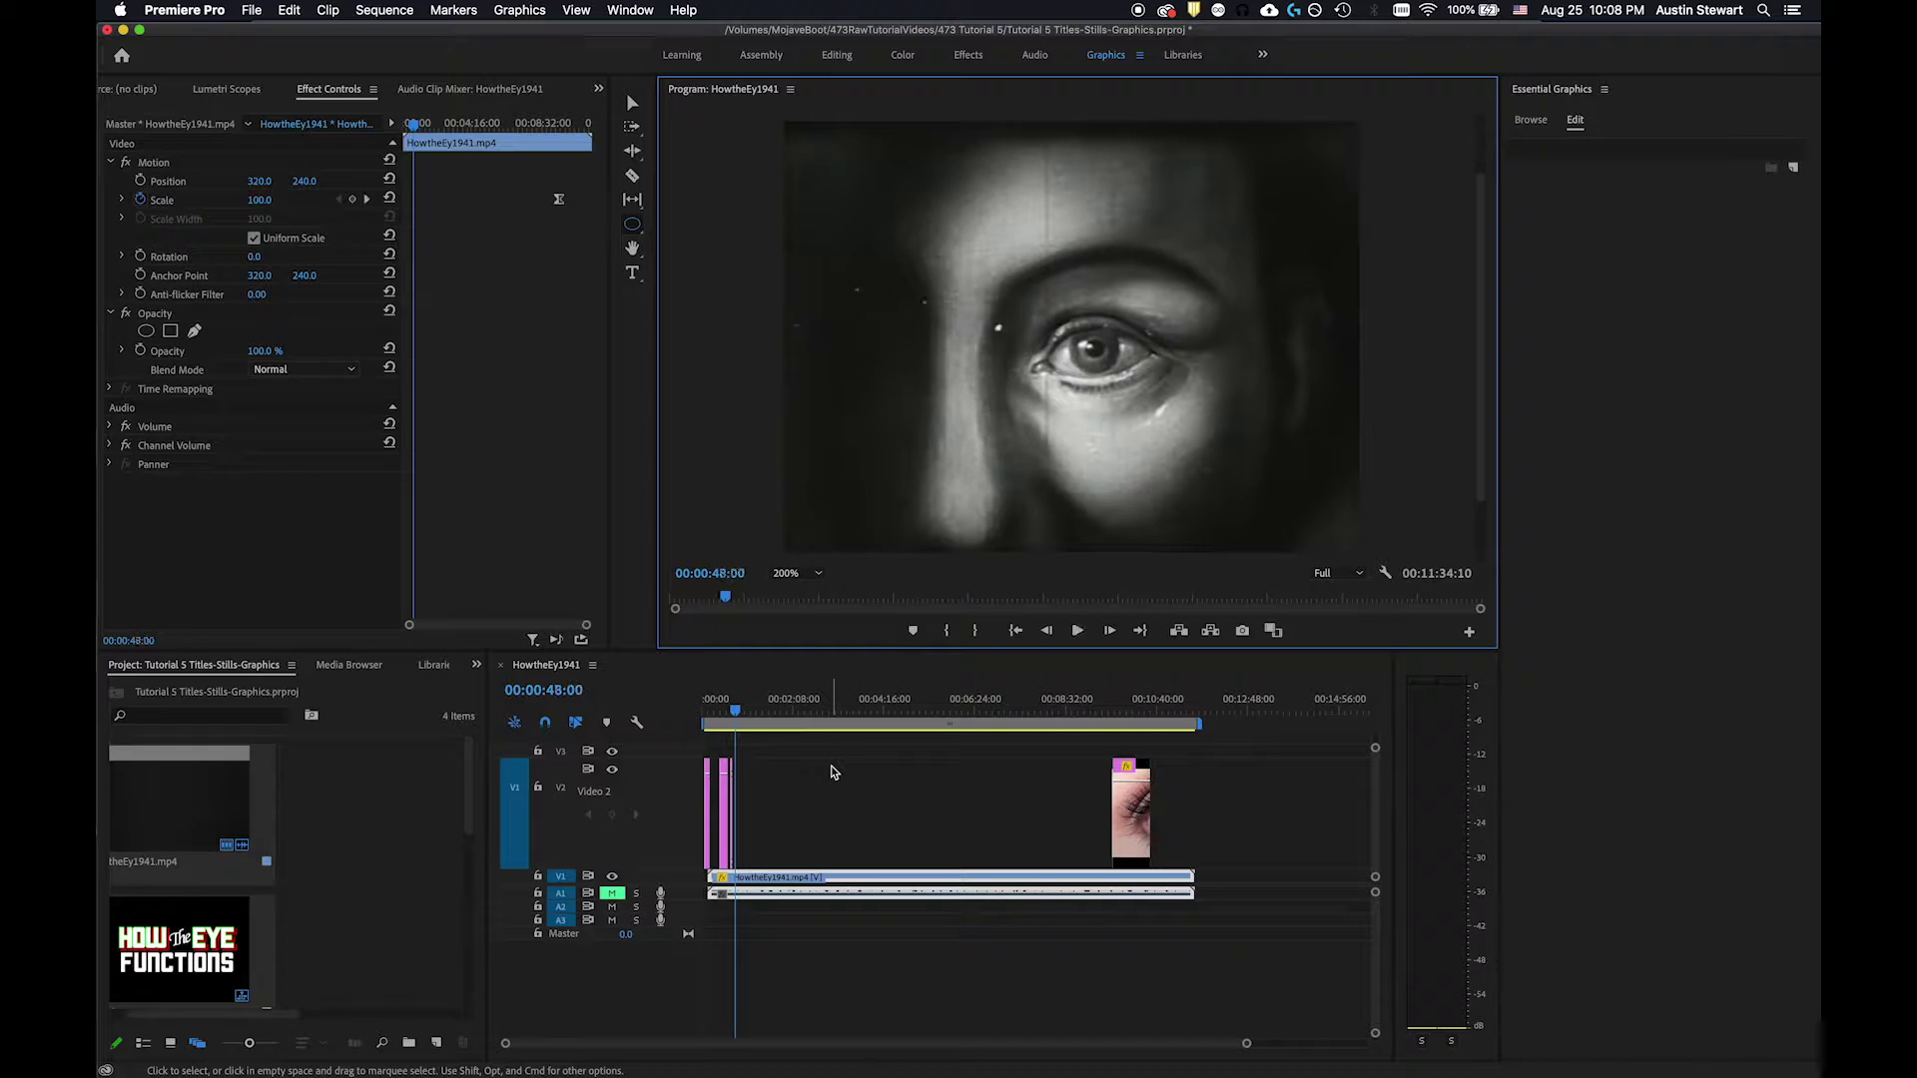
Step: Scrub the finished sequence to the eye.jpg still near its end and lengthen that still on V2
{"action": "left_click_drag", "start_coordinate": [825, 701], "coordinate": [1123, 705]}
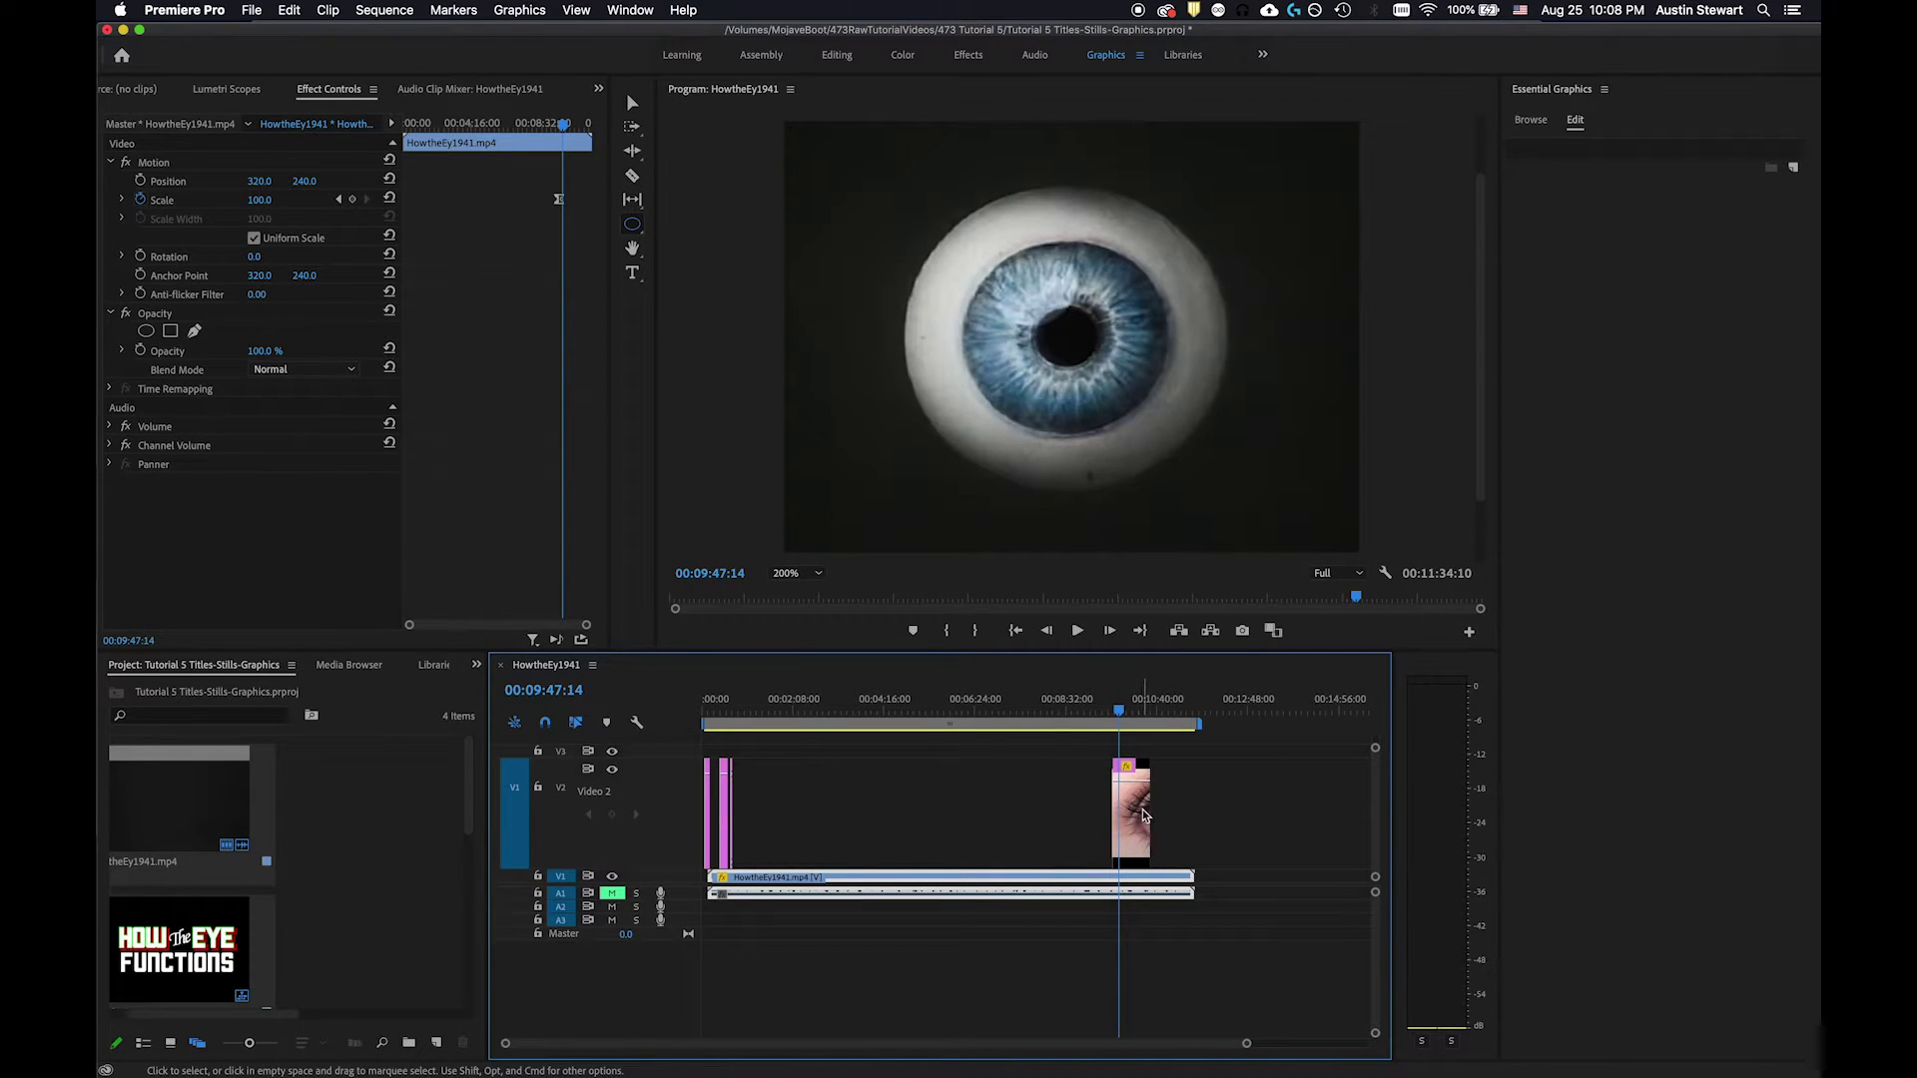
{"action": "left_click_drag", "start_coordinate": [1147, 806], "coordinate": [1173, 814]}
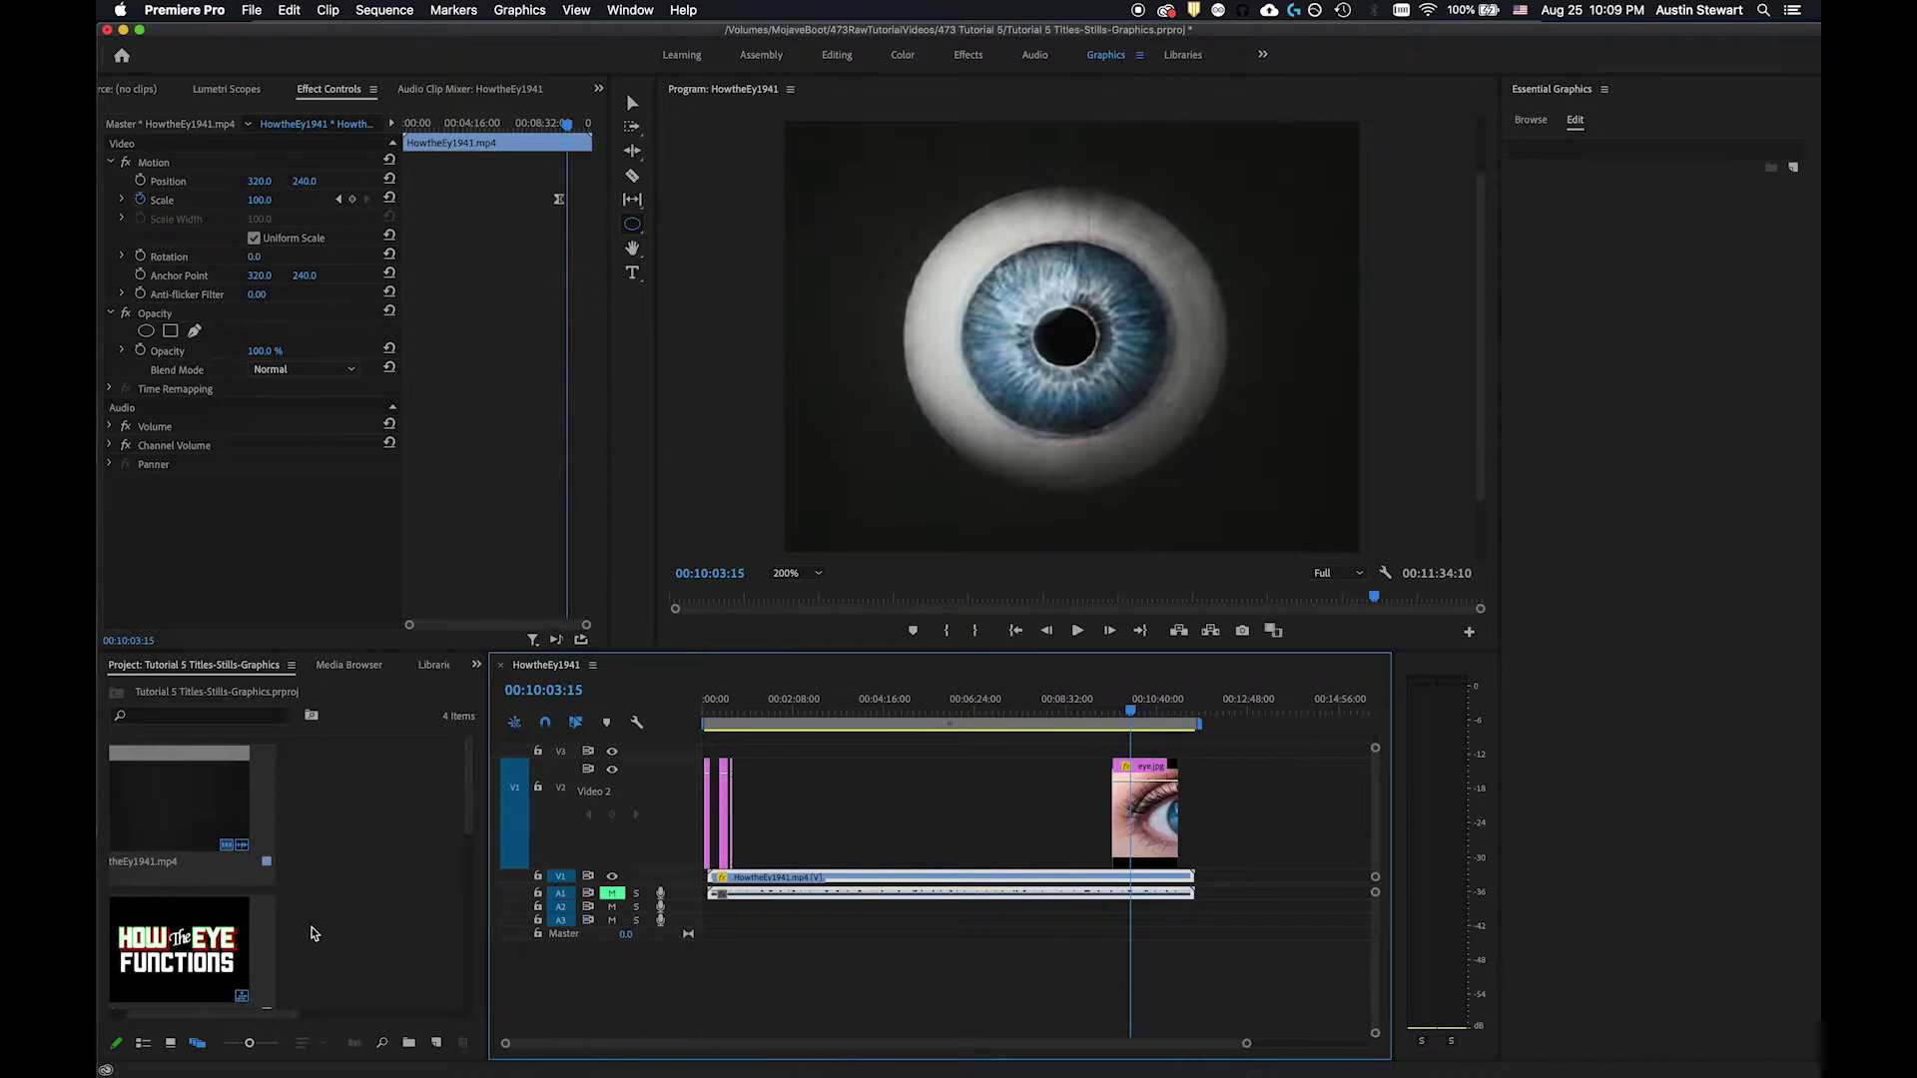
Step: Examine the project's imported media: the HowtheEy1941.mp4 film, Bird.png and eye.jpg
{"action": "scroll", "coordinate": [312, 934], "scroll_direction": "left", "scroll_amount": 2}
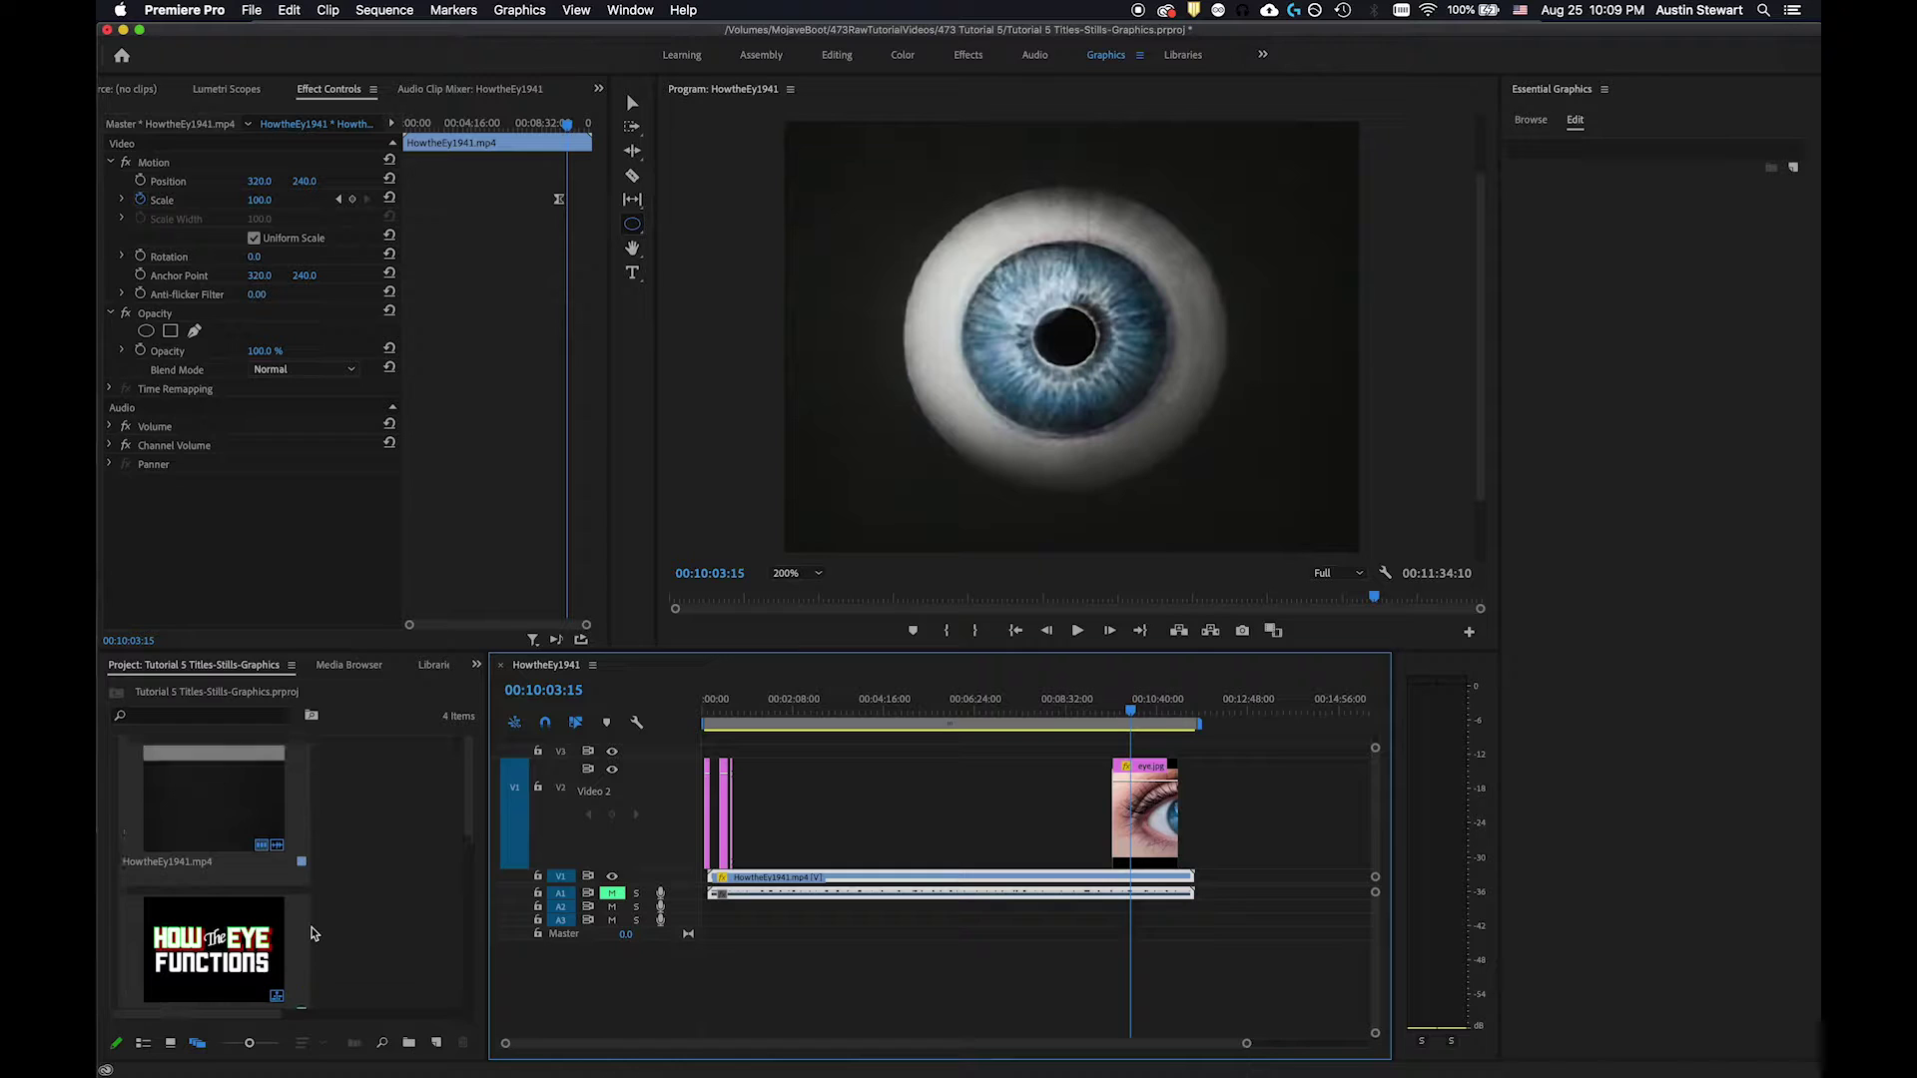
{"action": "left_click", "coordinate": [216, 803]}
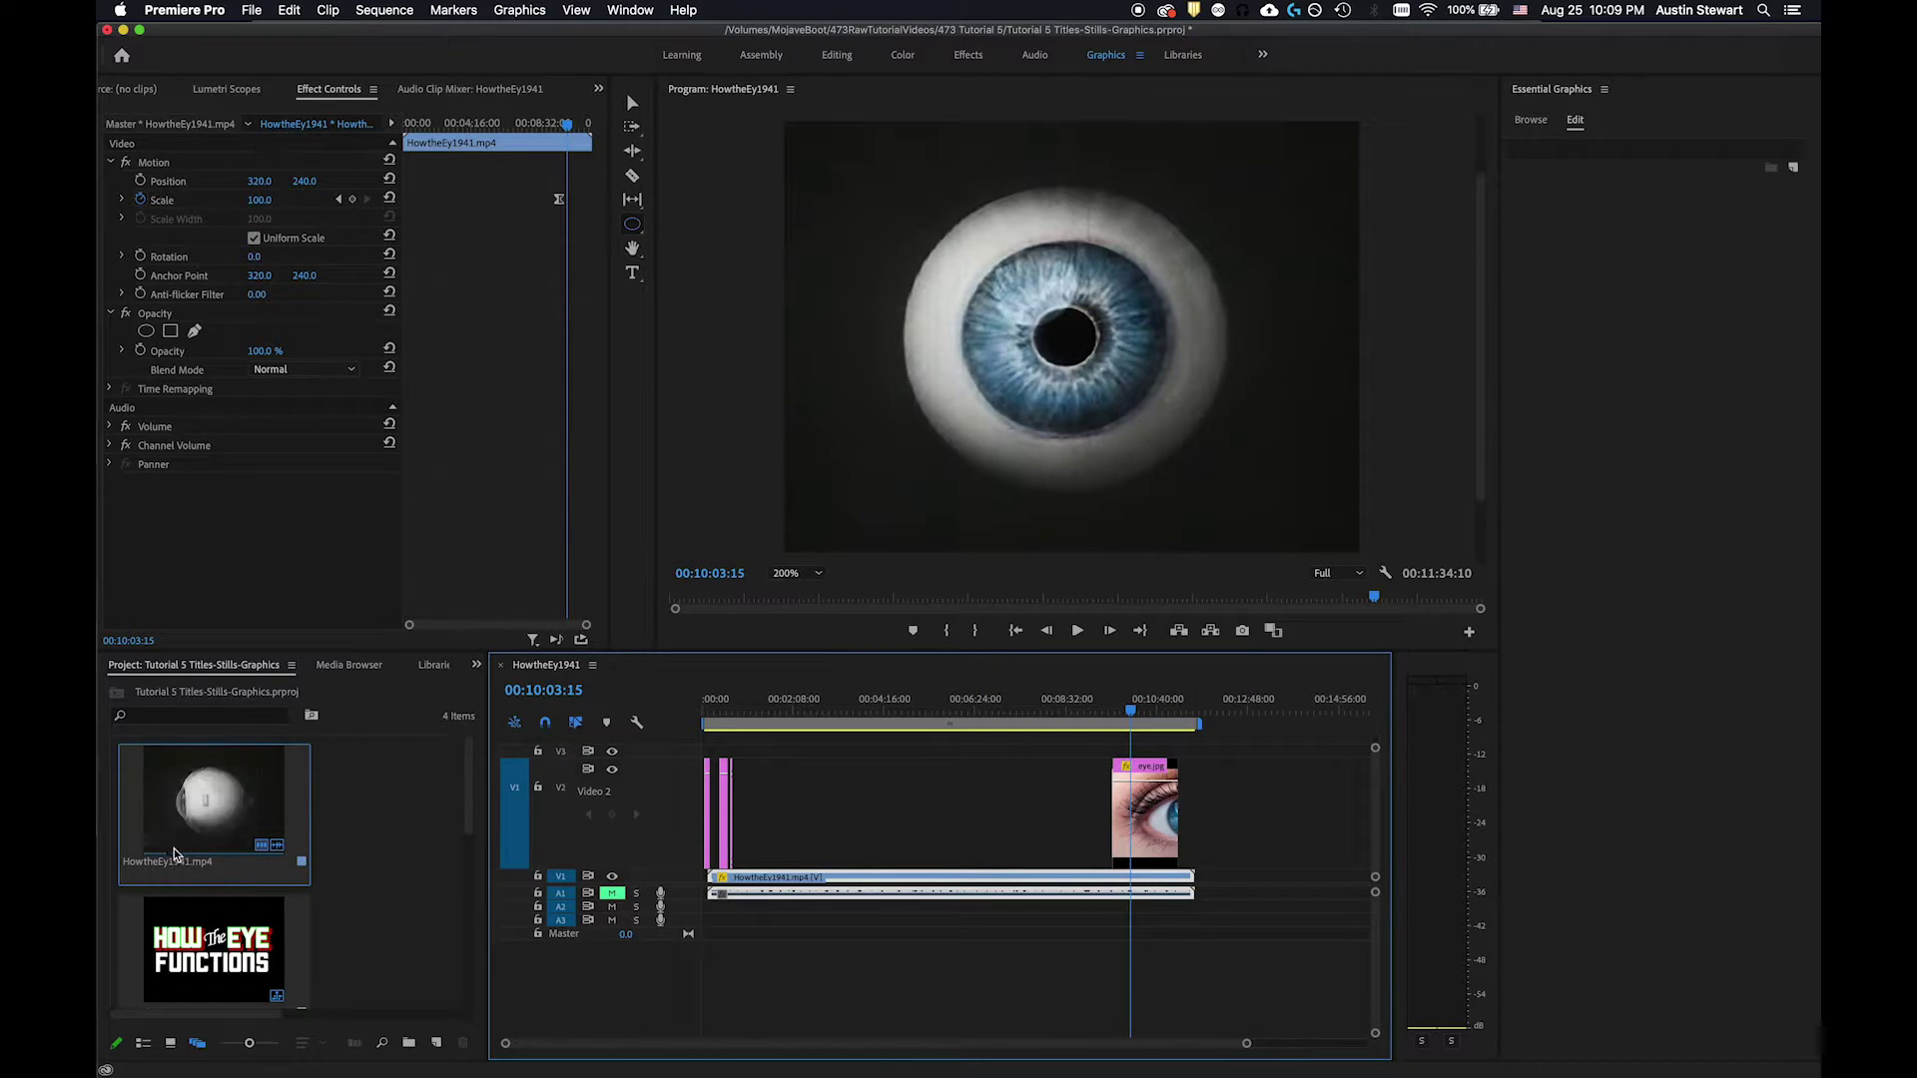
{"action": "left_click", "coordinate": [411, 829]}
{"action": "scroll", "coordinate": [385, 860], "scroll_direction": "down", "scroll_amount": 3}
{"action": "scroll", "coordinate": [386, 860], "scroll_direction": "up", "scroll_amount": 3}
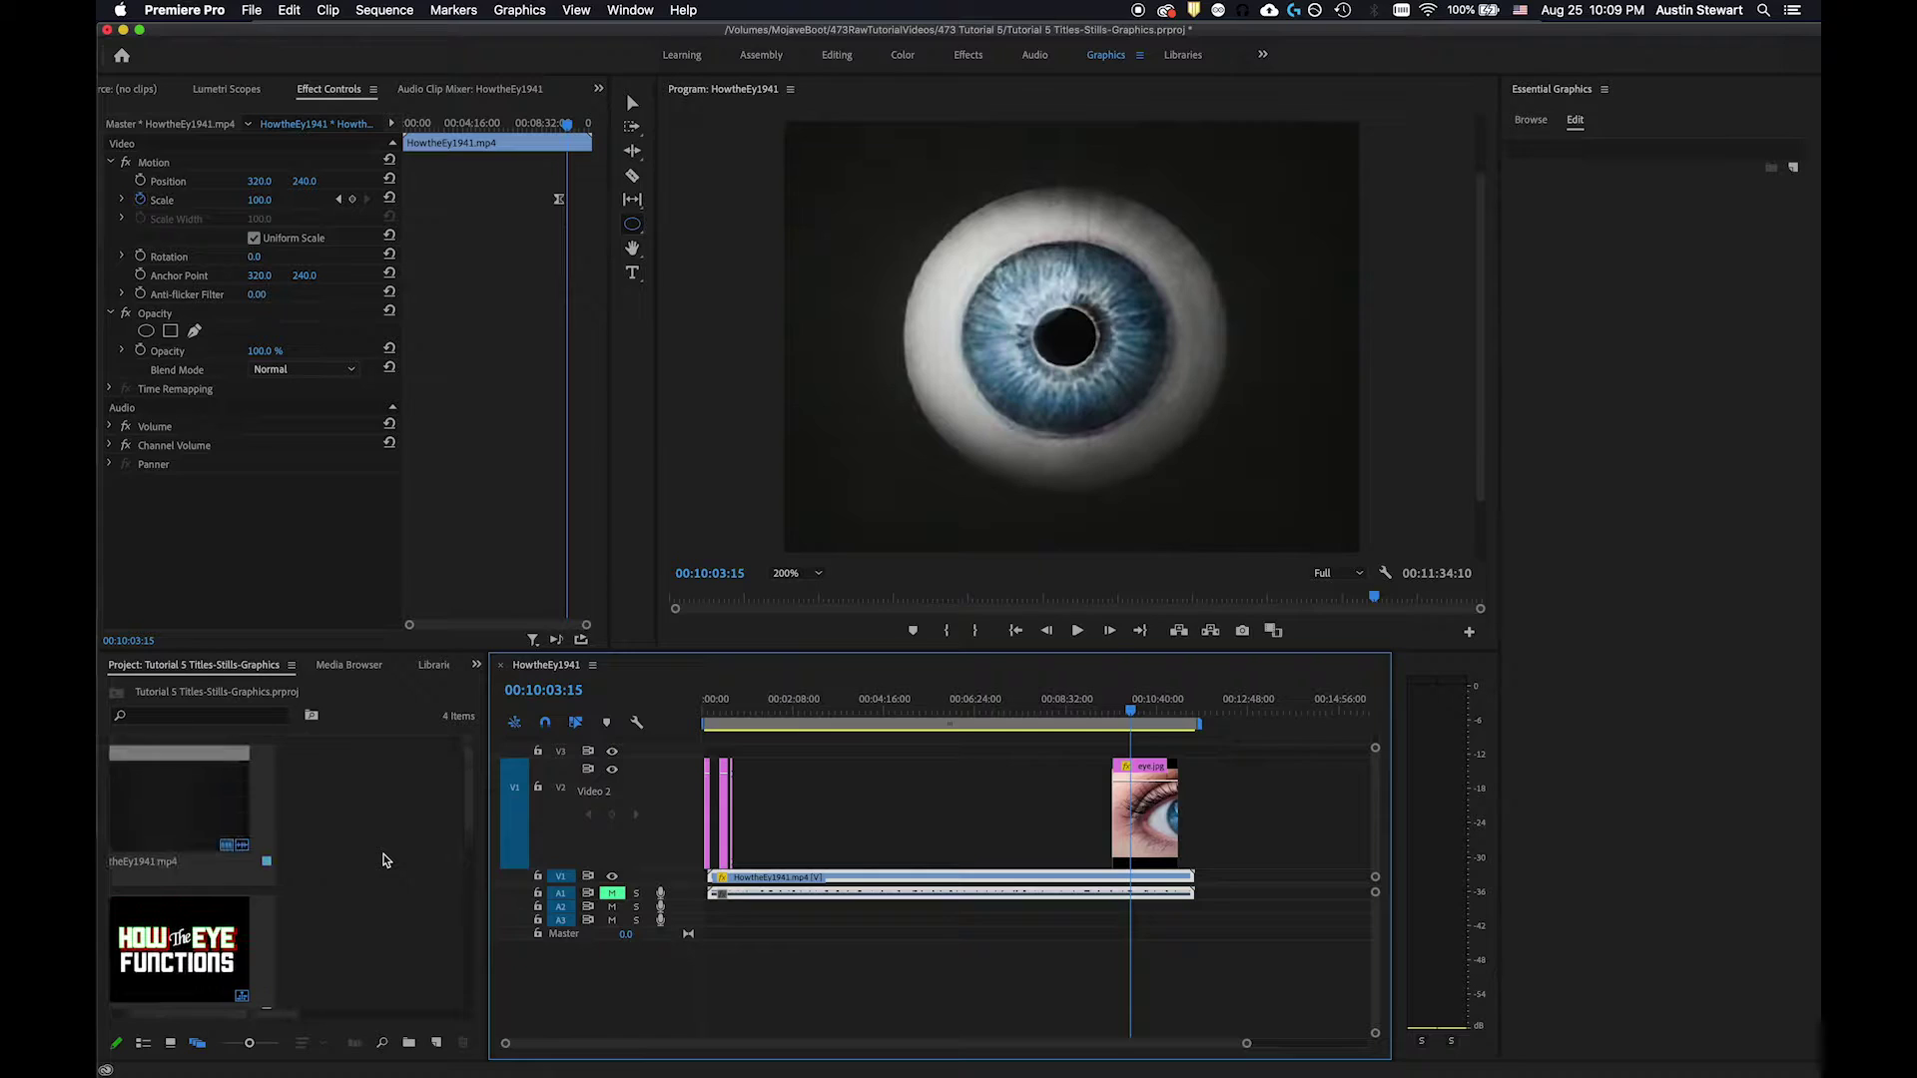
{"action": "scroll", "coordinate": [386, 860], "scroll_direction": "down", "scroll_amount": 5}
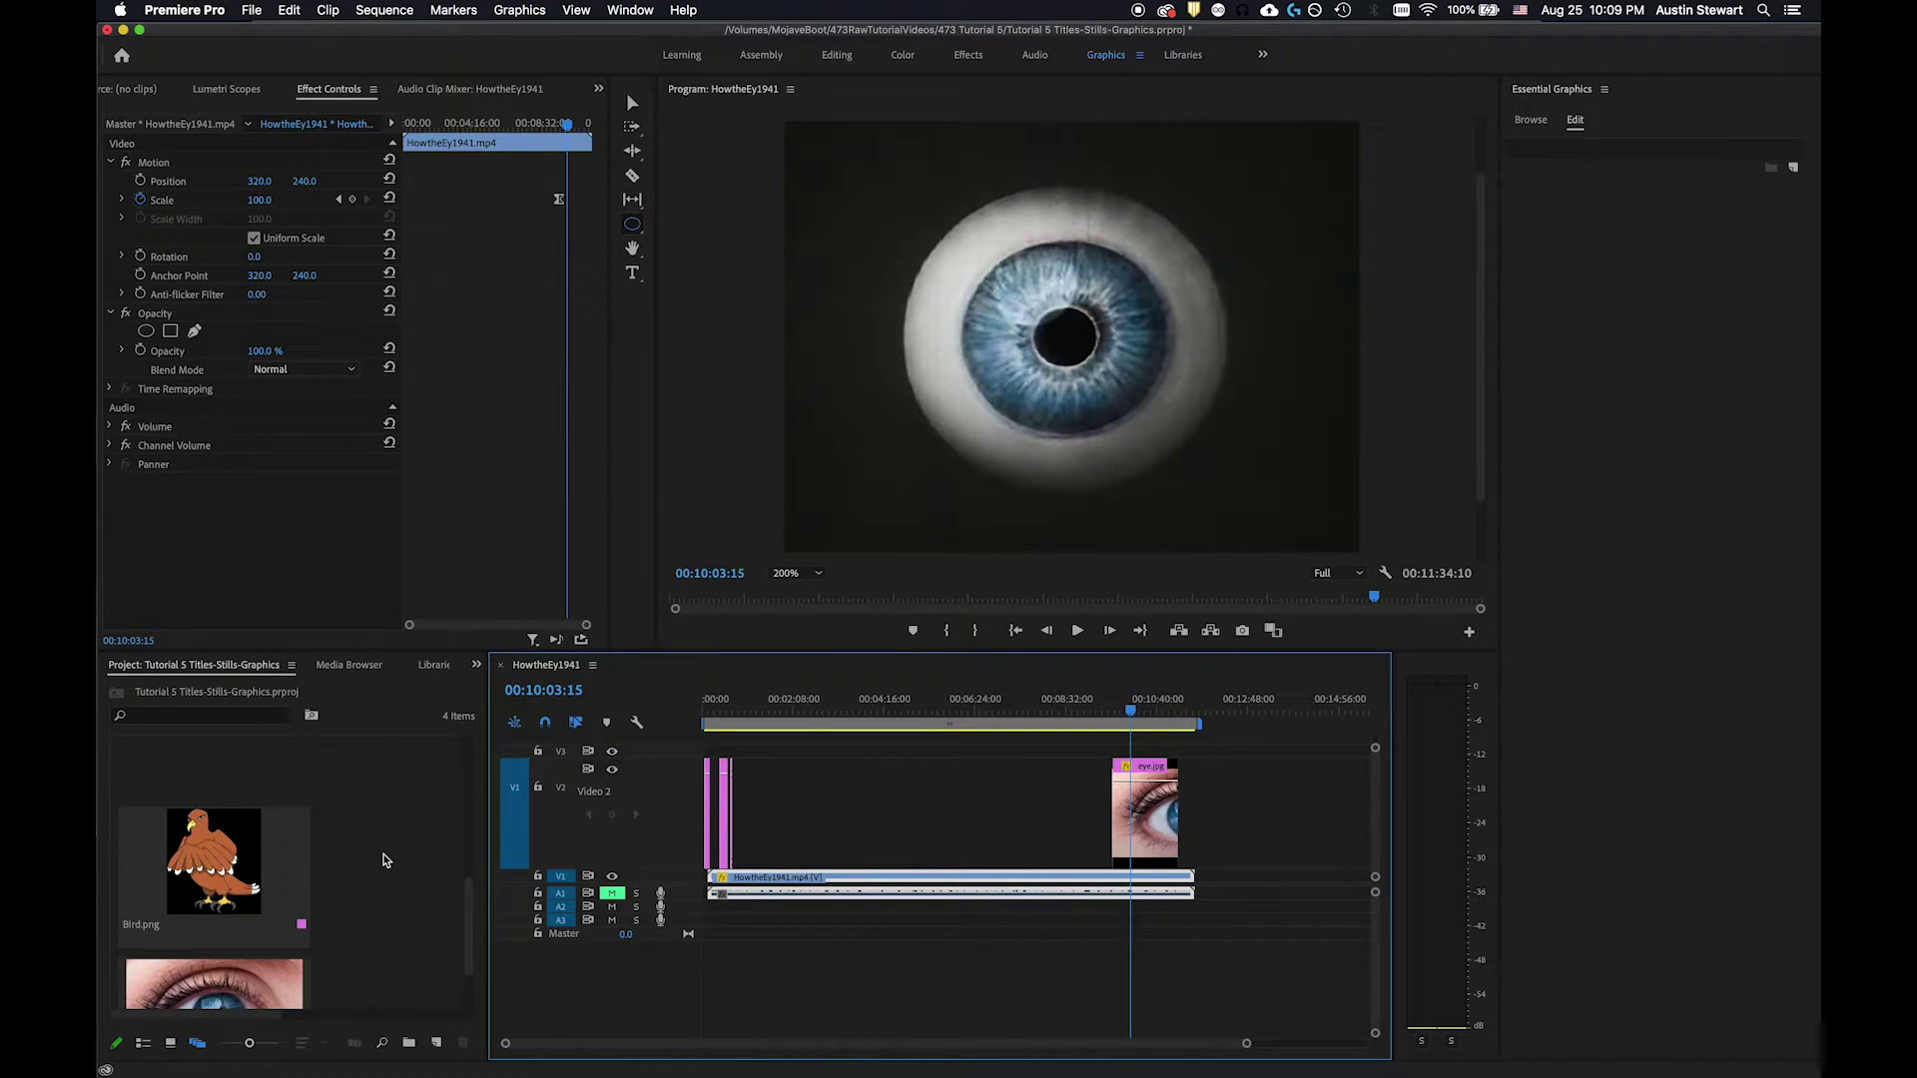
{"action": "scroll", "coordinate": [385, 860], "scroll_direction": "down", "scroll_amount": 1}
{"action": "left_click", "coordinate": [209, 802]}
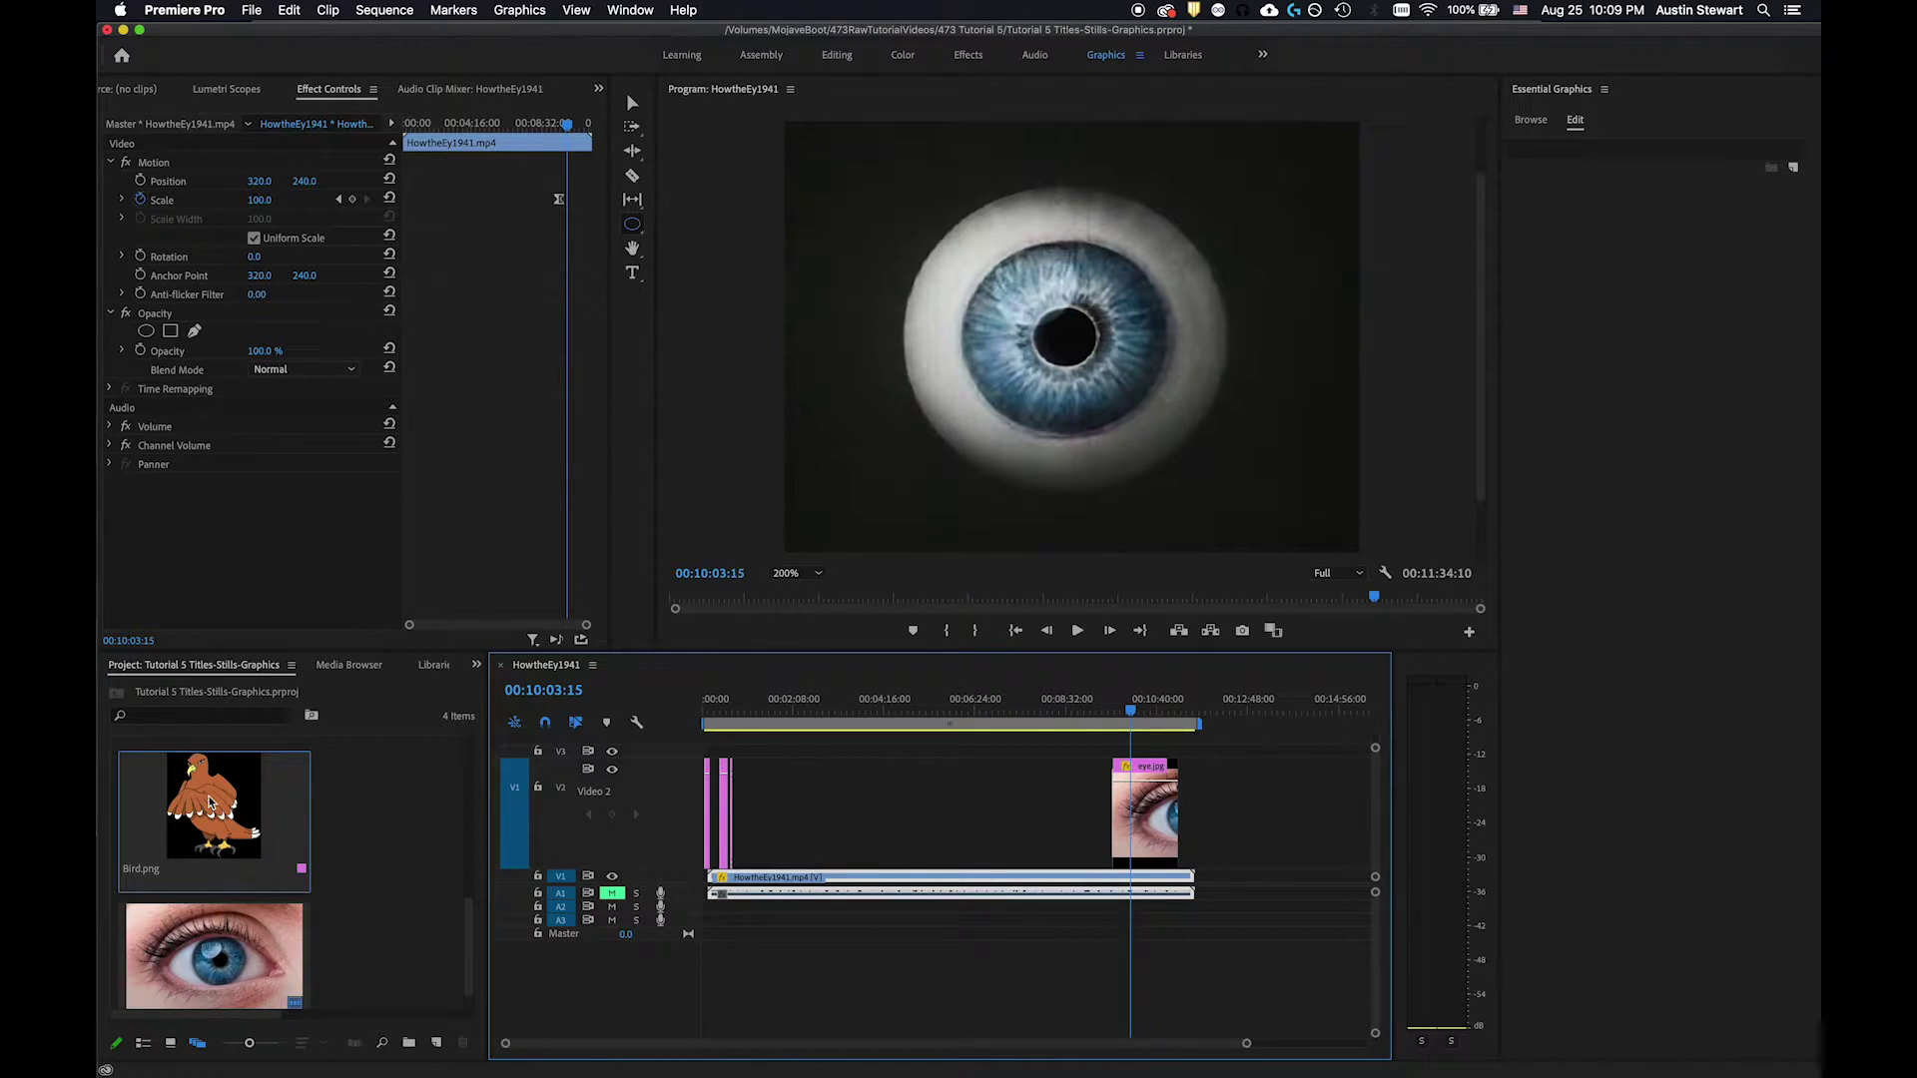
{"action": "left_click", "coordinate": [227, 969]}
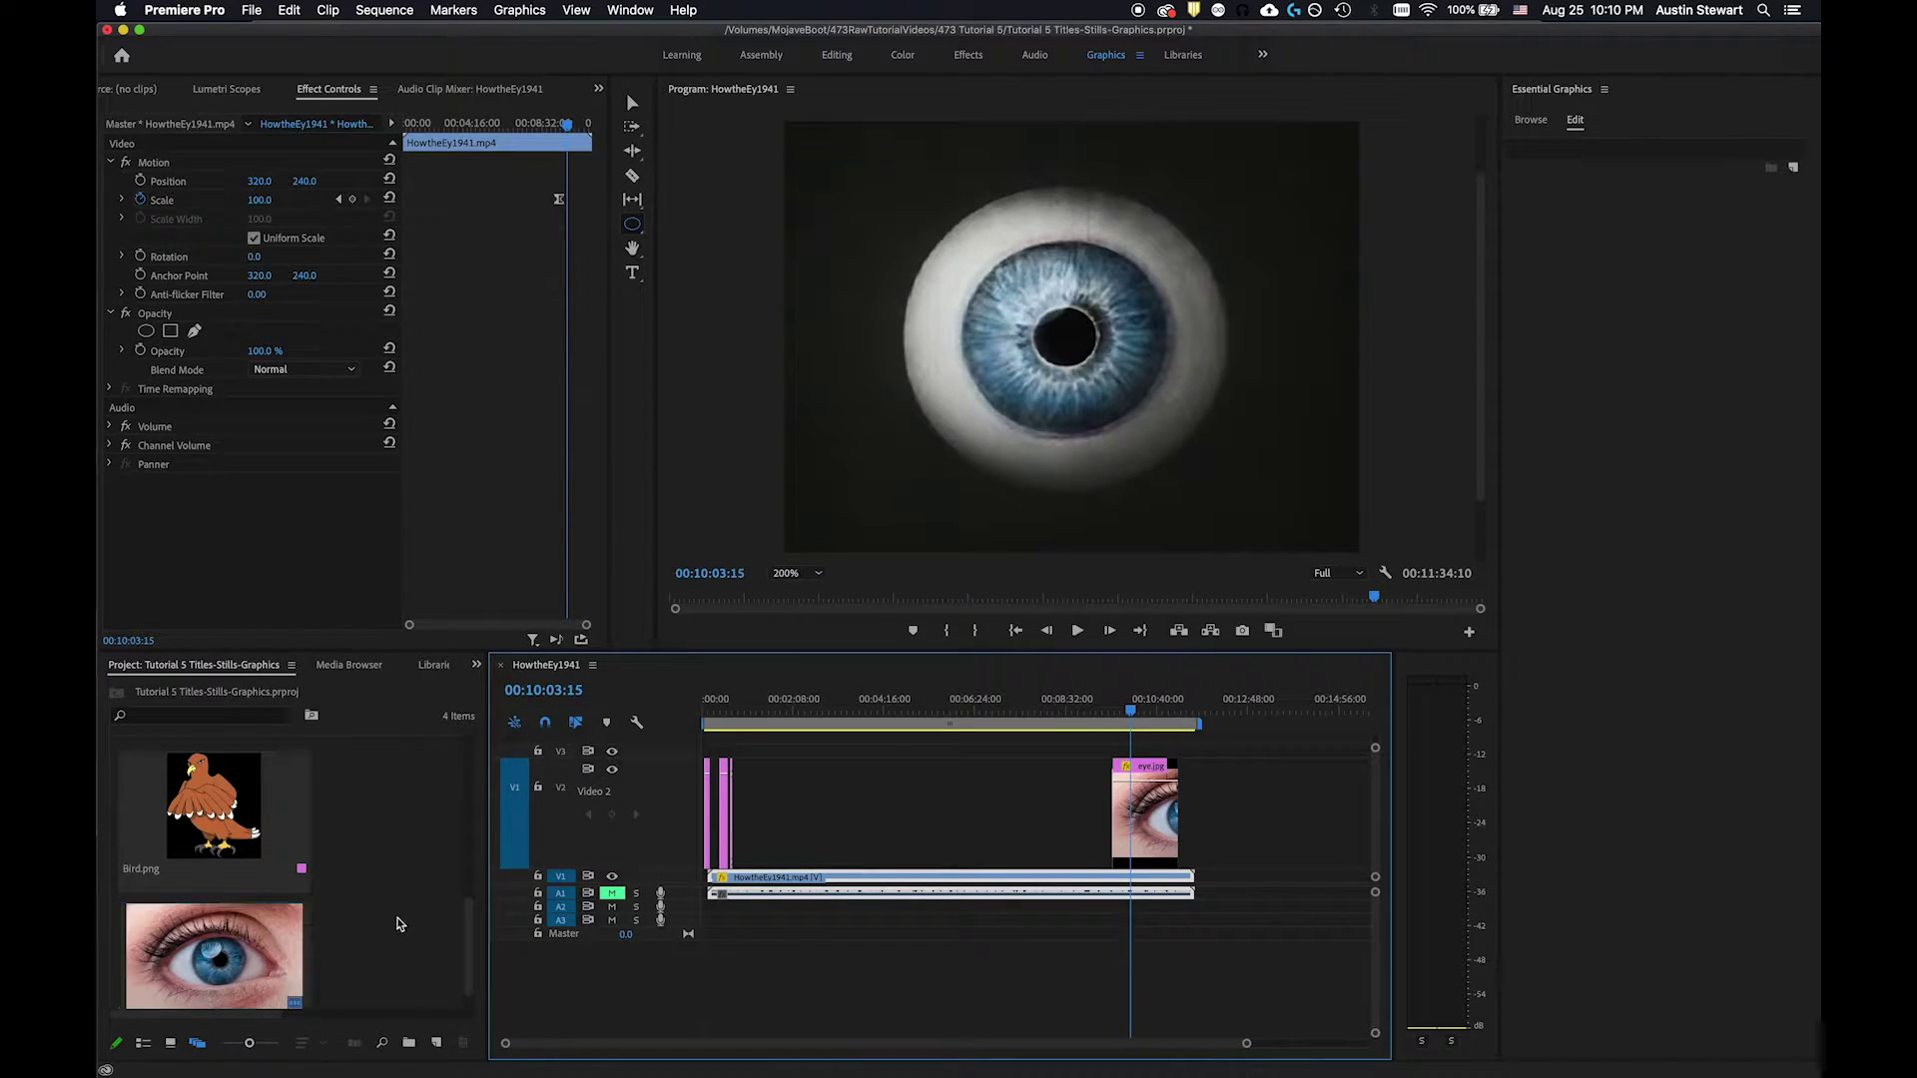
{"action": "scroll", "coordinate": [400, 924], "scroll_direction": "up", "scroll_amount": 3}
{"action": "scroll", "coordinate": [399, 923], "scroll_direction": "down", "scroll_amount": 3}
{"action": "left_click", "coordinate": [205, 924]}
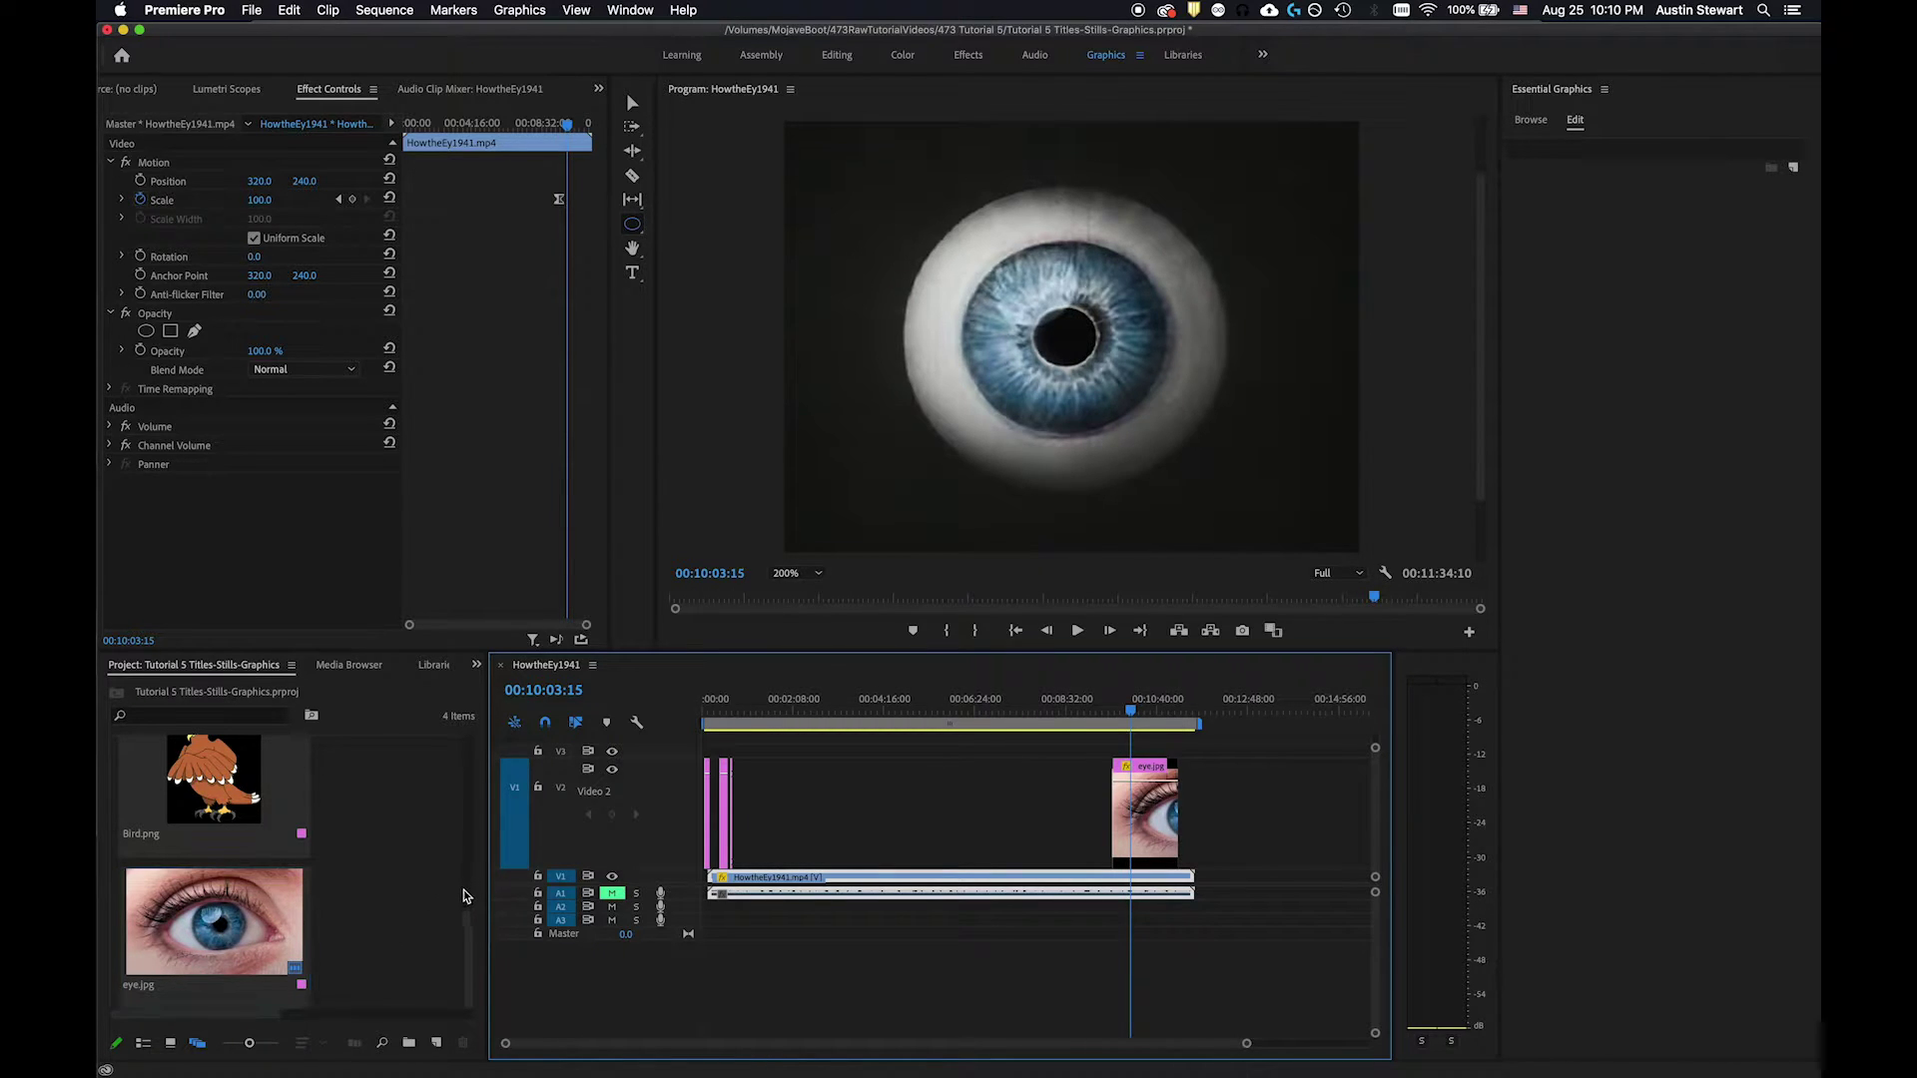
{"action": "scroll", "coordinate": [413, 856], "scroll_direction": "up", "scroll_amount": 3}
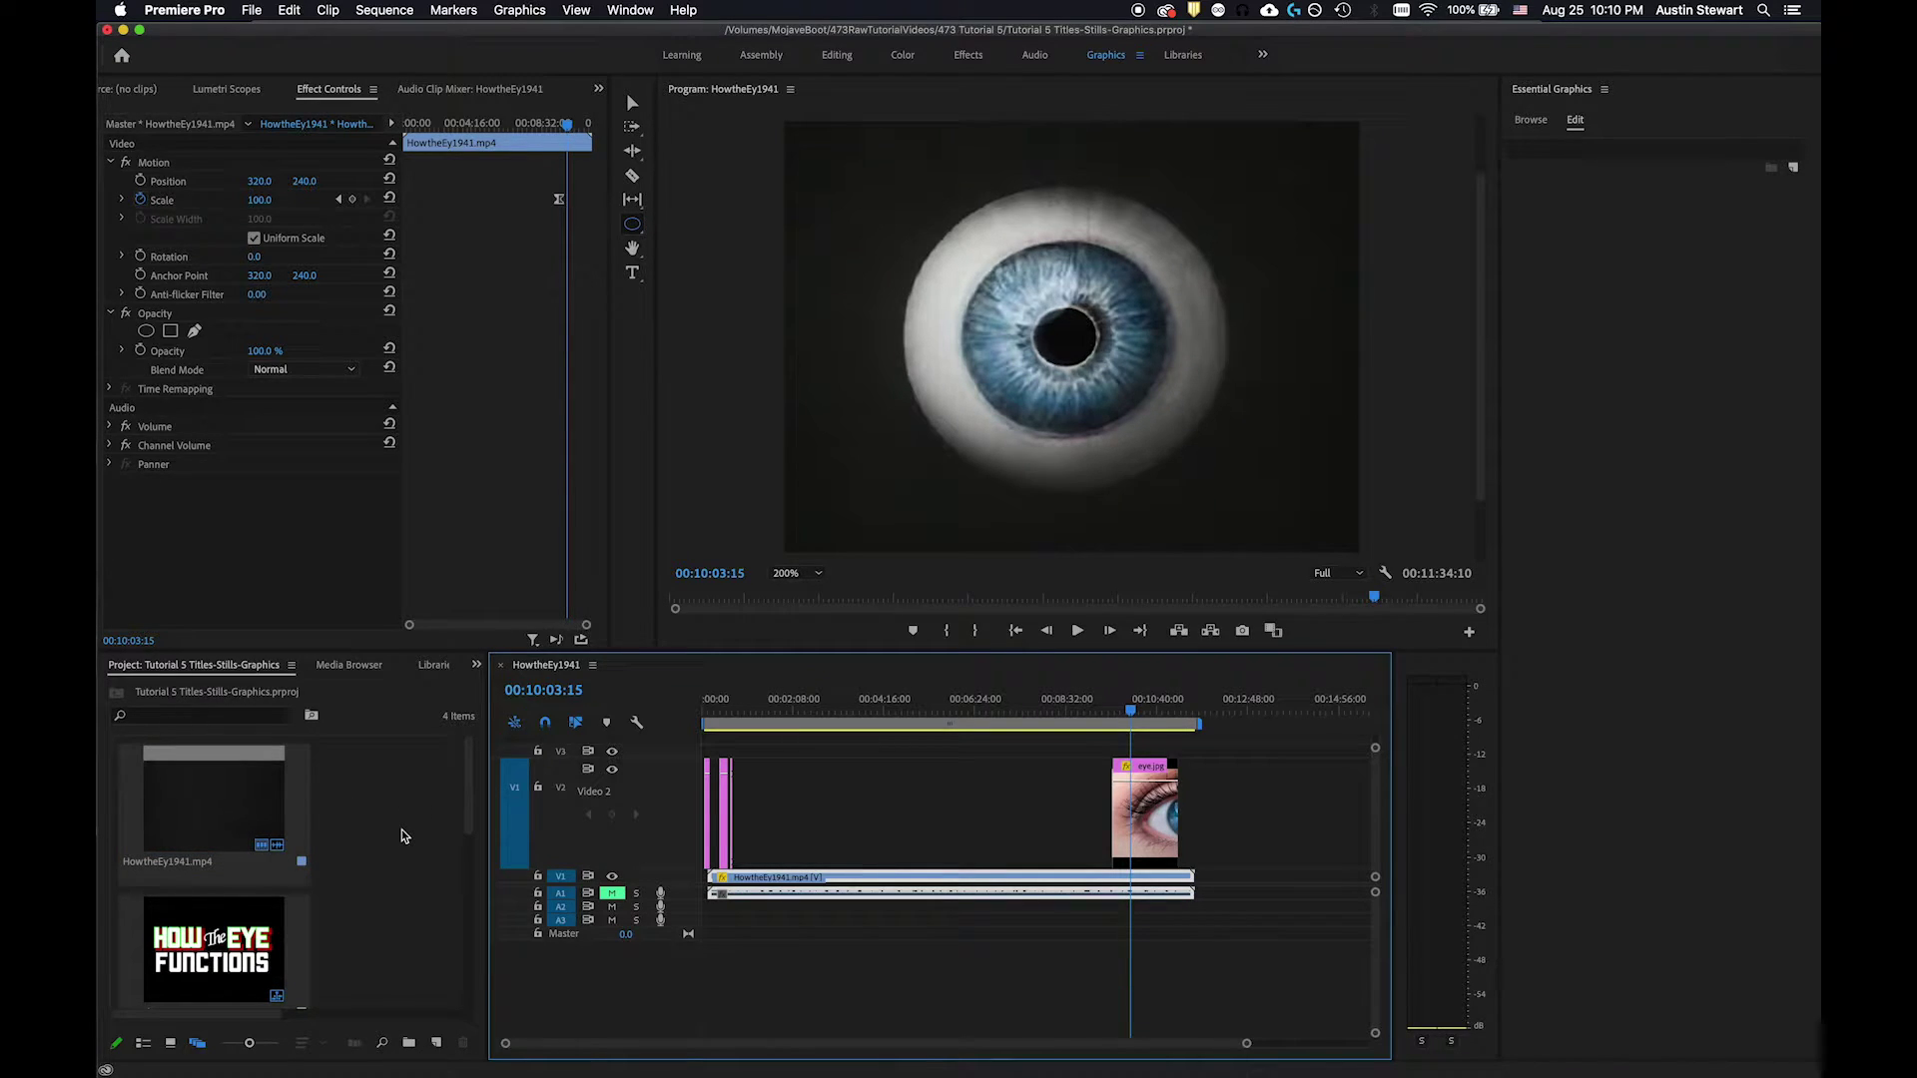
{"action": "scroll", "coordinate": [383, 871], "scroll_direction": "down", "scroll_amount": 3}
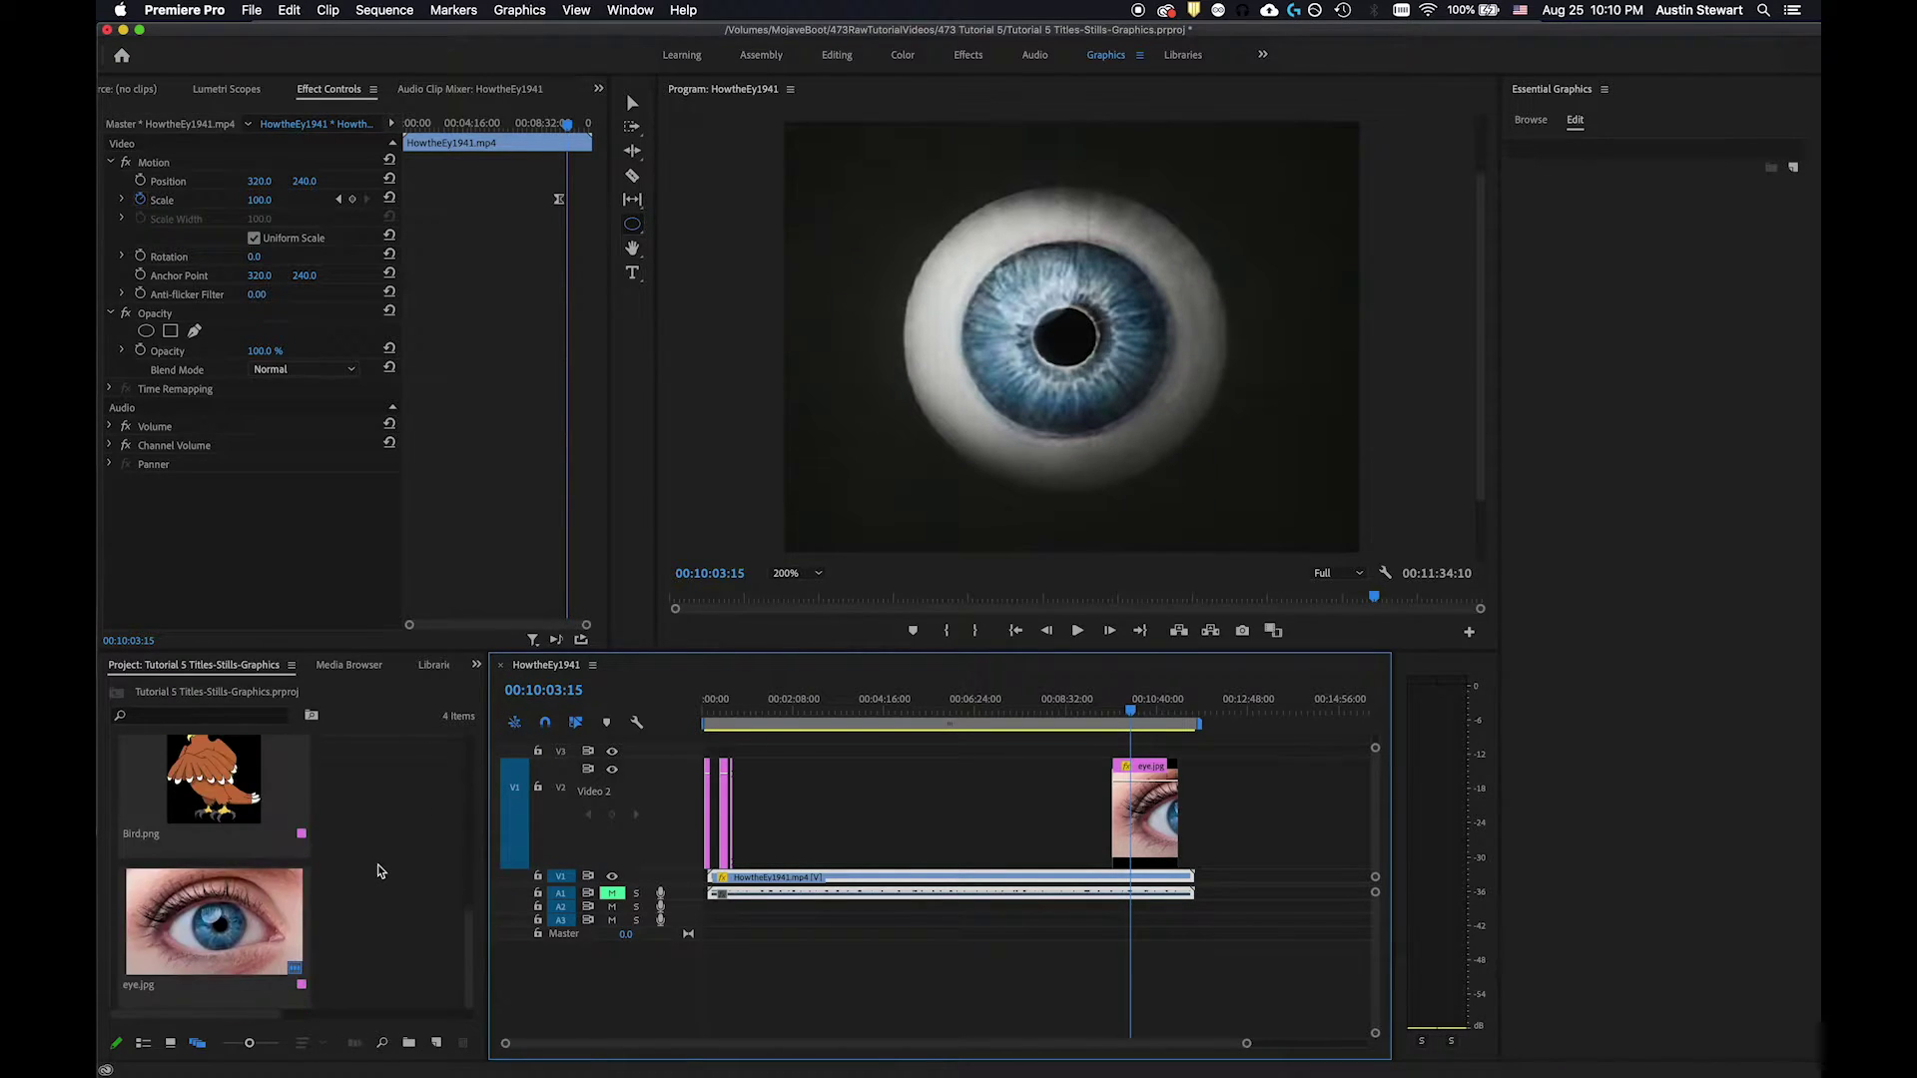
{"action": "left_click", "coordinate": [398, 786]}
{"action": "scroll", "coordinate": [398, 788], "scroll_direction": "up", "scroll_amount": 3}
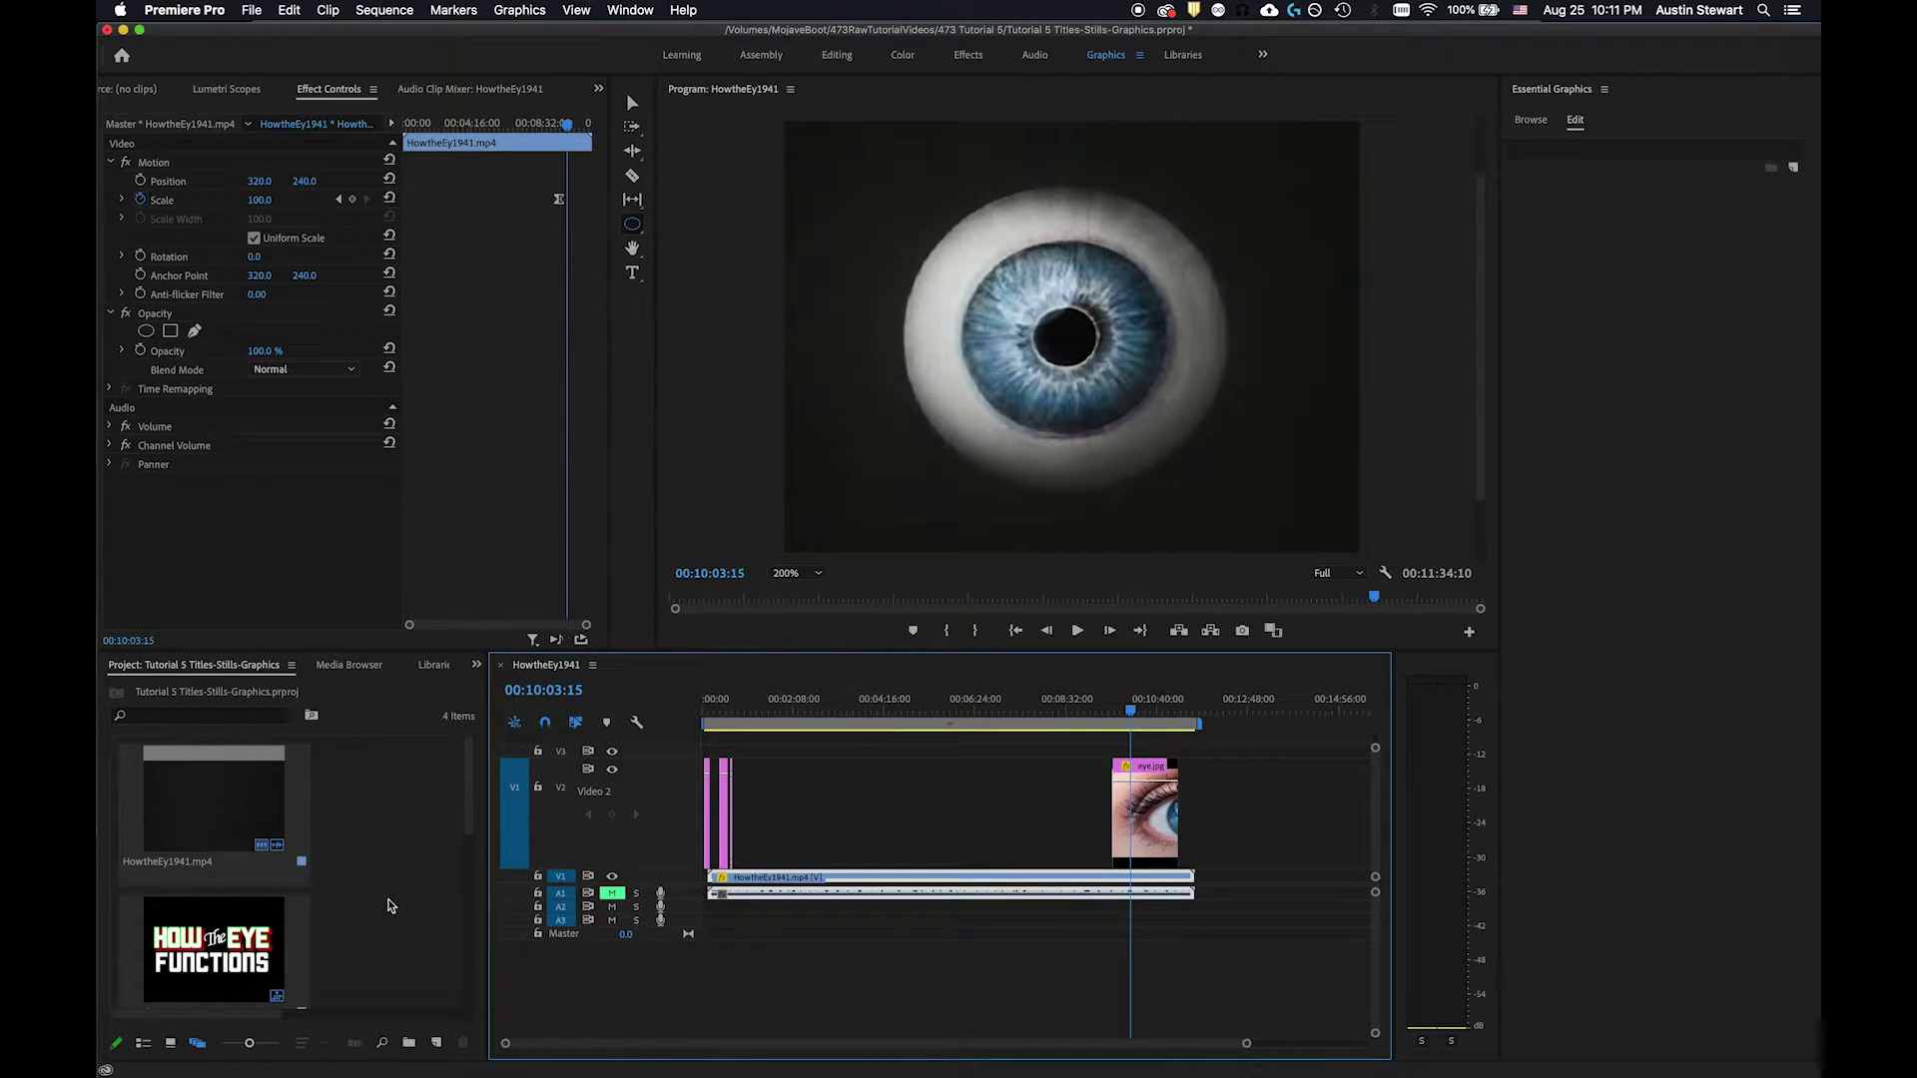
Step: Create a new sequence from the HowtheEy1941.mp4 clip
{"action": "left_click", "coordinate": [190, 804]}
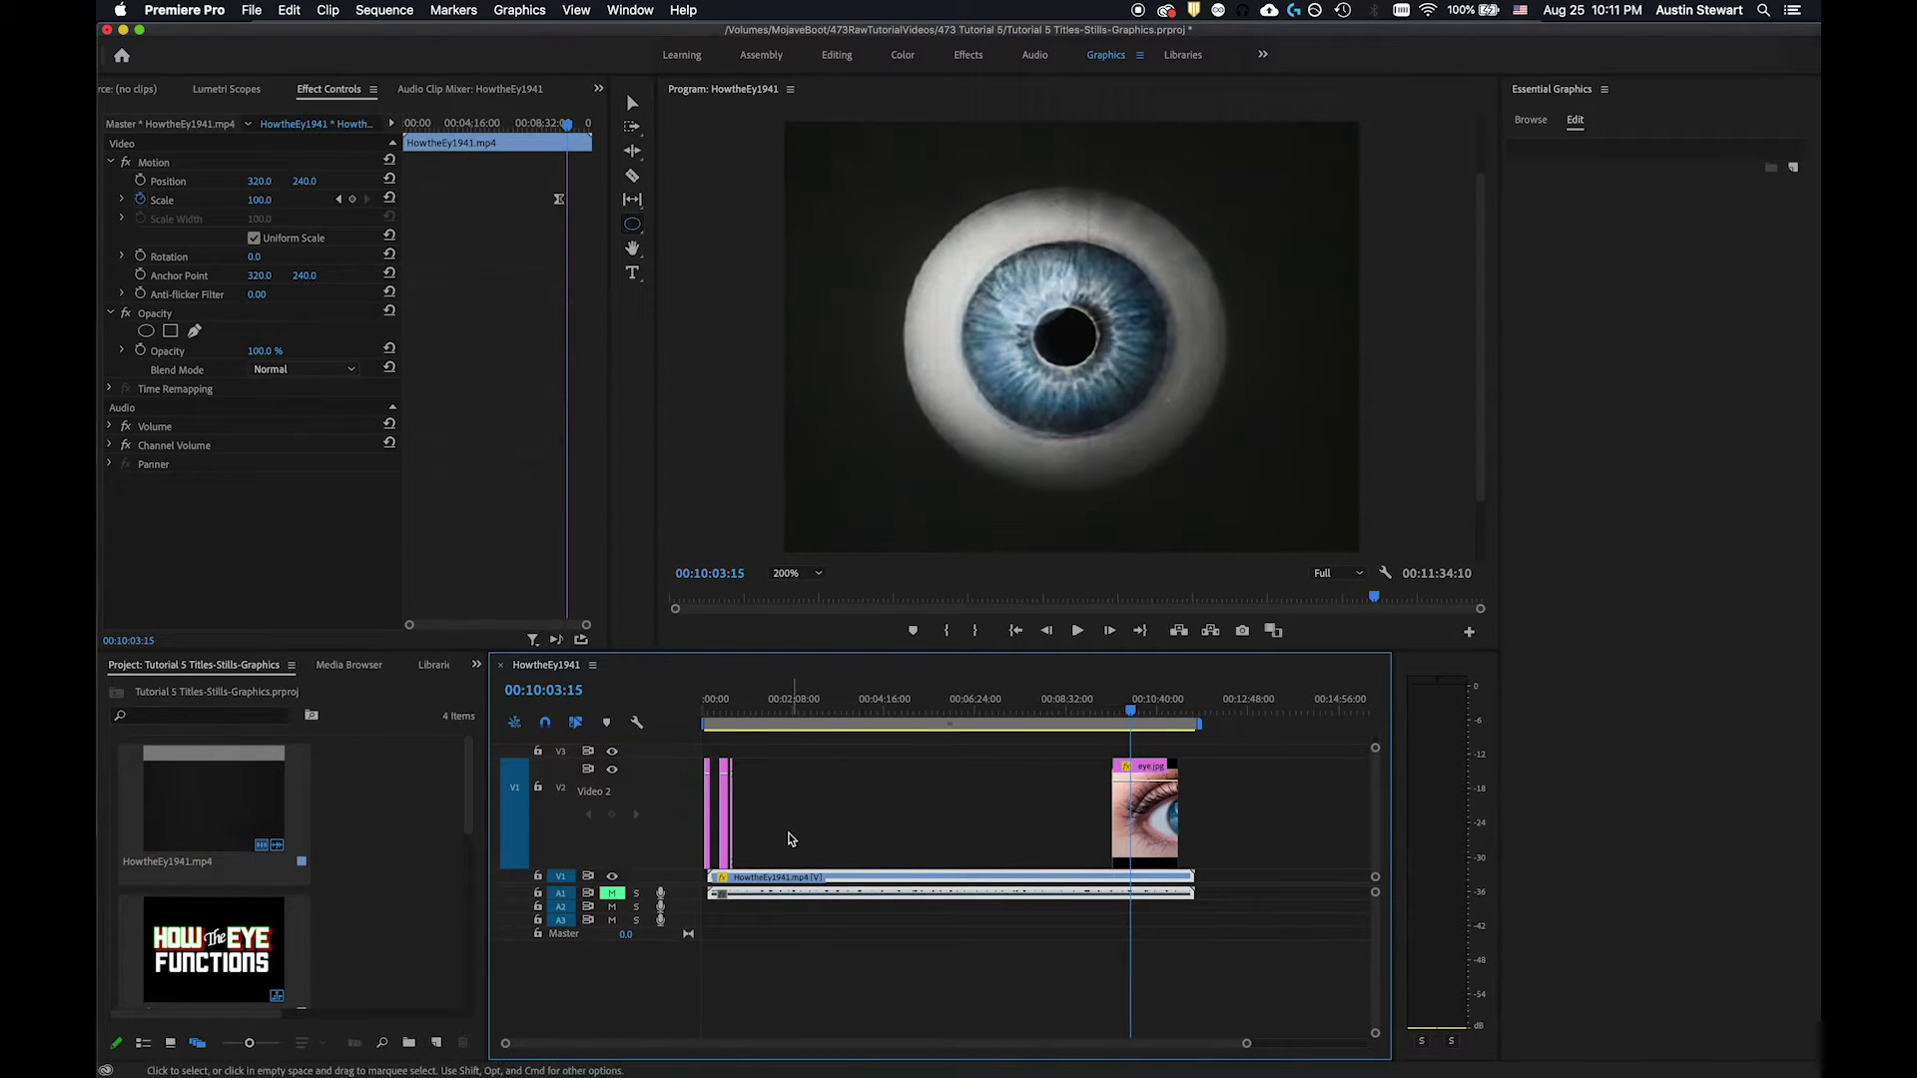
{"action": "right_click", "coordinate": [207, 831]}
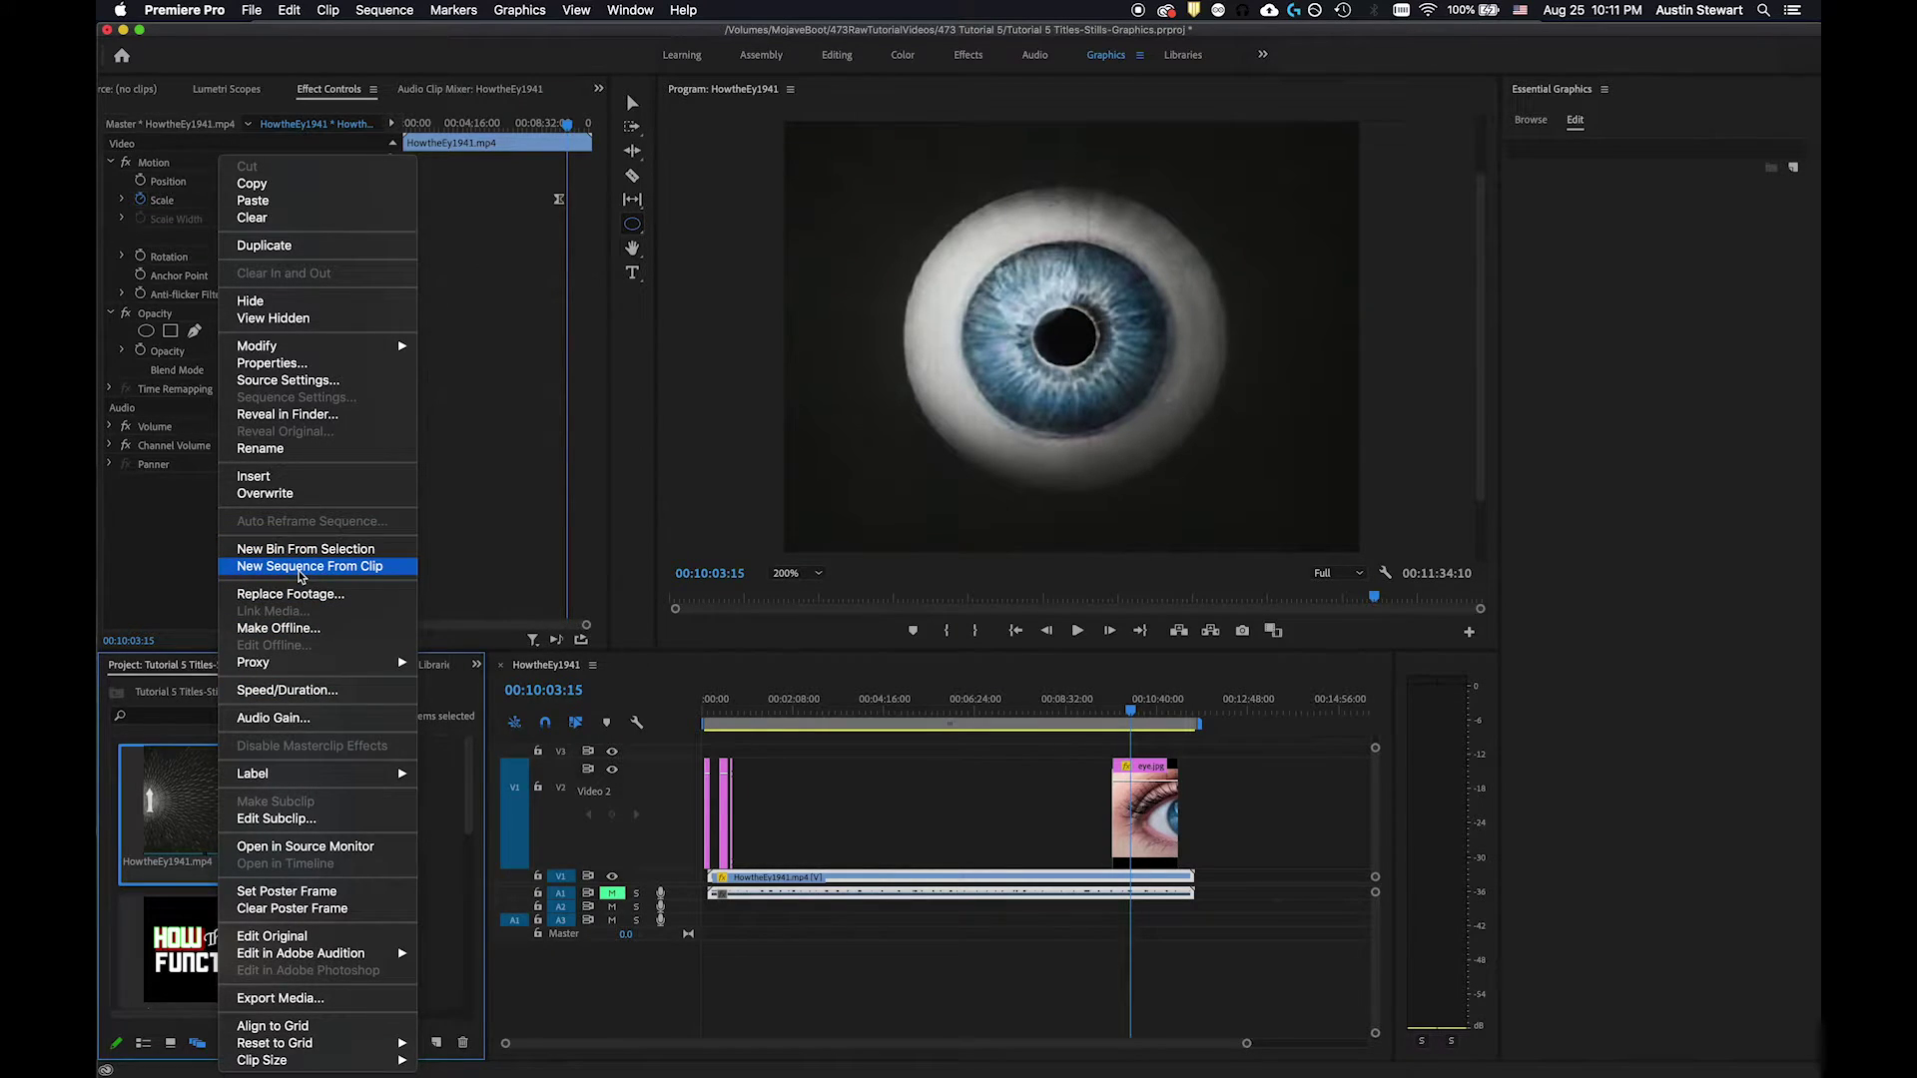
{"action": "left_click", "coordinate": [301, 576]}
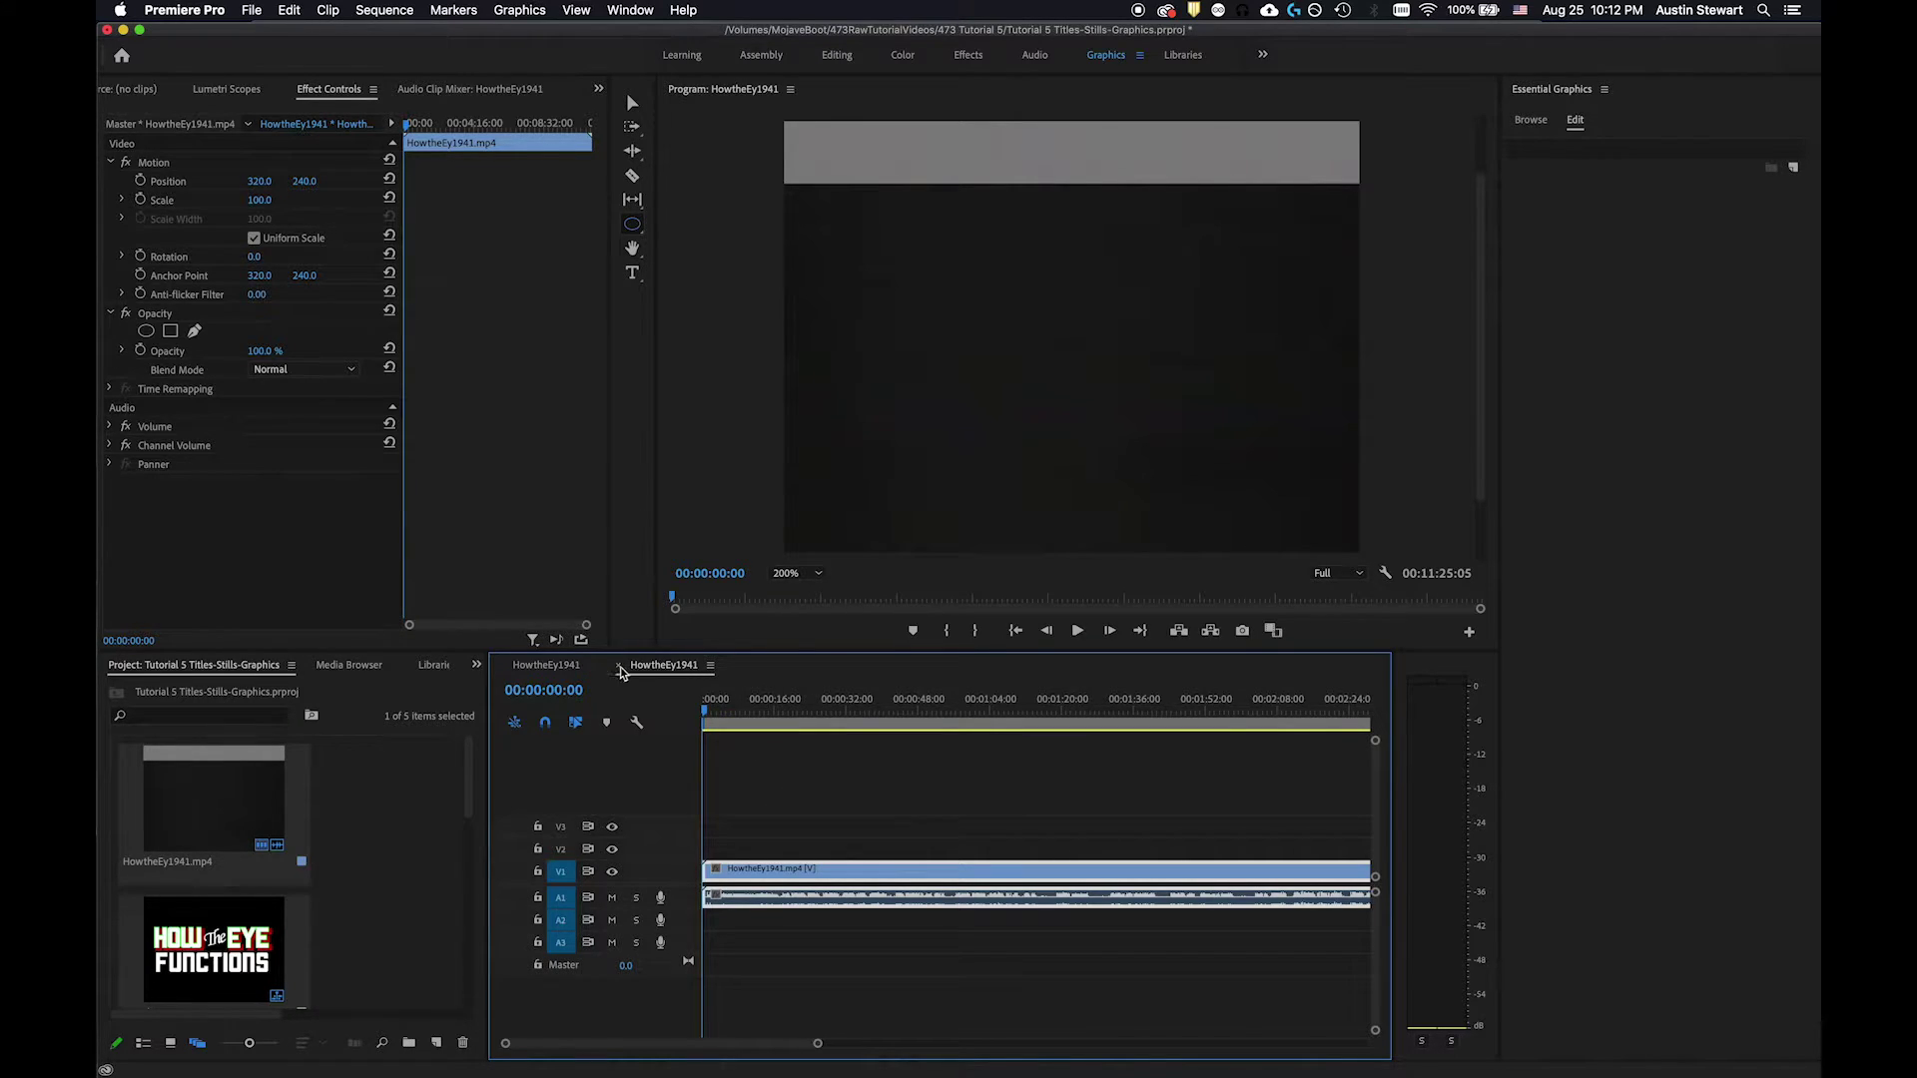
Step: Compare the start of the finished HowtheEy1941 sequence with the new sequence
{"action": "left_click", "coordinate": [546, 665]}
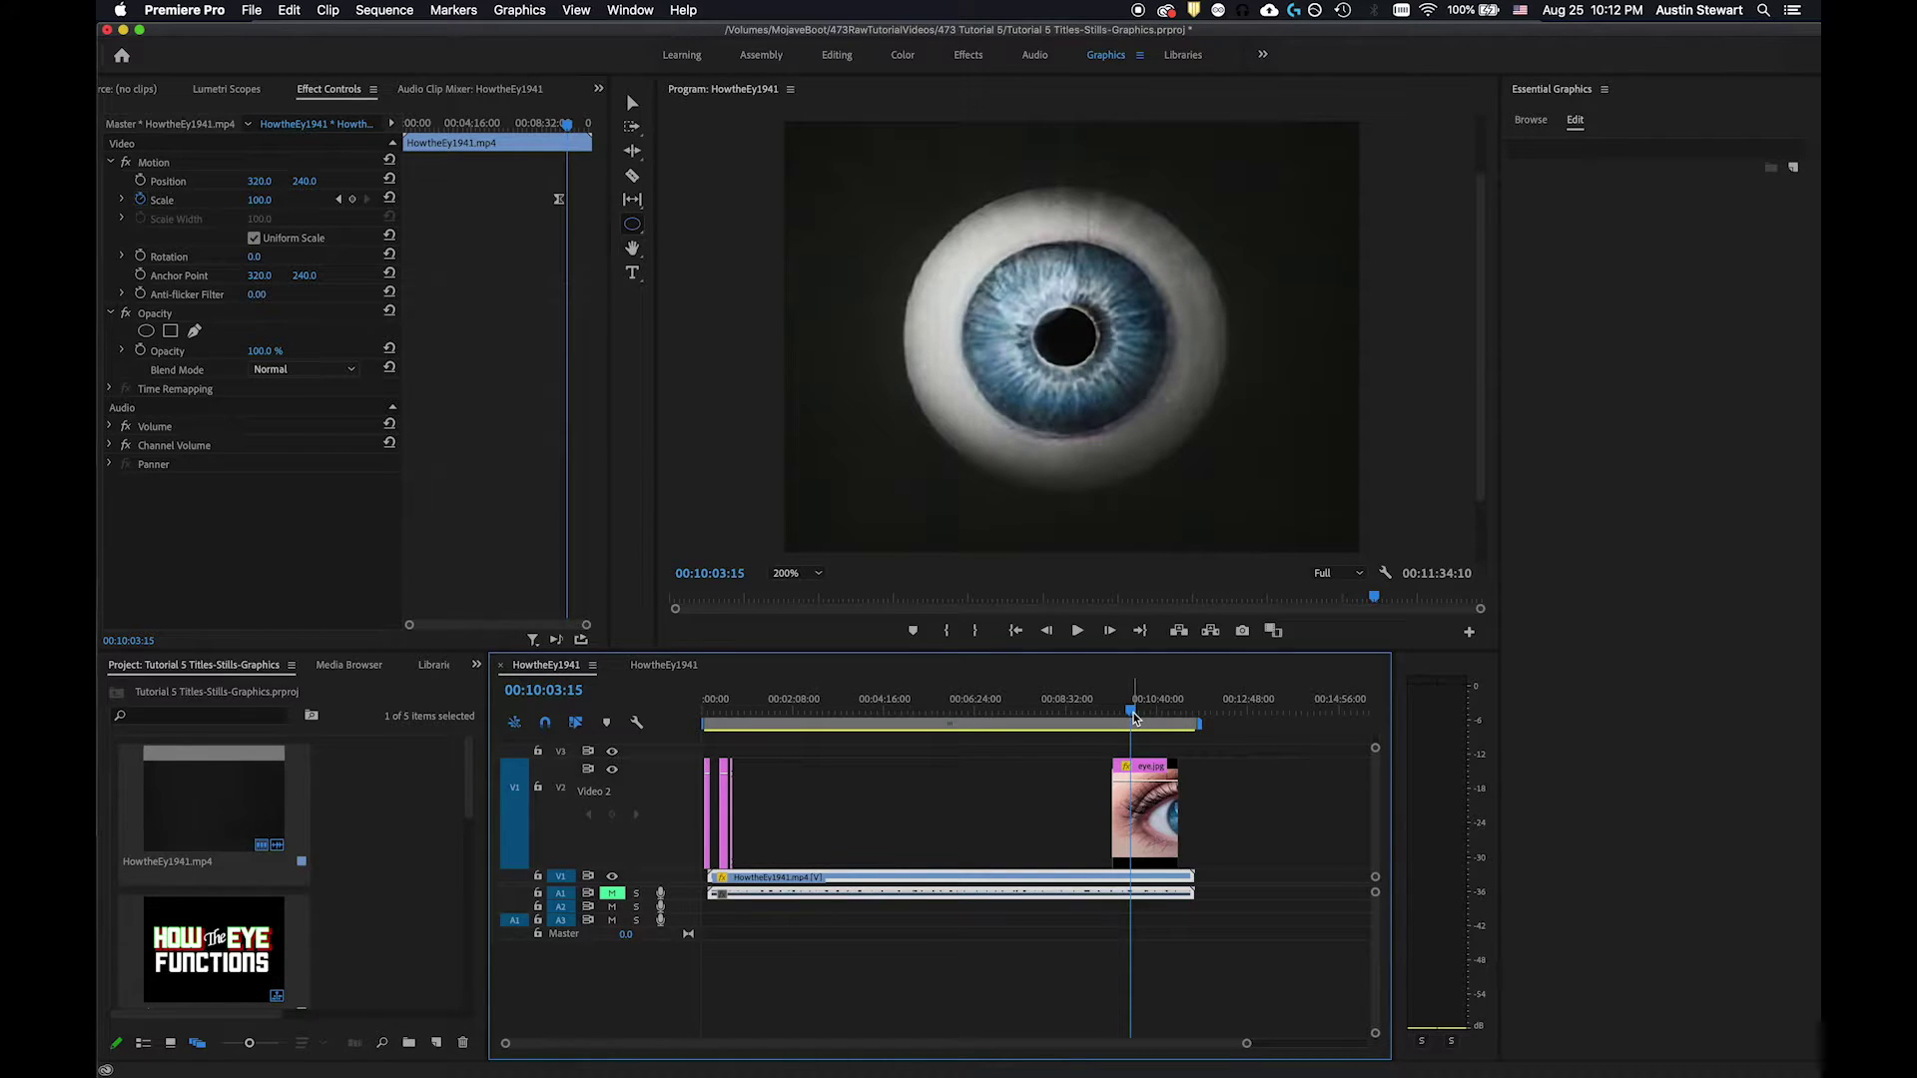
{"action": "left_click_drag", "start_coordinate": [1134, 713], "coordinate": [704, 692]}
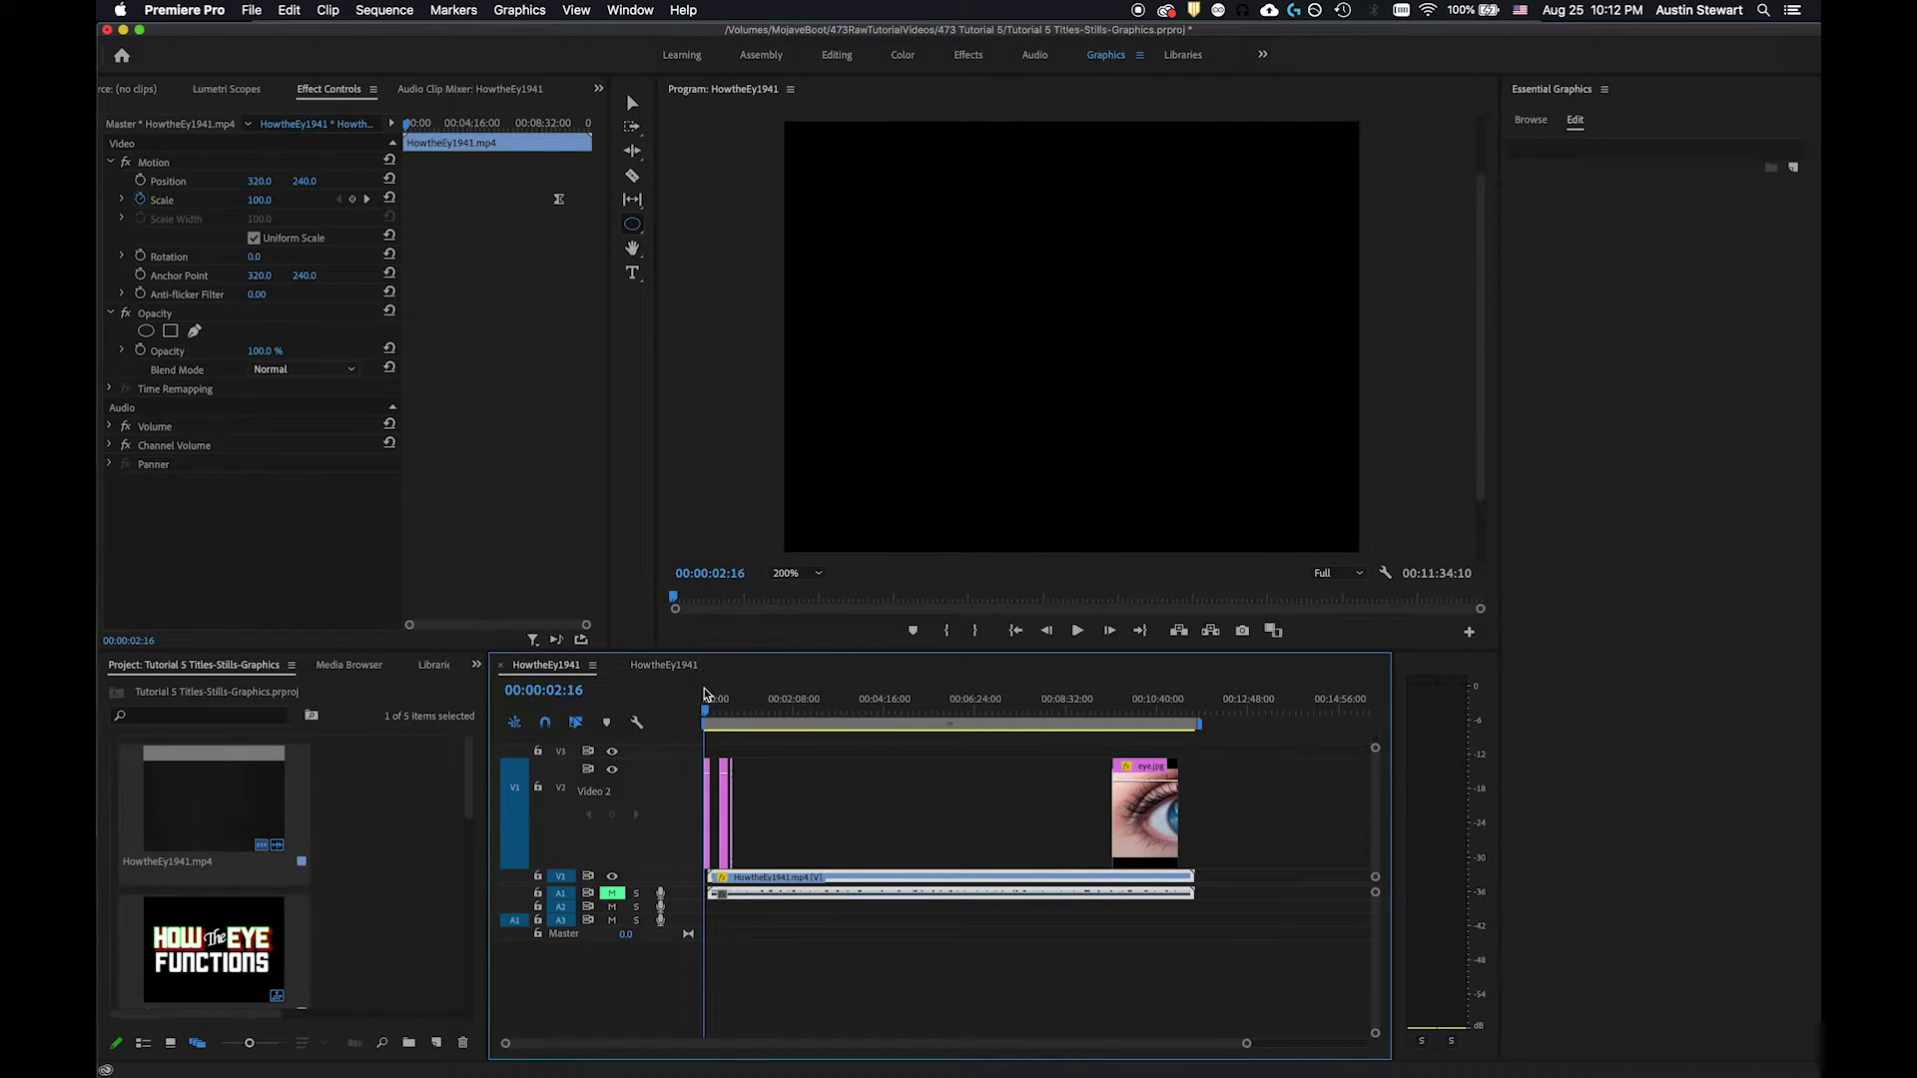
{"action": "left_click", "coordinate": [657, 665]}
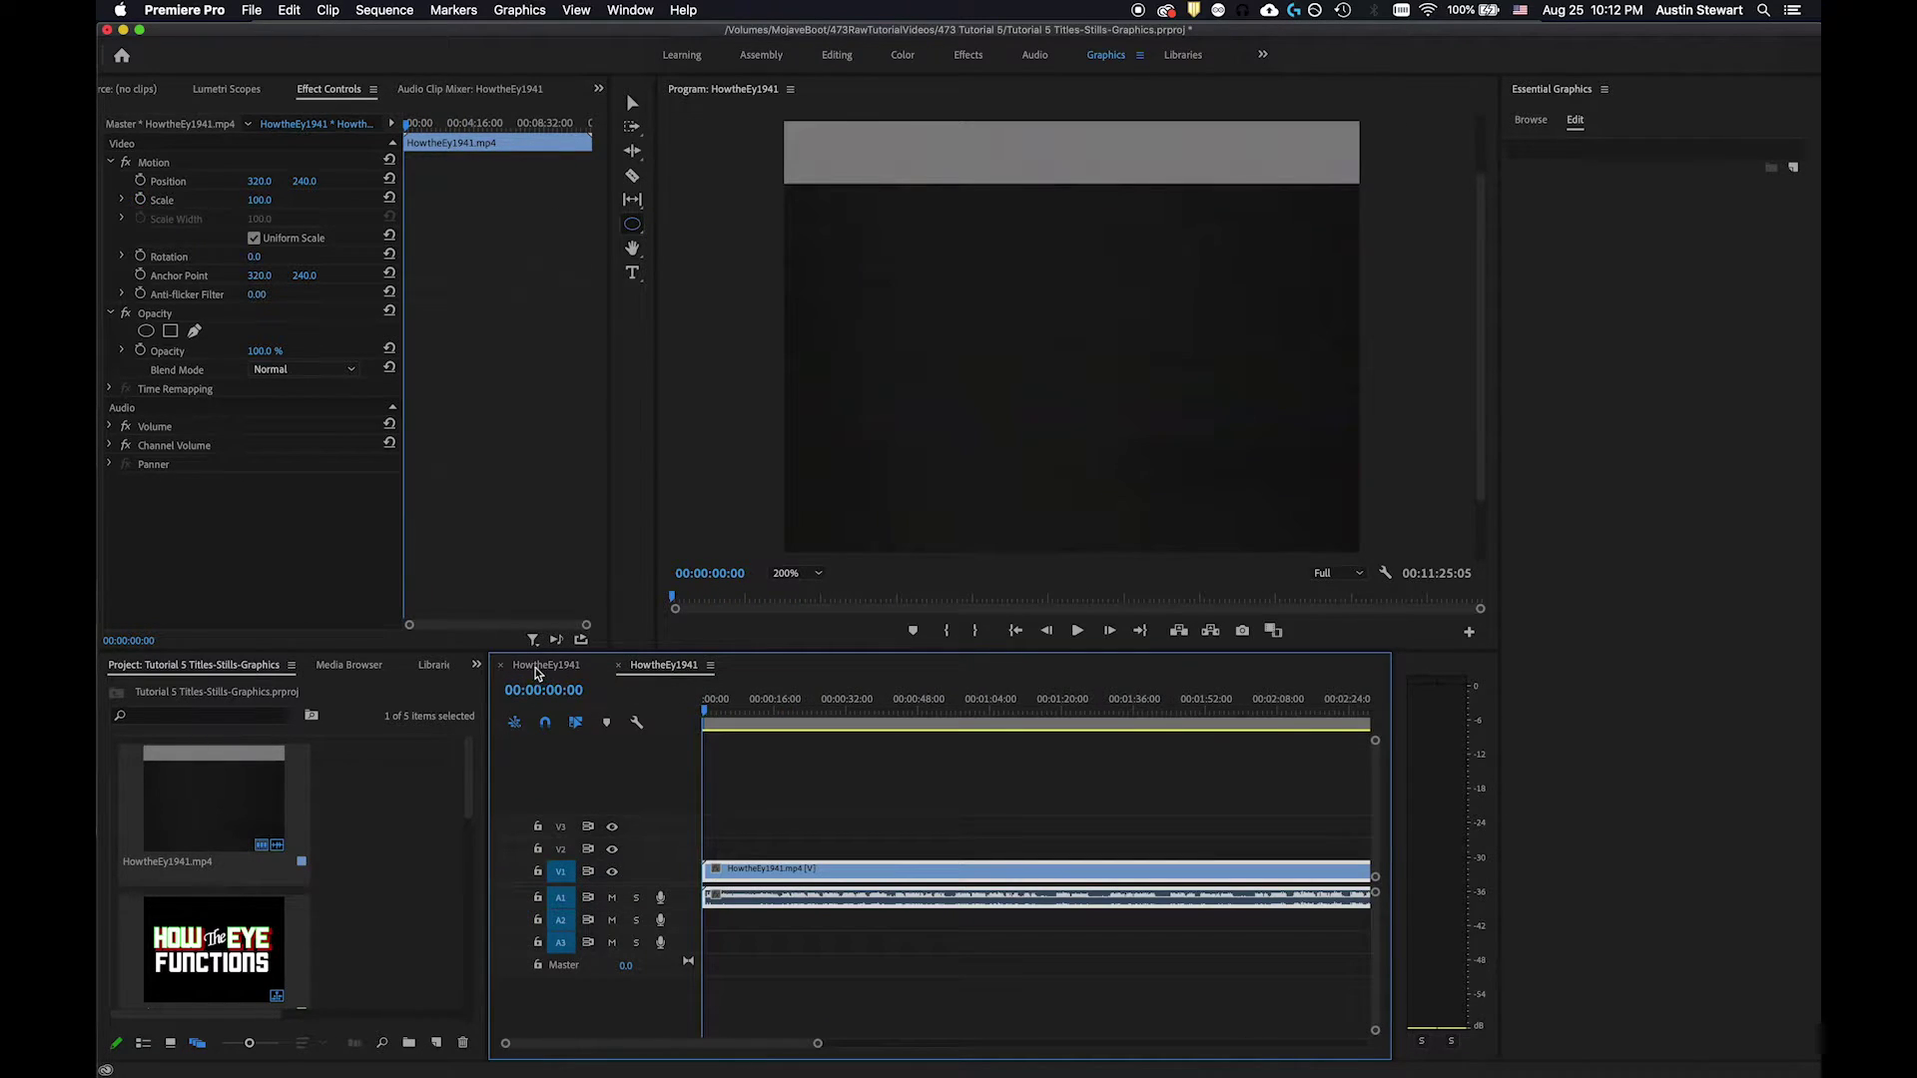
{"action": "left_click", "coordinate": [546, 665]}
{"action": "left_click", "coordinate": [664, 665]}
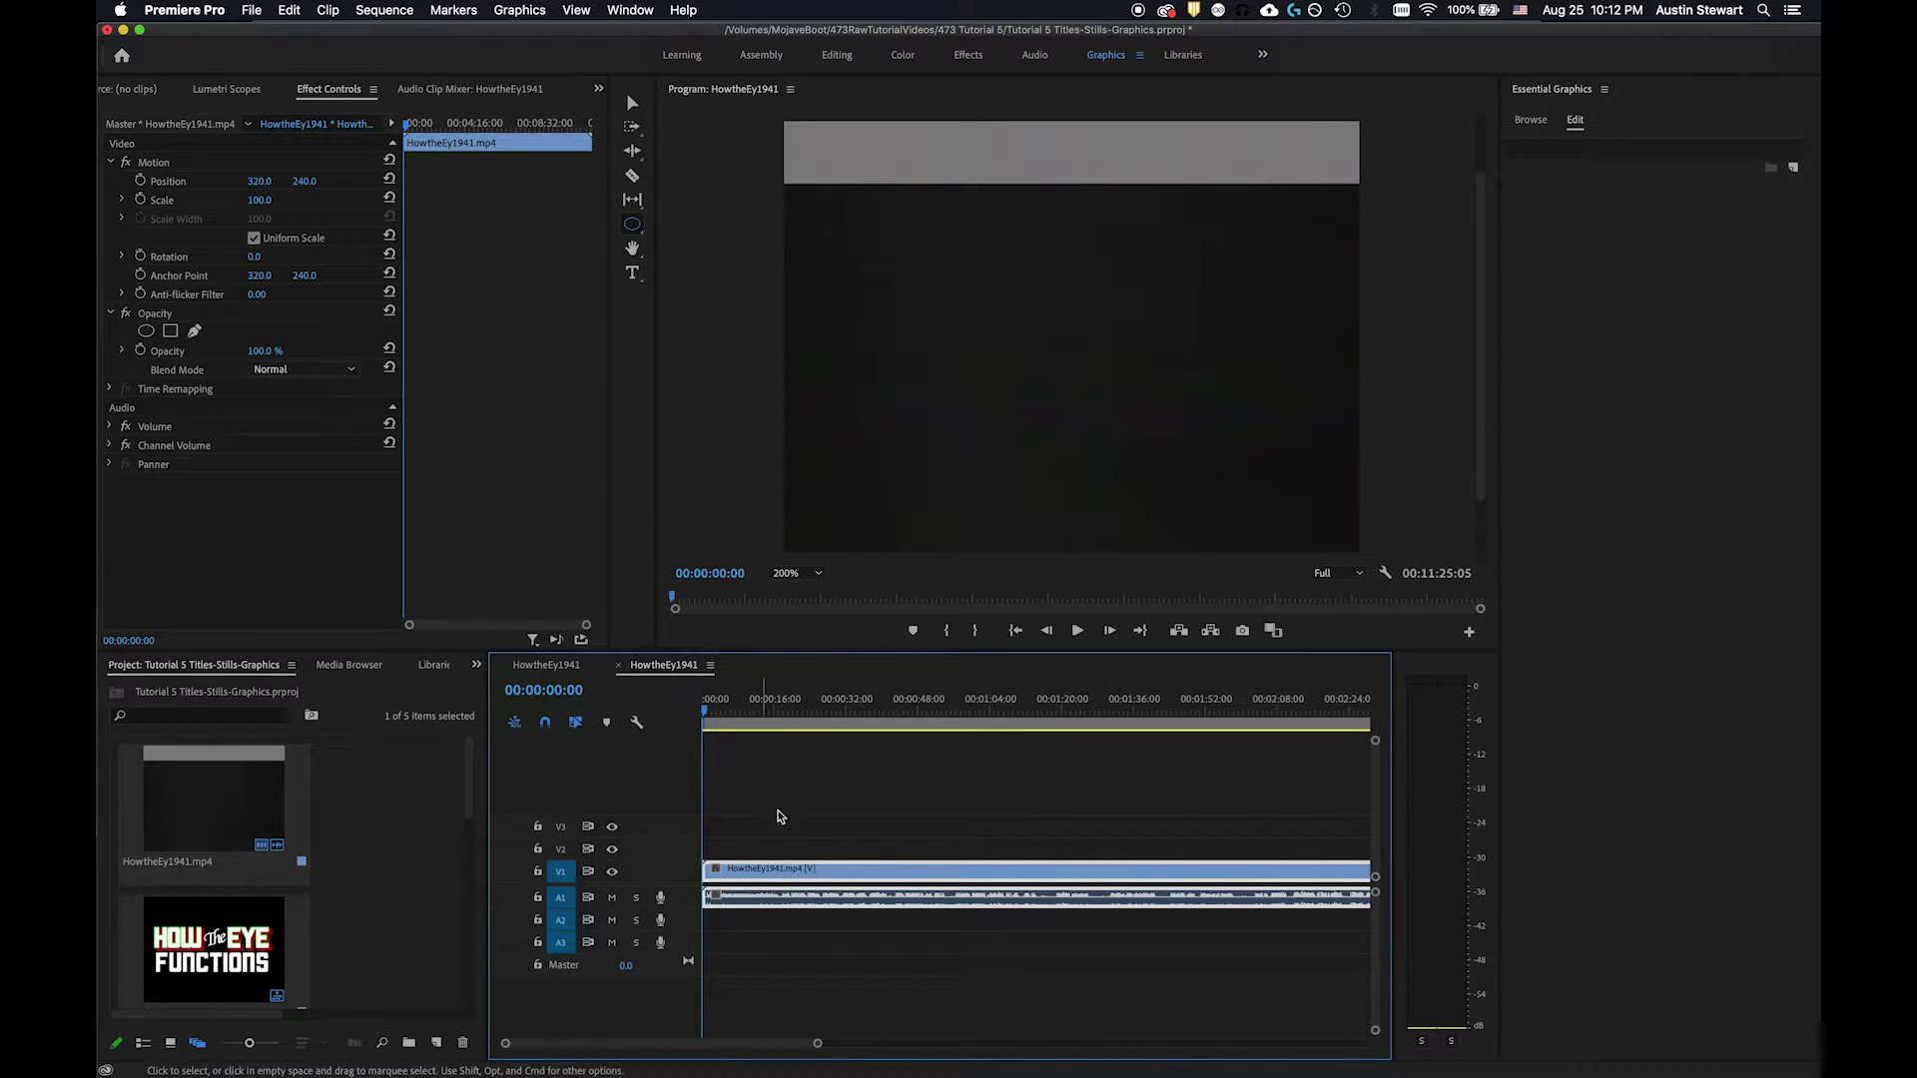
Step: Scrub through the first frames of the new sequence to 00:00:00:09
{"action": "left_click_drag", "start_coordinate": [813, 1045], "coordinate": [800, 1046]}
{"action": "scroll", "coordinate": [800, 1047], "scroll_direction": "up", "scroll_amount": 5}
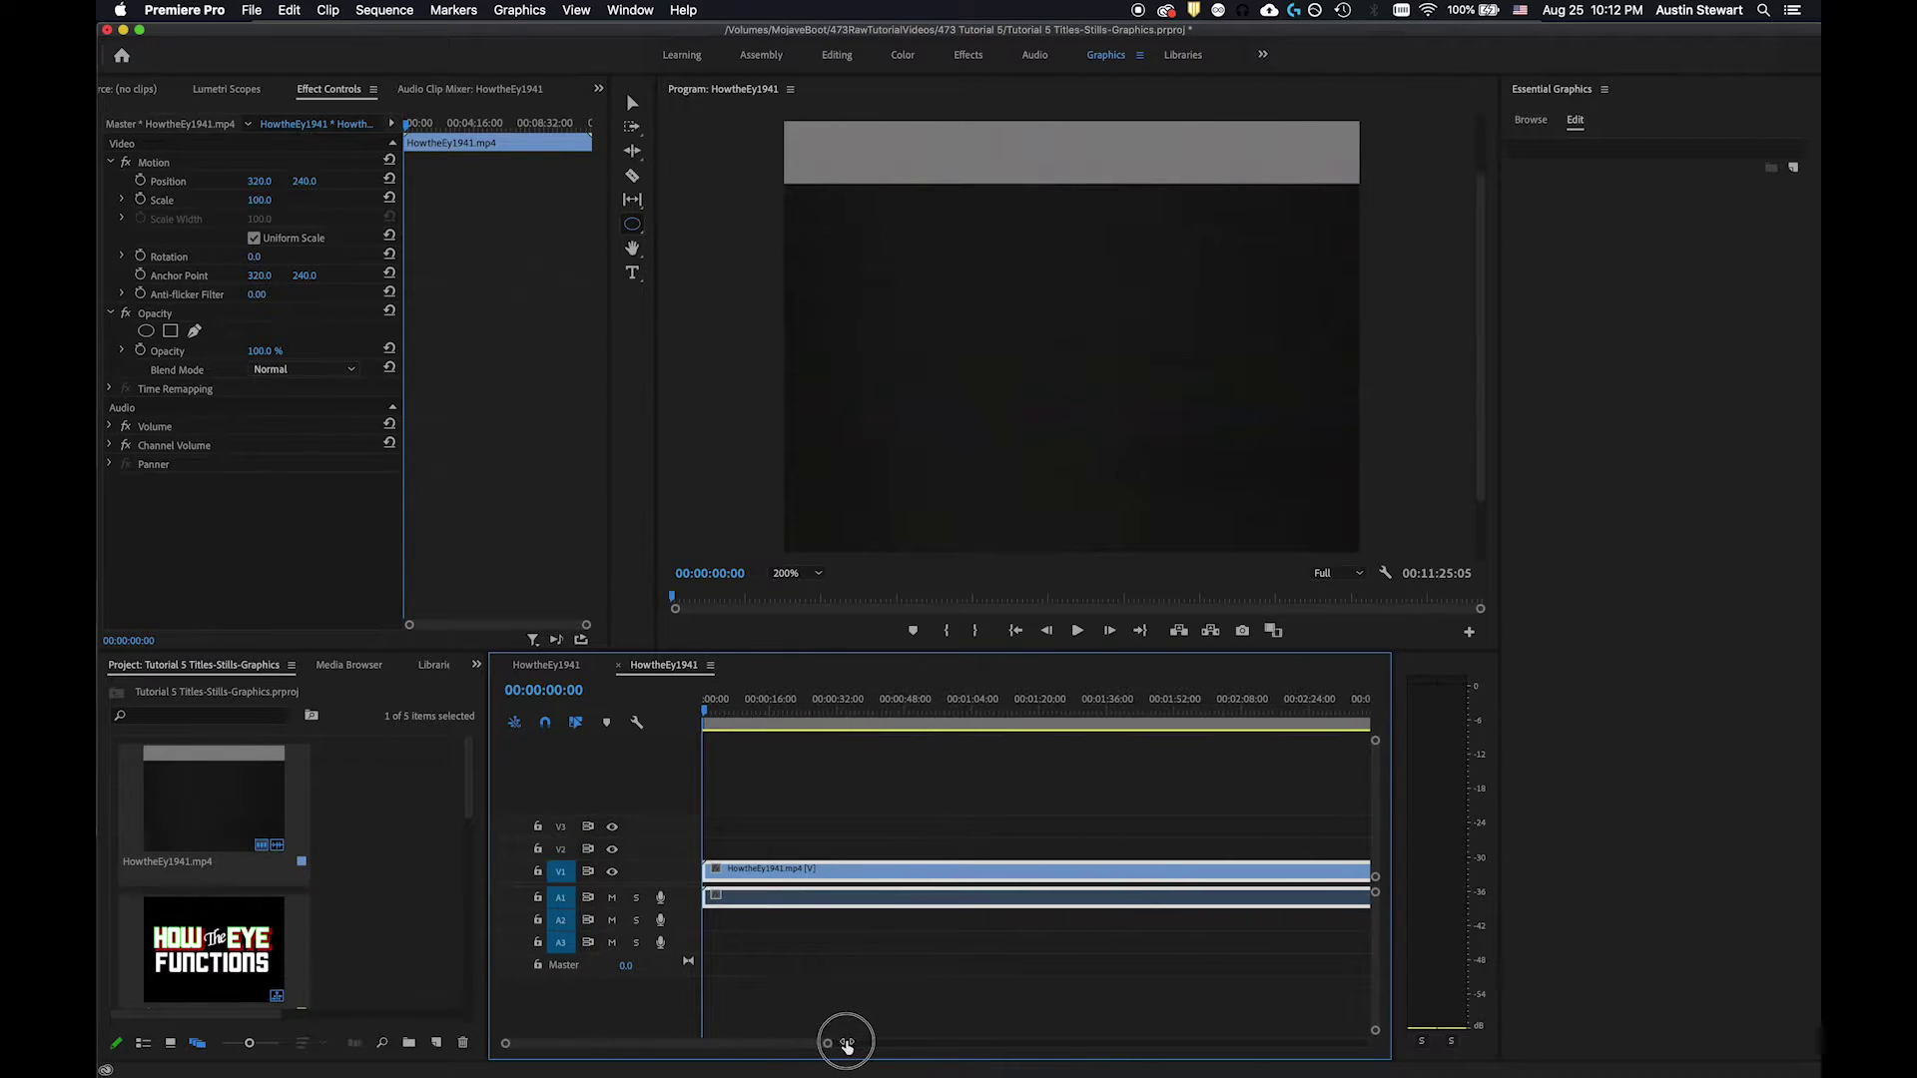
{"action": "scroll", "coordinate": [804, 1053], "scroll_direction": "up", "scroll_amount": 5}
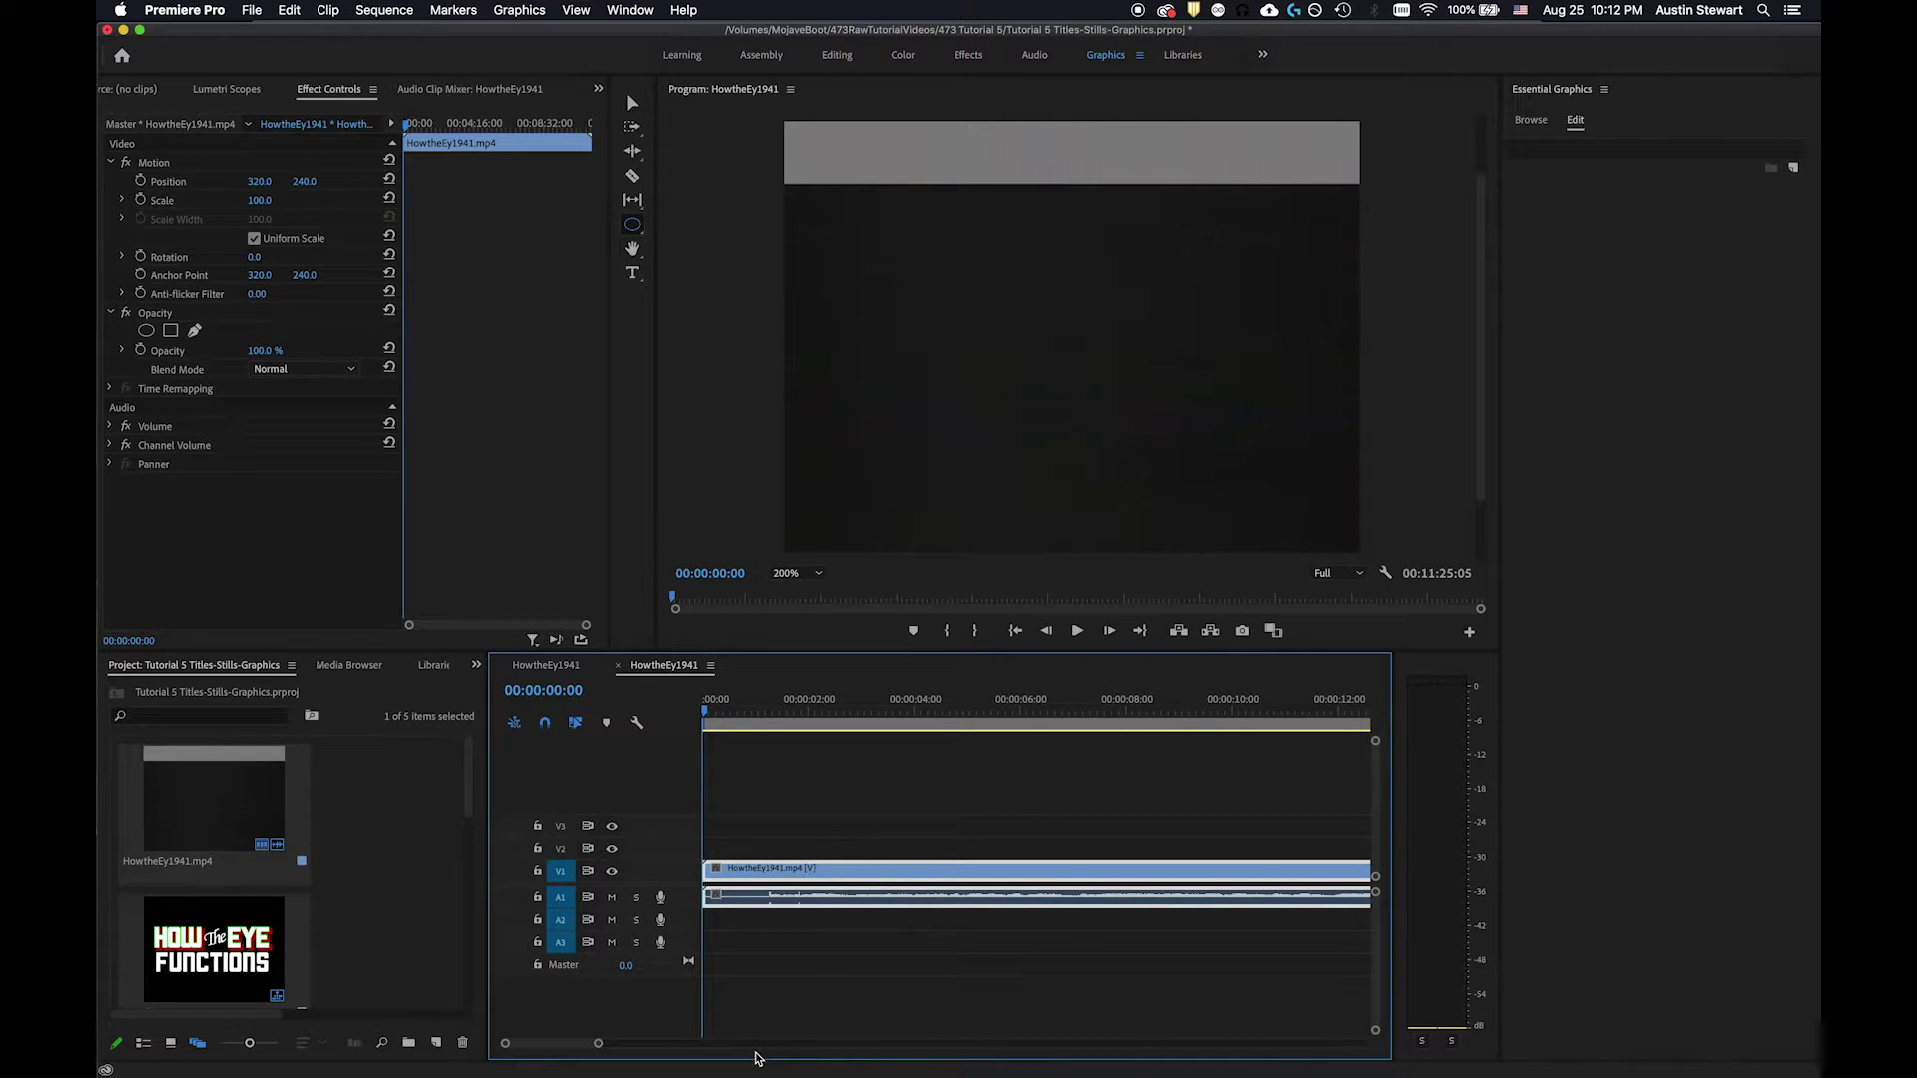
{"action": "left_click", "coordinate": [705, 710]}
{"action": "left_click_drag", "start_coordinate": [706, 711], "coordinate": [723, 717]}
Step: In the finished sequence, find the timecode where the film clip starts on V1
{"action": "left_click", "coordinate": [562, 669]}
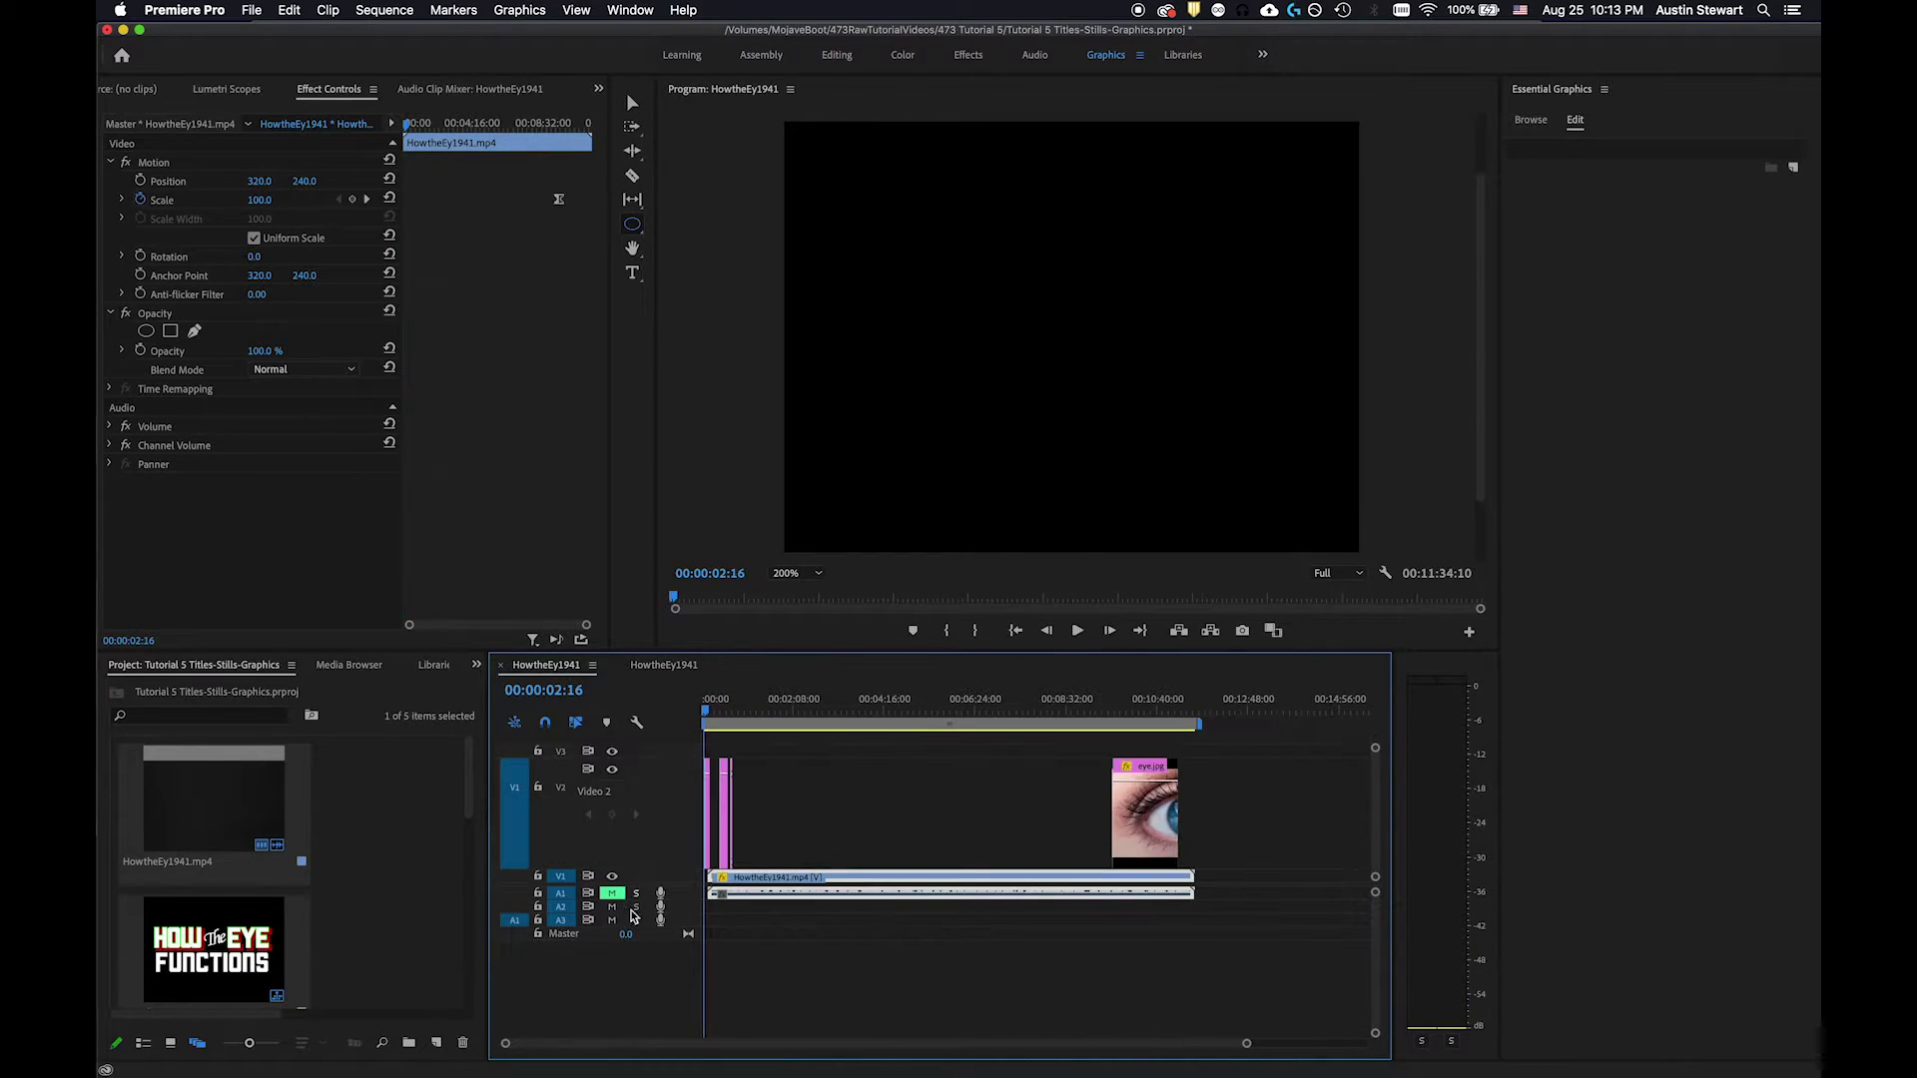
{"action": "left_click_drag", "start_coordinate": [1246, 1044], "coordinate": [959, 1045]}
{"action": "left_click_drag", "start_coordinate": [749, 711], "coordinate": [874, 712]}
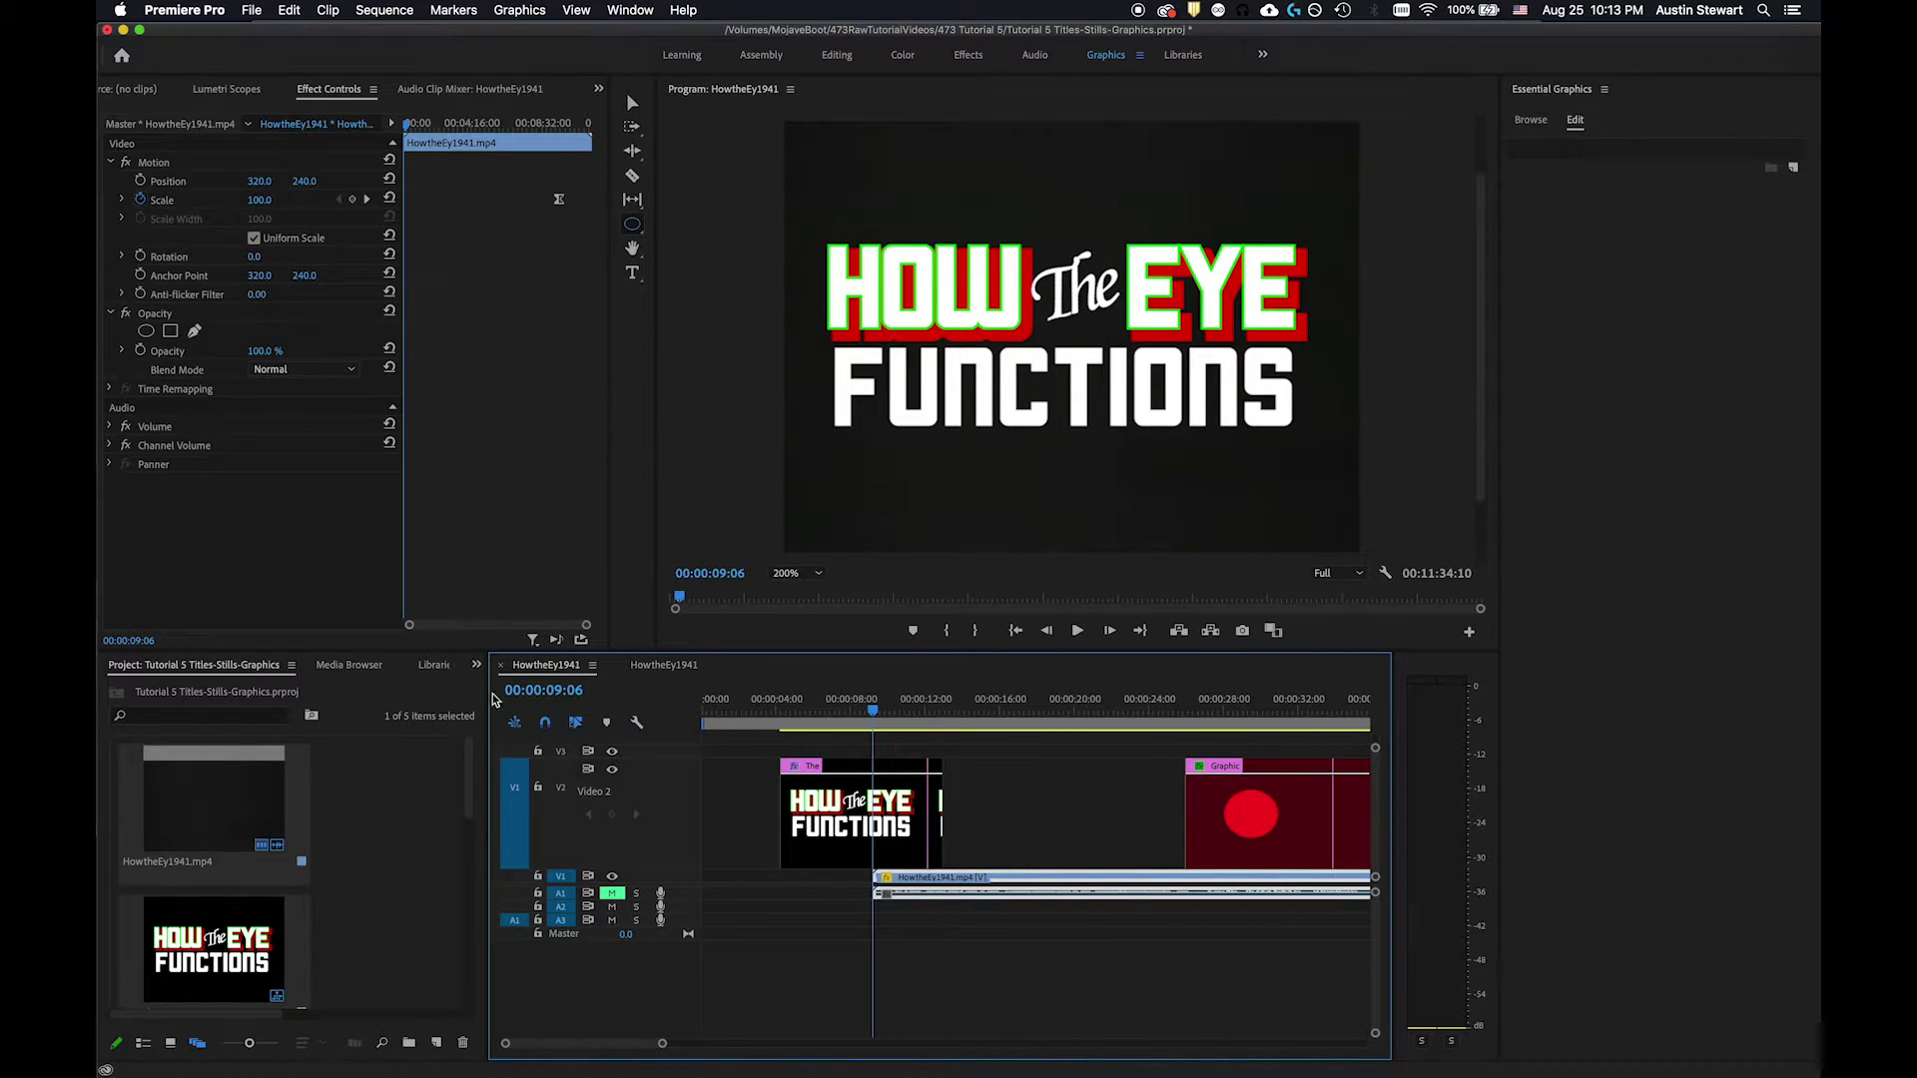
Step: In the new sequence, set the playhead to 00:00:09:06
{"action": "left_click", "coordinate": [664, 665]}
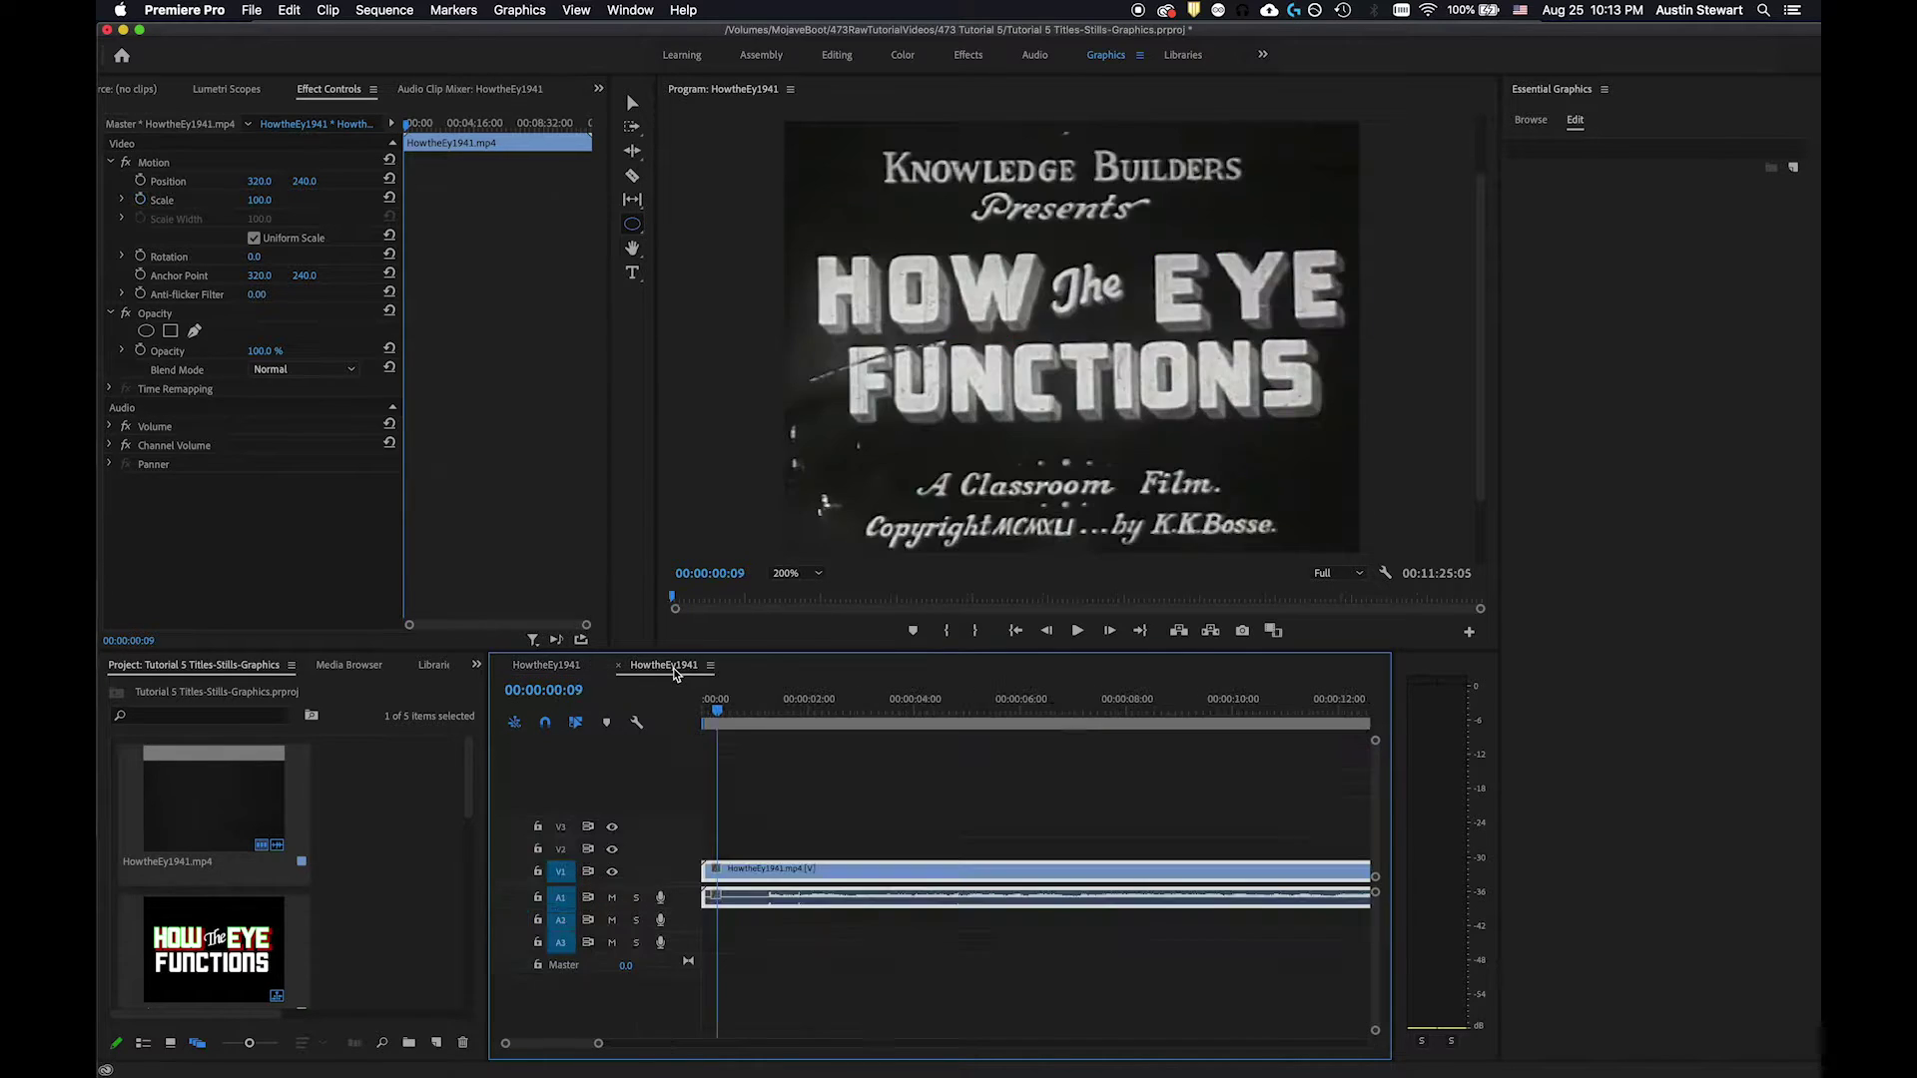
{"action": "left_click", "coordinate": [566, 693]}
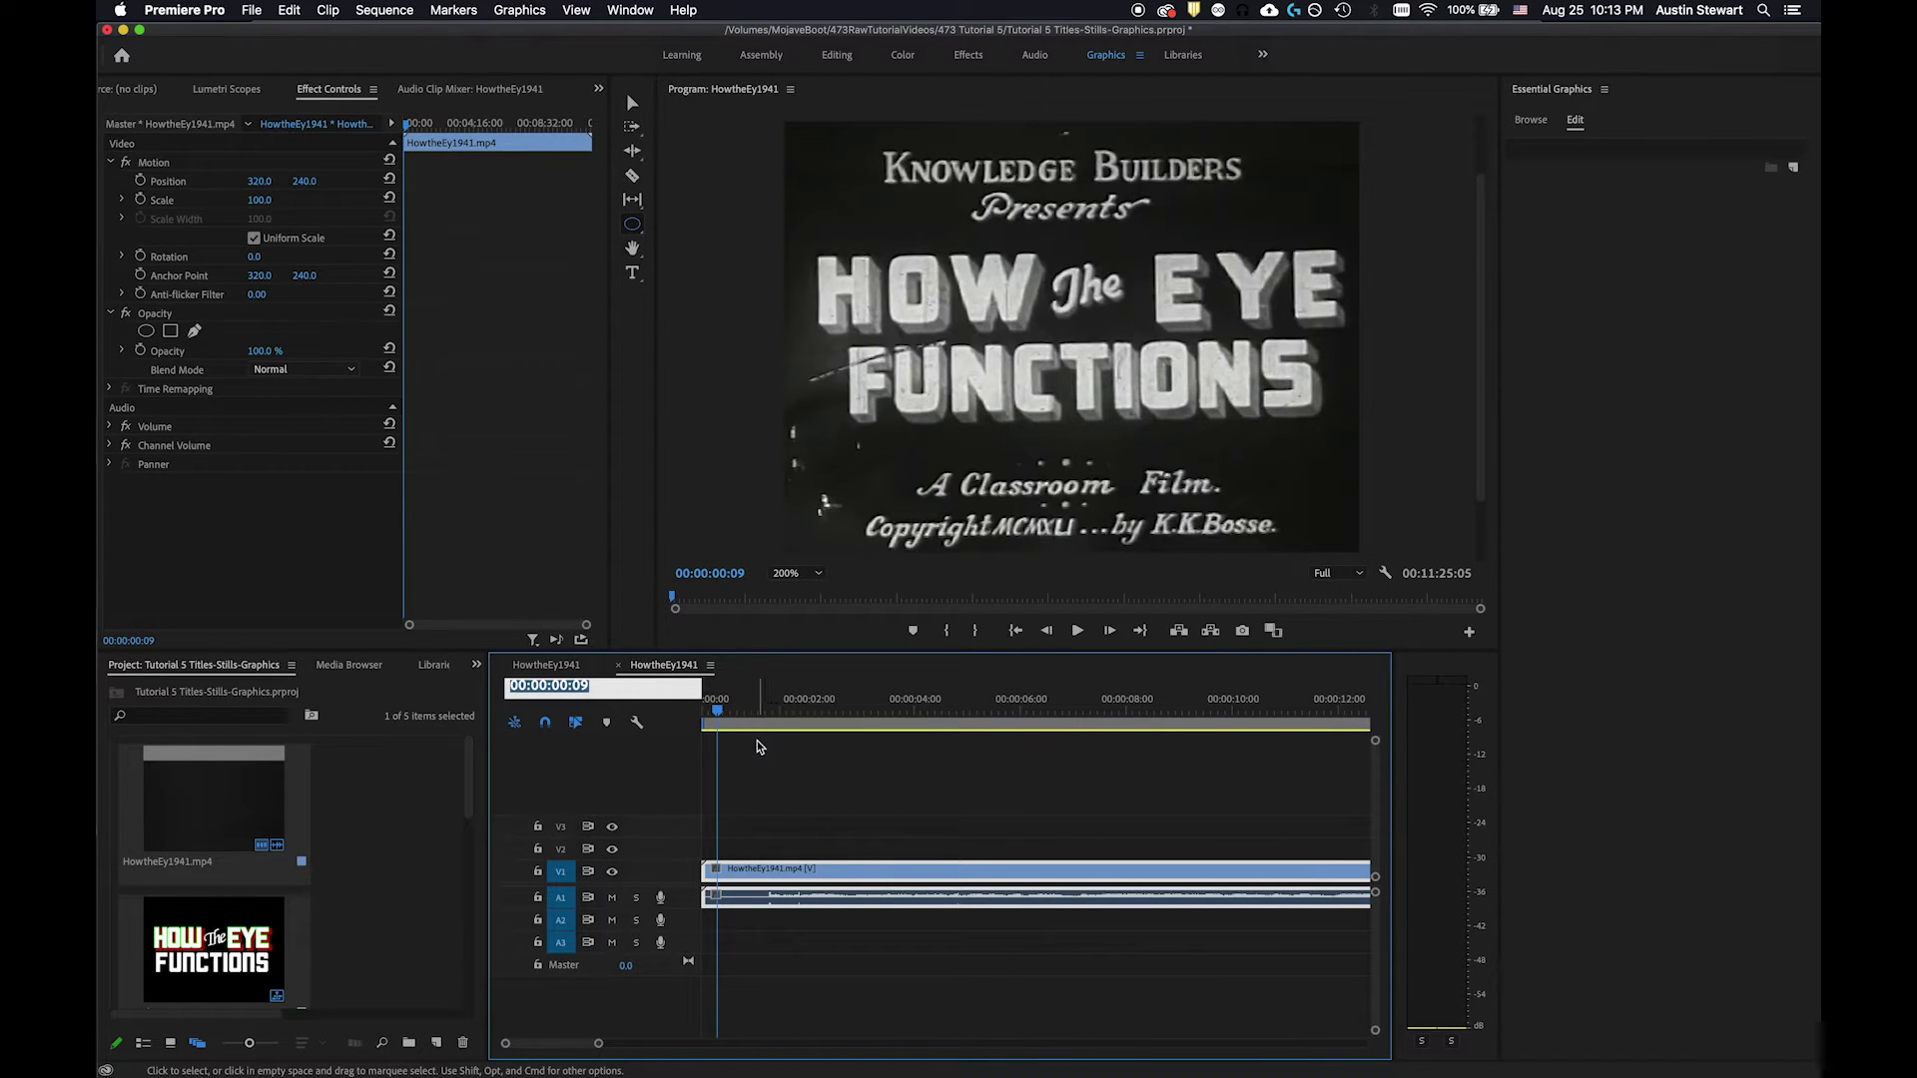
{"action": "left_click", "coordinate": [568, 688]}
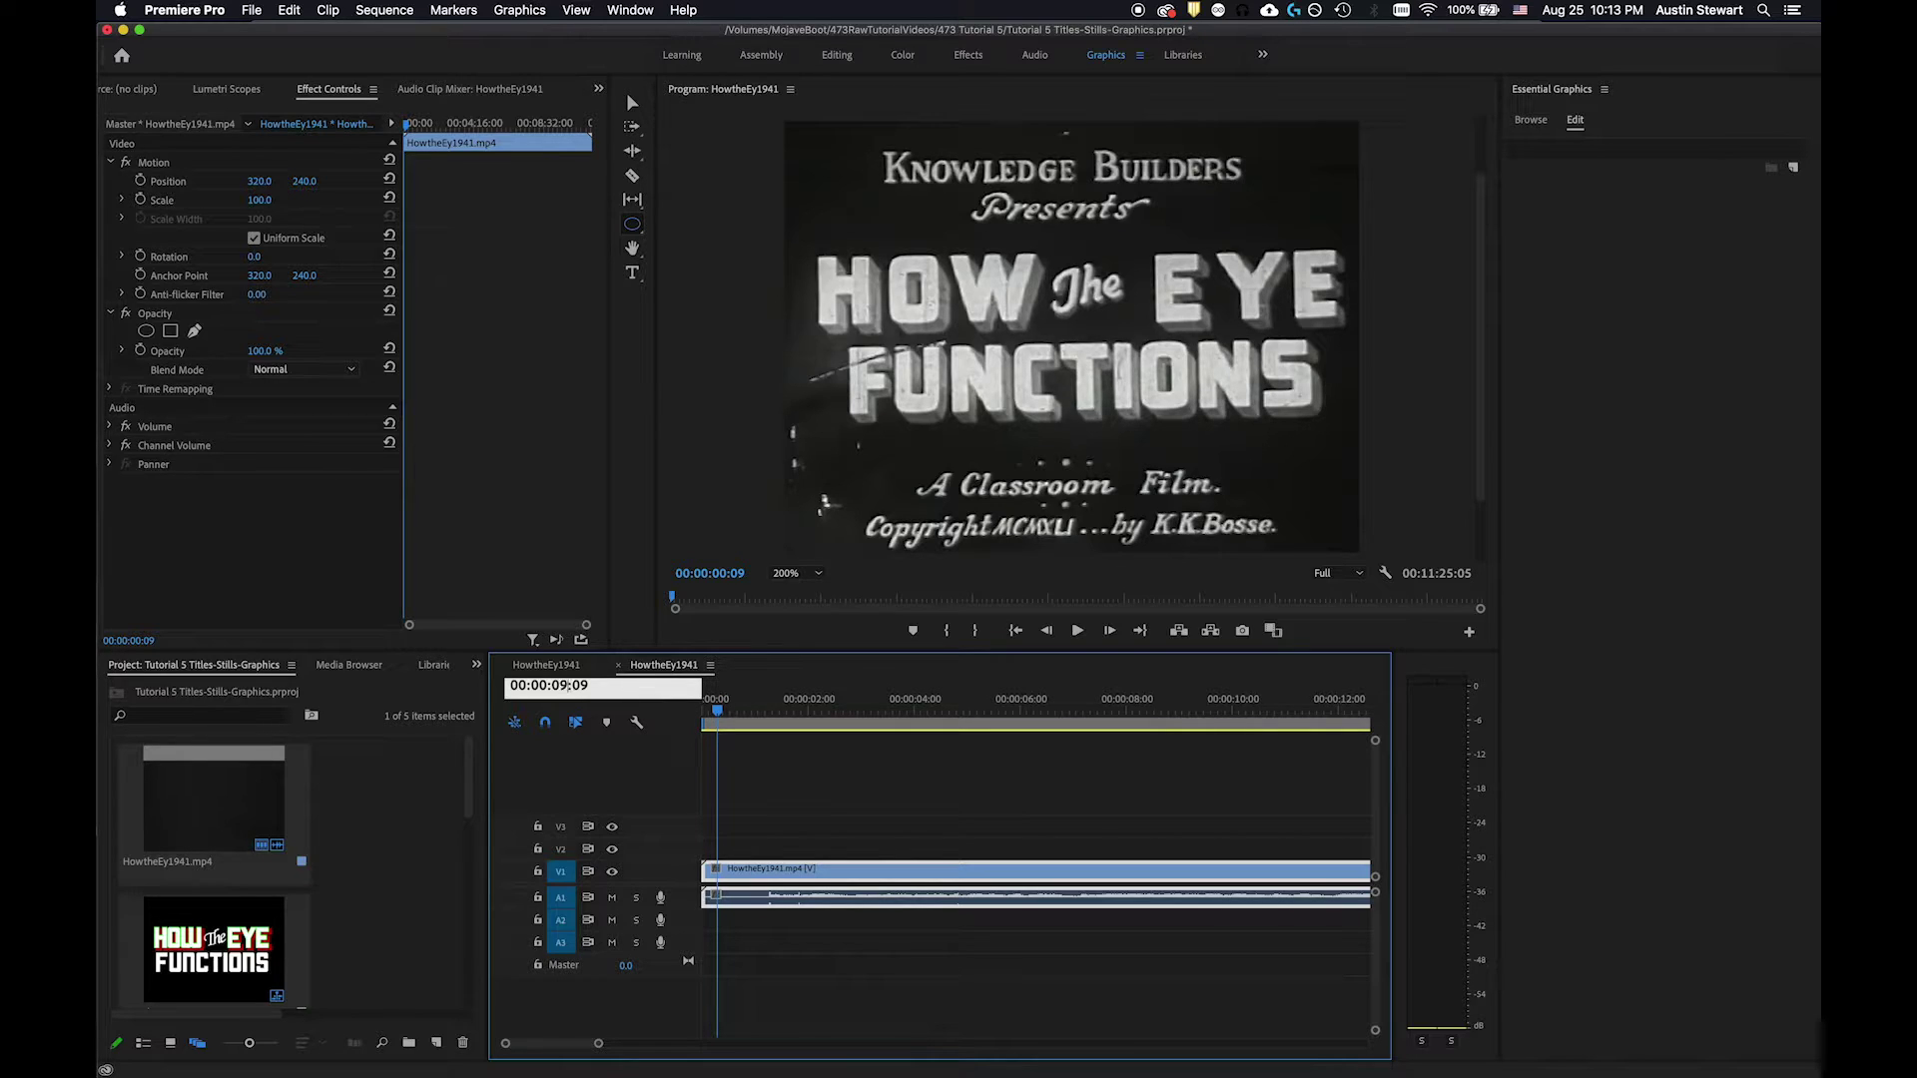
{"action": "key", "text": "BackSpace"}
{"action": "type", "text": "6"}
{"action": "key", "text": "Return"}
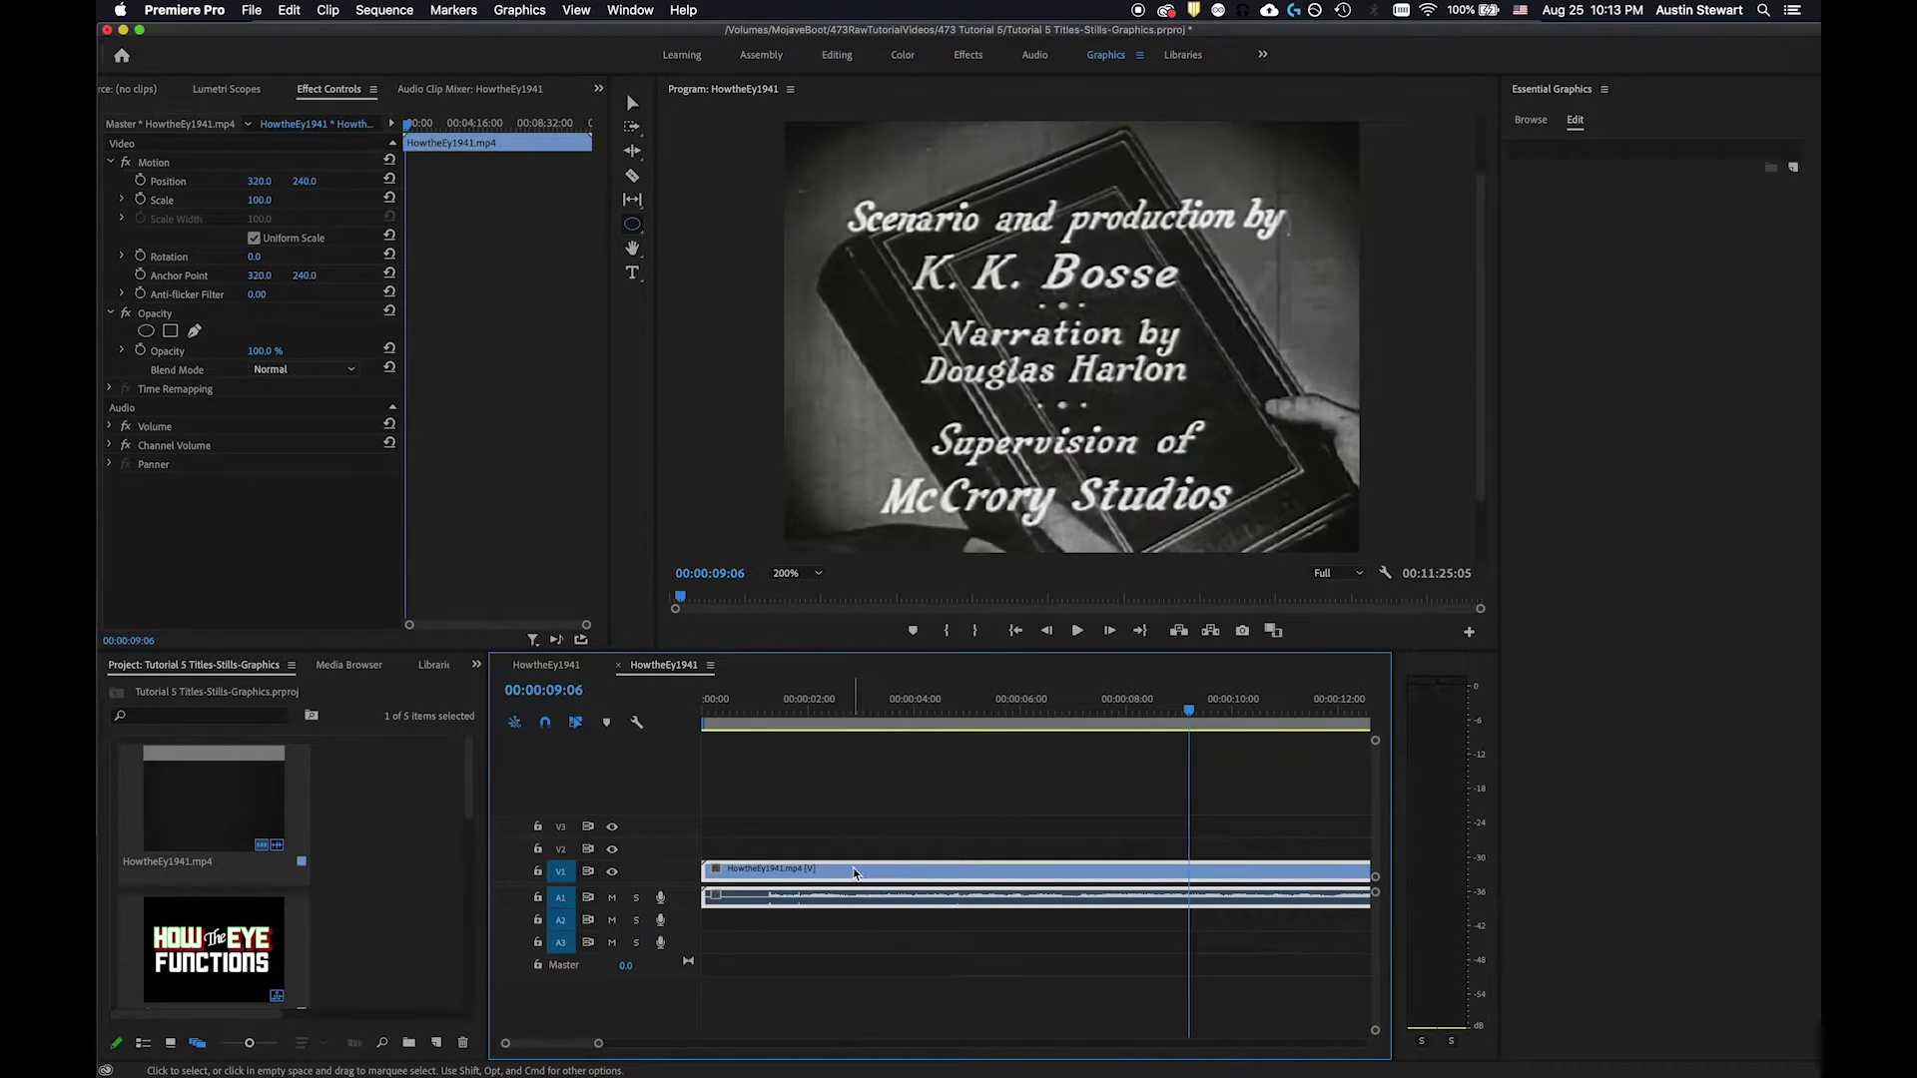
Step: Move the film clip so it starts at the playhead at 00:00:09:06, and toggle timeline snapping off and on
{"action": "left_click_drag", "start_coordinate": [855, 873], "coordinate": [1337, 888]}
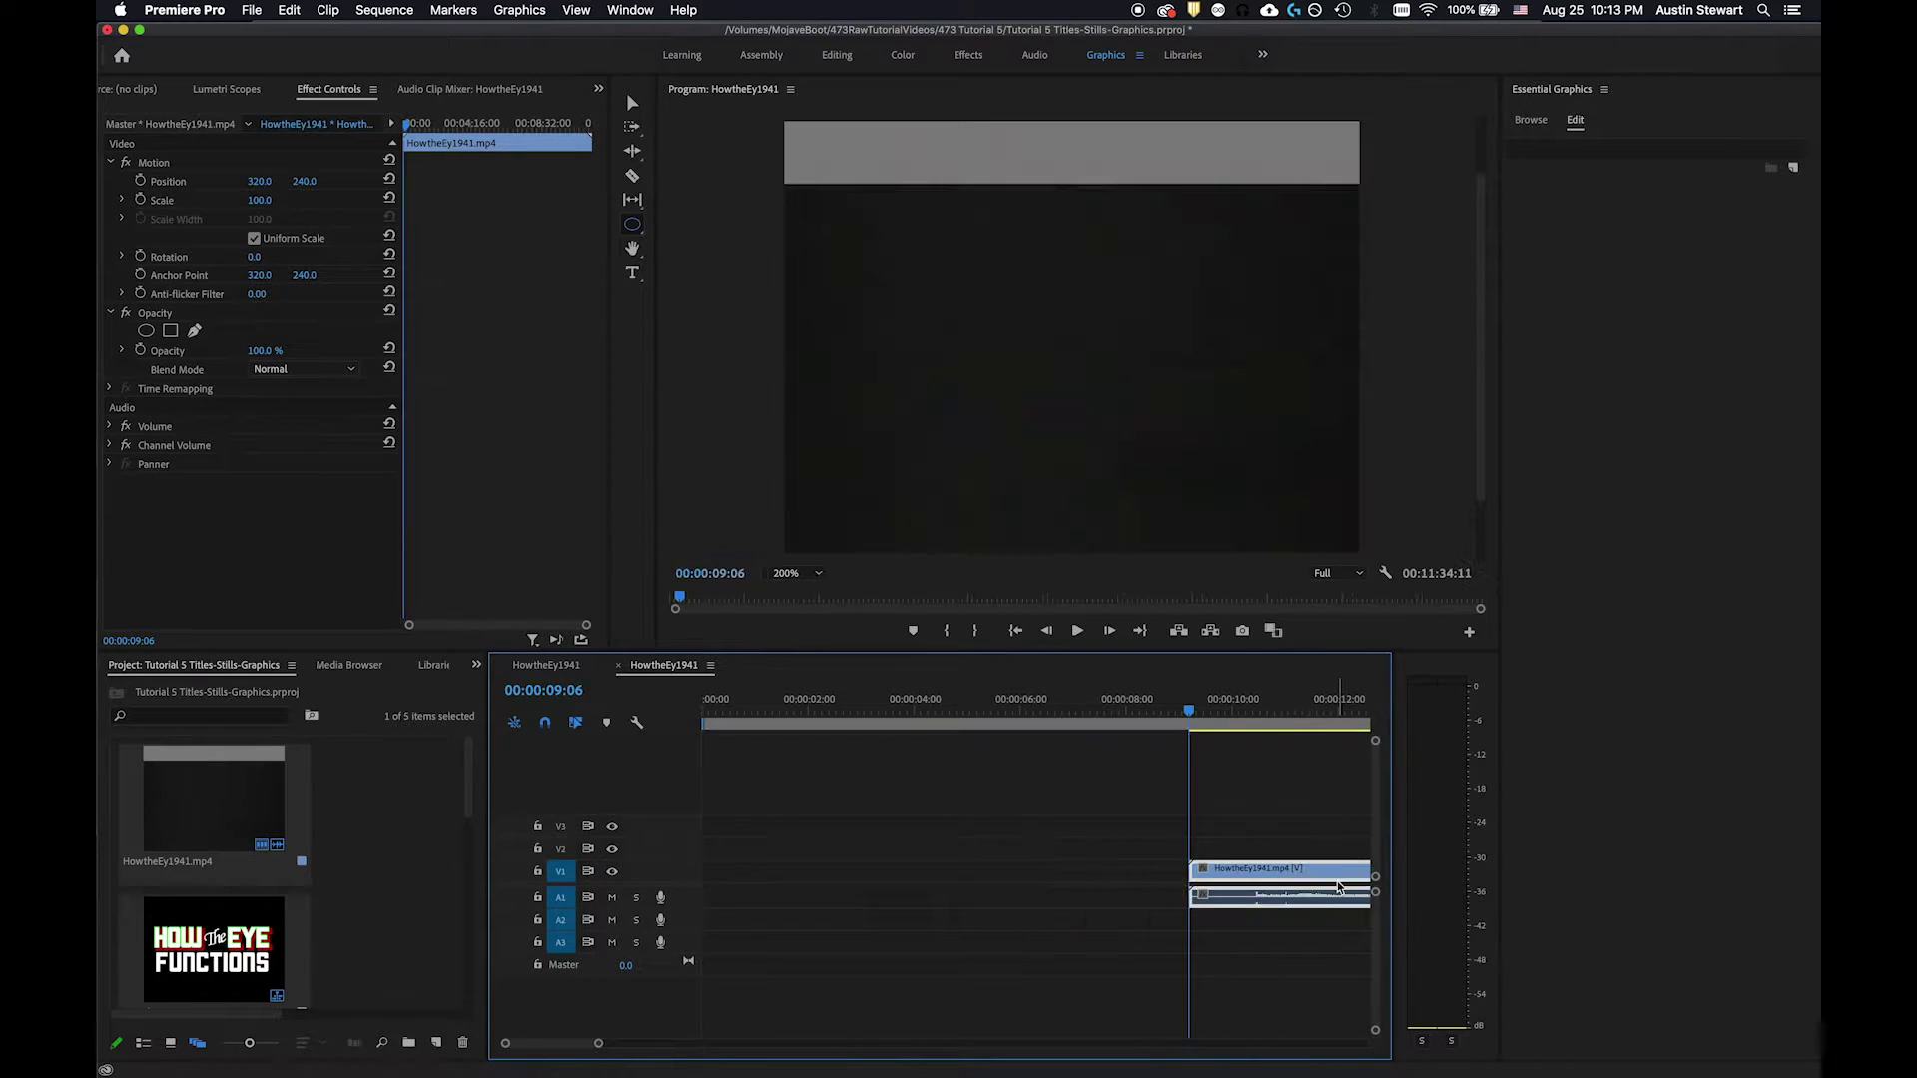
{"action": "left_click", "coordinate": [546, 724]}
{"action": "left_click", "coordinate": [546, 725]}
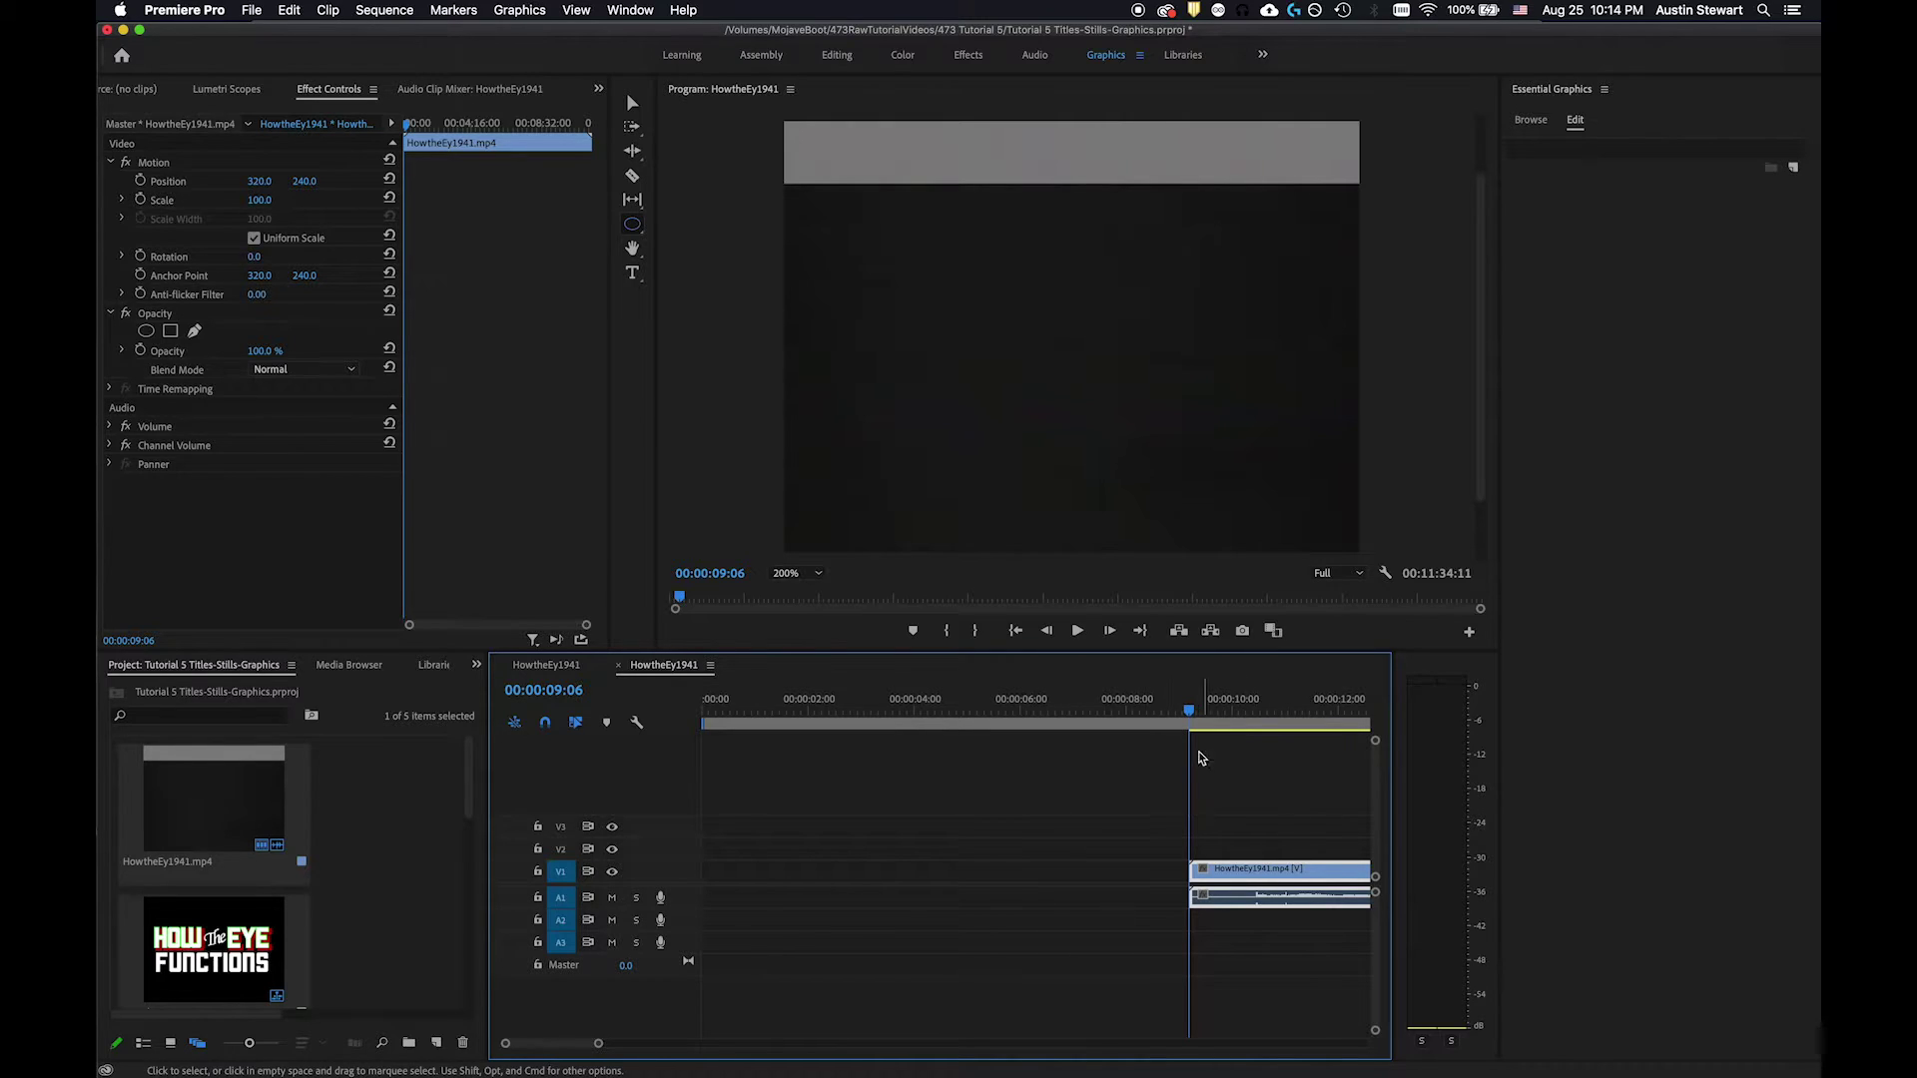
Step: Scrub around the start of the moved film clip and return the playhead to 00:00:09:06
{"action": "left_click_drag", "start_coordinate": [598, 1043], "coordinate": [670, 1044]}
{"action": "left_click", "coordinate": [857, 711]}
{"action": "mouse_move", "coordinate": [856, 711]}
{"action": "left_mouse_down"}
{"action": "mouse_move", "coordinate": [778, 715]}
{"action": "mouse_move", "coordinate": [860, 728]}
{"action": "left_mouse_up"}
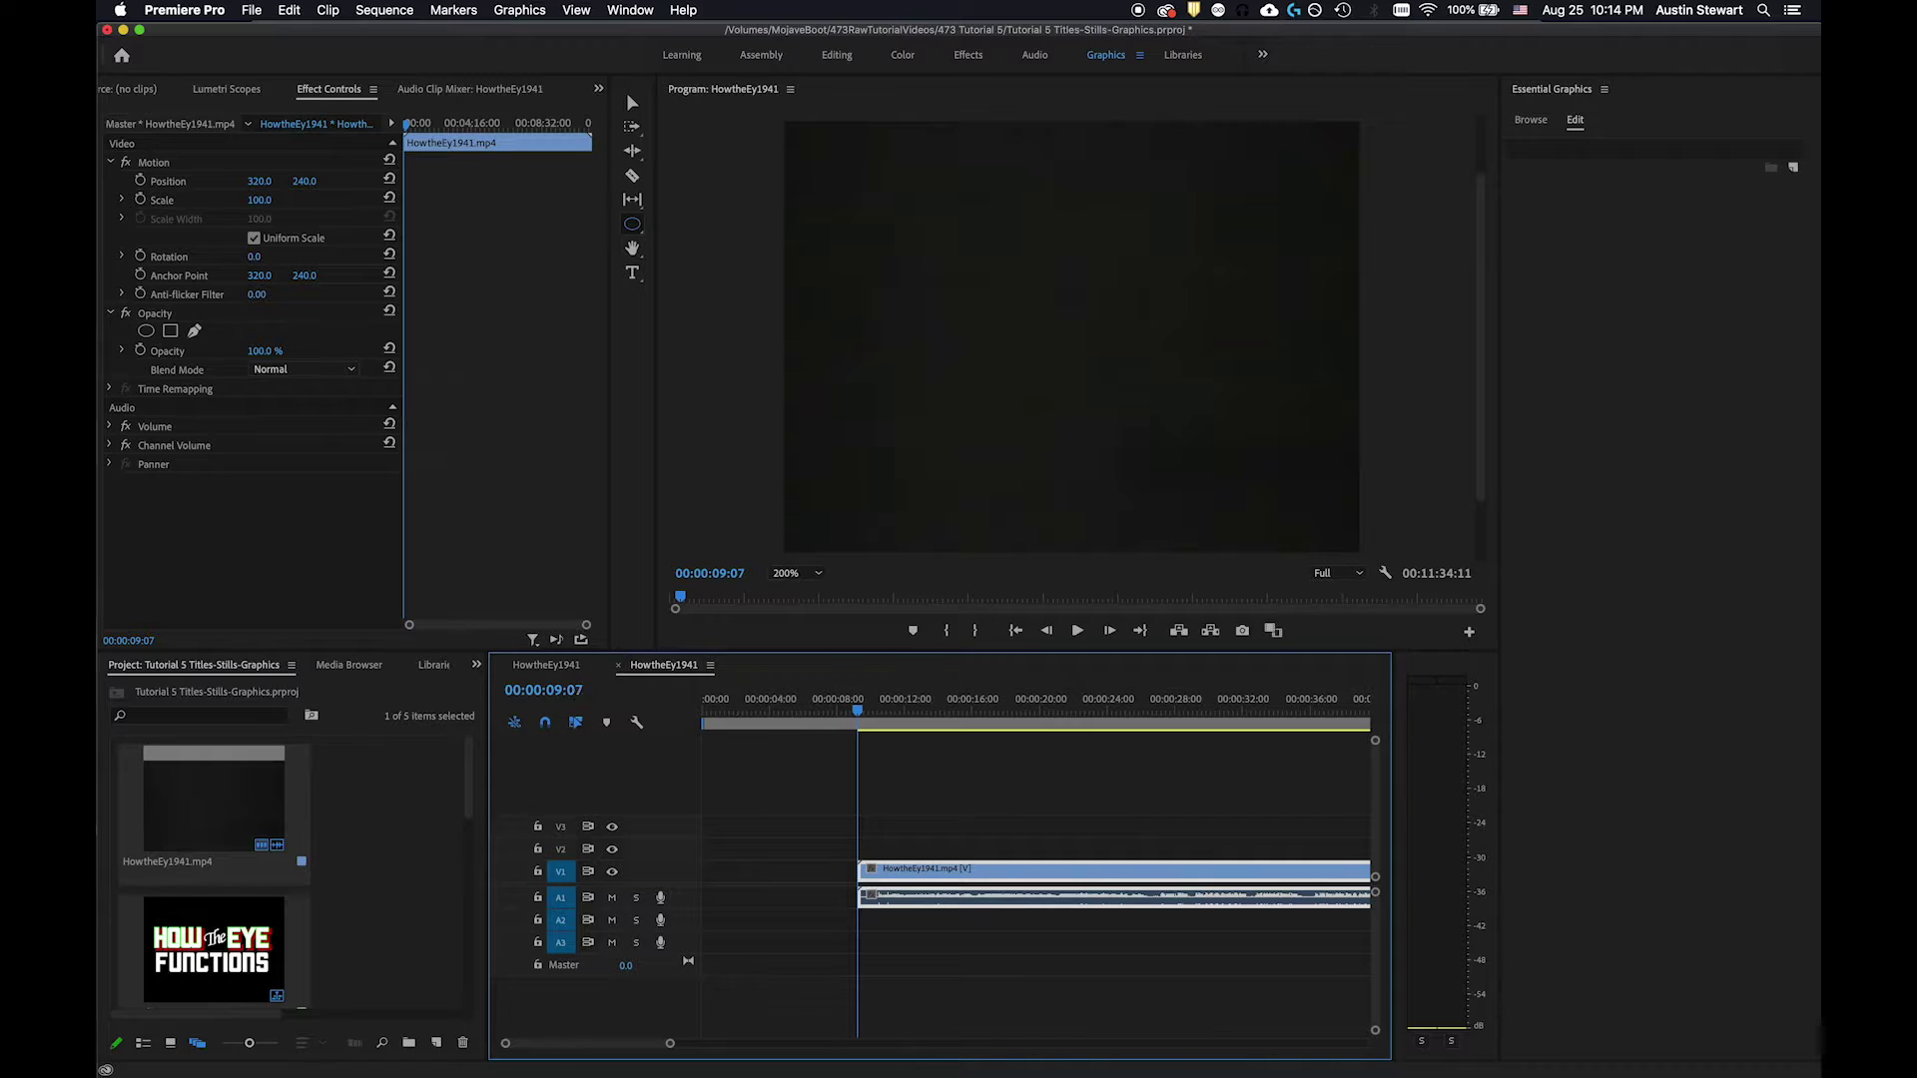
{"action": "left_click", "coordinate": [578, 696]}
{"action": "key", "text": "Right"}
{"action": "key", "text": "BackSpace"}
{"action": "type", "text": "6"}
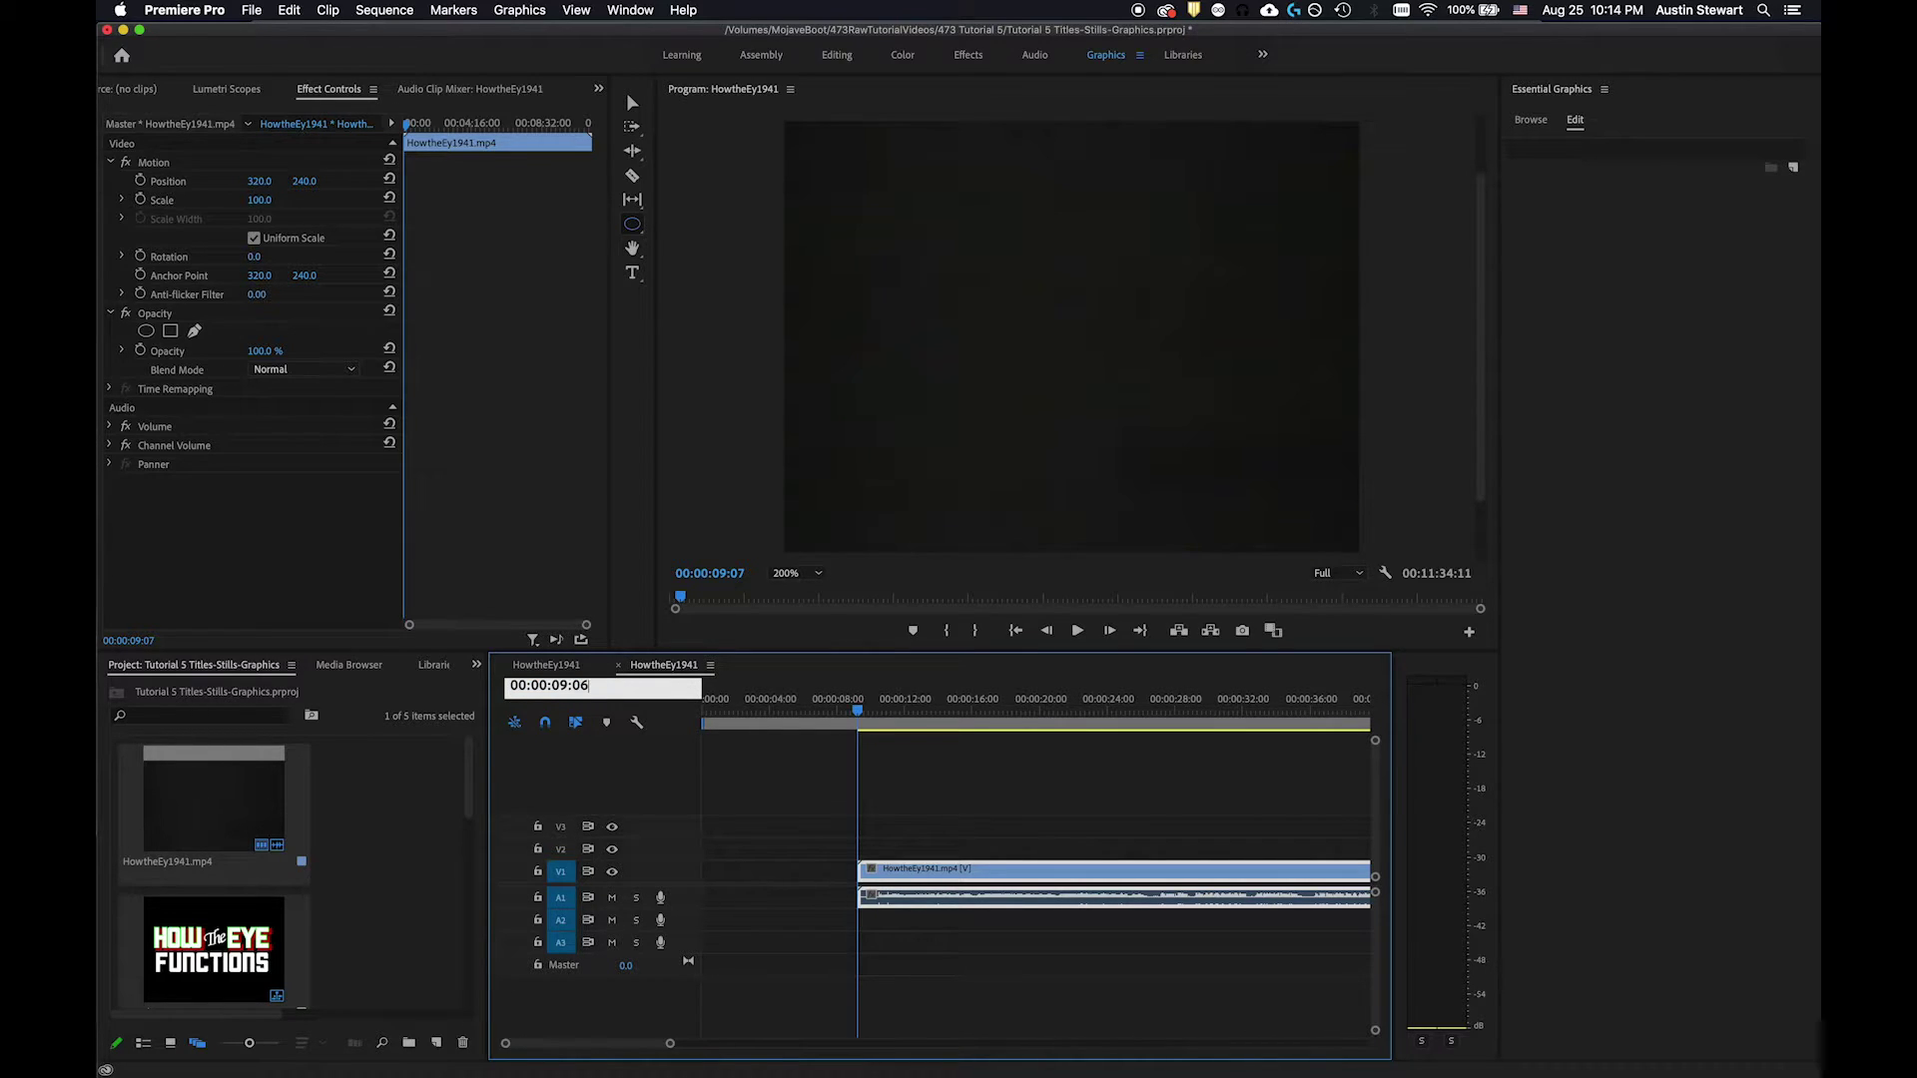
{"action": "key", "text": "Return"}
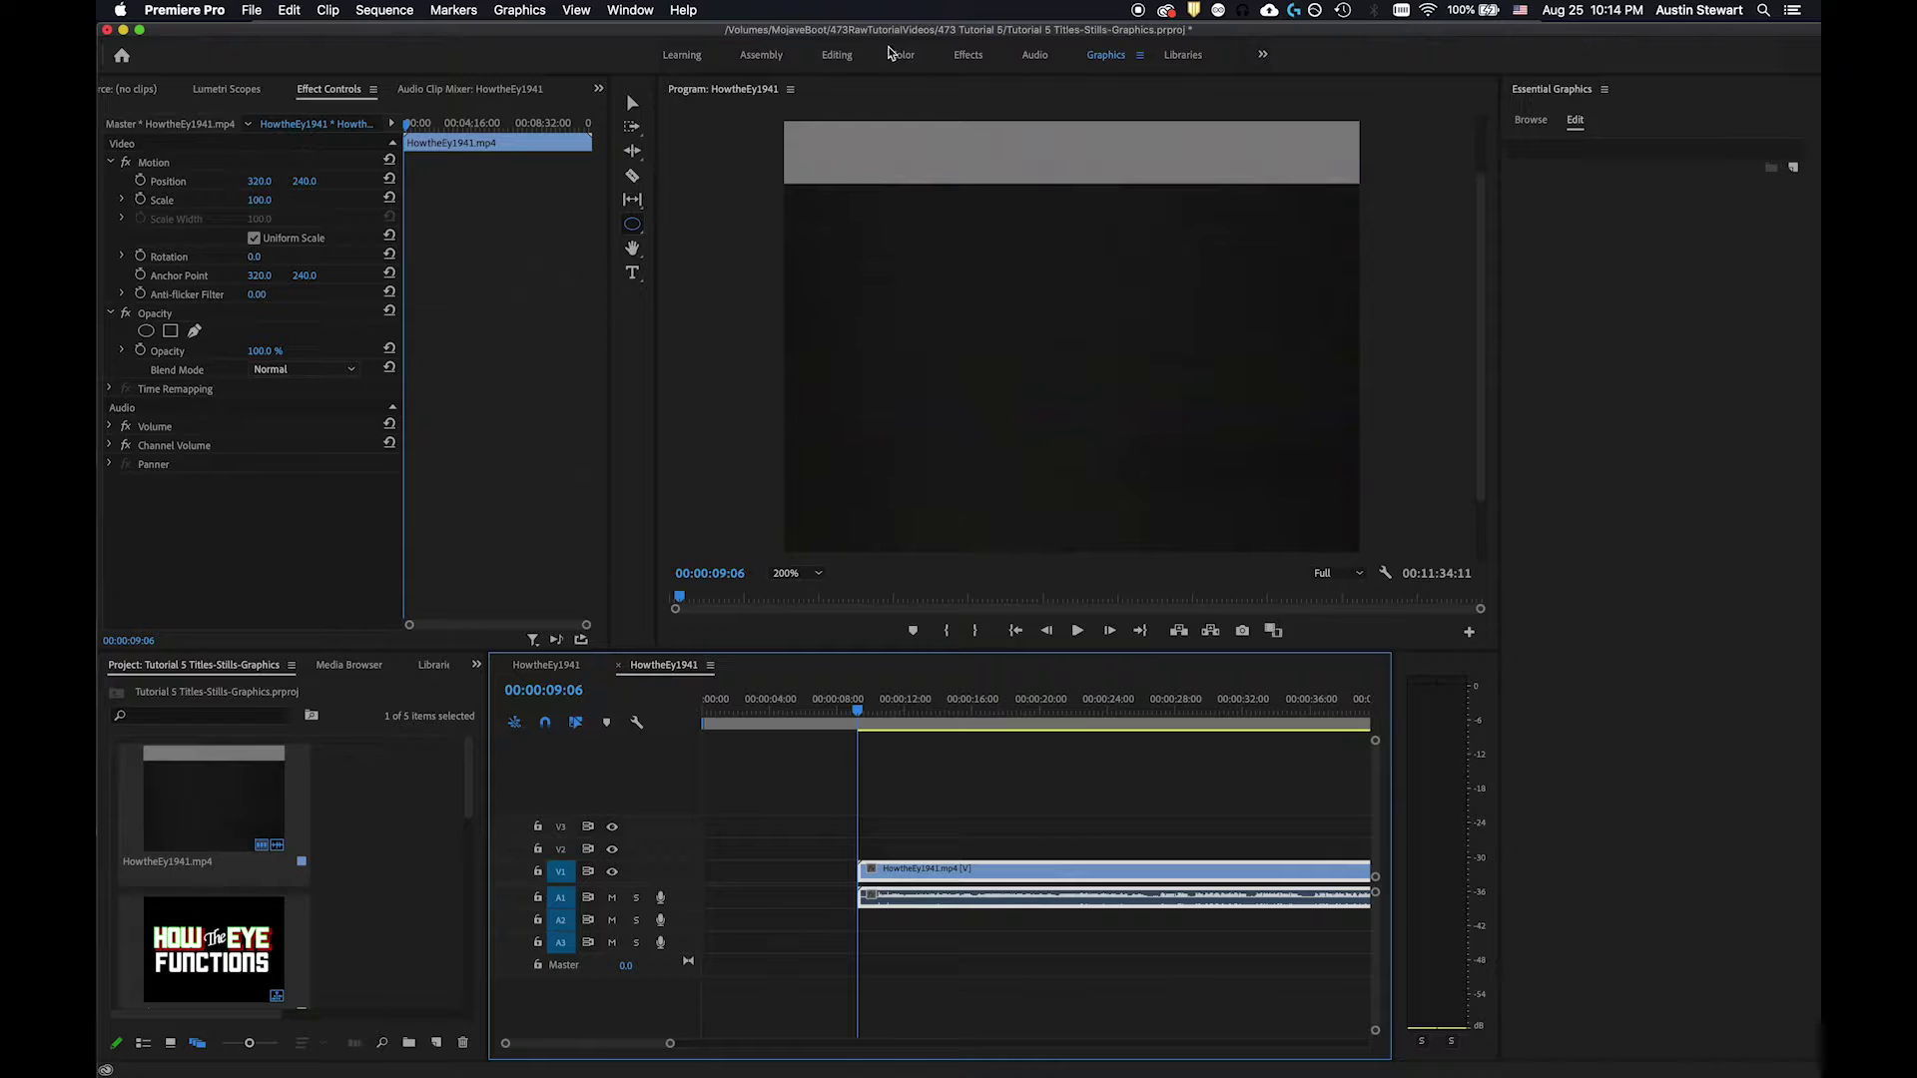
Step: Switch to the Editing workspace and return to the Graphics workspace with the Essential Graphics templates
{"action": "left_click", "coordinate": [836, 56]}
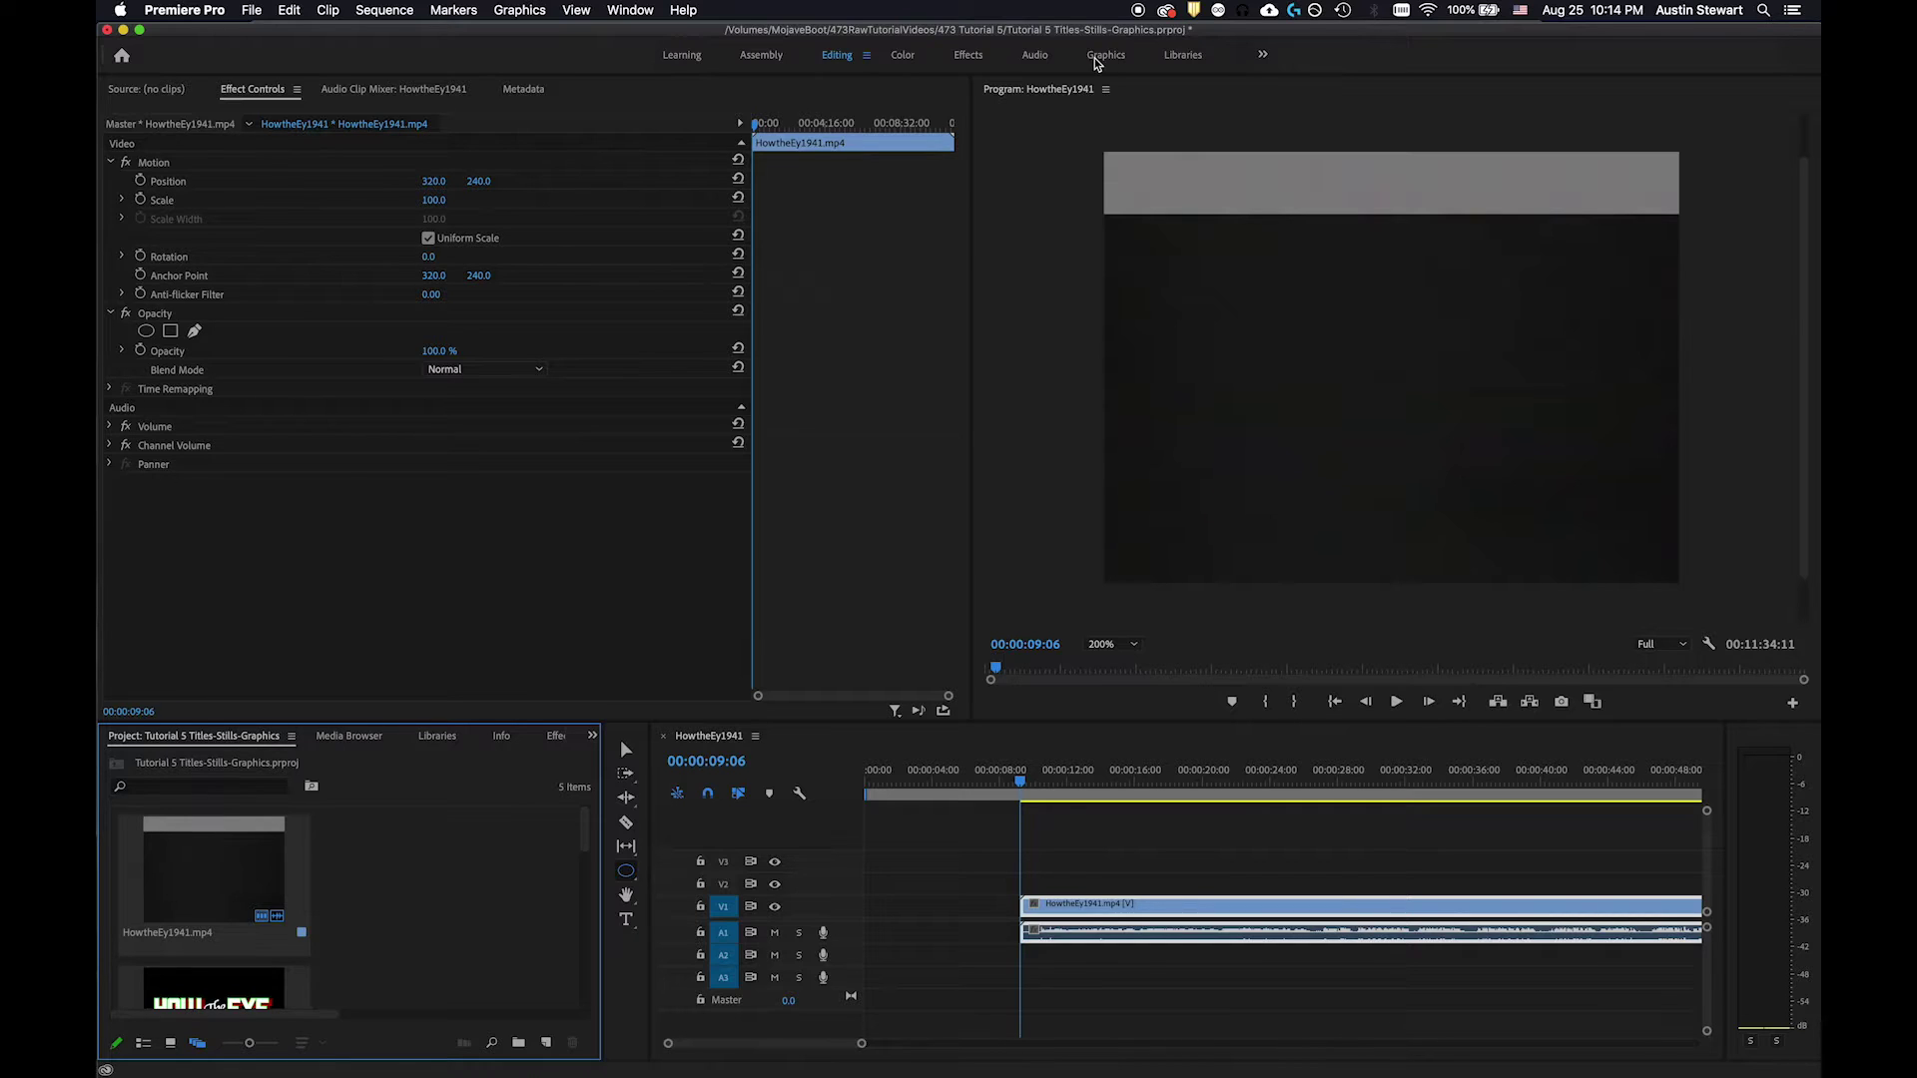
{"action": "left_click", "coordinate": [627, 10]}
{"action": "left_click", "coordinate": [627, 10]}
{"action": "left_click", "coordinate": [1108, 59]}
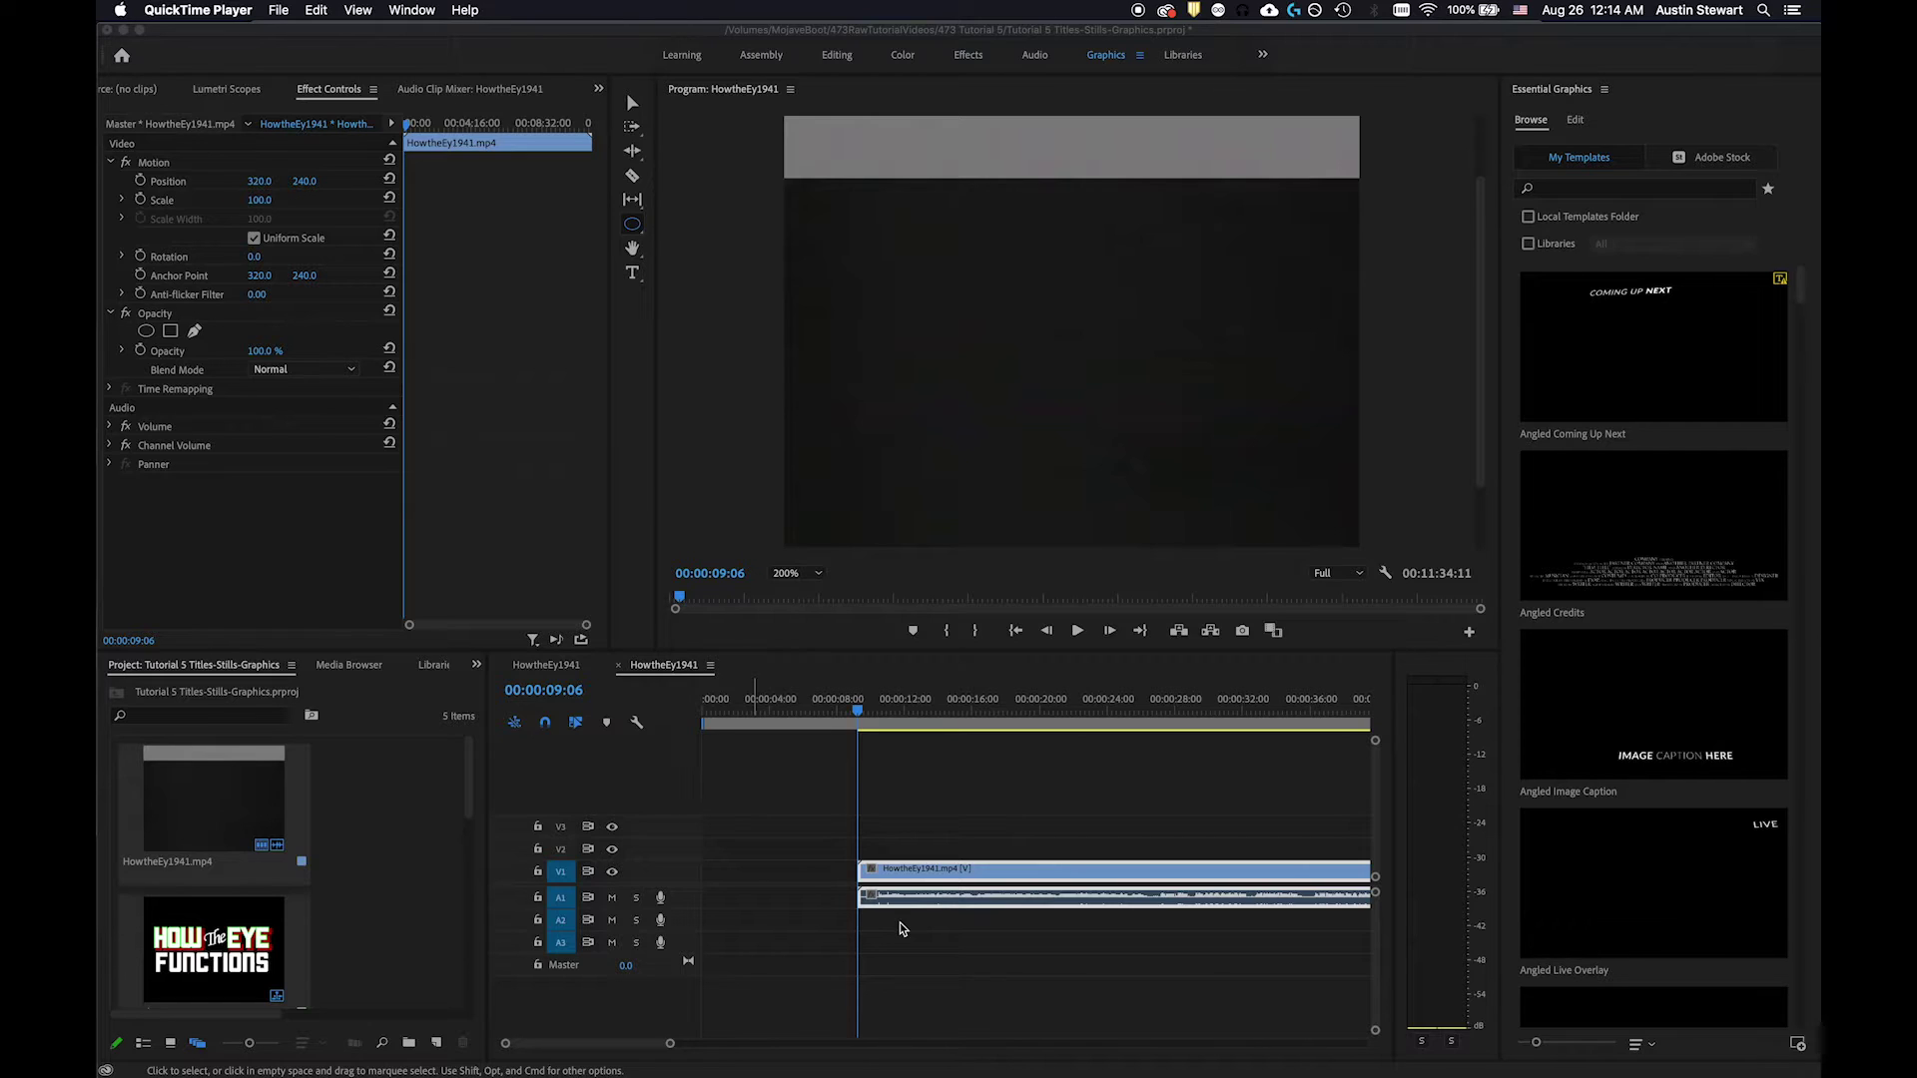
{"action": "left_click", "coordinate": [859, 711]}
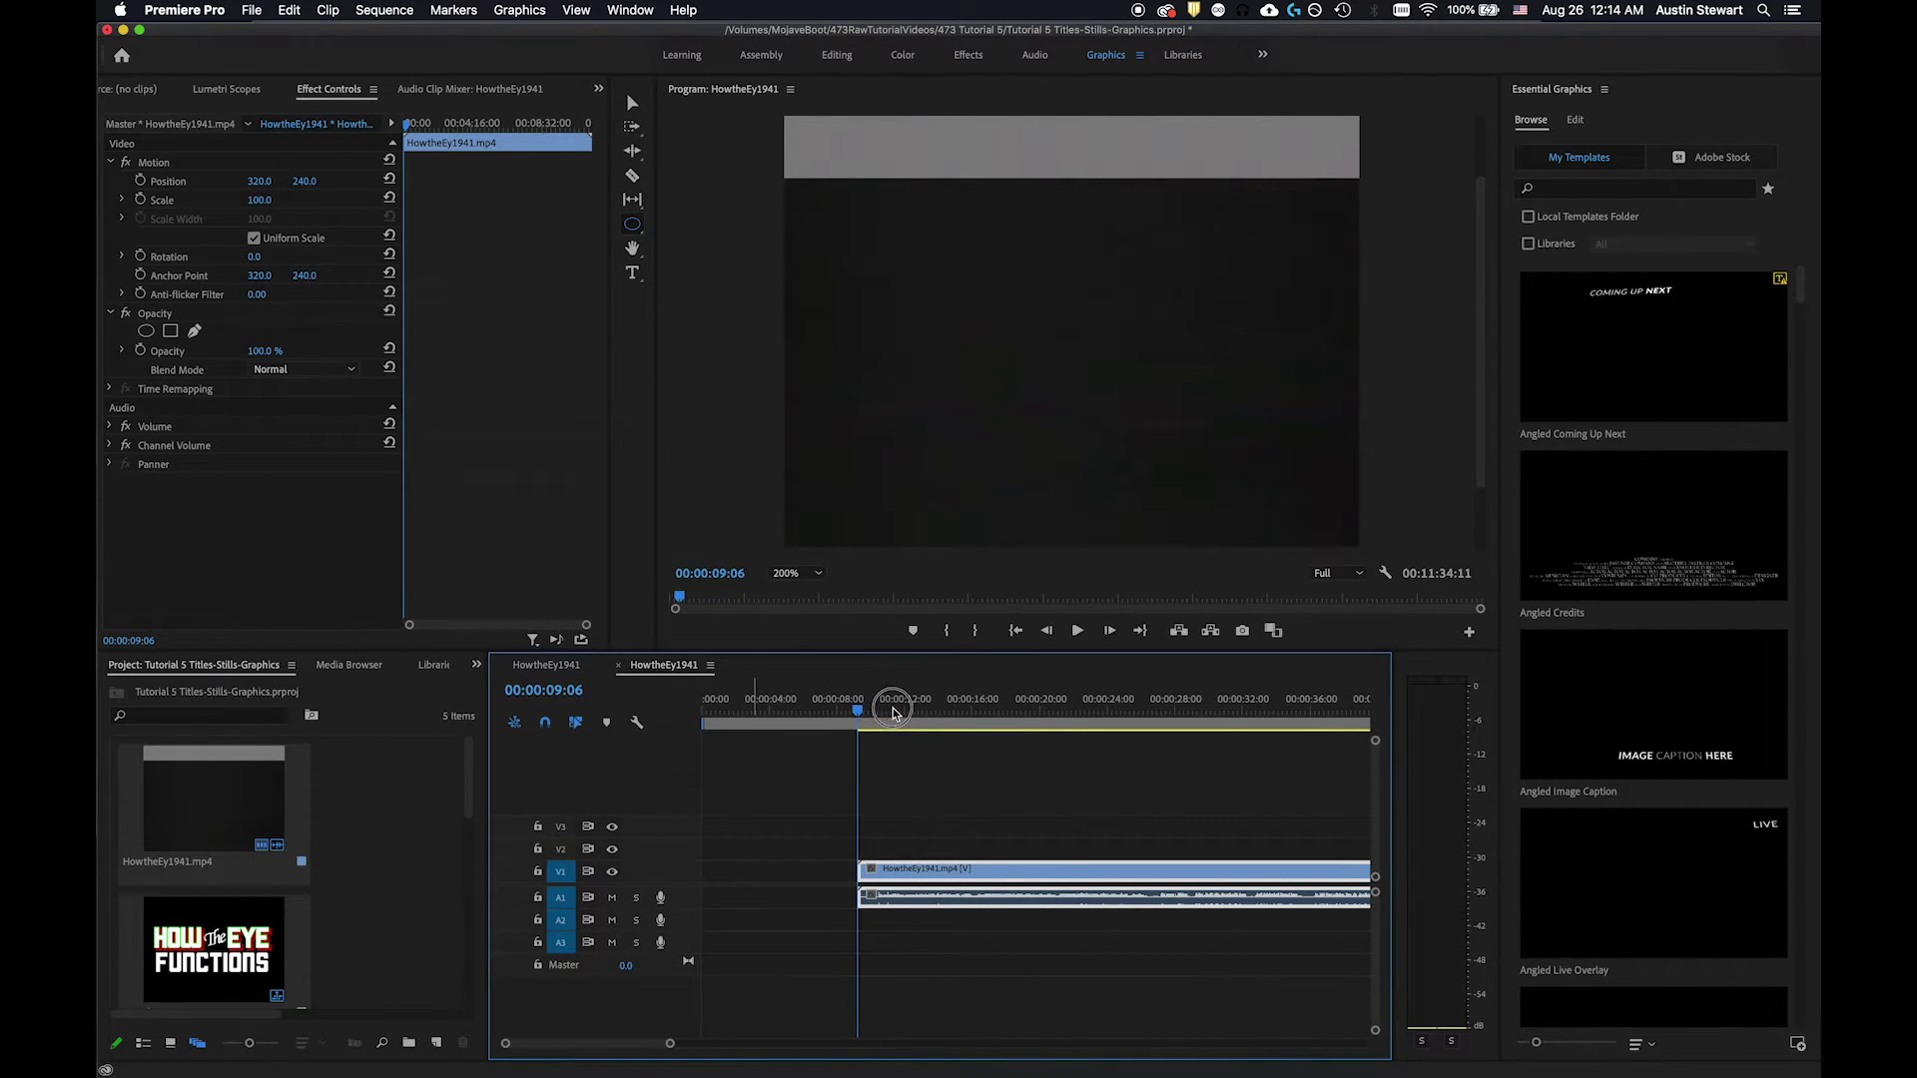
Step: Move the playhead onto the film's original title card at 00:00:10:09
{"action": "left_click", "coordinate": [877, 709]}
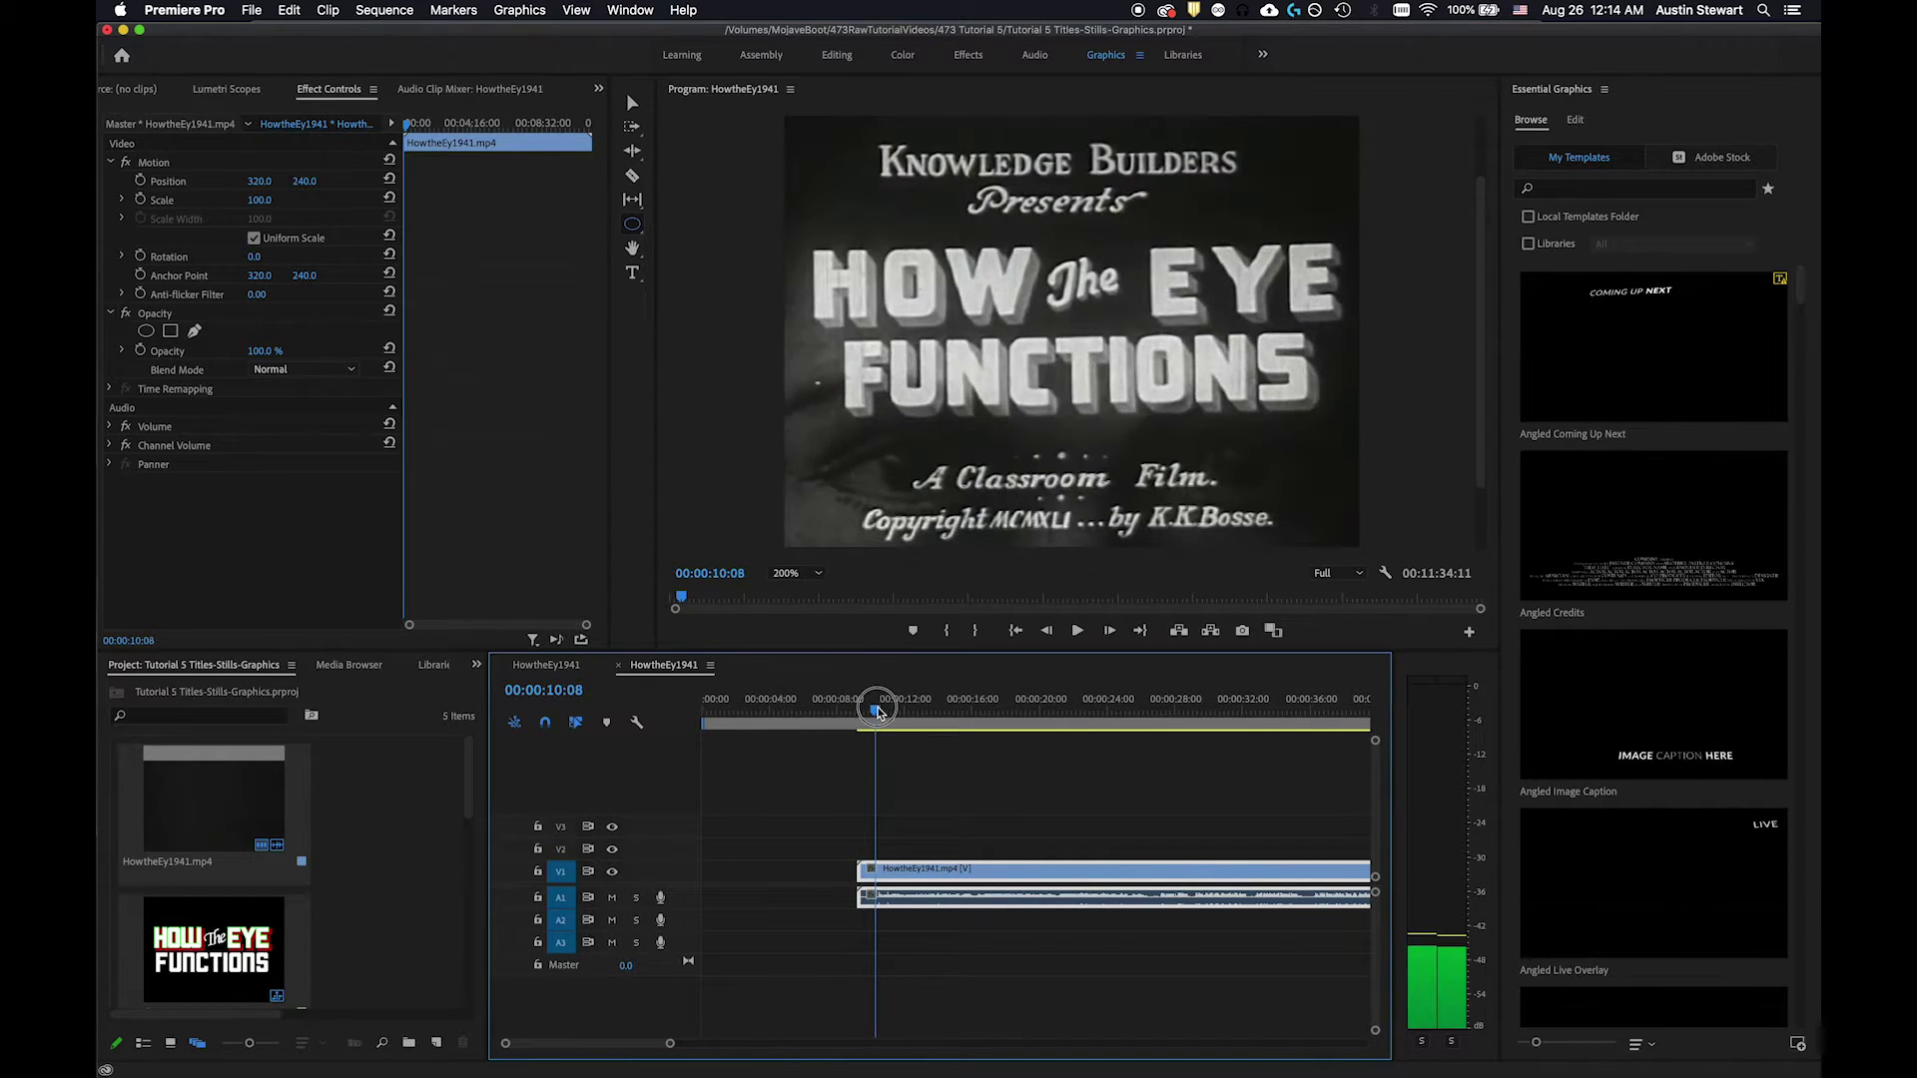
{"action": "left_click_drag", "start_coordinate": [878, 710], "coordinate": [879, 711]}
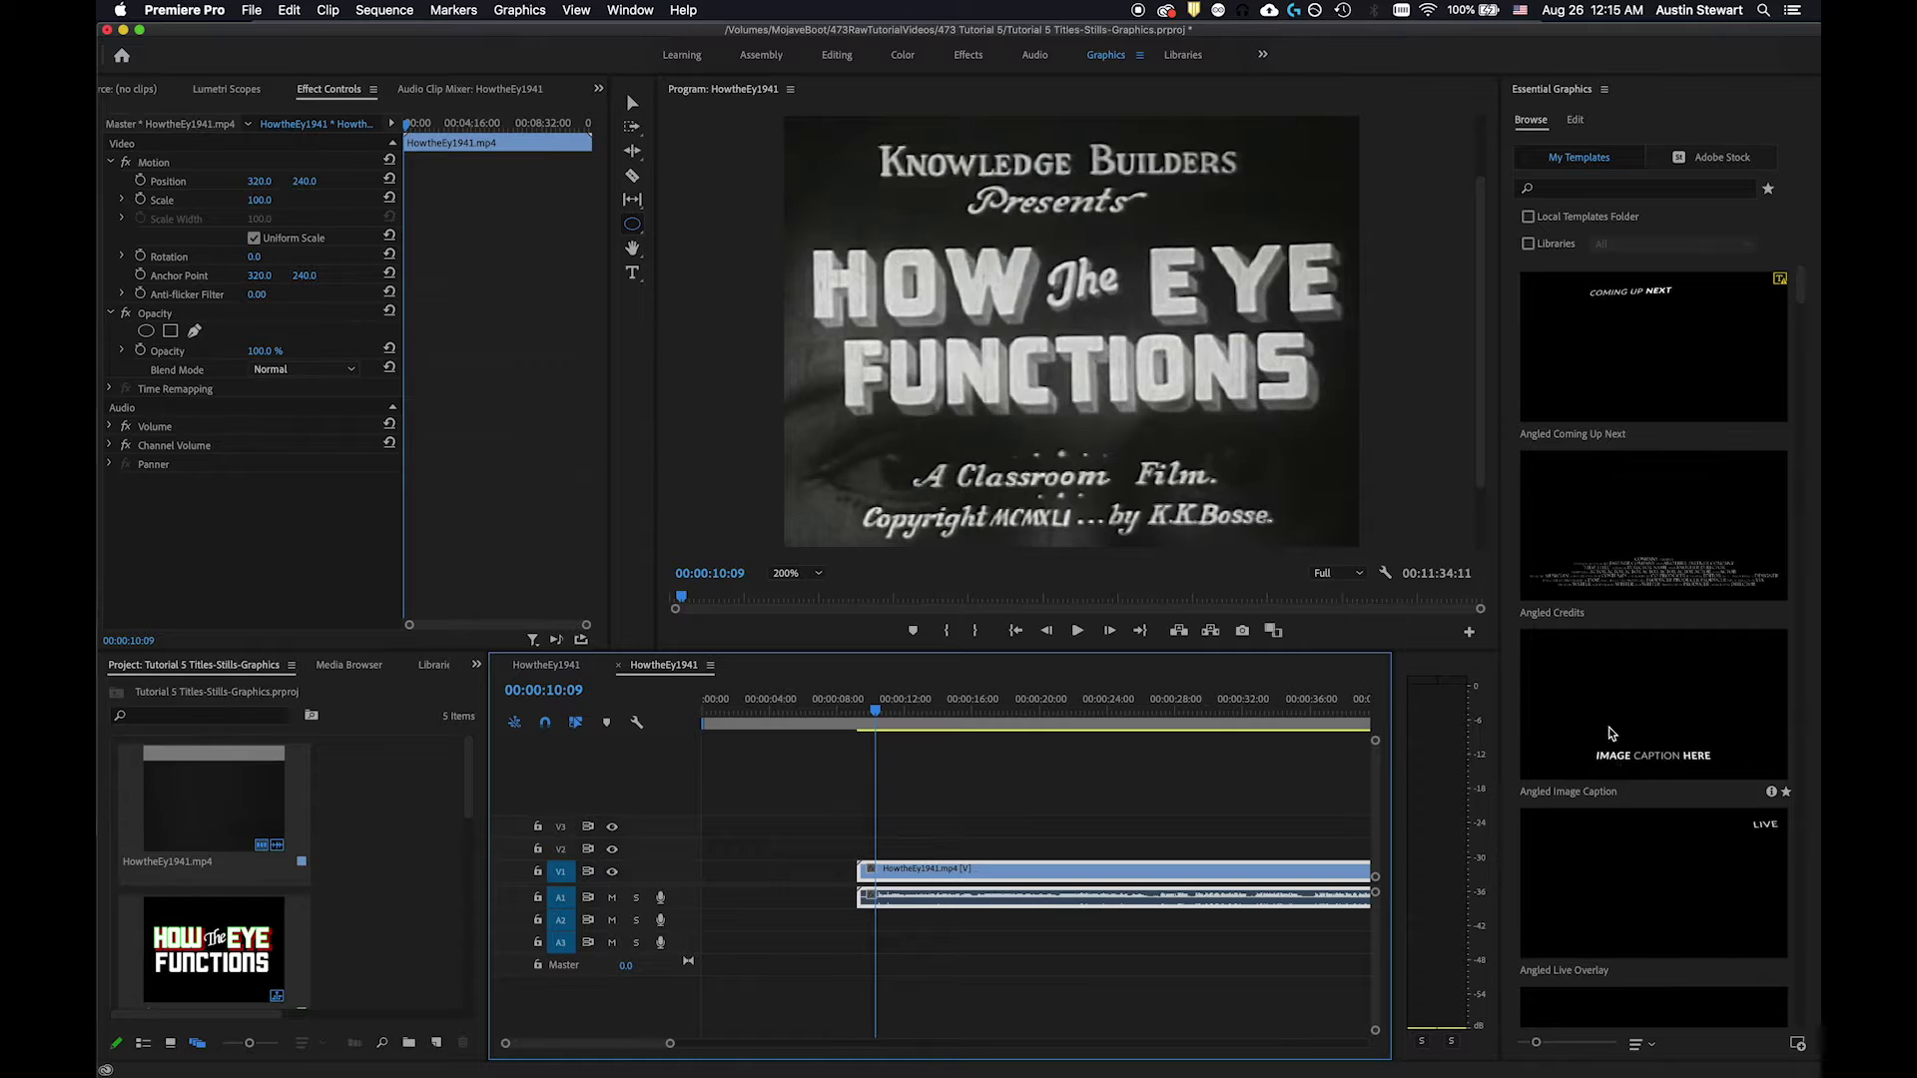
Step: Browse the available Essential Graphics title, caption and credits templates
{"action": "scroll", "coordinate": [1604, 916], "scroll_direction": "down", "scroll_amount": 5}
{"action": "scroll", "coordinate": [1604, 916], "scroll_direction": "down", "scroll_amount": 5}
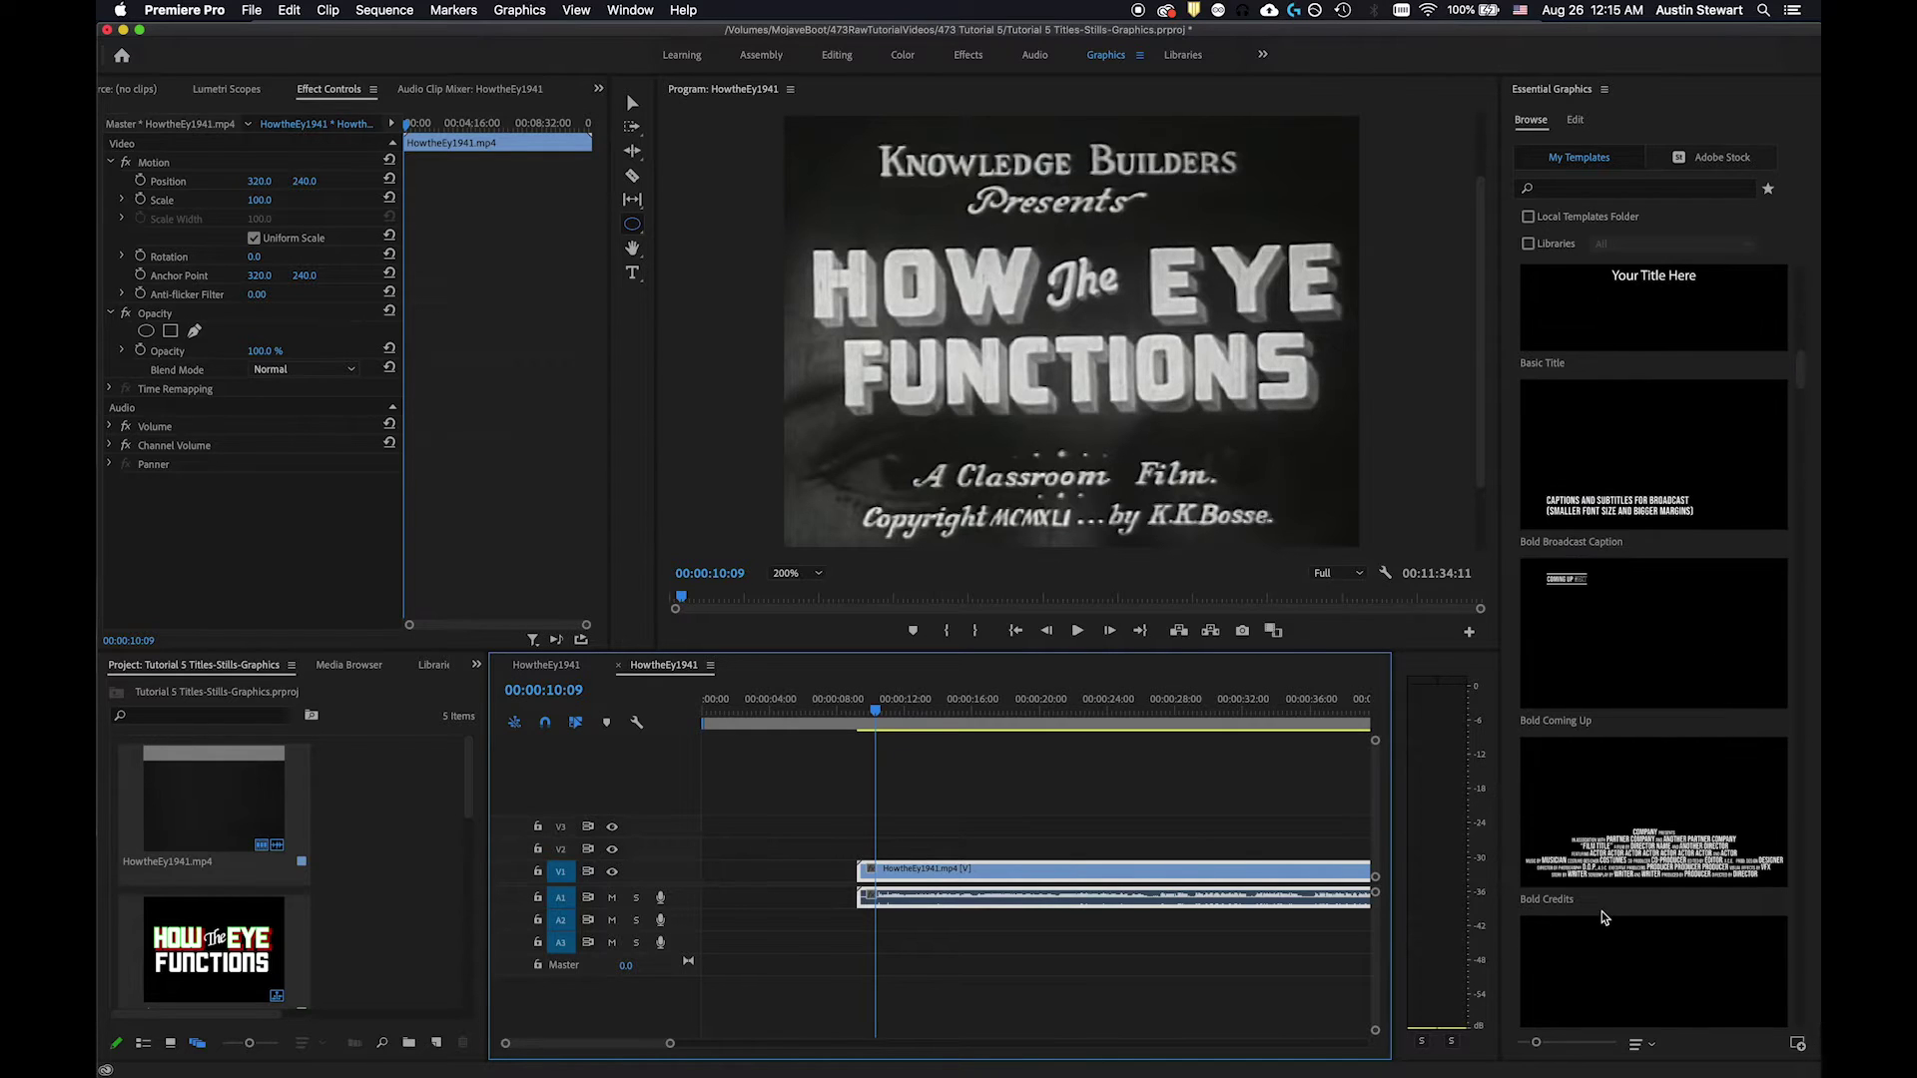
{"action": "scroll", "coordinate": [1604, 744], "scroll_direction": "down", "scroll_amount": 5}
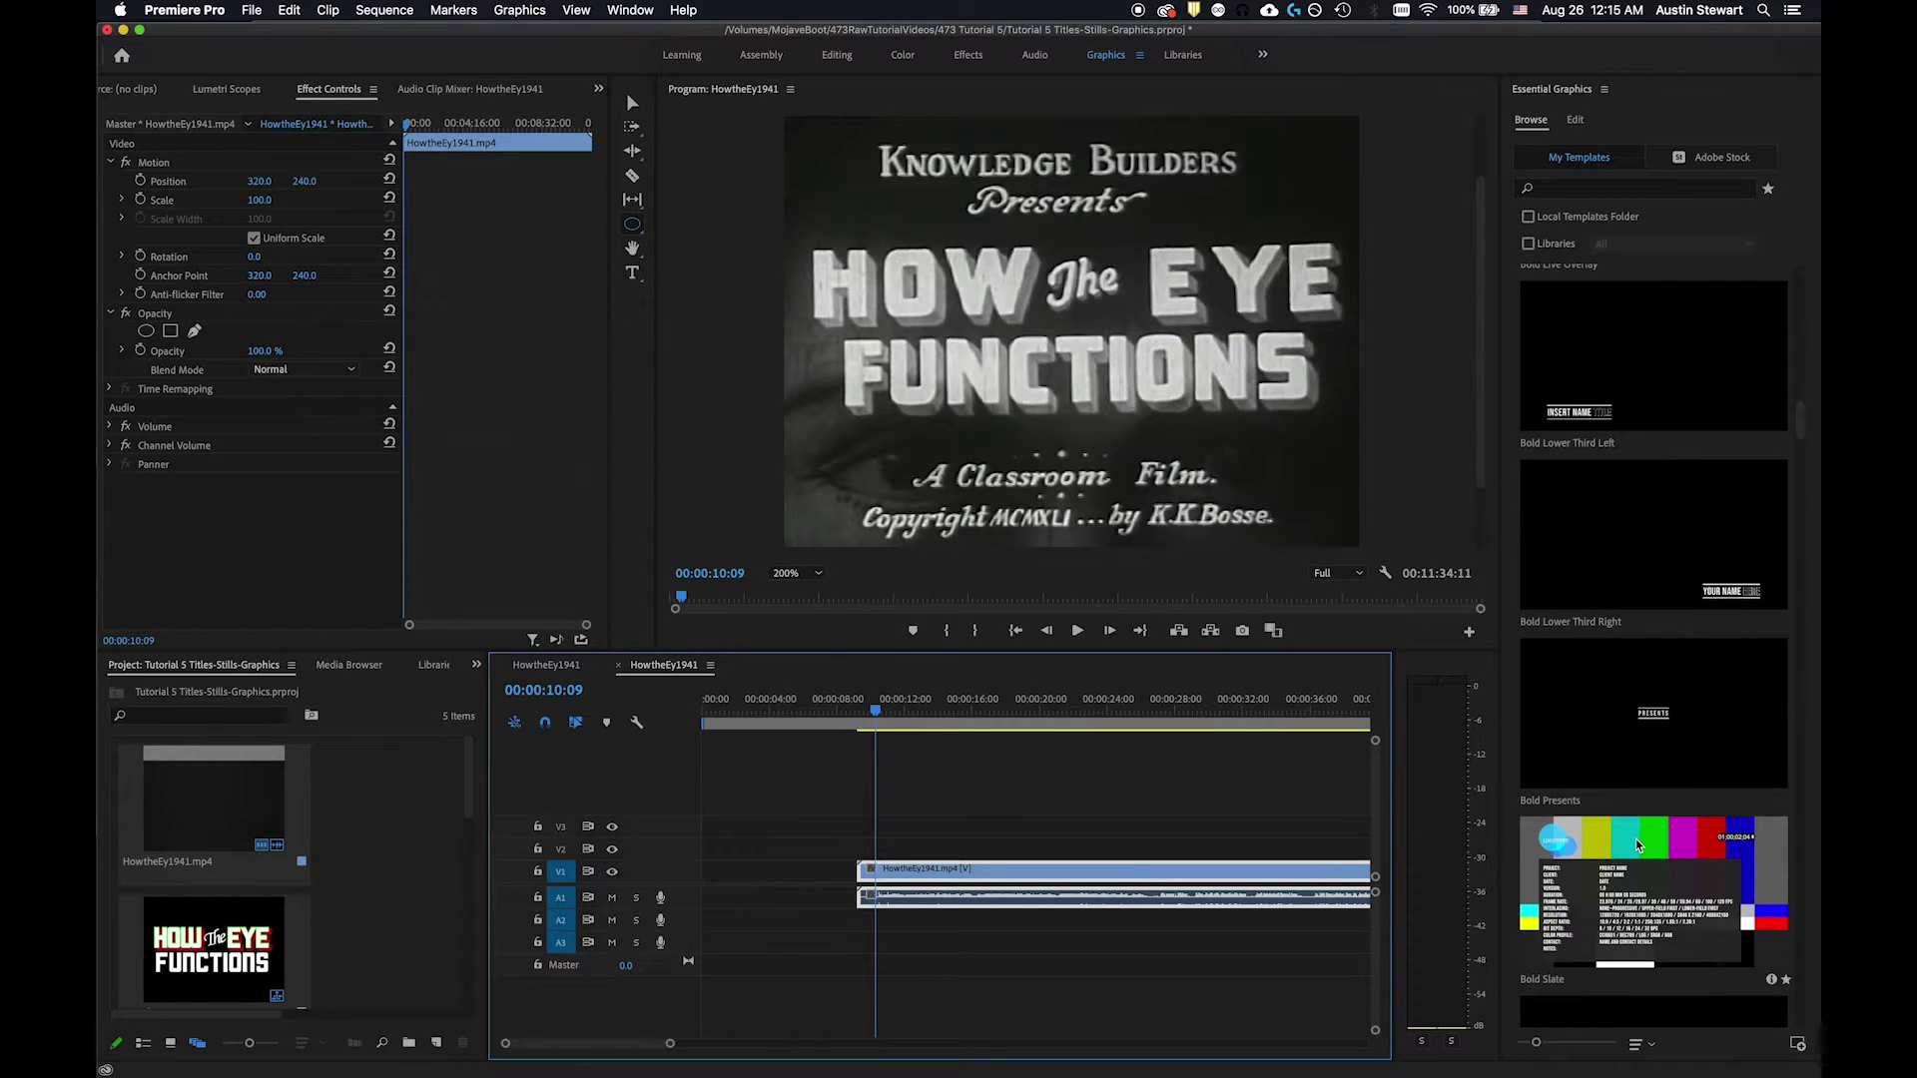
{"action": "scroll", "coordinate": [1635, 838], "scroll_direction": "down", "scroll_amount": 5}
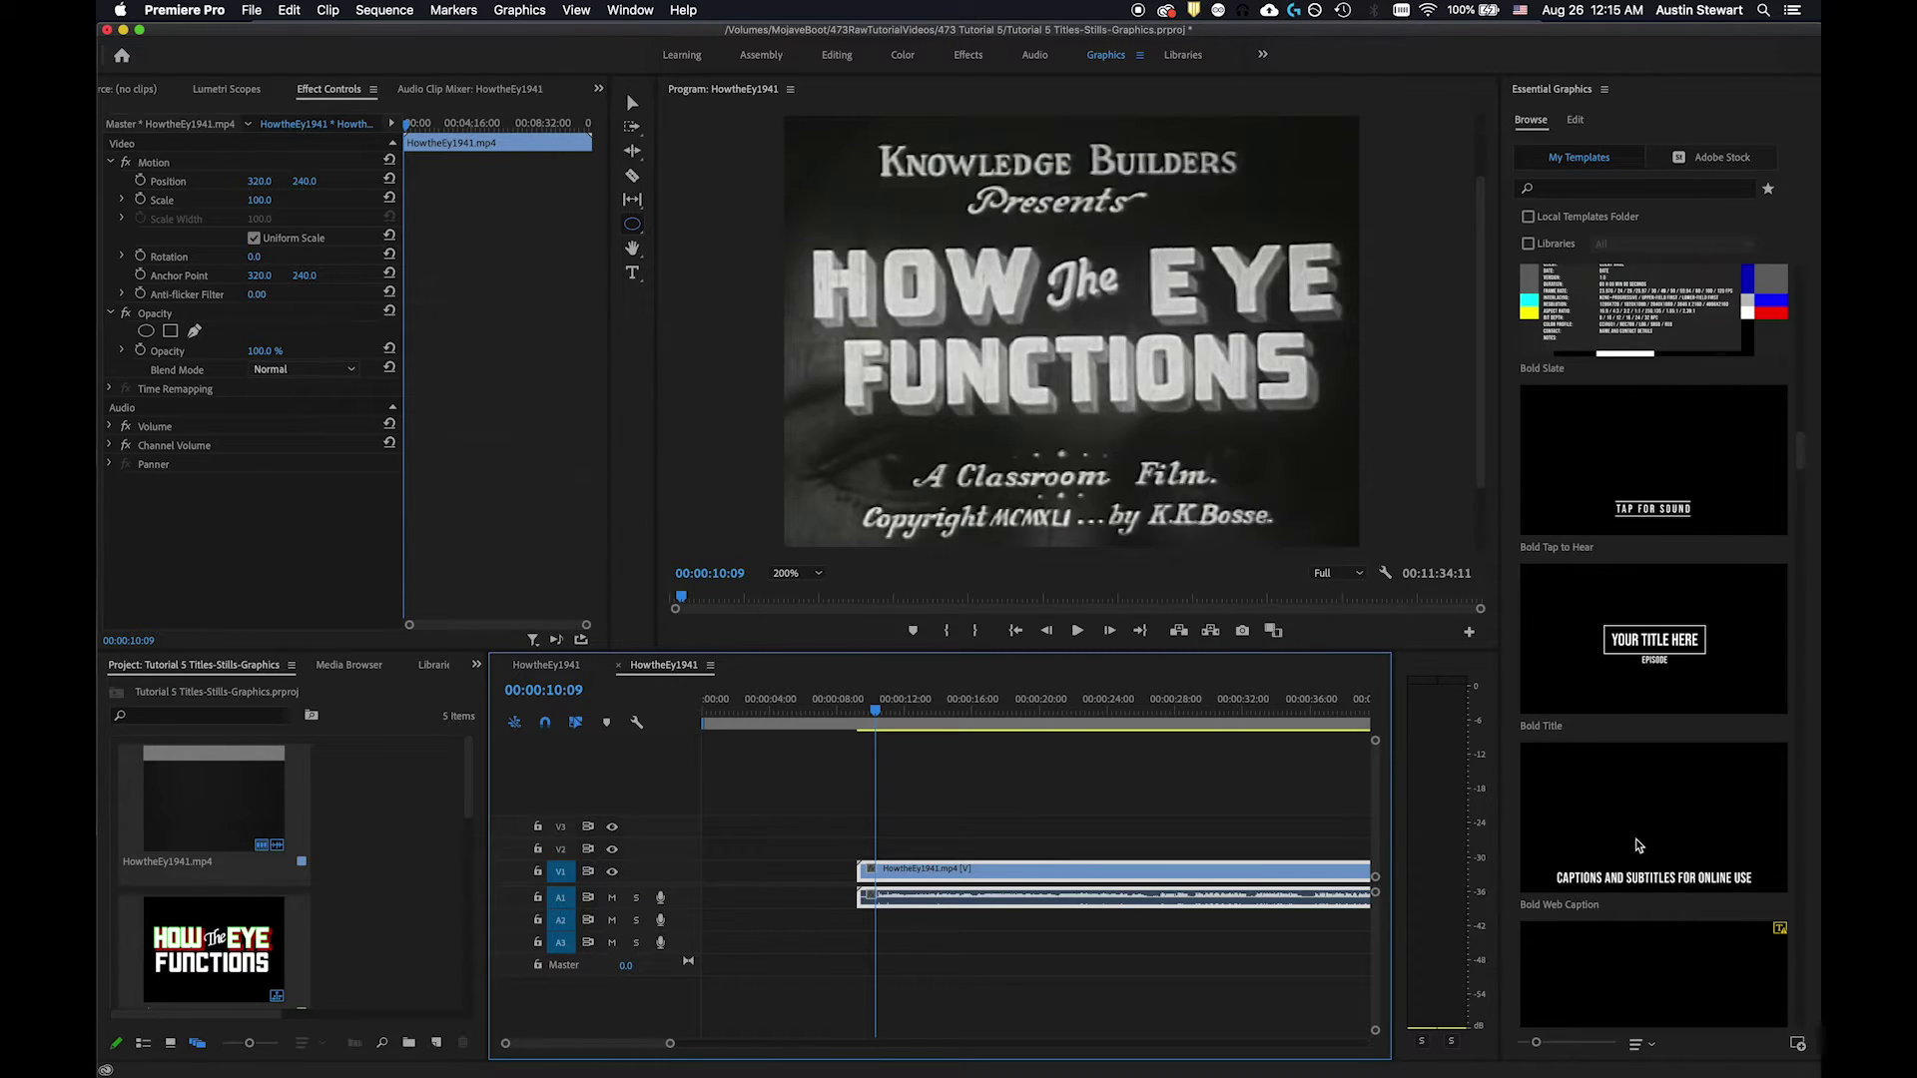
{"action": "scroll", "coordinate": [1635, 846], "scroll_direction": "down", "scroll_amount": 3}
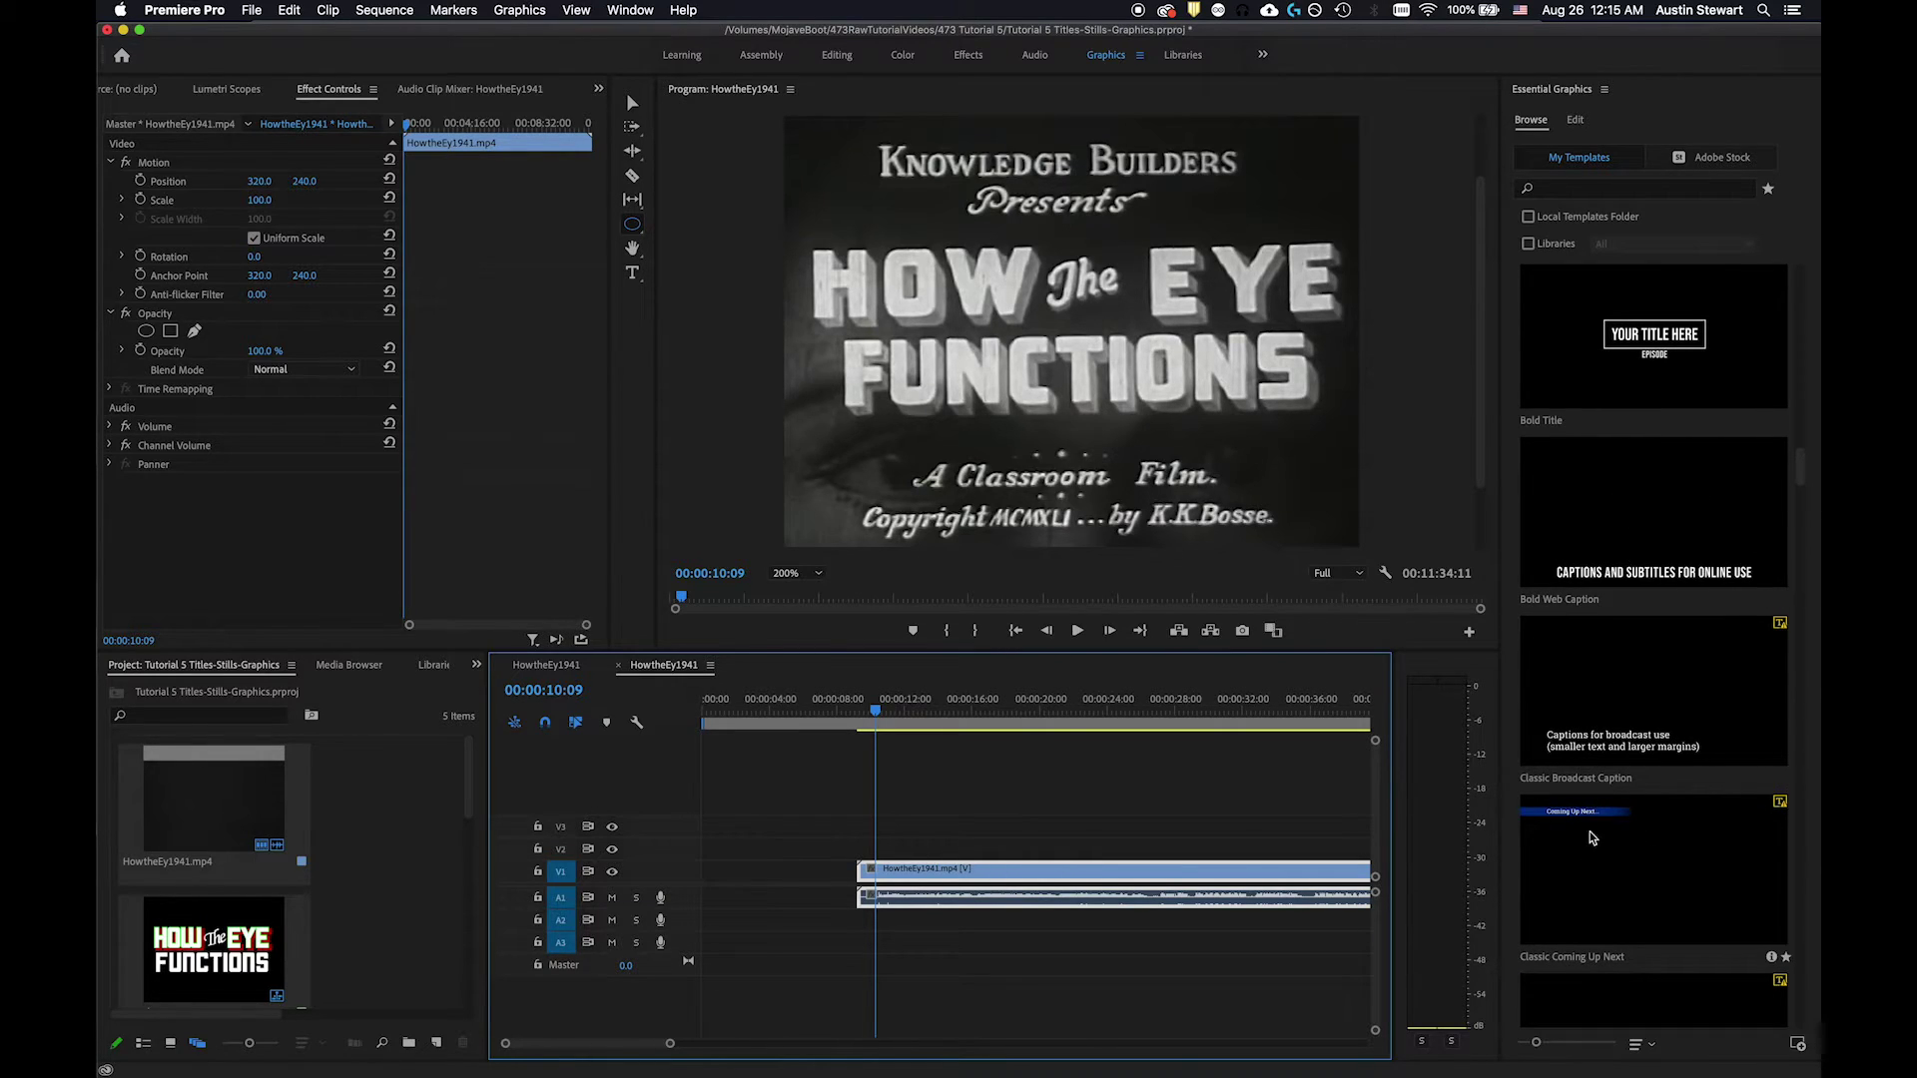
{"action": "scroll", "coordinate": [1592, 836], "scroll_direction": "down", "scroll_amount": 3}
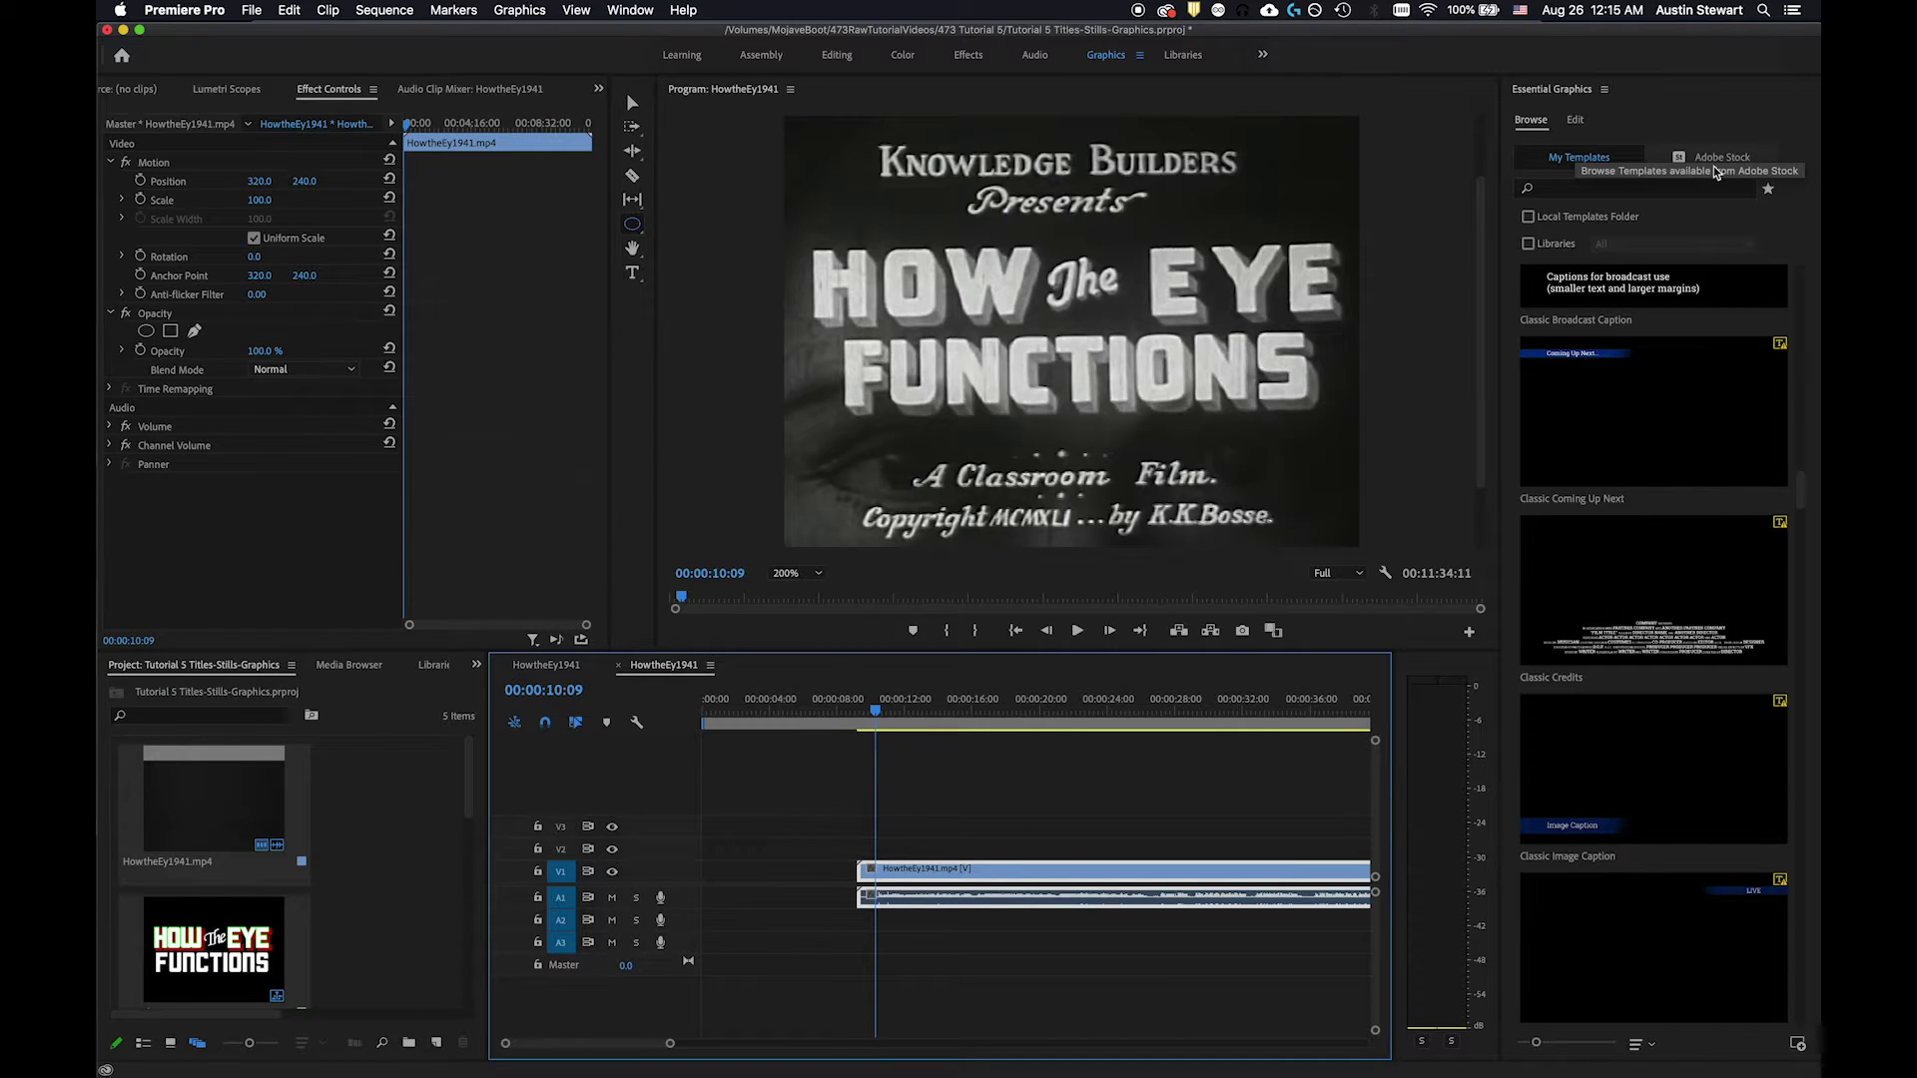
Step: Switch Essential Graphics to editing and add a text layer reading "HOW the EYE" over the film's title lettering with the Type tool
{"action": "left_click", "coordinate": [1575, 120]}
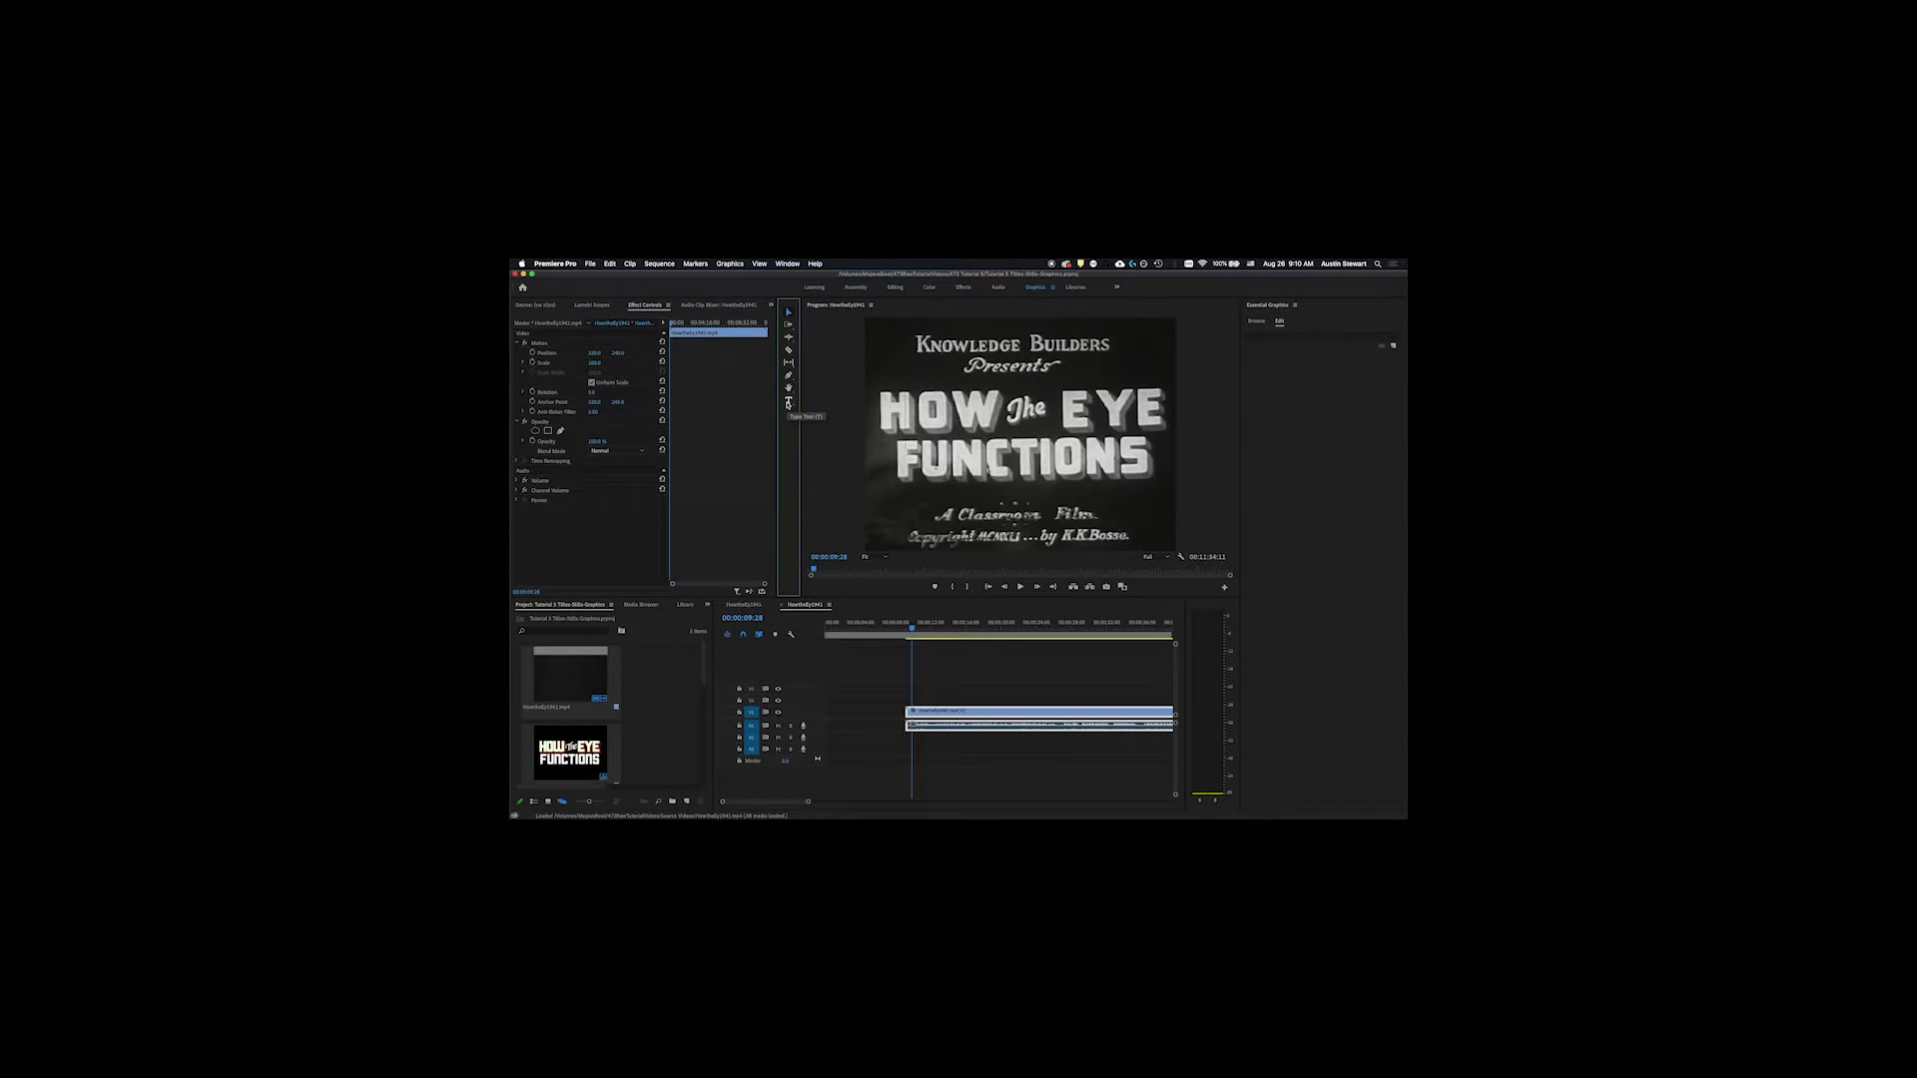
{"action": "left_click", "coordinate": [788, 403]}
{"action": "left_click", "coordinate": [788, 378]}
{"action": "left_click", "coordinate": [825, 374]}
{"action": "left_click", "coordinate": [790, 400]}
{"action": "left_click", "coordinate": [883, 431]}
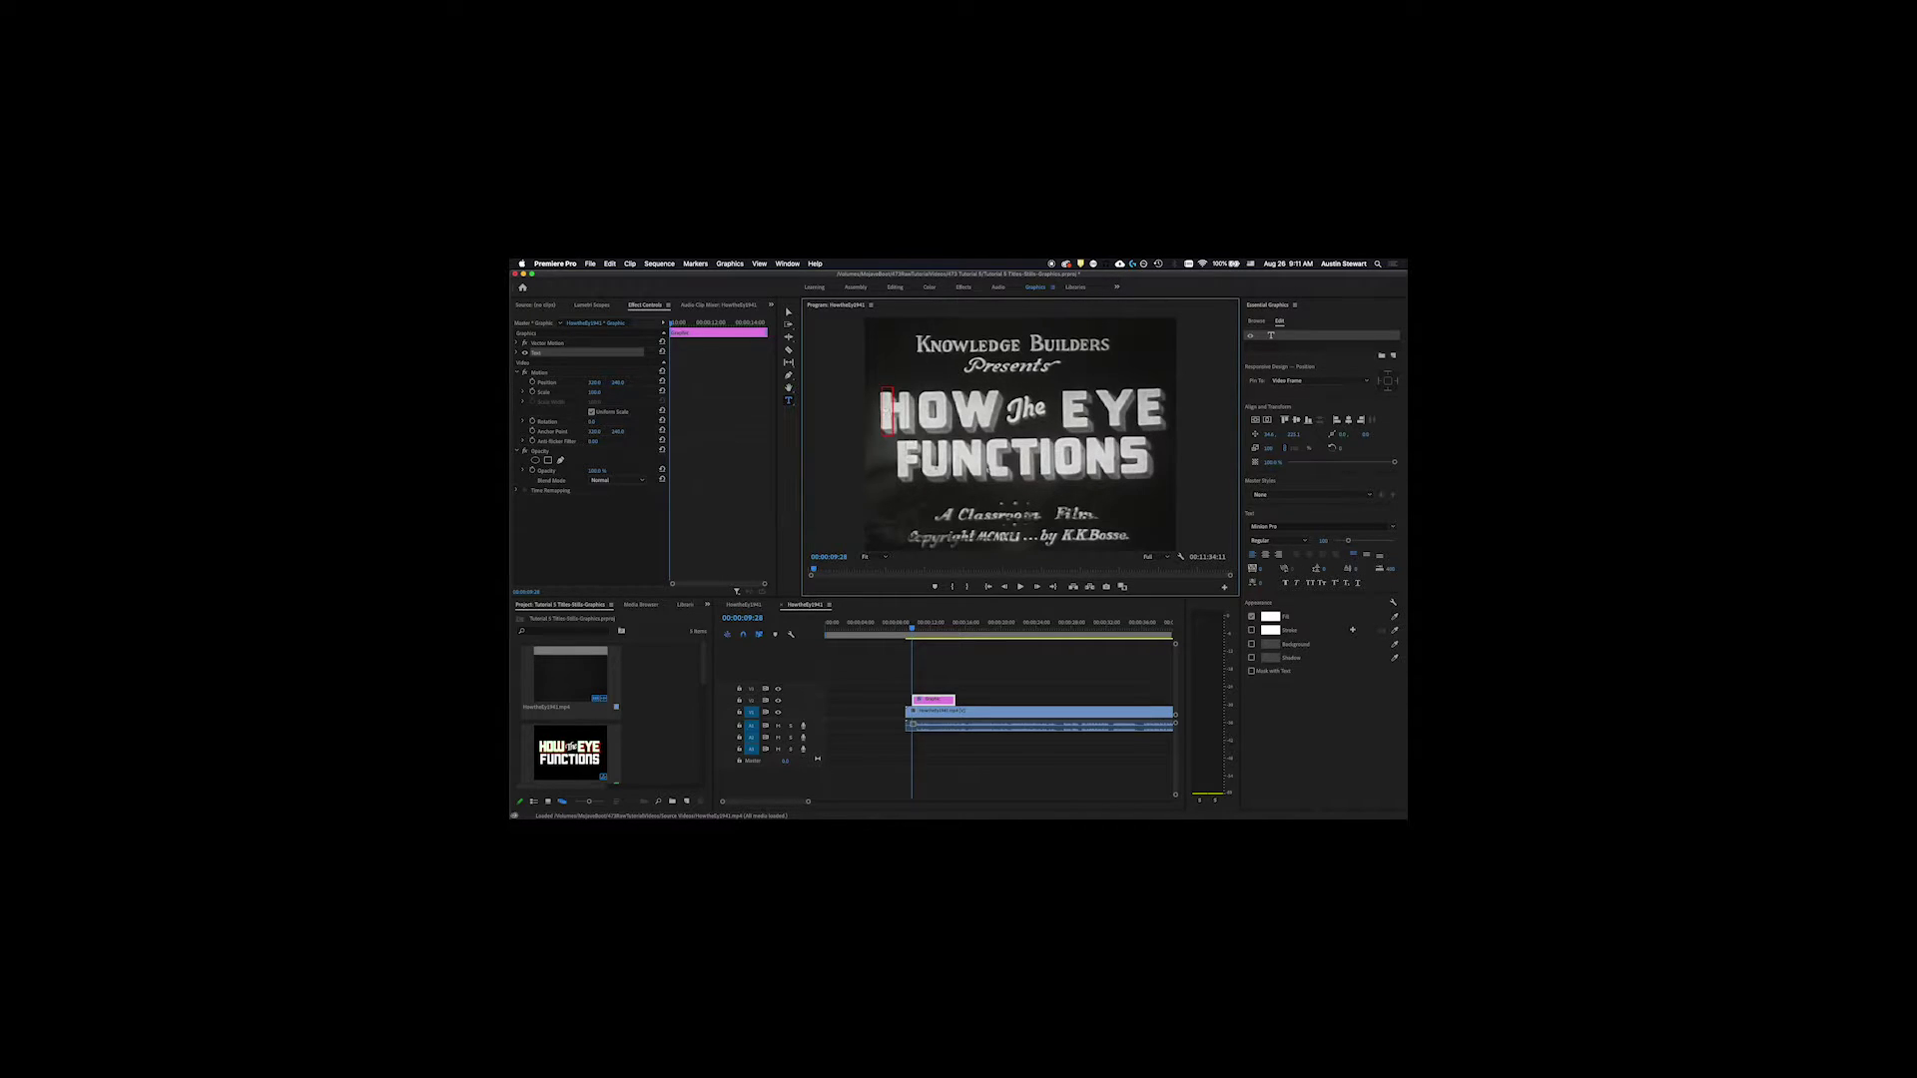
{"action": "type", "text": "HOW the"}
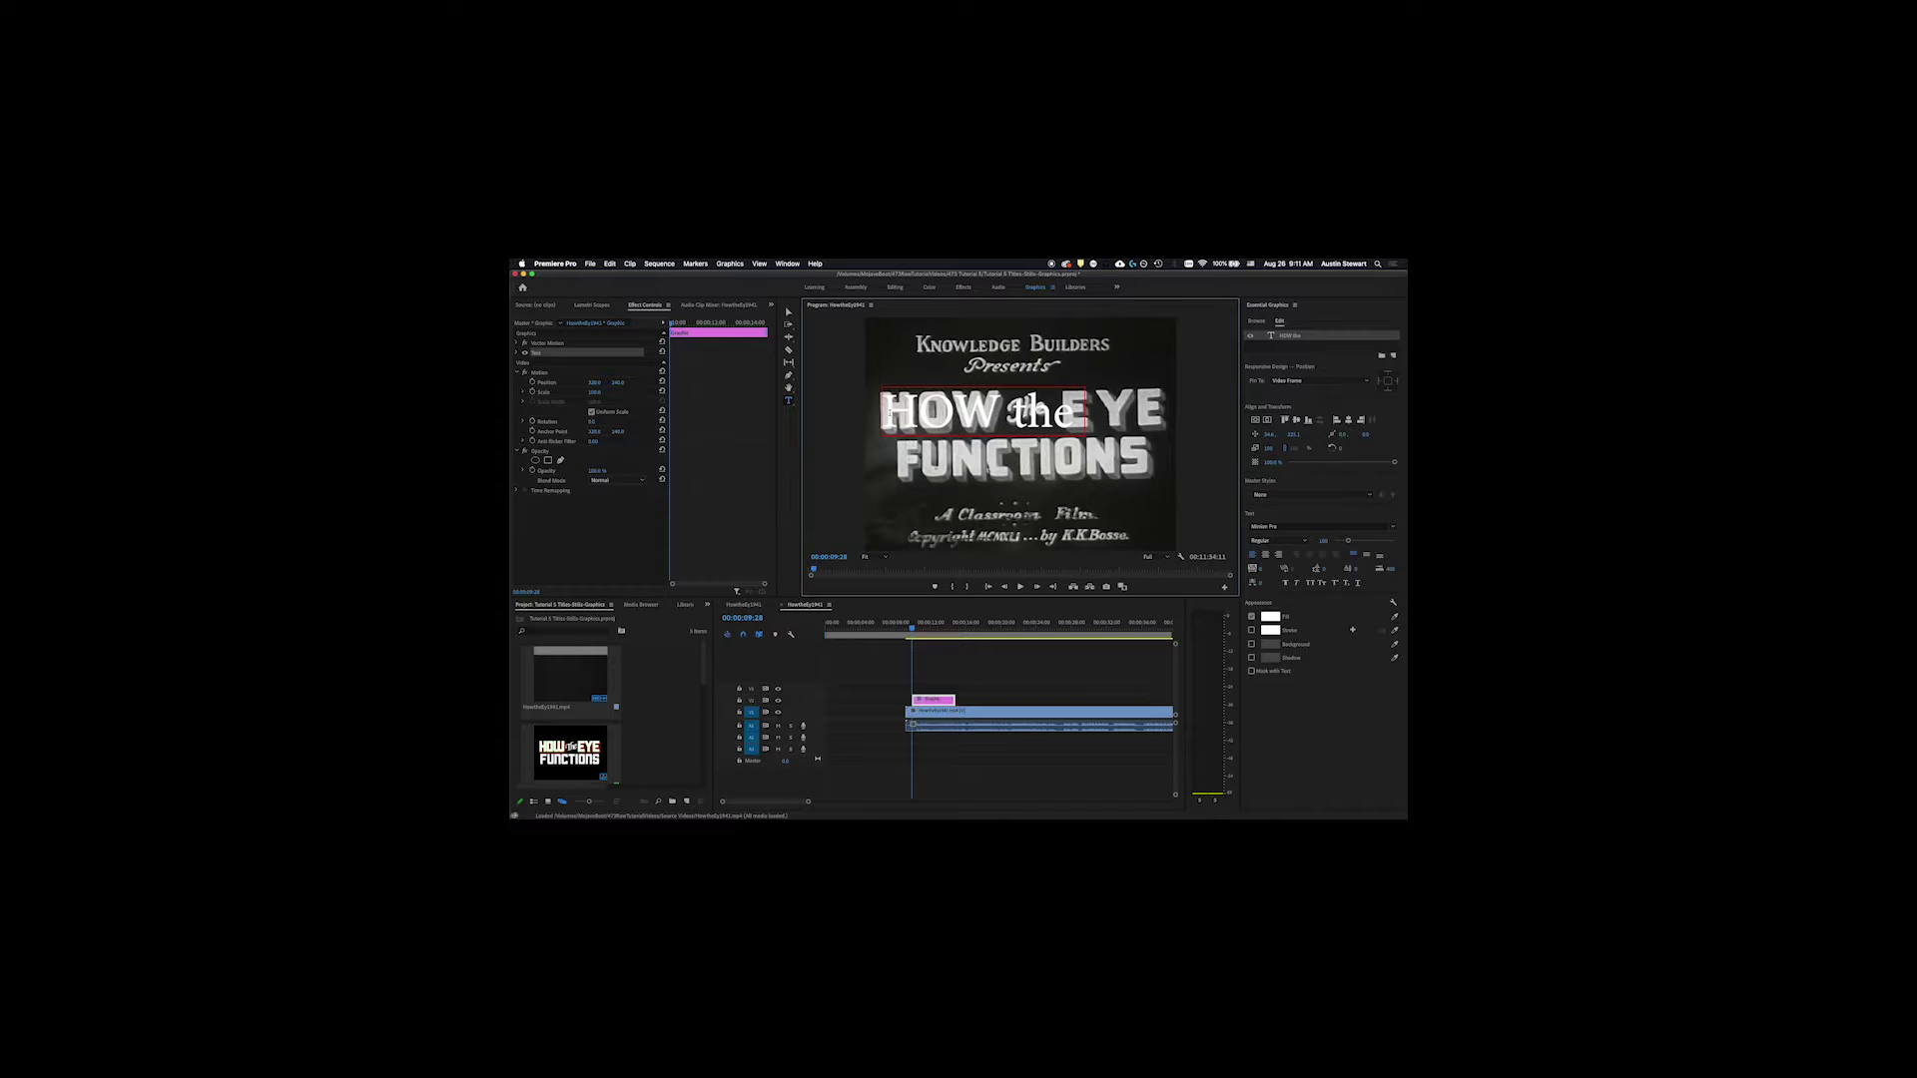
{"action": "type", "text": " EYE"}
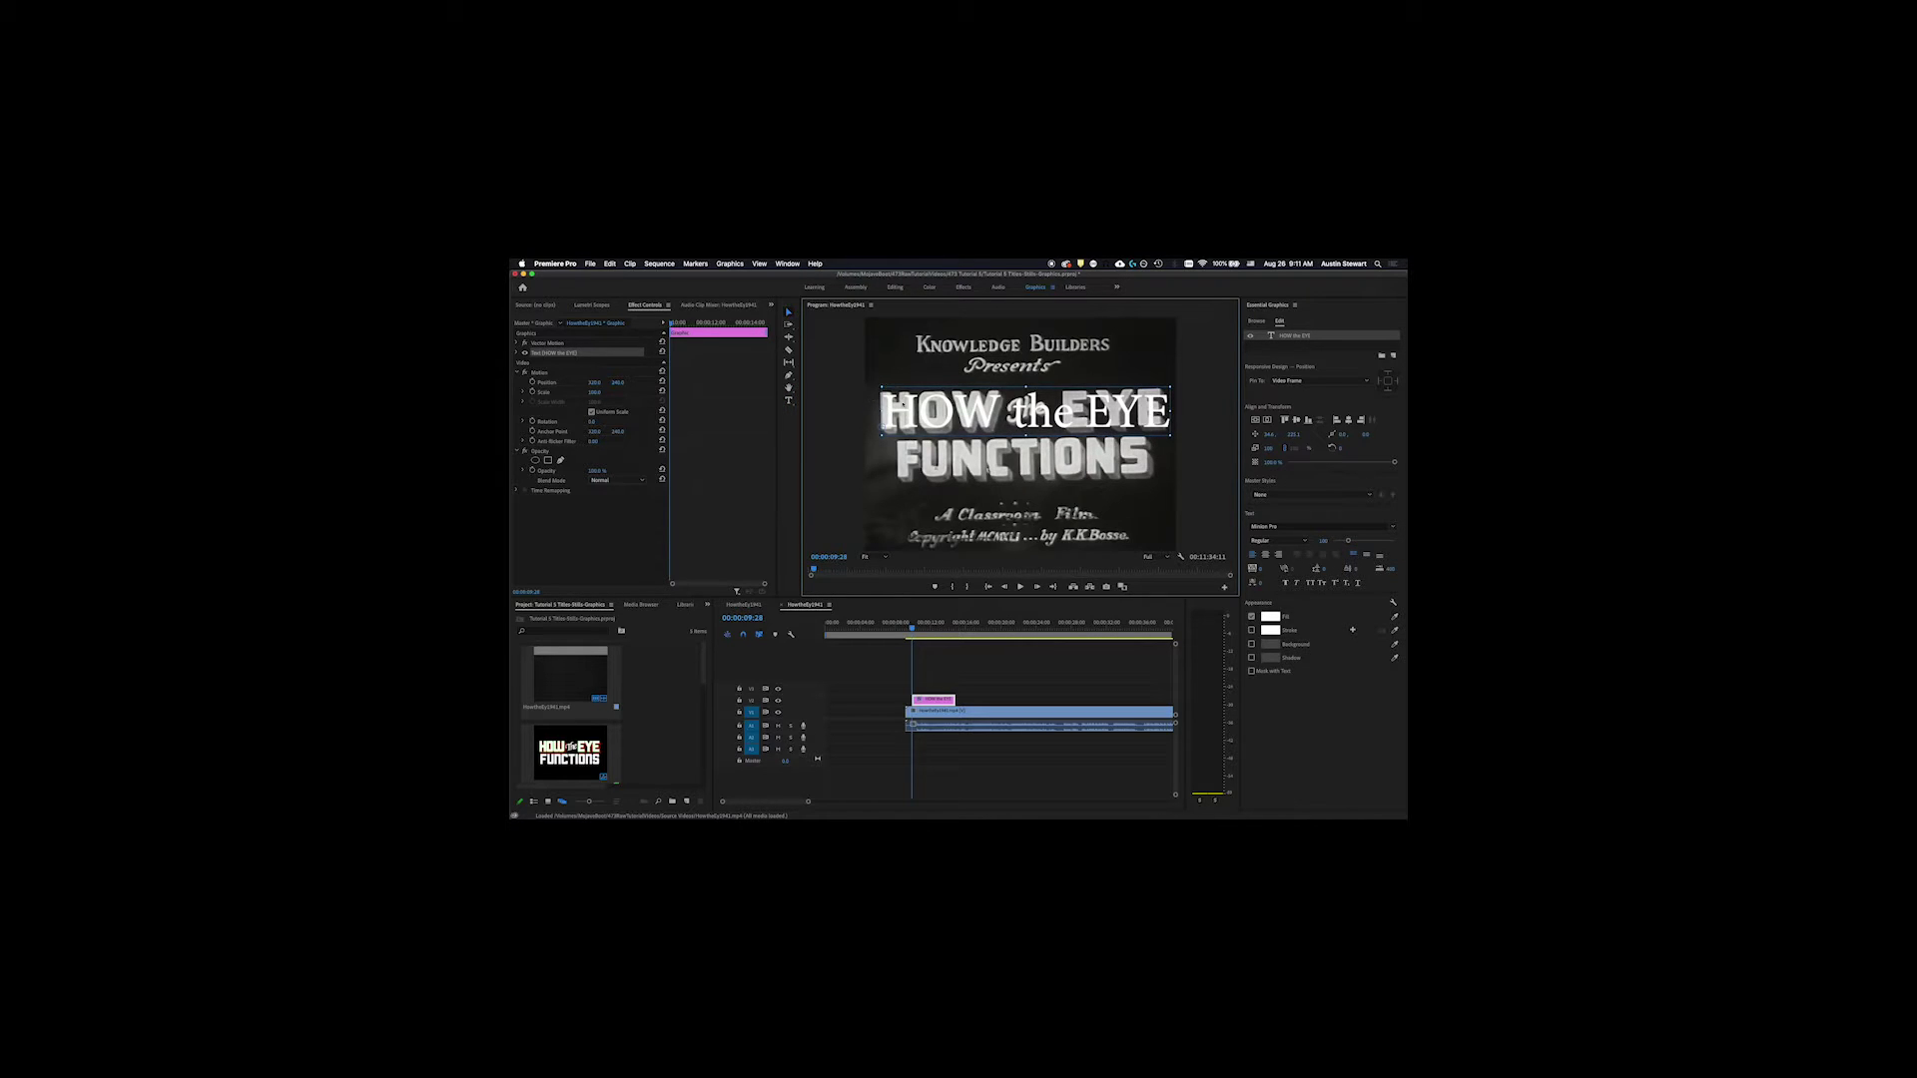
Step: Move the "HOW the EYE" text down over the lower credits and back onto the film's title lettering
{"action": "left_click_drag", "start_coordinate": [908, 410], "coordinate": [901, 511]}
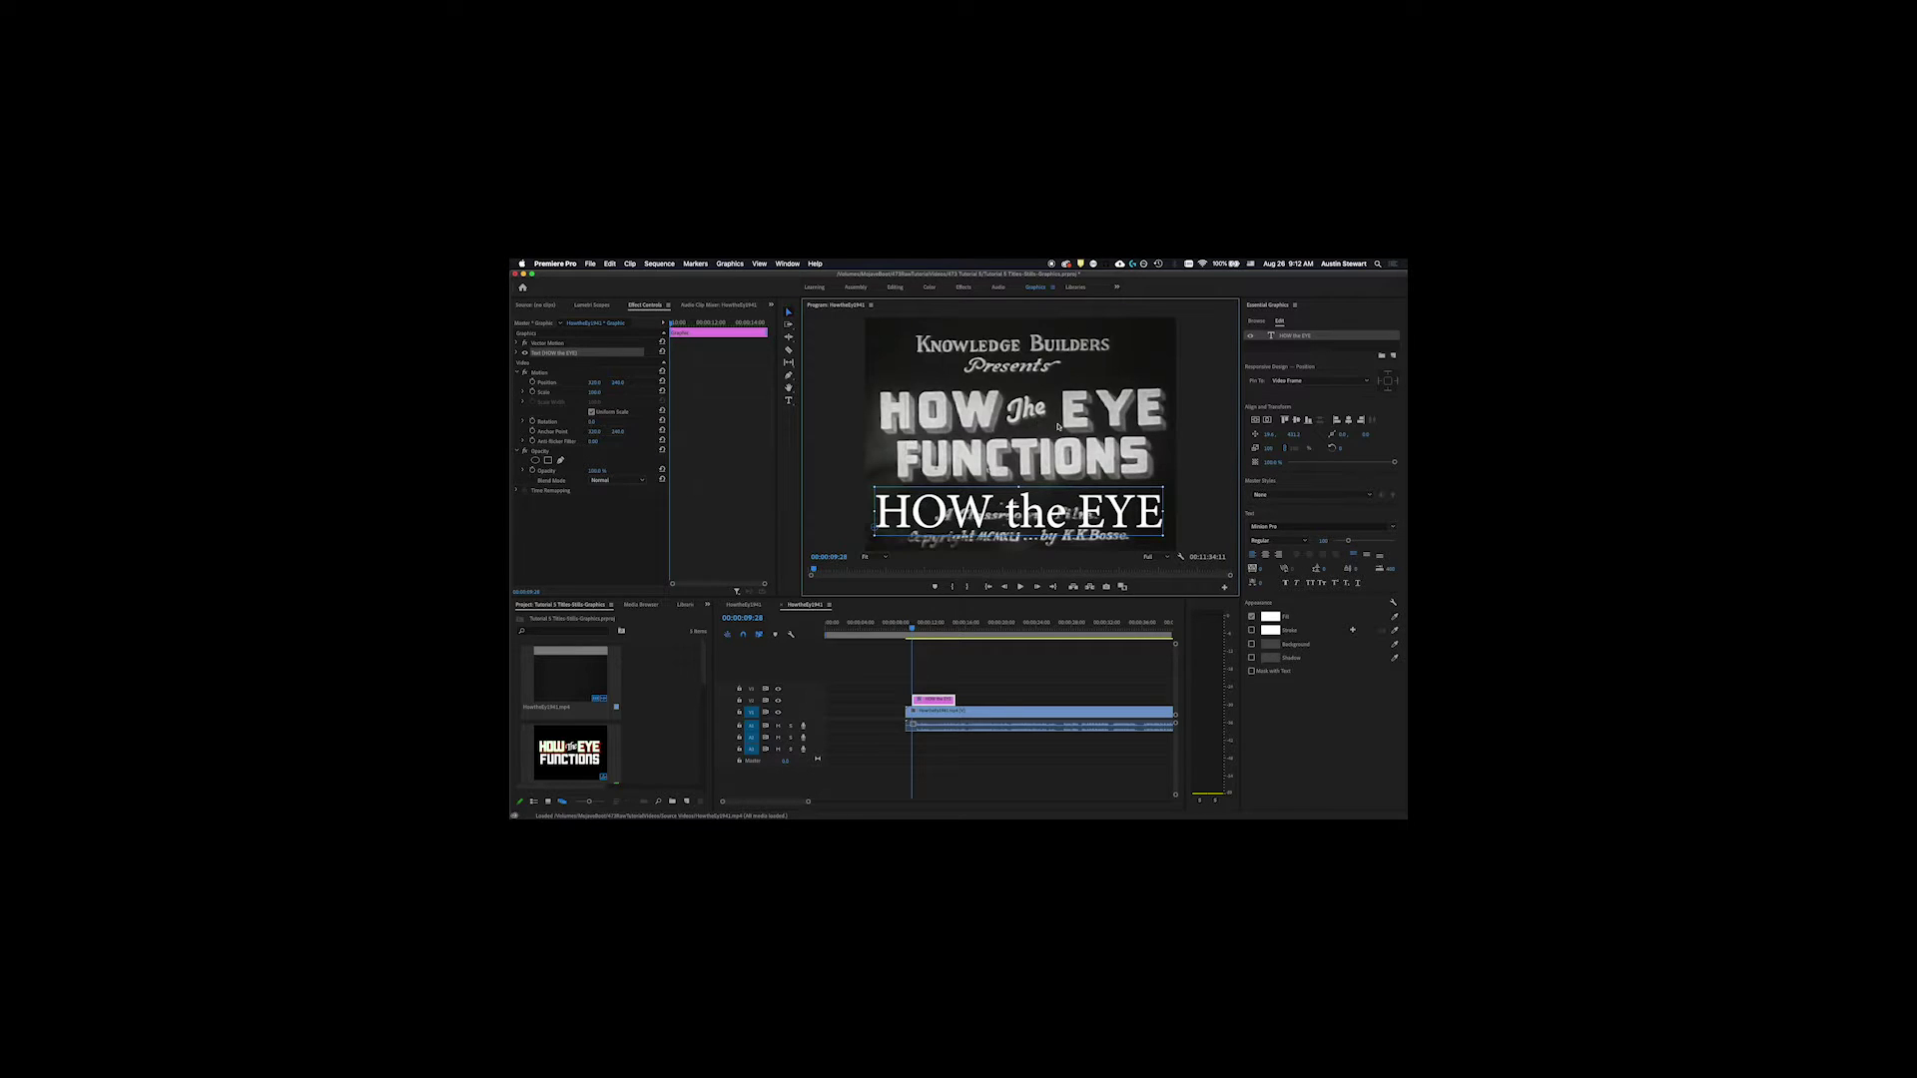
{"action": "left_click_drag", "start_coordinate": [1039, 520], "coordinate": [1034, 417]}
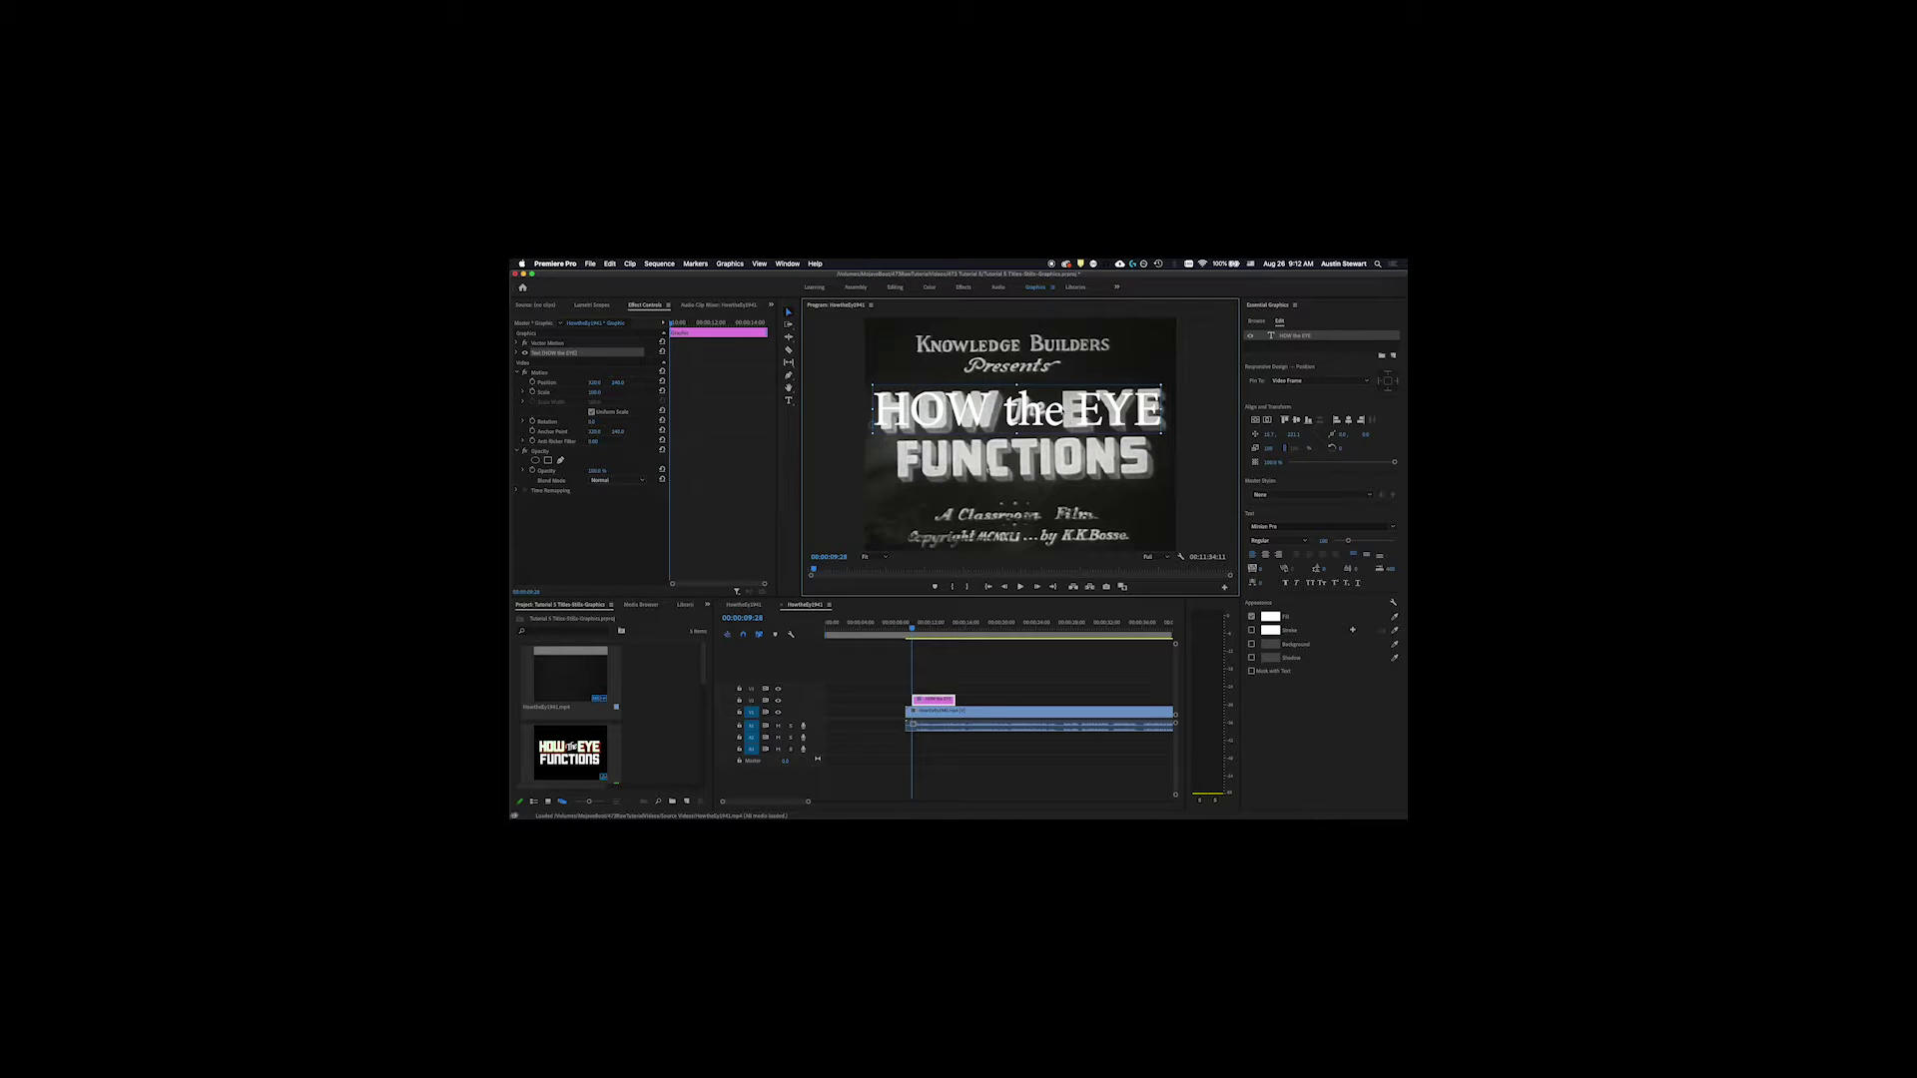
Step: Try selecting the word "the" inside the text with the Type tool, and deselect the text layer
{"action": "triple_click", "coordinate": [1058, 410]}
{"action": "key", "text": "Escape"}
{"action": "key", "text": "v"}
{"action": "key", "text": "t"}
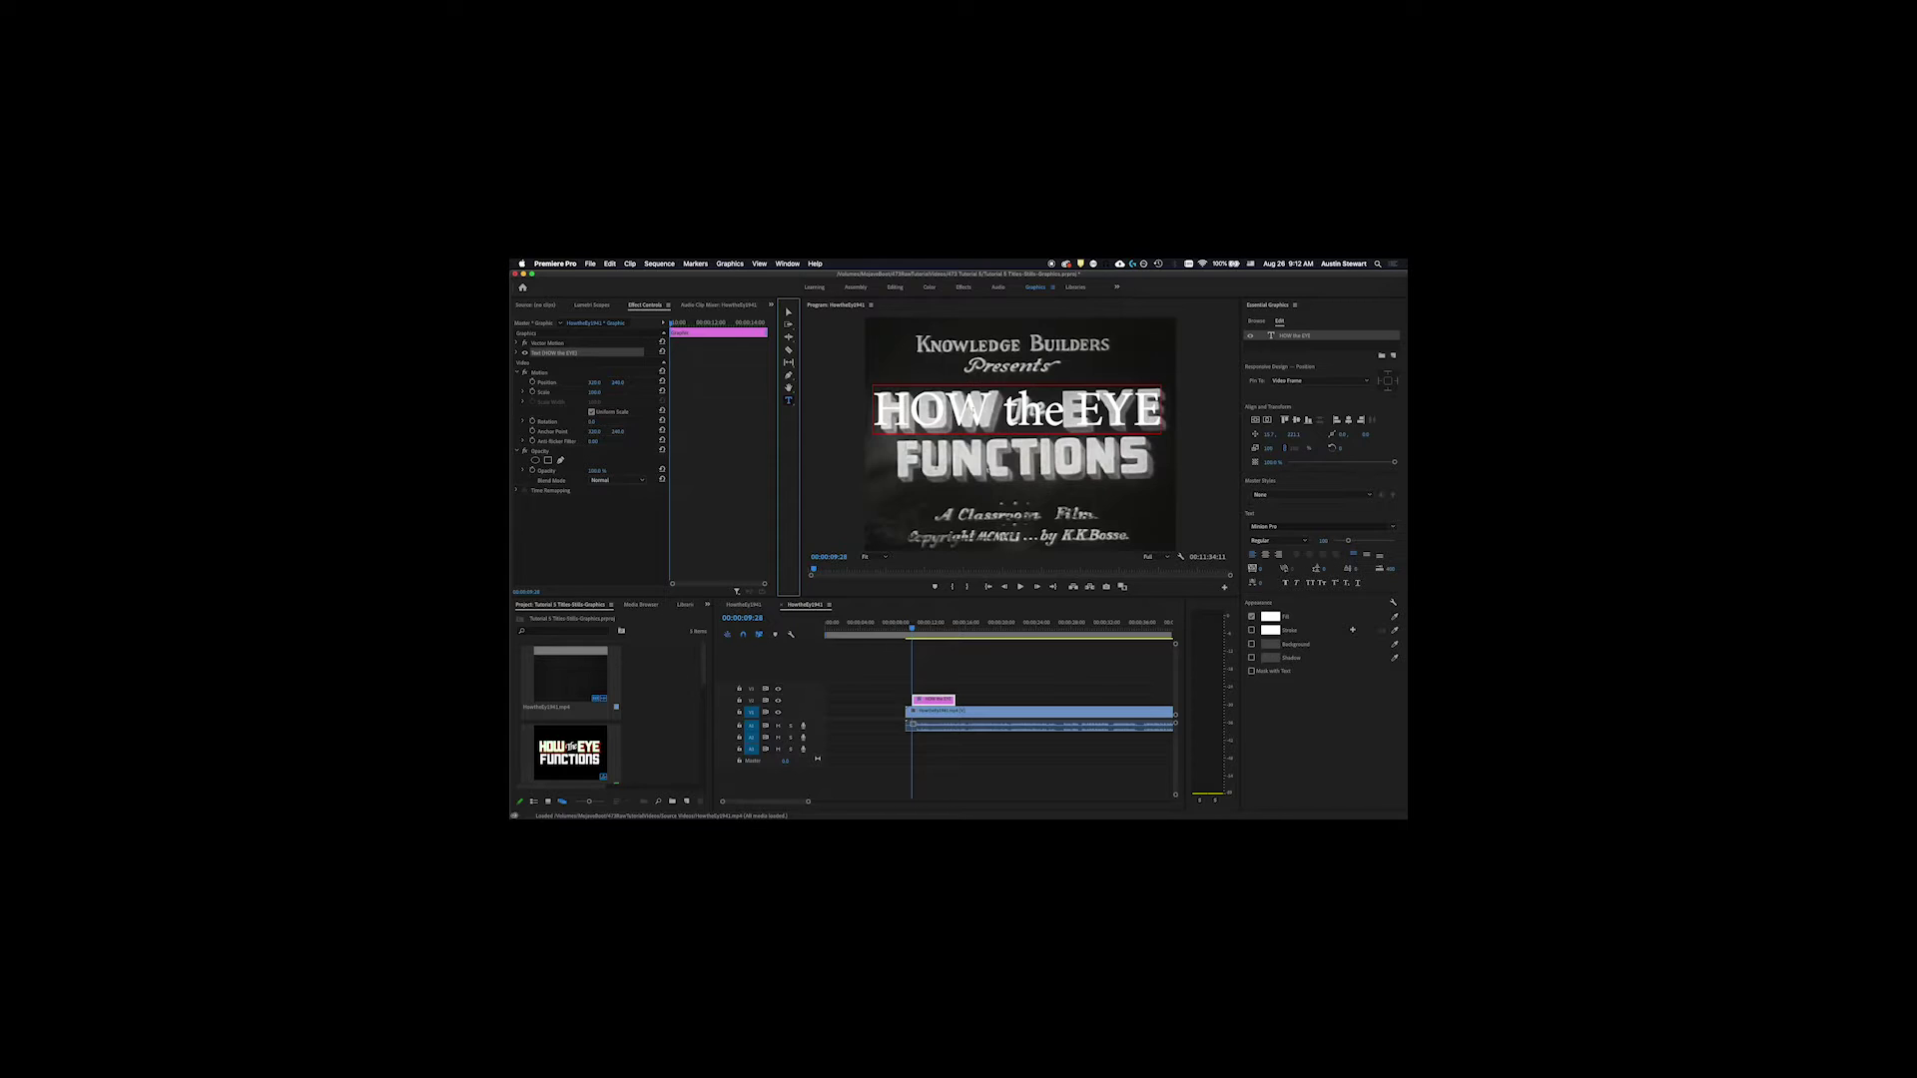
{"action": "double_click", "coordinate": [1066, 410]}
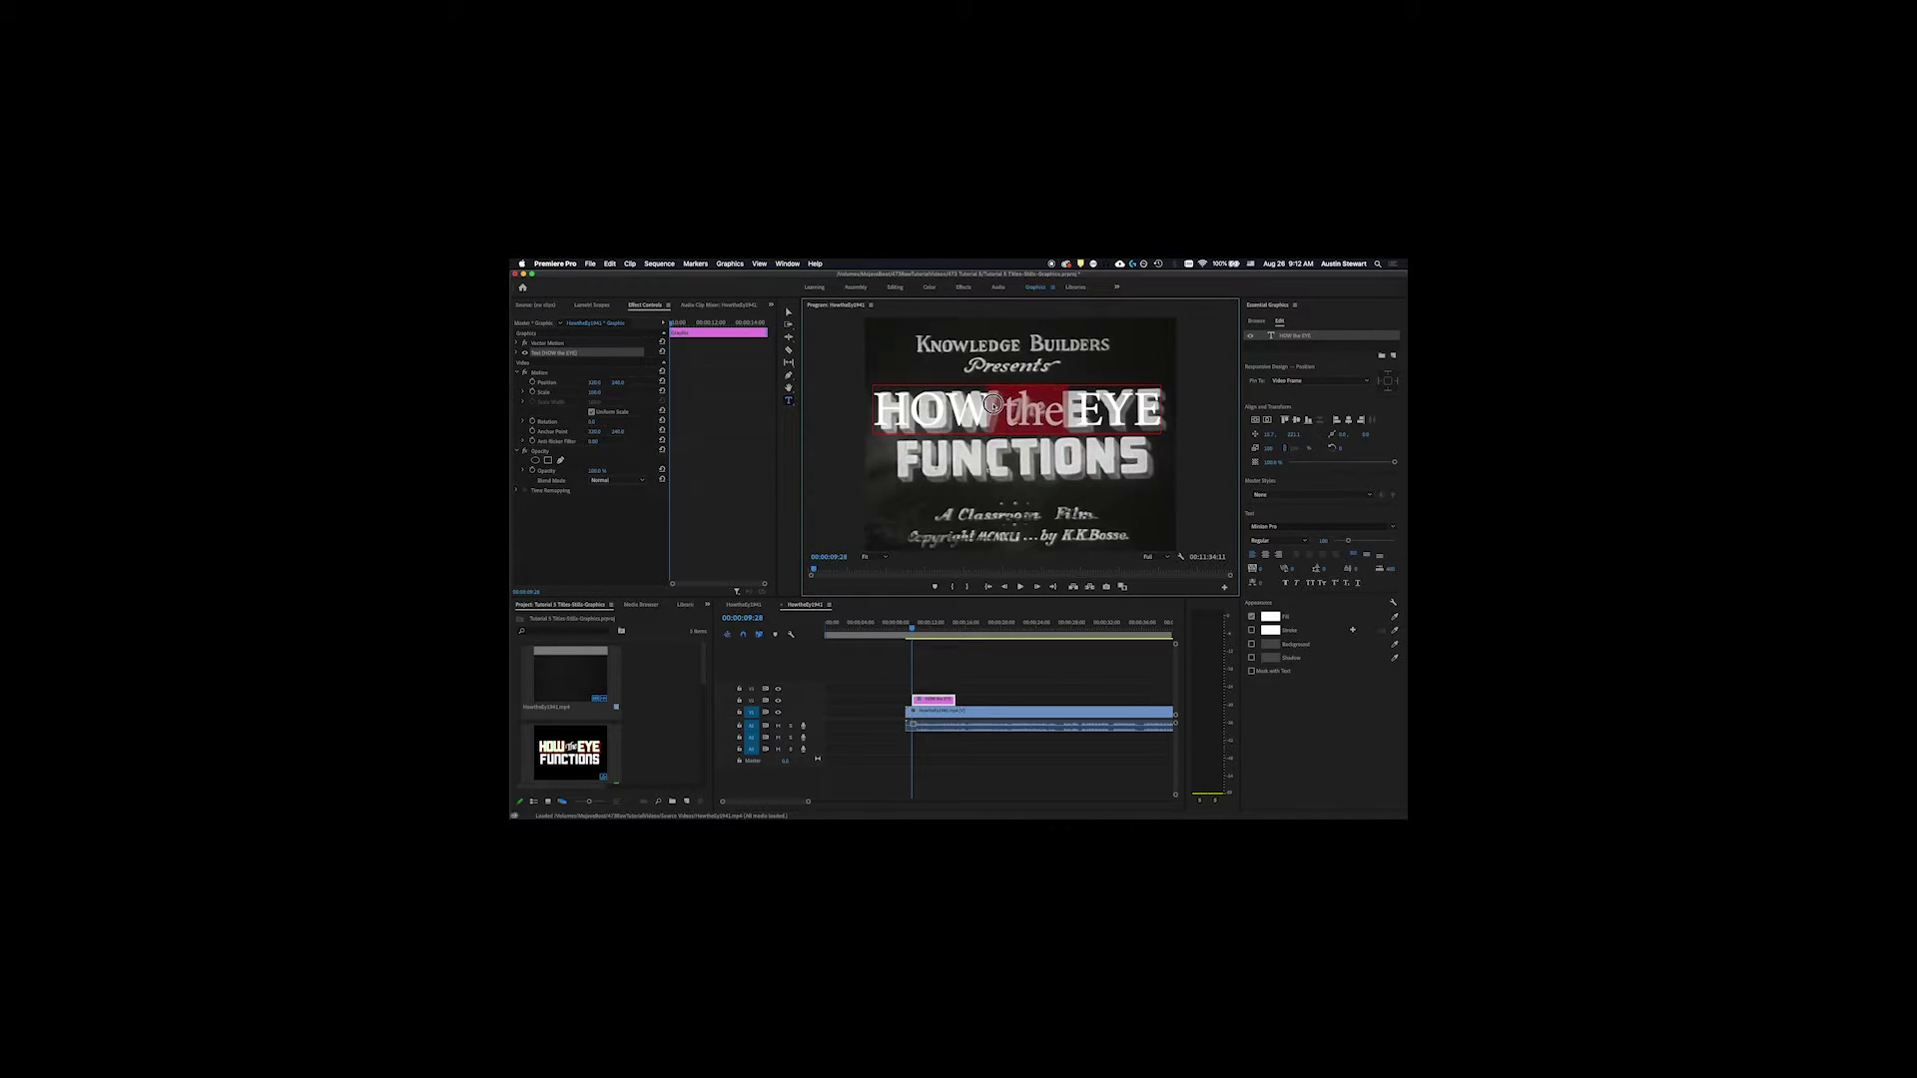
{"action": "mouse_move", "coordinate": [1073, 410]}
{"action": "left_mouse_down"}
{"action": "mouse_move", "coordinate": [1013, 406]}
{"action": "mouse_move", "coordinate": [1060, 404]}
{"action": "left_mouse_up"}
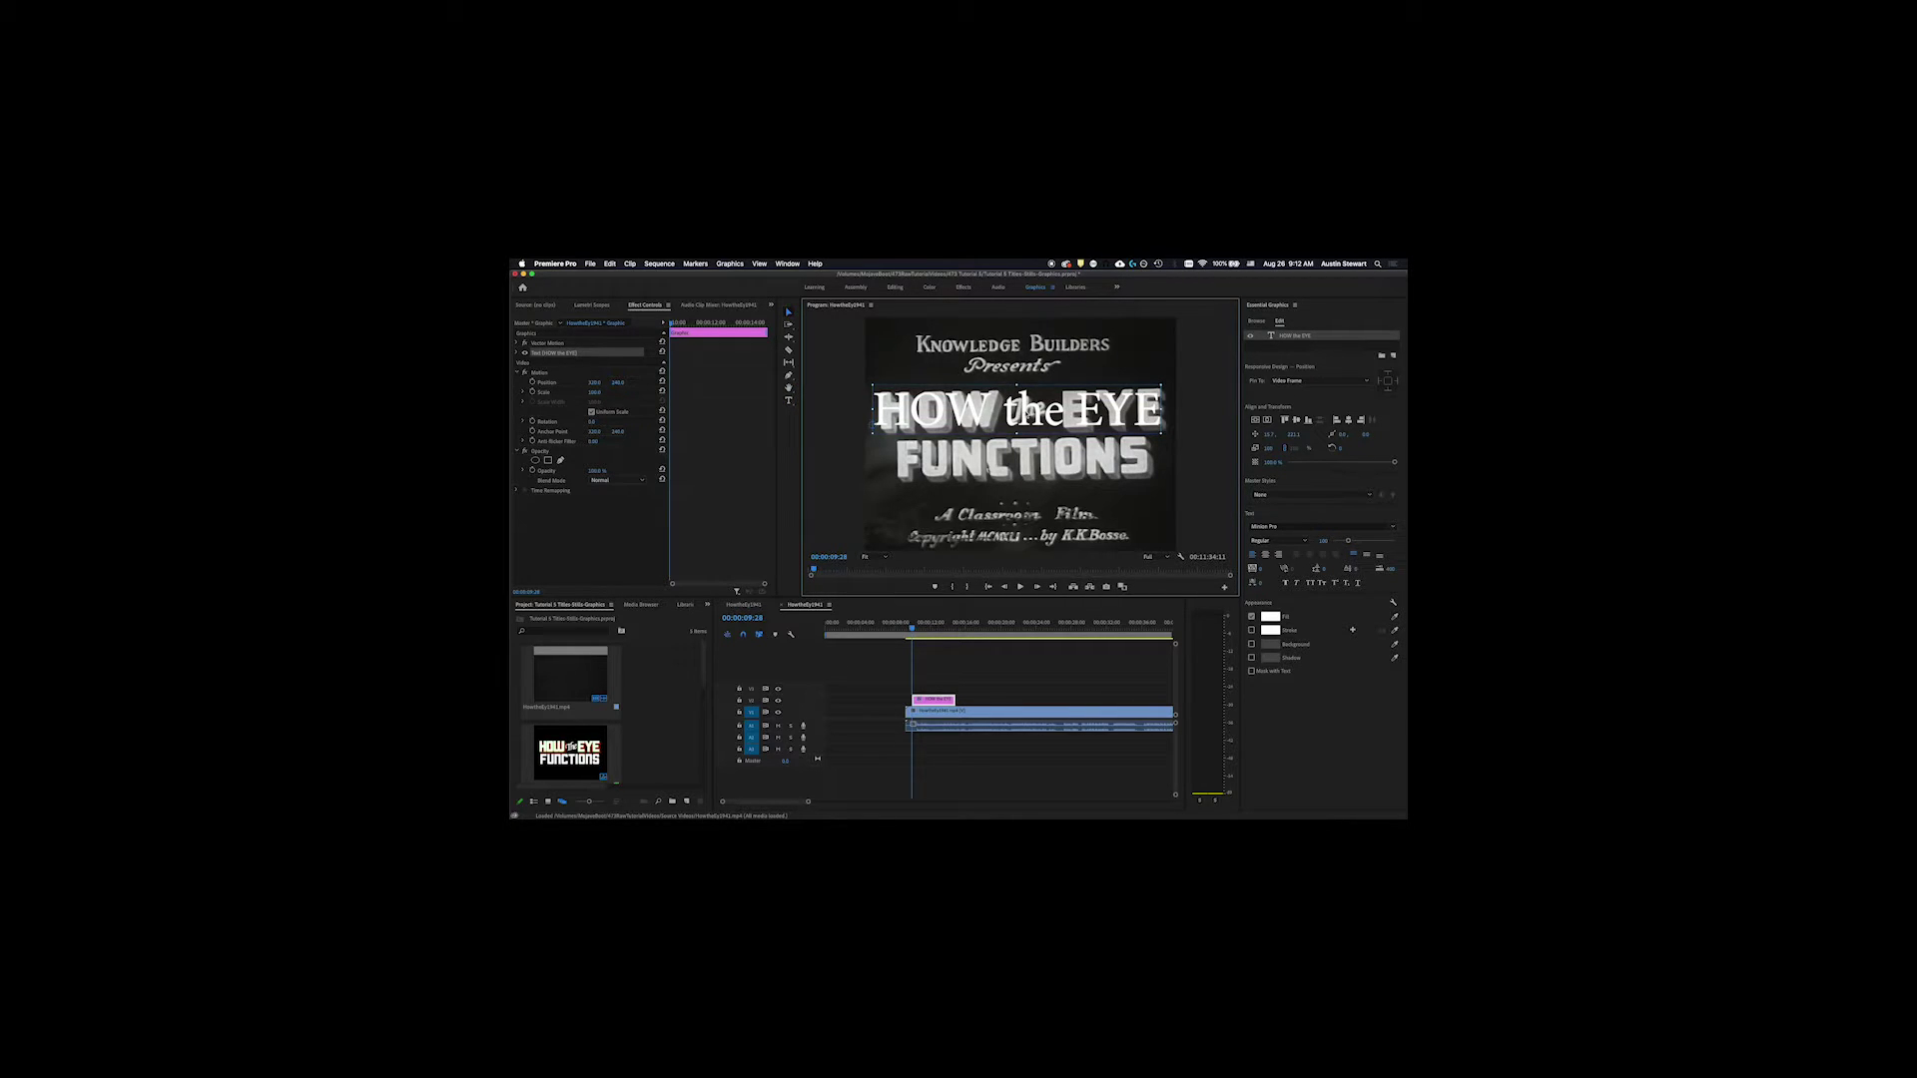
{"action": "left_click", "coordinate": [1048, 377]}
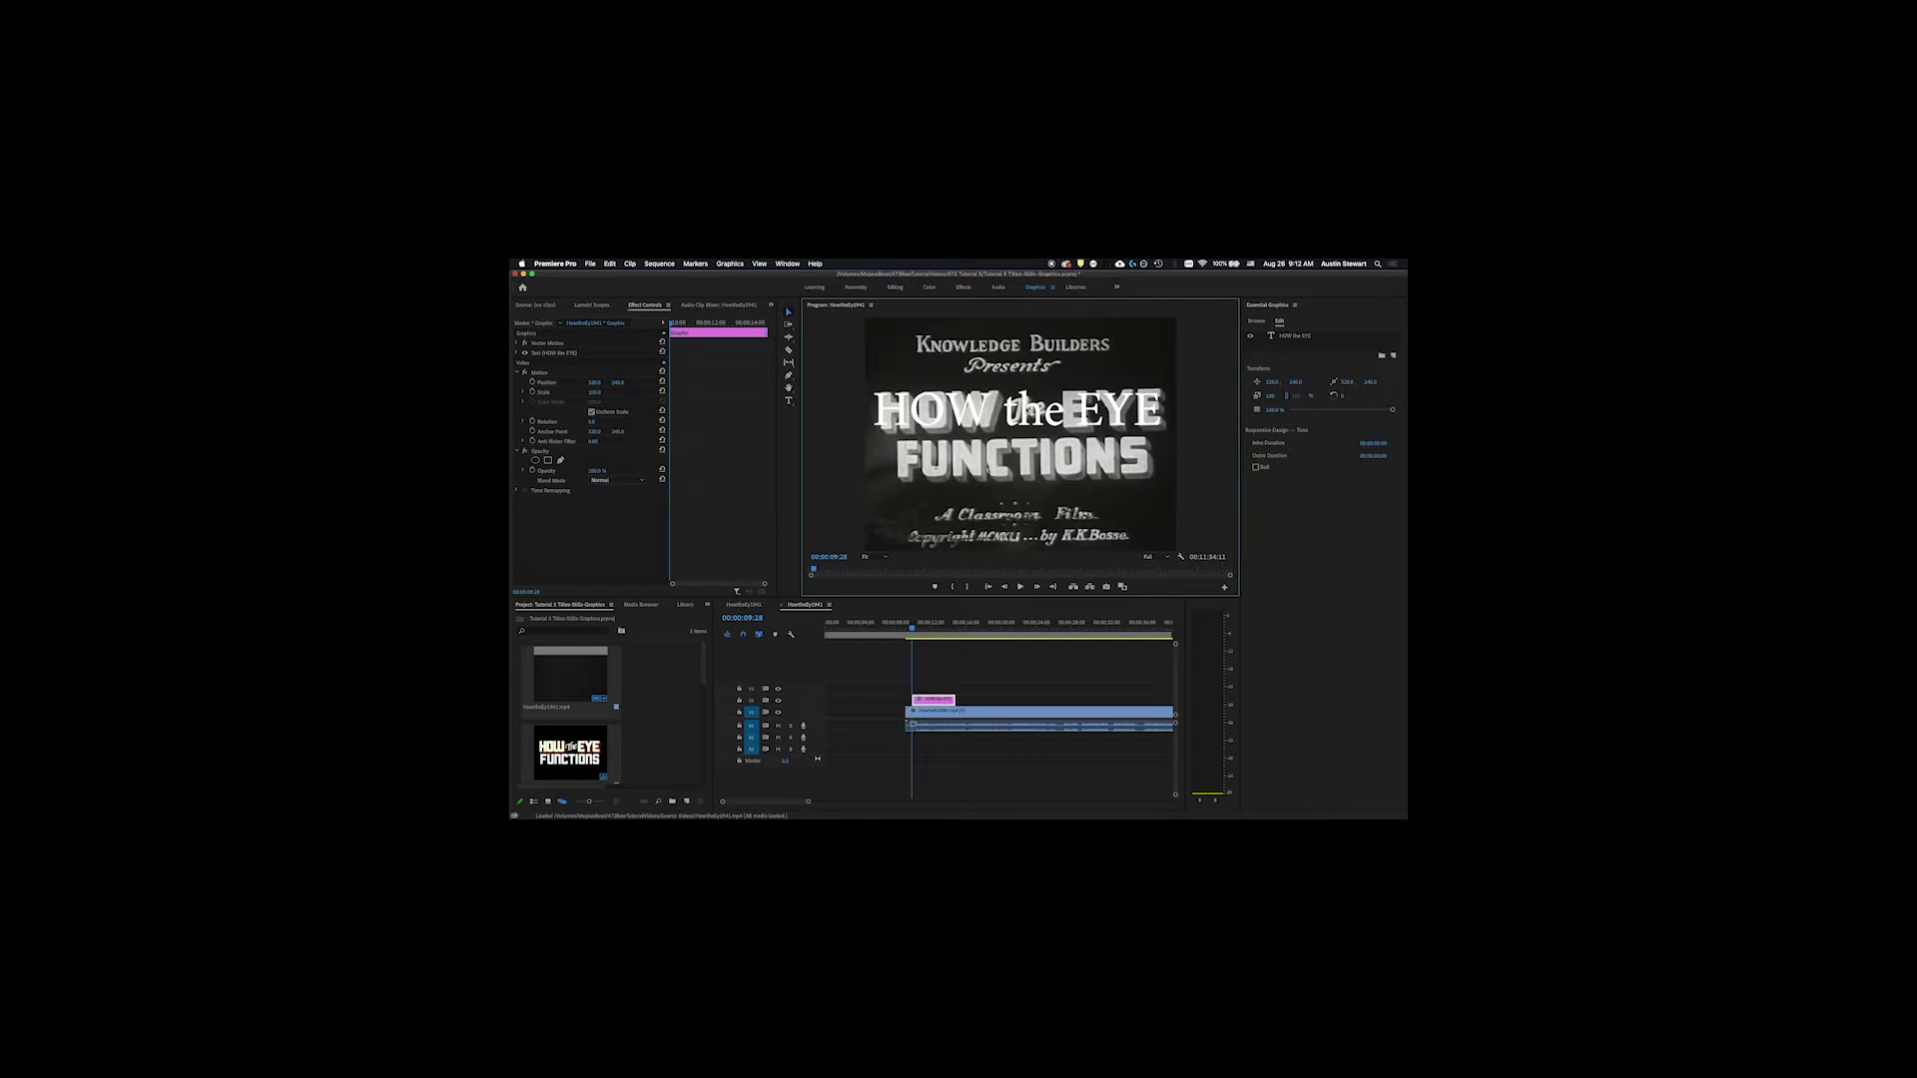
Step: Replace the word "the" in the text layer with blank spaces between "HOW" and "EYE"
{"action": "left_click", "coordinate": [1295, 336]}
{"action": "double_click", "coordinate": [1025, 407]}
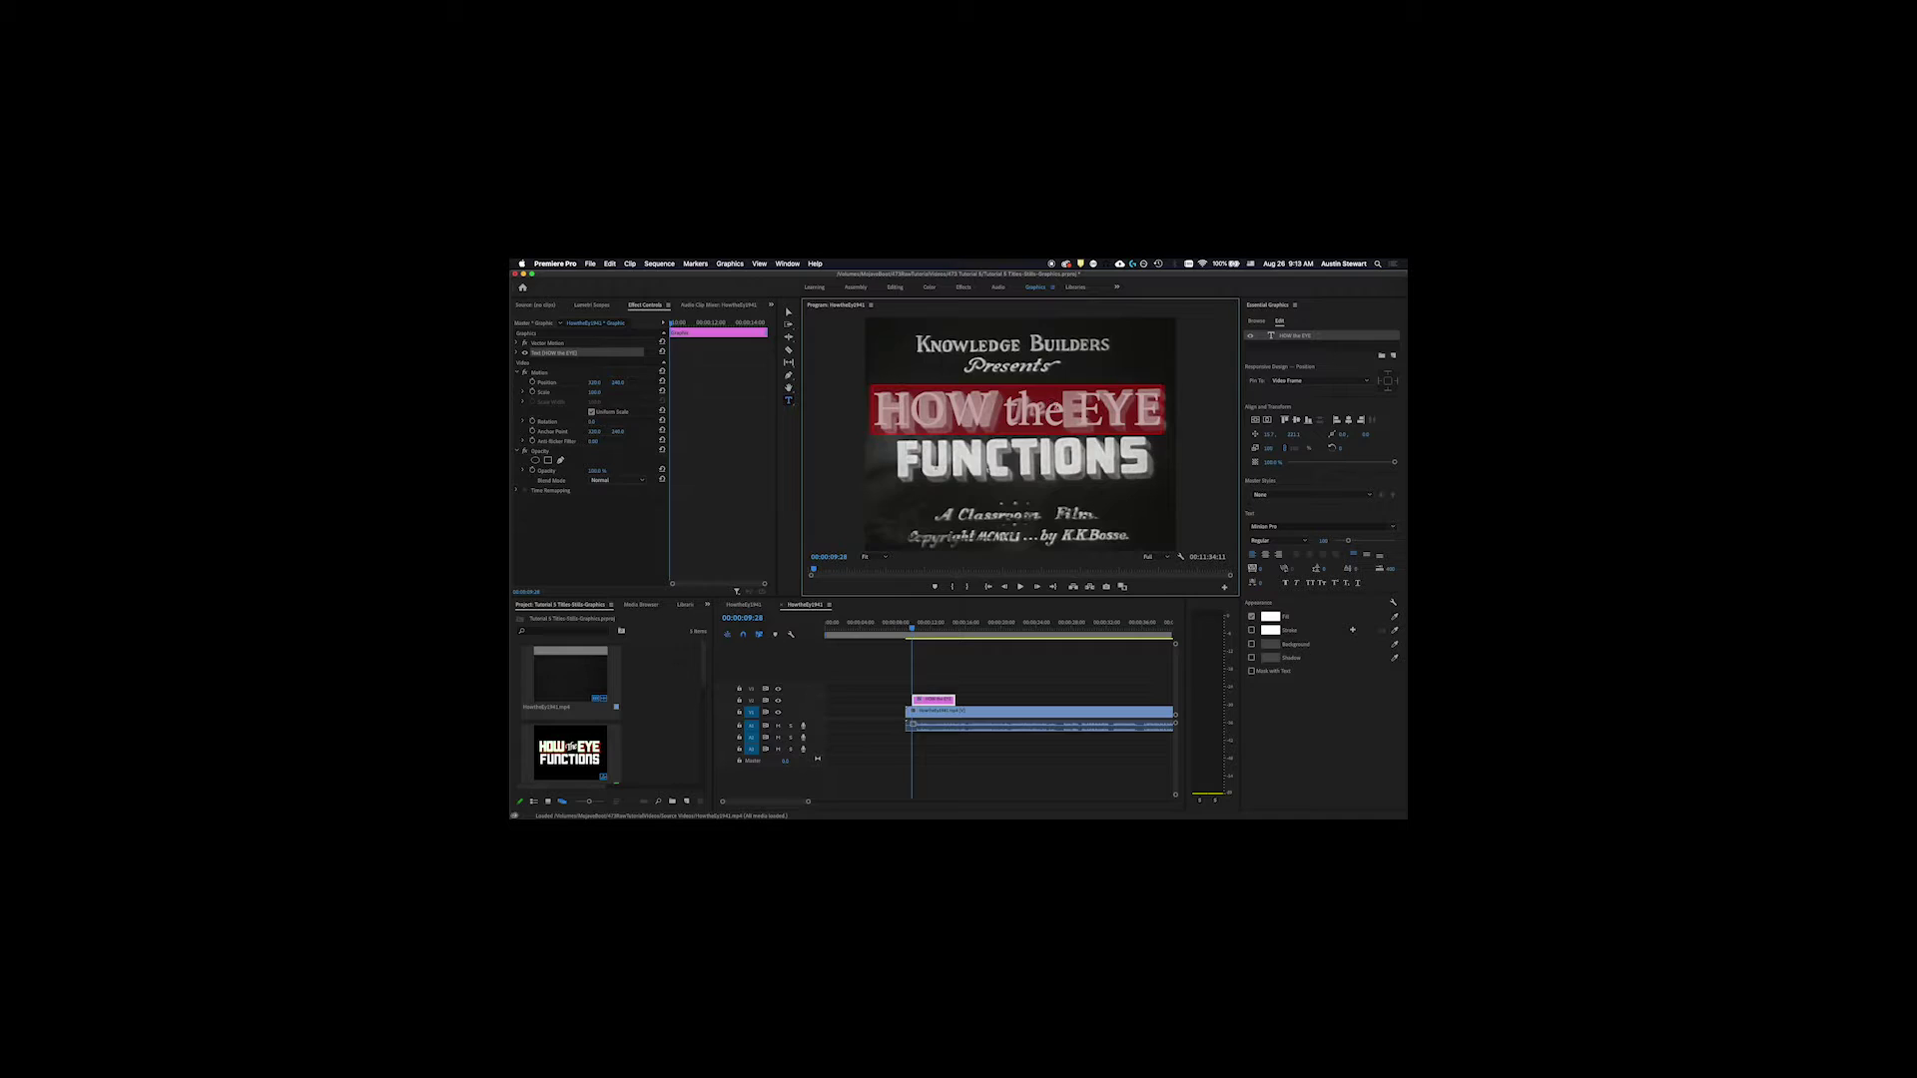
{"action": "left_click", "coordinate": [1064, 411]}
{"action": "left_click_drag", "start_coordinate": [1063, 411], "coordinate": [1001, 414]}
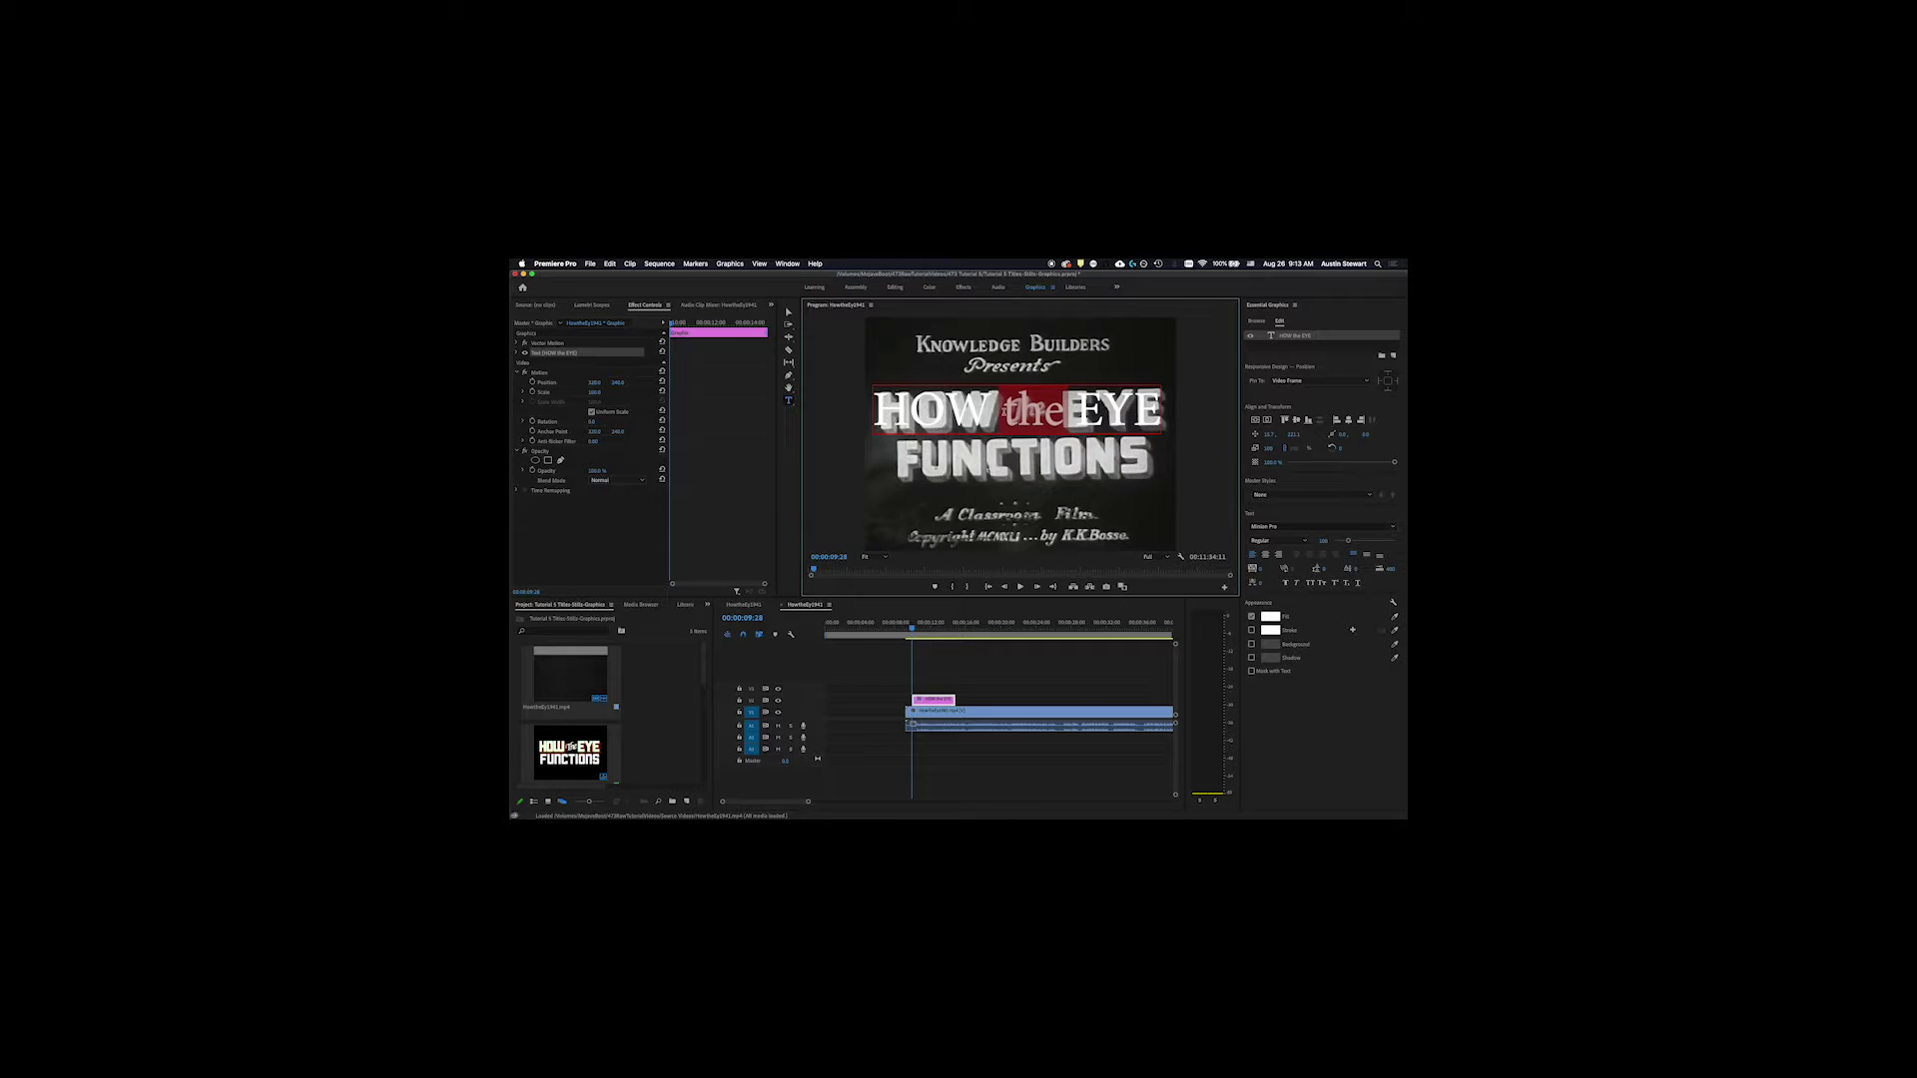
{"action": "key", "text": "BackSpace"}
{"action": "type", "text": "t"}
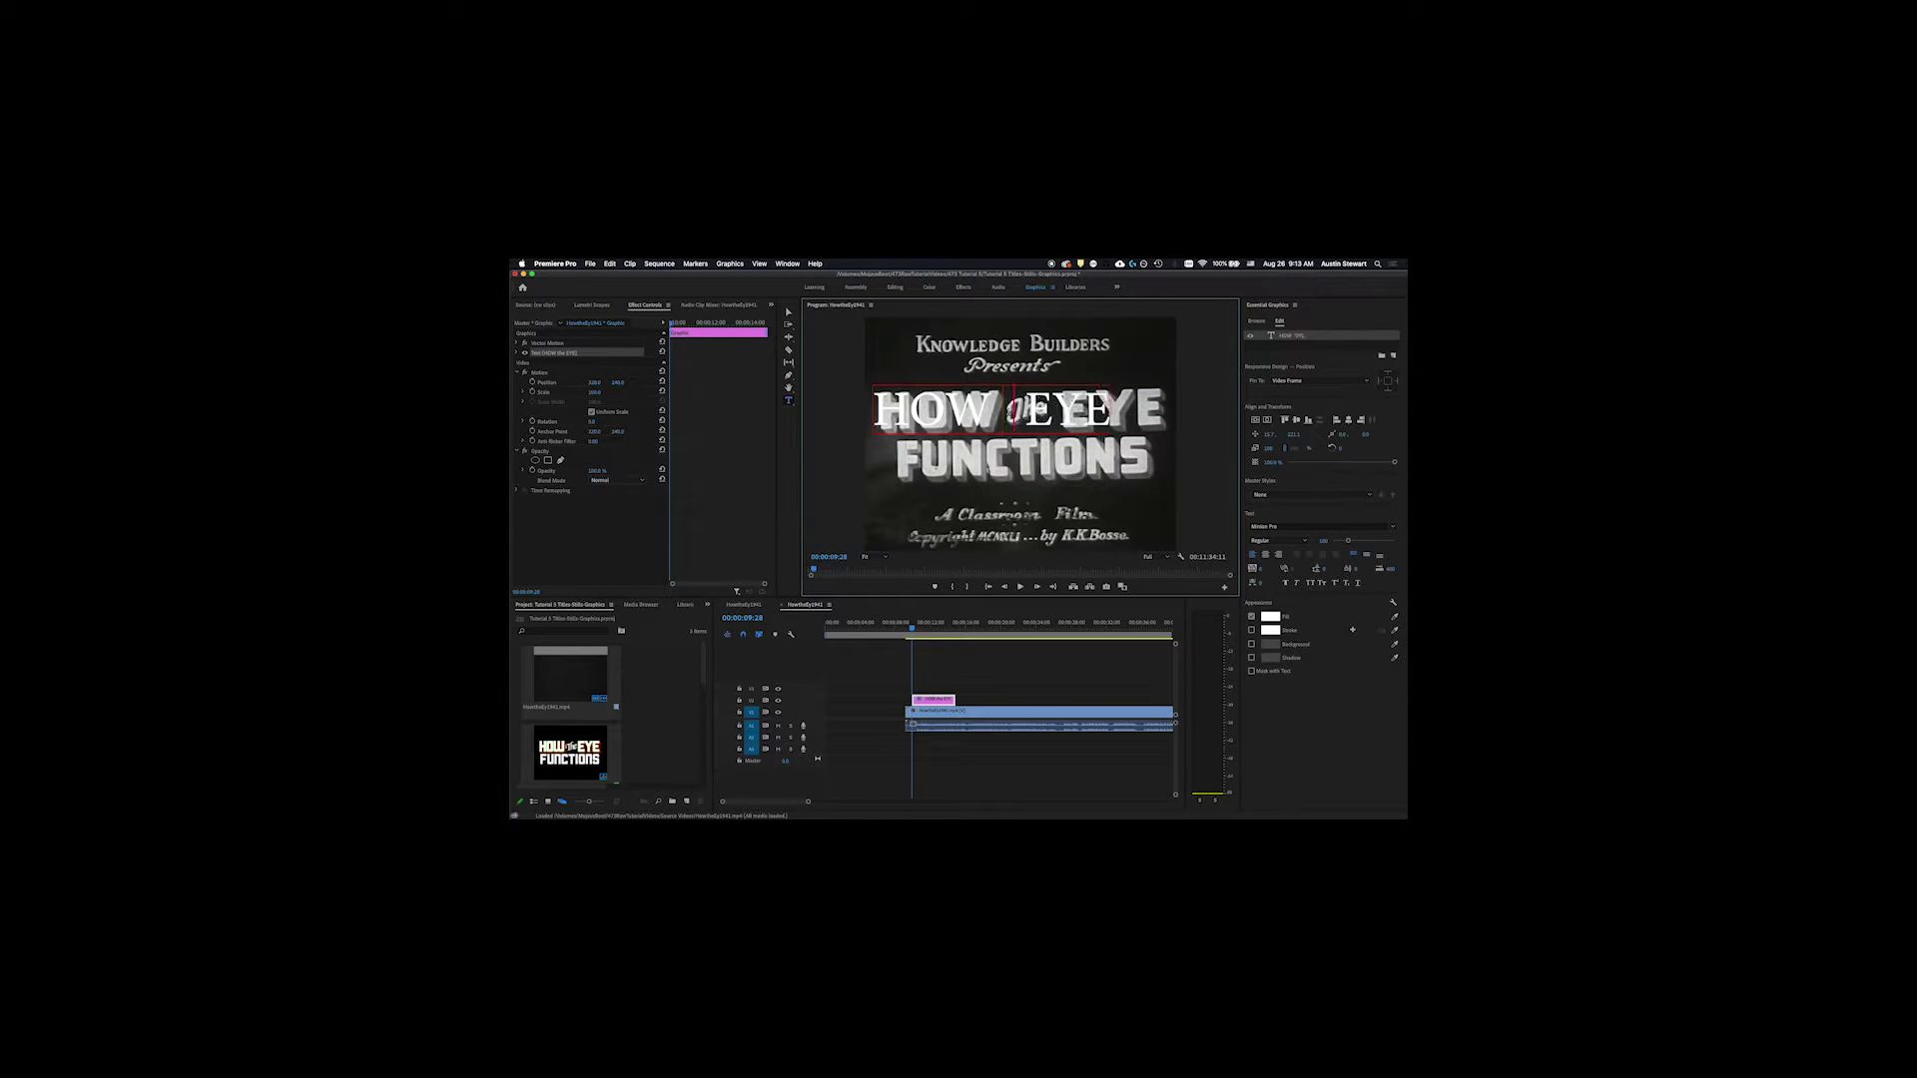
{"action": "type", "text": "h"}
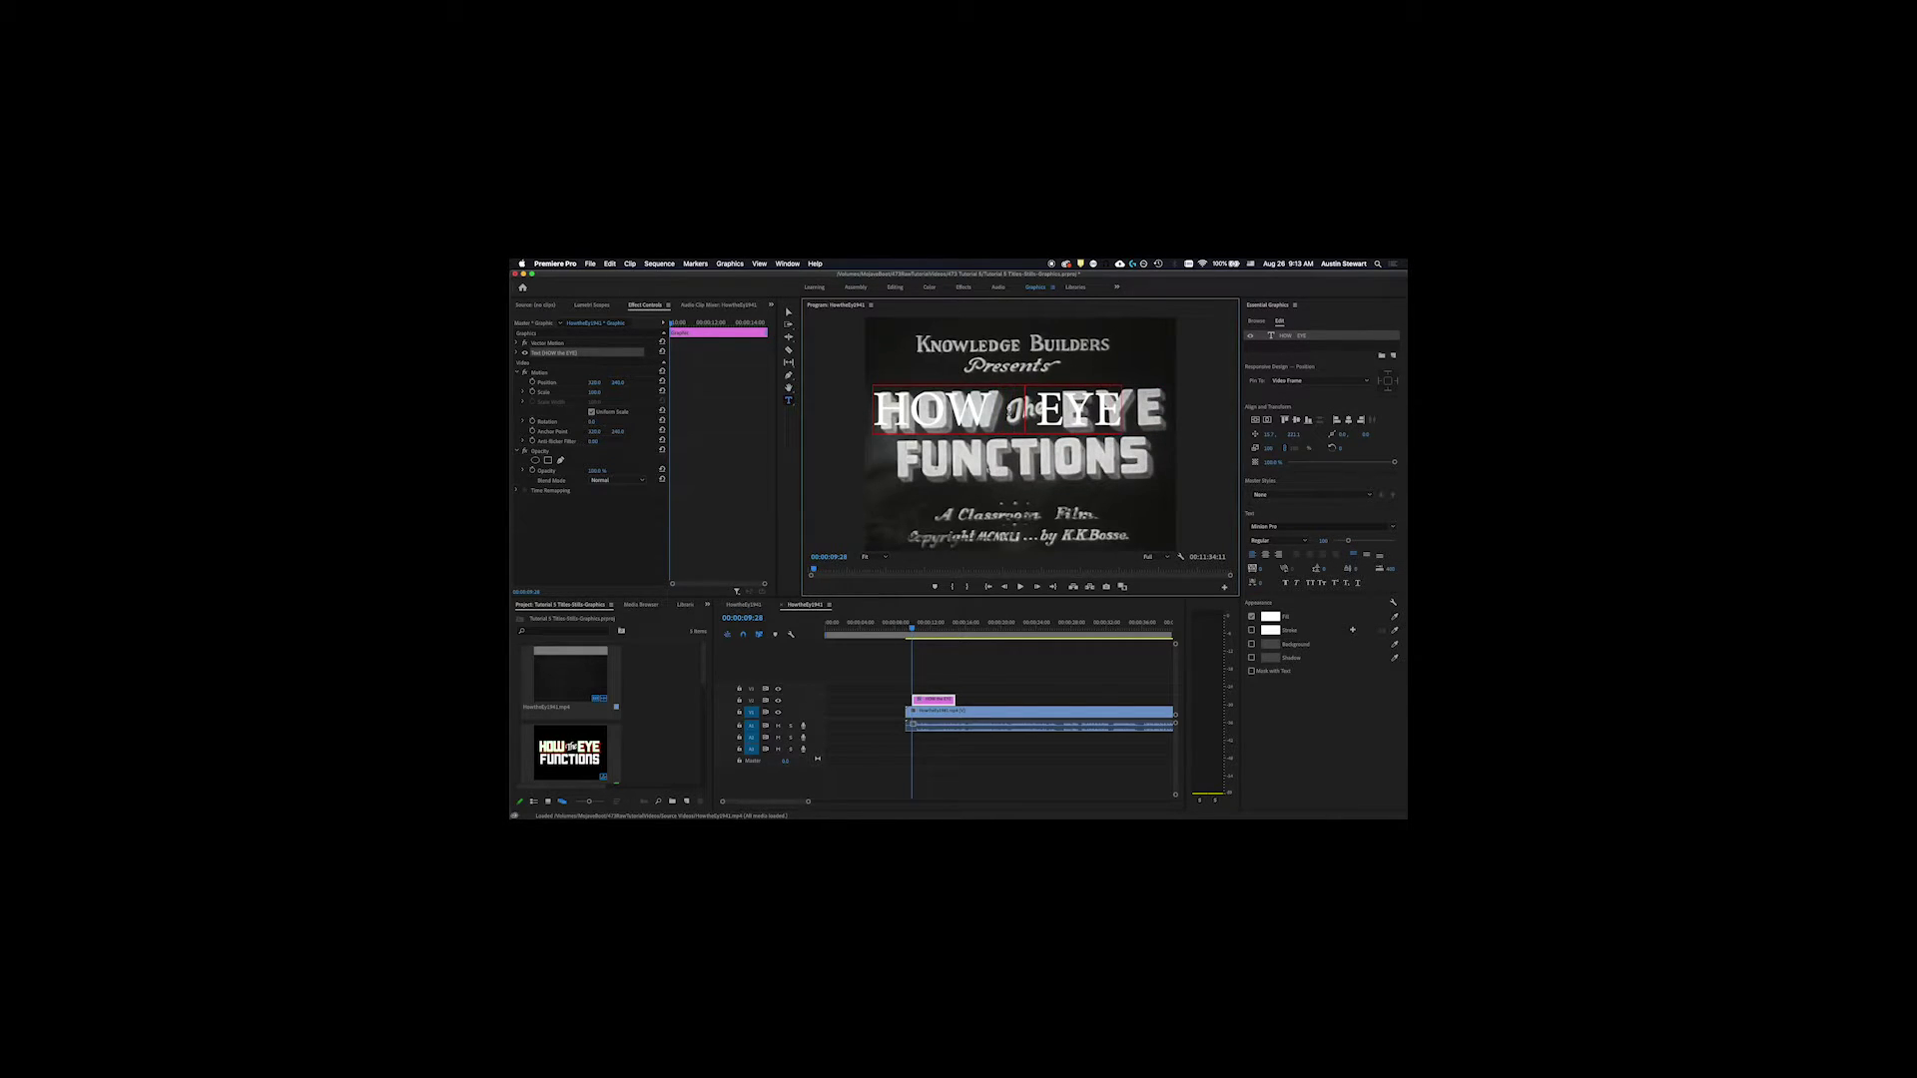
{"action": "type", "text": "e"}
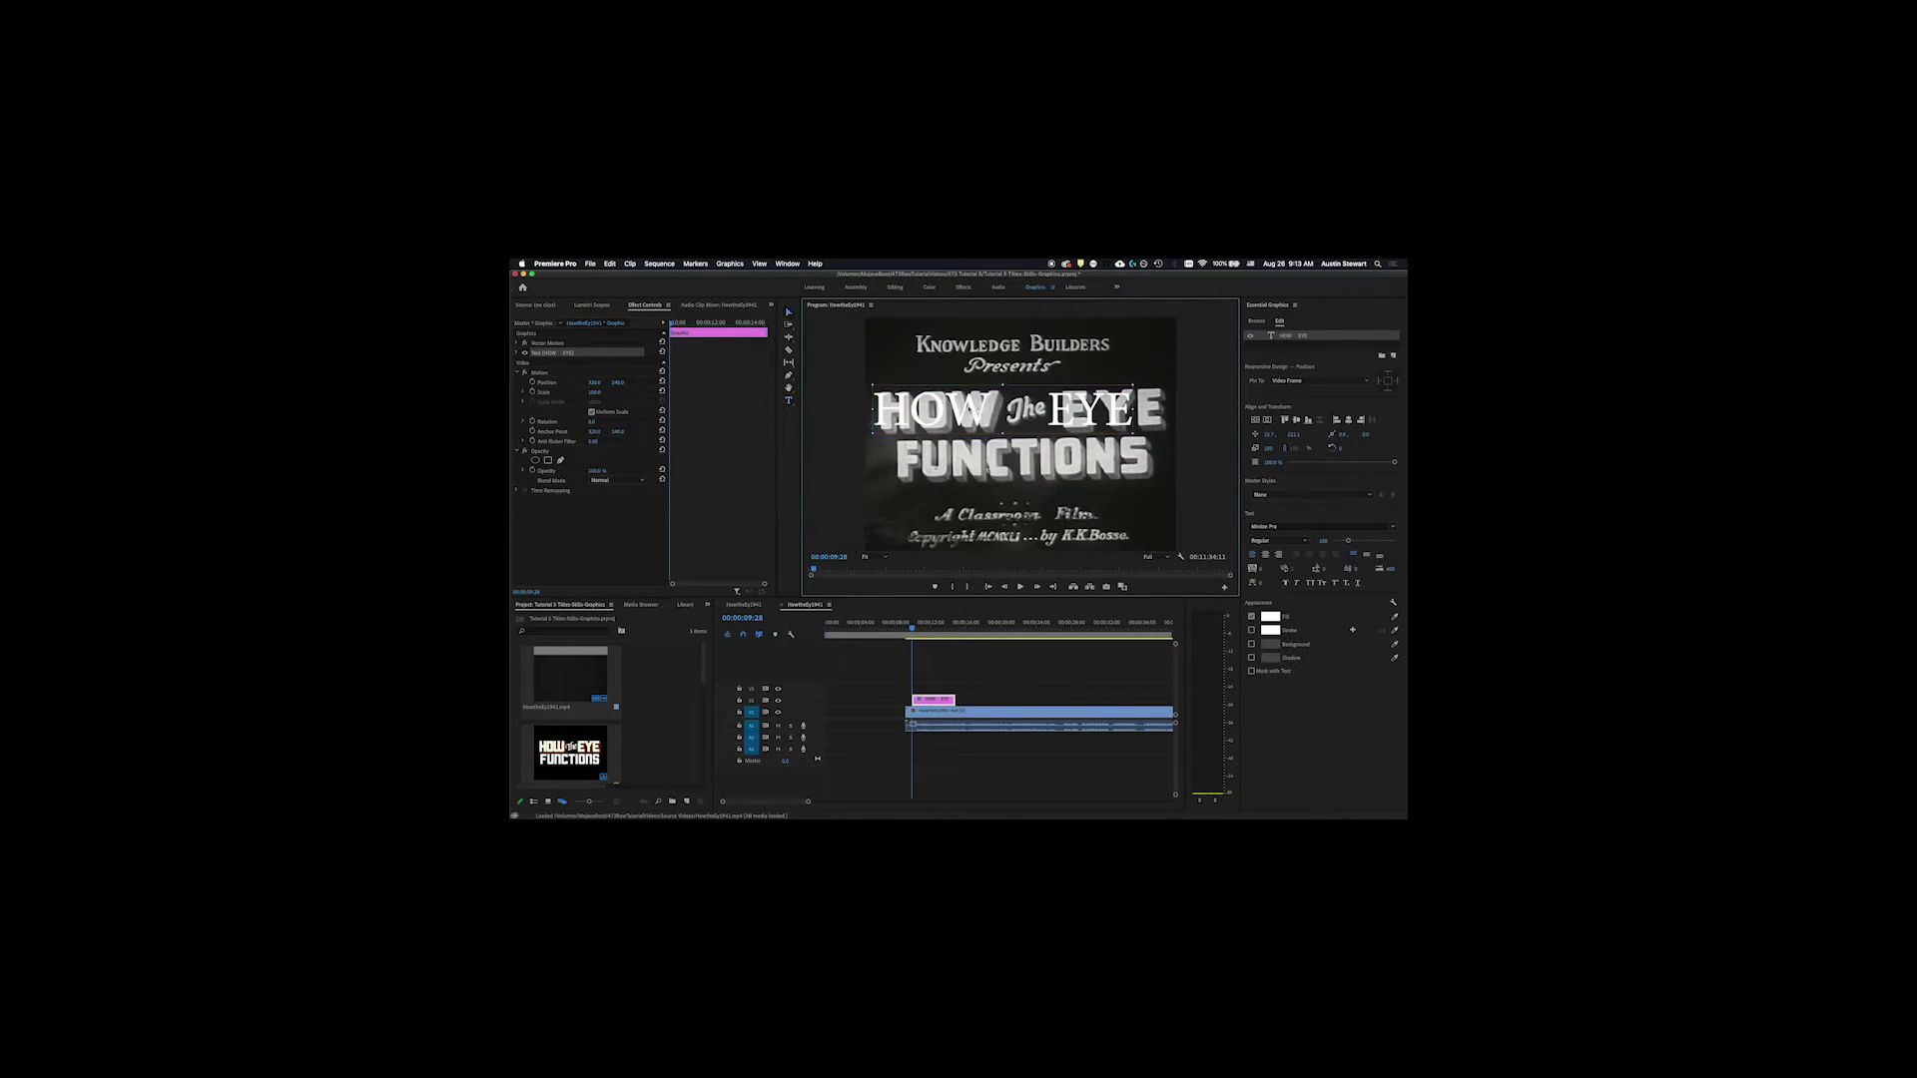
Step: Reposition the "HOW EYE" text just above the film's title lettering, and open and close its font list
{"action": "left_click_drag", "start_coordinate": [969, 405], "coordinate": [978, 448]}
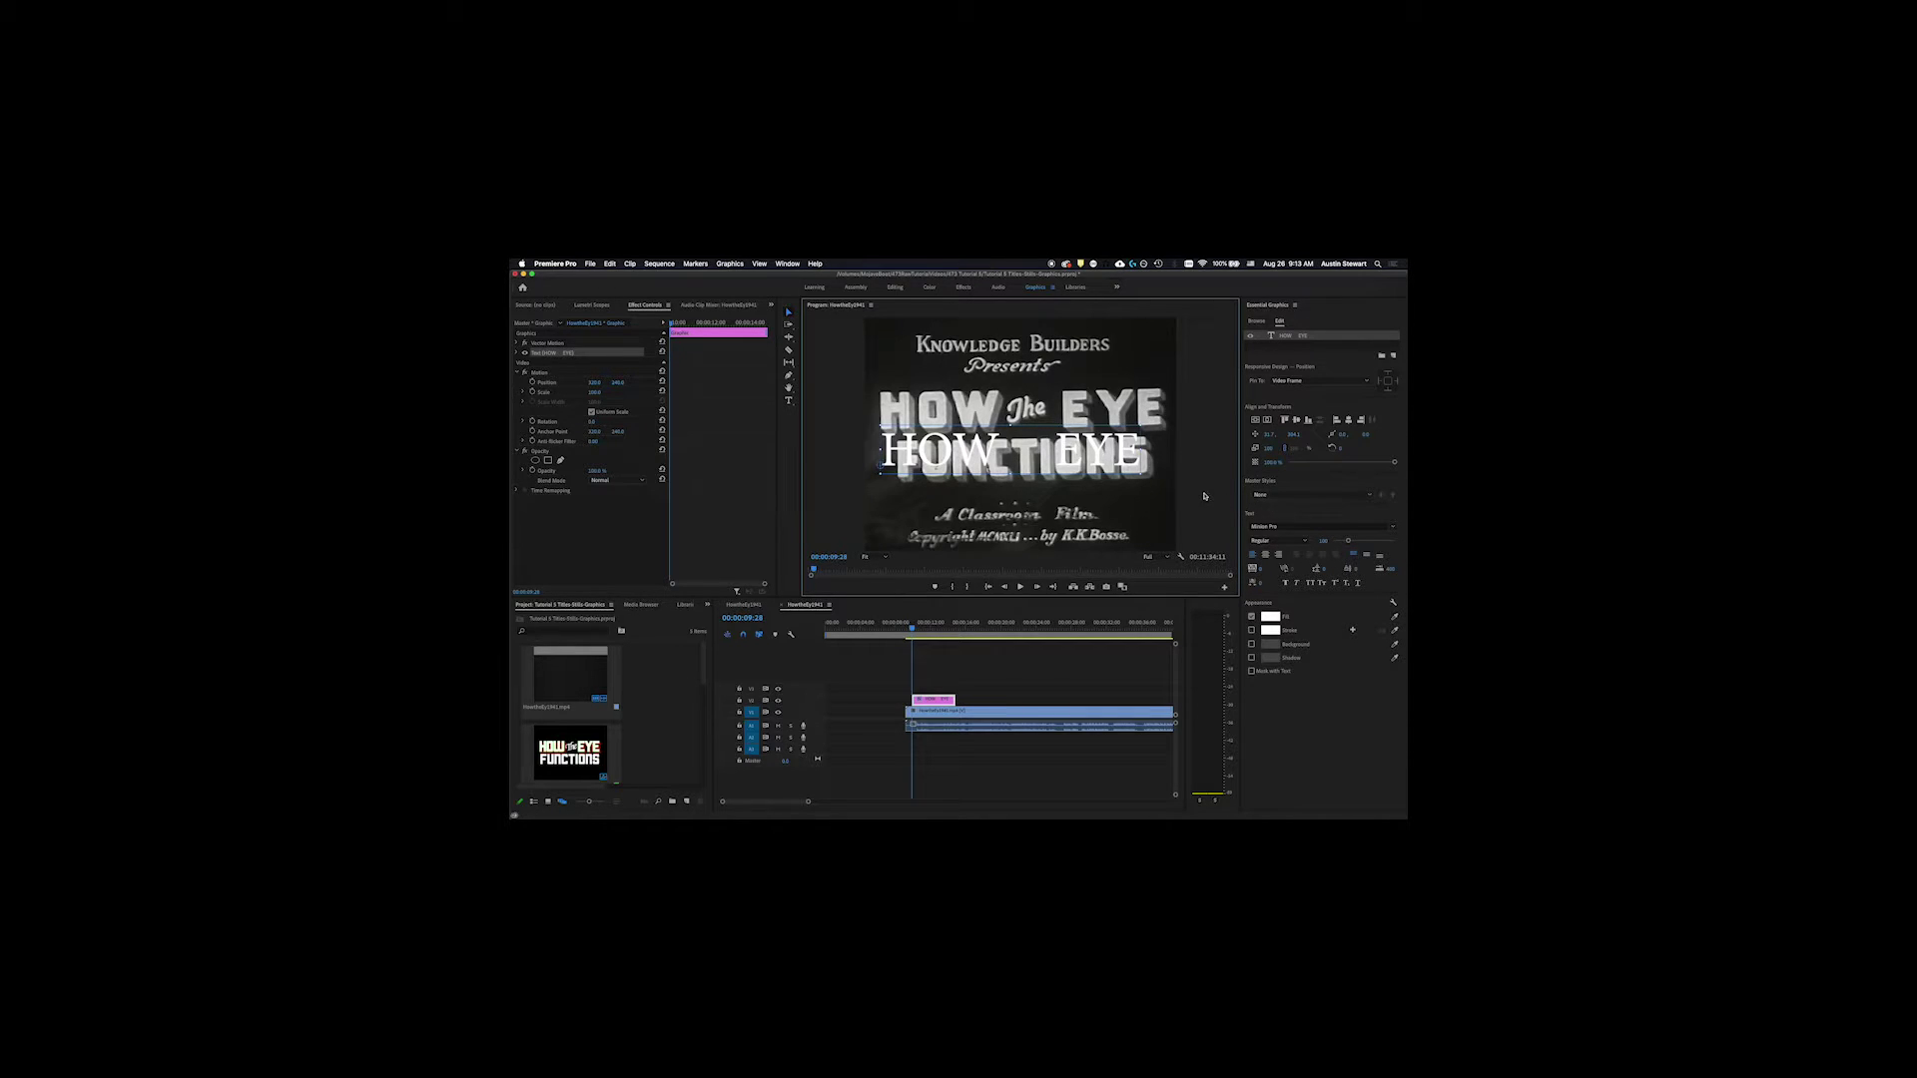
{"action": "left_click_drag", "start_coordinate": [1130, 488], "coordinate": [1137, 423]}
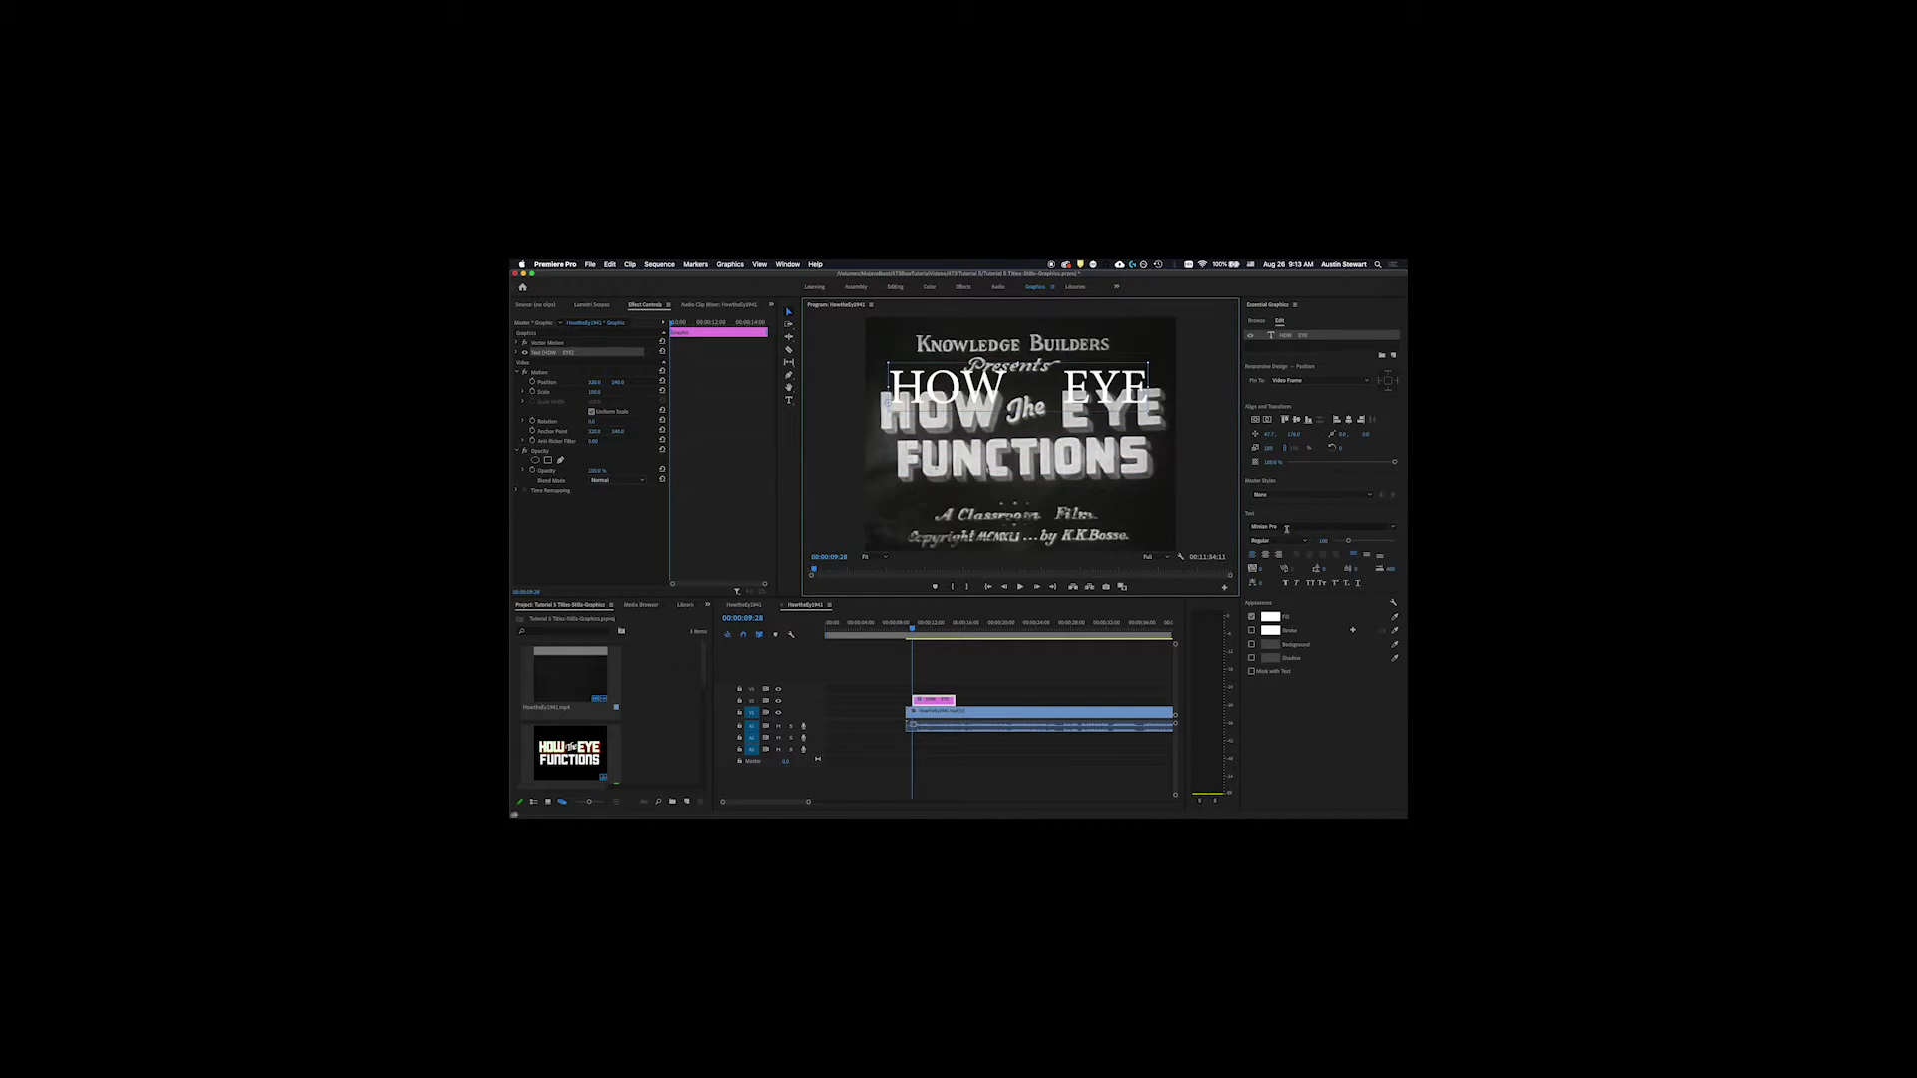
{"action": "left_click", "coordinate": [1392, 529]}
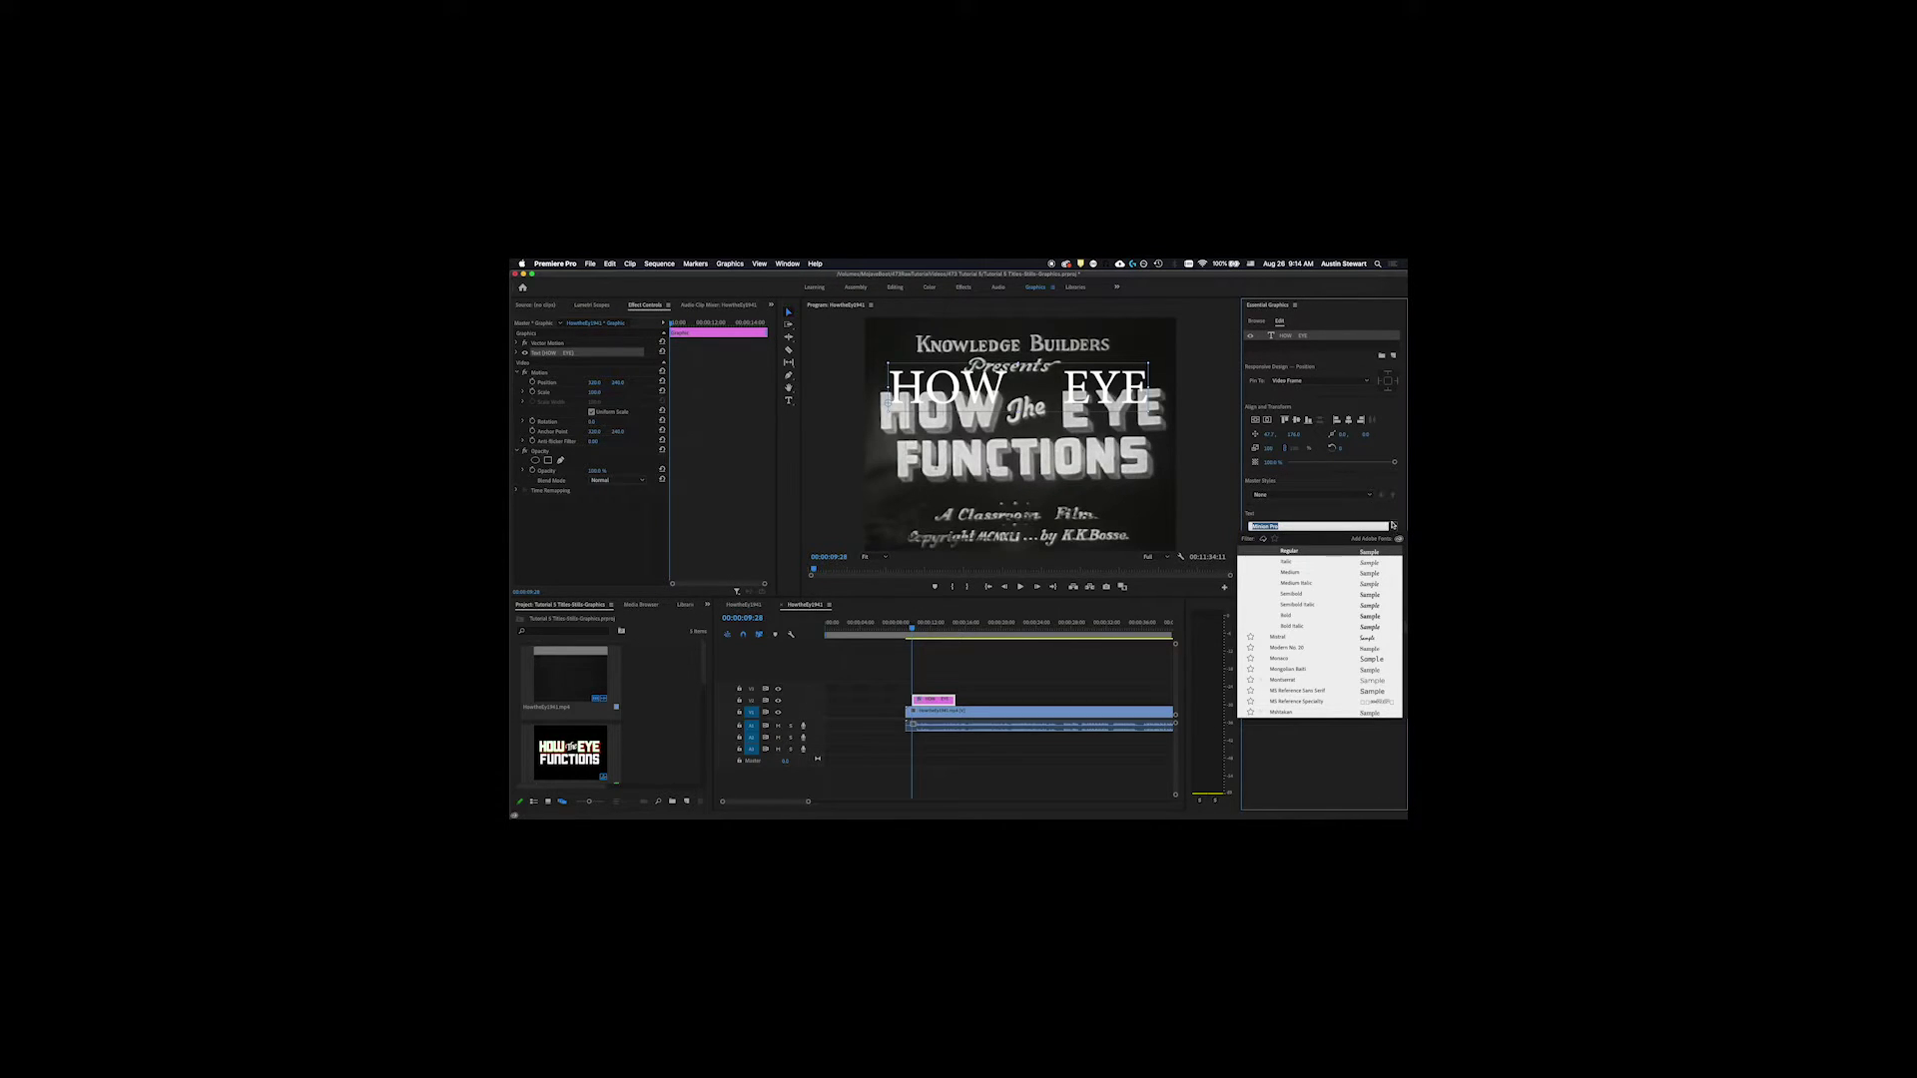
{"action": "left_click", "coordinate": [1298, 361]}
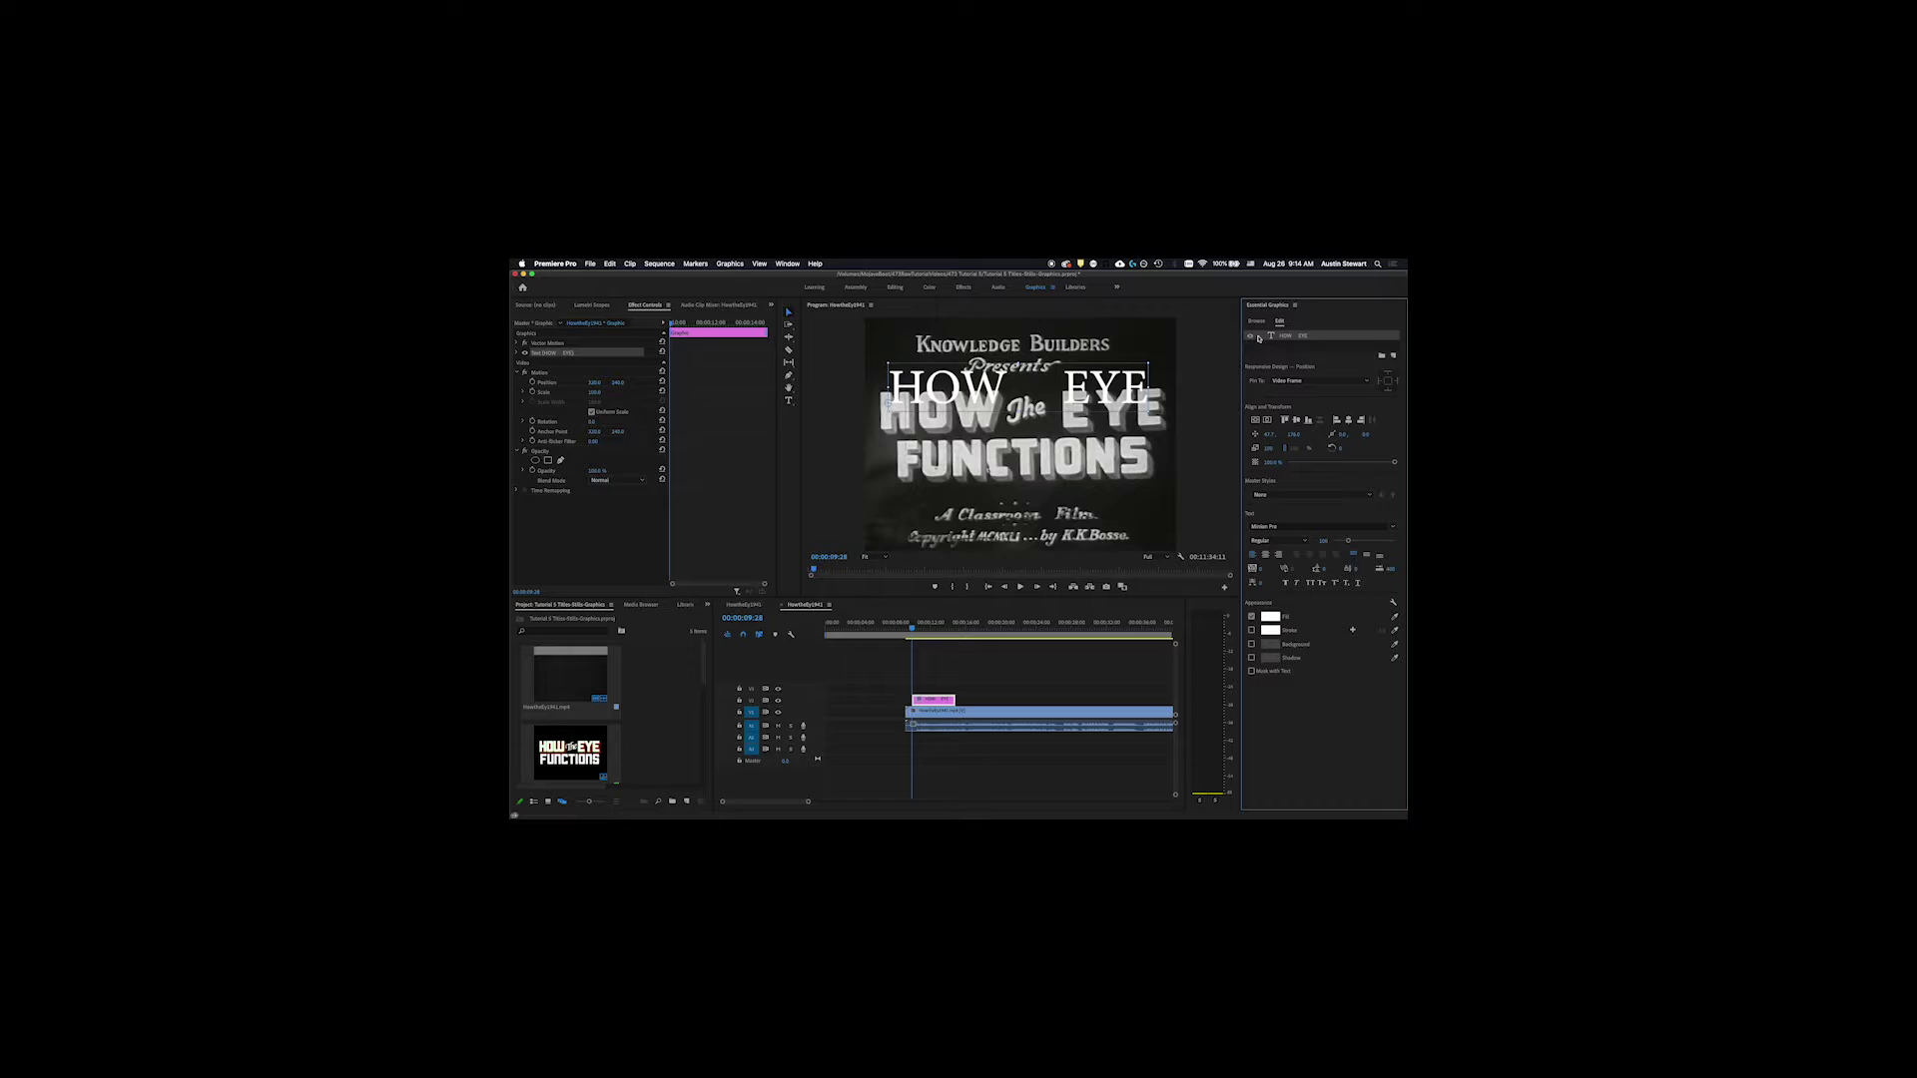
Step: Toggle the "HOW EYE" layer's visibility off and on, and center the text vertically and horizontally in the frame
{"action": "left_click", "coordinate": [1249, 337]}
{"action": "left_click", "coordinate": [1249, 337]}
{"action": "left_click", "coordinate": [1256, 421]}
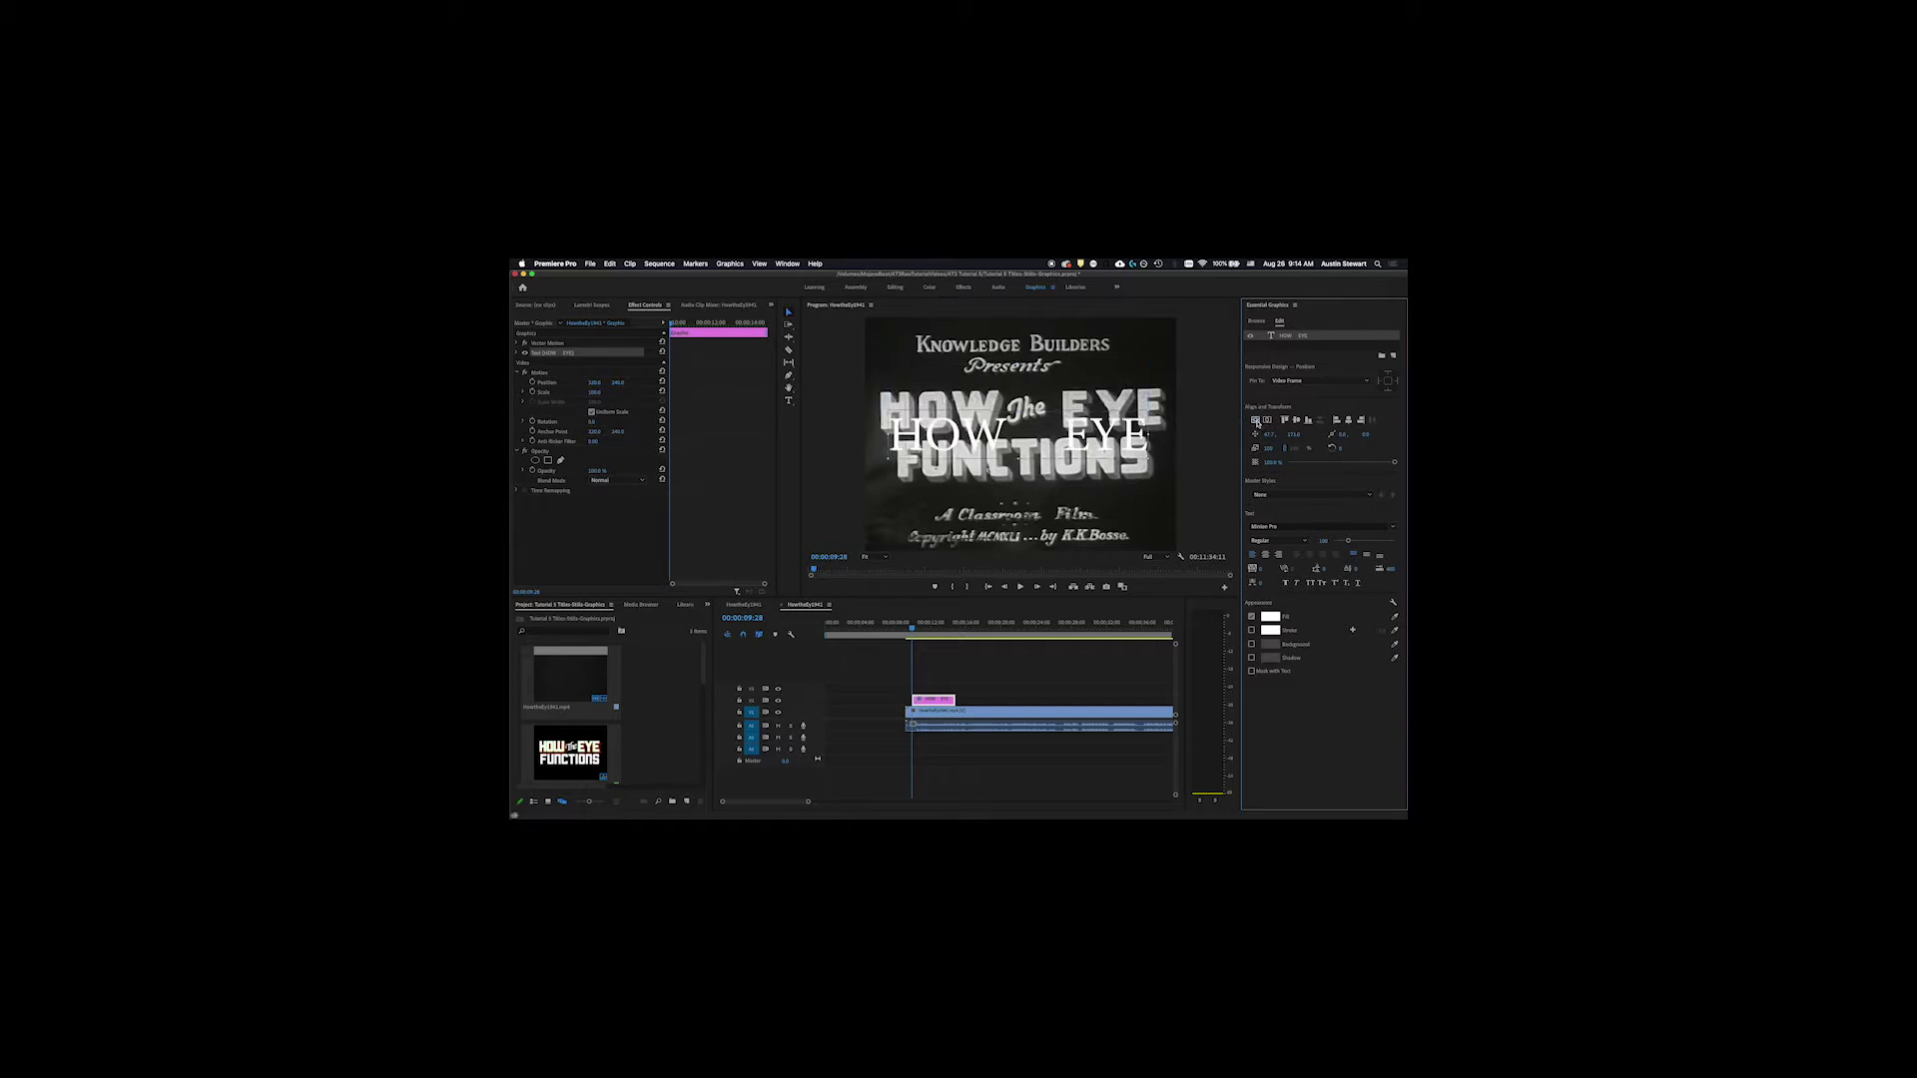
{"action": "left_click", "coordinate": [1268, 421]}
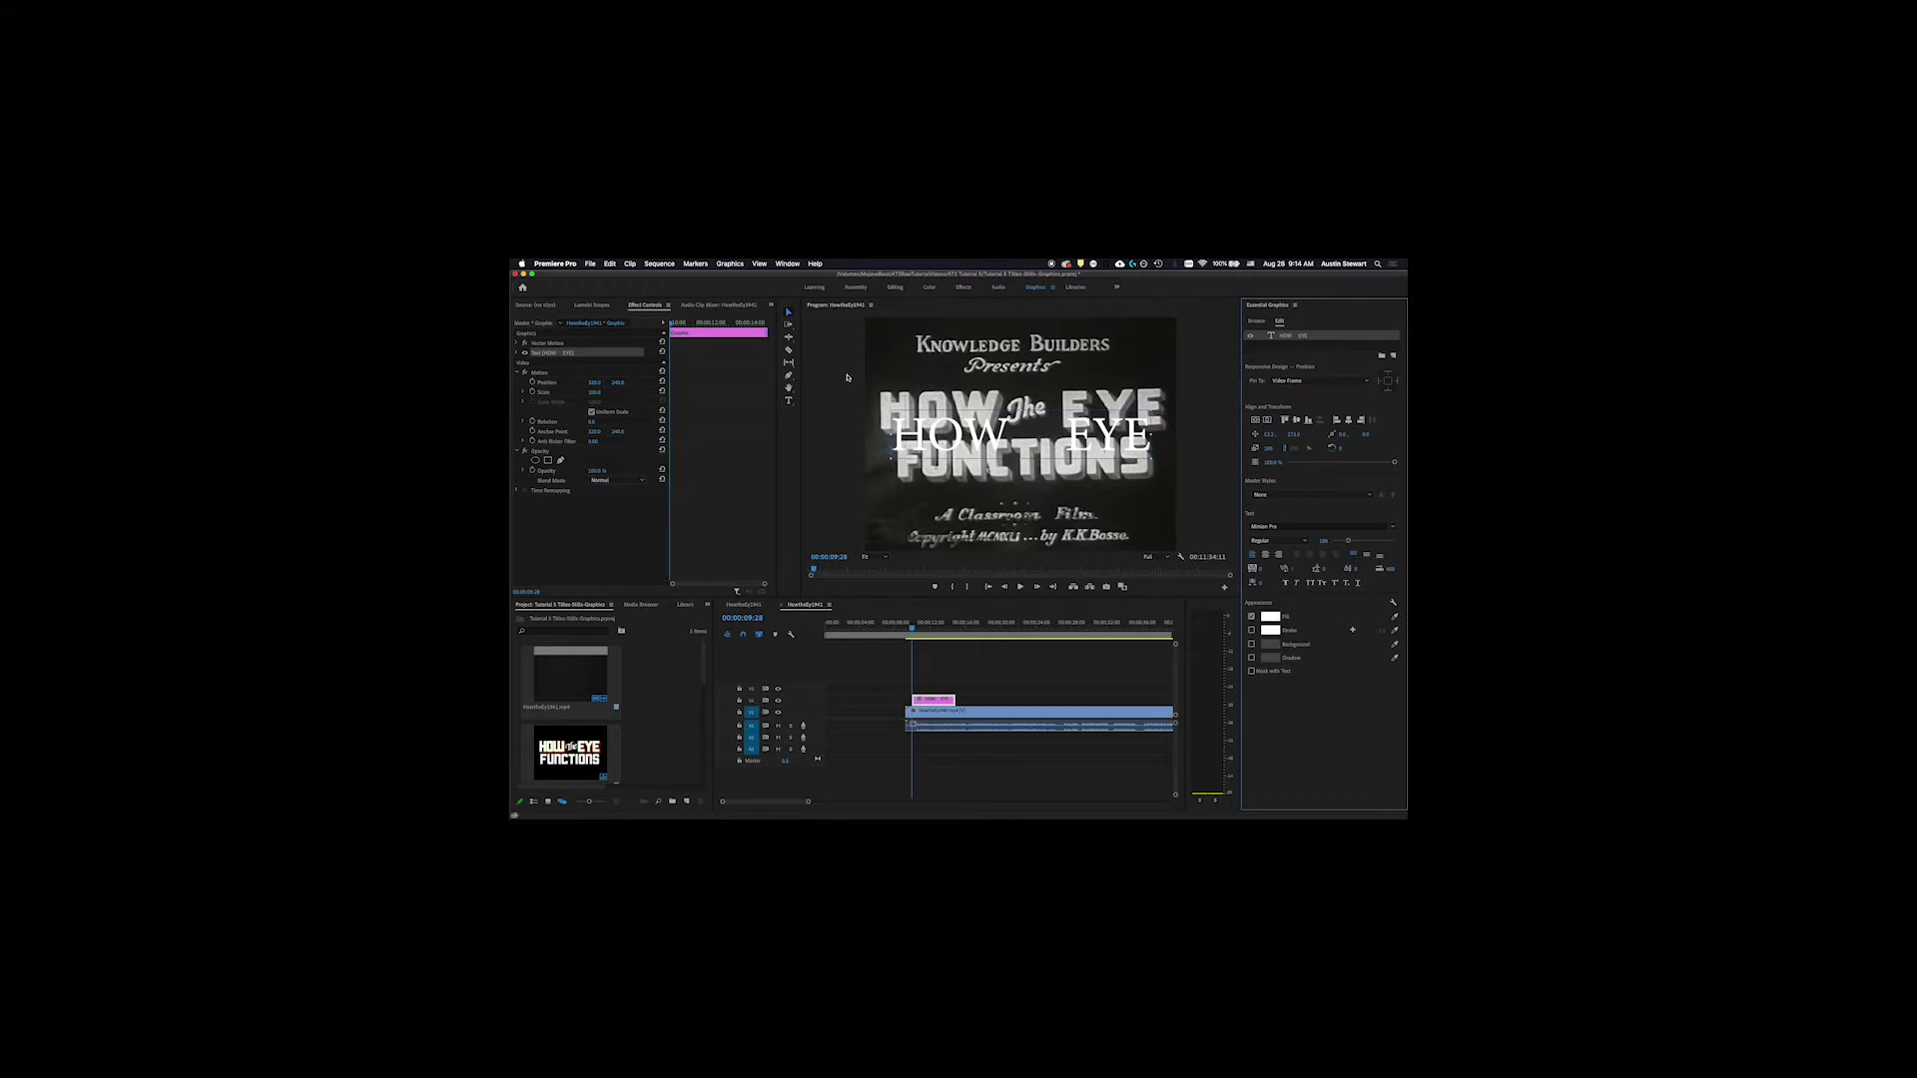
Step: Draw a text box across the upper part of the frame and enter "FUNCTIONS"
{"action": "left_click", "coordinate": [788, 401]}
{"action": "left_click_drag", "start_coordinate": [887, 340], "coordinate": [1144, 394]}
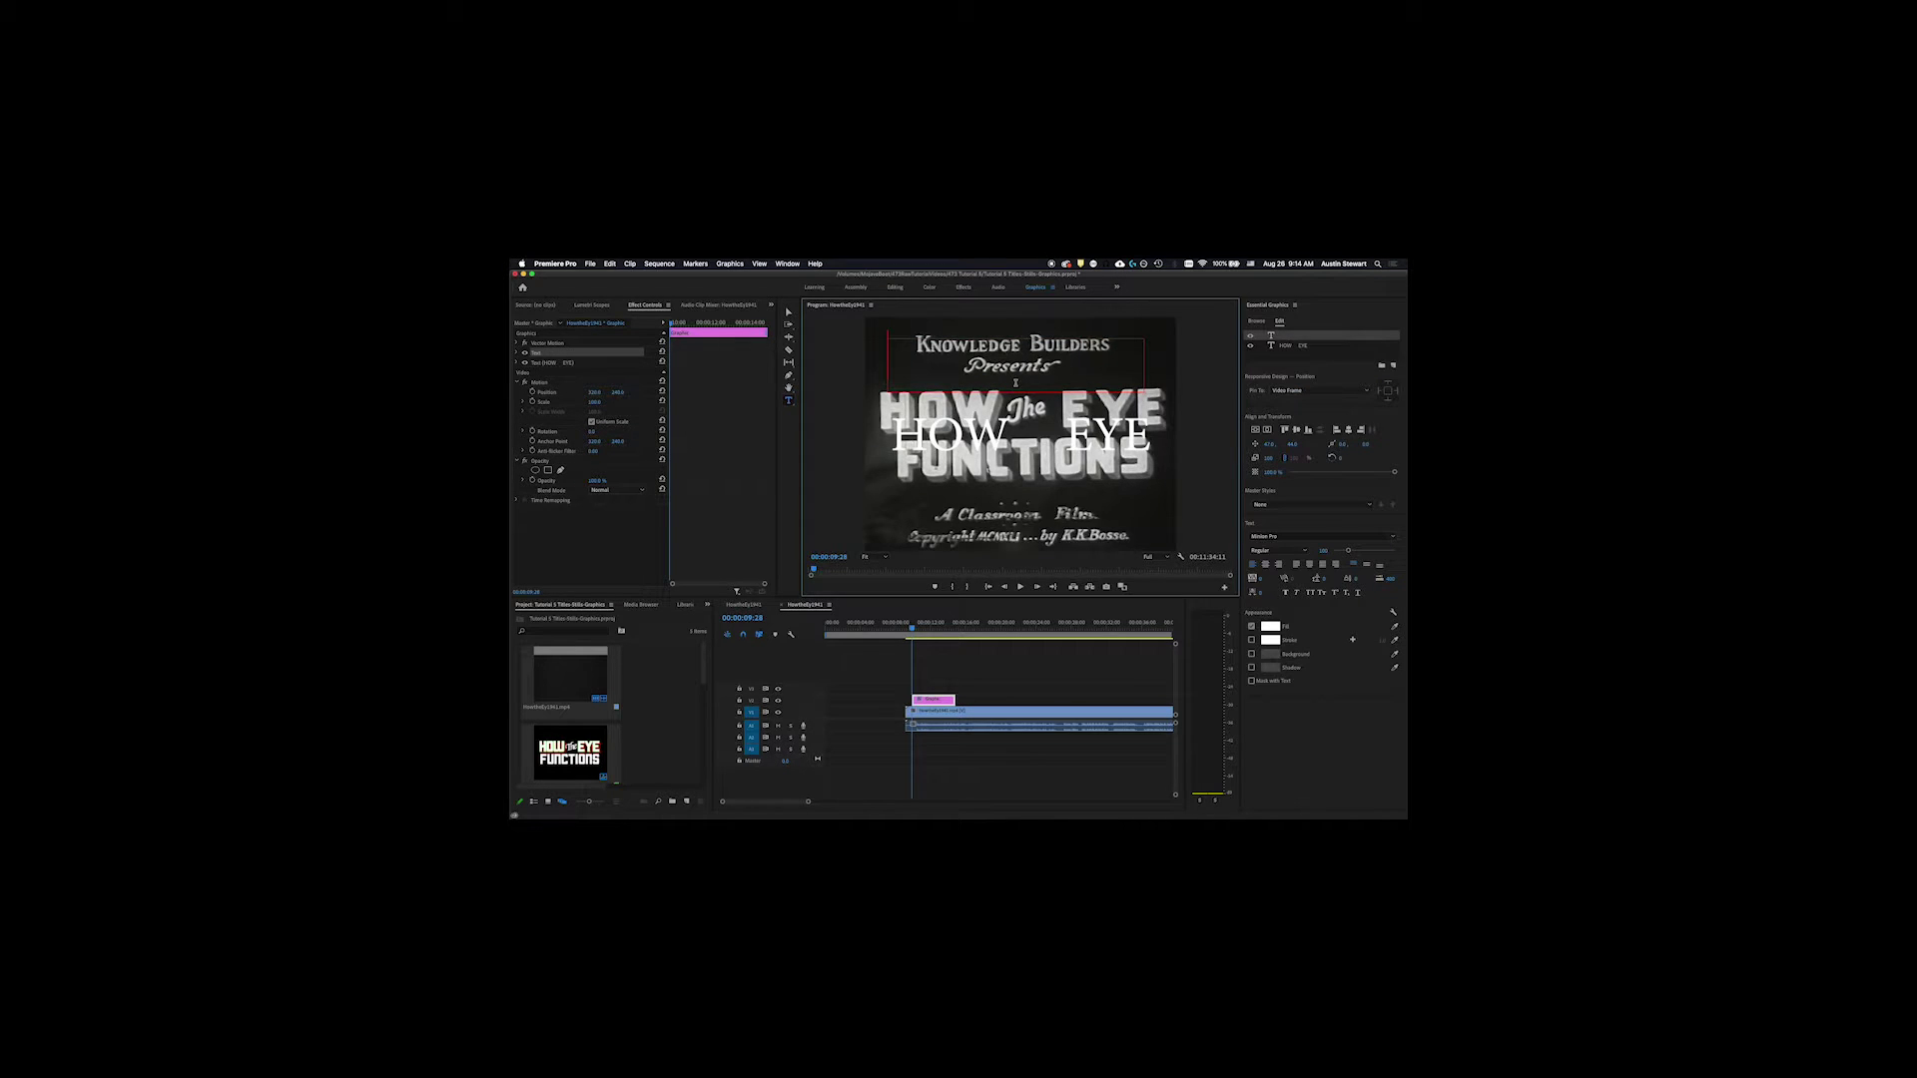
{"action": "type", "text": "FUNCTION"}
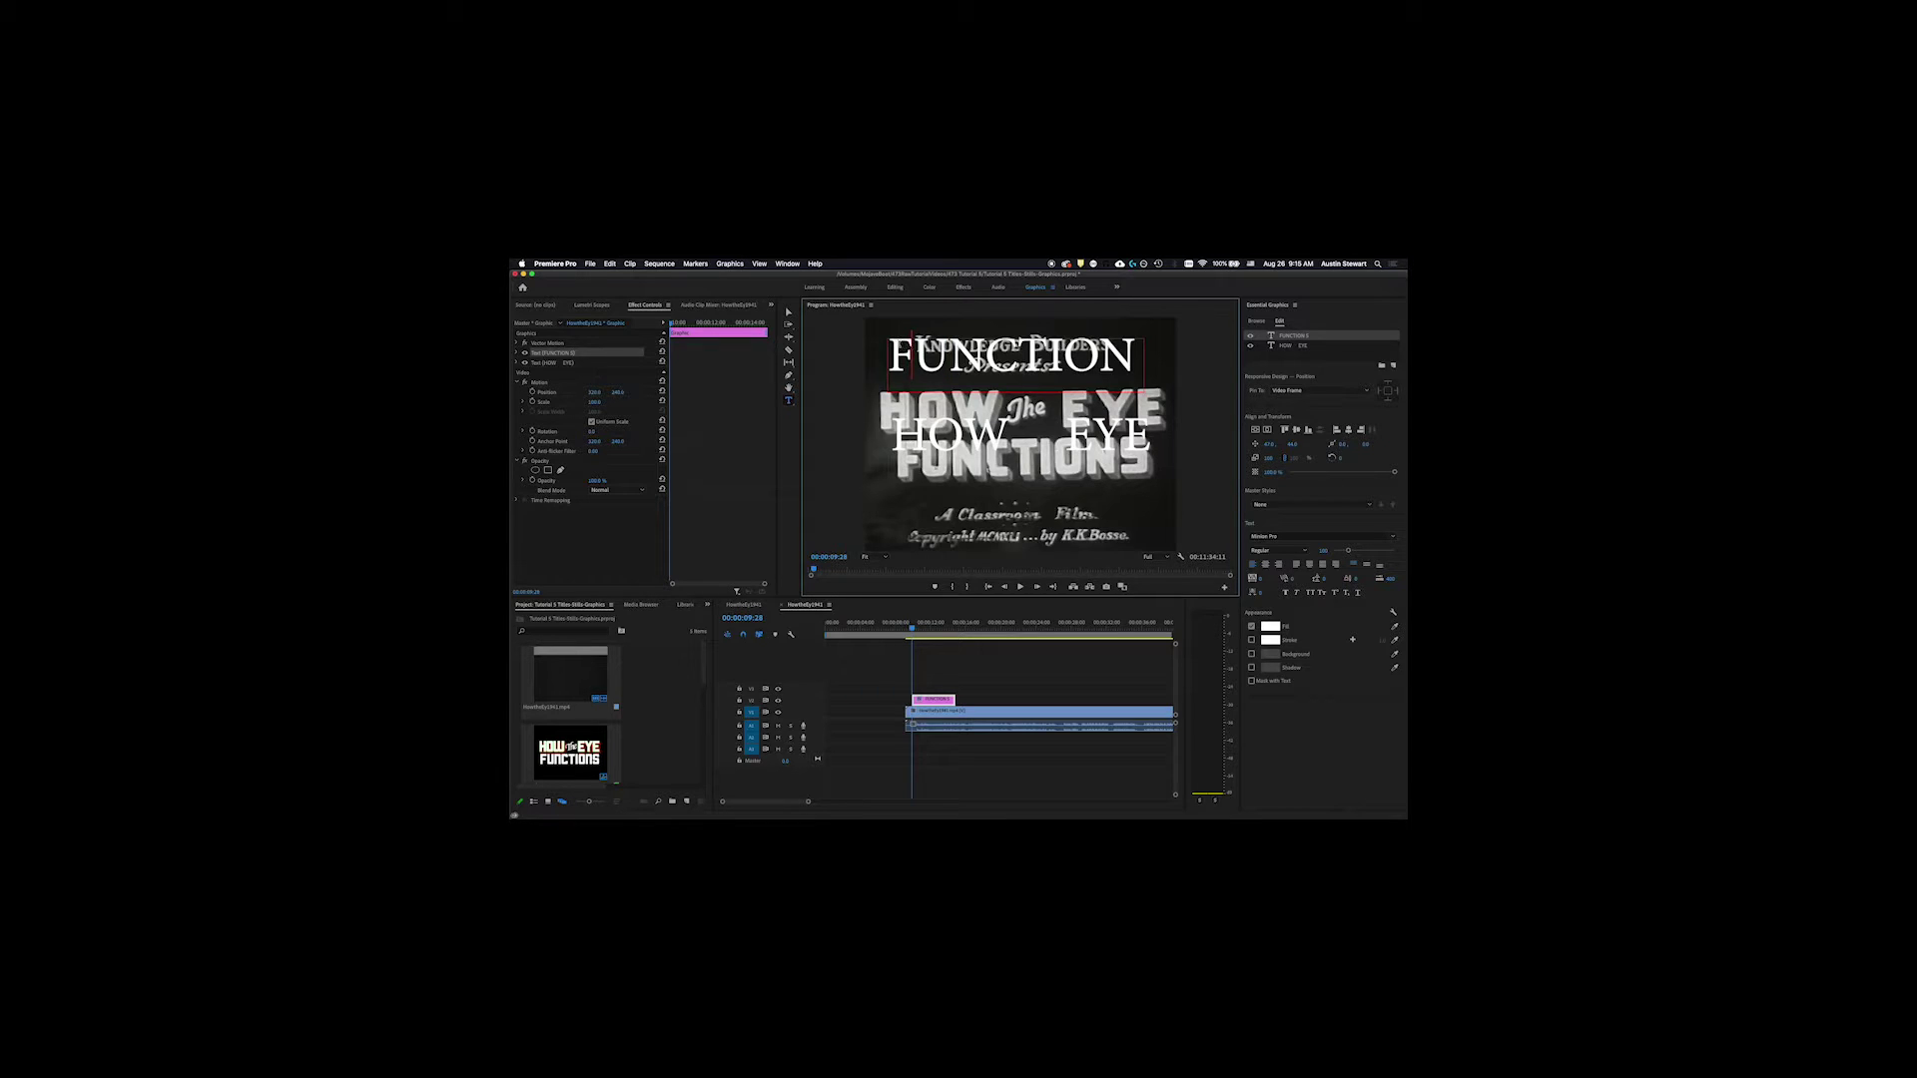
Step: Widen the text box and remove the extra character before the final S so "FUNCTIONS" fits on one line, and return to the Selection tool
{"action": "left_click", "coordinate": [789, 315]}
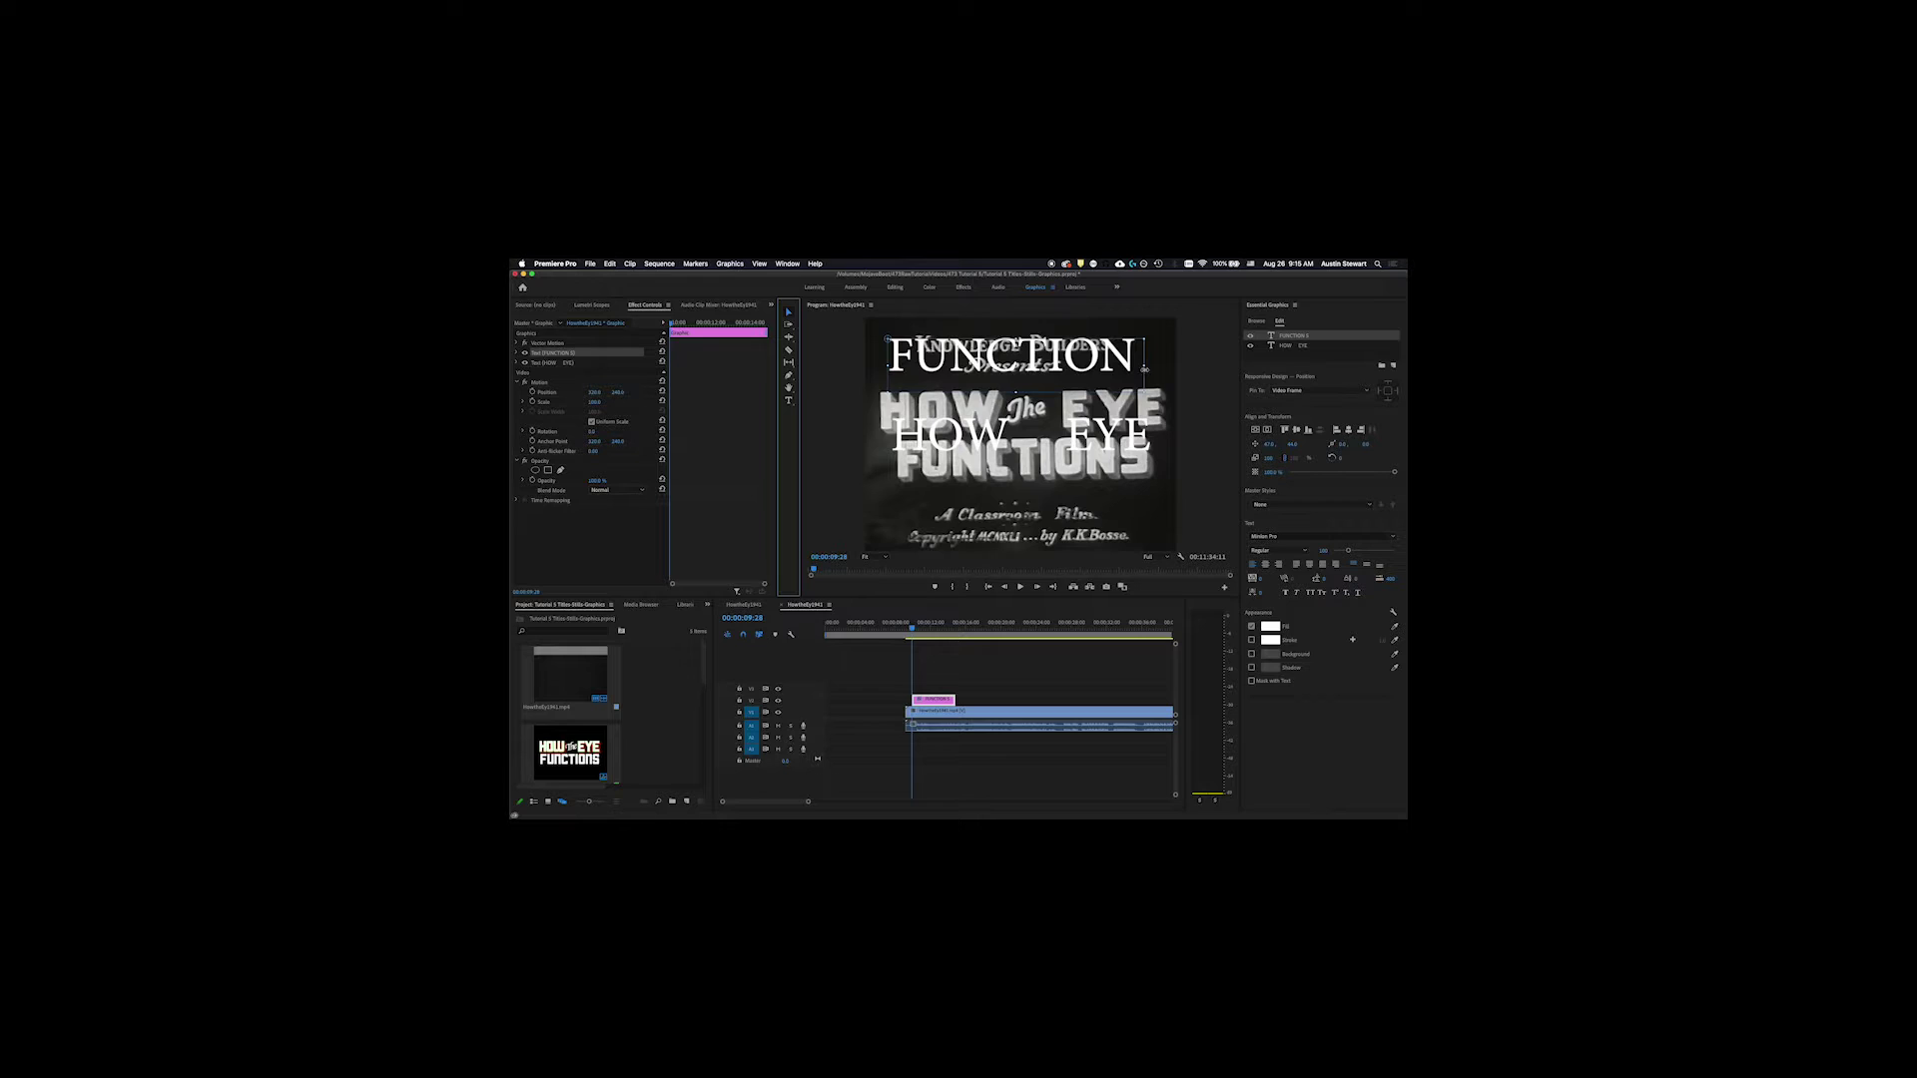
{"action": "left_click_drag", "start_coordinate": [1146, 367], "coordinate": [1175, 367]}
{"action": "double_click", "coordinate": [1148, 358]}
{"action": "key", "text": "BackSpace"}
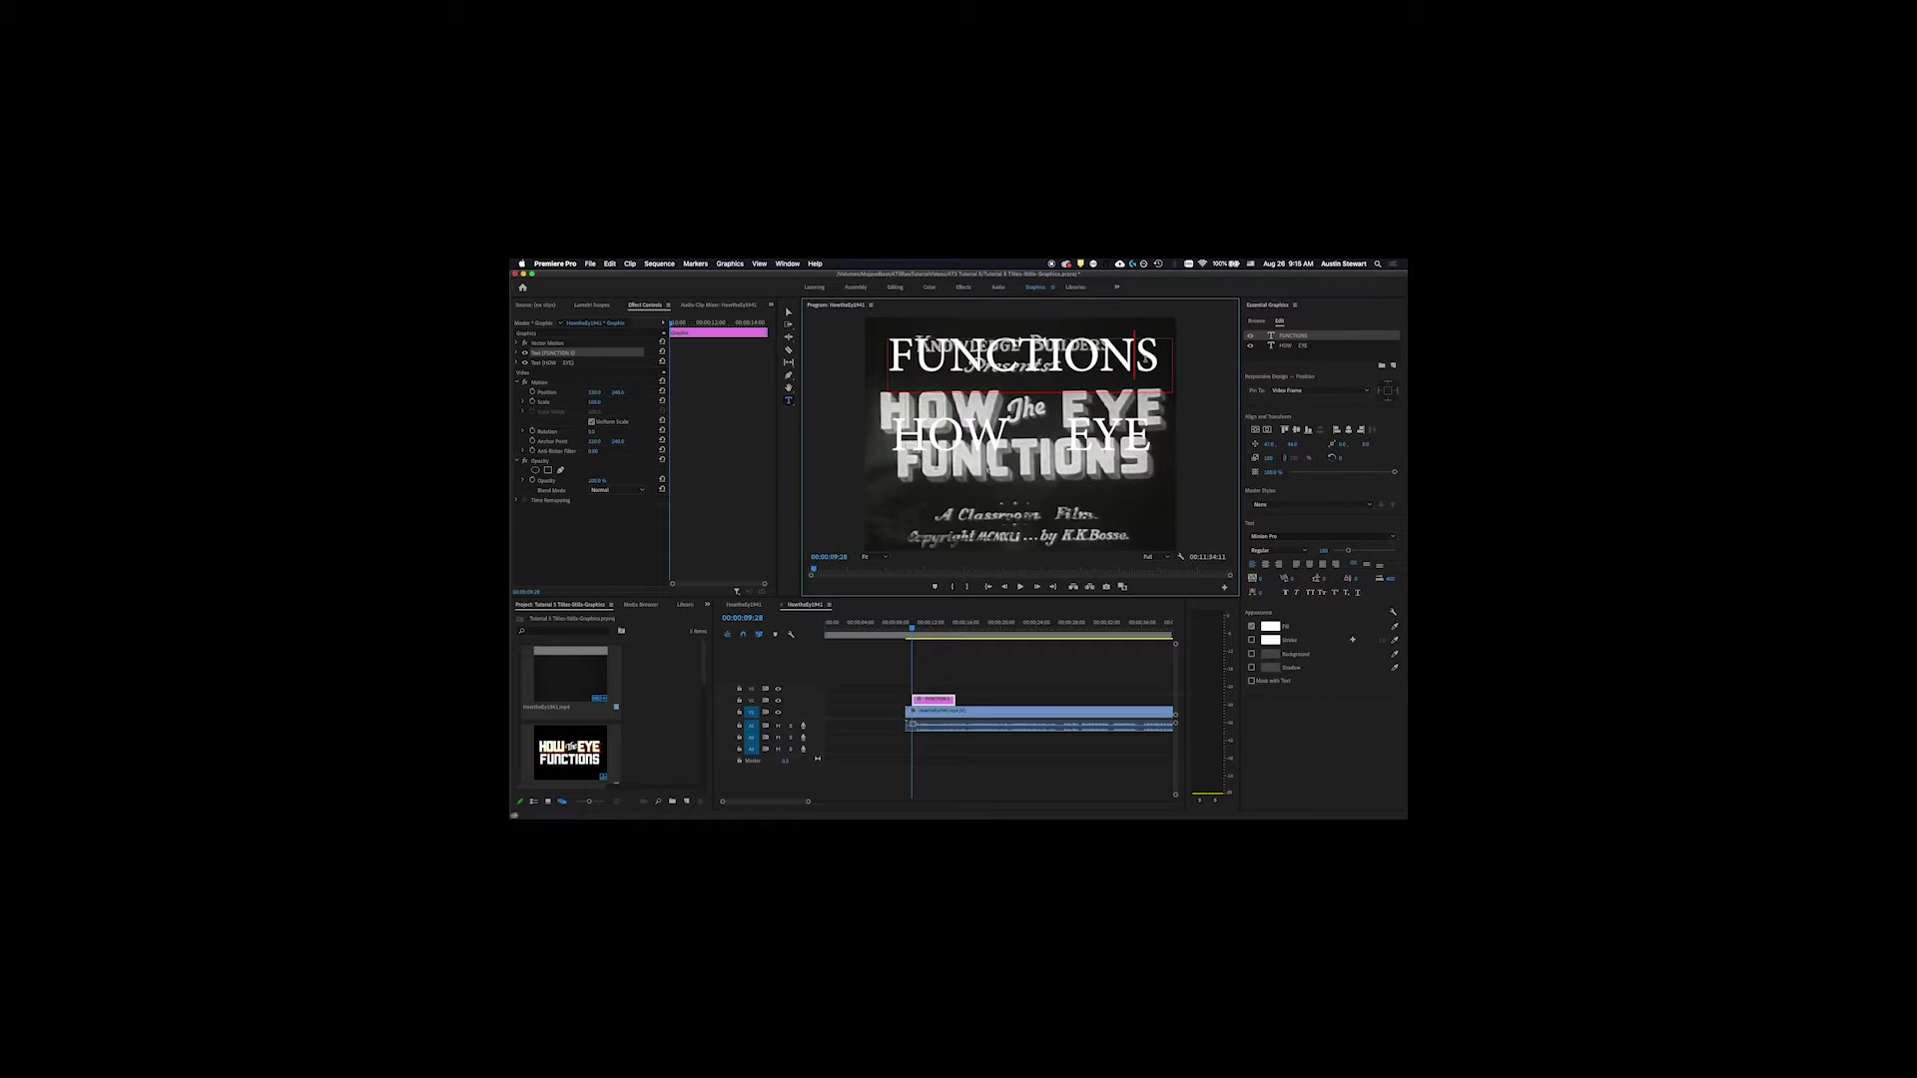
{"action": "left_click", "coordinate": [1203, 360]}
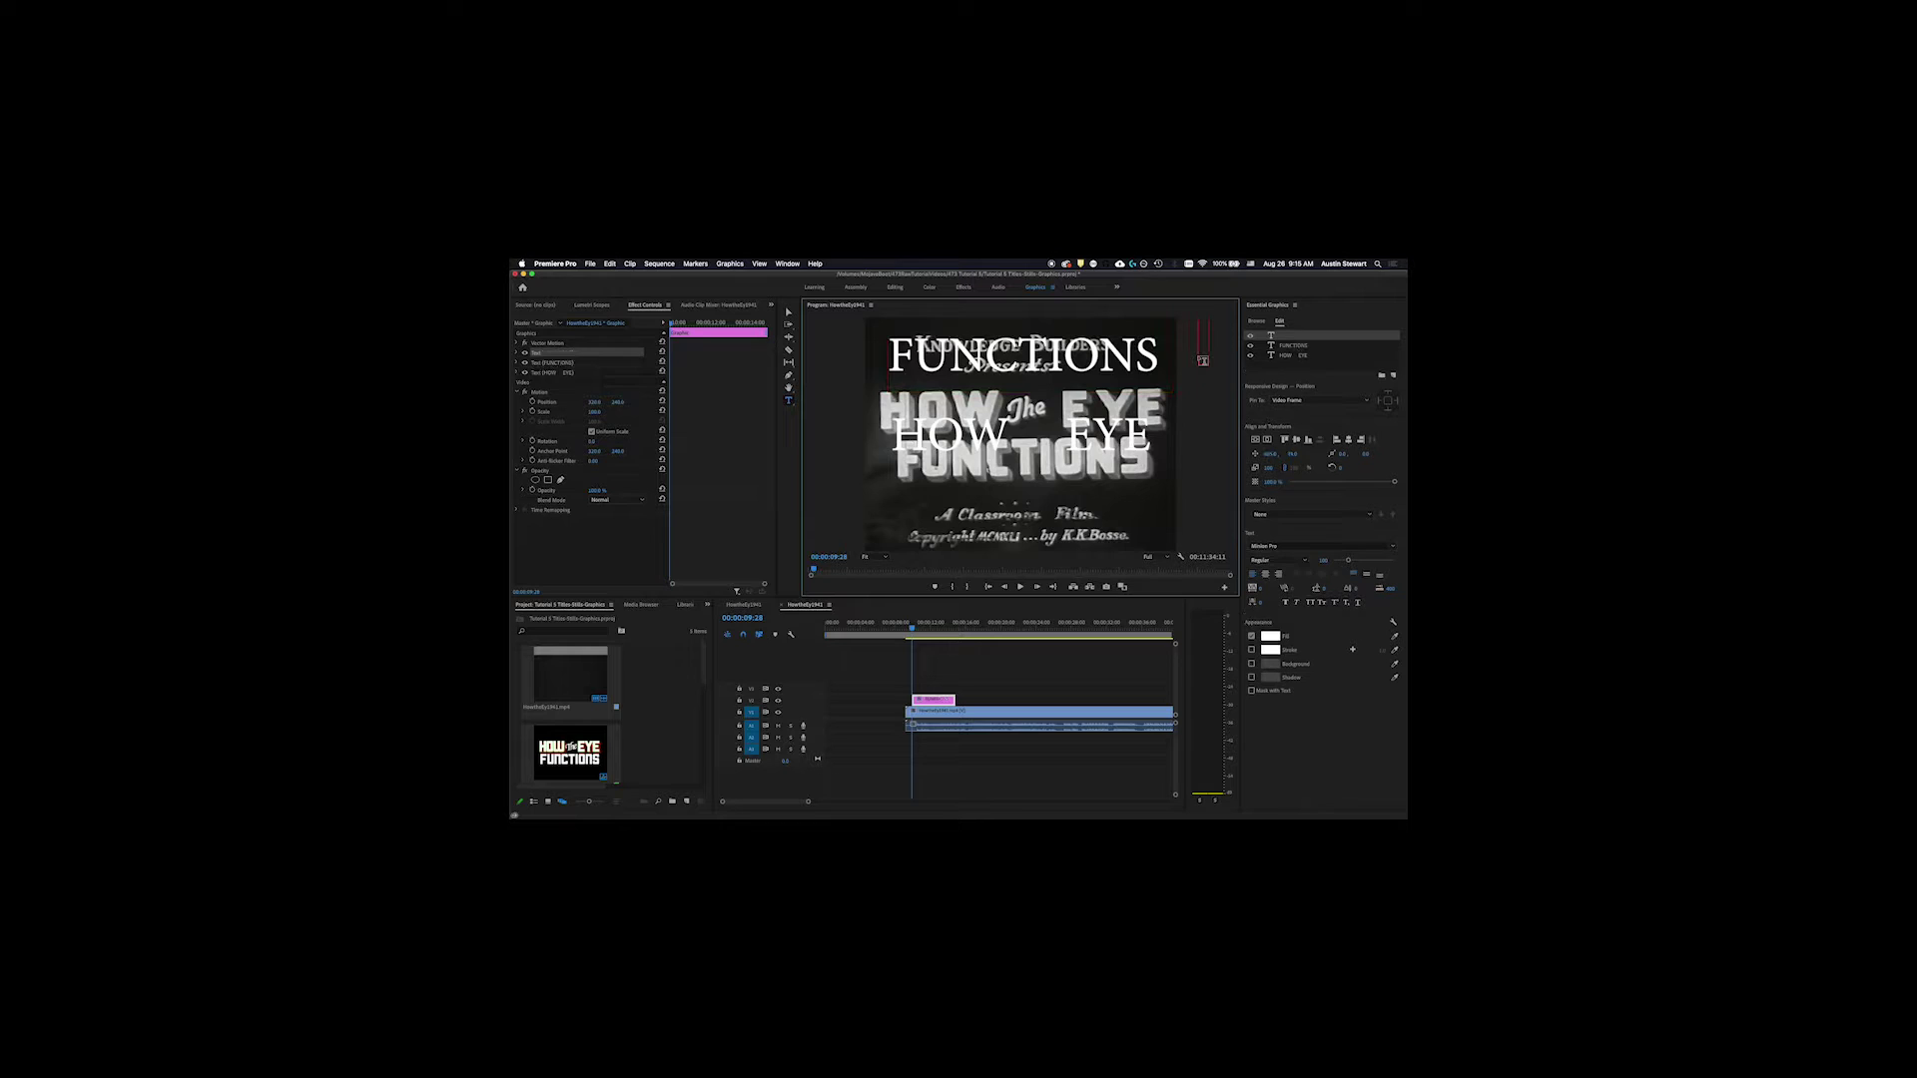
{"action": "key", "text": "Escape"}
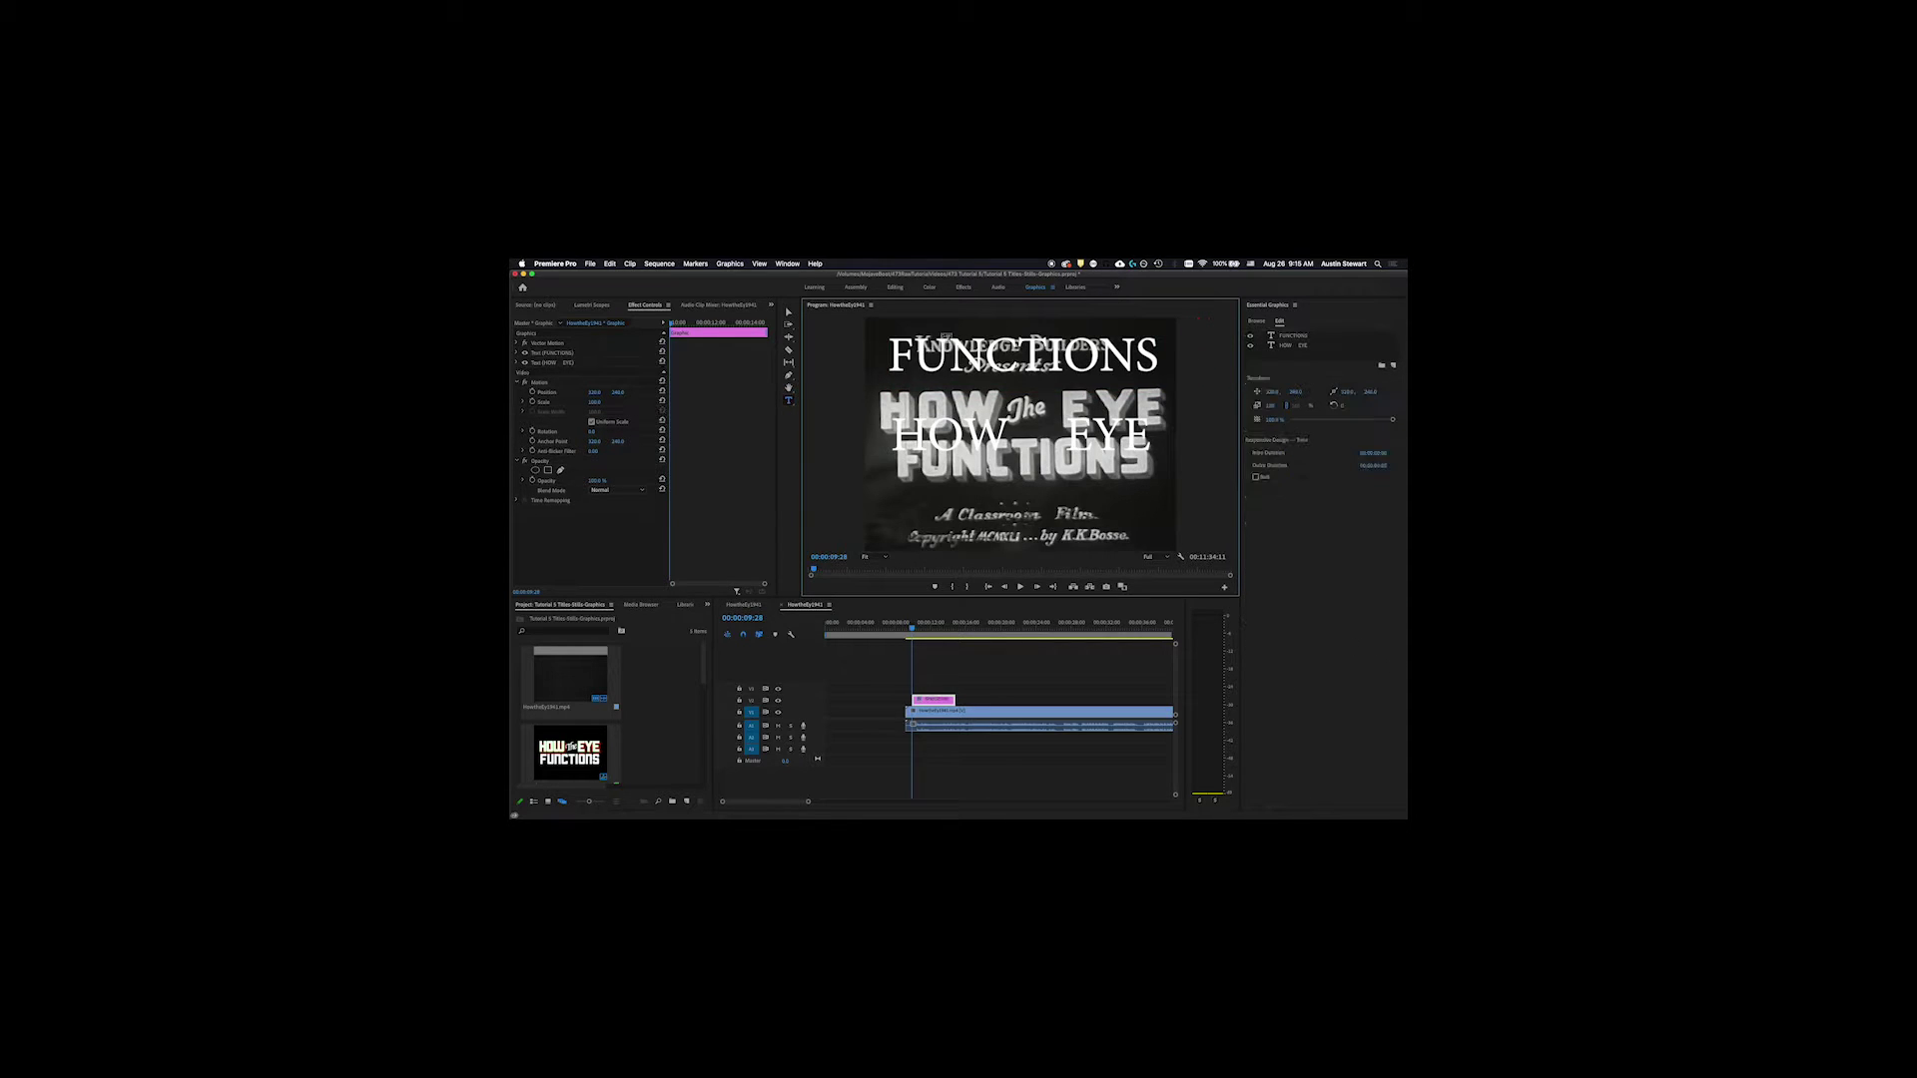
{"action": "left_click", "coordinate": [789, 311]}
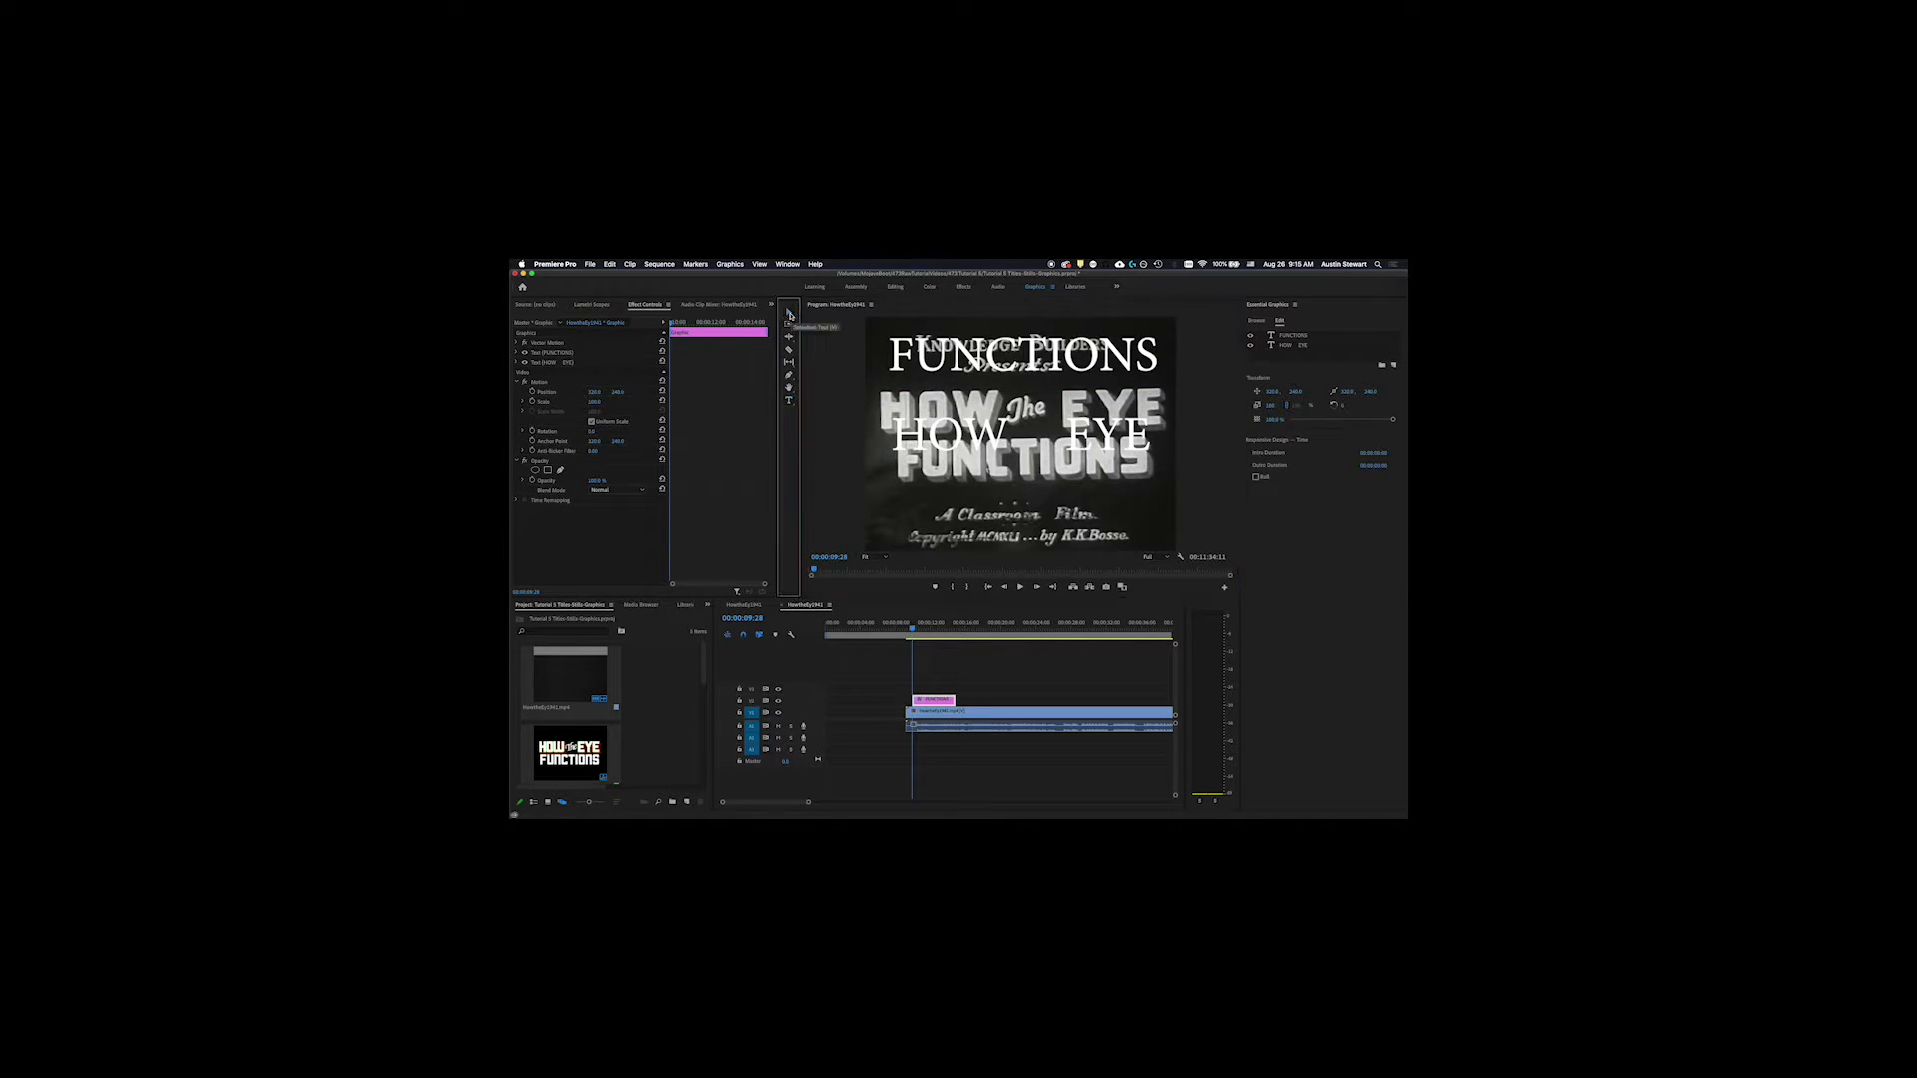
Step: Center the "FUNCTIONS" text vertically in the frame, move it back to the upper part, and center it horizontally
{"action": "left_click", "coordinate": [1038, 354]}
{"action": "mouse_move", "coordinate": [1039, 354]}
{"action": "left_mouse_down"}
{"action": "mouse_move", "coordinate": [1064, 362]}
{"action": "mouse_move", "coordinate": [1065, 409]}
{"action": "mouse_move", "coordinate": [1064, 359]}
{"action": "left_mouse_up"}
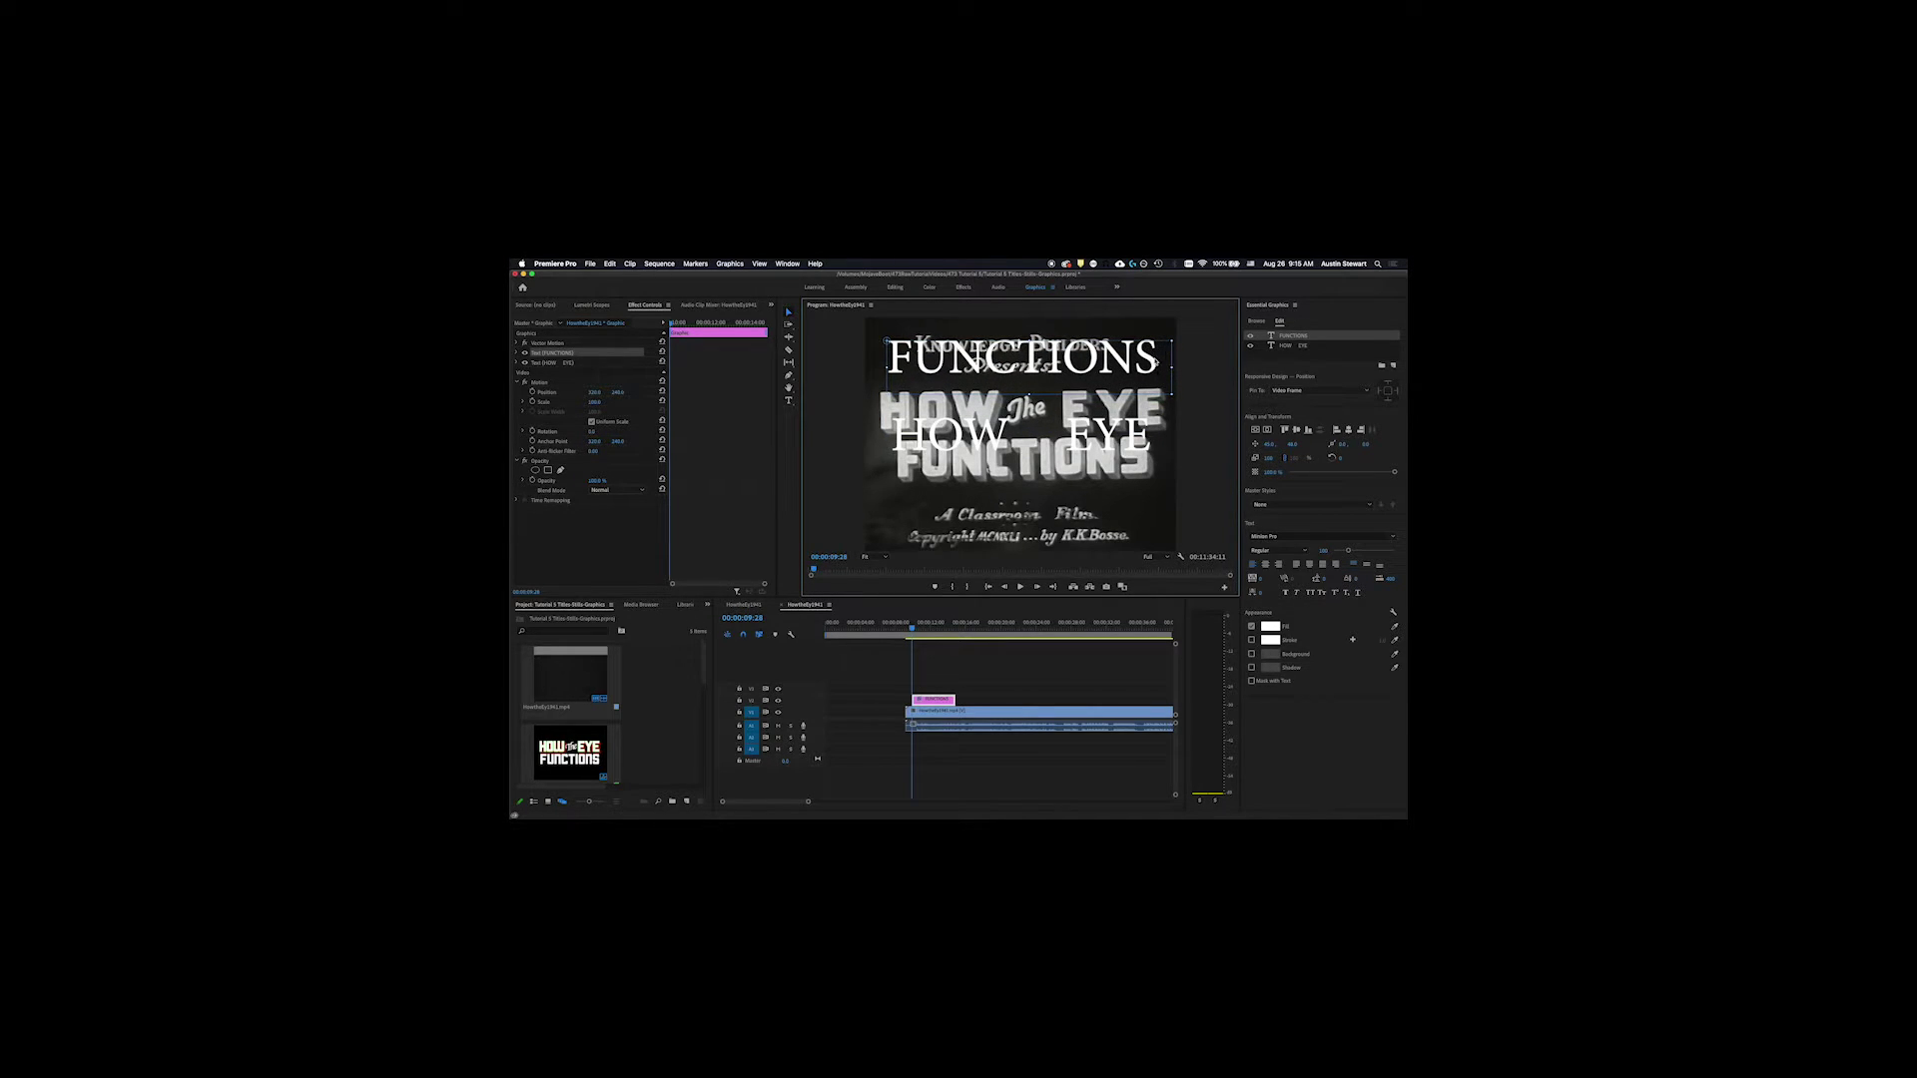
{"action": "left_click", "coordinate": [1255, 430]}
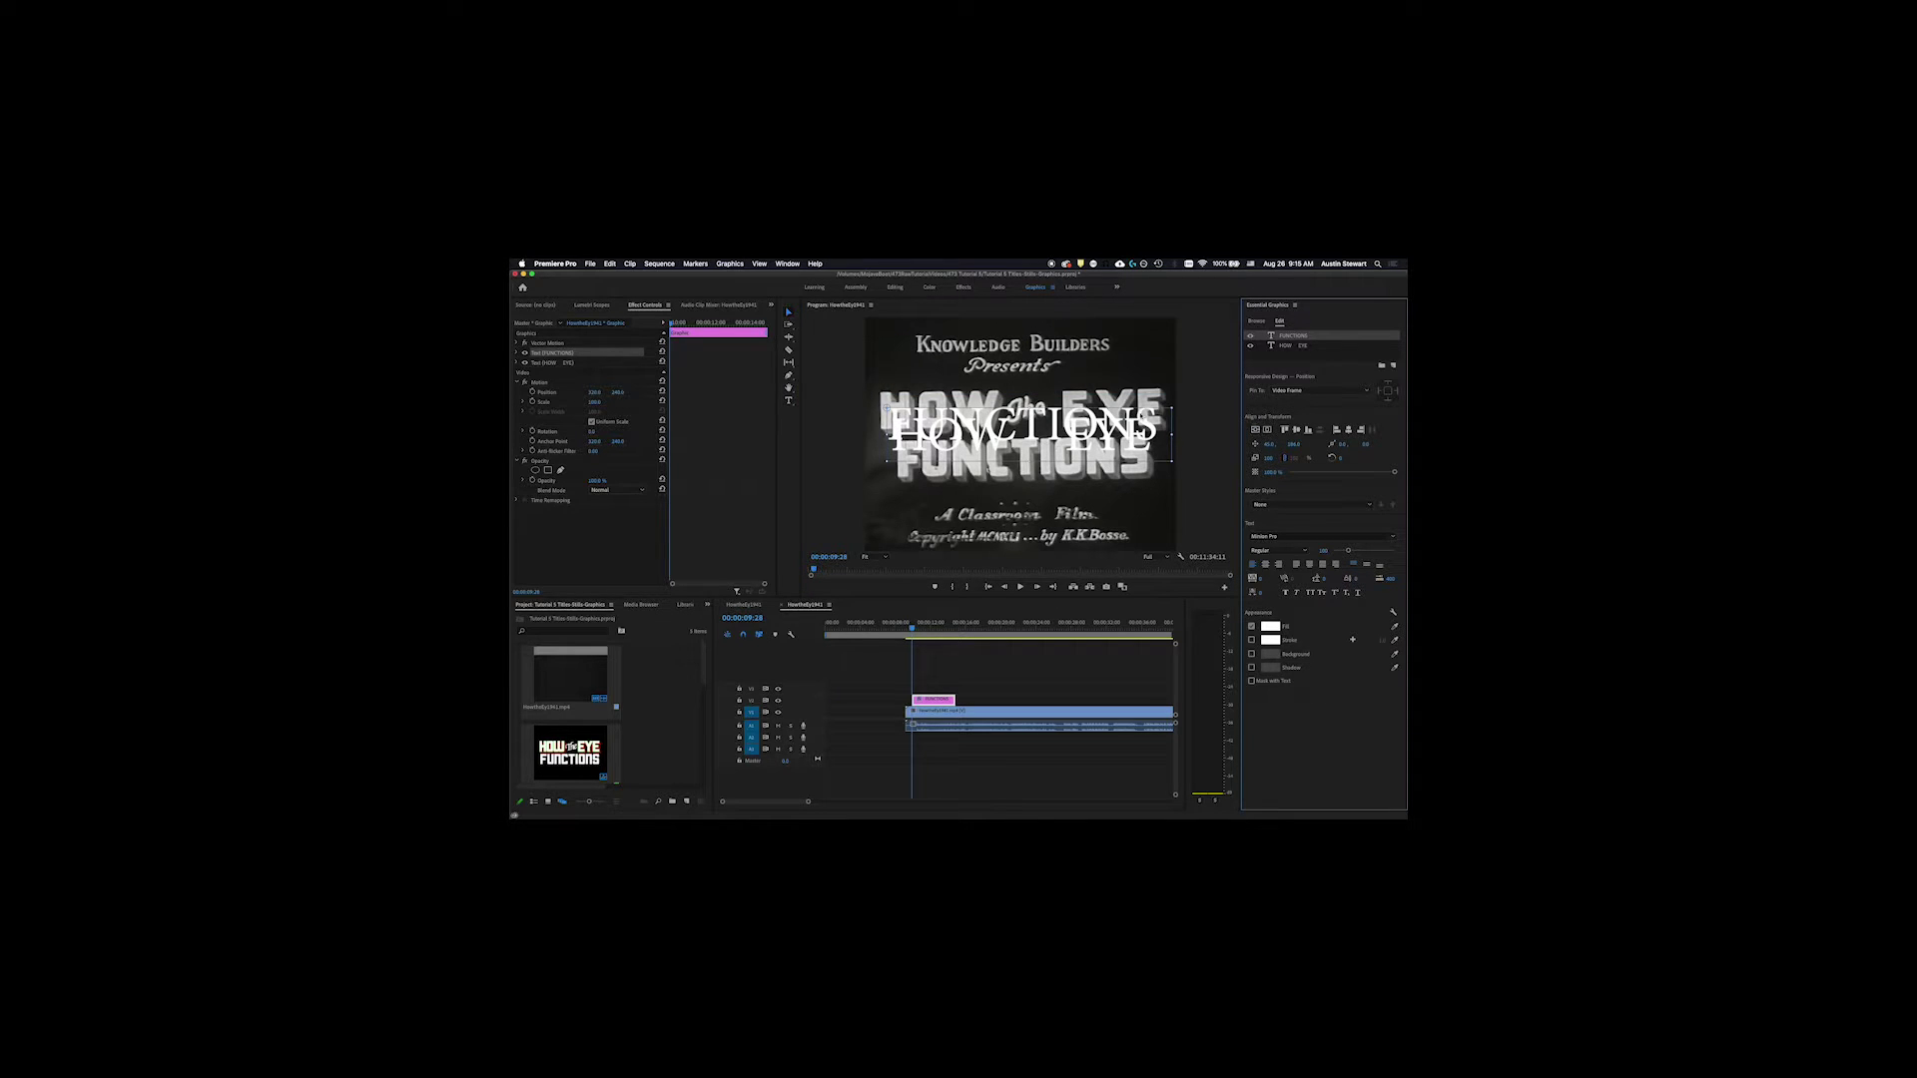
{"action": "left_click_drag", "start_coordinate": [1090, 413], "coordinate": [1088, 352]}
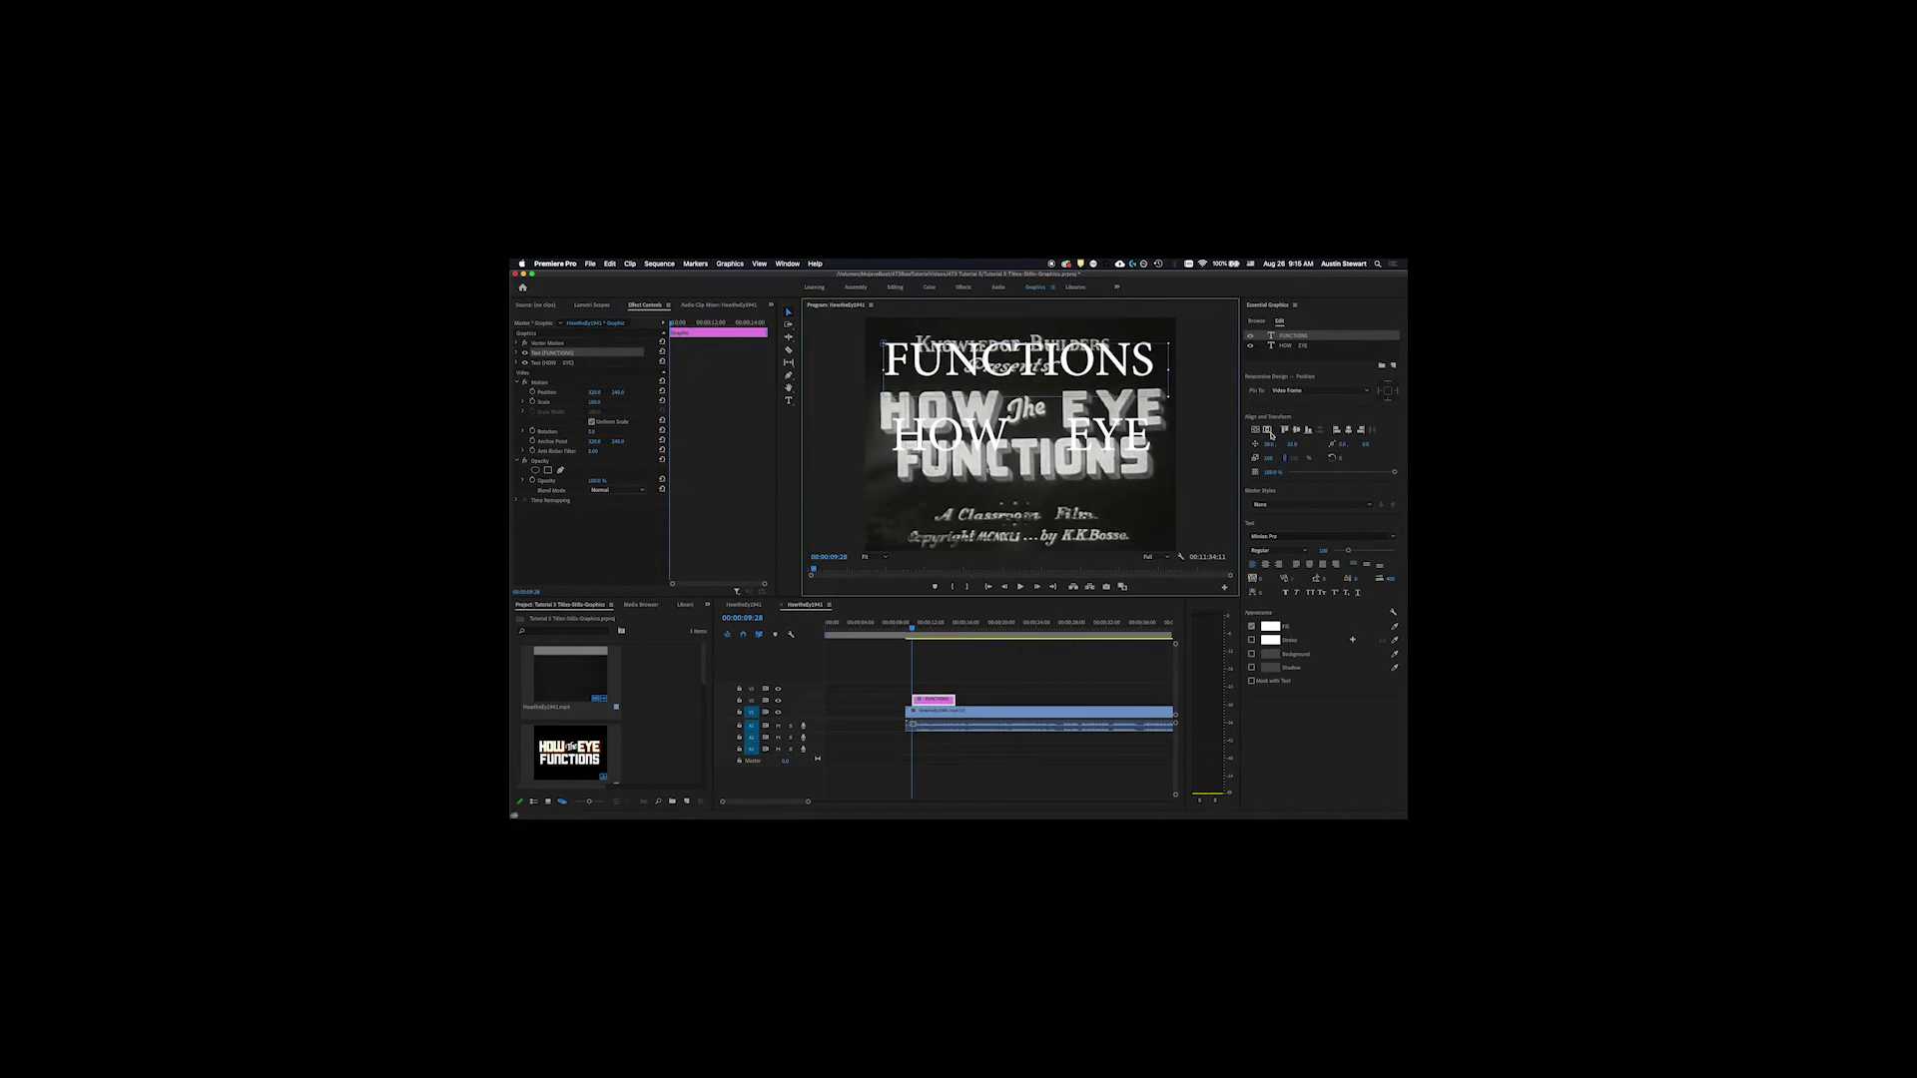
{"action": "left_click", "coordinate": [1269, 430]}
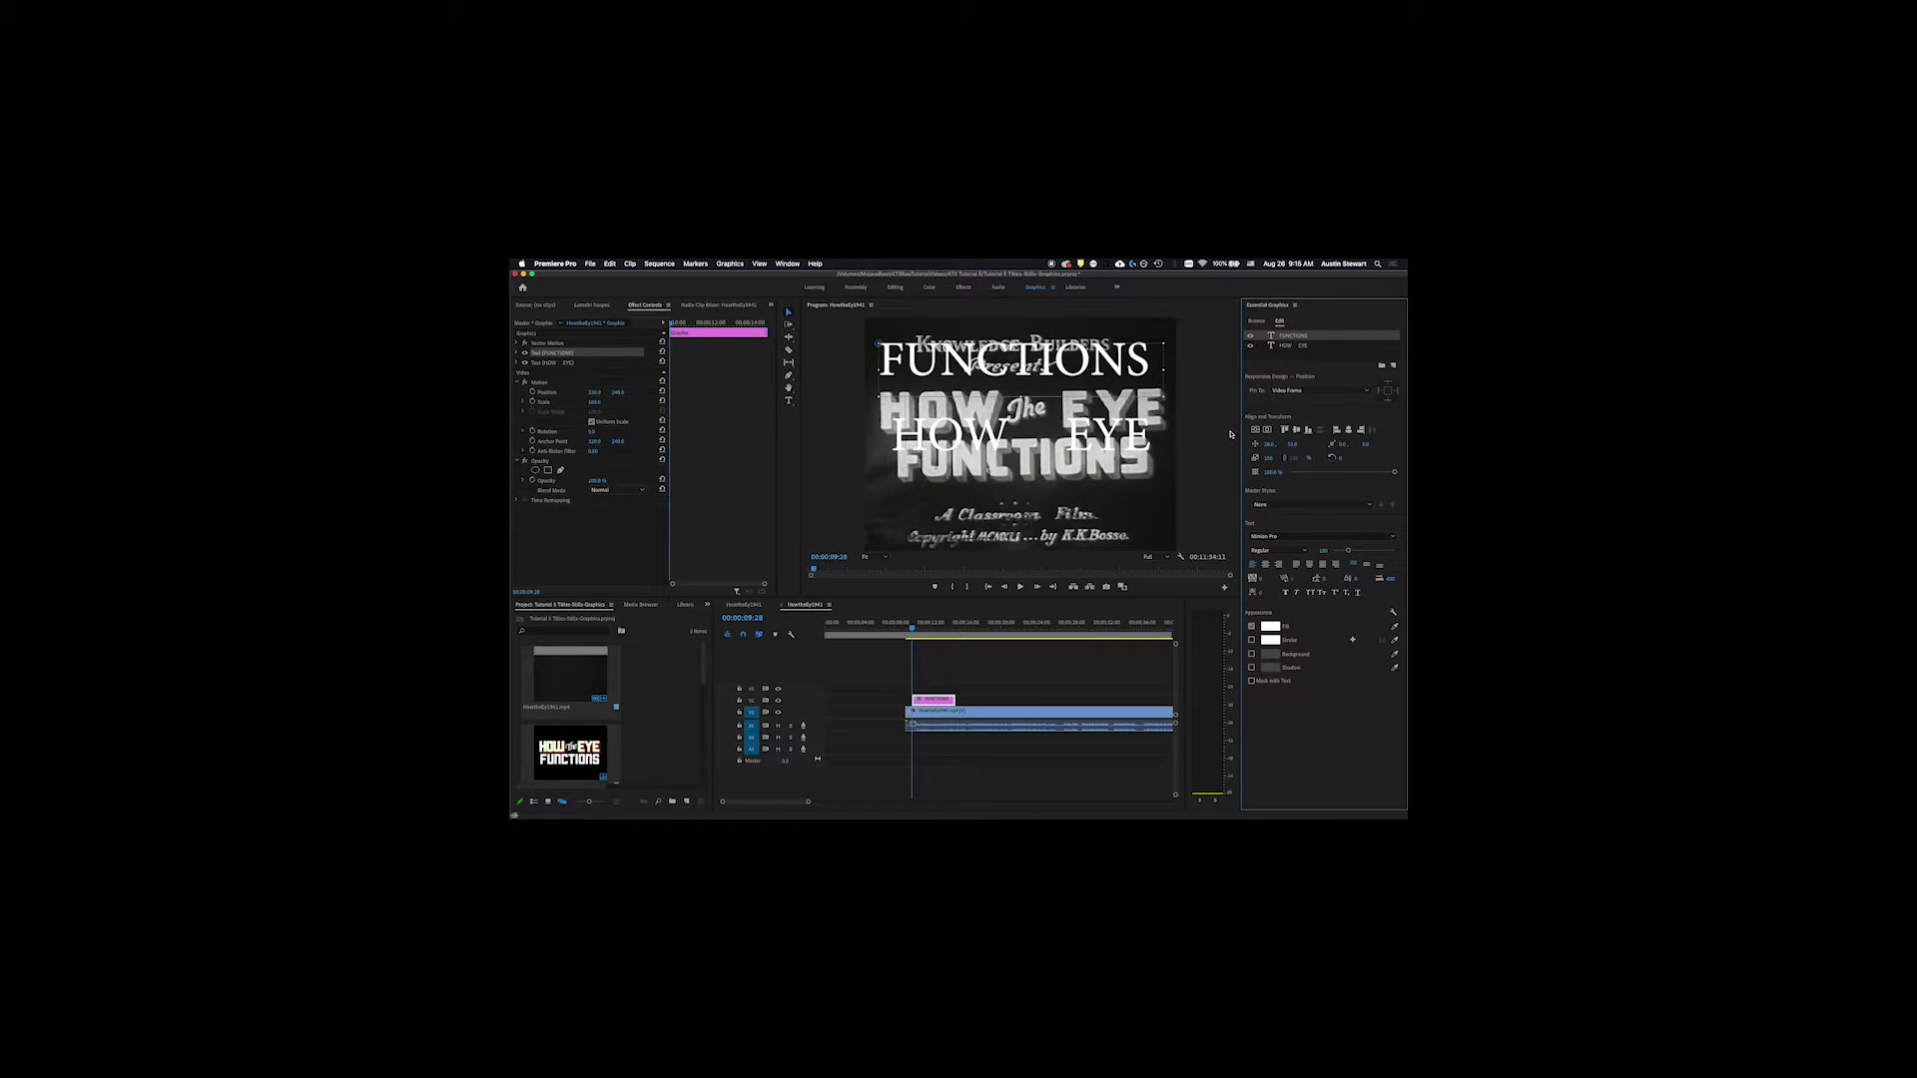
Step: Tighten the "FUNCTIONS" text box around its lettering and center it horizontally in the frame again
{"action": "left_click", "coordinate": [1160, 370]}
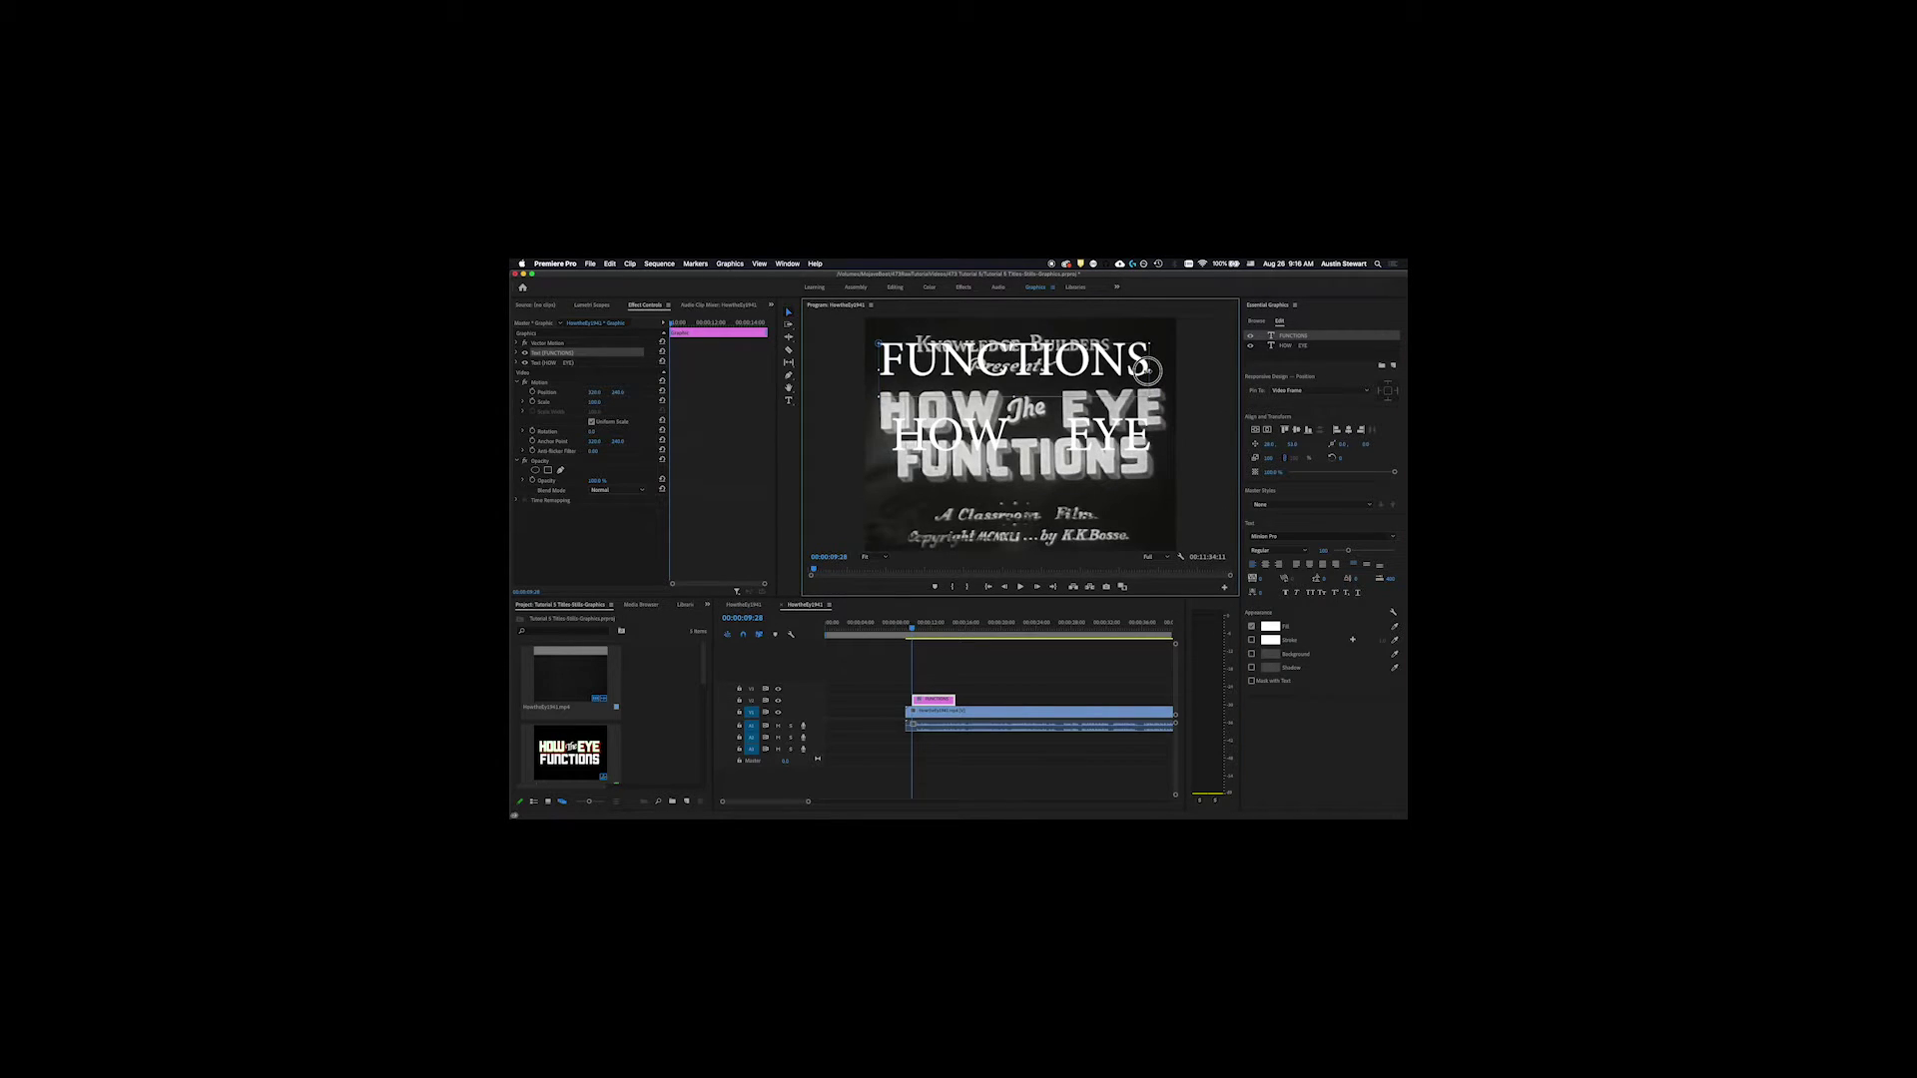
{"action": "left_click", "coordinate": [1012, 380]}
{"action": "key", "text": "BackSpace"}
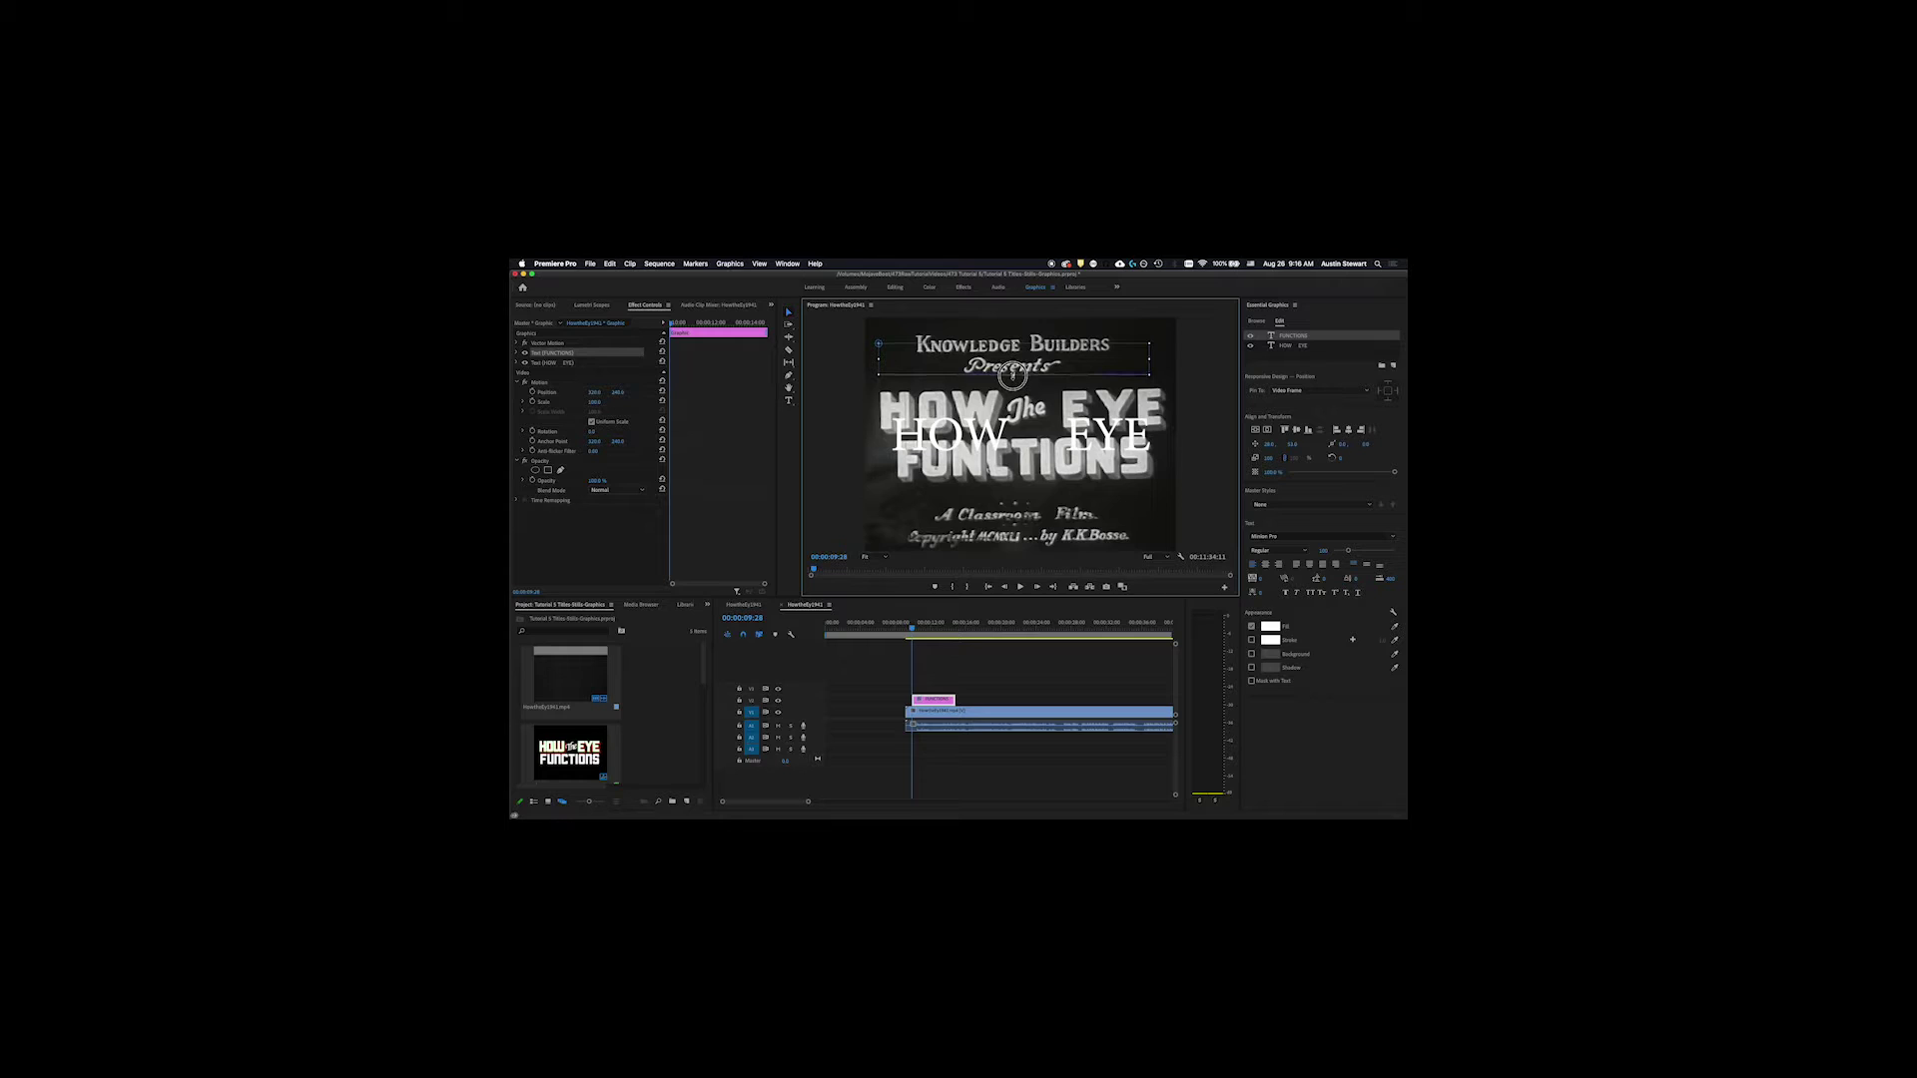
{"action": "key", "text": "super+z"}
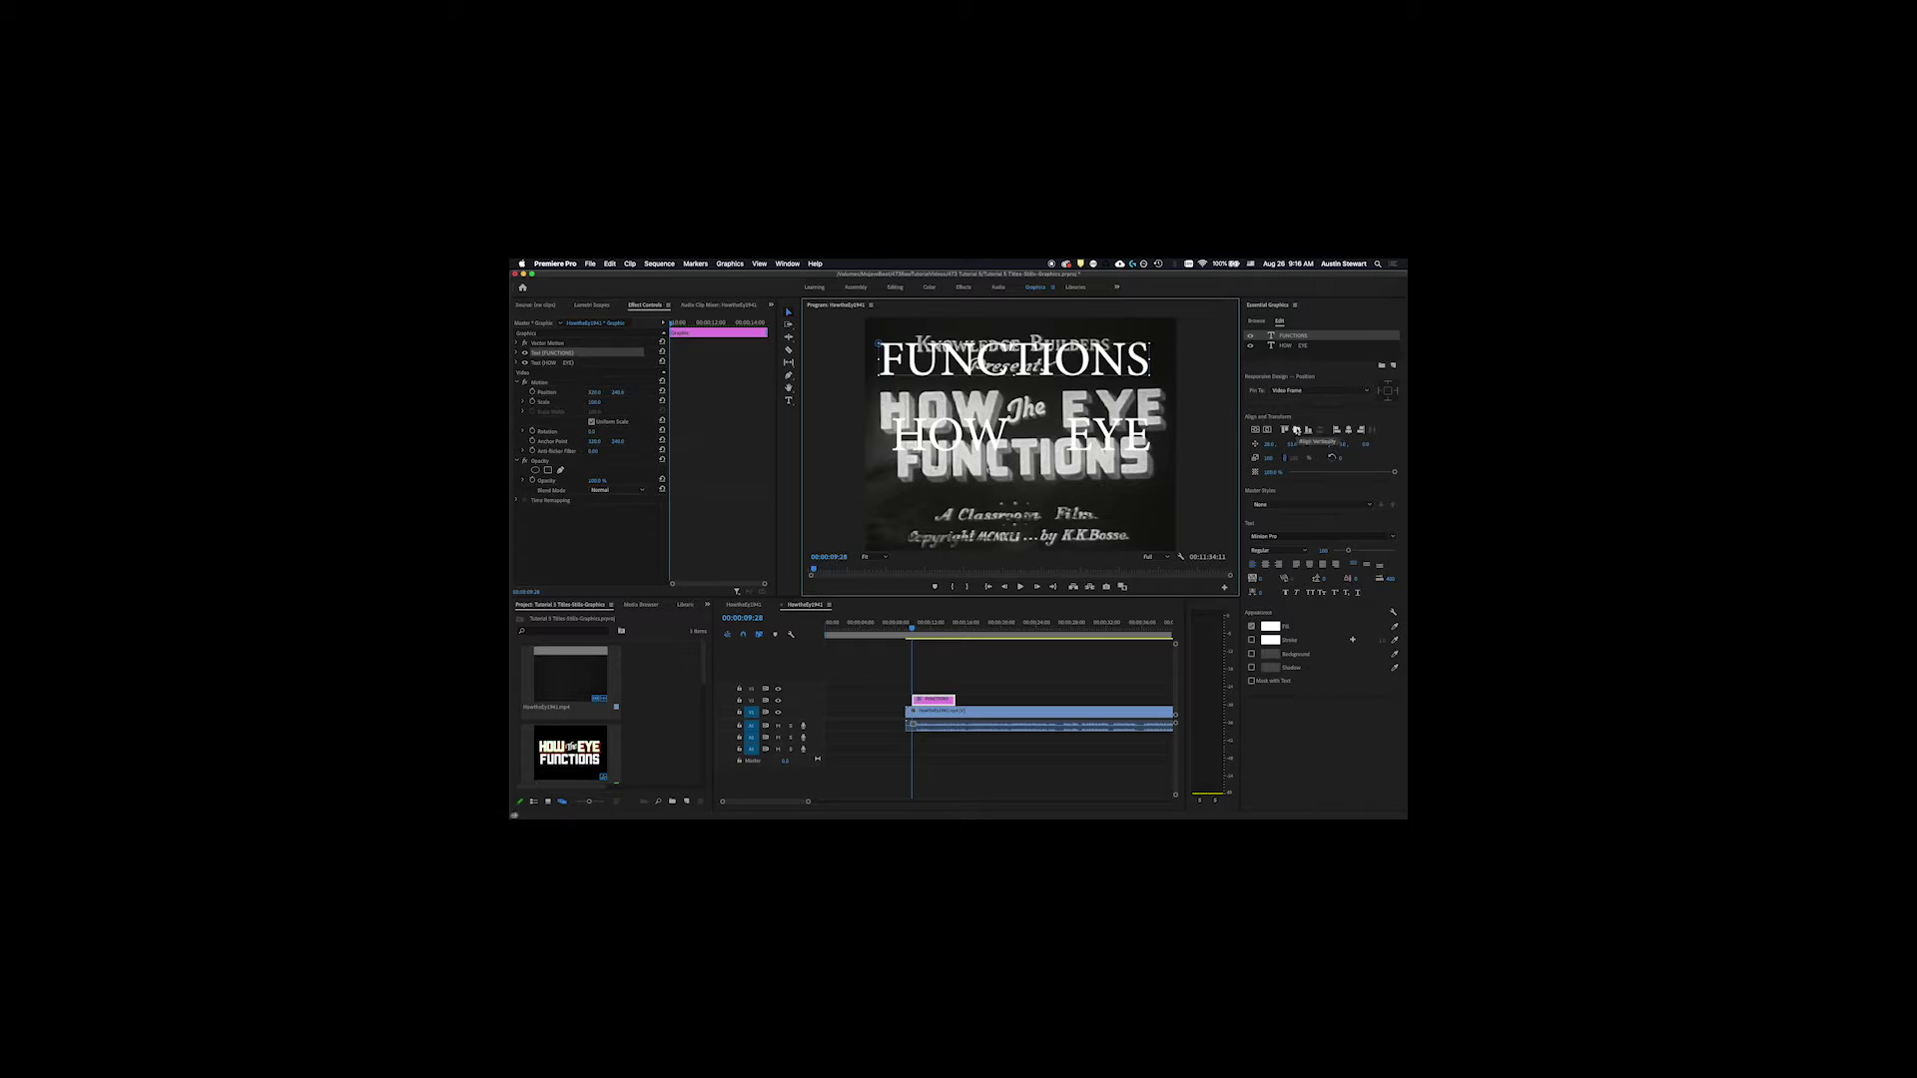
{"action": "left_click", "coordinate": [1348, 432]}
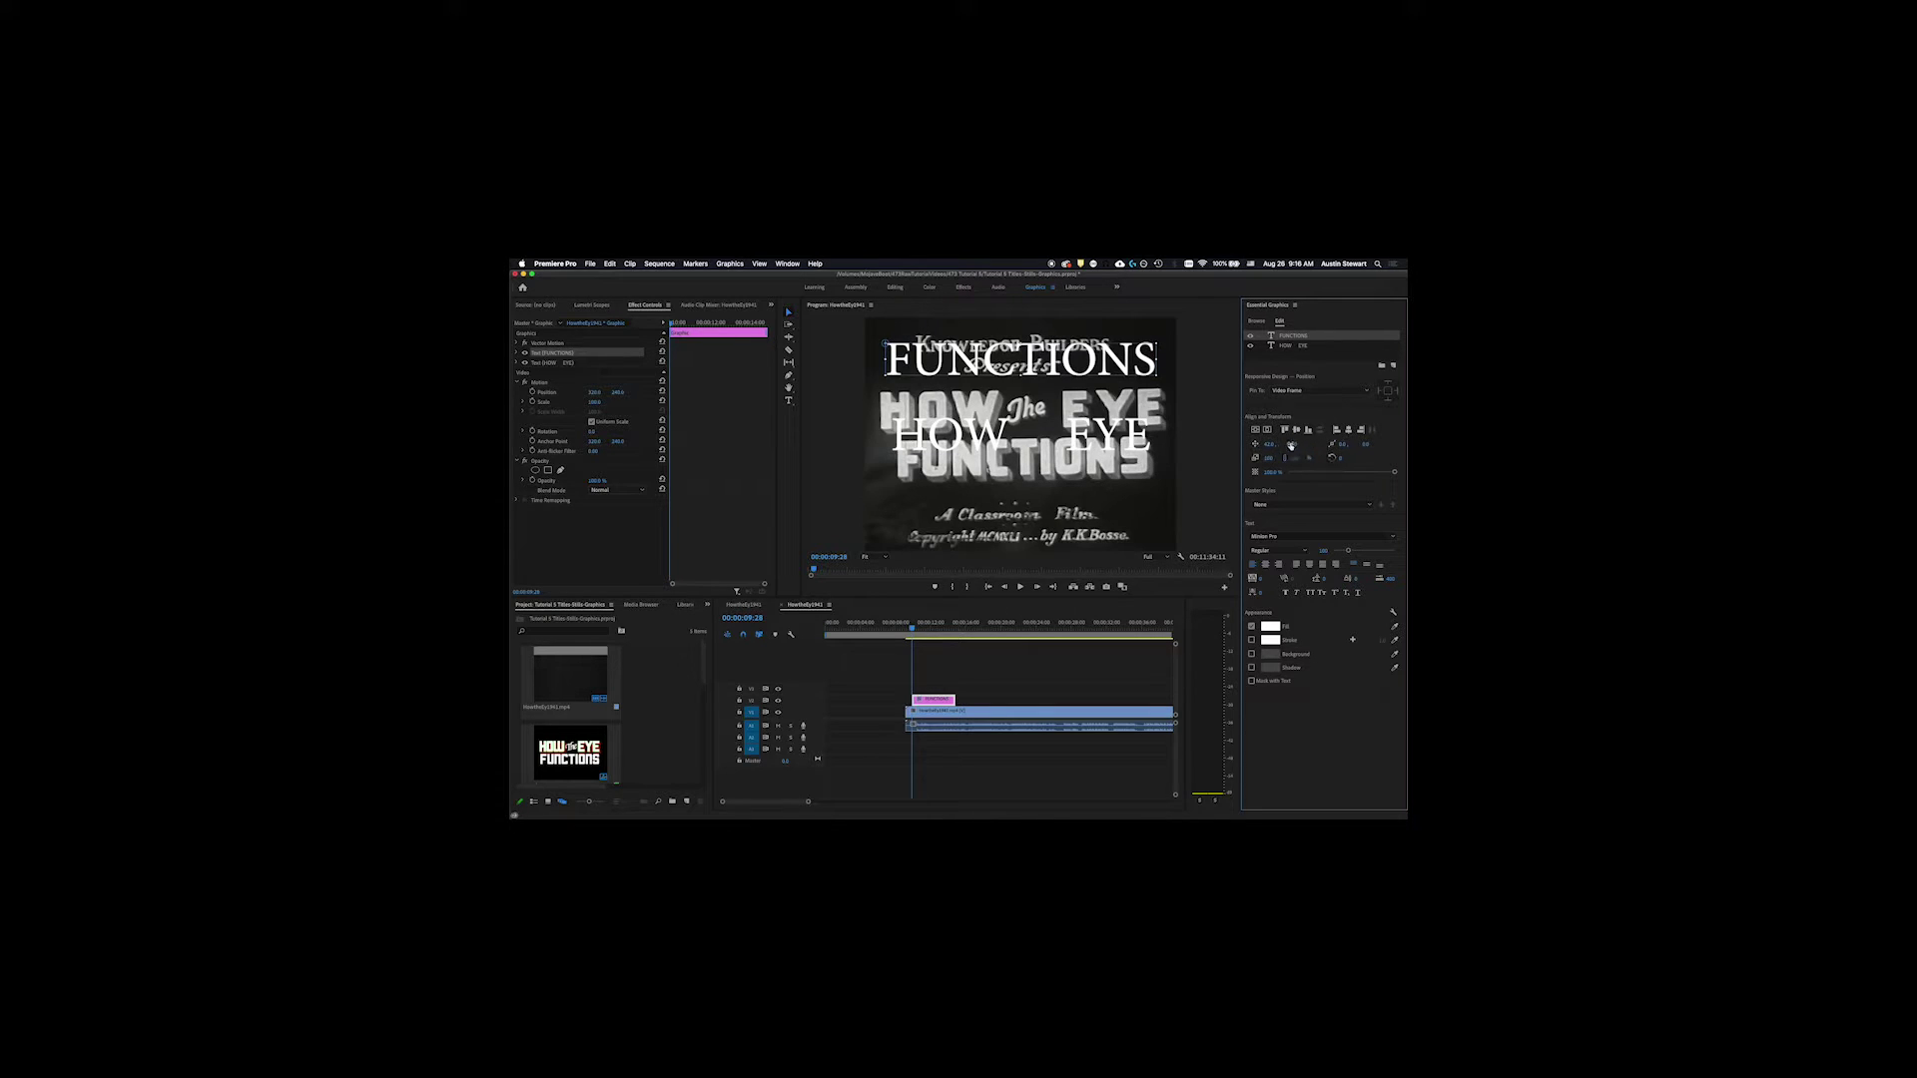
Step: Move the "FUNCTIONS" text down below the film's title lettering, leaving its scale and opacity at their existing values
{"action": "left_click", "coordinate": [1268, 458]}
{"action": "mouse_move", "coordinate": [1395, 475]}
{"action": "left_mouse_down"}
{"action": "mouse_move", "coordinate": [1289, 471]}
{"action": "mouse_move", "coordinate": [1400, 467]}
{"action": "left_mouse_up"}
{"action": "left_click_drag", "start_coordinate": [1033, 355], "coordinate": [1038, 496]}
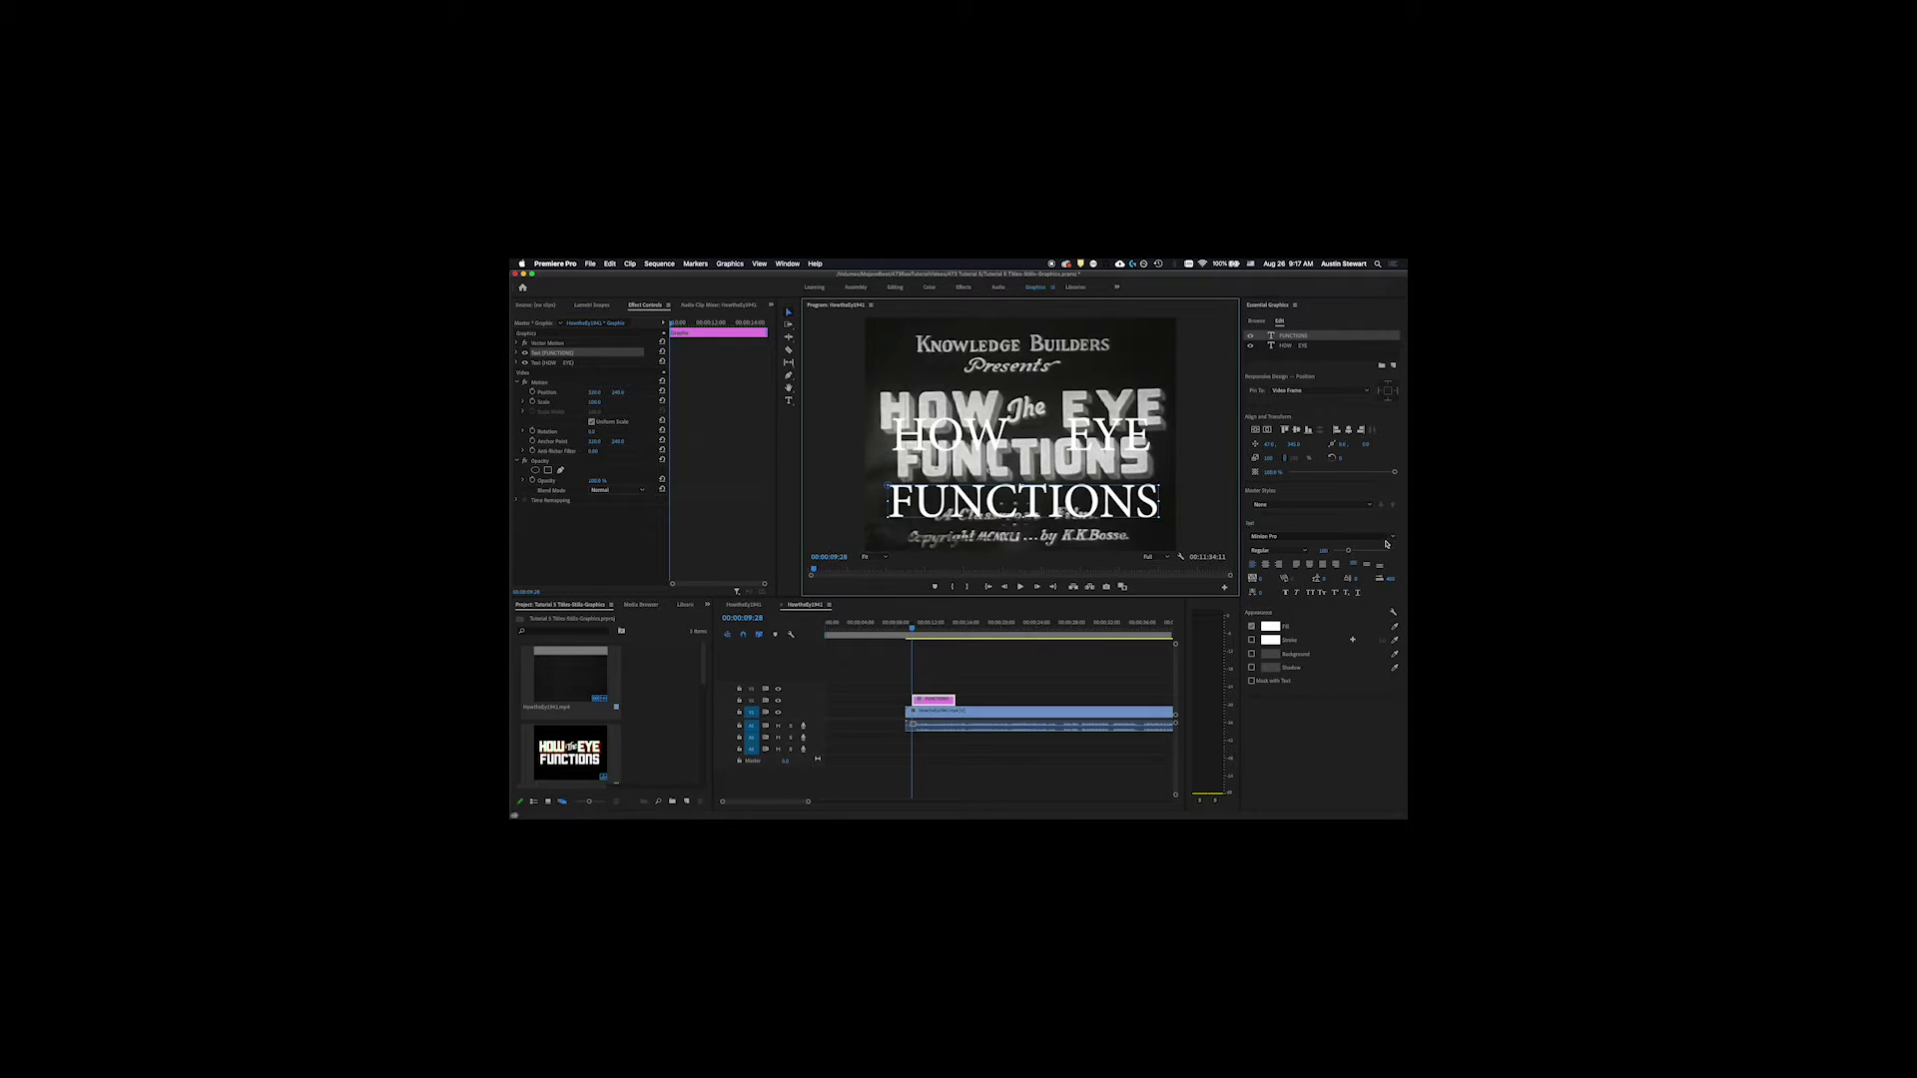
{"action": "left_click", "coordinate": [1369, 506]}
{"action": "left_click", "coordinate": [1368, 505]}
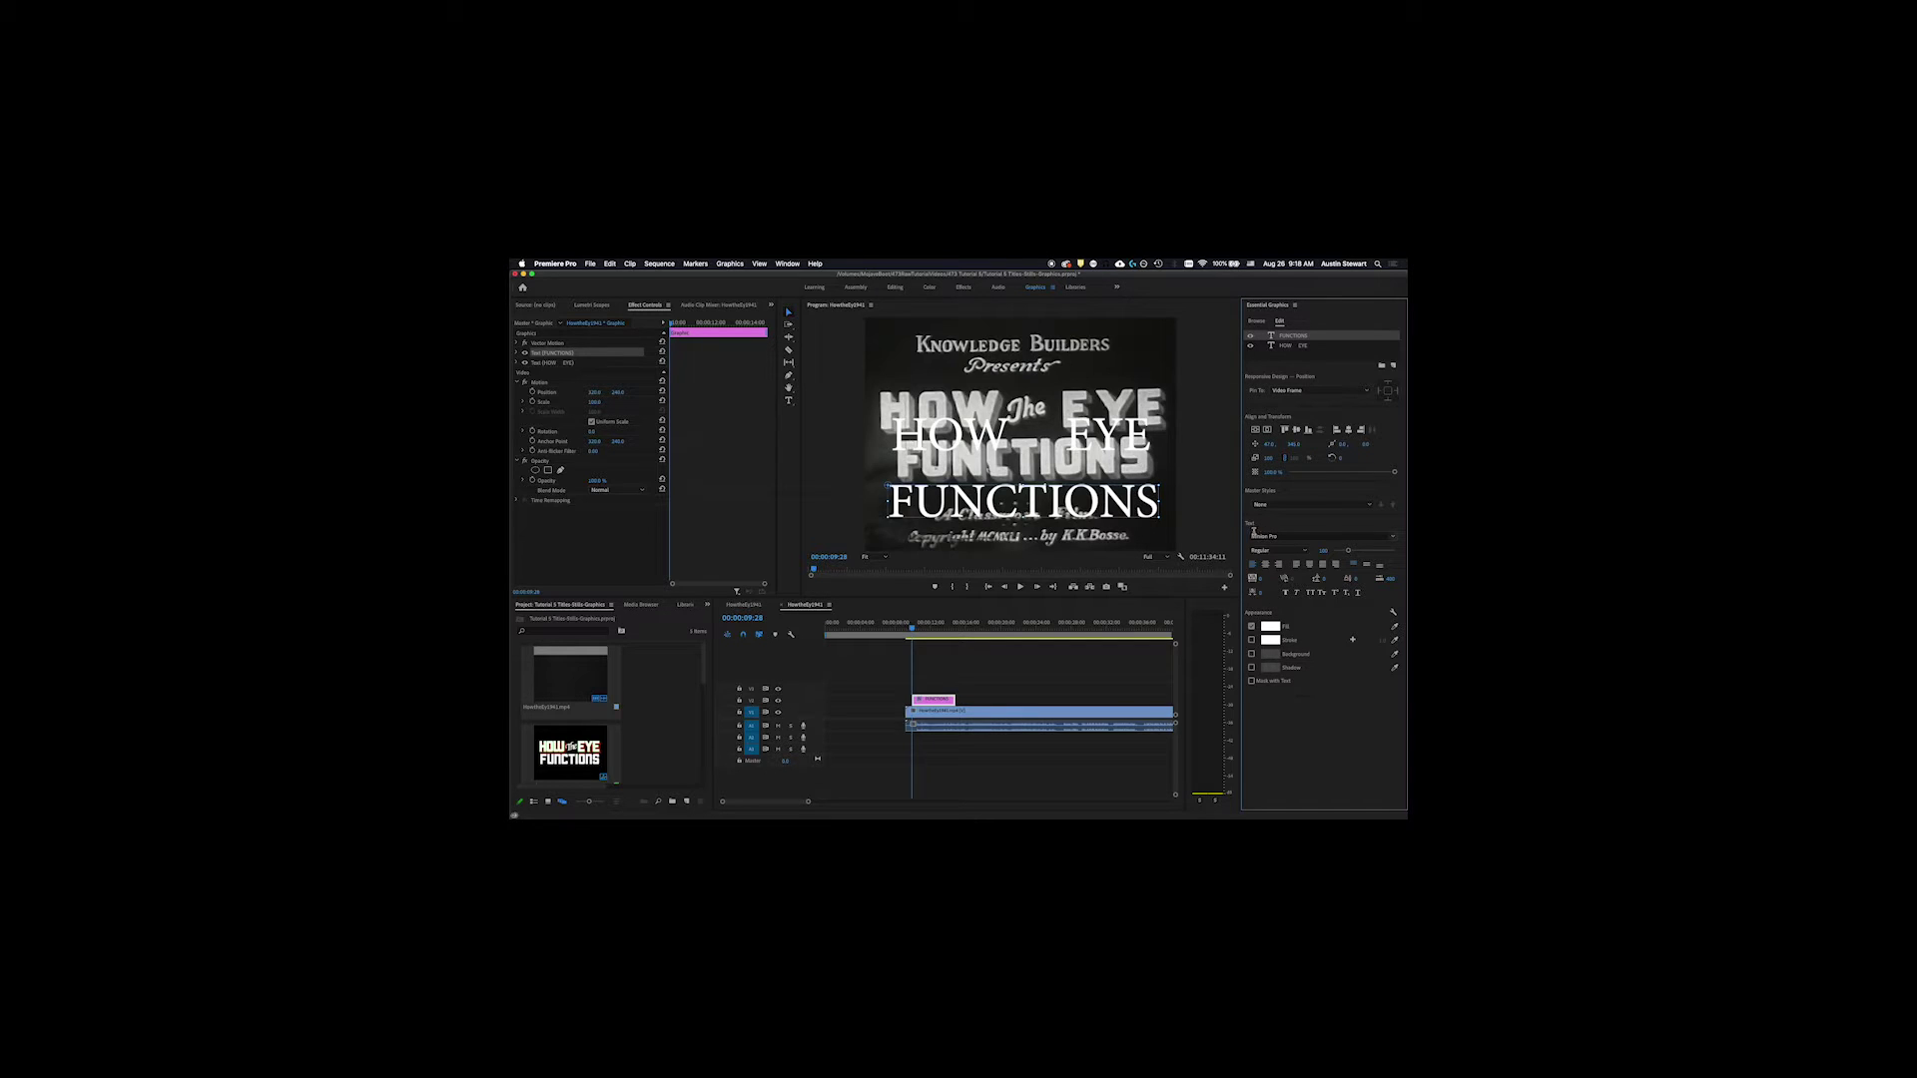
{"action": "left_click", "coordinate": [1302, 552]}
{"action": "left_click", "coordinate": [1301, 553]}
Step: Turn on the stroke for the "FUNCTIONS" text and switch its fill off and on again
{"action": "left_click", "coordinate": [1251, 640]}
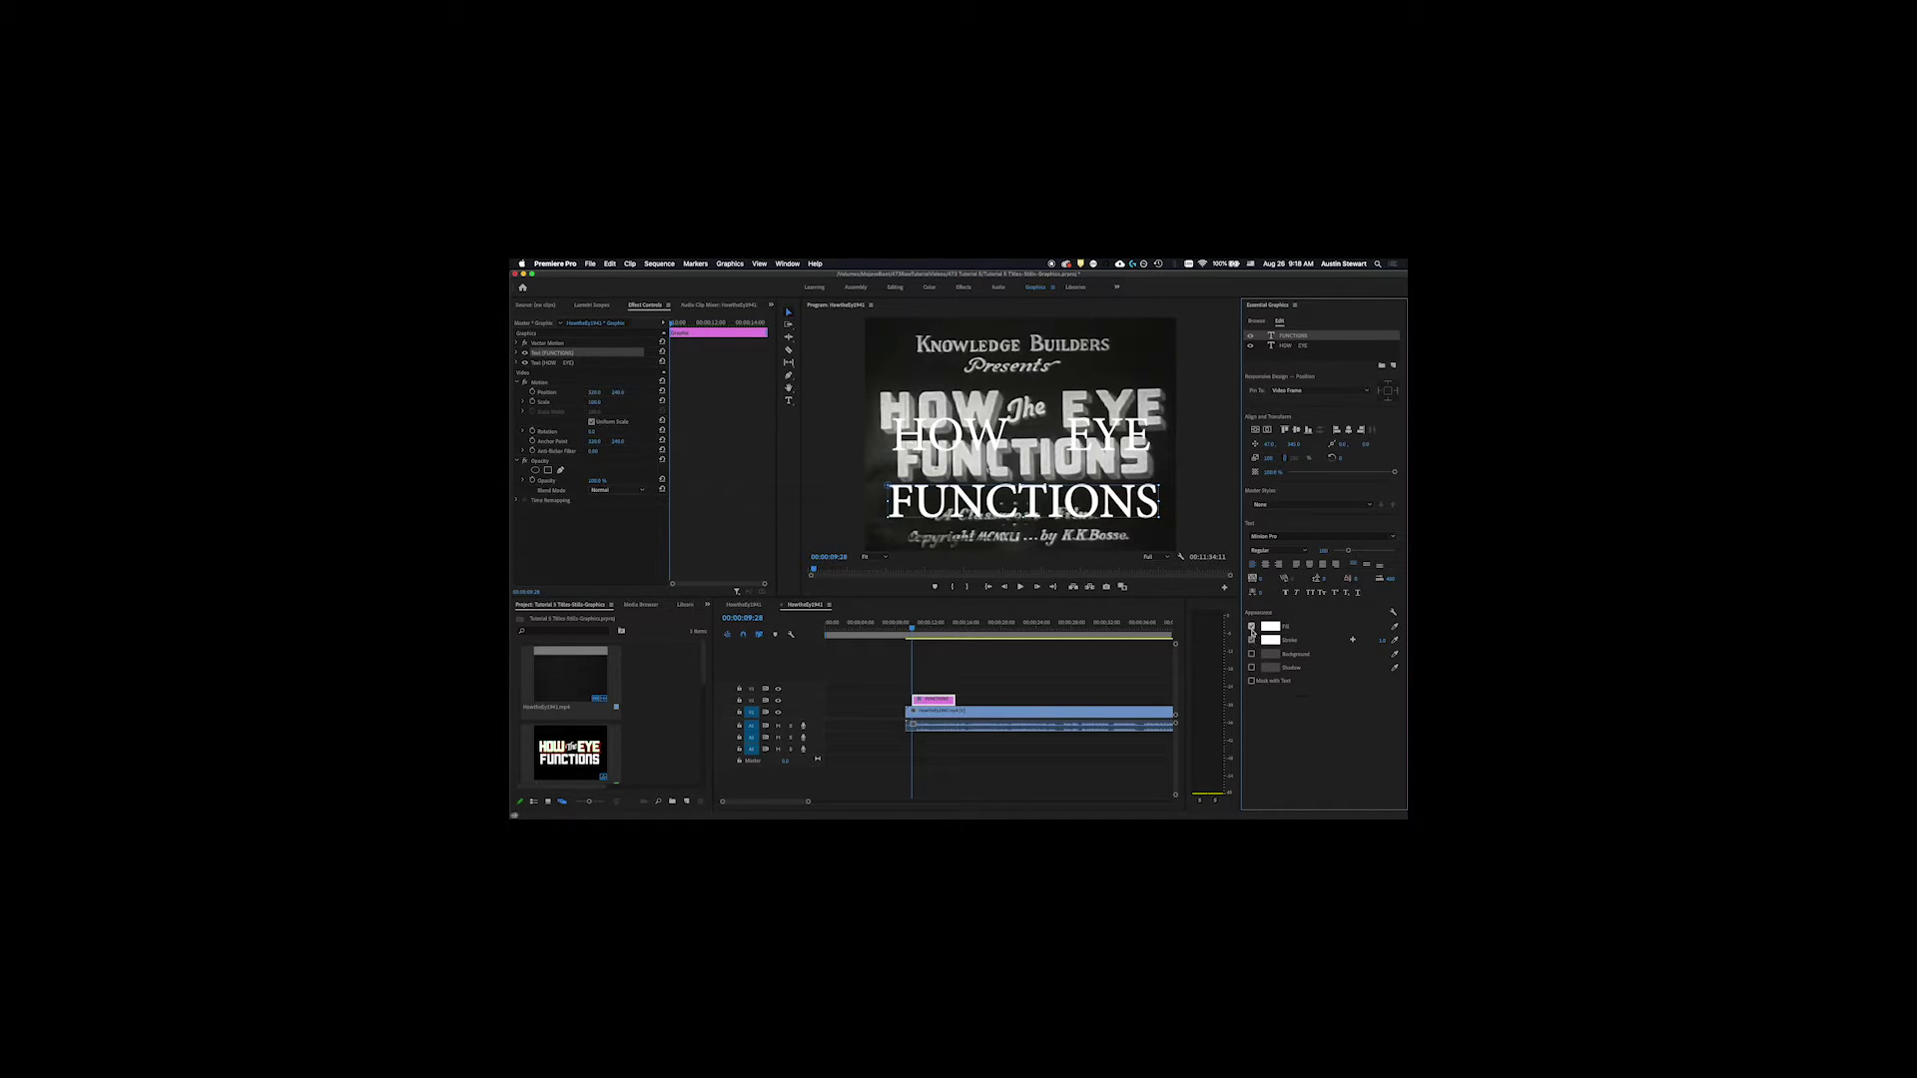
{"action": "left_click", "coordinate": [1252, 627]}
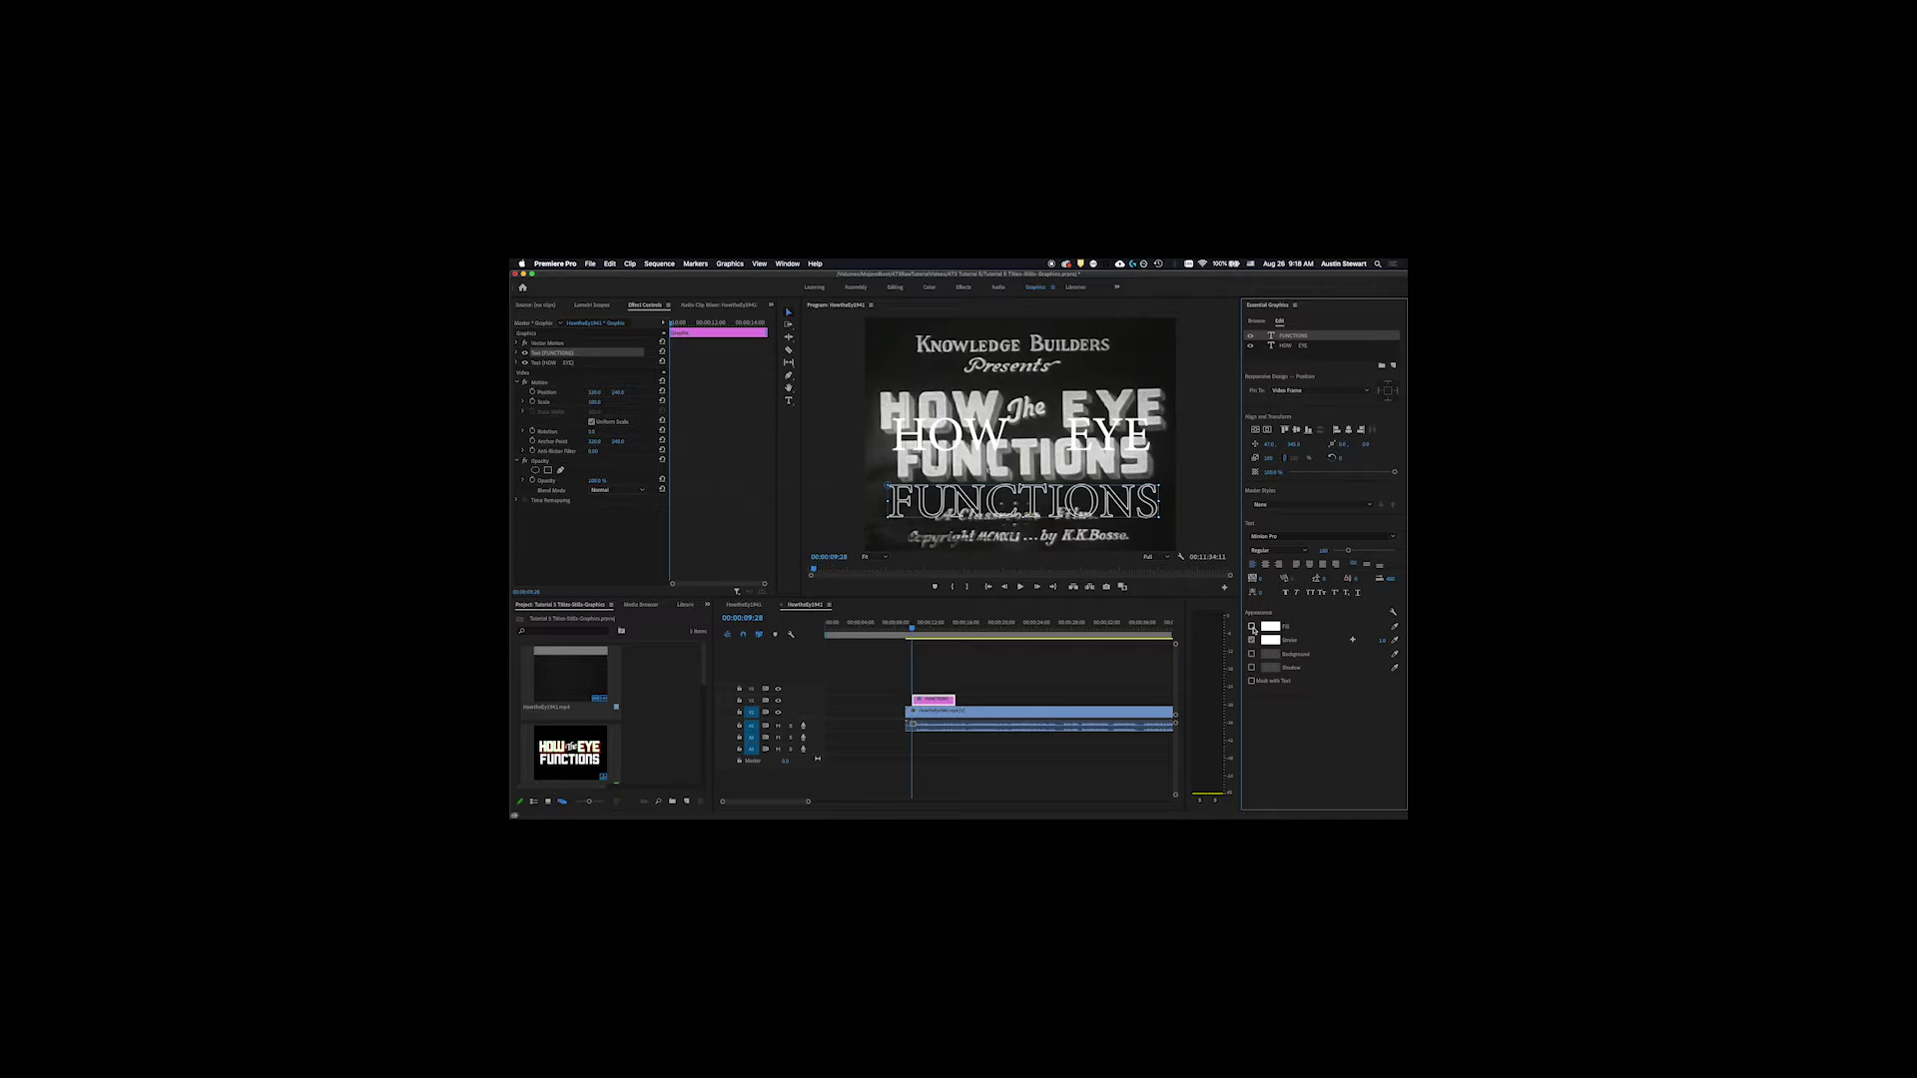
{"action": "left_click", "coordinate": [1252, 627]}
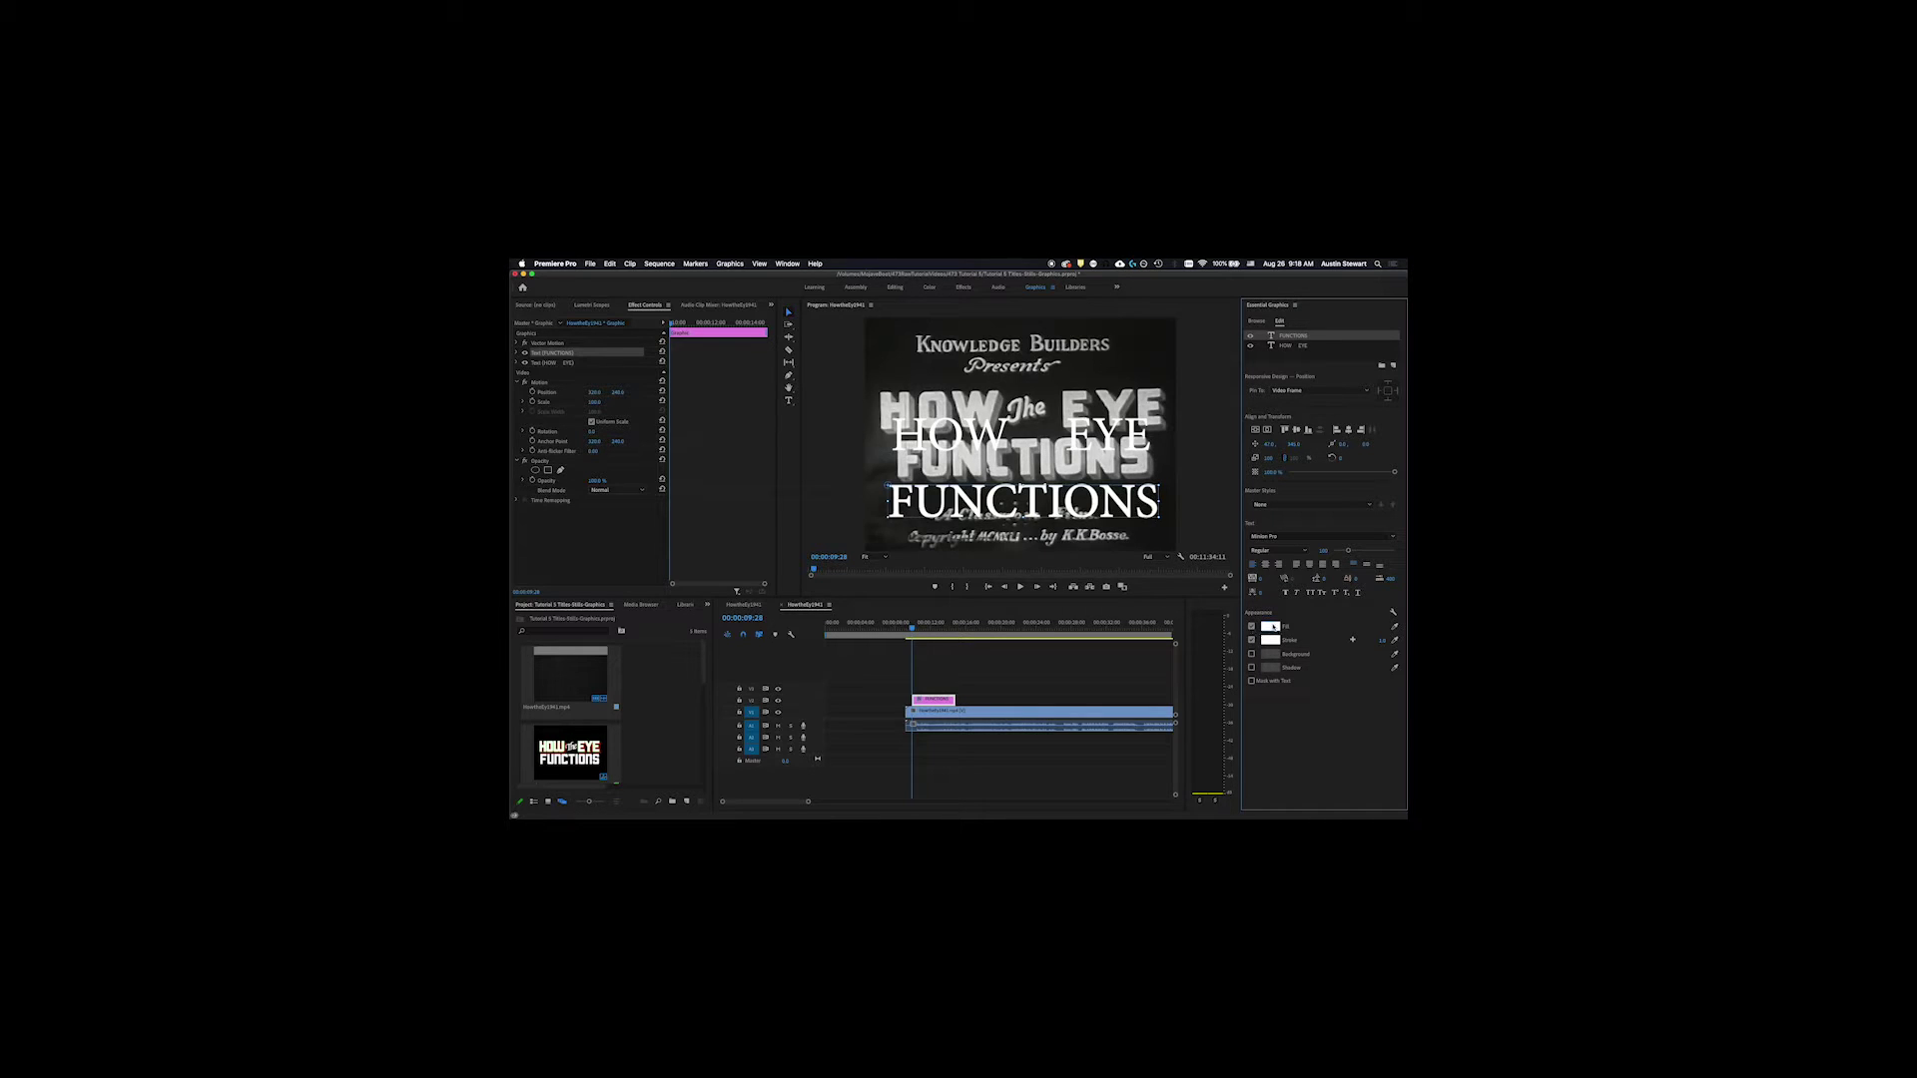
Step: Change the fill colour of the "FUNCTIONS" text to red
{"action": "left_click", "coordinate": [1272, 627]}
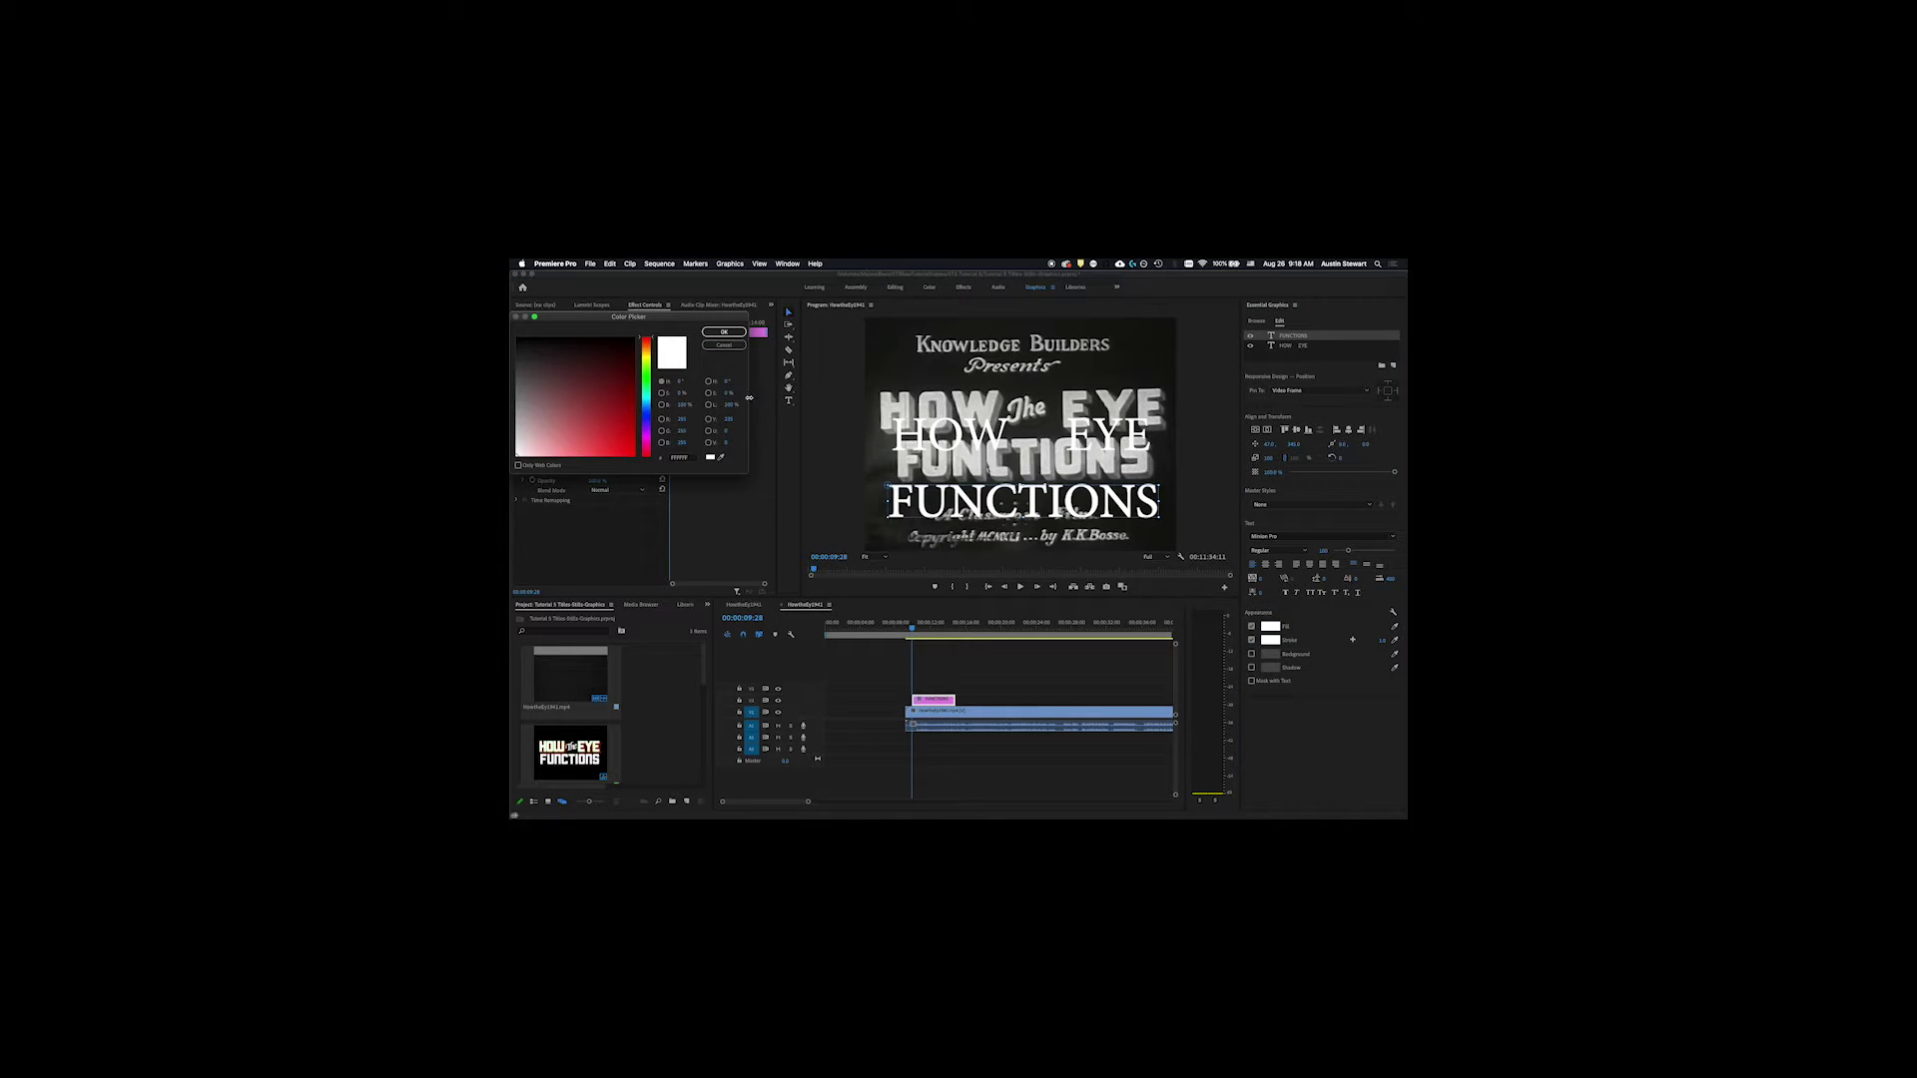
{"action": "left_click", "coordinate": [623, 448]}
{"action": "left_click", "coordinate": [715, 332]}
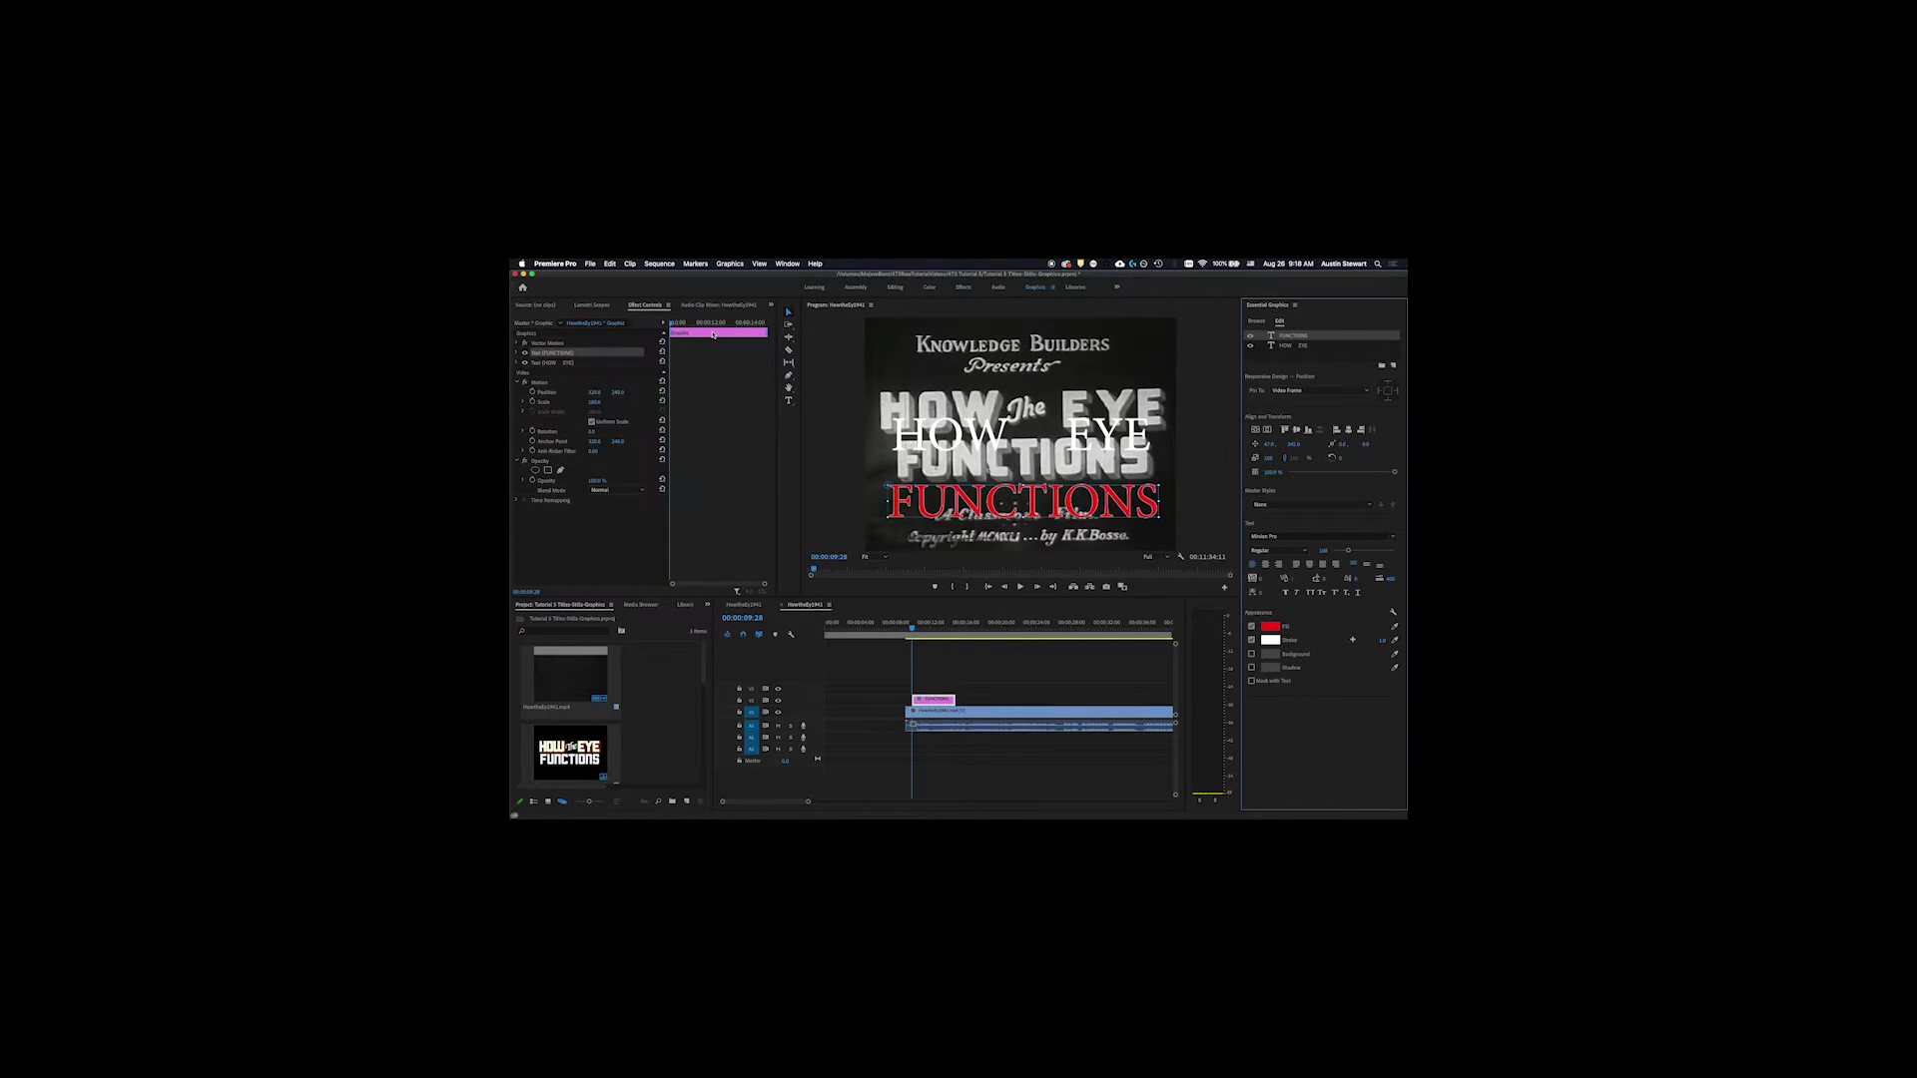
Step: Set the "FUNCTIONS" fill colour back to white and turn off its stroke
{"action": "left_click", "coordinate": [1272, 629]}
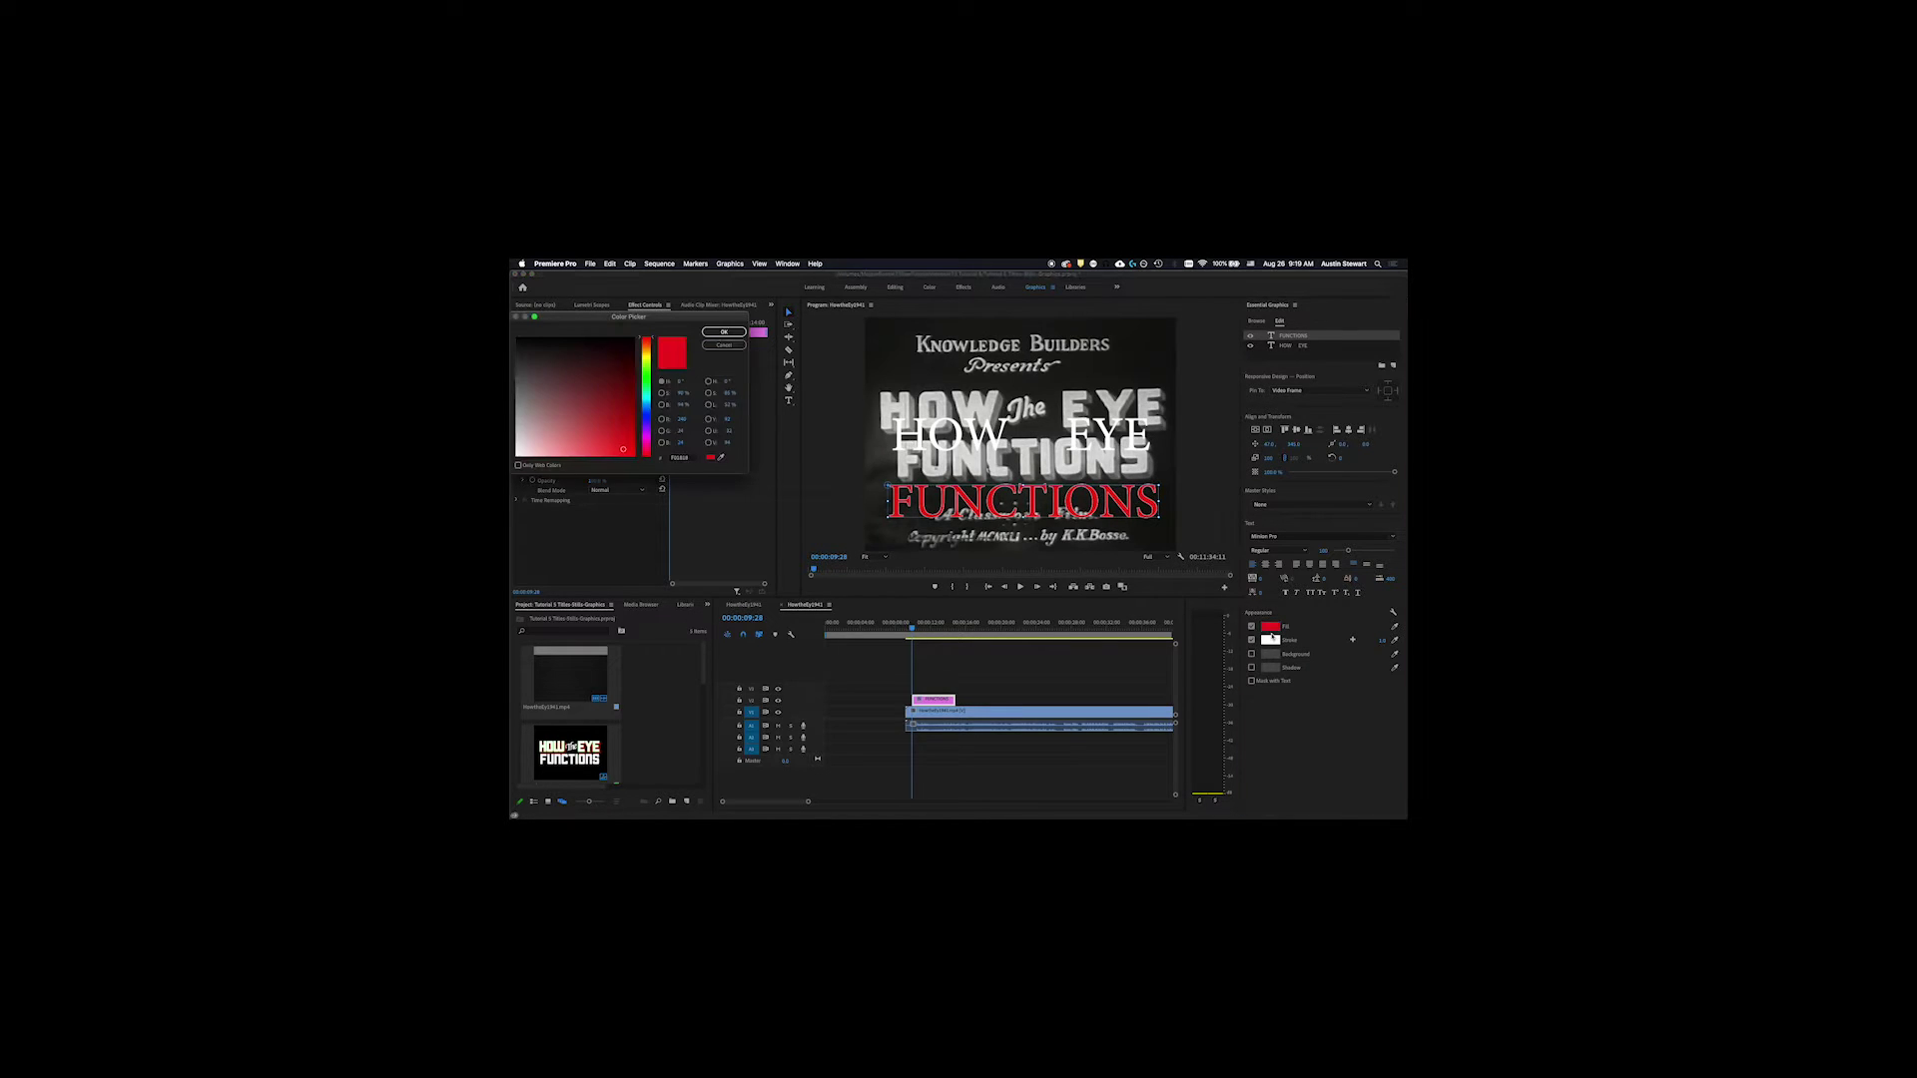
{"action": "left_click", "coordinate": [518, 454]}
{"action": "left_click", "coordinate": [721, 332]}
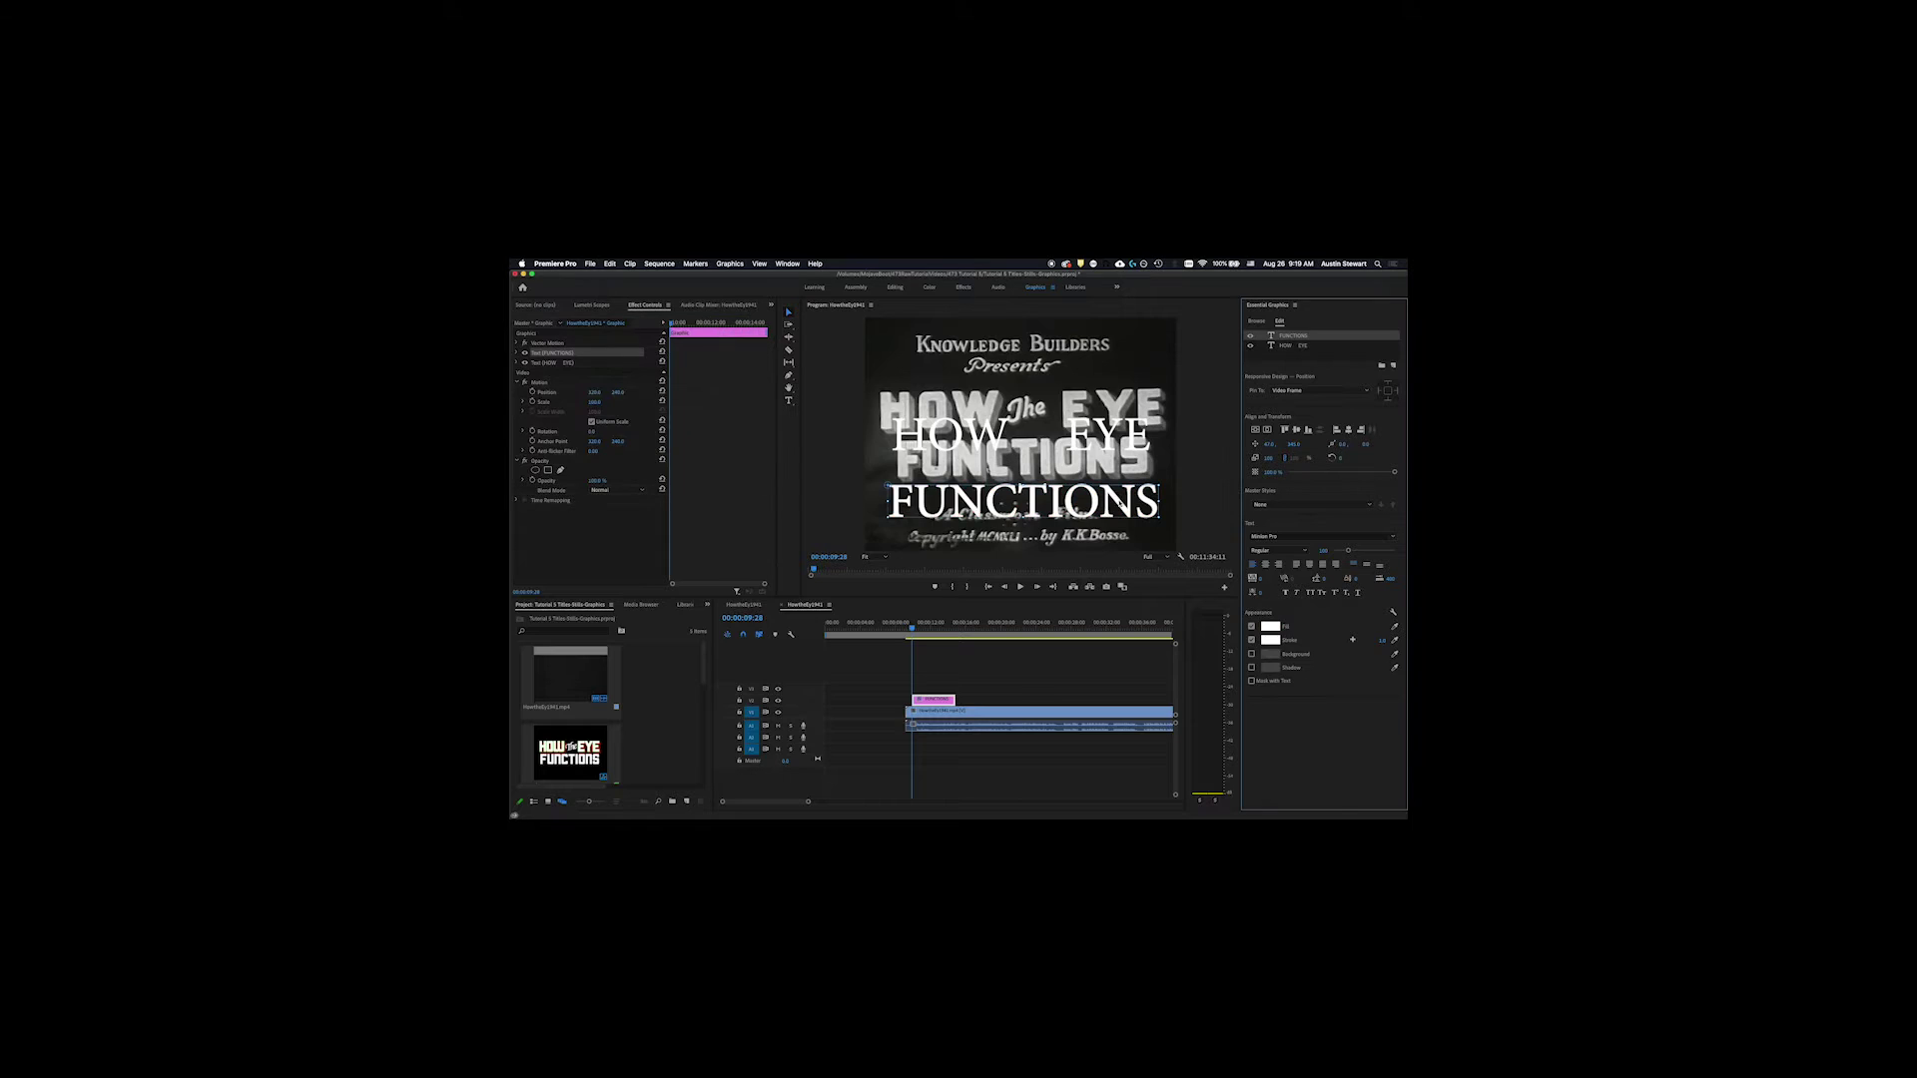
{"action": "left_click", "coordinate": [1252, 640]}
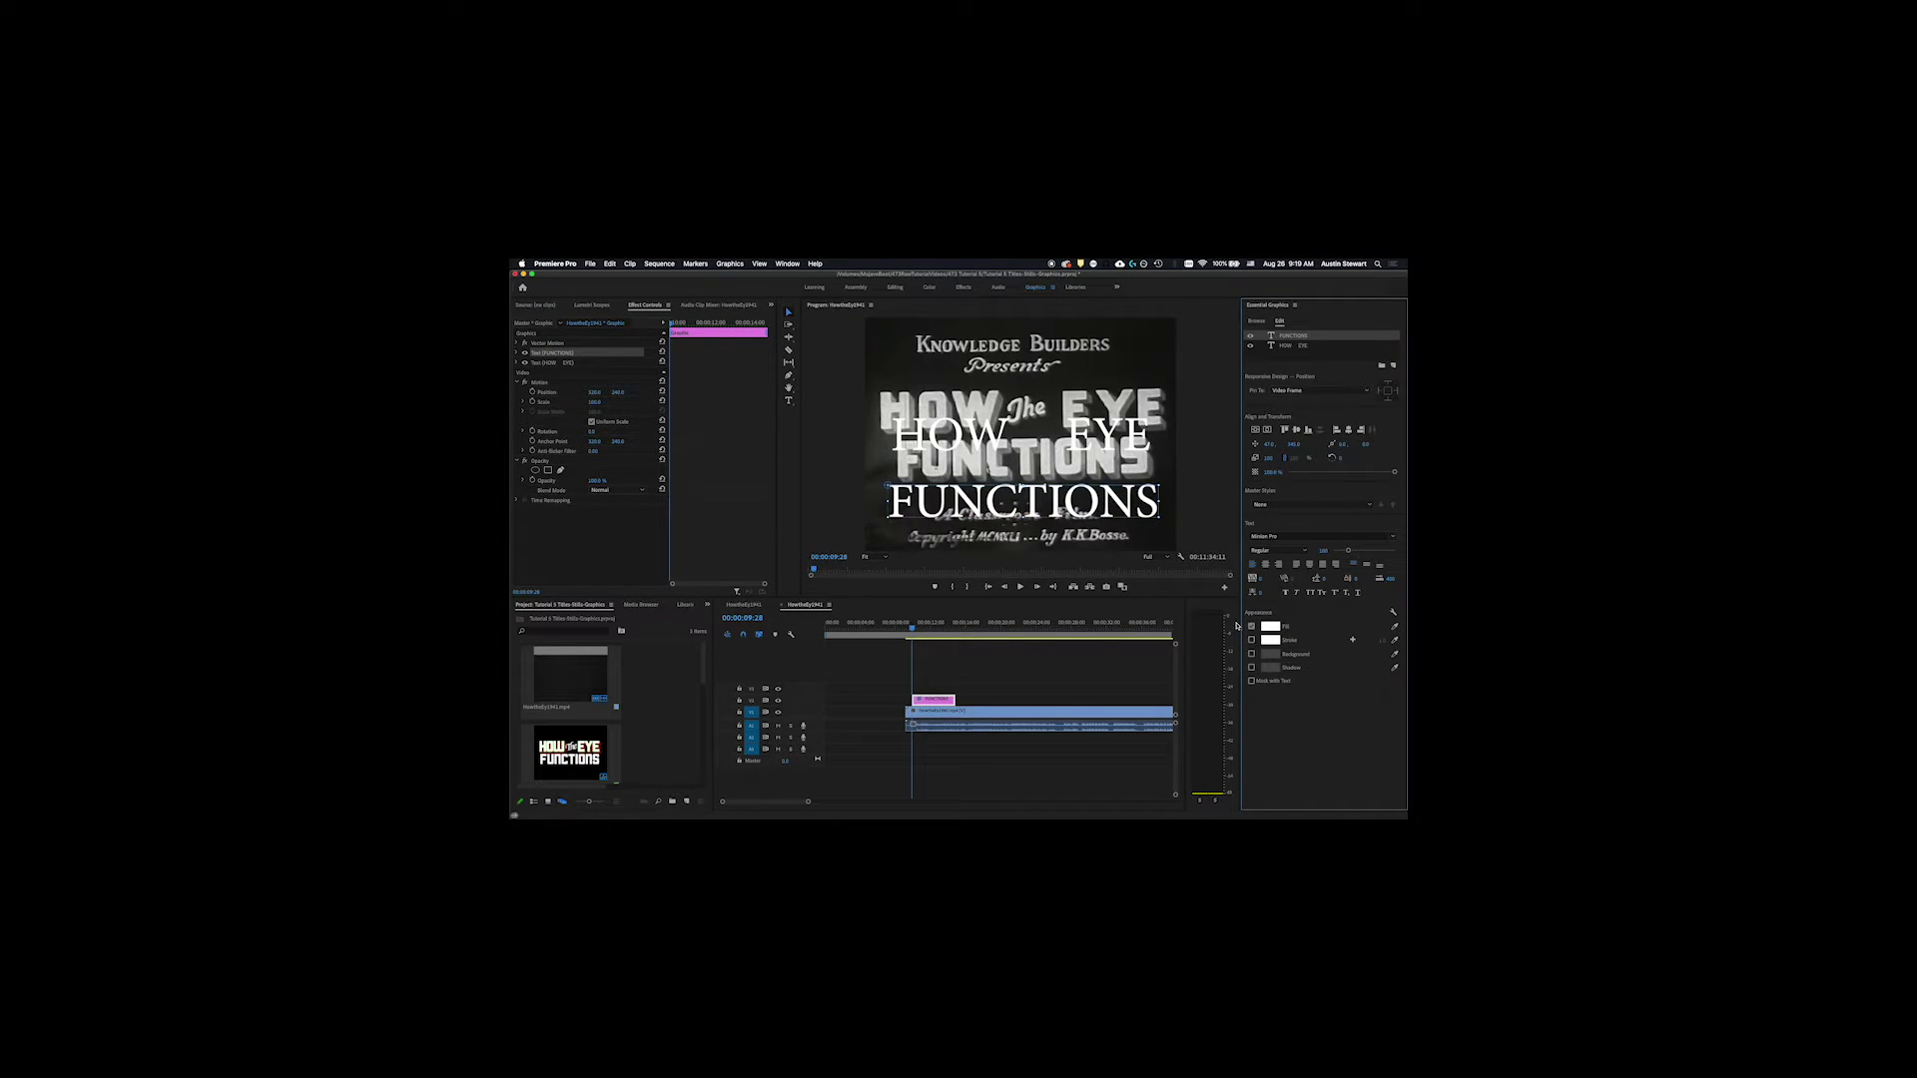
Step: Browse the font list and set the "FUNCTIONS" text to the Cornerstone font
{"action": "left_click", "coordinate": [1295, 536]}
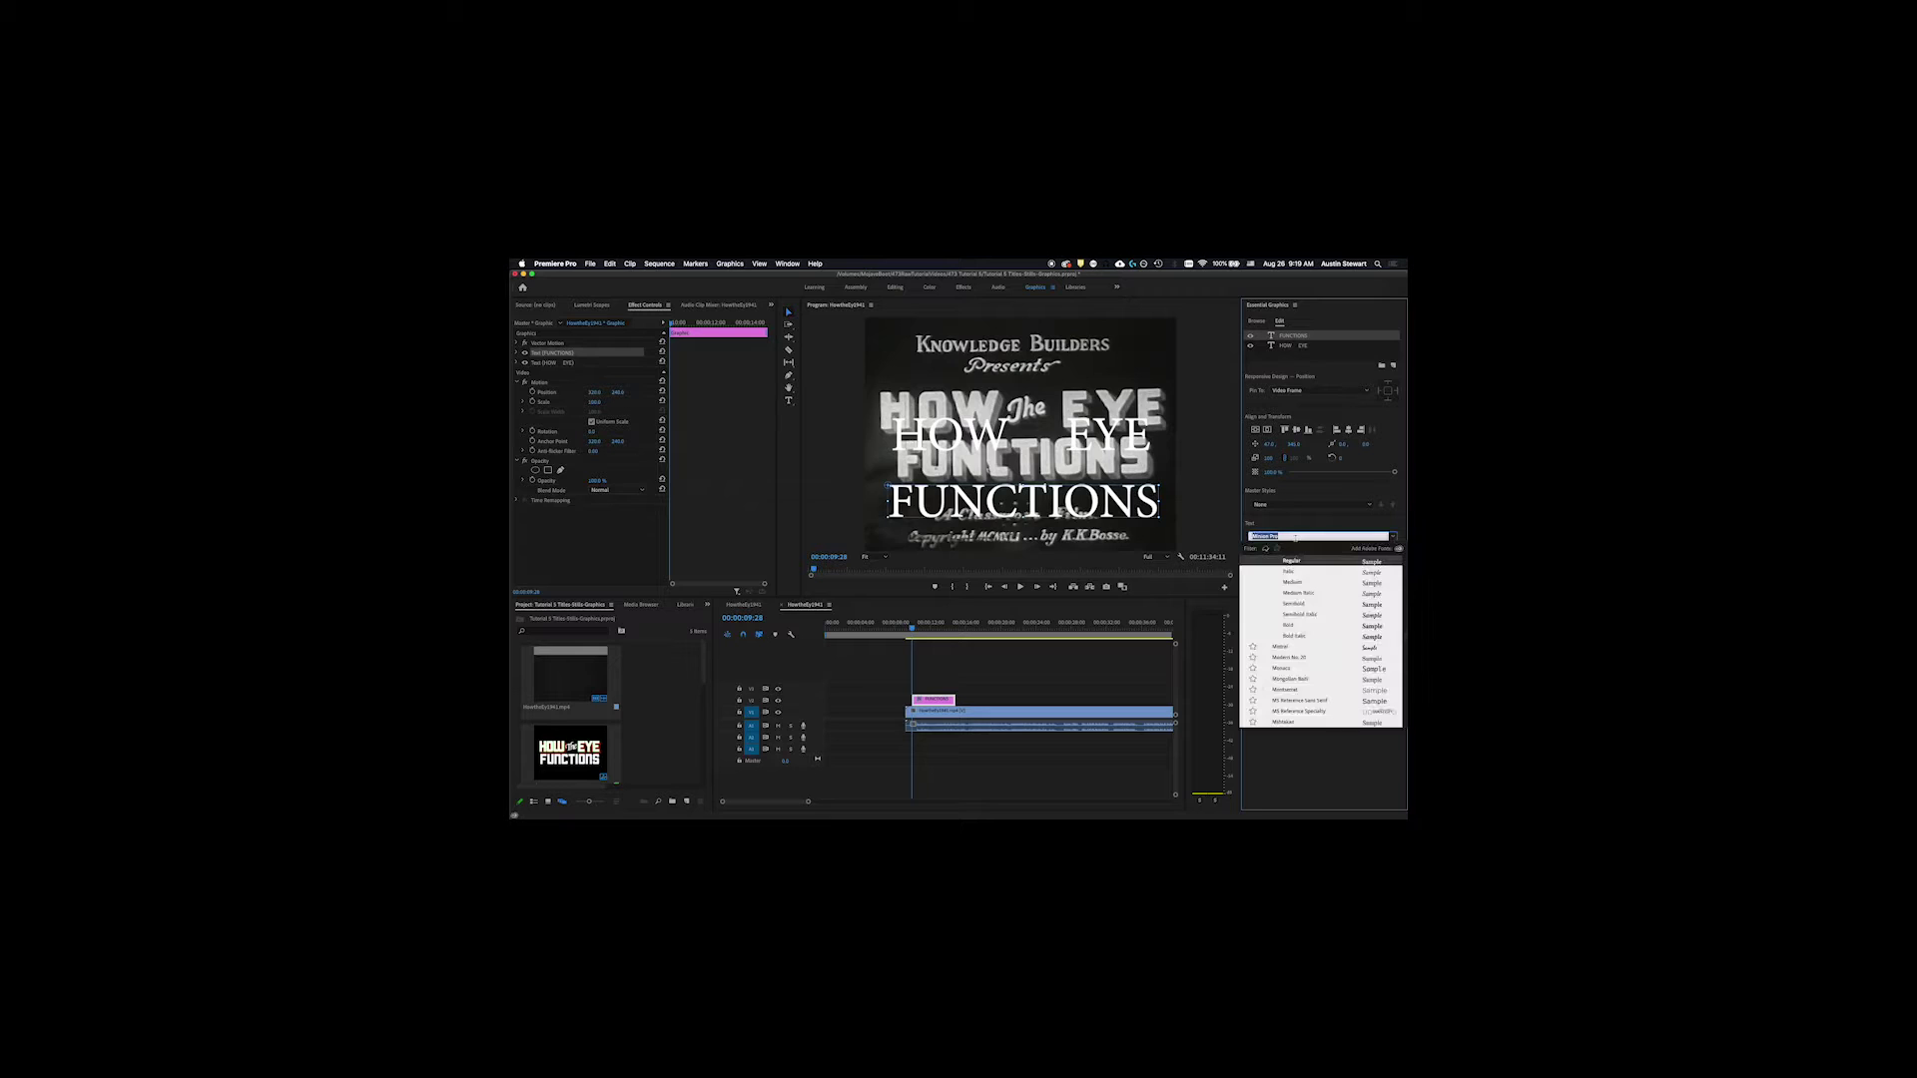
{"action": "scroll", "coordinate": [1302, 596], "scroll_direction": "down", "scroll_amount": 2}
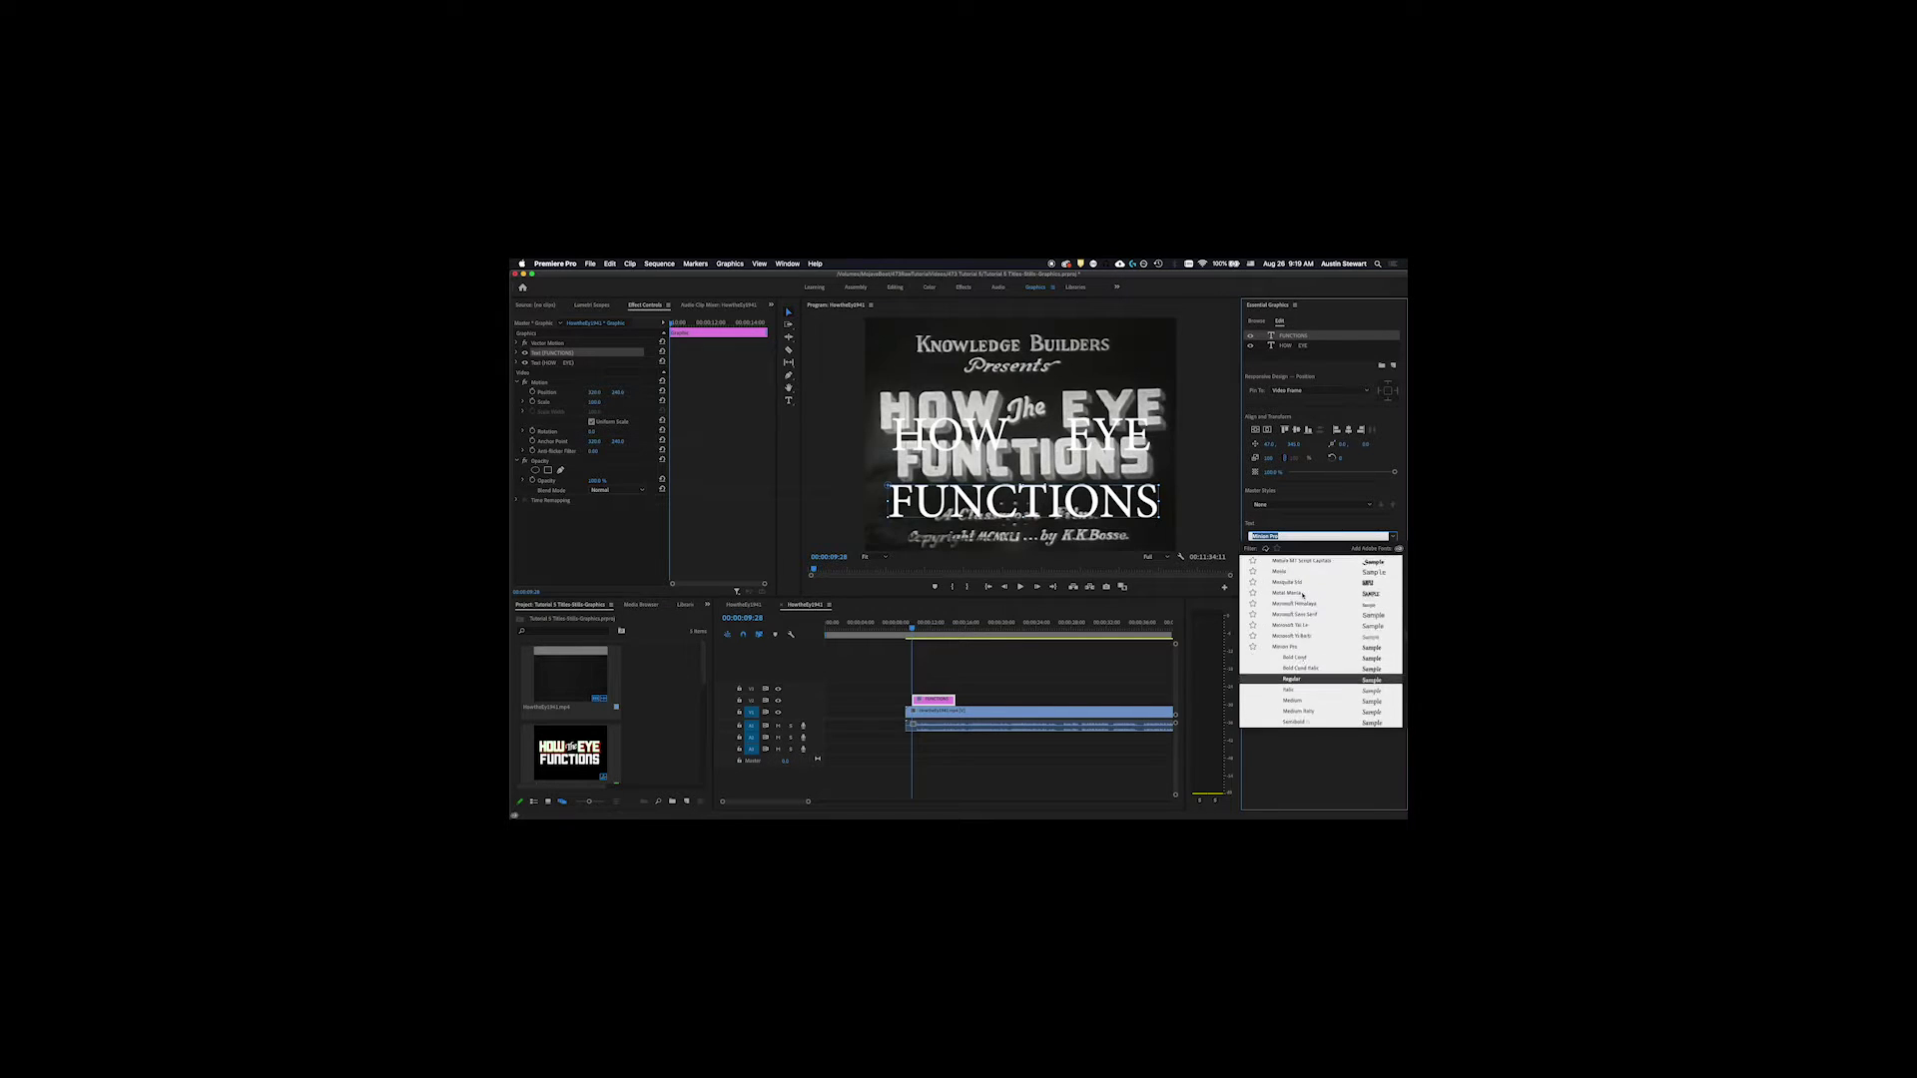
{"action": "scroll", "coordinate": [1302, 595], "scroll_direction": "down", "scroll_amount": 5}
{"action": "scroll", "coordinate": [1303, 594], "scroll_direction": "down", "scroll_amount": 3}
{"action": "scroll", "coordinate": [1303, 593], "scroll_direction": "down", "scroll_amount": 5}
{"action": "scroll", "coordinate": [1303, 594], "scroll_direction": "down", "scroll_amount": 1}
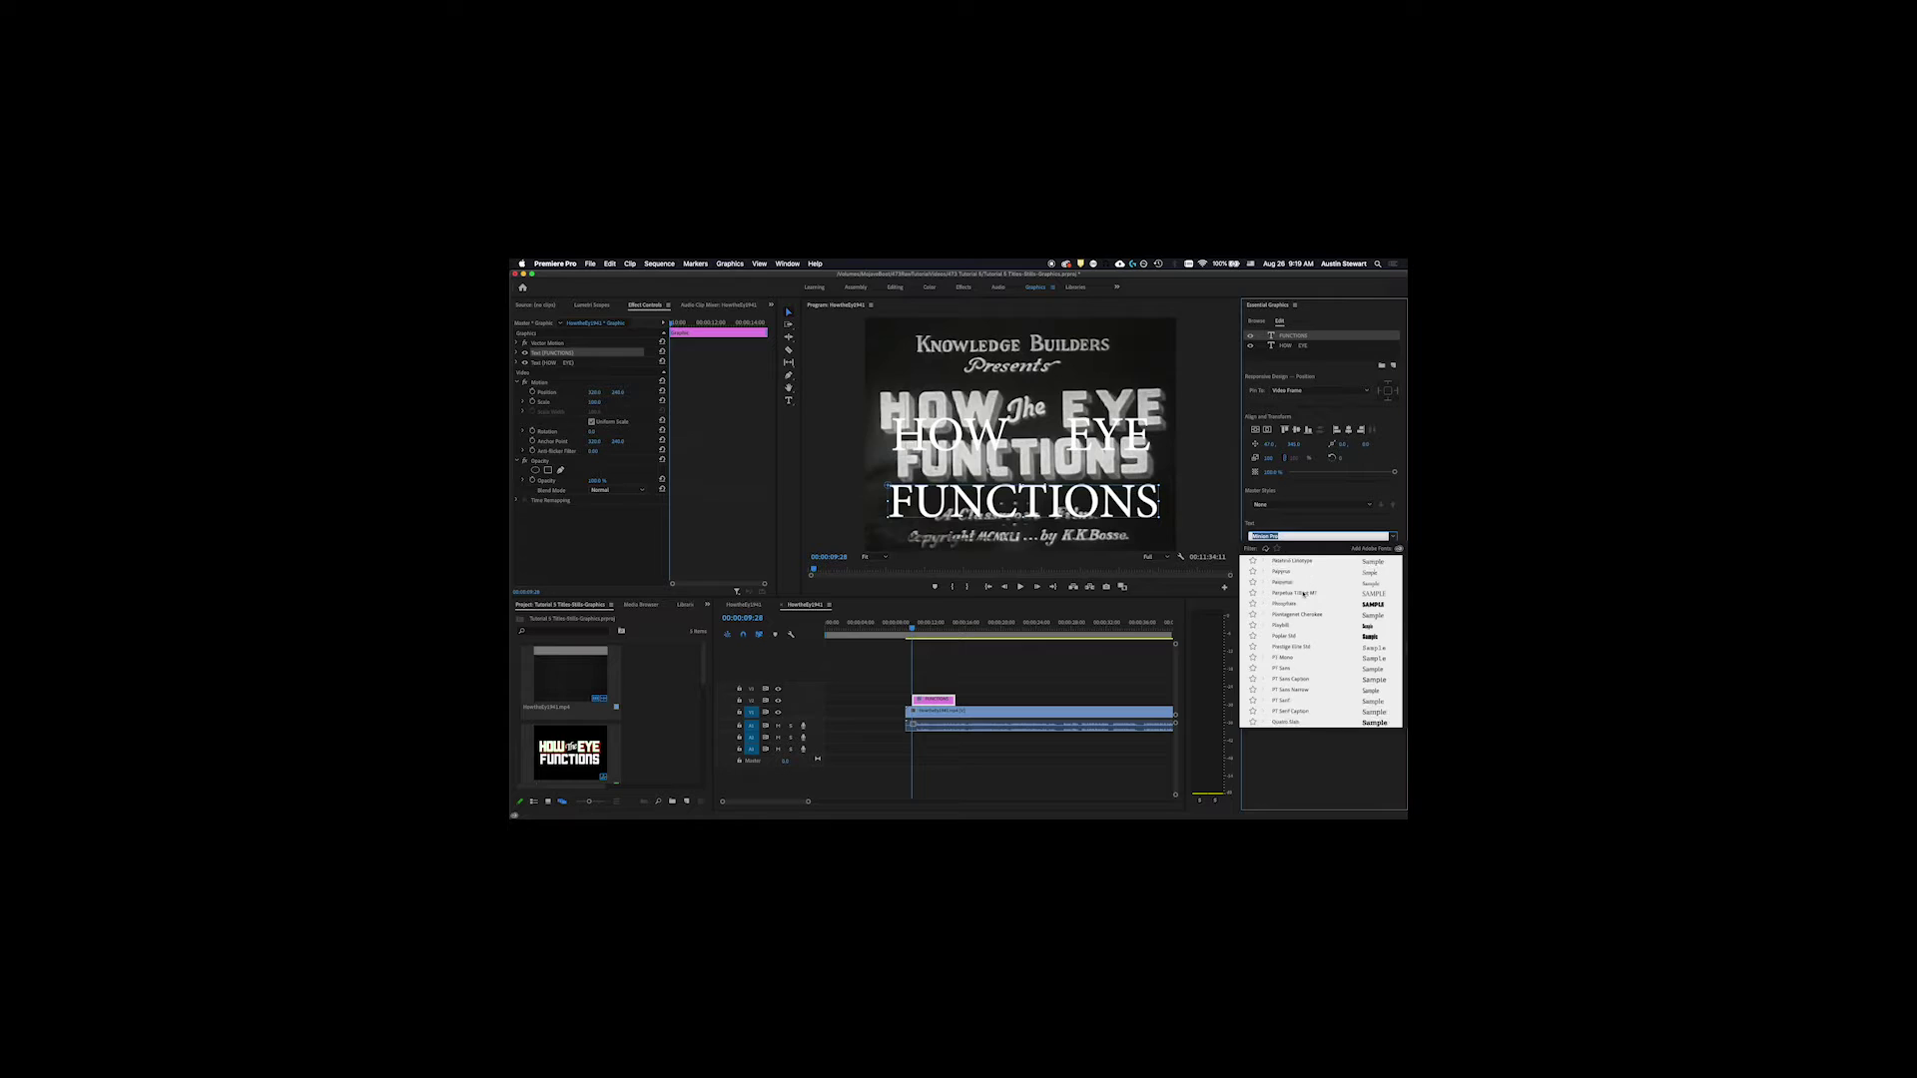
{"action": "scroll", "coordinate": [1302, 594], "scroll_direction": "down", "scroll_amount": 3}
{"action": "scroll", "coordinate": [1303, 593], "scroll_direction": "up", "scroll_amount": 10}
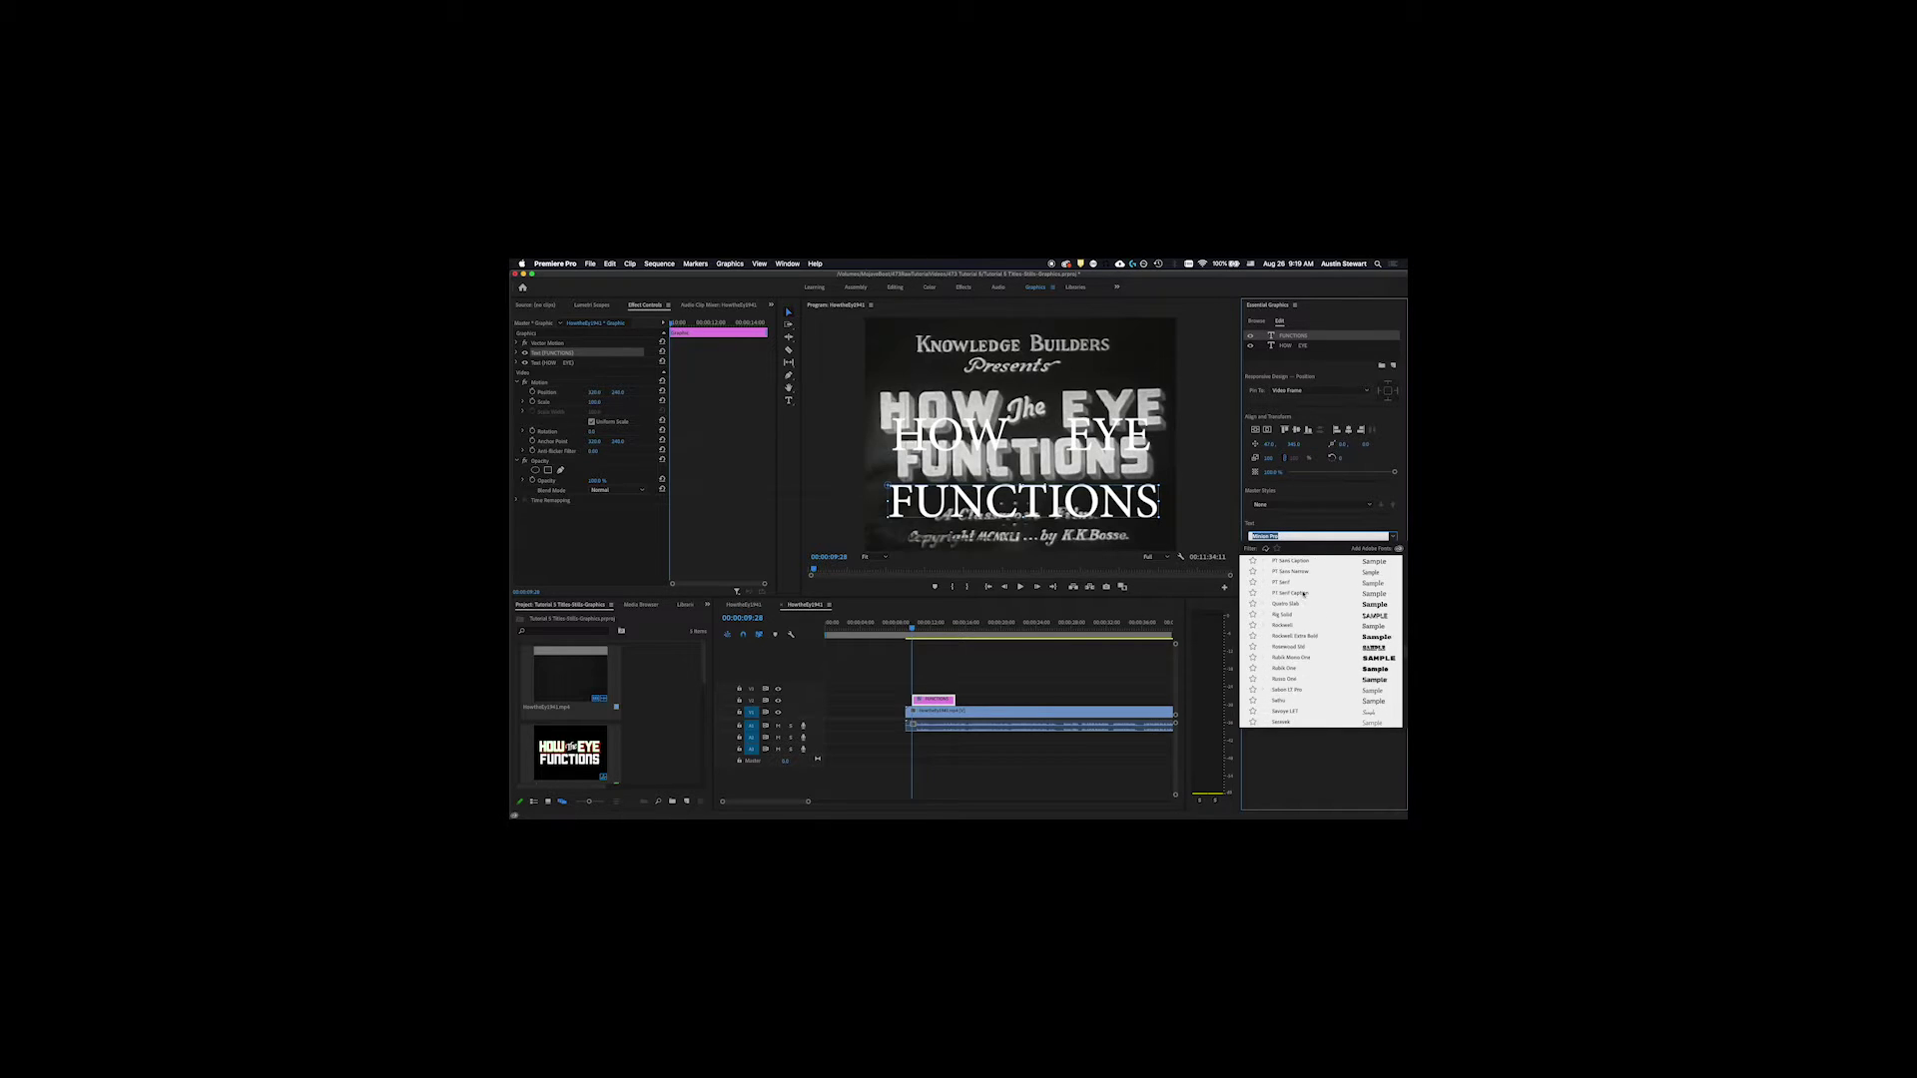
{"action": "scroll", "coordinate": [1303, 593], "scroll_direction": "up", "scroll_amount": 15}
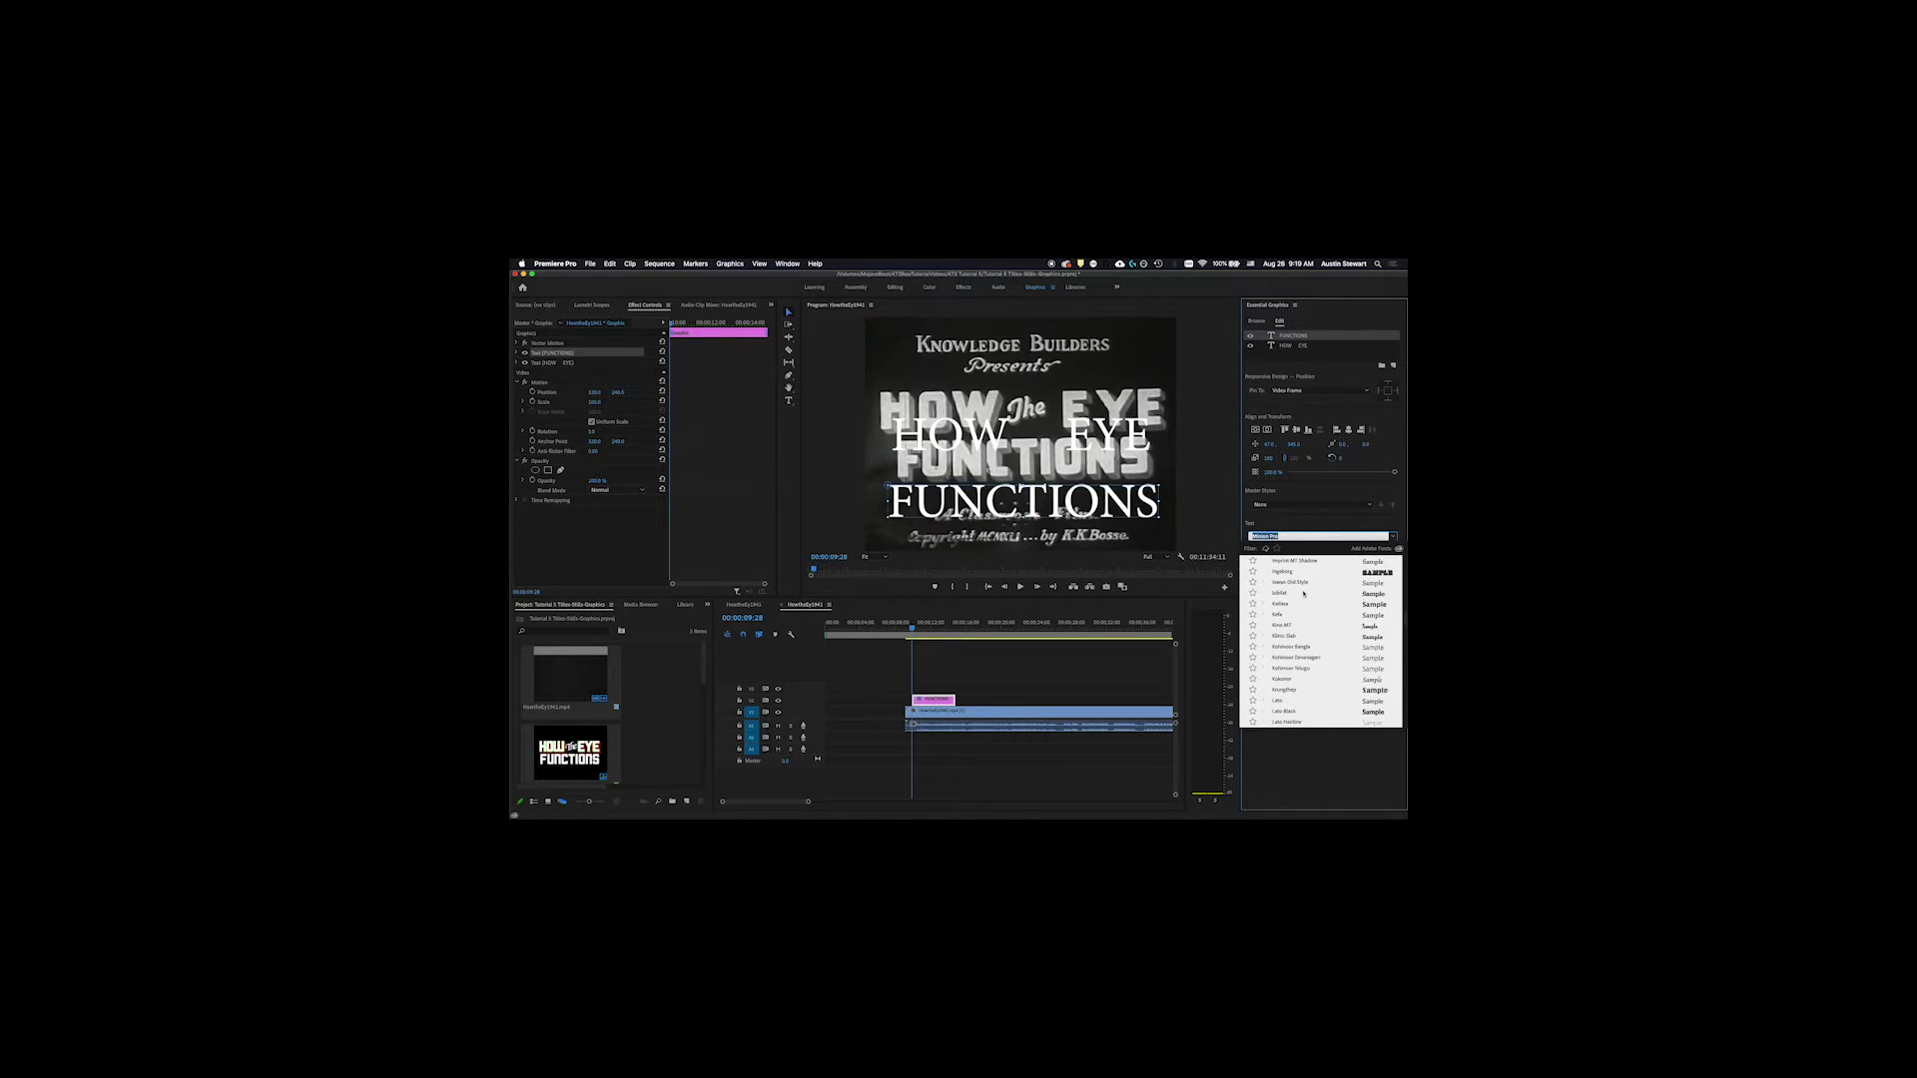
{"action": "scroll", "coordinate": [1302, 593], "scroll_direction": "up", "scroll_amount": 10}
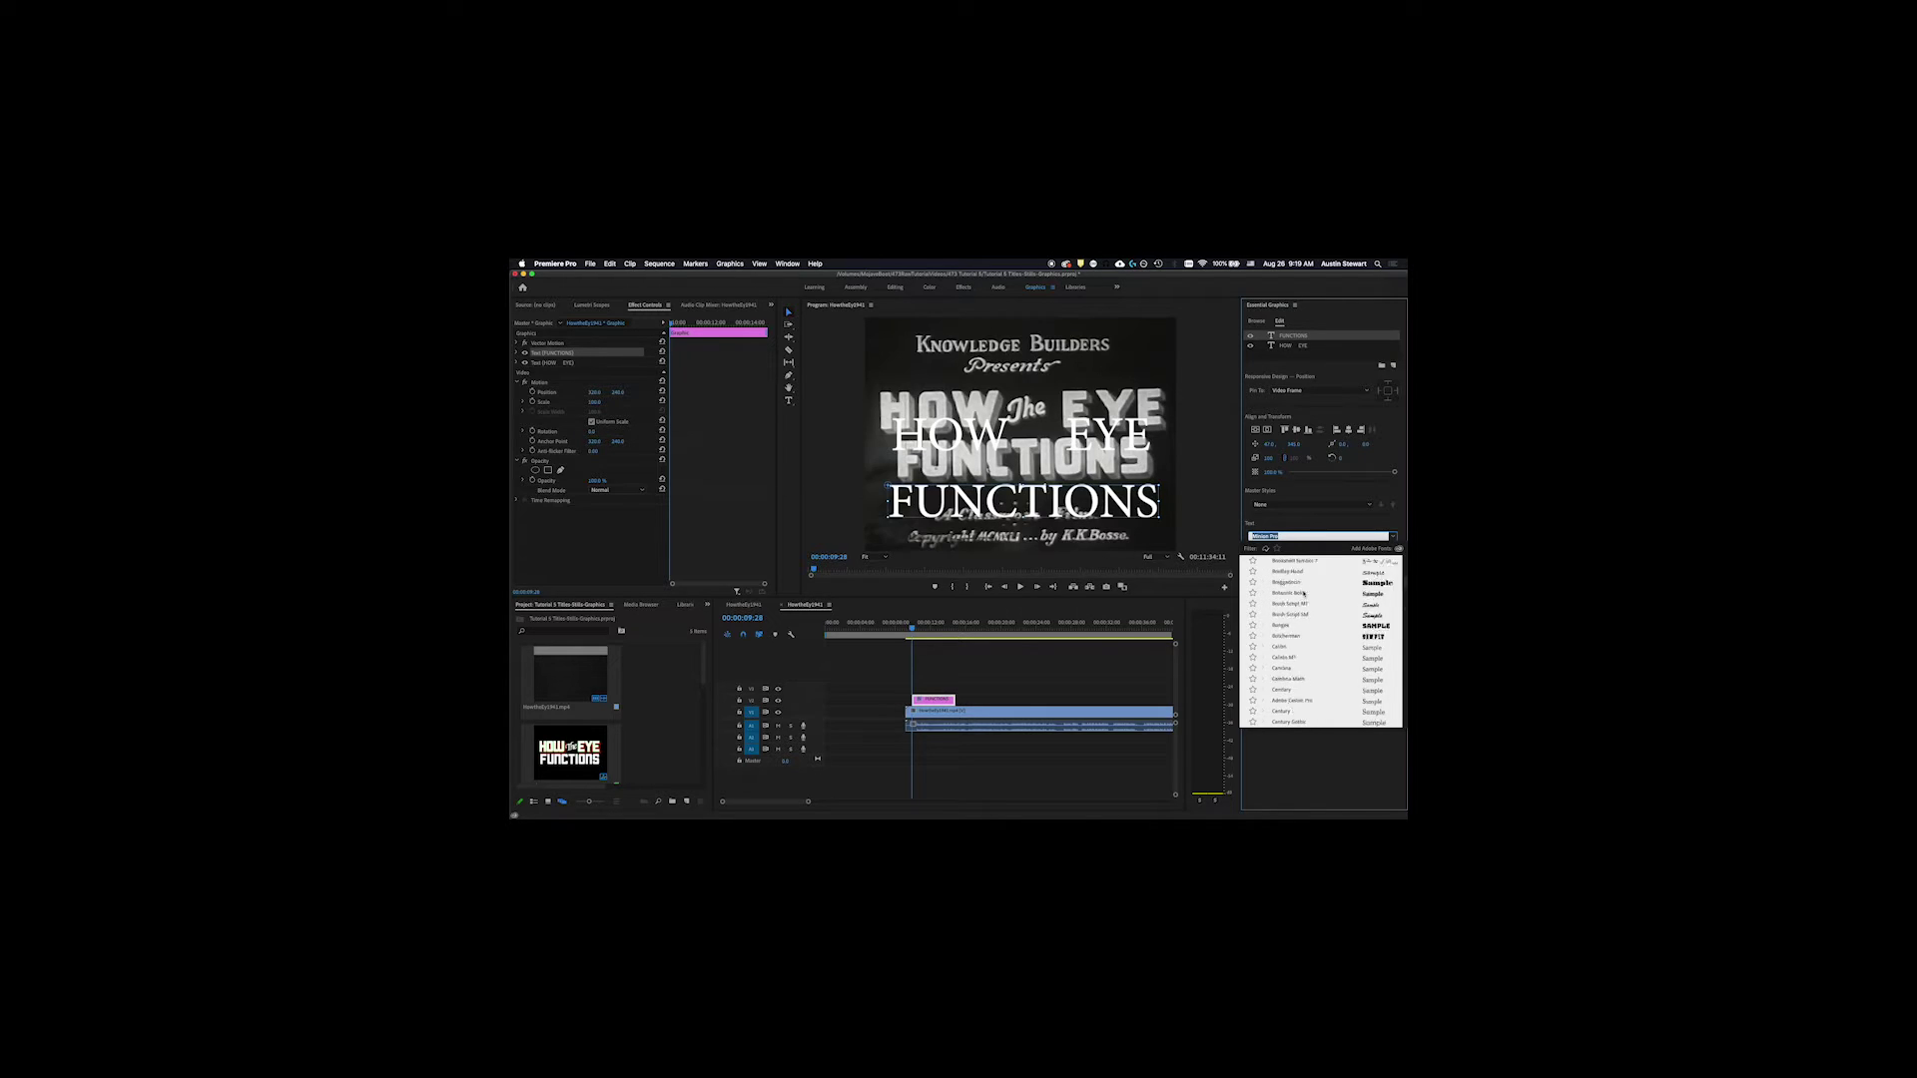
{"action": "scroll", "coordinate": [1303, 593], "scroll_direction": "down", "scroll_amount": 2}
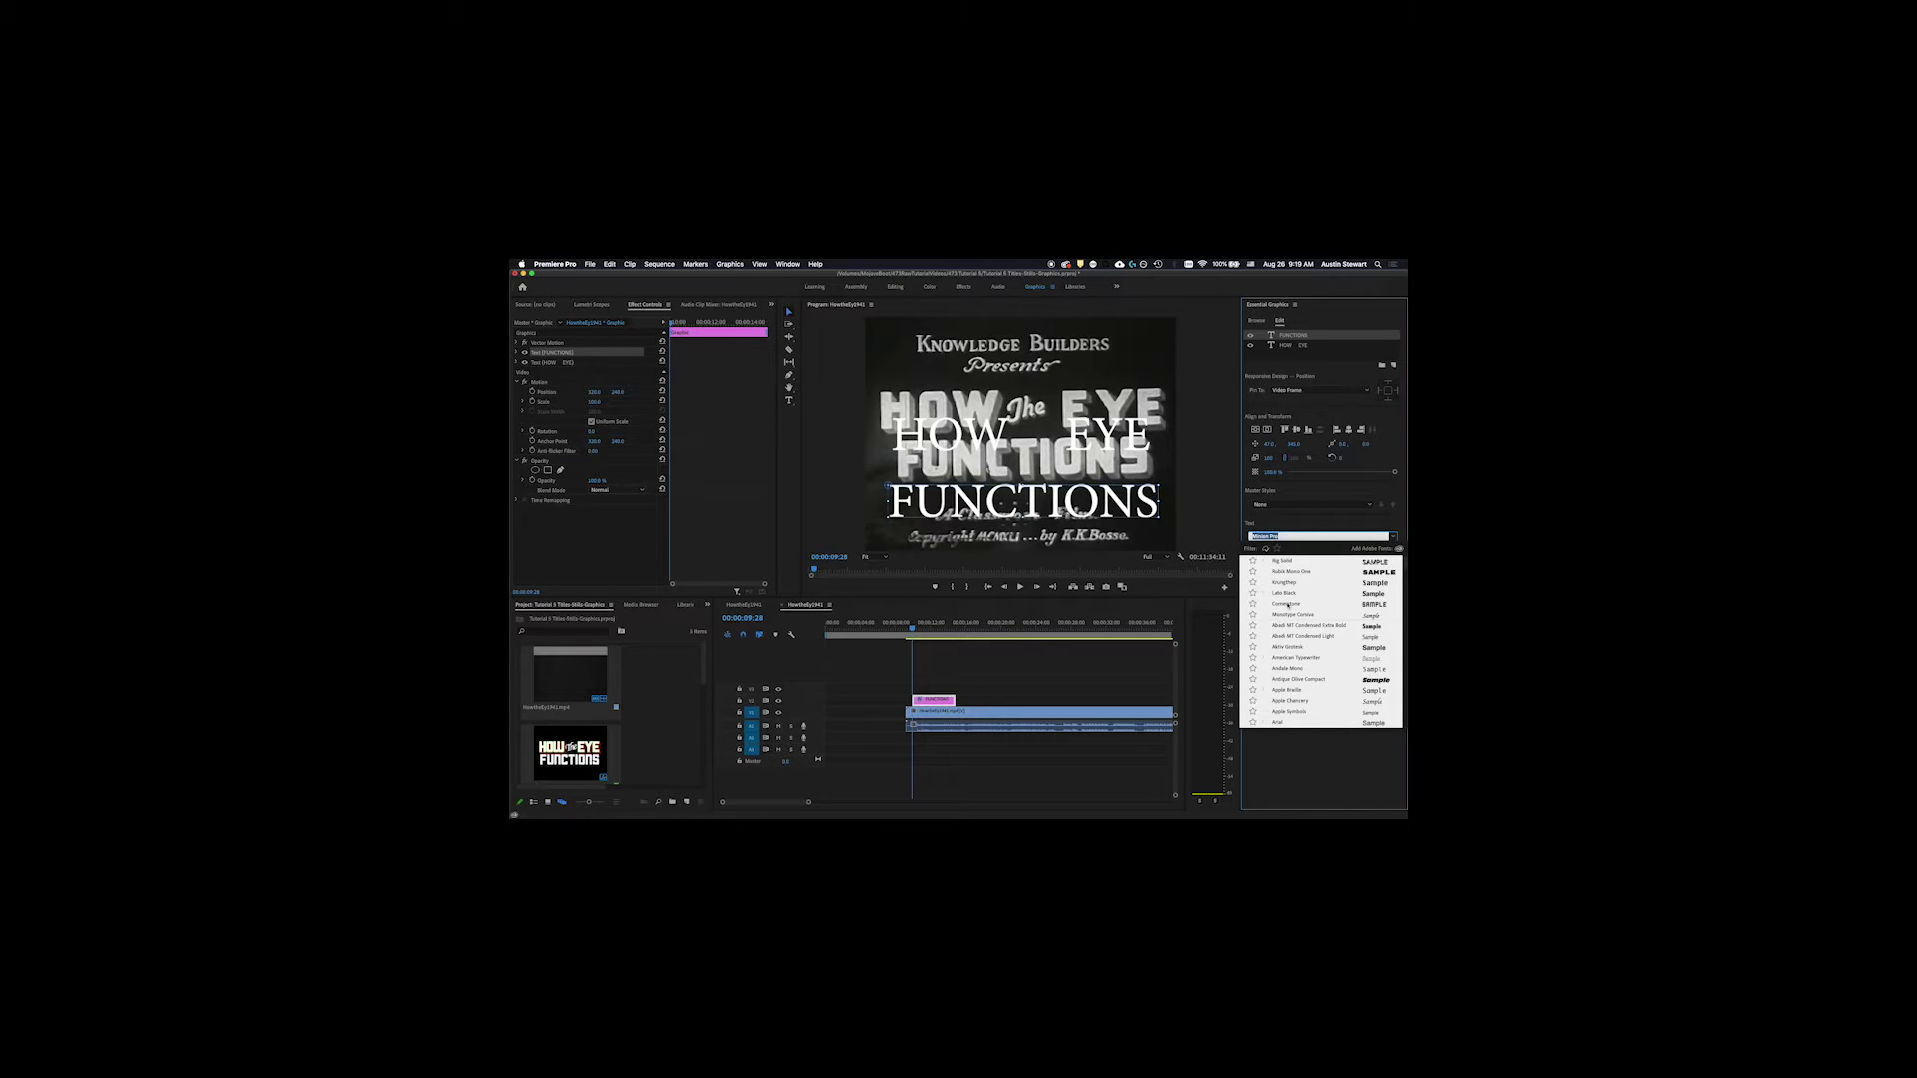
{"action": "scroll", "coordinate": [1303, 666], "scroll_direction": "down", "scroll_amount": 3}
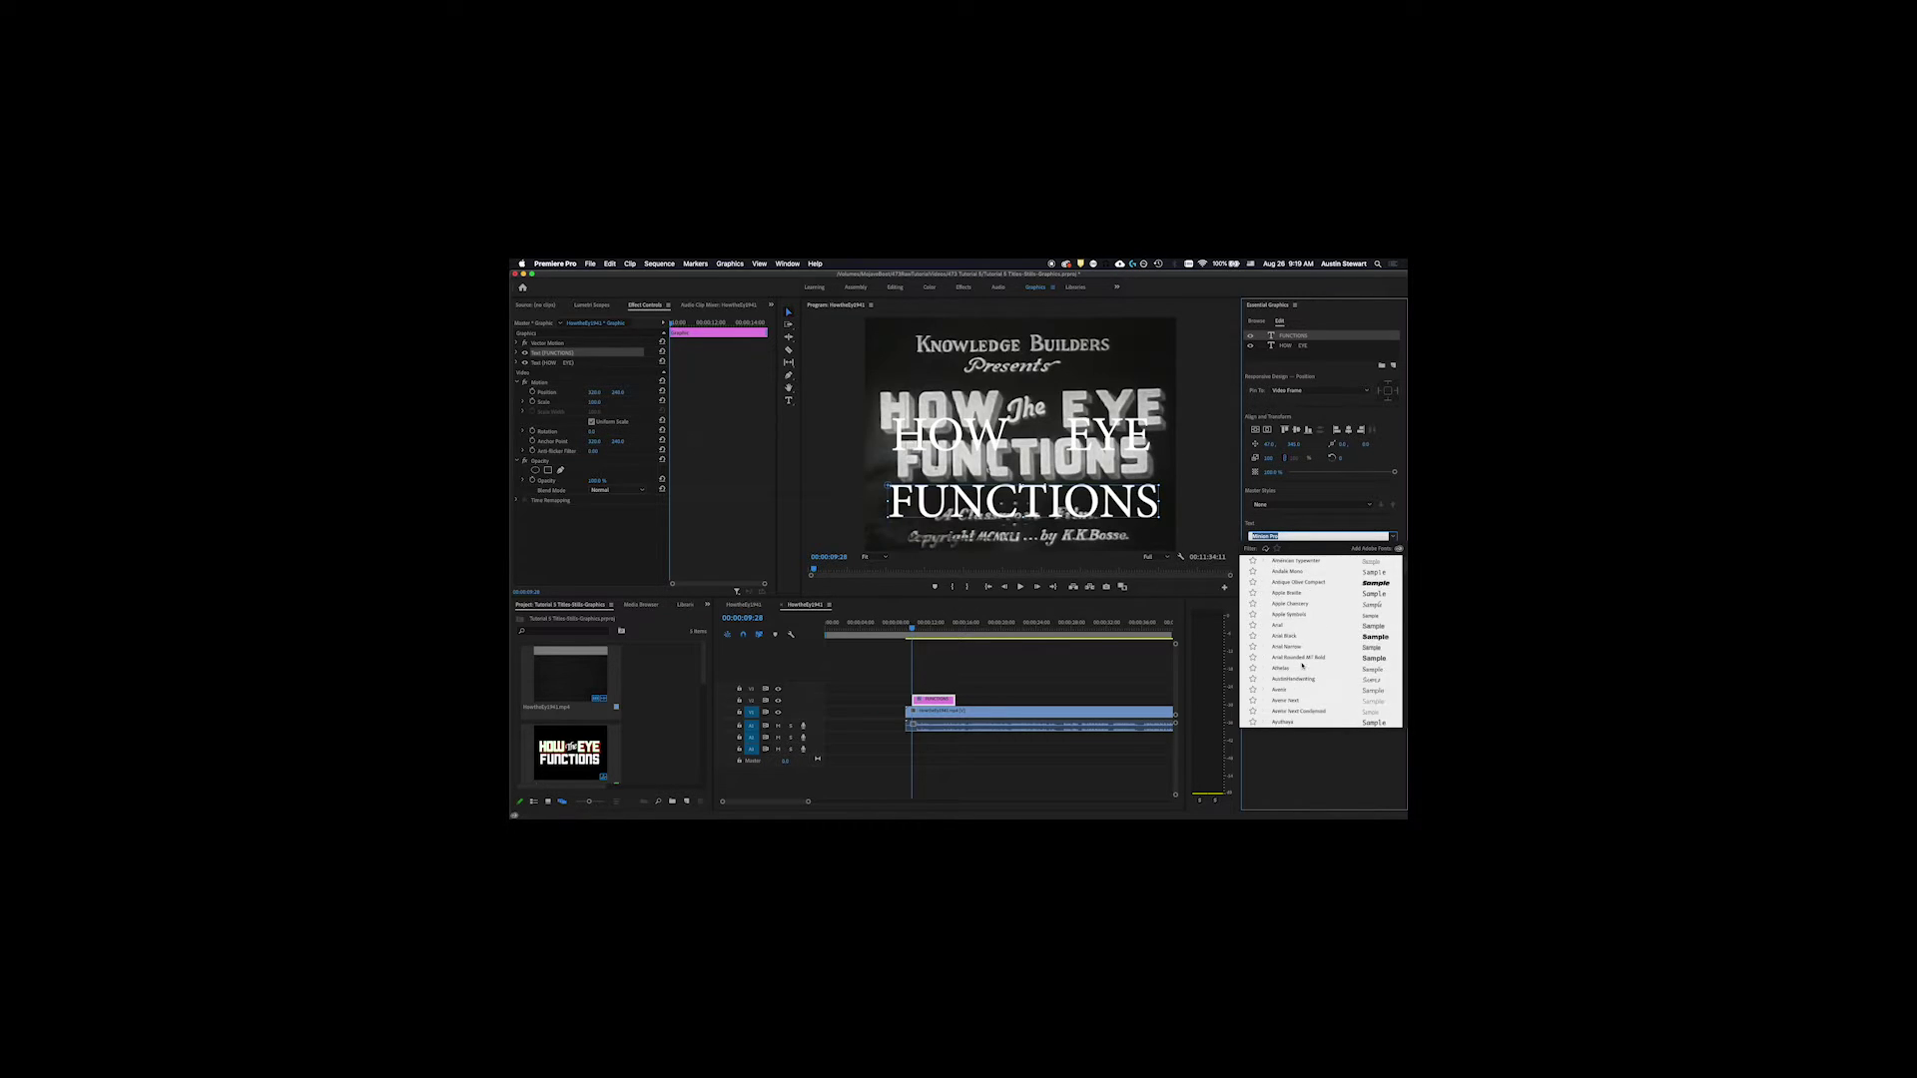
{"action": "scroll", "coordinate": [1303, 667], "scroll_direction": "down", "scroll_amount": 1}
{"action": "scroll", "coordinate": [1283, 622], "scroll_direction": "up", "scroll_amount": 6}
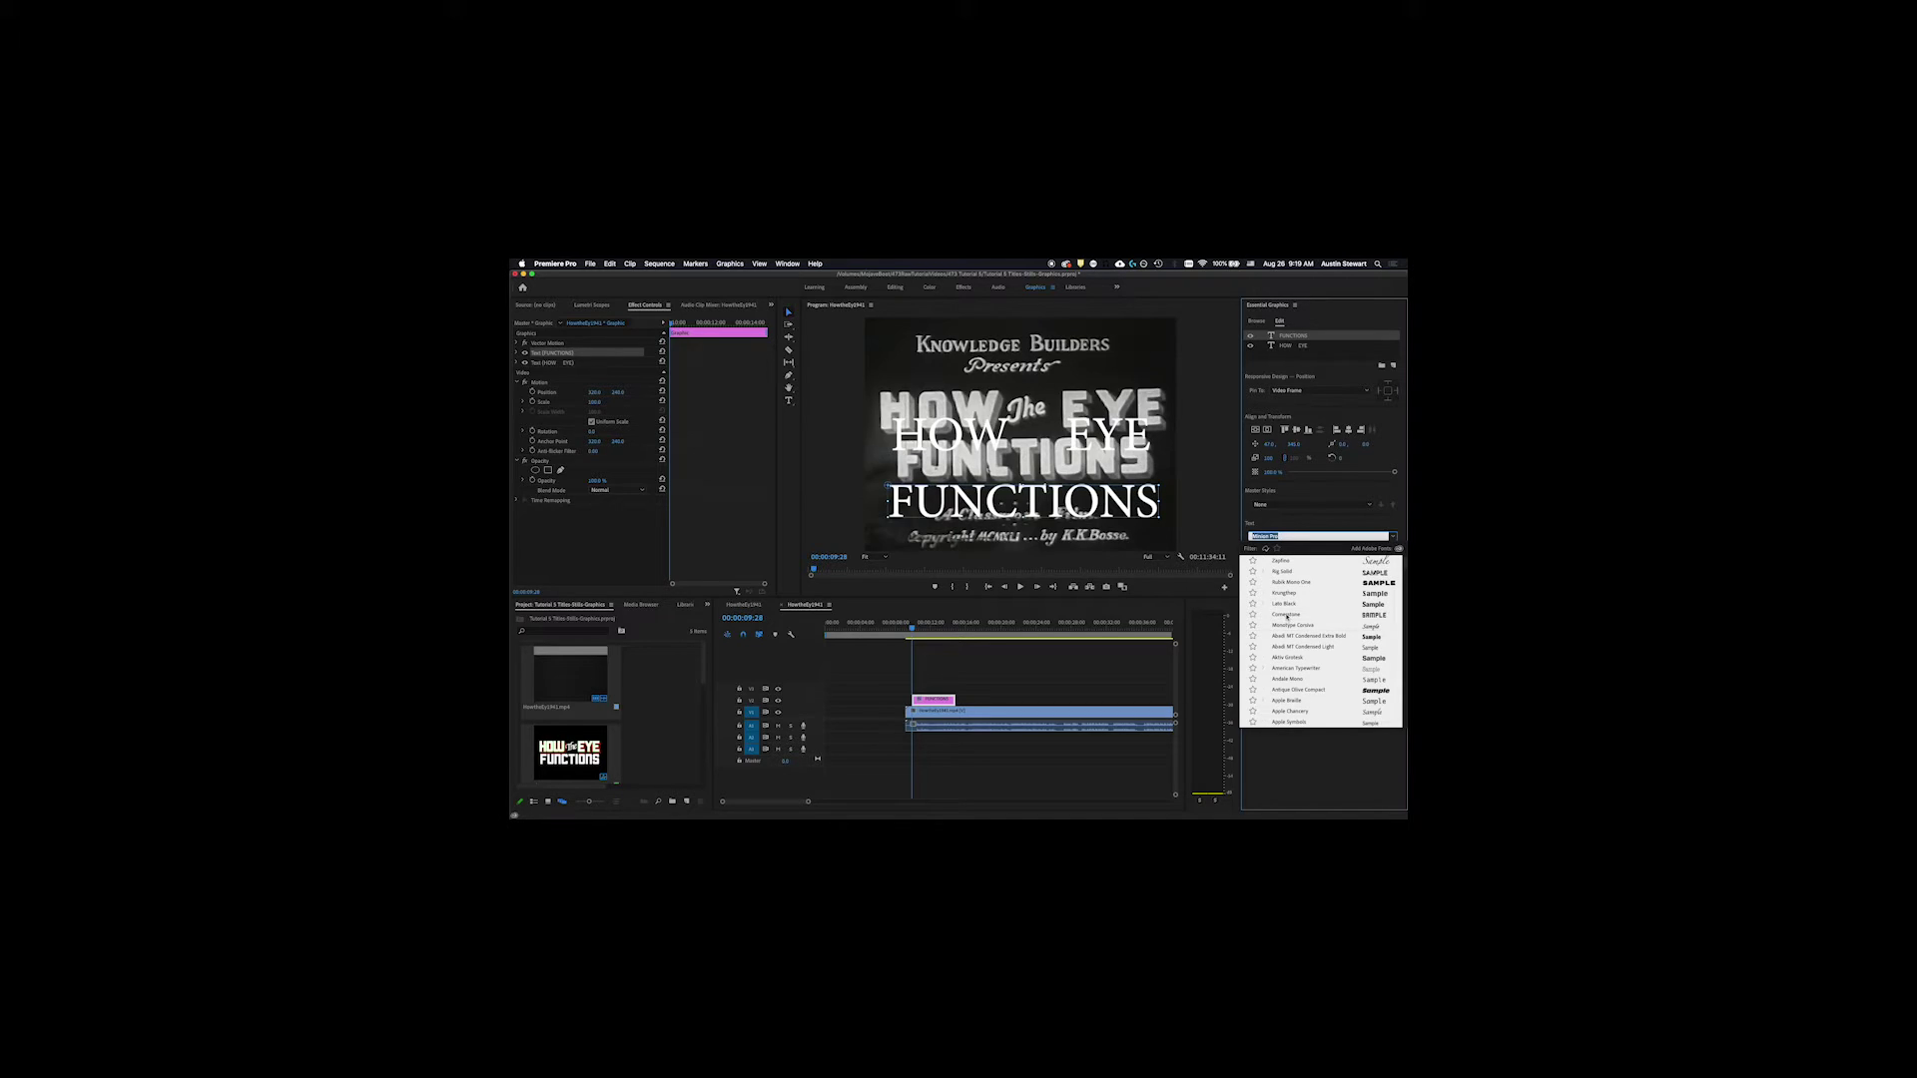
{"action": "left_click", "coordinate": [1287, 615]}
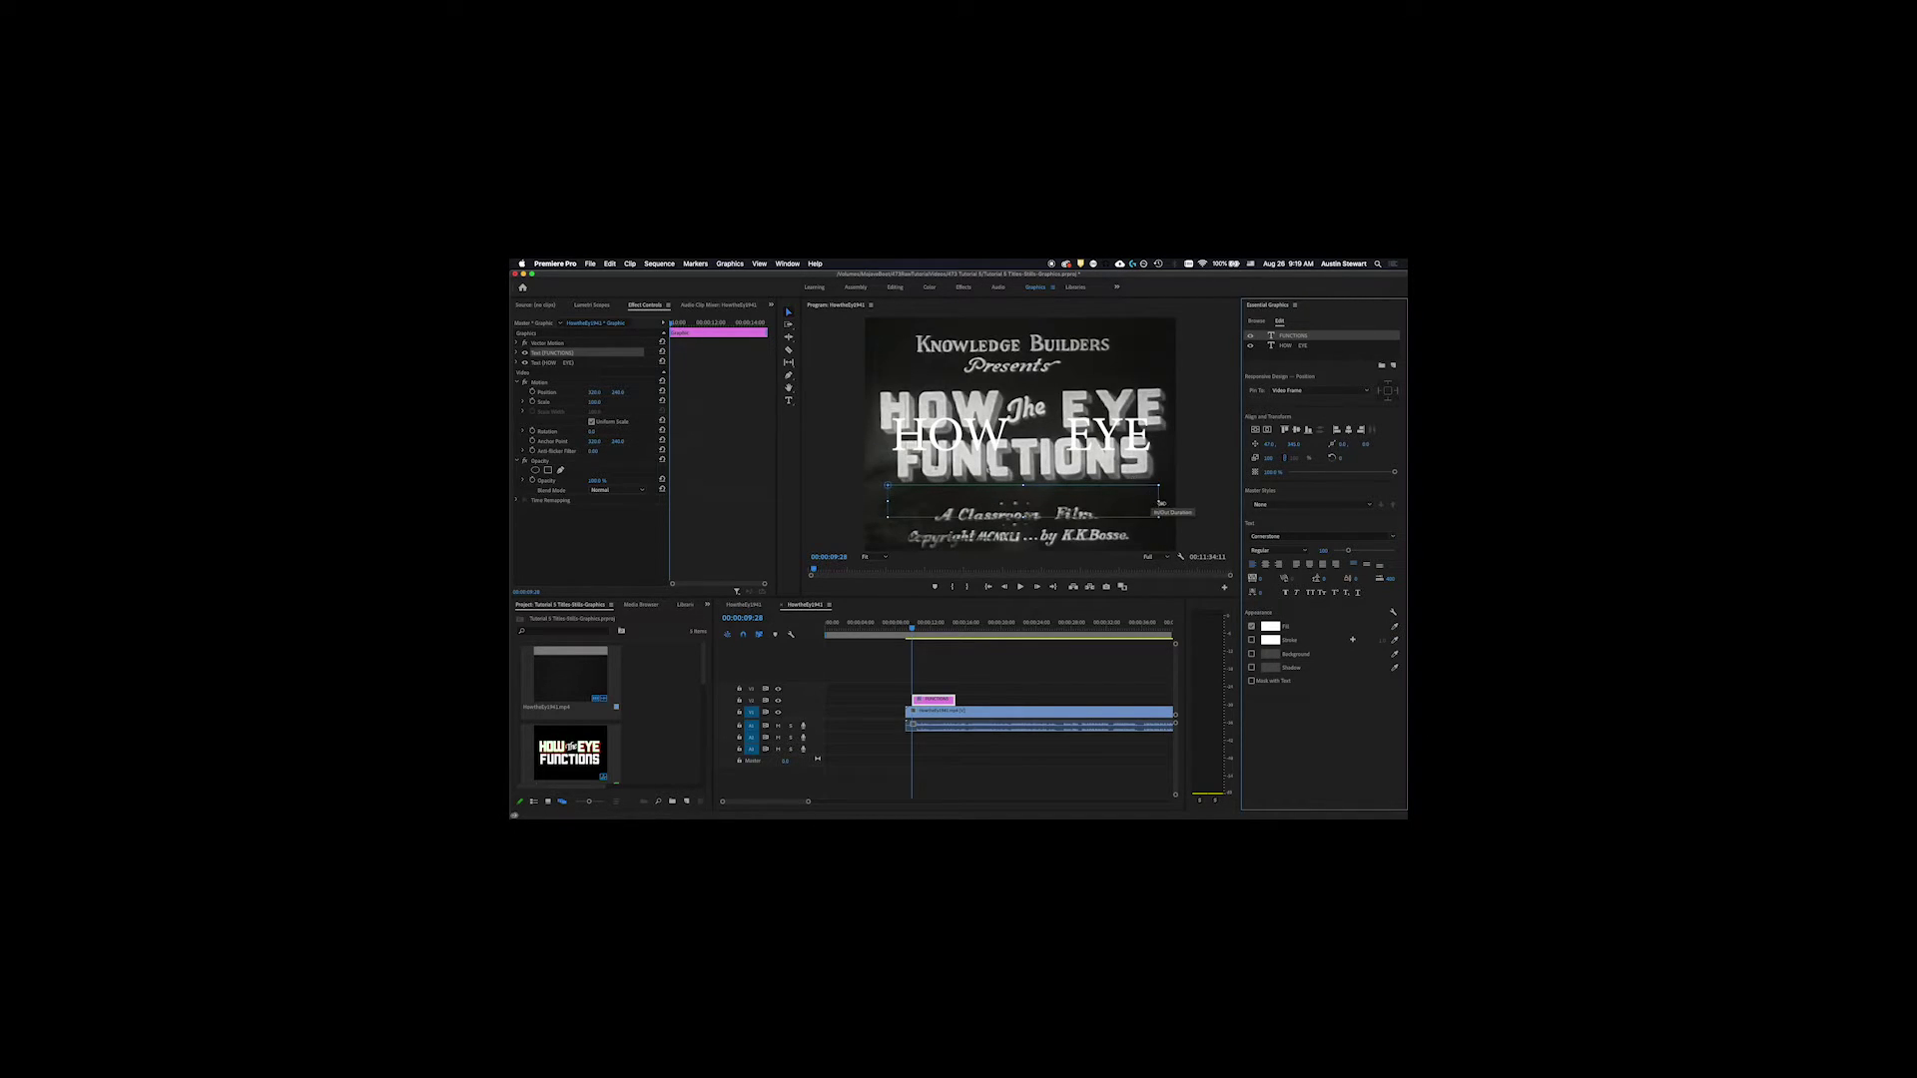
Step: Enlarge the "FUNCTIONS" text box to fit the lettering and move it up toward the film's own FUNCTIONS line
{"action": "left_click_drag", "start_coordinate": [1159, 500], "coordinate": [1165, 500]}
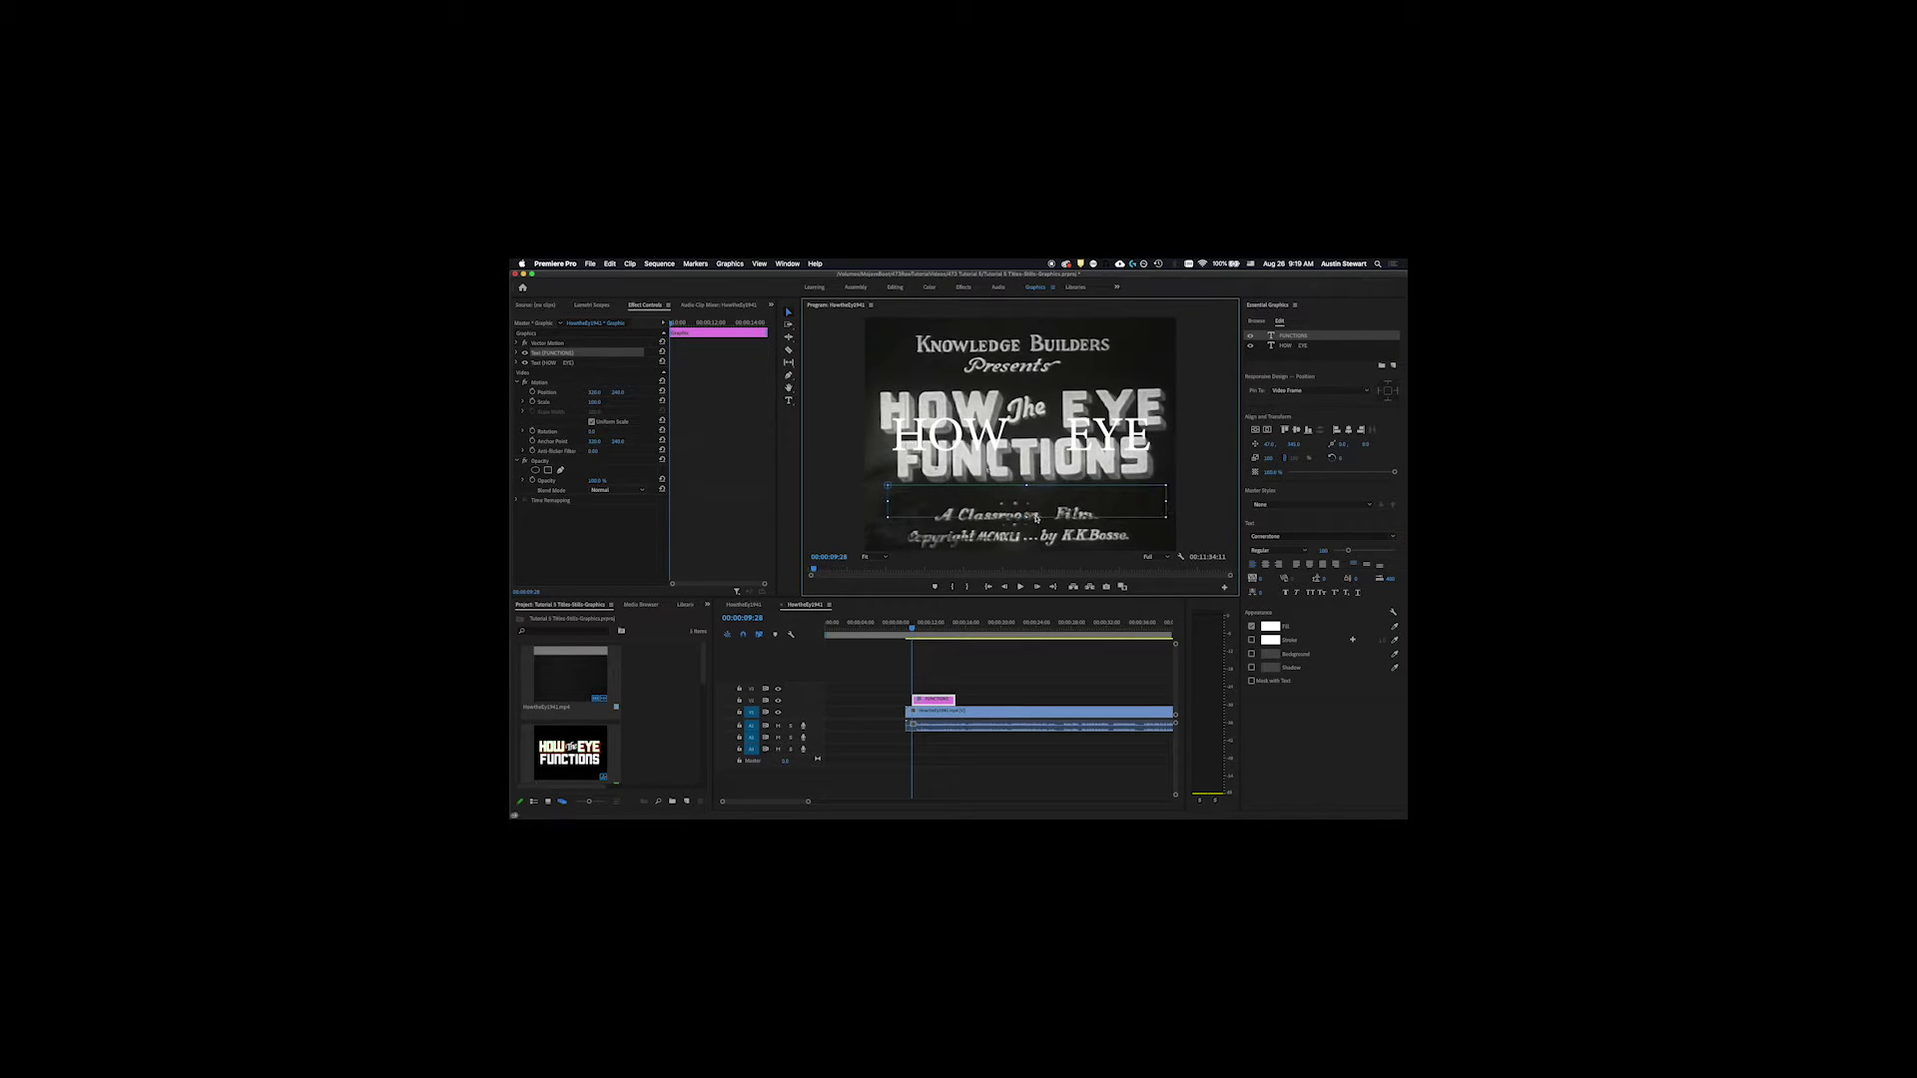
{"action": "left_click", "coordinate": [1029, 518]}
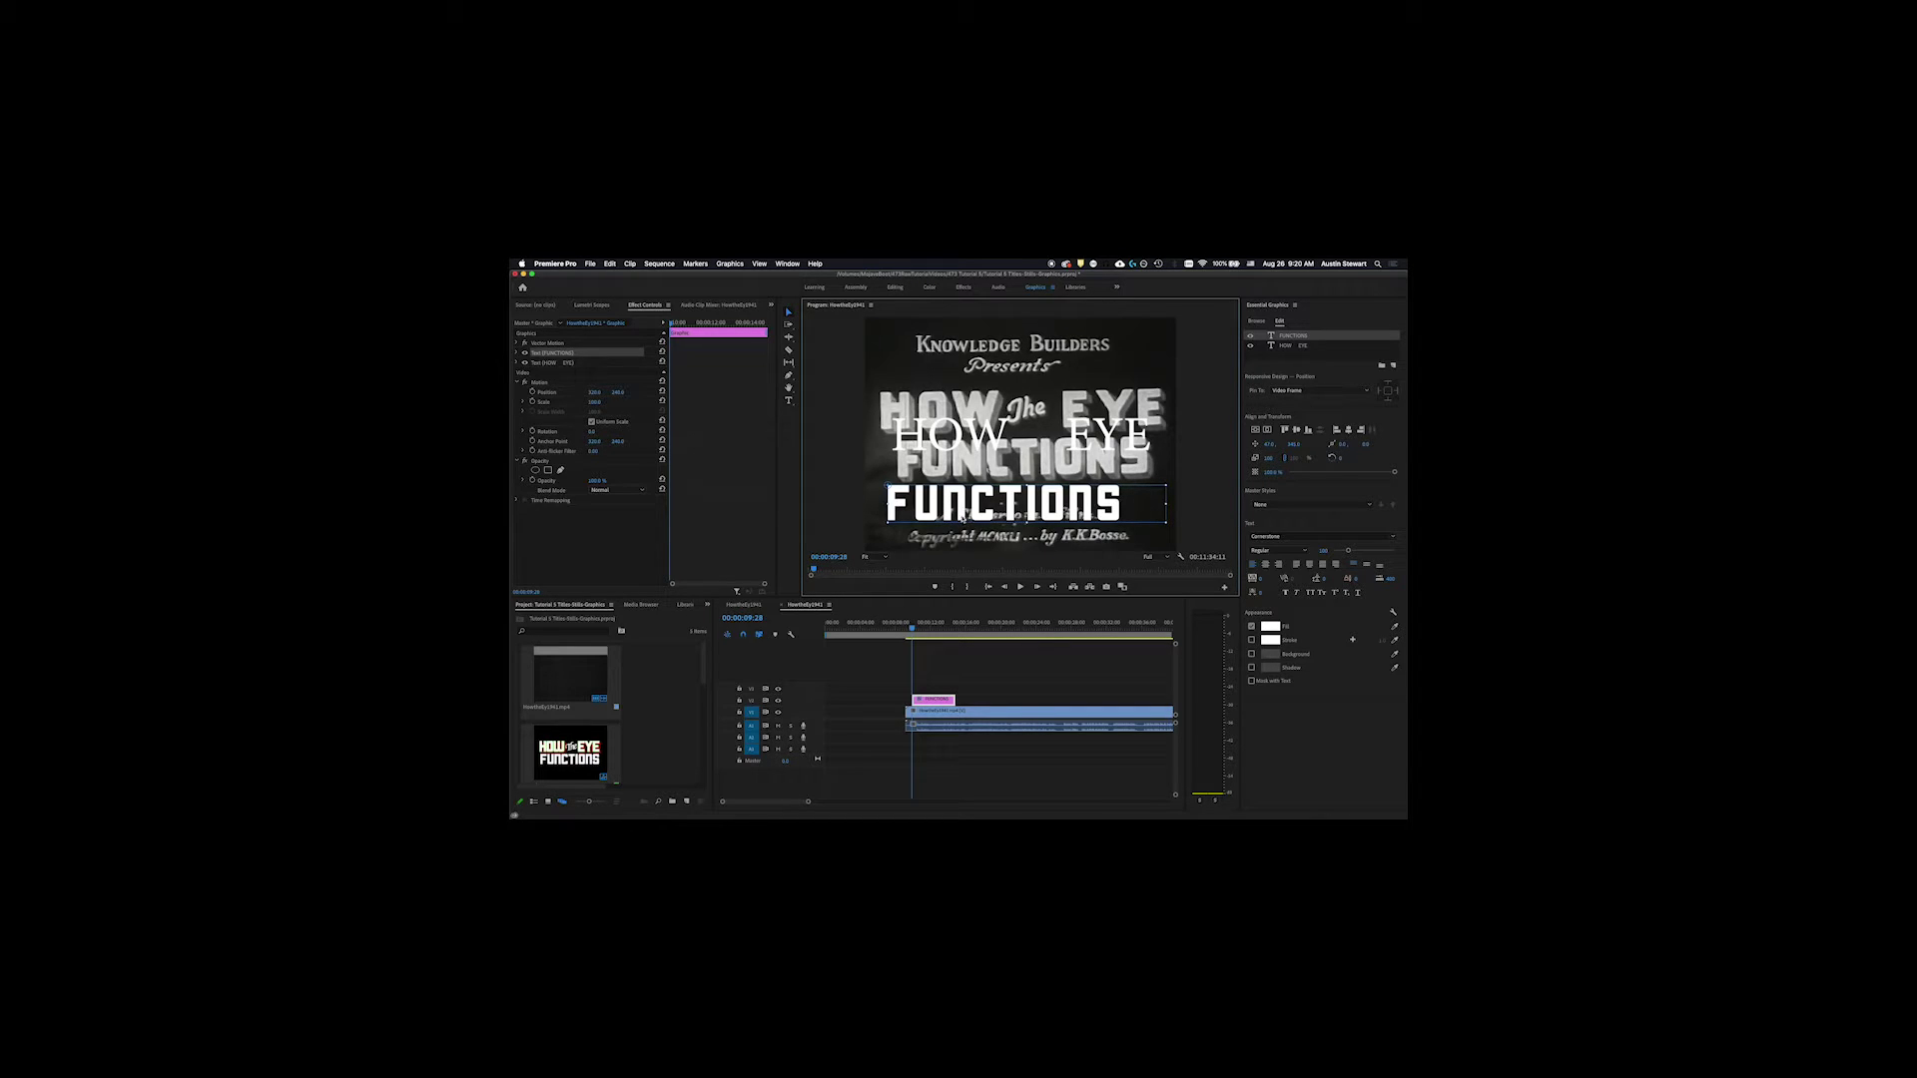
{"action": "left_click_drag", "start_coordinate": [957, 507], "coordinate": [966, 474]}
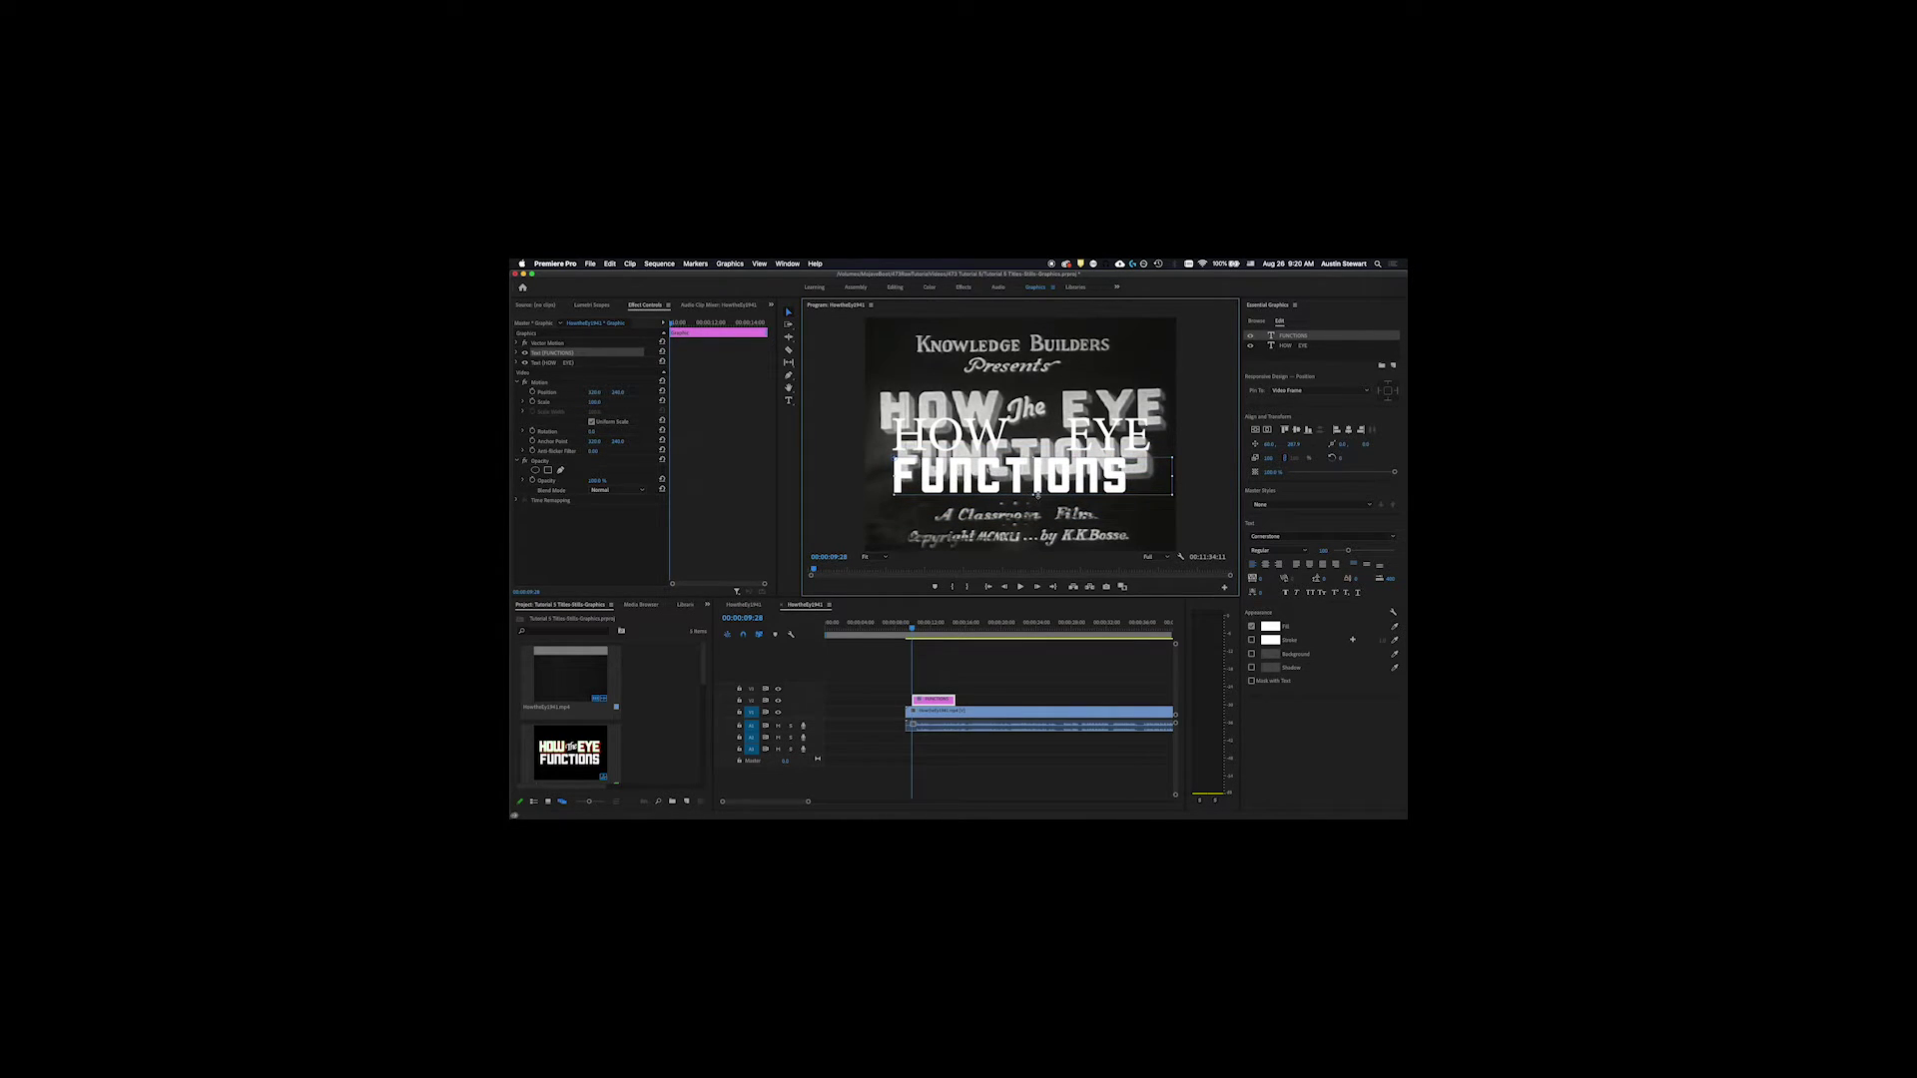
Step: Extend the text box downward, increase the font size, and place the text over the film's FUNCTIONS lettering
{"action": "left_click", "coordinate": [1033, 485]}
{"action": "left_click_drag", "start_coordinate": [1348, 551], "coordinate": [1351, 553]}
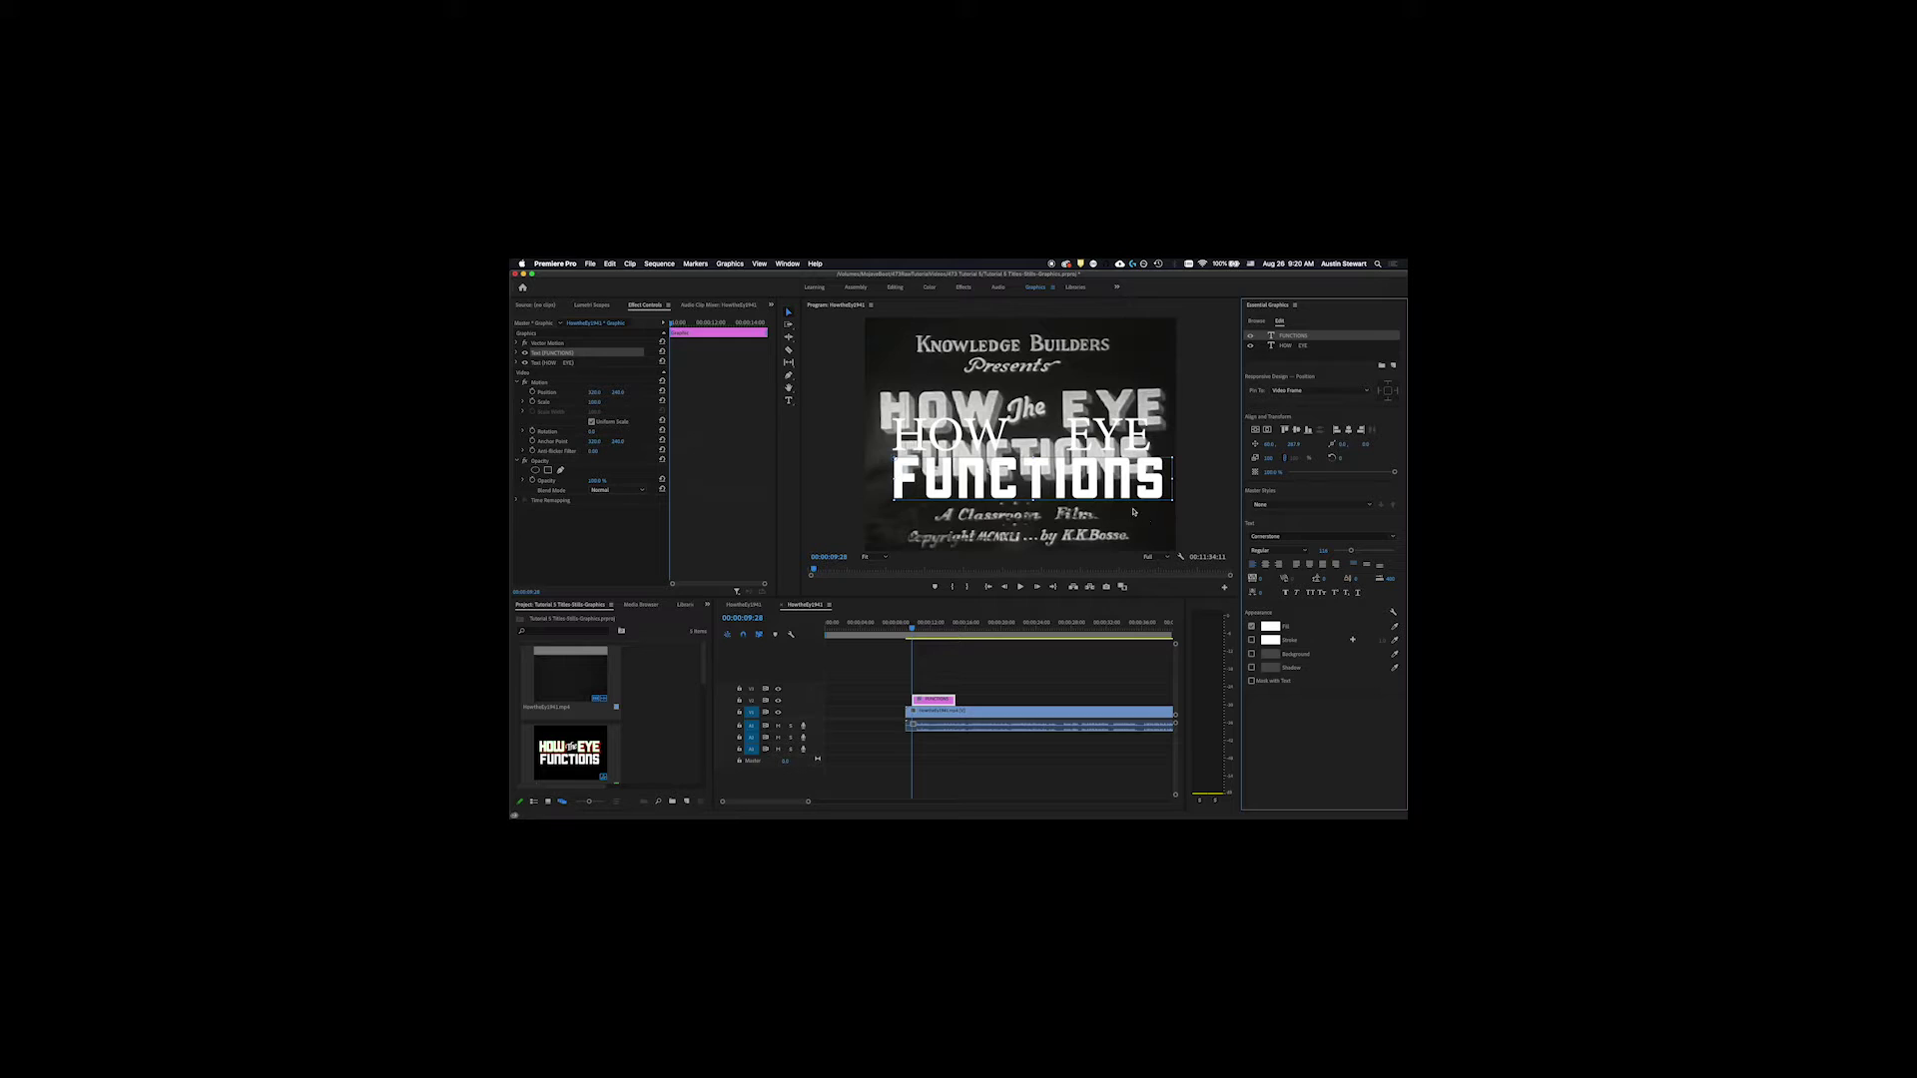
{"action": "left_click_drag", "start_coordinate": [996, 476], "coordinate": [998, 457]}
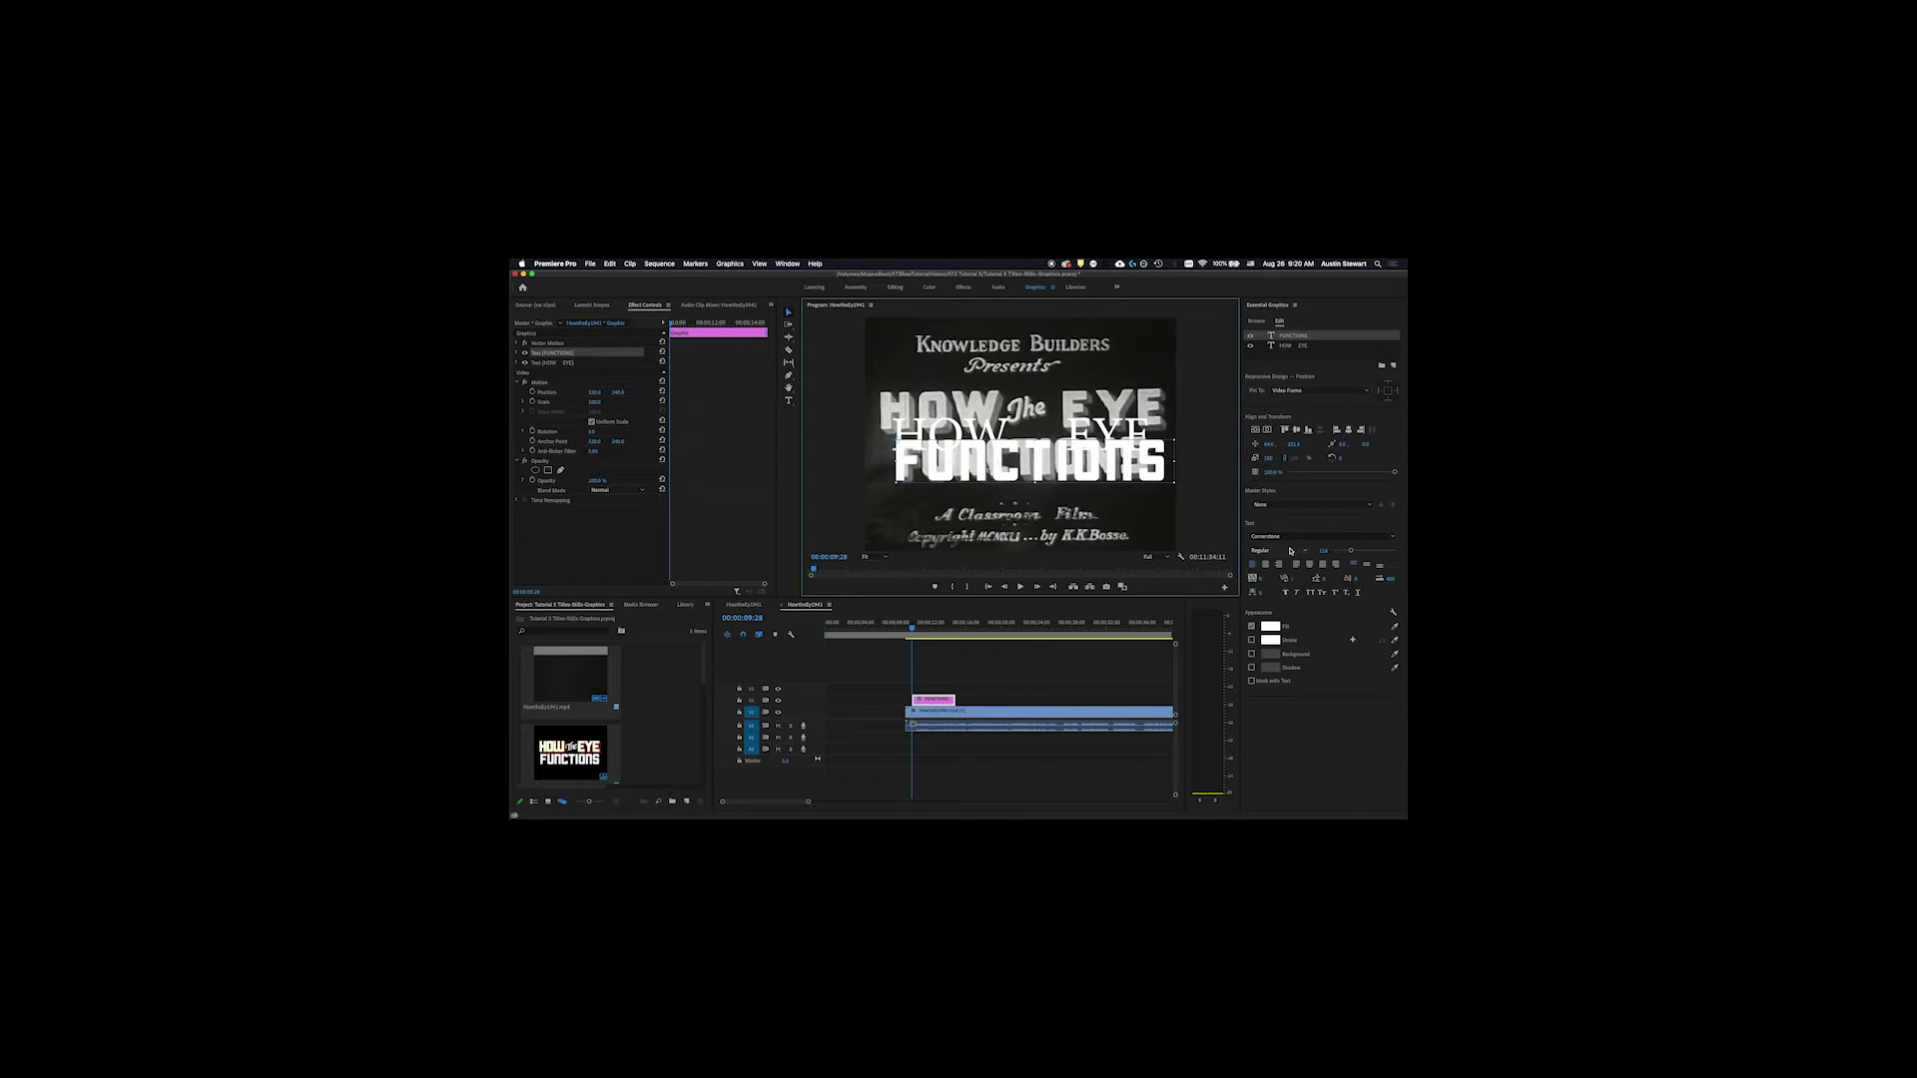
Step: Set the "FUNCTIONS" font size to 100
{"action": "left_click", "coordinate": [1319, 550]}
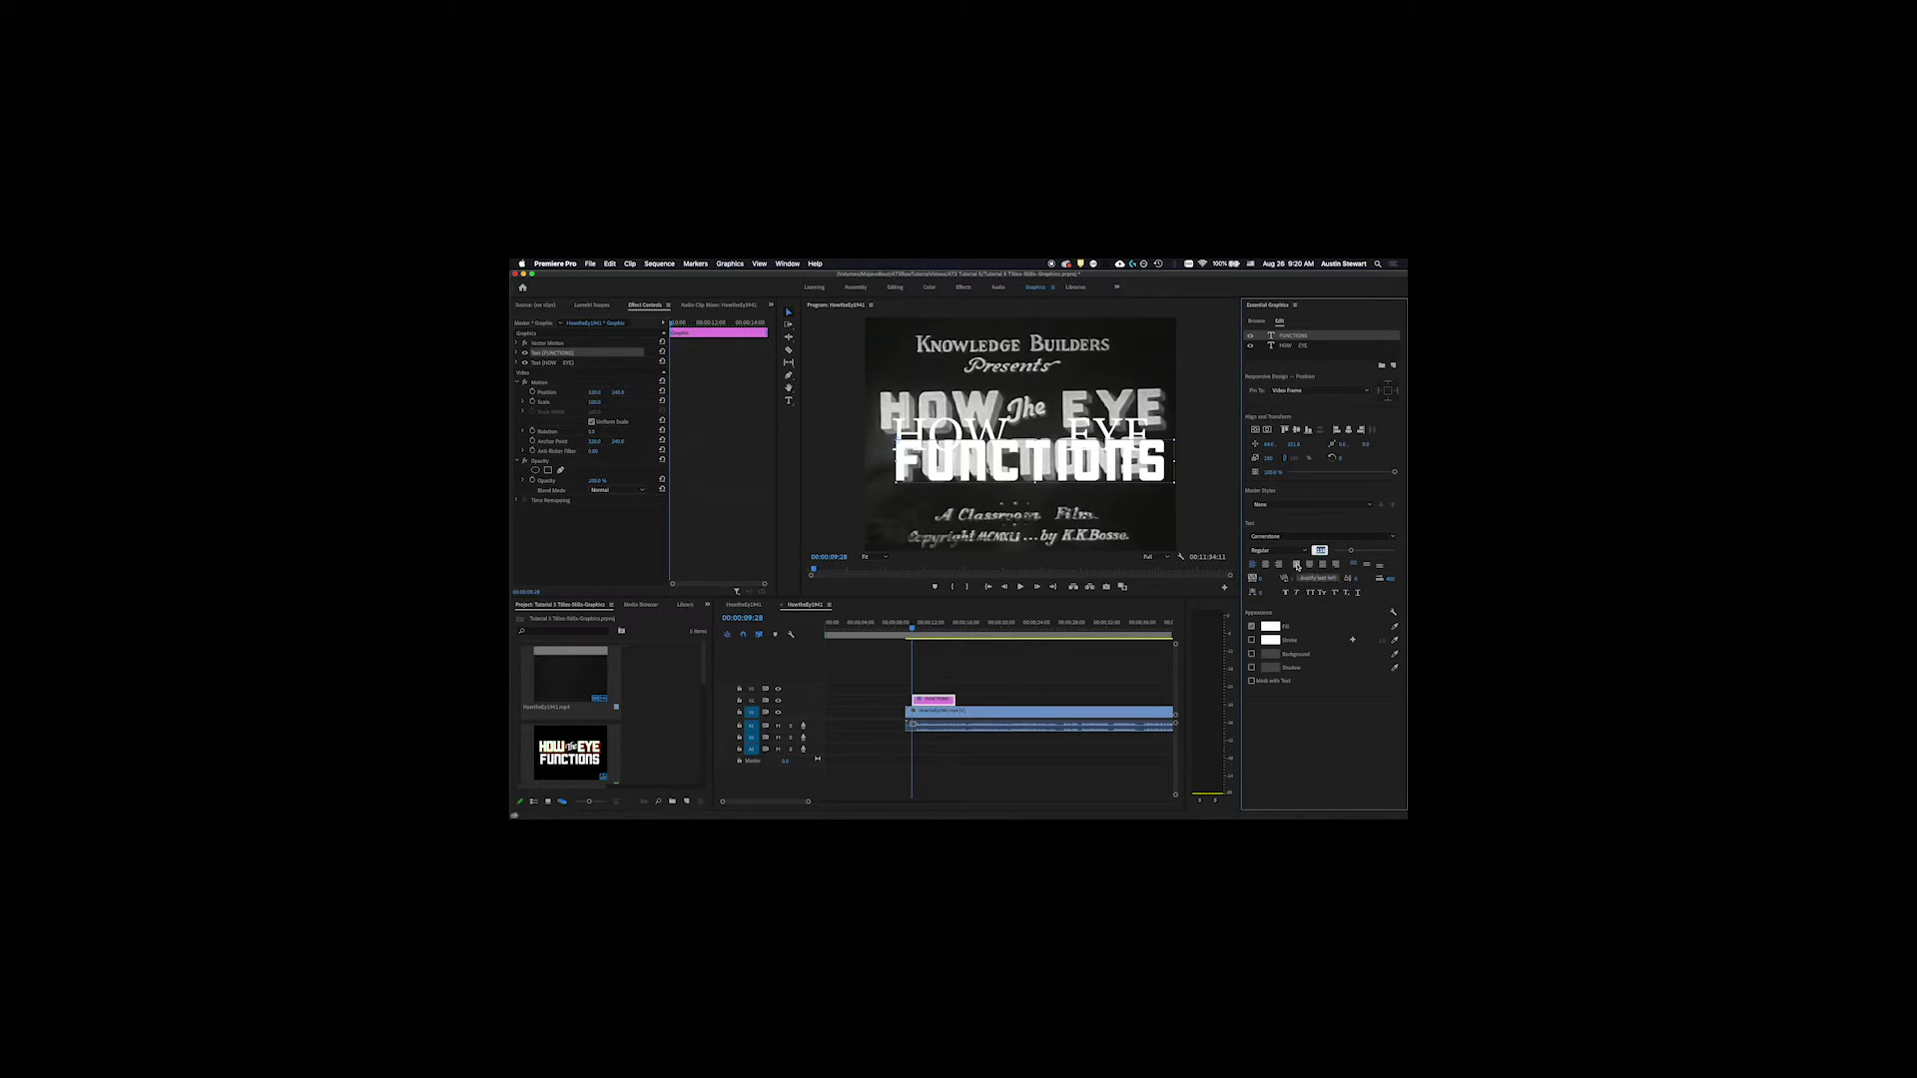
{"action": "type", "text": "100"}
{"action": "key", "text": "Return"}
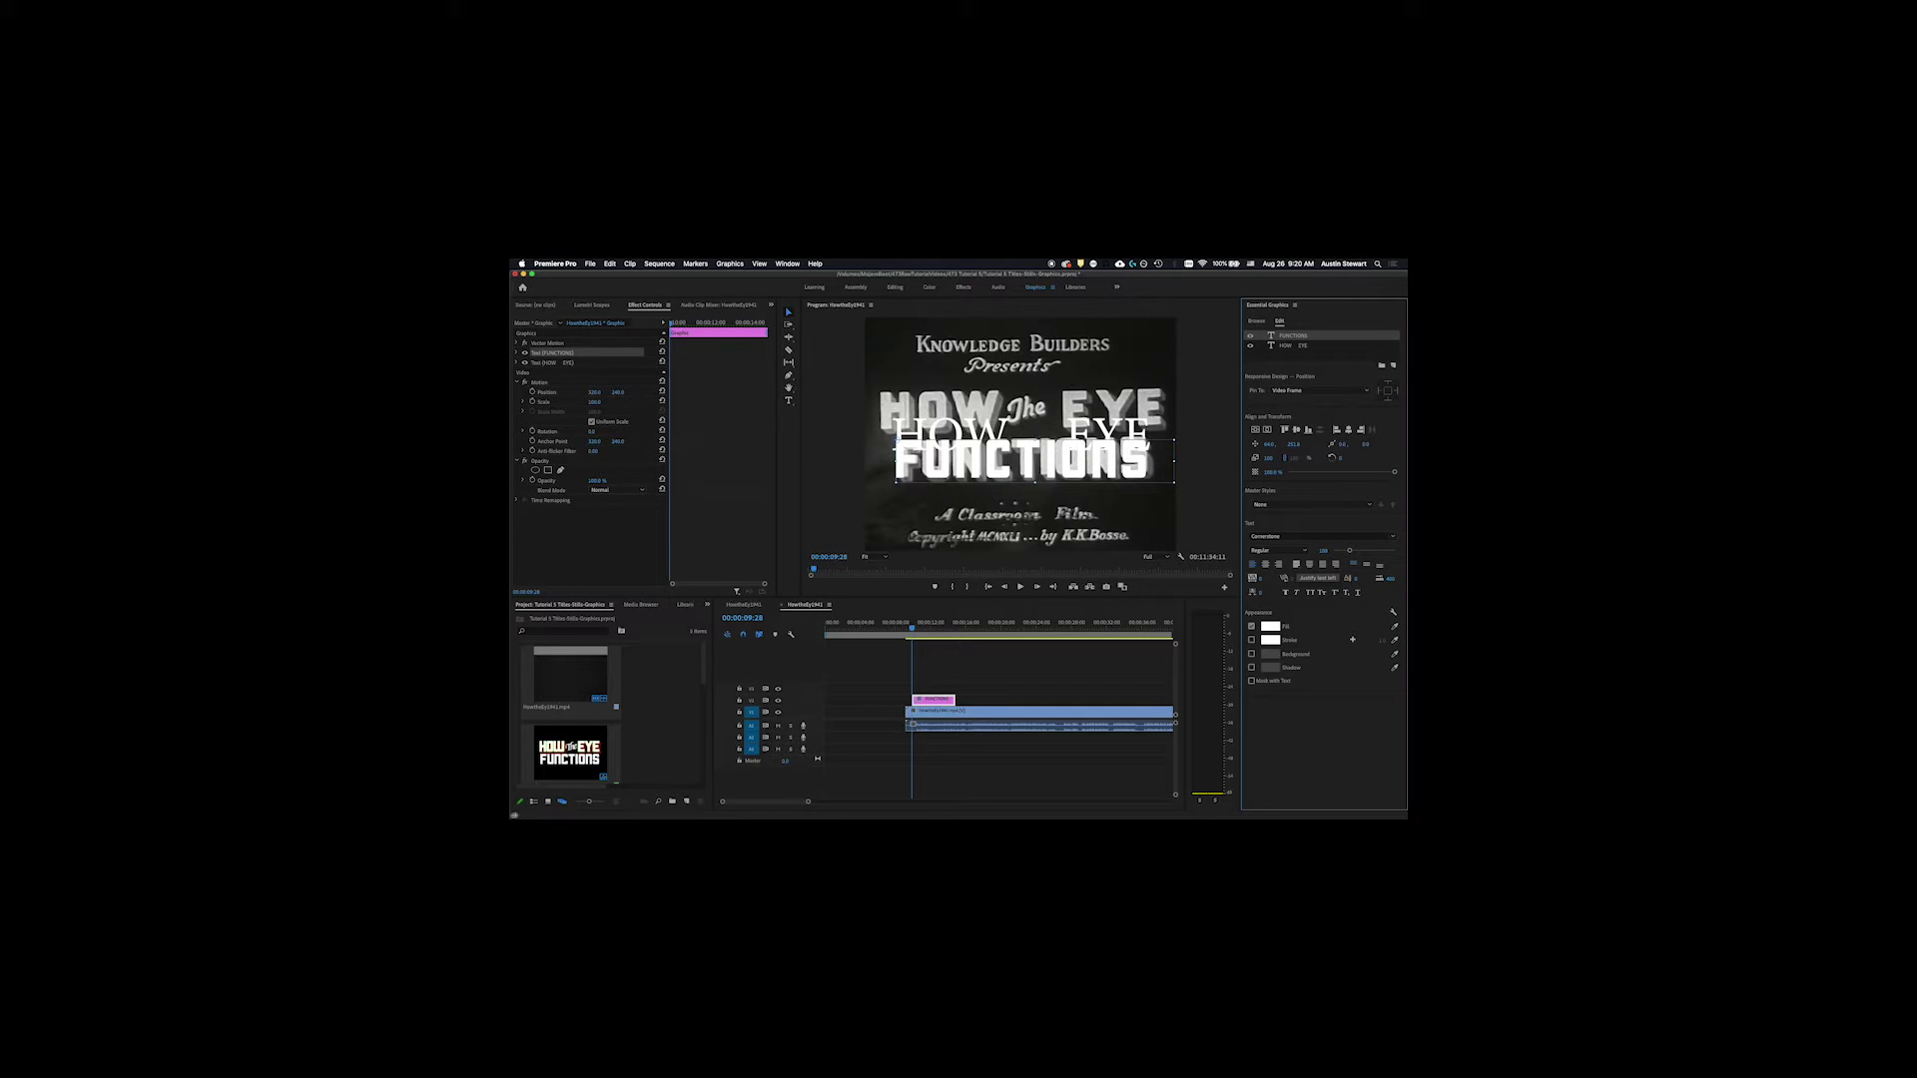
Step: Move the "FUNCTIONS" text below the film's own FUNCTIONS lettering and tighten its tracking to match the original letter spacing
{"action": "left_click_drag", "start_coordinate": [1028, 456], "coordinate": [1028, 496]}
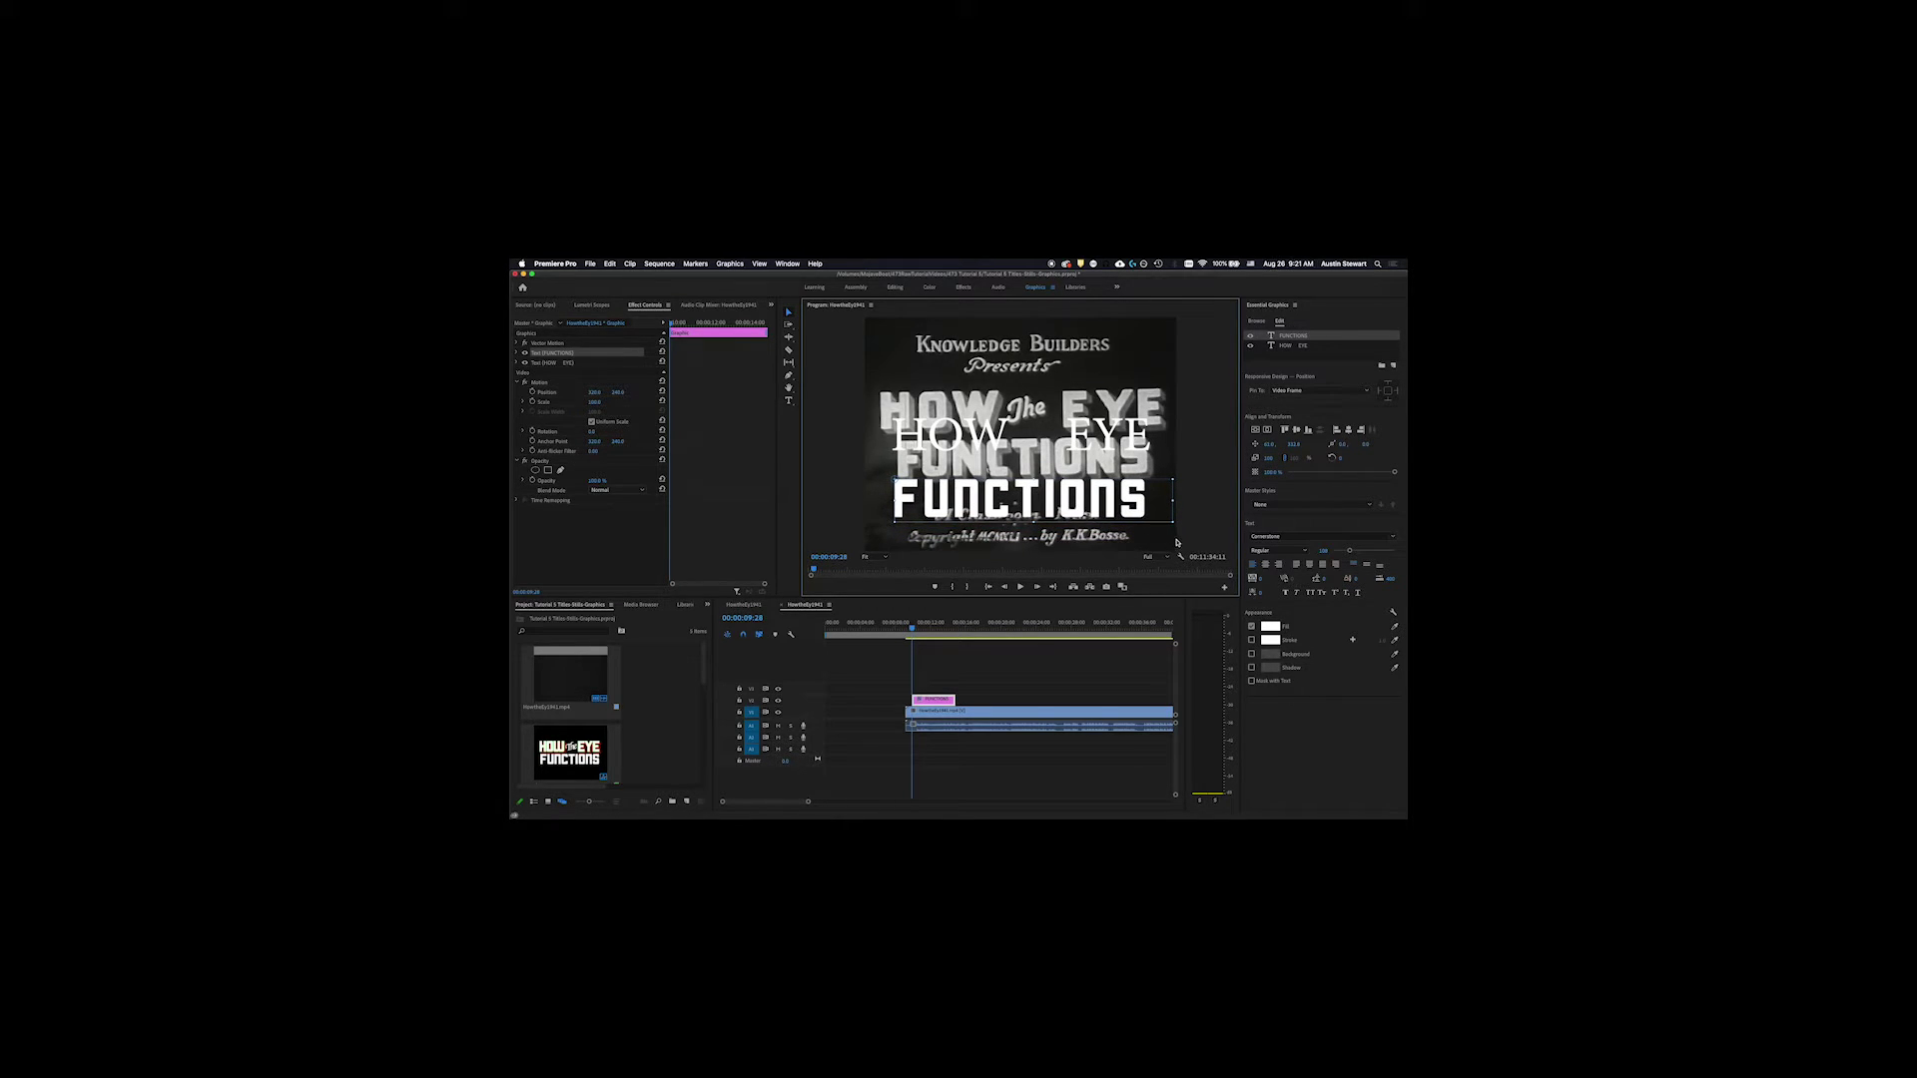
{"action": "left_click", "coordinate": [1260, 583]}
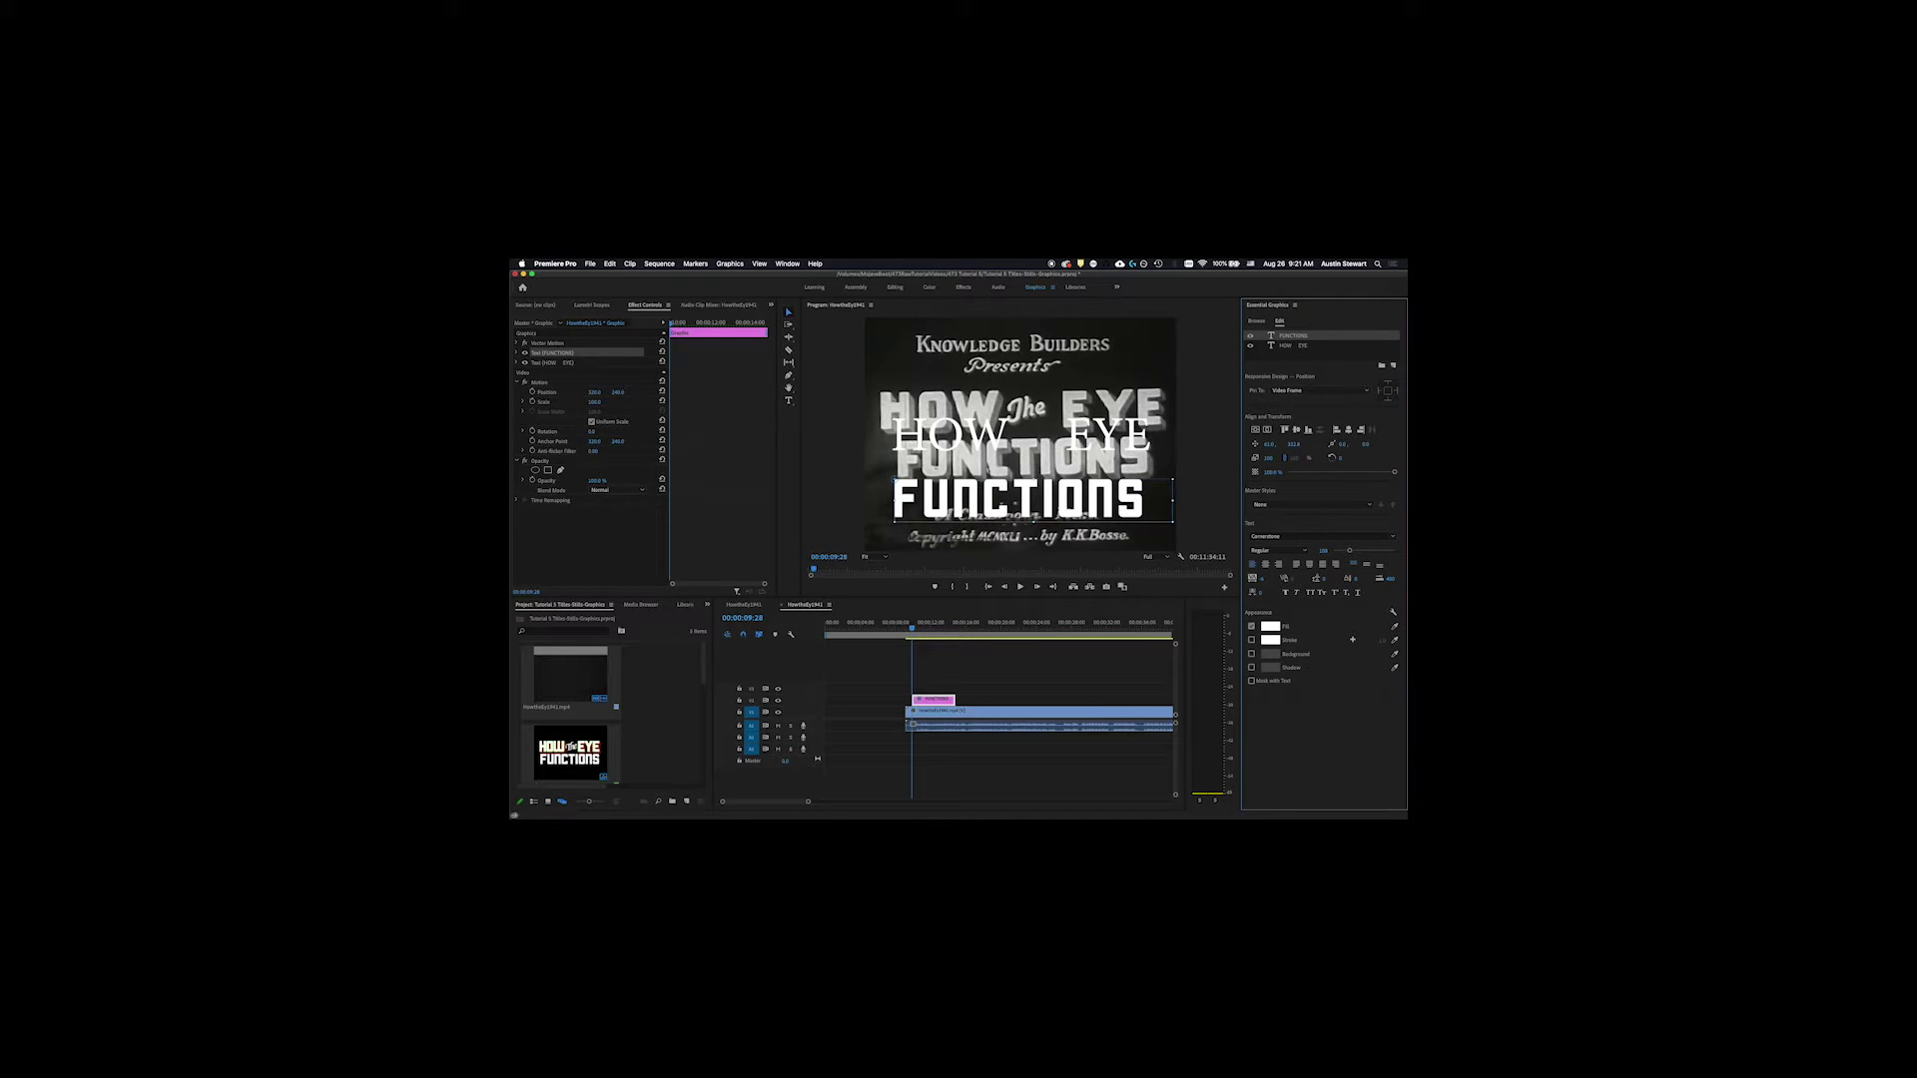
{"action": "key", "text": "Down"}
{"action": "key", "text": "Down"}
{"action": "key", "text": "Down"}
{"action": "key", "text": "Down"}
{"action": "key", "text": "Down"}
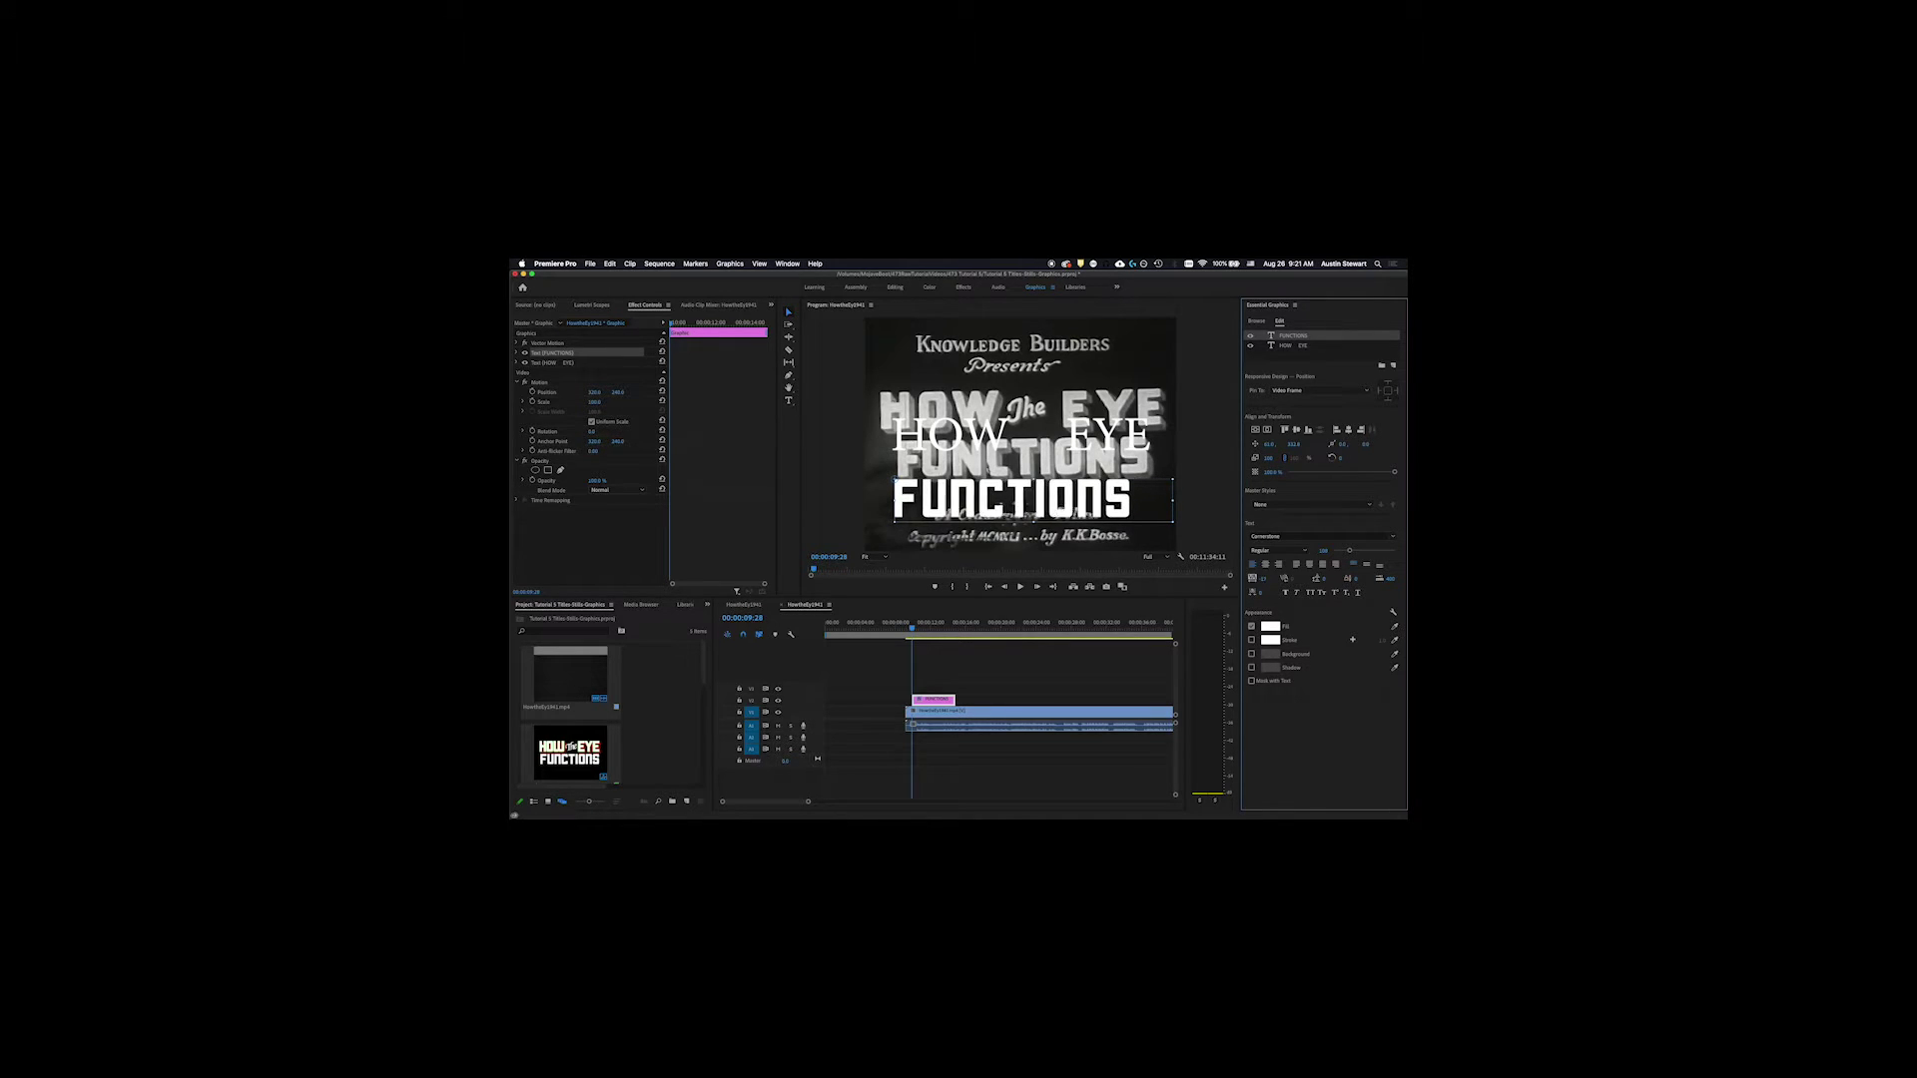
{"action": "key", "text": "Down"}
{"action": "key", "text": "Down"}
{"action": "key", "text": "Up"}
{"action": "key", "text": "Up"}
{"action": "key", "text": "Up"}
{"action": "key", "text": "Up"}
{"action": "key", "text": "Up"}
{"action": "key", "text": "Up"}
{"action": "key", "text": "Up"}
{"action": "key", "text": "Up"}
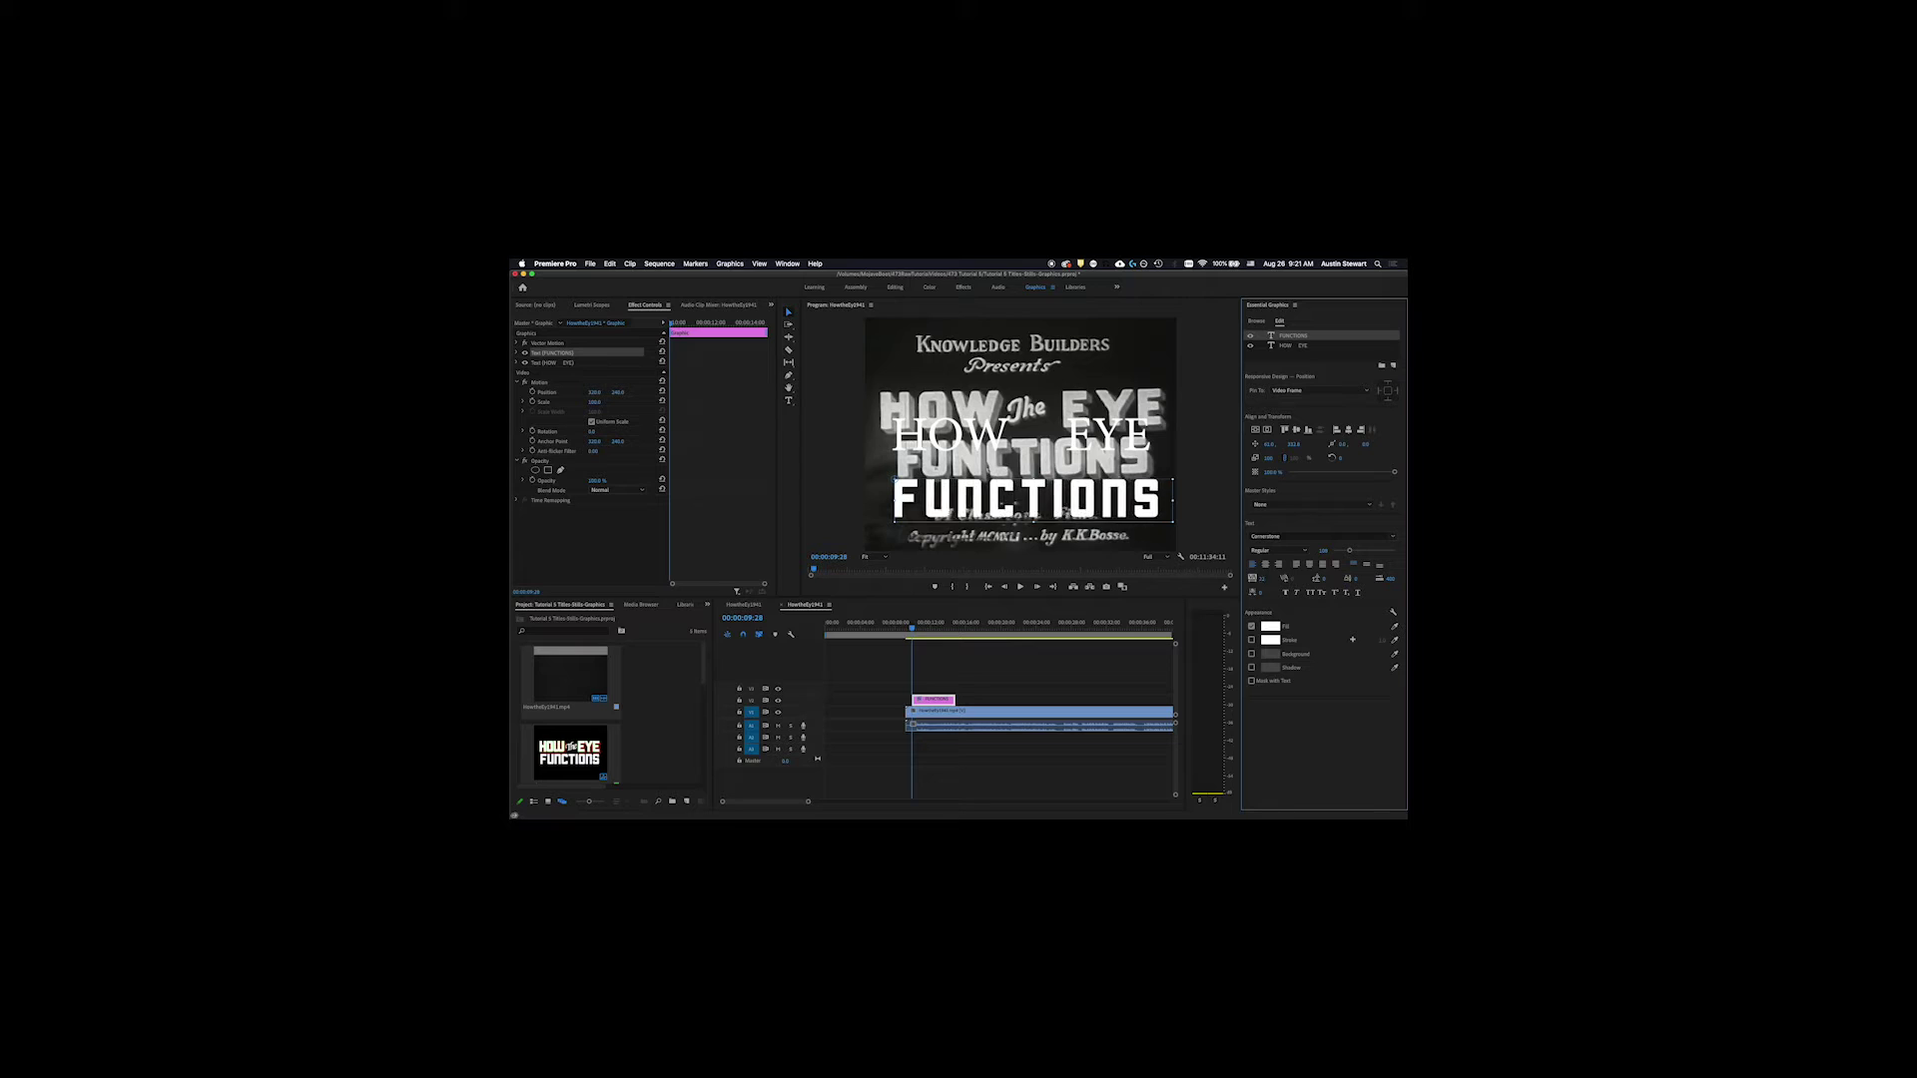
{"action": "key", "text": "Down"}
{"action": "key", "text": "Down"}
{"action": "key", "text": "Down"}
{"action": "key", "text": "Down"}
{"action": "key", "text": "Down"}
{"action": "key", "text": "Down"}
{"action": "key", "text": "Down"}
{"action": "key", "text": "Down"}
{"action": "key", "text": "Down"}
{"action": "key", "text": "Down"}
{"action": "key", "text": "Down"}
{"action": "key", "text": "Down"}
{"action": "key", "text": "Up"}
{"action": "key", "text": "Up"}
{"action": "key", "text": "Up"}
{"action": "key", "text": "Up"}
{"action": "key", "text": "Up"}
{"action": "key", "text": "Up"}
{"action": "key", "text": "Up"}
{"action": "key", "text": "Up"}
{"action": "key", "text": "Up"}
{"action": "key", "text": "Up"}
{"action": "key", "text": "Up"}
{"action": "key", "text": "Up"}
{"action": "key", "text": "Down"}
{"action": "key", "text": "Down"}
{"action": "key", "text": "Down"}
{"action": "key", "text": "Down"}
{"action": "key", "text": "Down"}
{"action": "key", "text": "Up"}
{"action": "key", "text": "Up"}
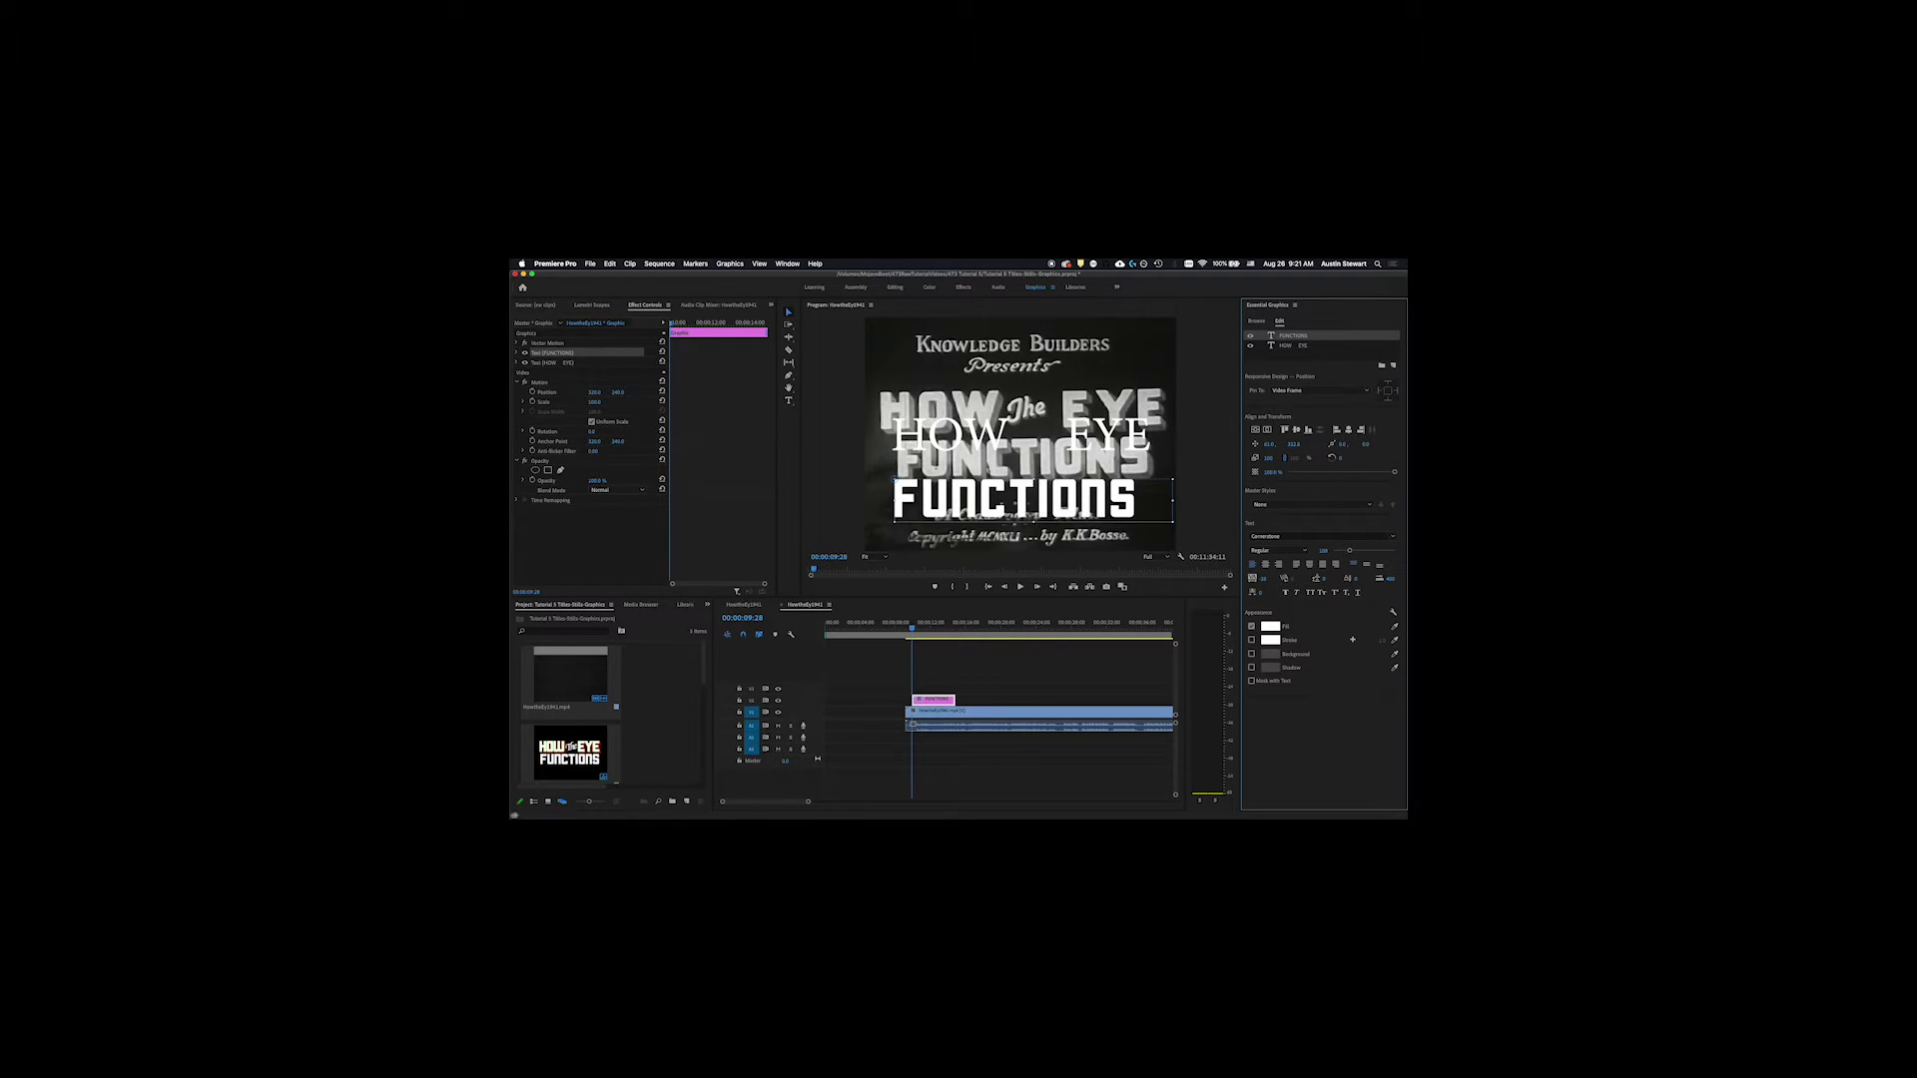
{"action": "key", "text": "Down"}
{"action": "key", "text": "Up"}
{"action": "key", "text": "Down"}
{"action": "key", "text": "Down"}
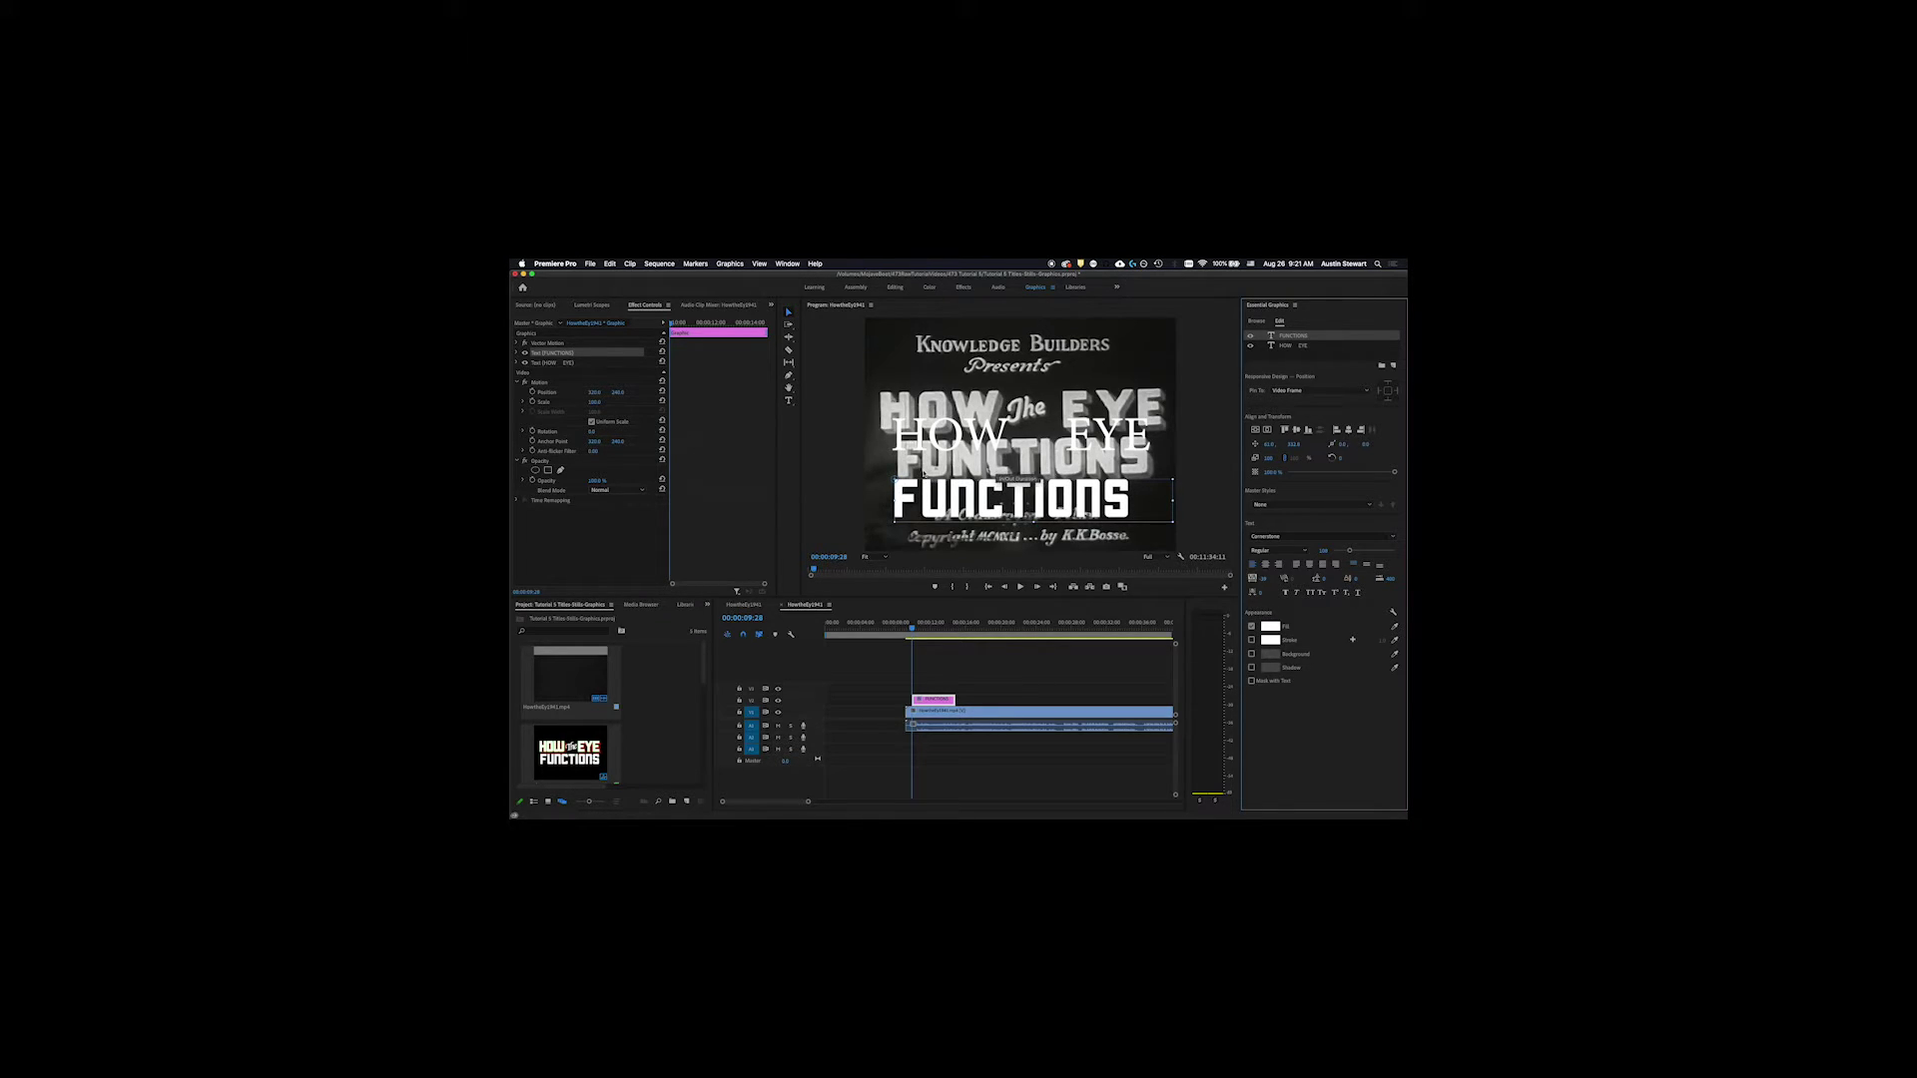
Step: Increase the "FUNCTIONS" font size to match the width of the film's lettering and align the text directly beneath it
{"action": "left_click_drag", "start_coordinate": [956, 502], "coordinate": [958, 496]}
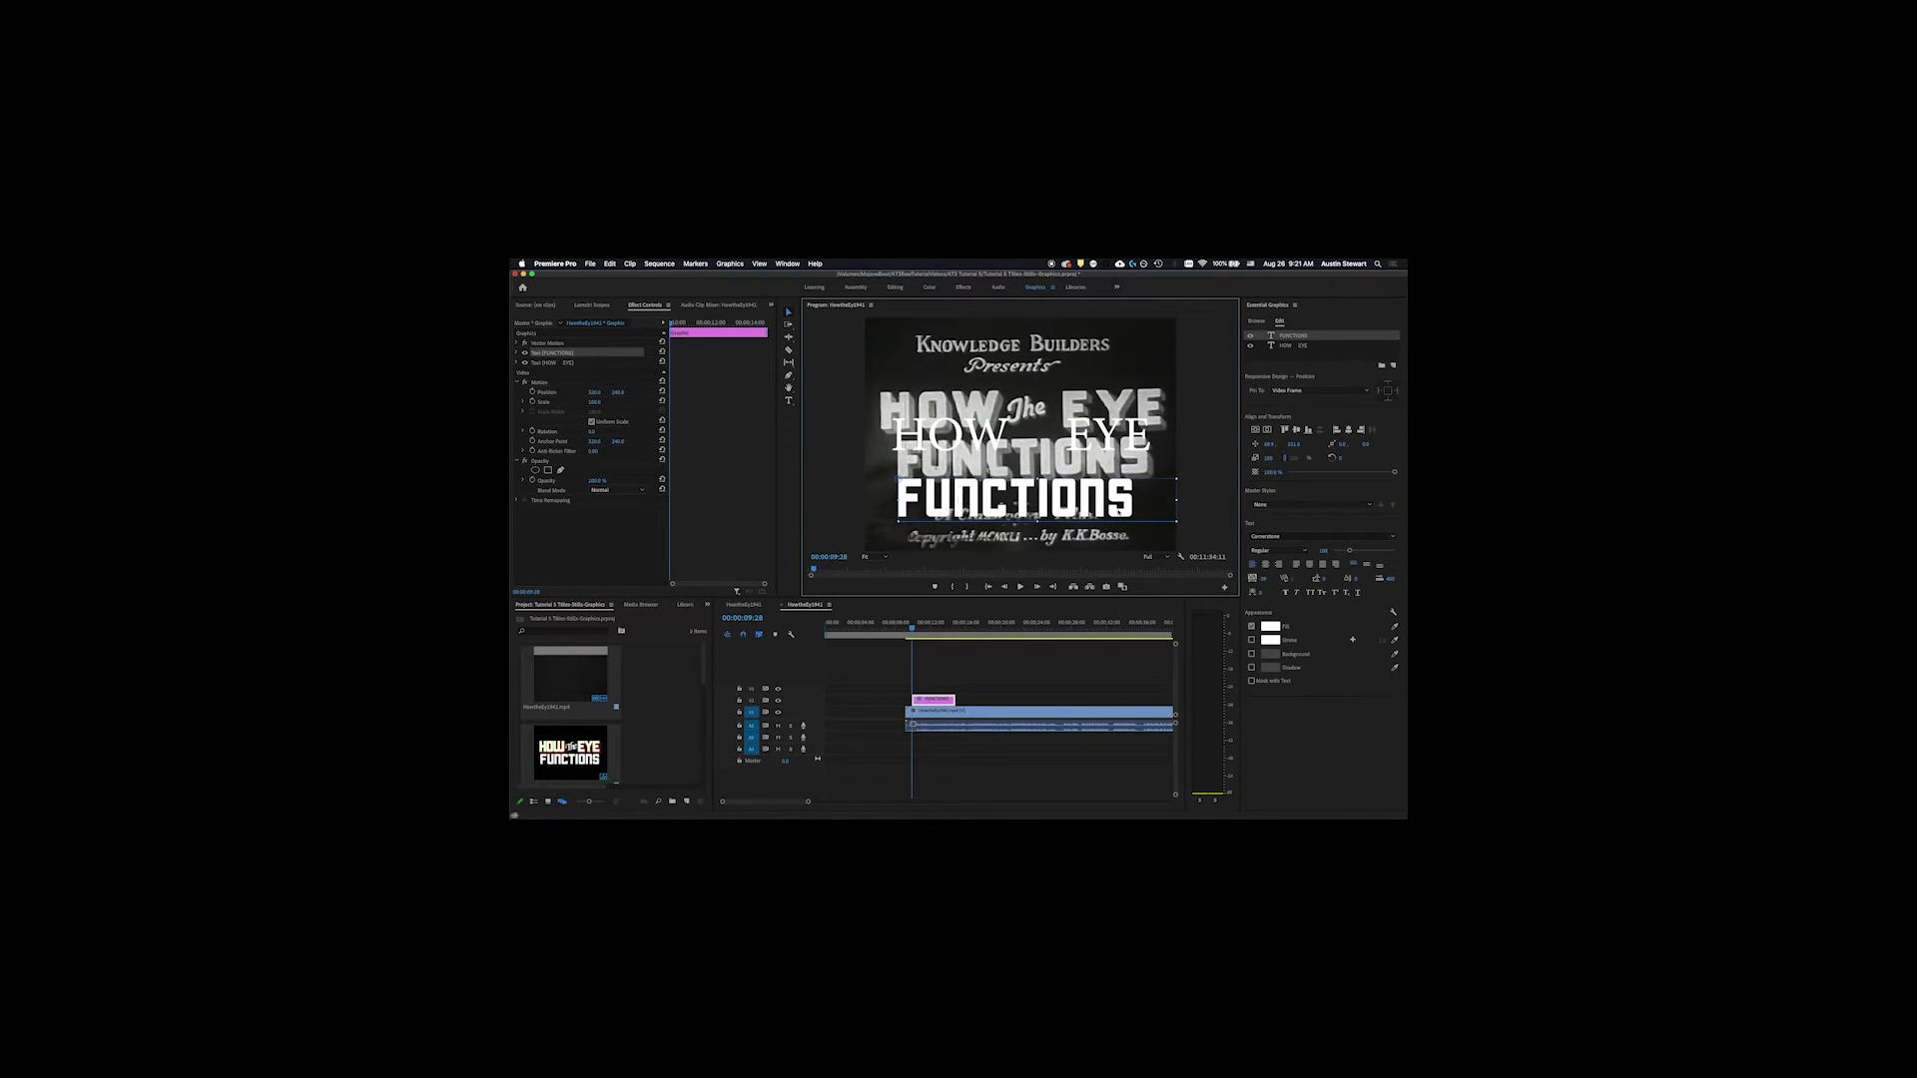
{"action": "left_click", "coordinate": [1326, 552]}
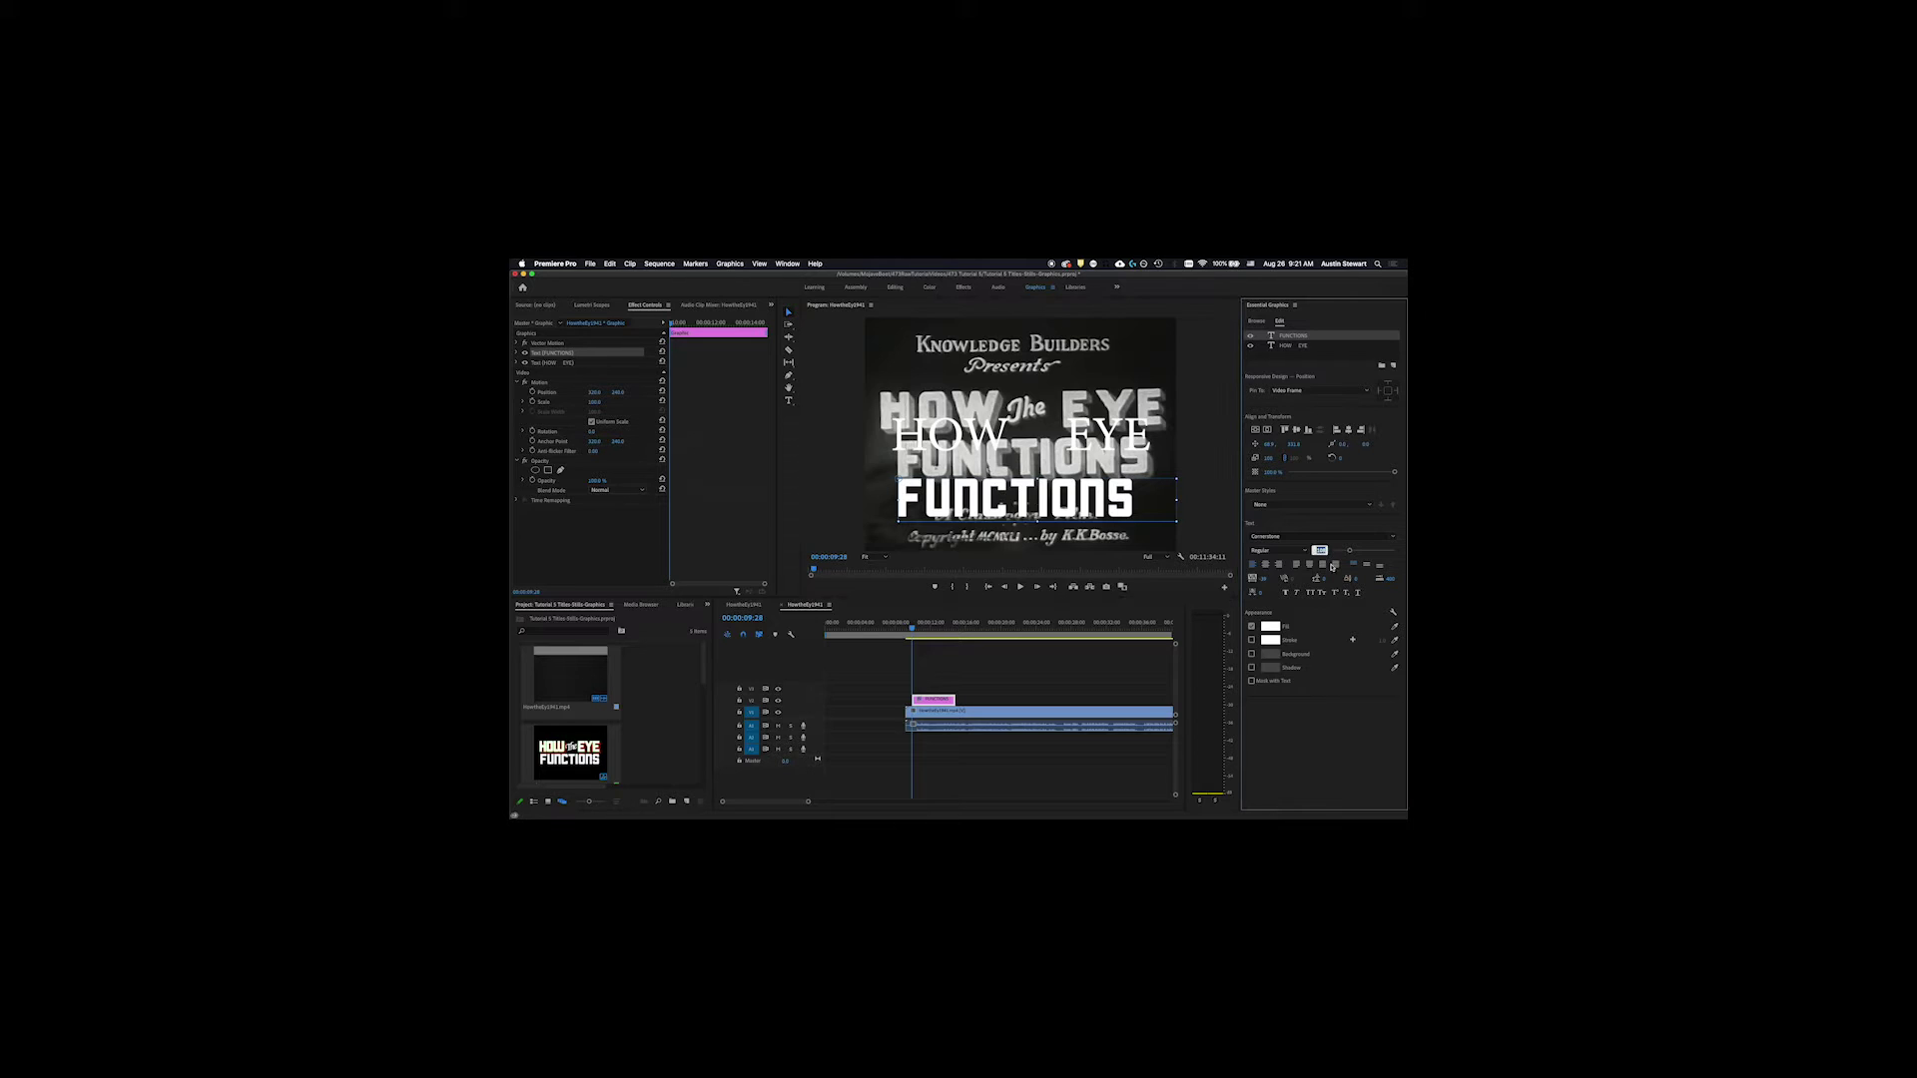
{"action": "key", "text": "Return"}
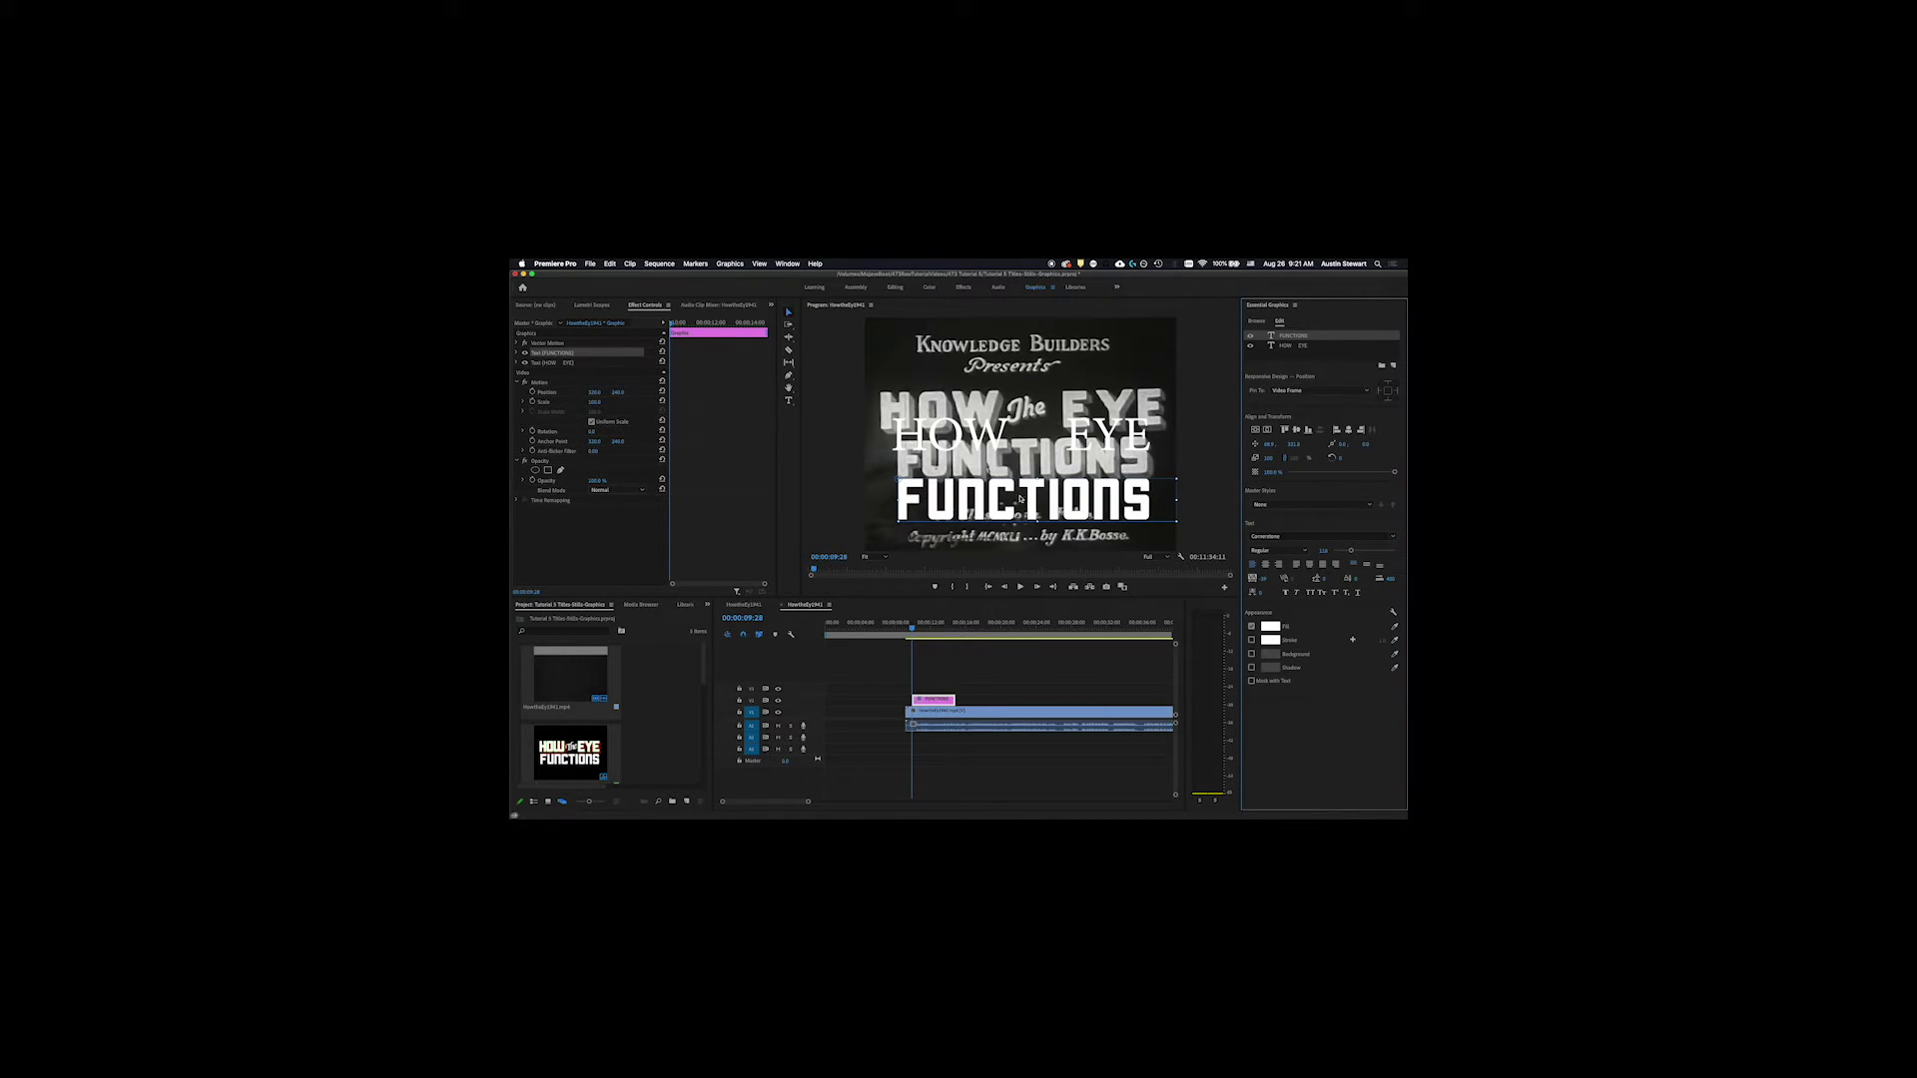
{"action": "mouse_move", "coordinate": [997, 498]}
{"action": "left_mouse_down"}
{"action": "mouse_move", "coordinate": [991, 458]}
{"action": "mouse_move", "coordinate": [995, 503]}
{"action": "left_mouse_up"}
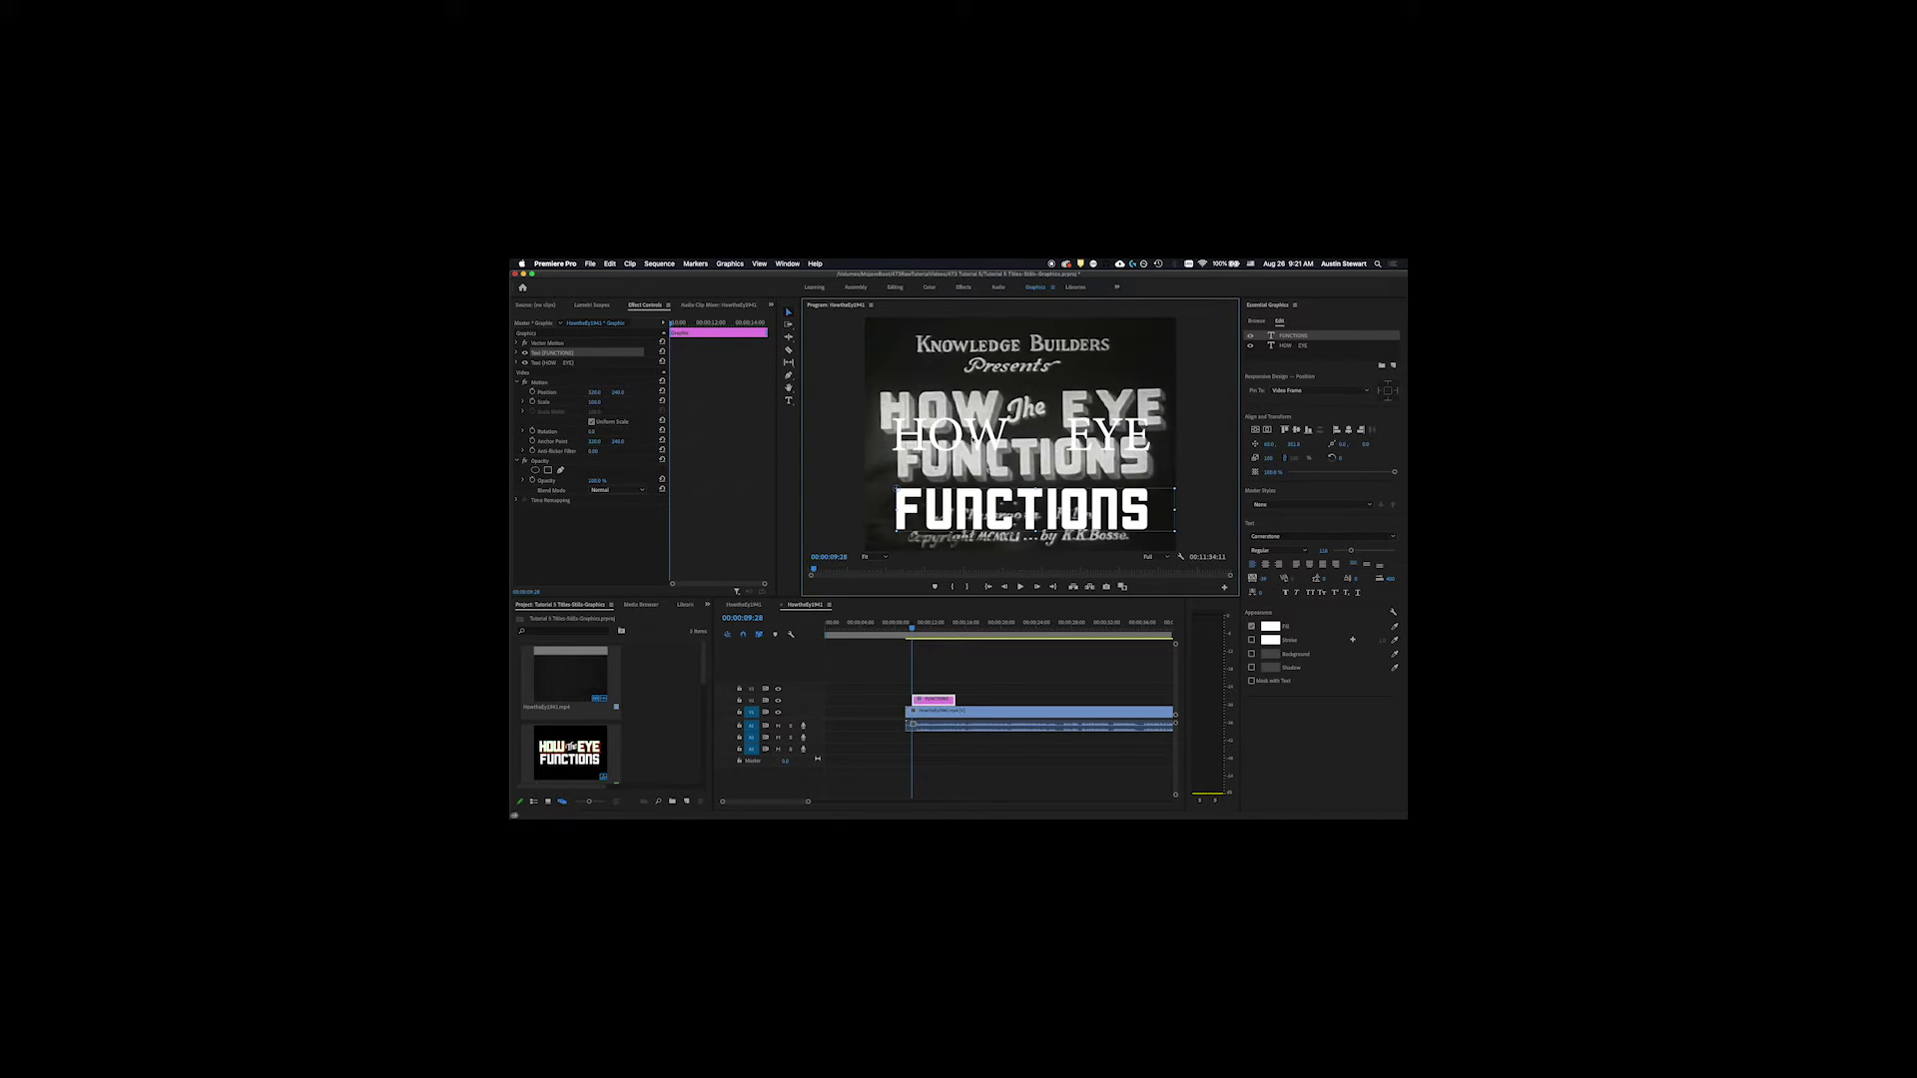
Step: Set the "HOW EYE" text to the Cornerstone font
{"action": "left_click", "coordinate": [891, 449]}
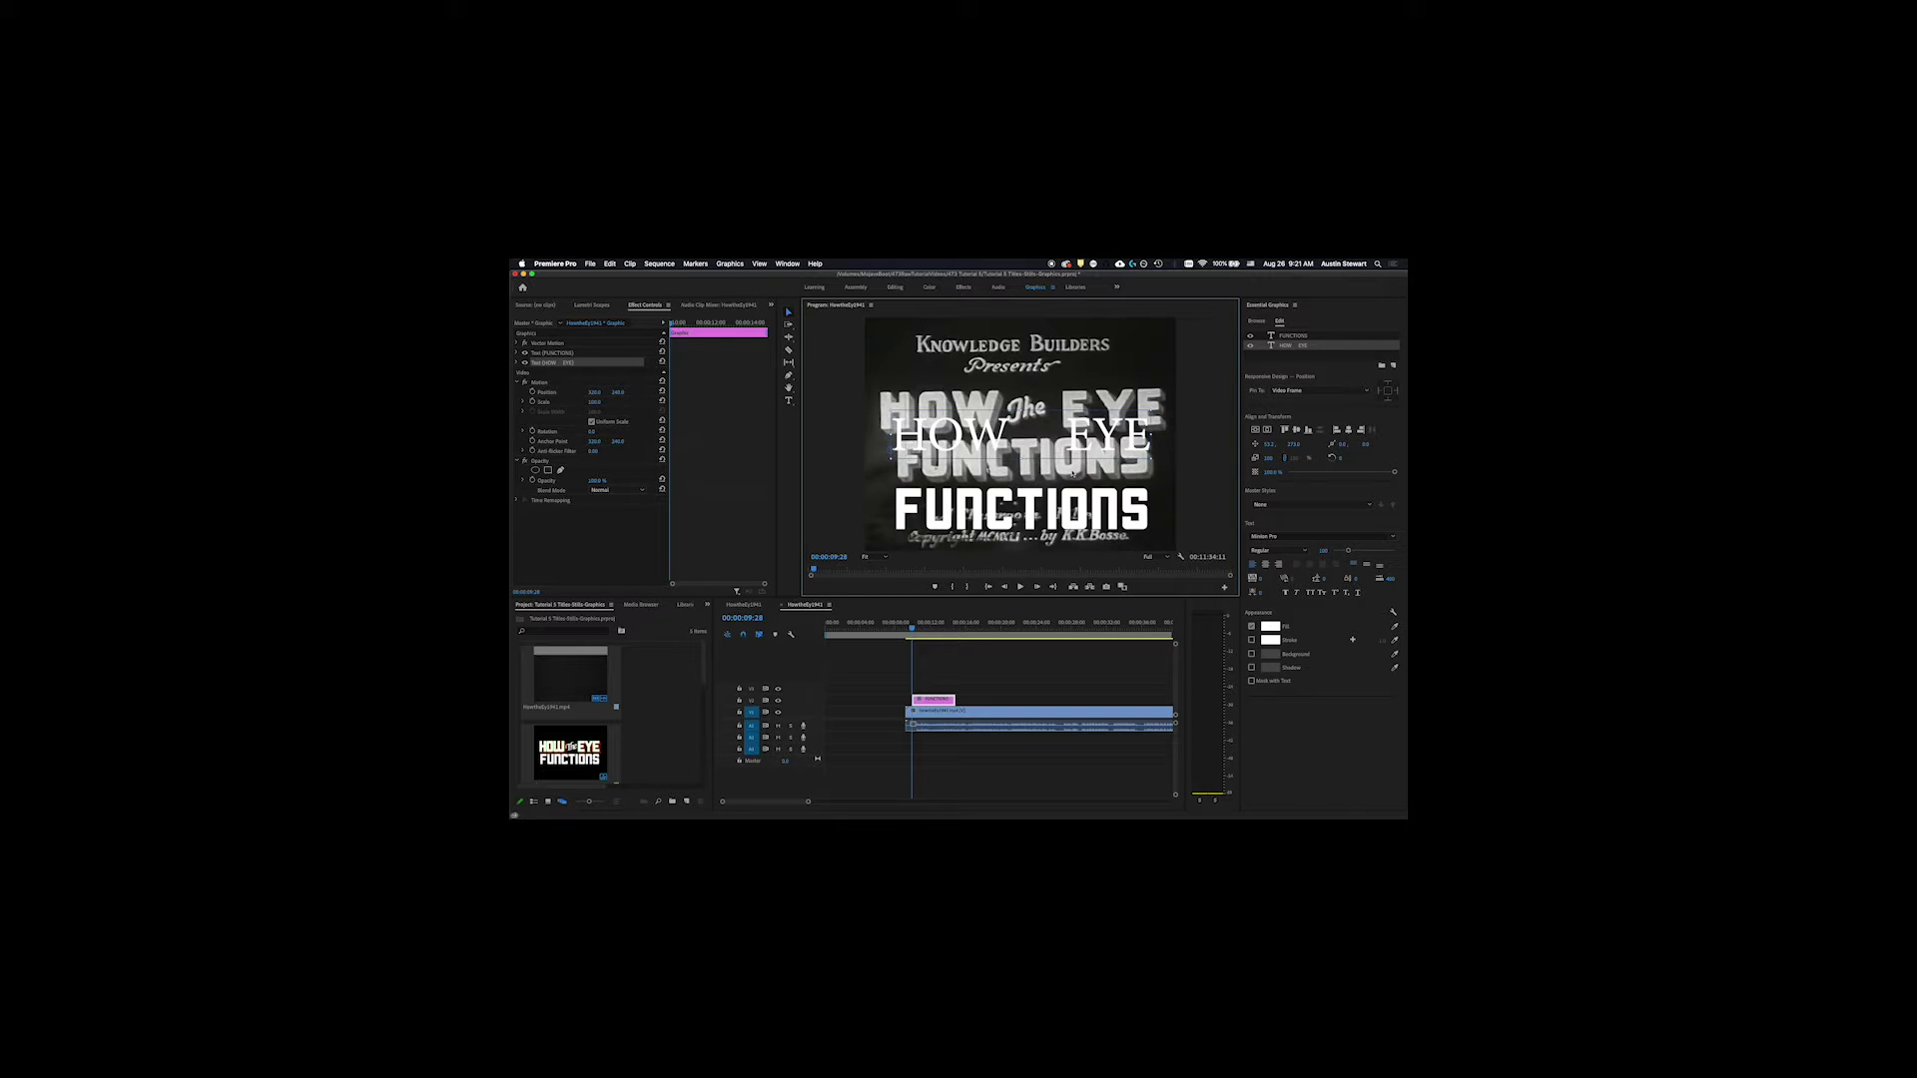
{"action": "left_click", "coordinate": [1394, 538]}
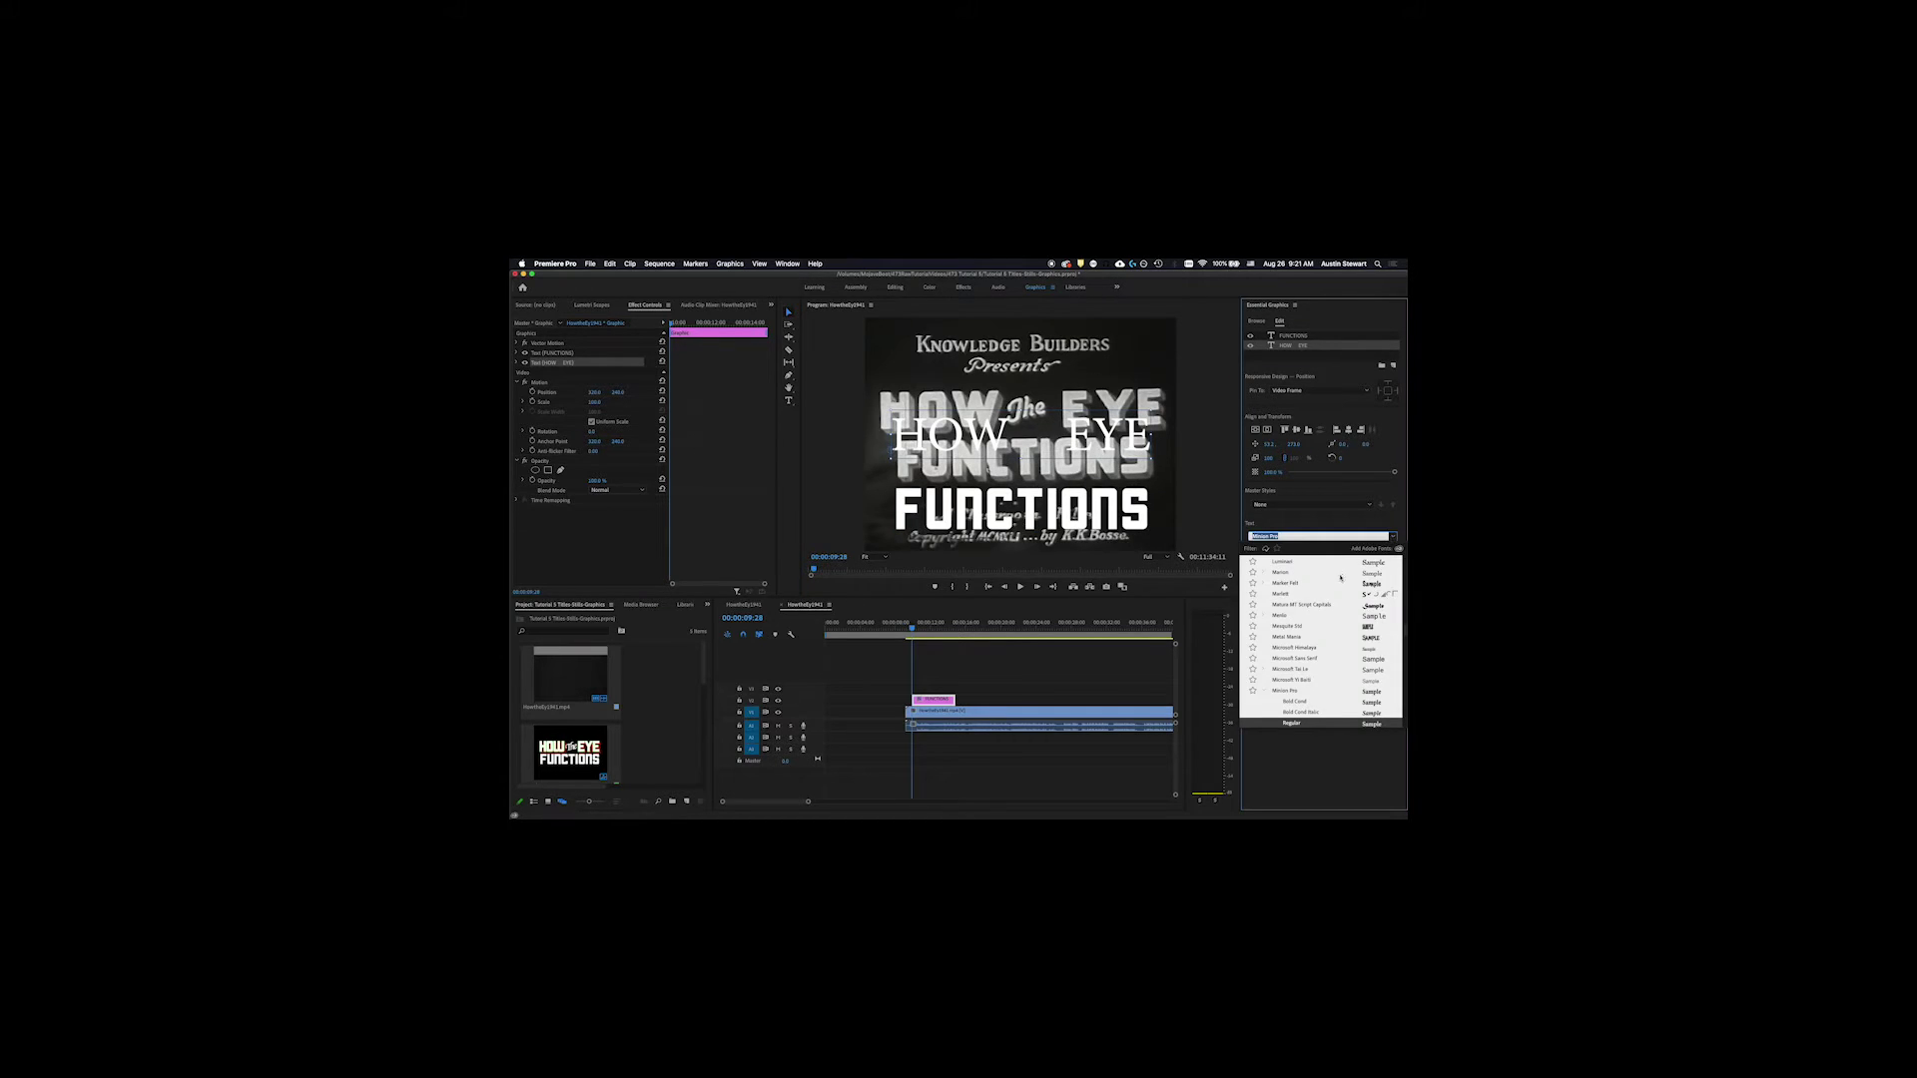
{"action": "scroll", "coordinate": [1338, 582], "scroll_direction": "up", "scroll_amount": 10}
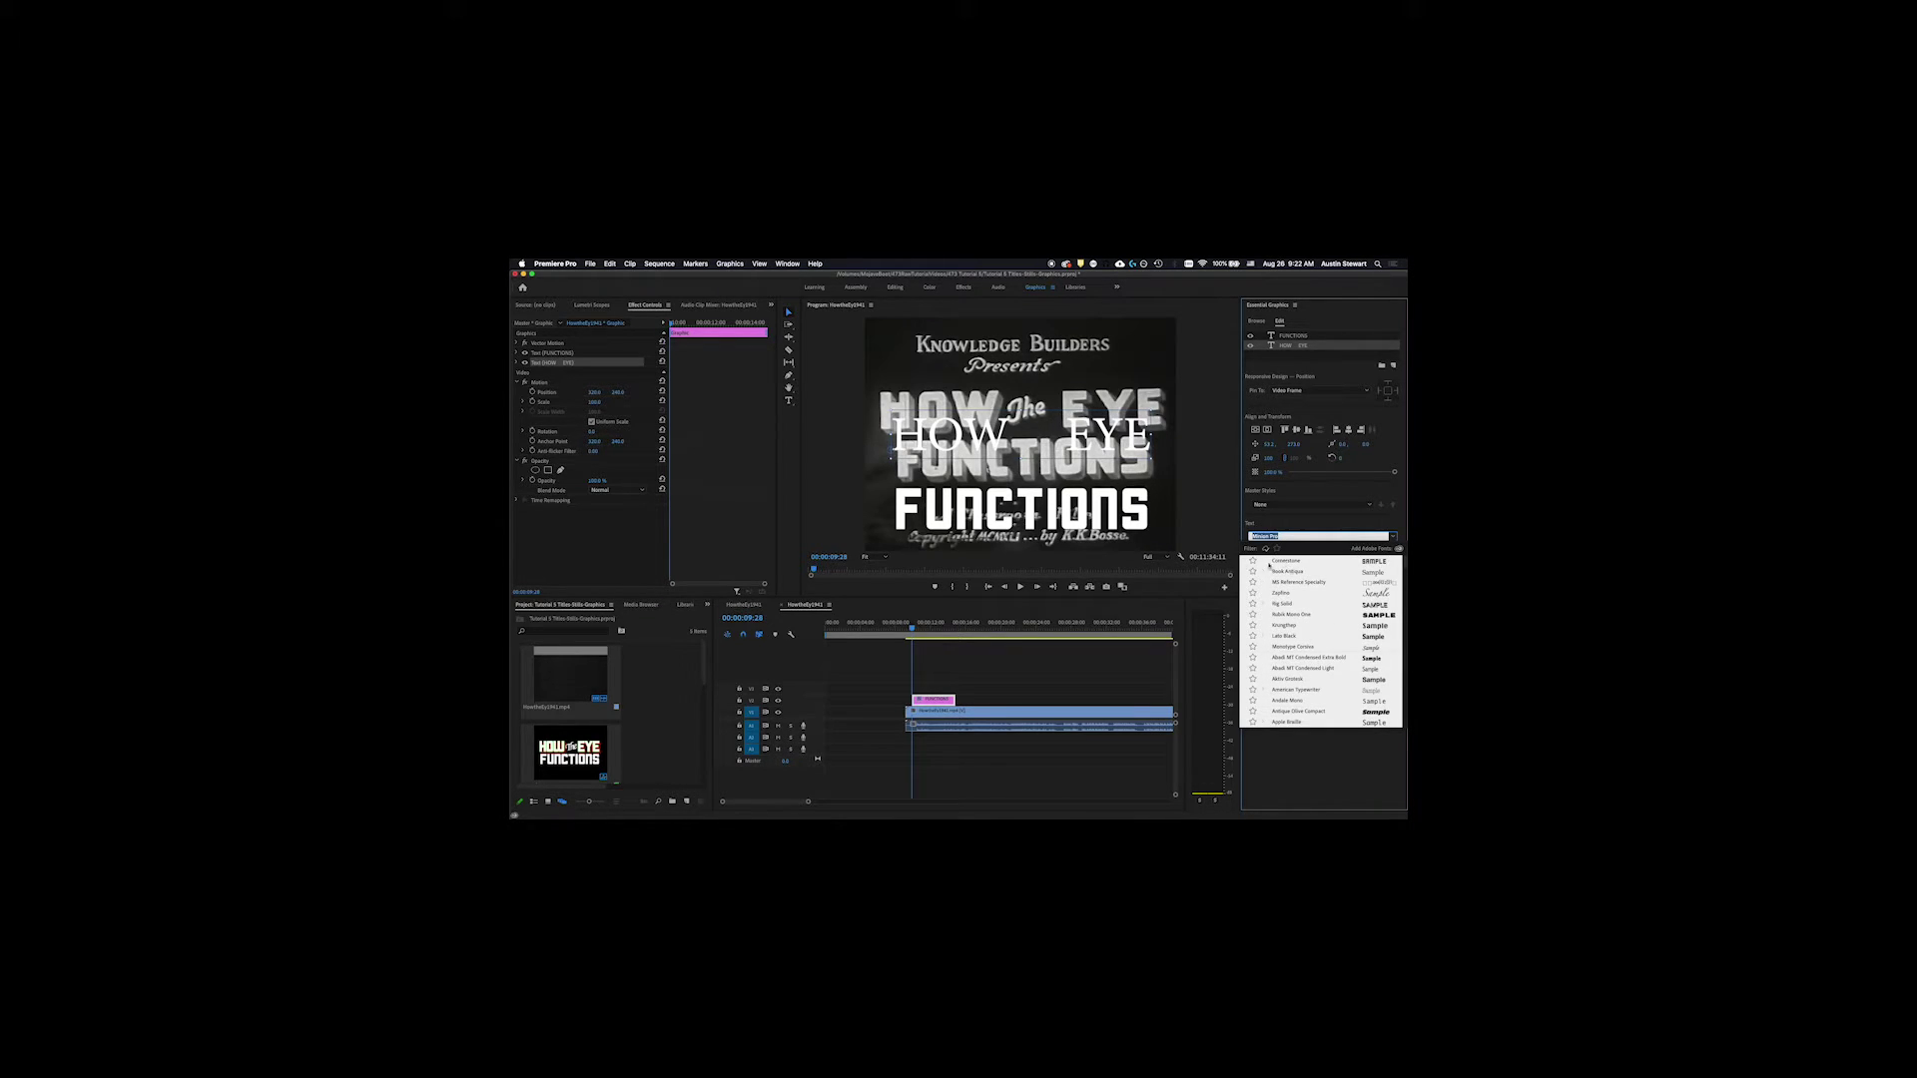
{"action": "left_click", "coordinate": [1287, 561]}
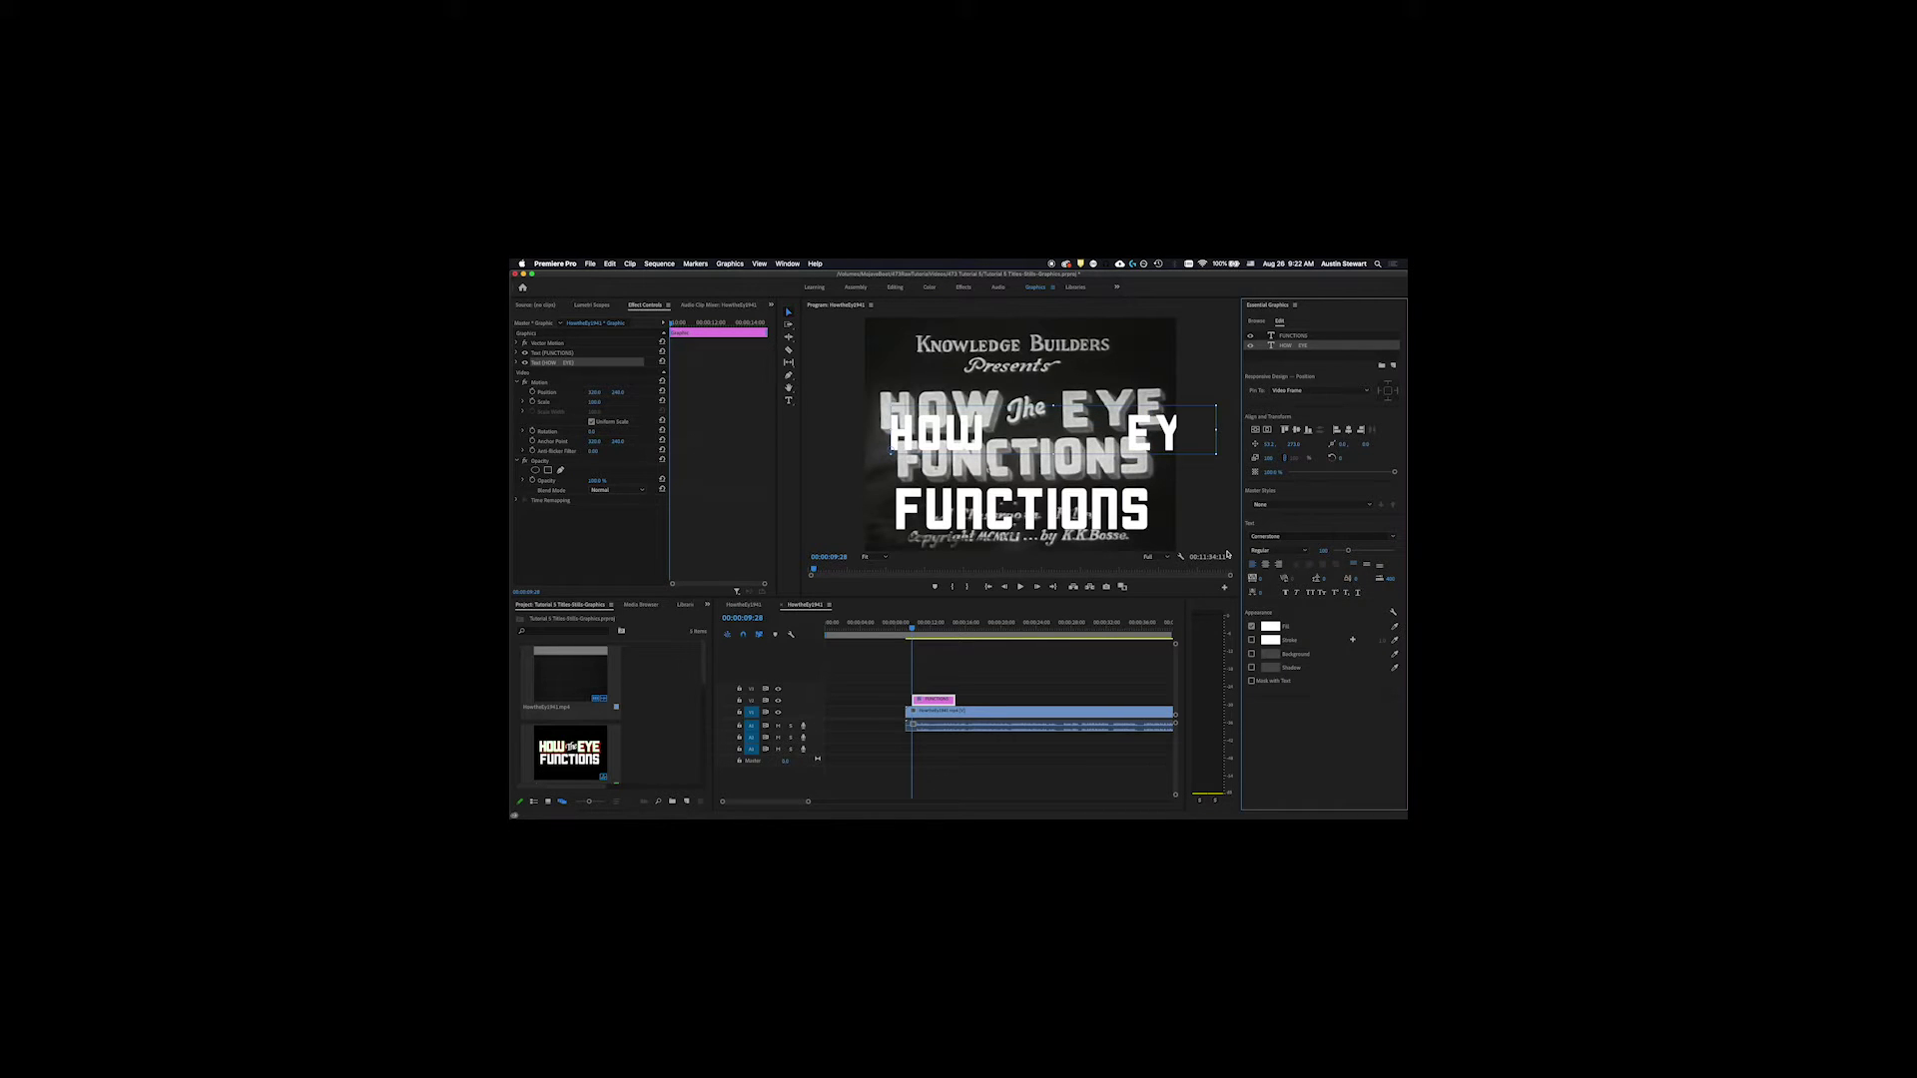
Step: Remove extra spaces between HOW and EYE and set that text's font size to 140
{"action": "double_click", "coordinate": [1118, 431]}
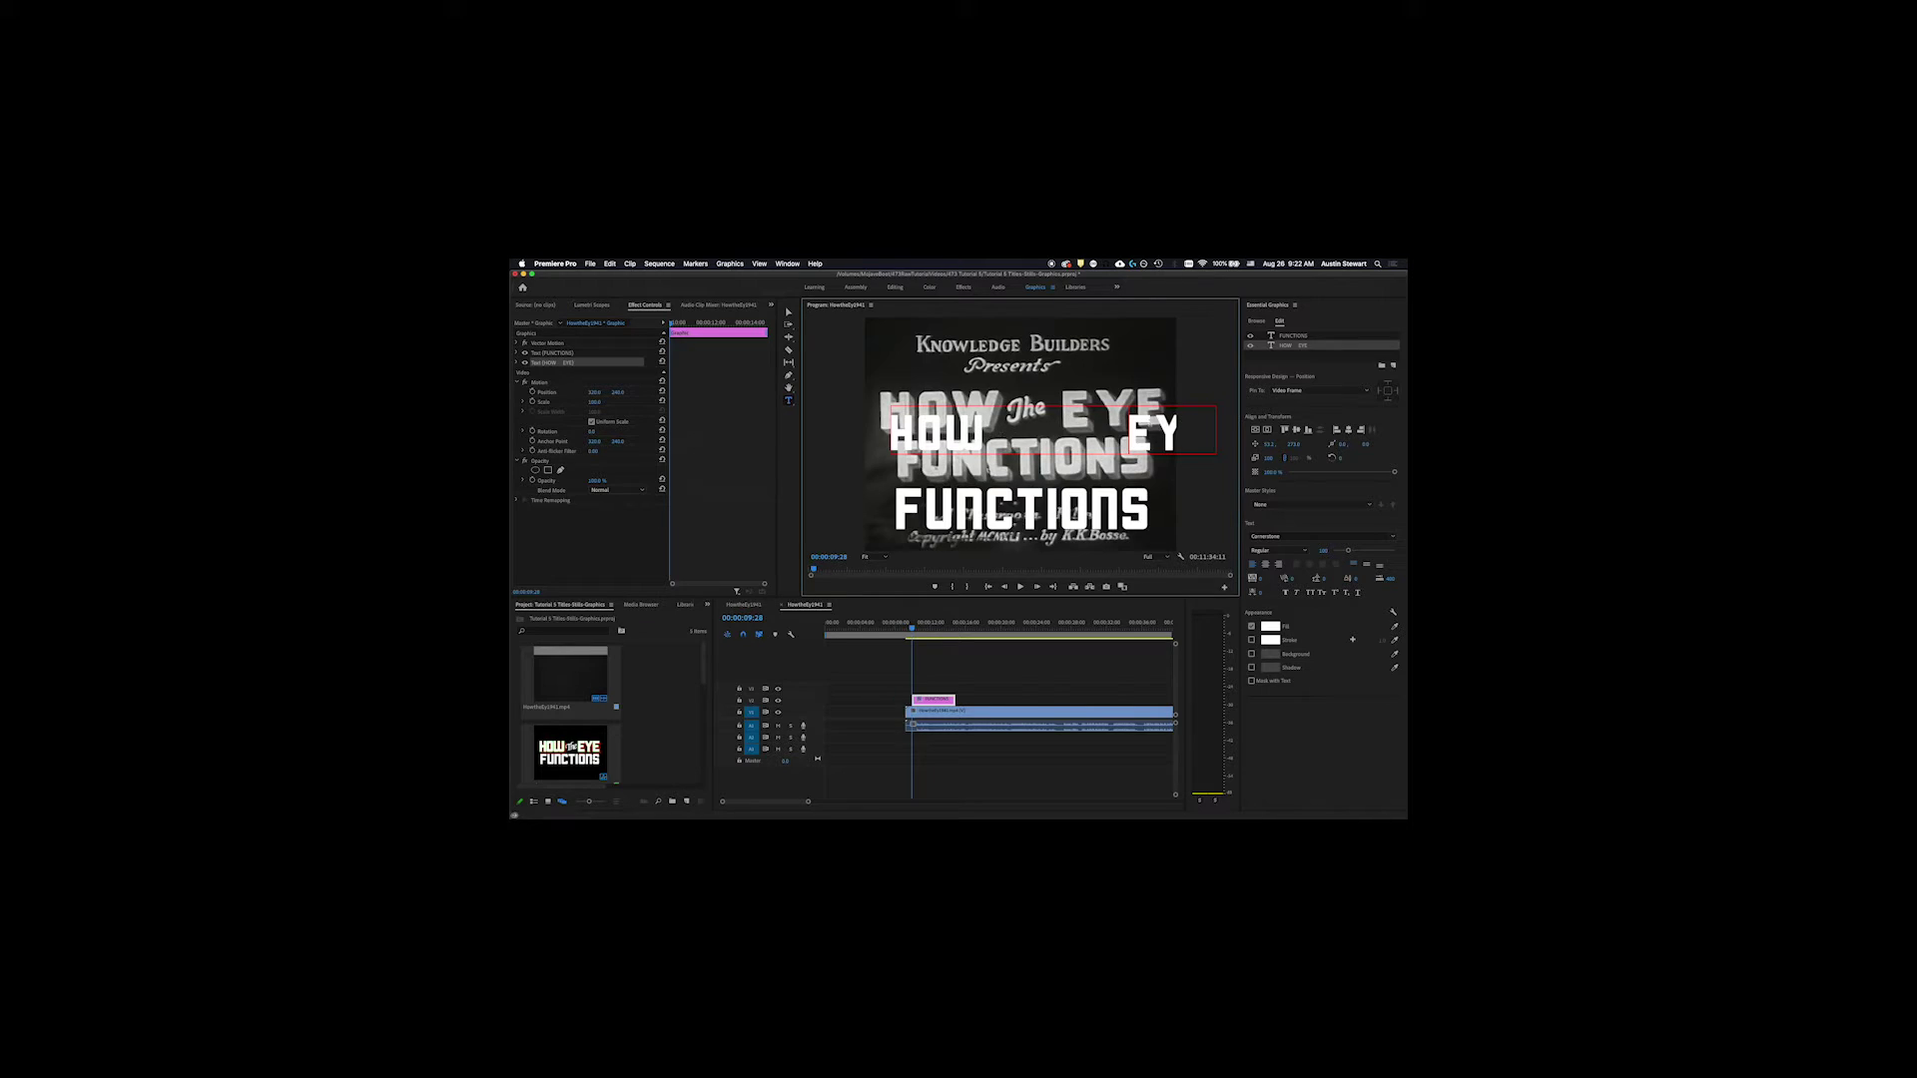
{"action": "type", "text": "E"}
{"action": "key", "text": "BackSpace"}
{"action": "key", "text": "super+a"}
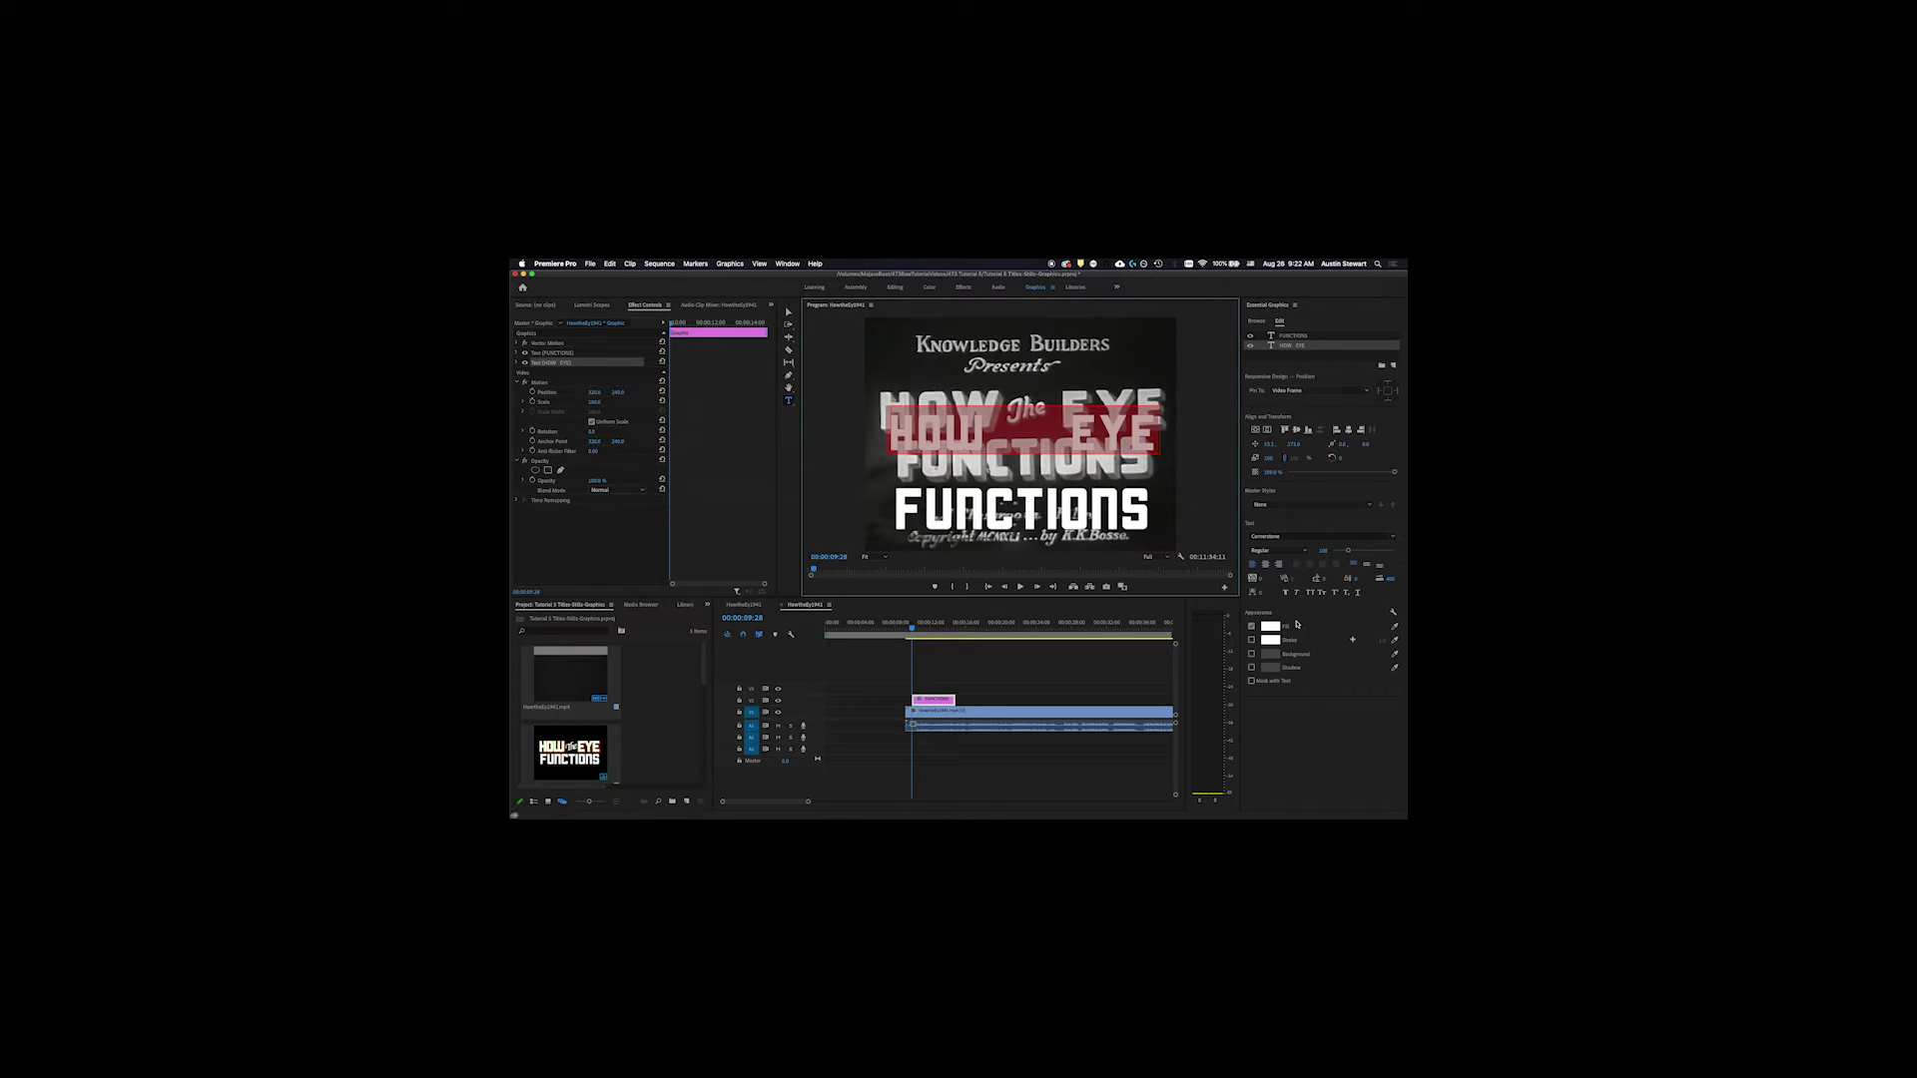
{"action": "left_click", "coordinate": [1323, 551]}
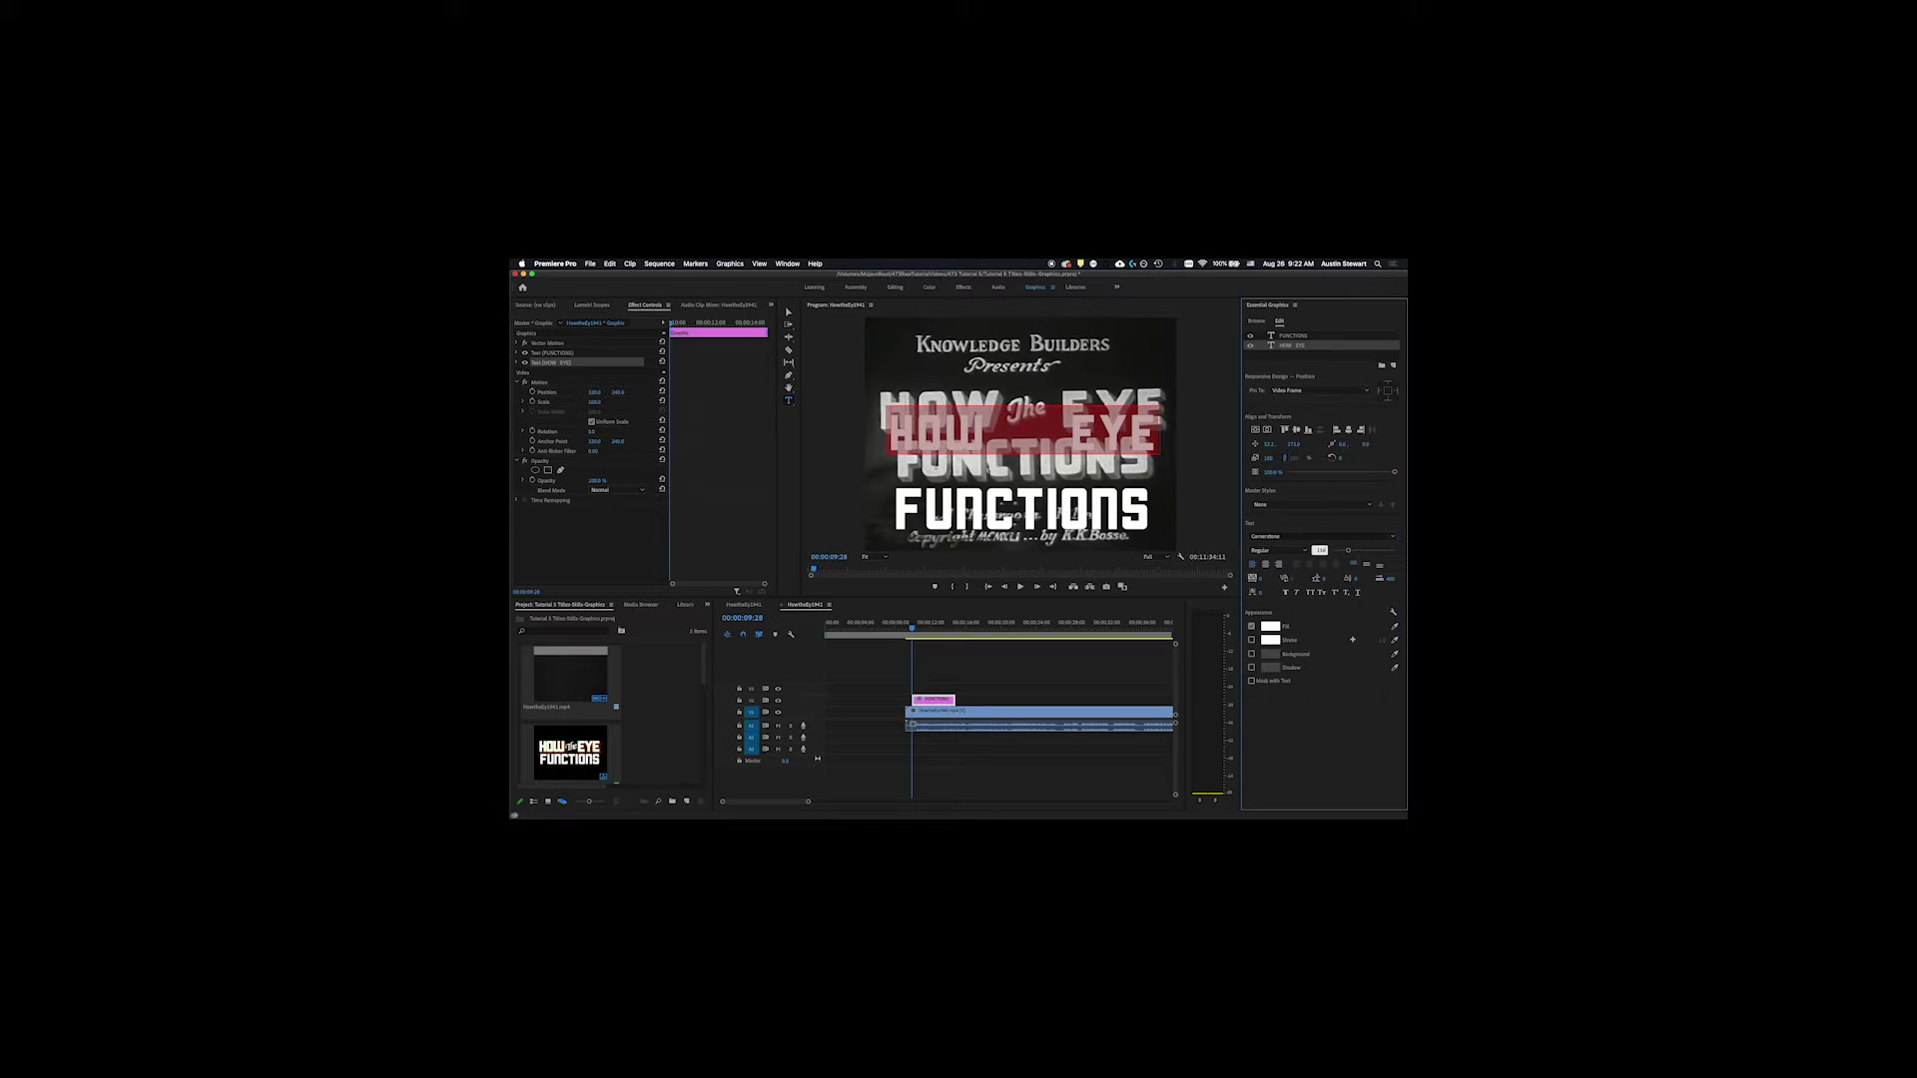
{"action": "type", "text": "140"}
{"action": "key", "text": "Return"}
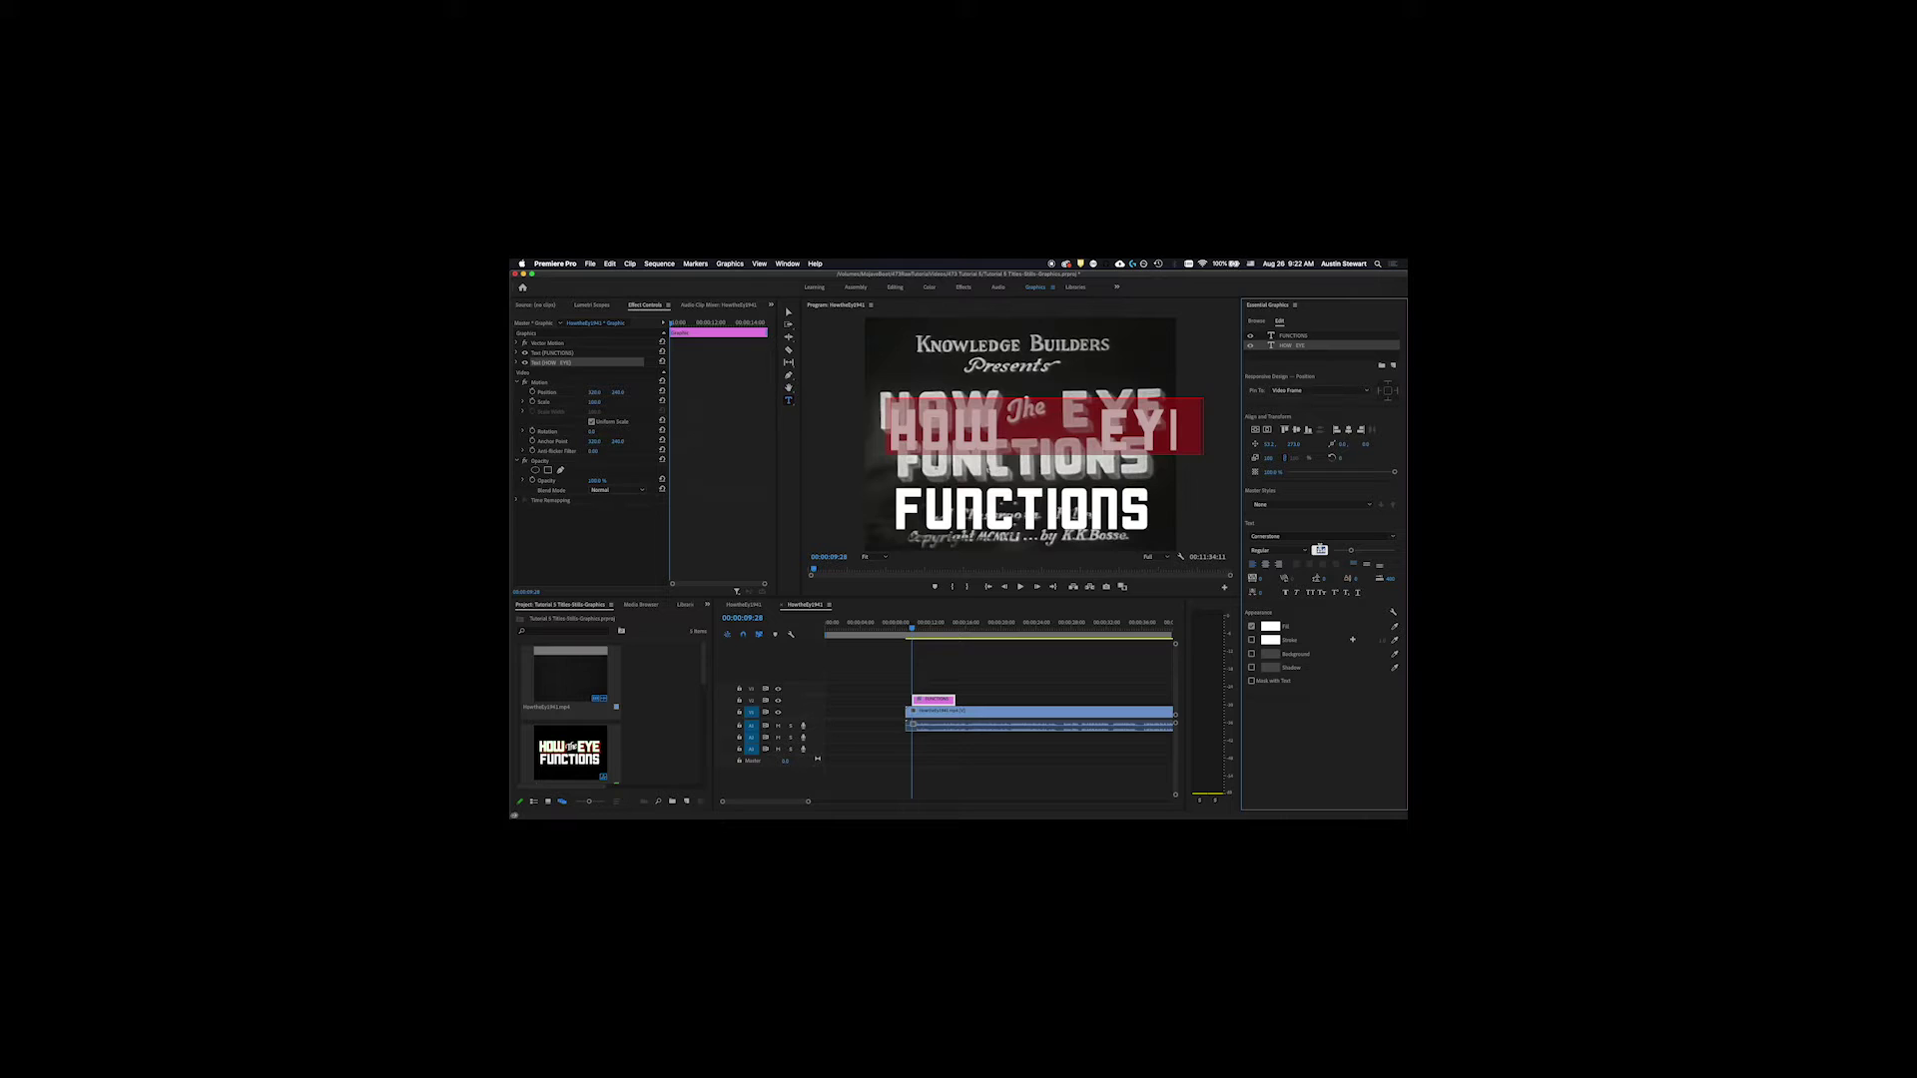
Step: Tighten the gap between HOW and EYE by deleting a space and place the text over the film's matching lettering
{"action": "left_click", "coordinate": [1298, 525]}
{"action": "left_click", "coordinate": [1092, 426]}
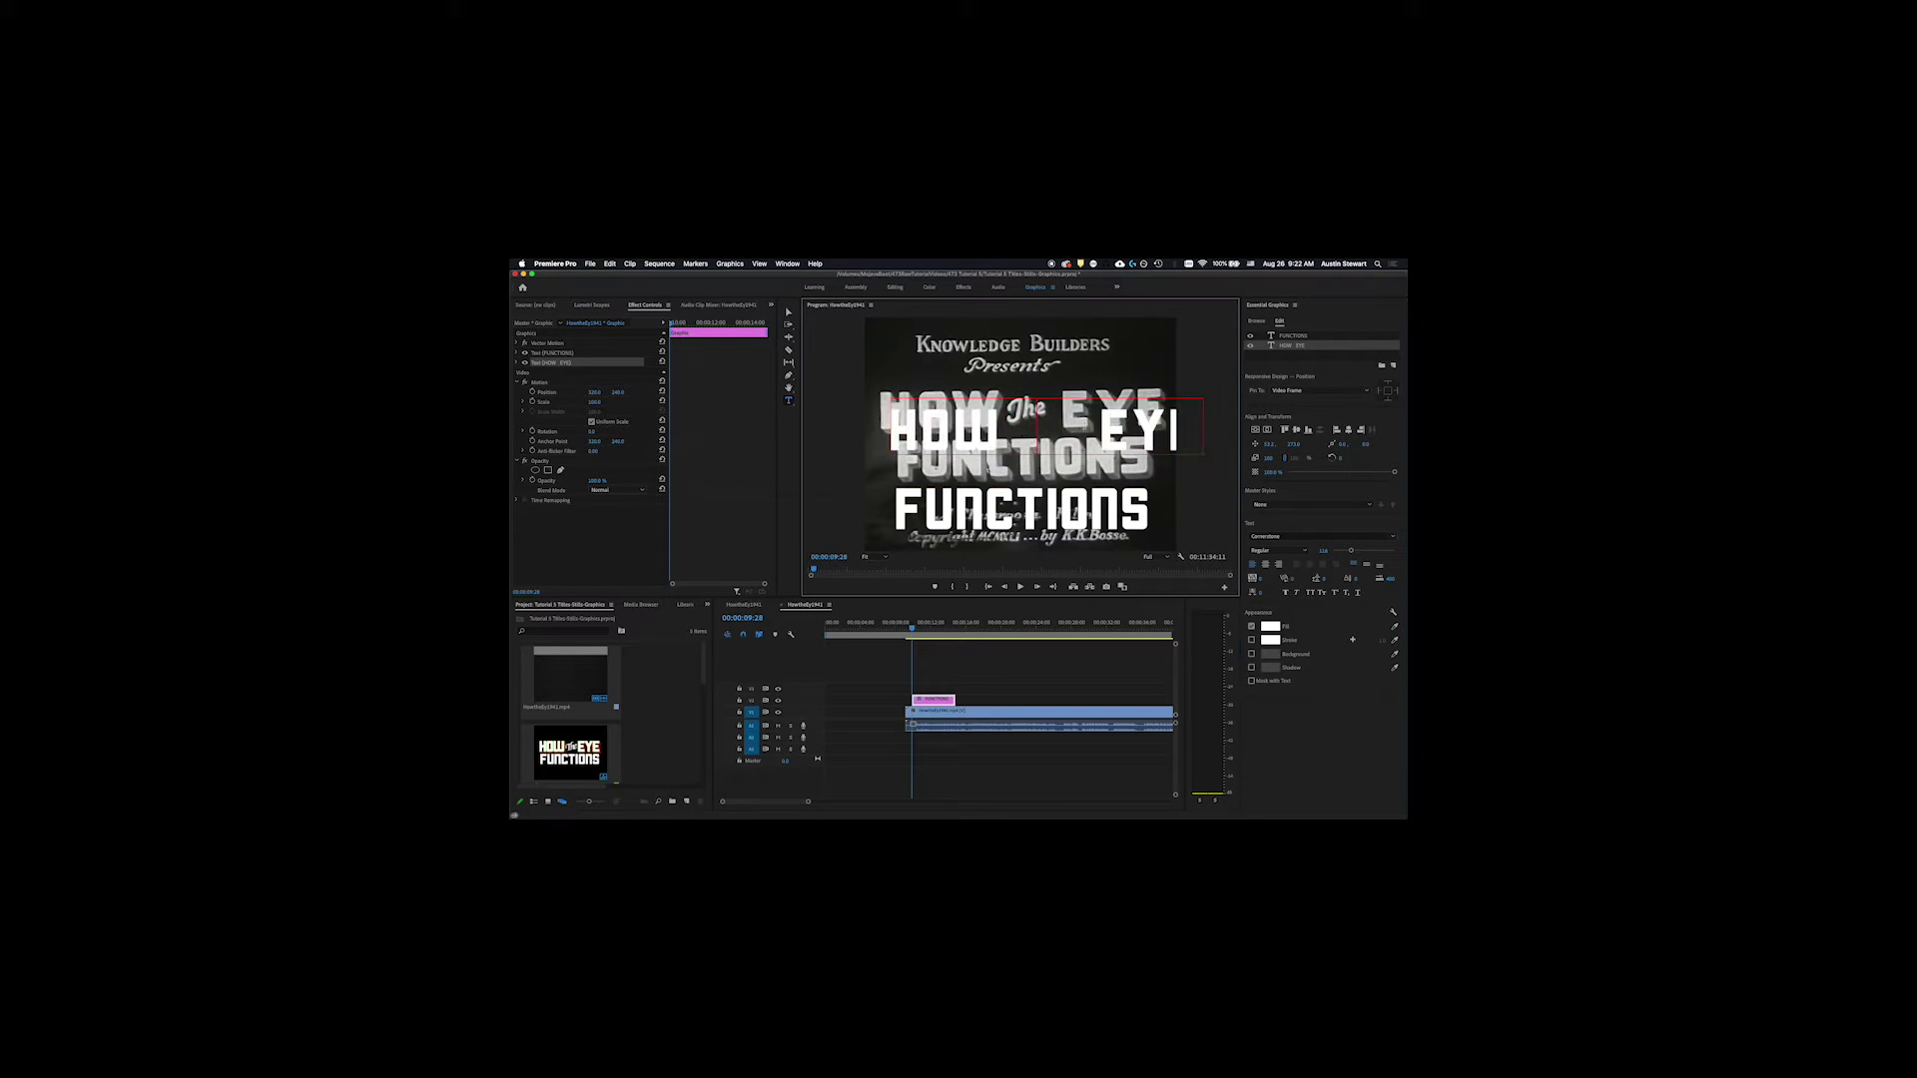
{"action": "key", "text": "BackSpace"}
{"action": "left_click", "coordinate": [788, 315]}
{"action": "left_click_drag", "start_coordinate": [935, 428], "coordinate": [931, 408]}
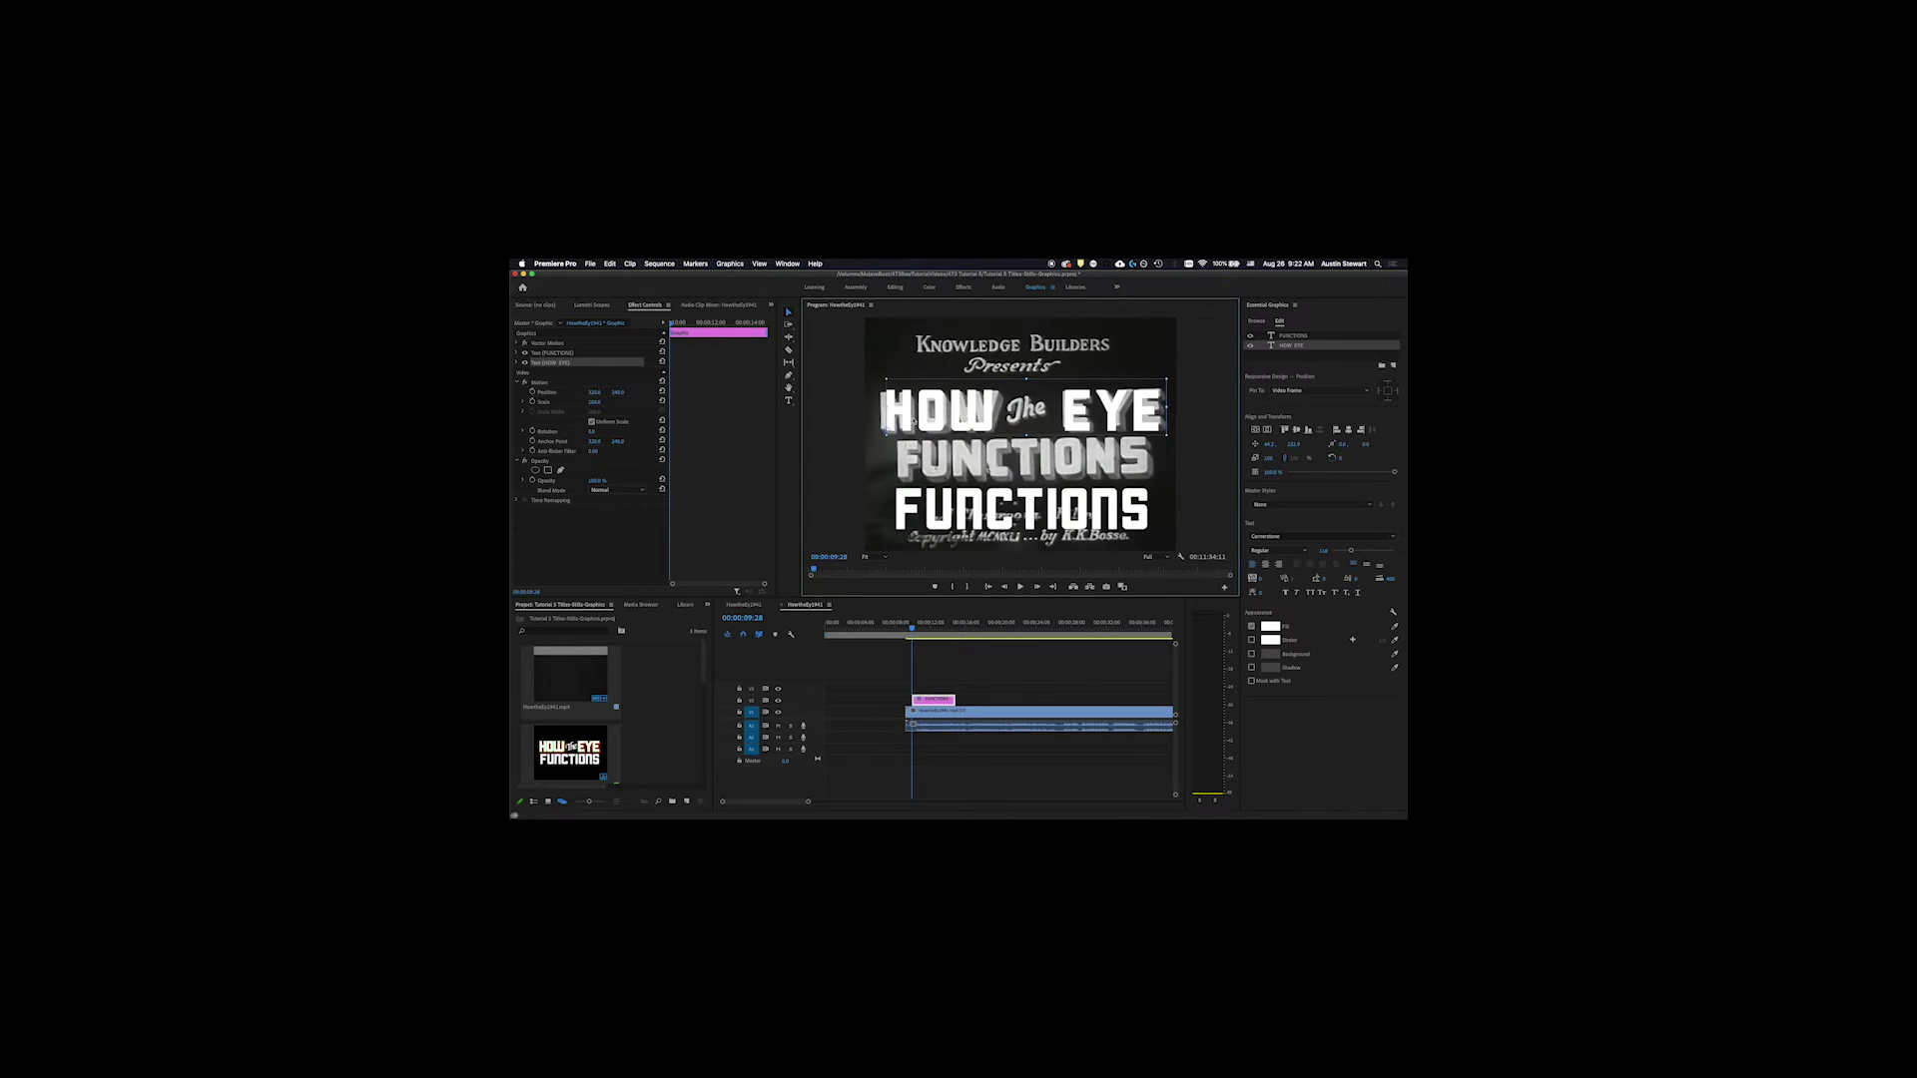
{"action": "left_click_drag", "start_coordinate": [1069, 412], "coordinate": [1072, 411]}
Step: Enable a shadow on the "HOW EYE" text and set its colour to bright magenta
{"action": "left_click", "coordinate": [1252, 668]}
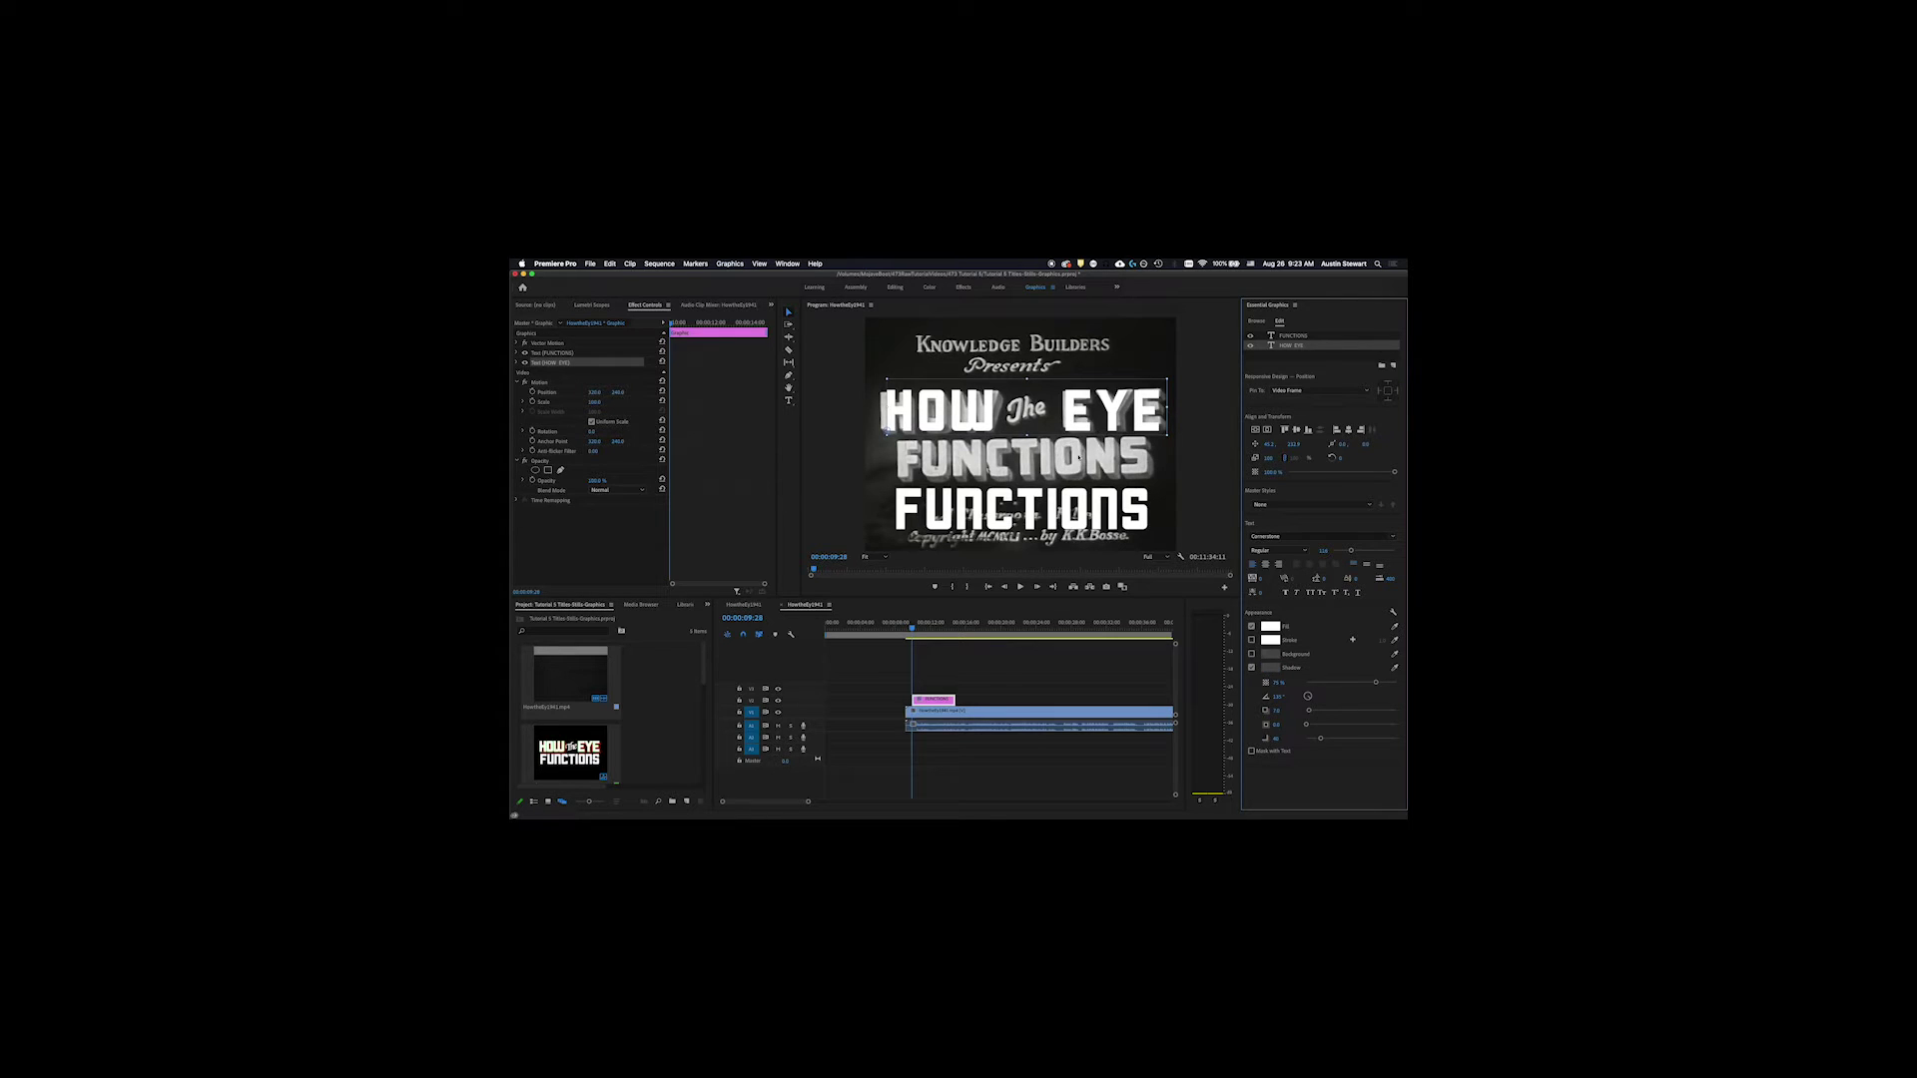
{"action": "left_click", "coordinate": [1270, 667]}
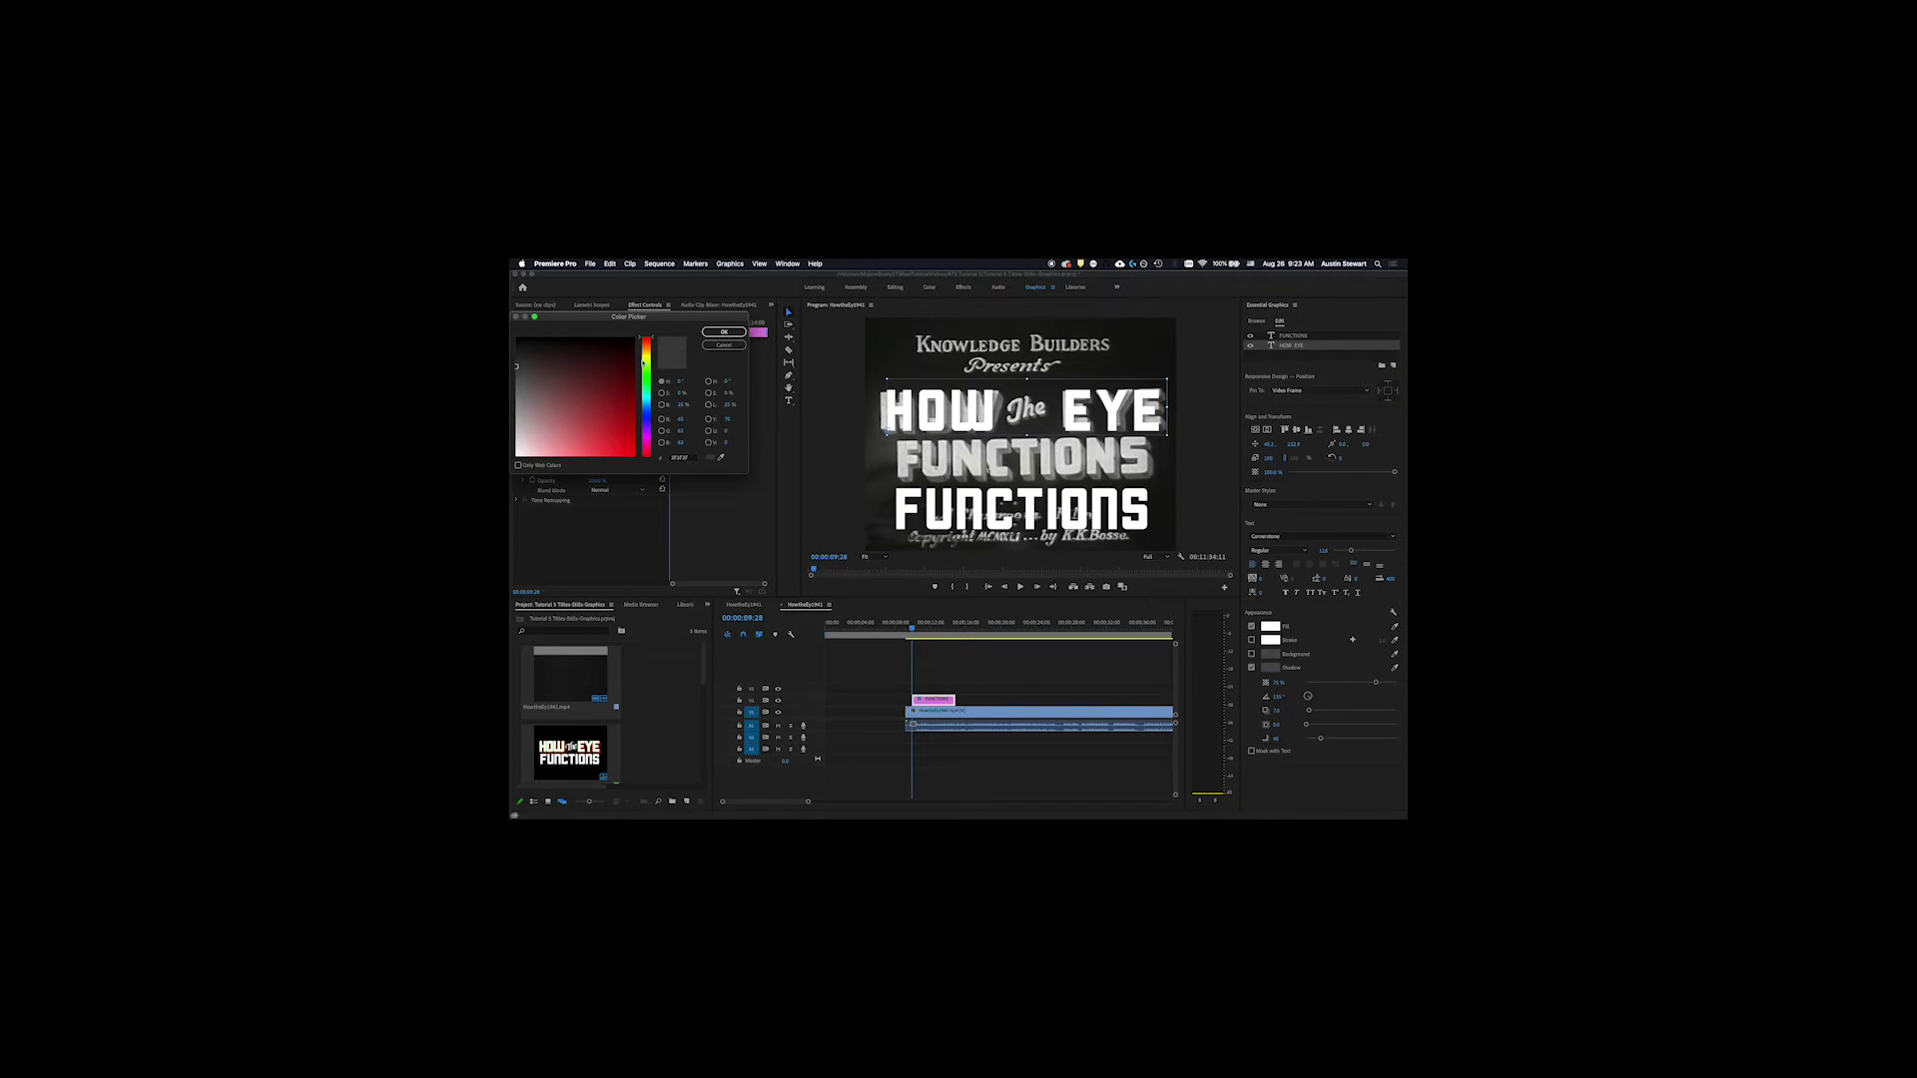
{"action": "left_click", "coordinate": [647, 439]}
{"action": "left_click", "coordinate": [621, 449]}
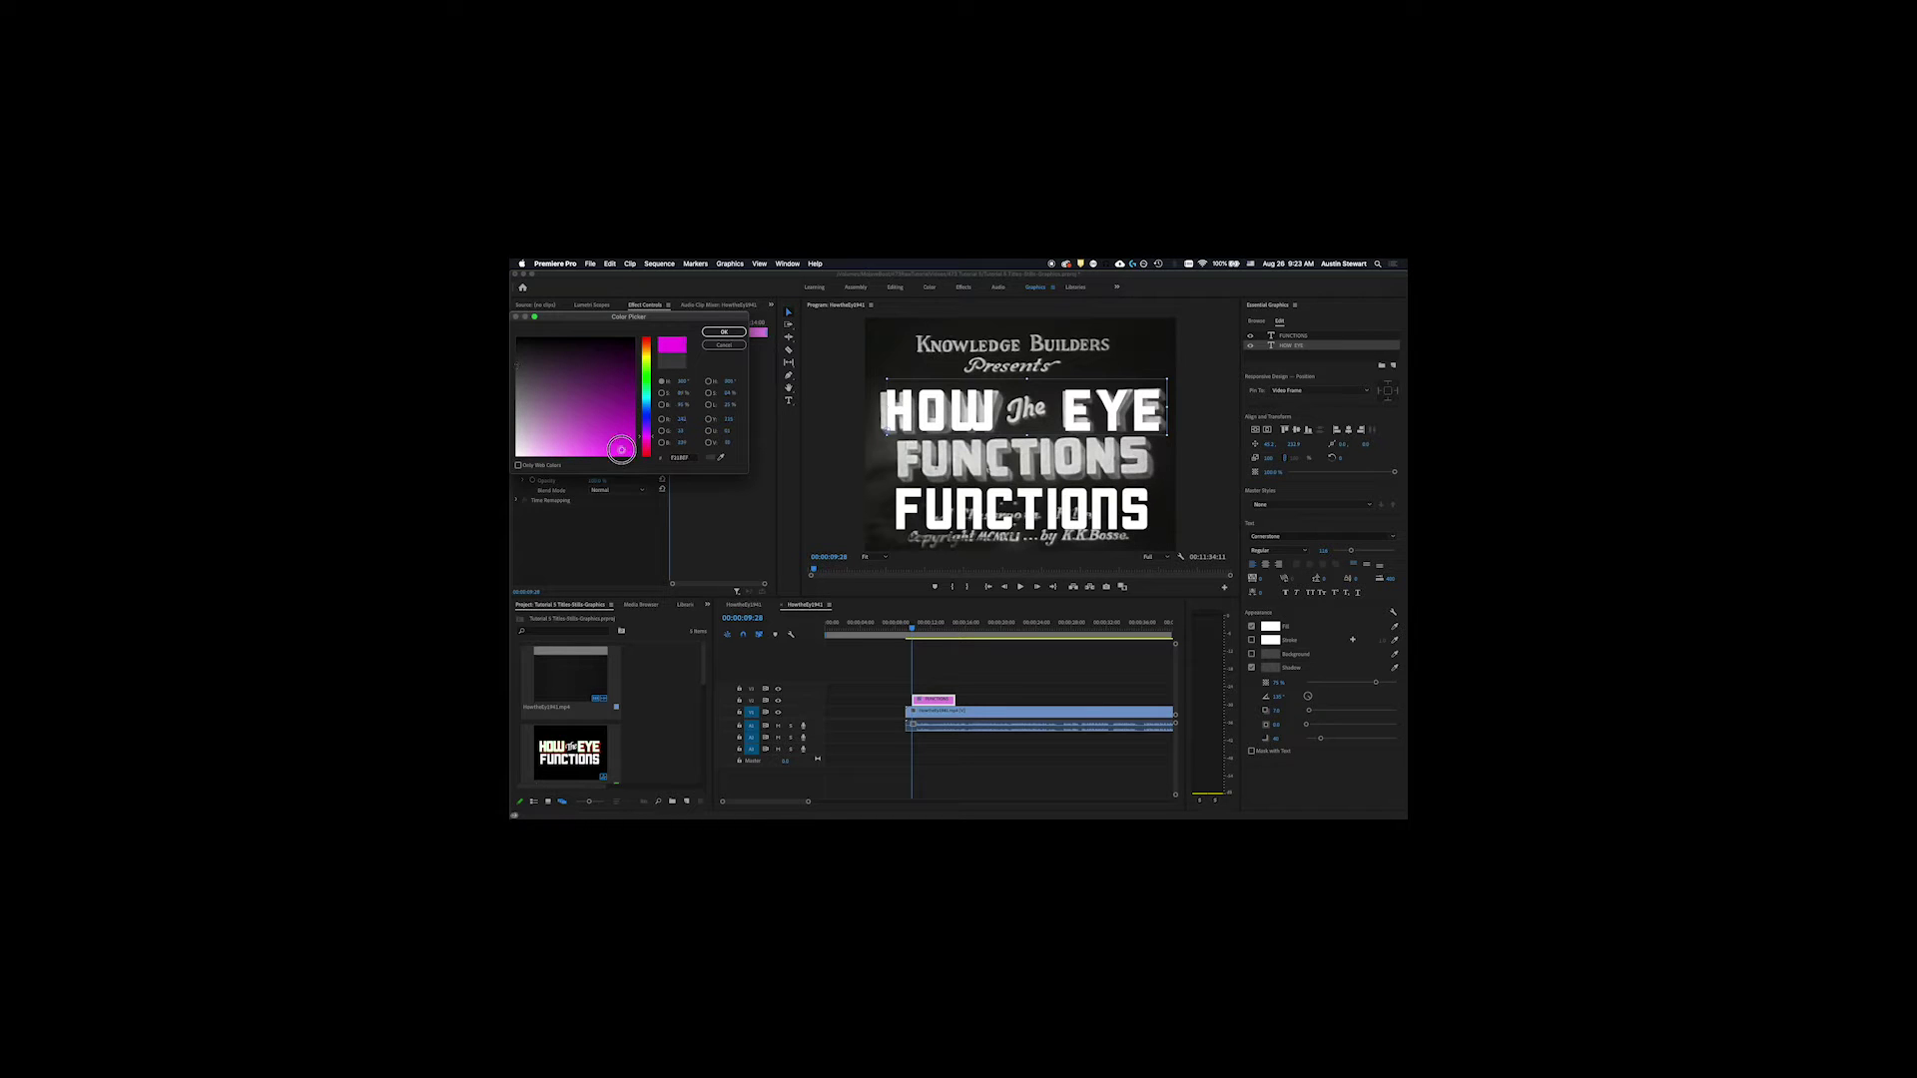
{"action": "left_click", "coordinate": [729, 333]}
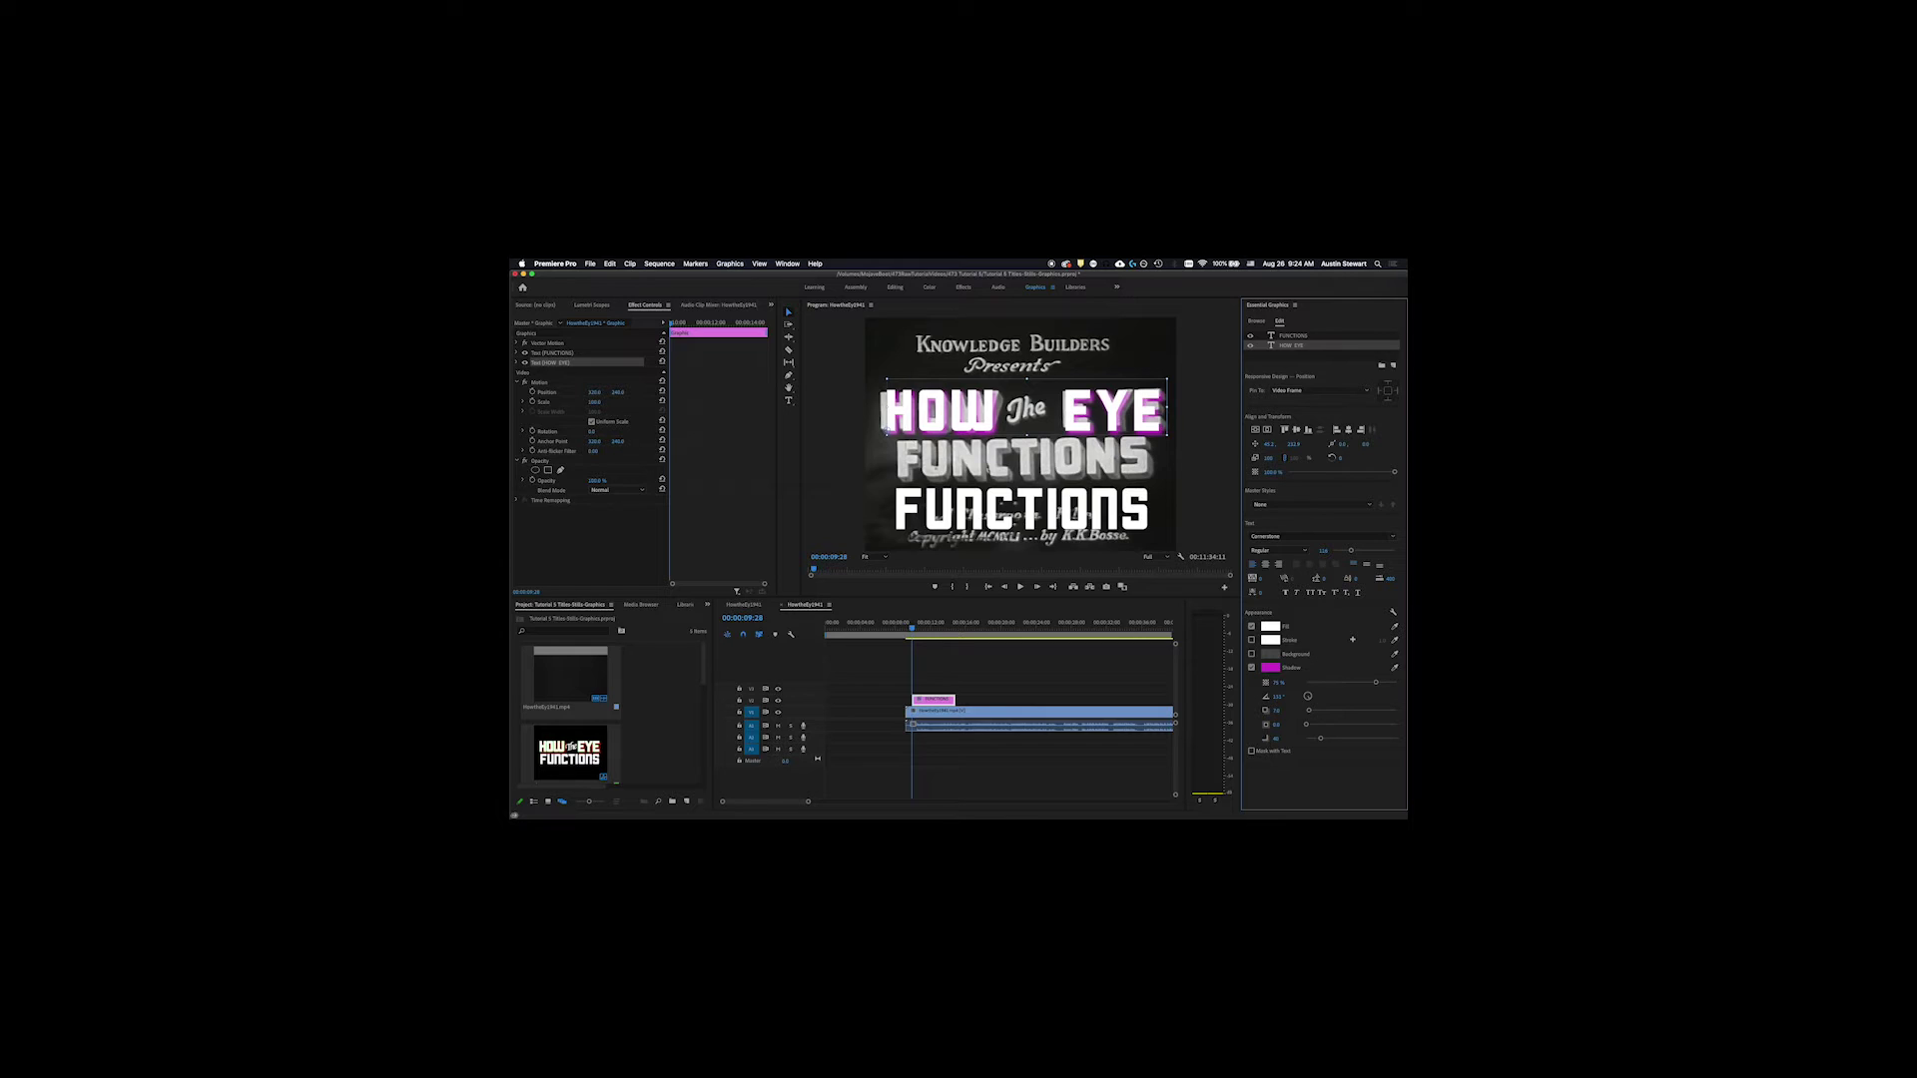
Step: Adjust the angle of the "HOW EYE" shadow to follow the direction of the film lettering's shadow
{"action": "left_click_drag", "start_coordinate": [1279, 696], "coordinate": [1200, 696]}
{"action": "left_click_drag", "start_coordinate": [1200, 696], "coordinate": [1196, 696]}
{"action": "left_click", "coordinate": [1283, 696]}
{"action": "type", "text": "180"}
{"action": "key", "text": "Return"}
Step: Set the "HOW EYE" shadow's blur to 0 and tune its distance and size to form a narrow, hard-edged offset
{"action": "mouse_move", "coordinate": [1309, 713]}
{"action": "left_mouse_down"}
{"action": "mouse_move", "coordinate": [1401, 718]}
{"action": "mouse_move", "coordinate": [1292, 714]}
{"action": "left_mouse_up"}
{"action": "left_click_drag", "start_coordinate": [1316, 739], "coordinate": [1292, 740]}
{"action": "left_click_drag", "start_coordinate": [1309, 726], "coordinate": [1319, 724]}
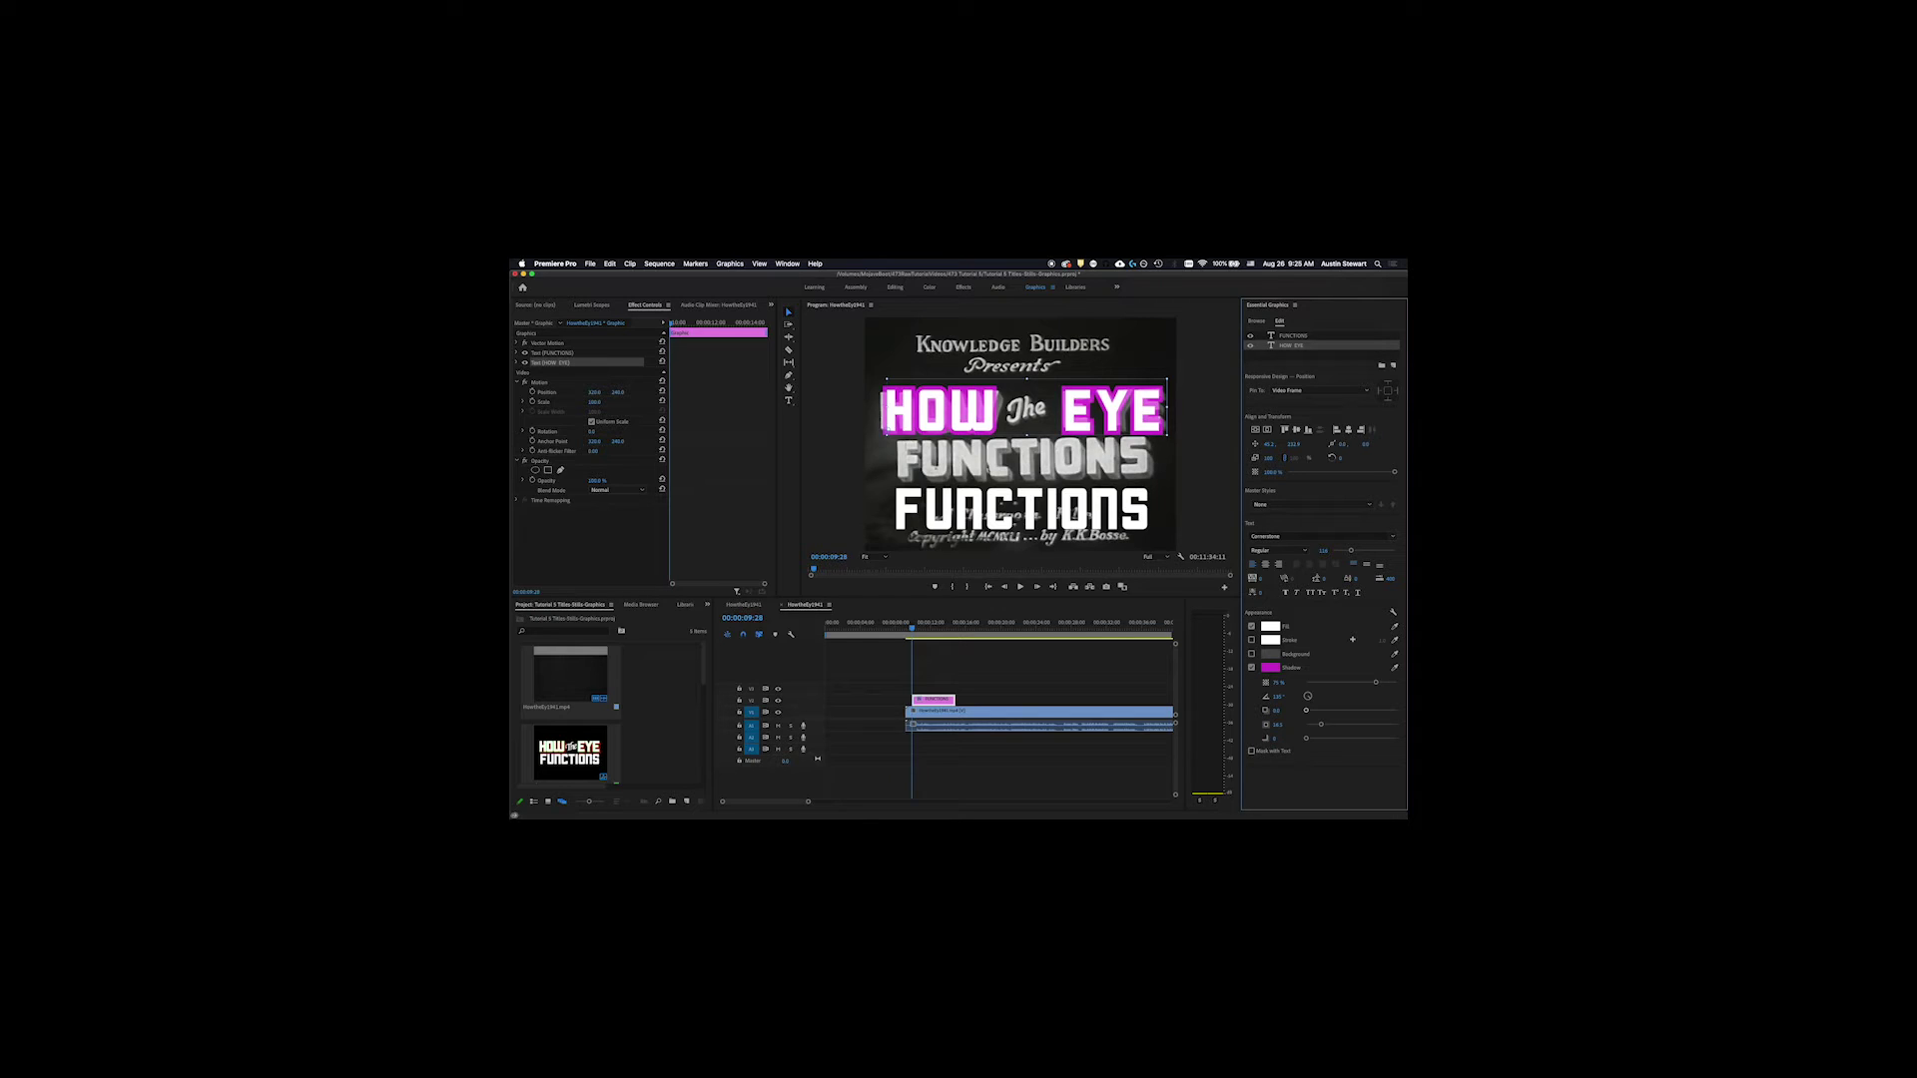
{"action": "left_click_drag", "start_coordinate": [1276, 710], "coordinate": [1280, 709]}
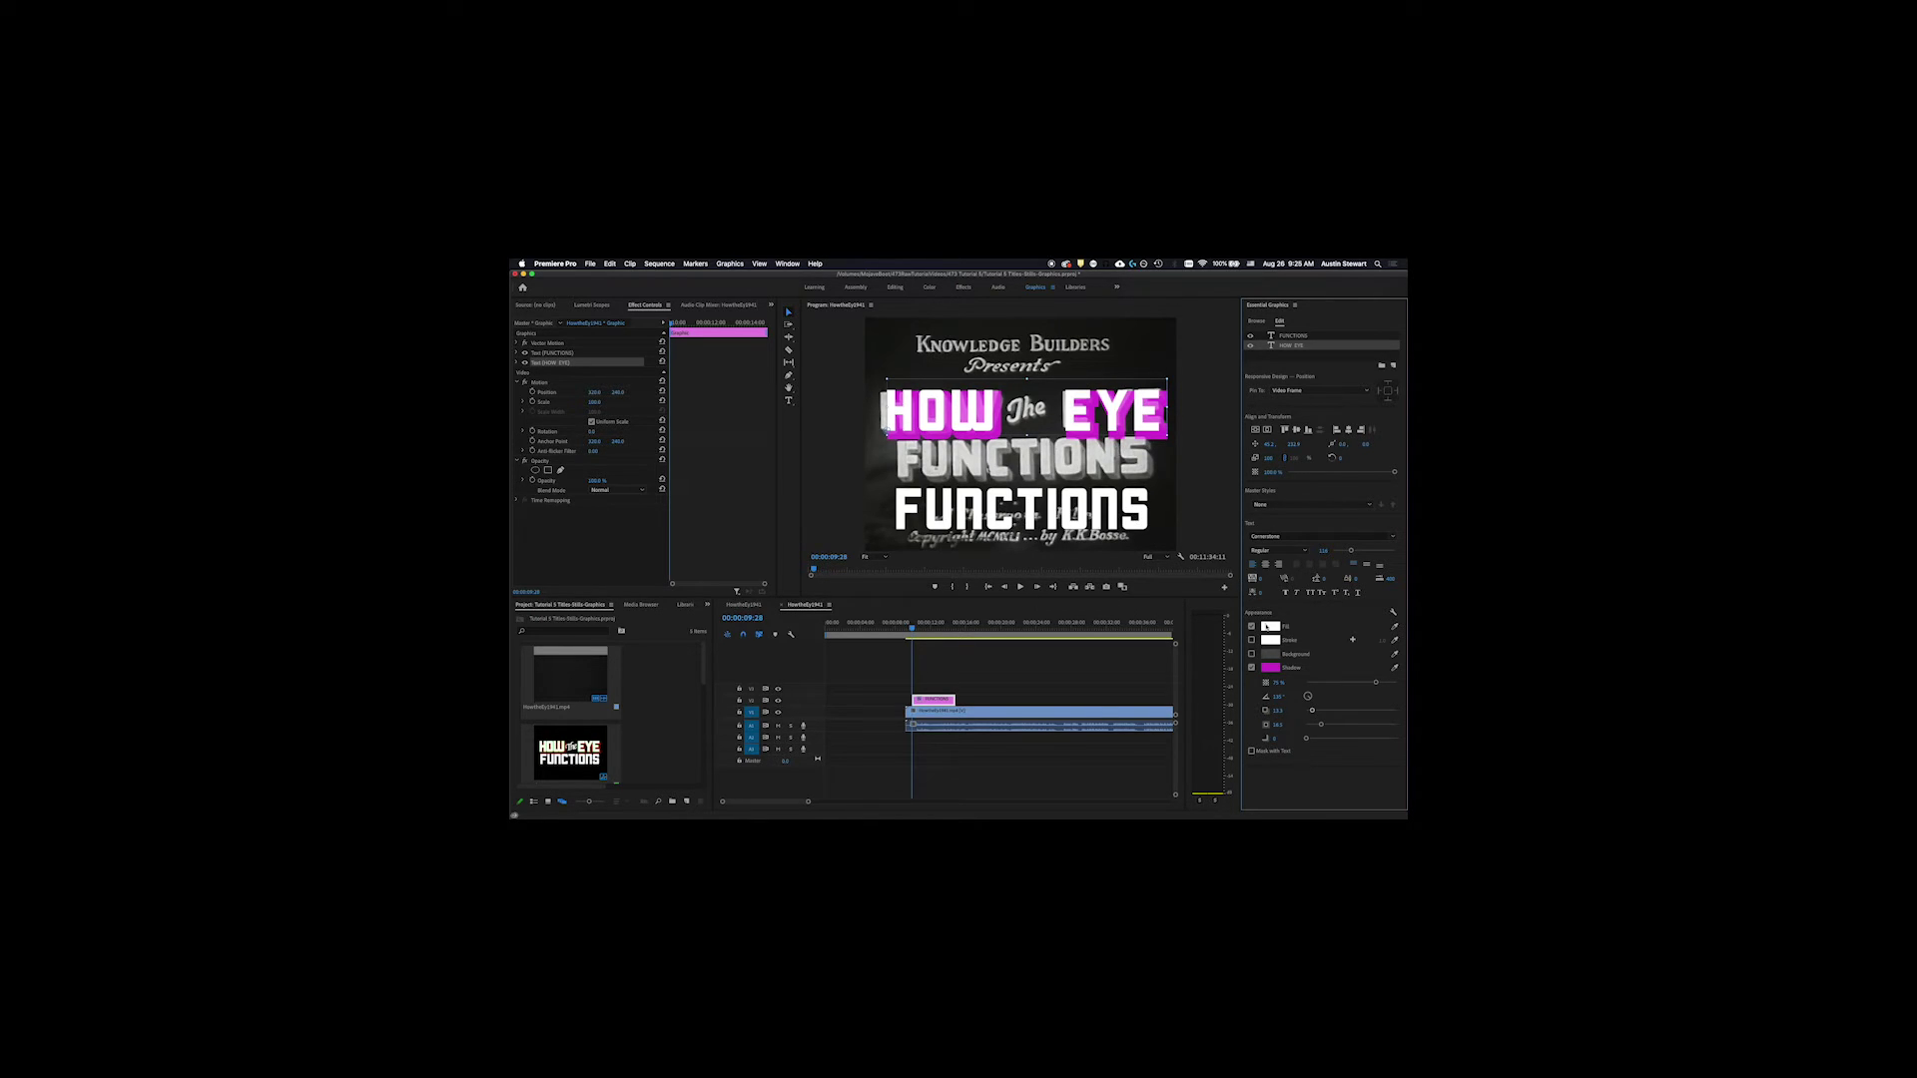
{"action": "left_click_drag", "start_coordinate": [1323, 728], "coordinate": [1309, 712]}
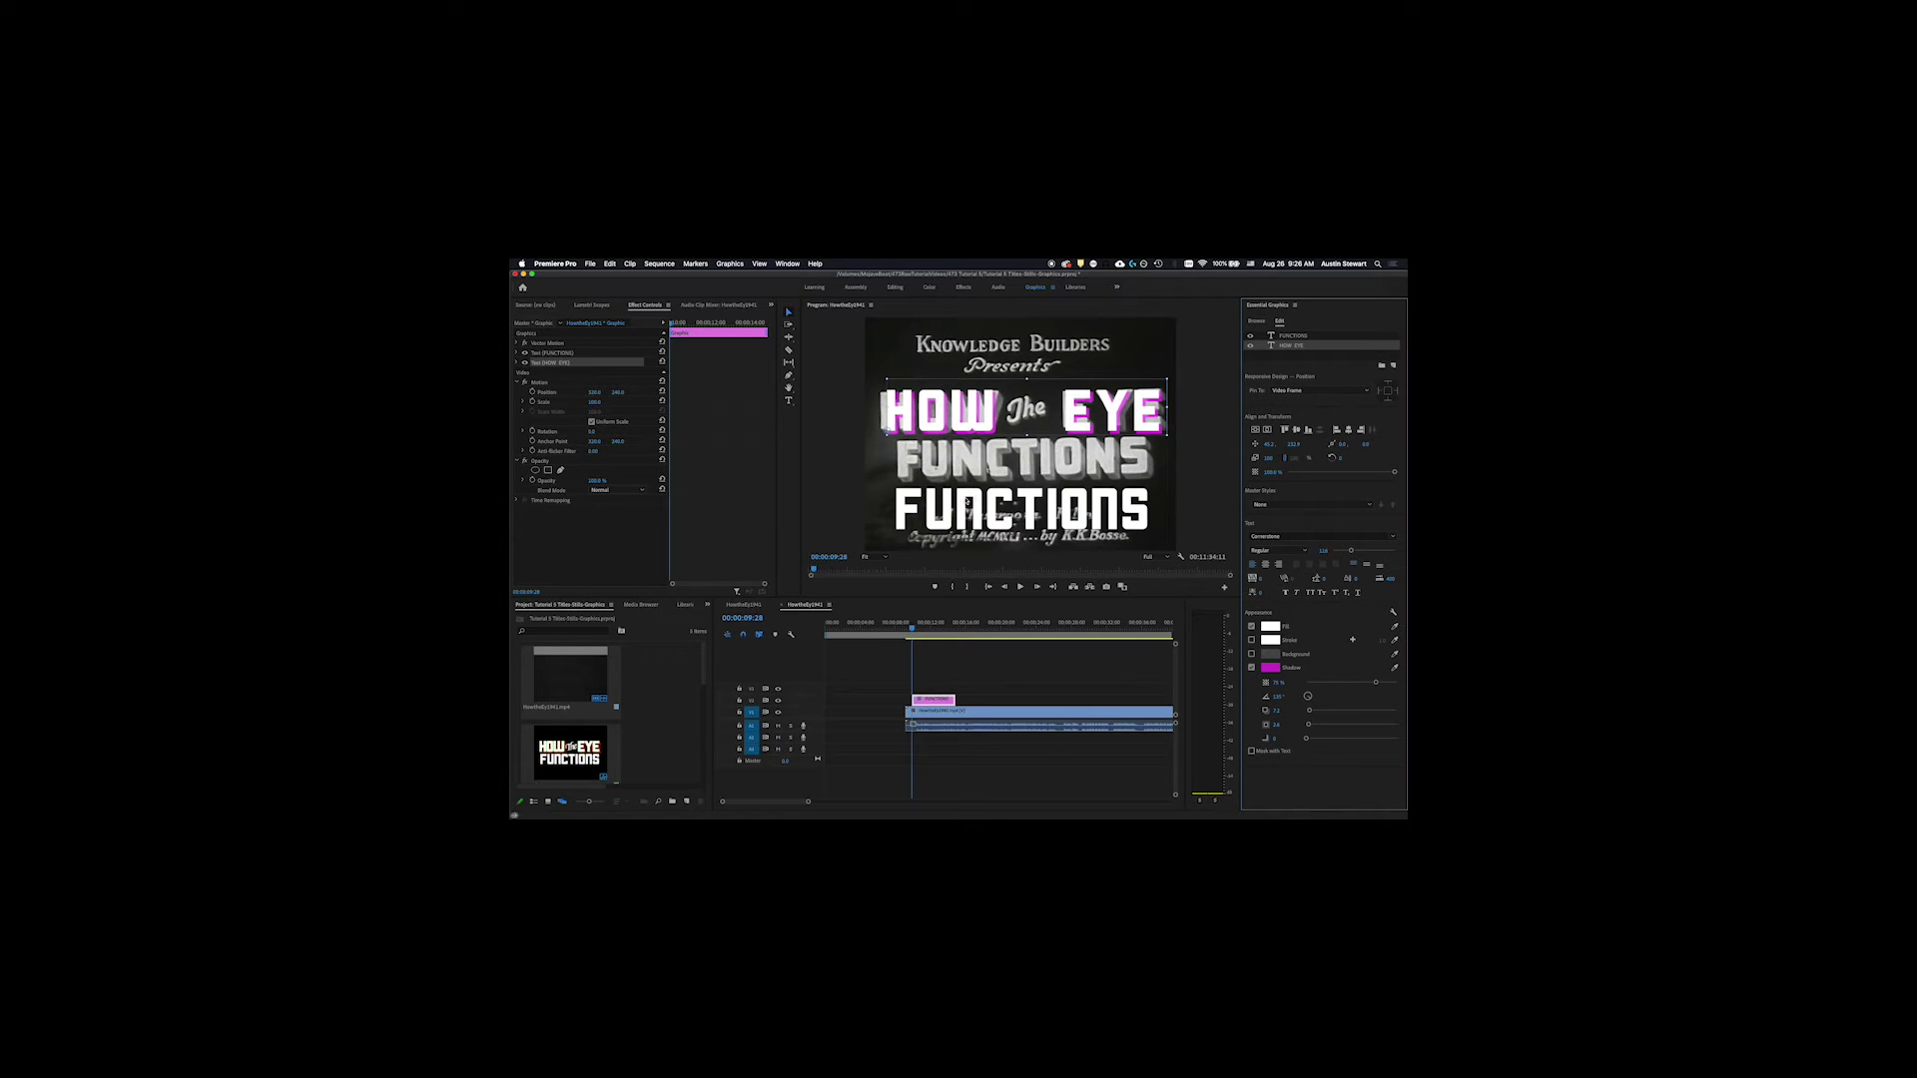
Step: Enable a shadow on the "FUNCTIONS" text and sample its colour from the magenta "HOW EYE" shadow
{"action": "left_click", "coordinate": [968, 502]}
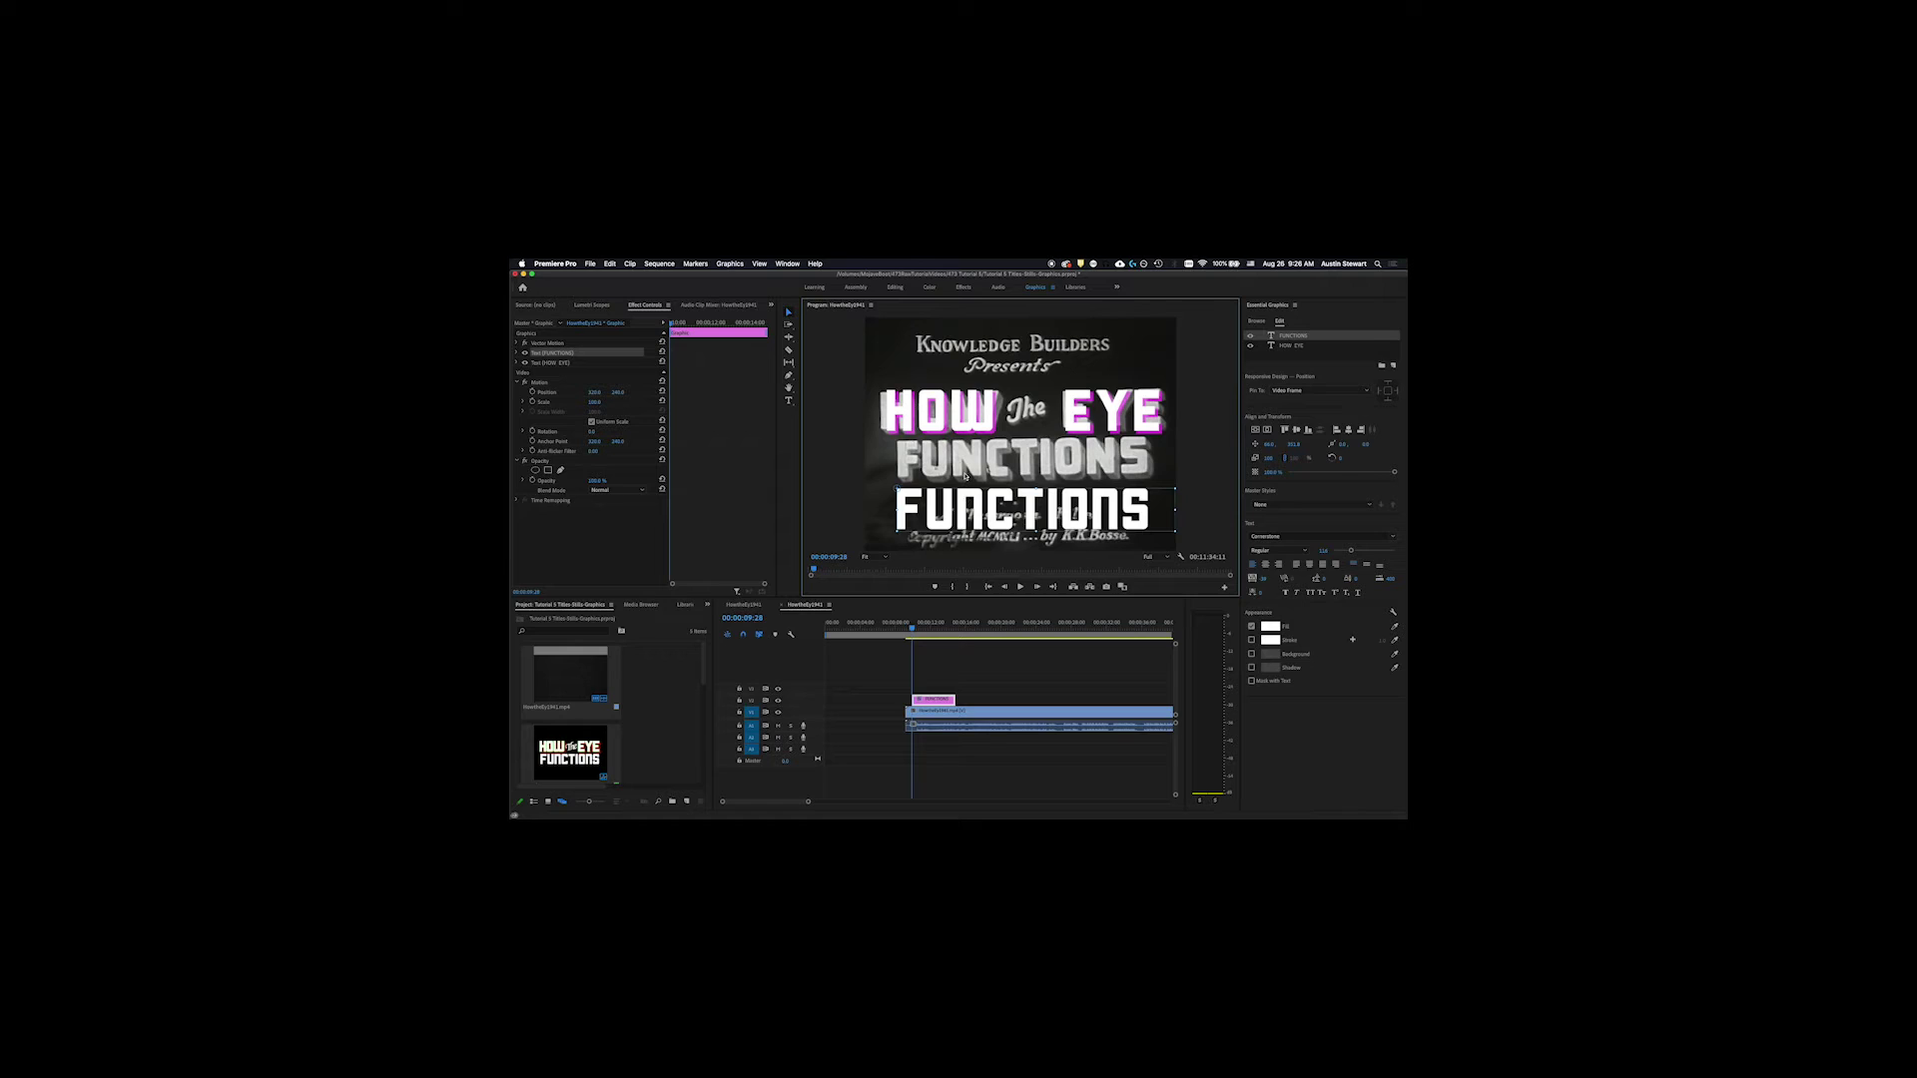
{"action": "left_click", "coordinate": [947, 414]}
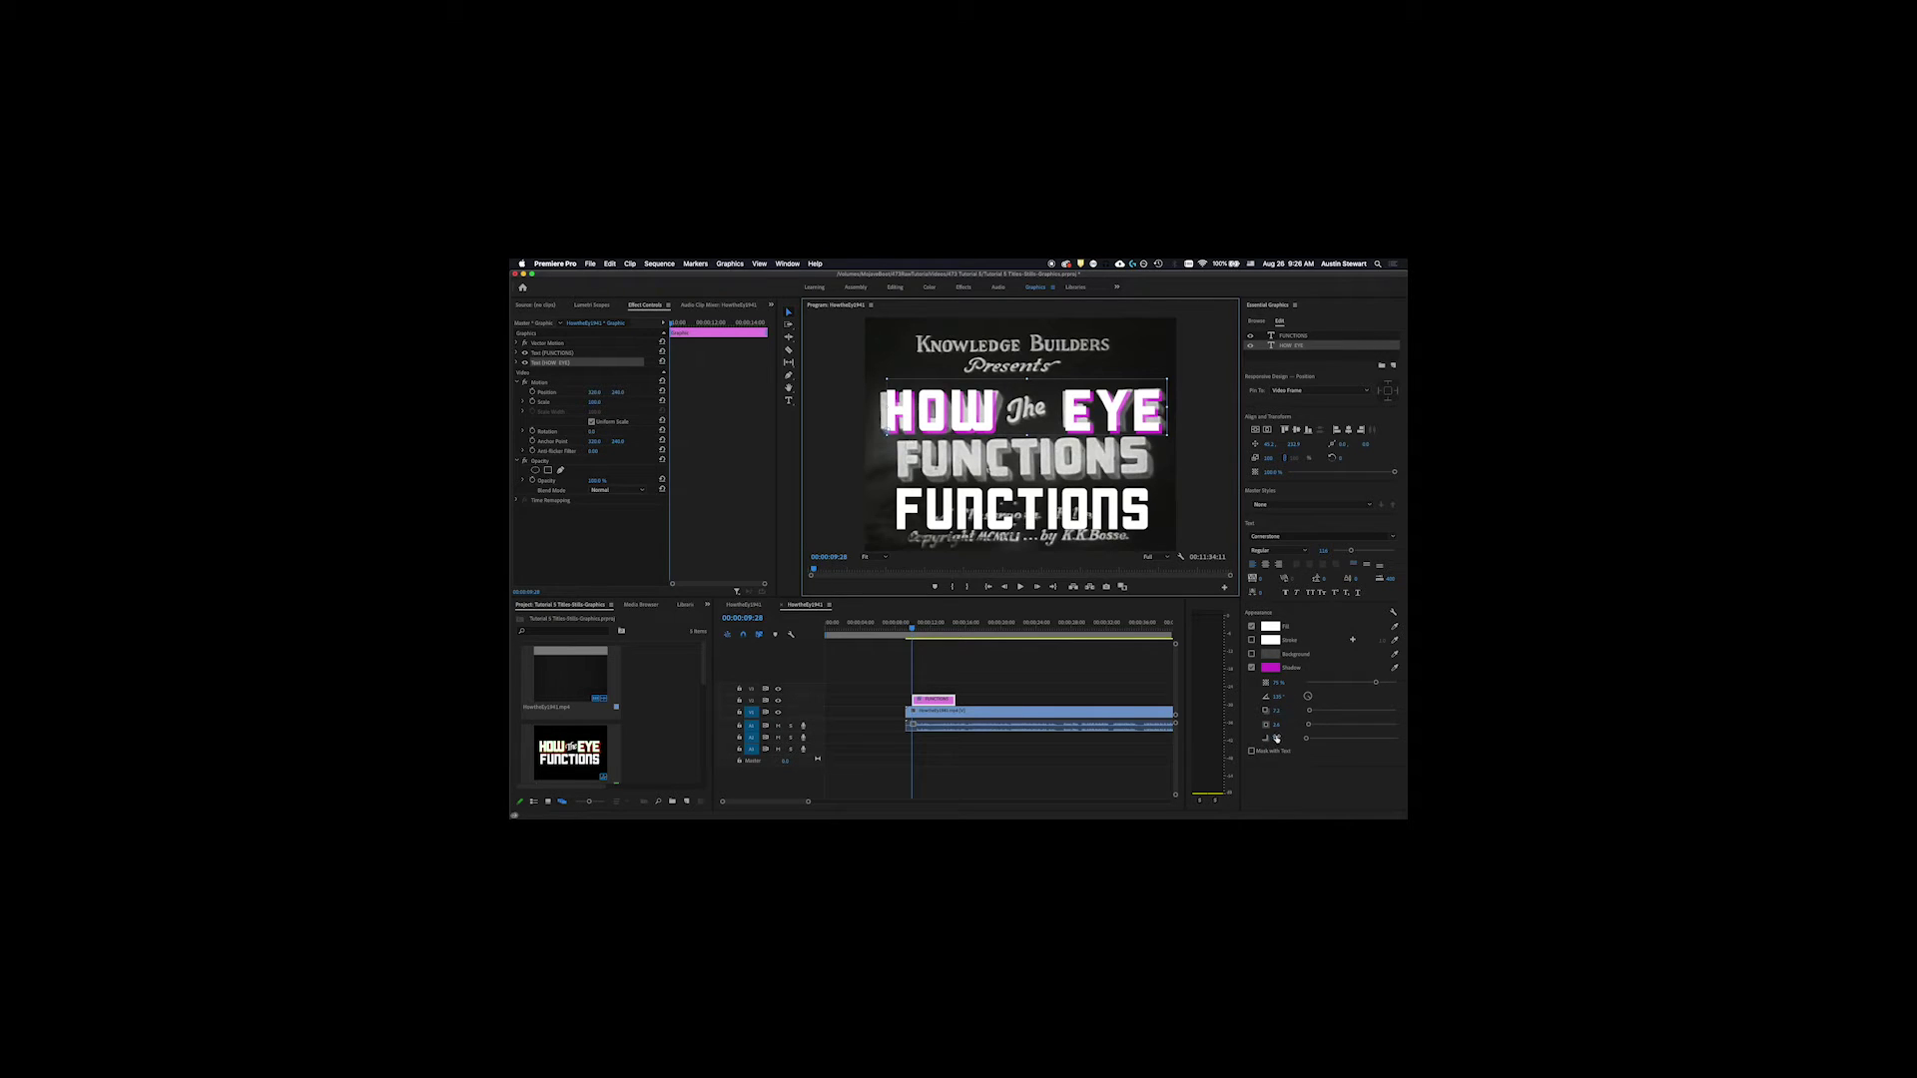
{"action": "left_click", "coordinate": [1045, 509]}
{"action": "left_click", "coordinate": [1251, 667]}
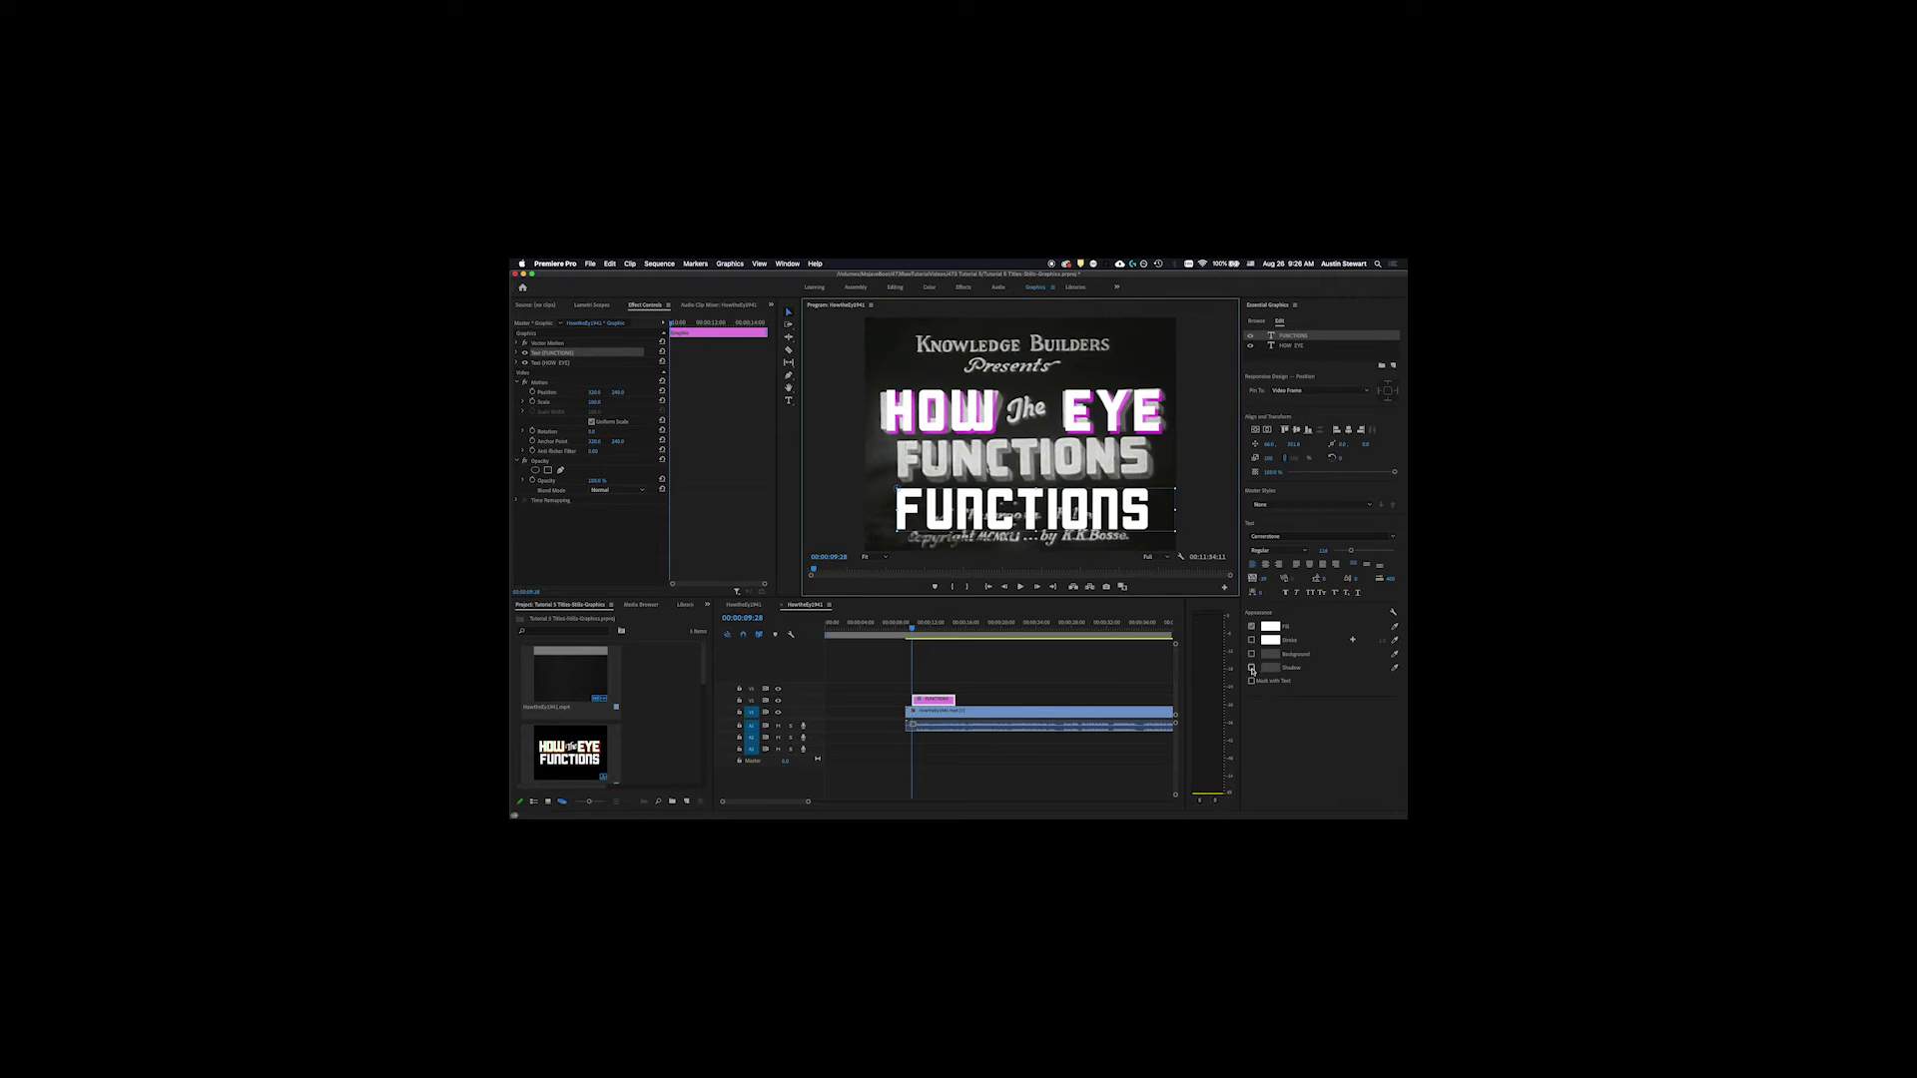
{"action": "left_click", "coordinate": [1269, 667]}
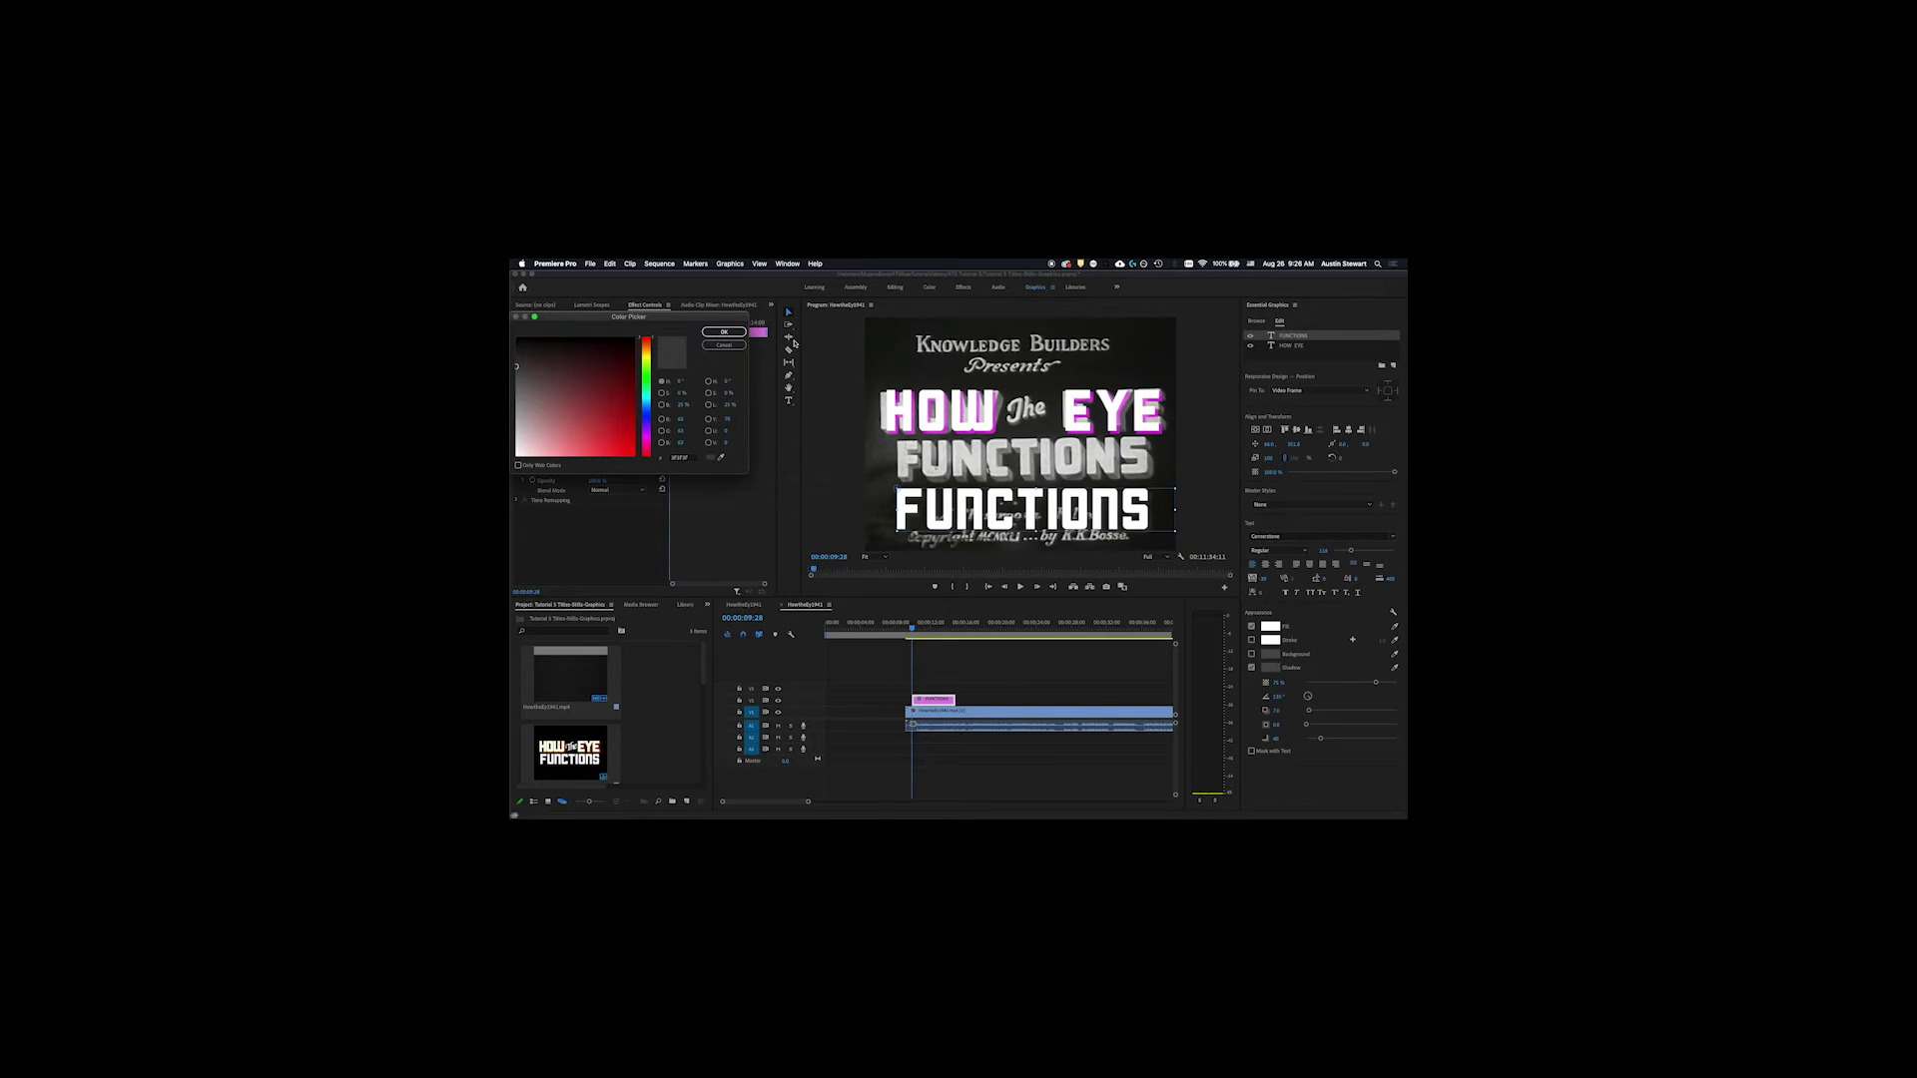
{"action": "left_click", "coordinate": [719, 346]}
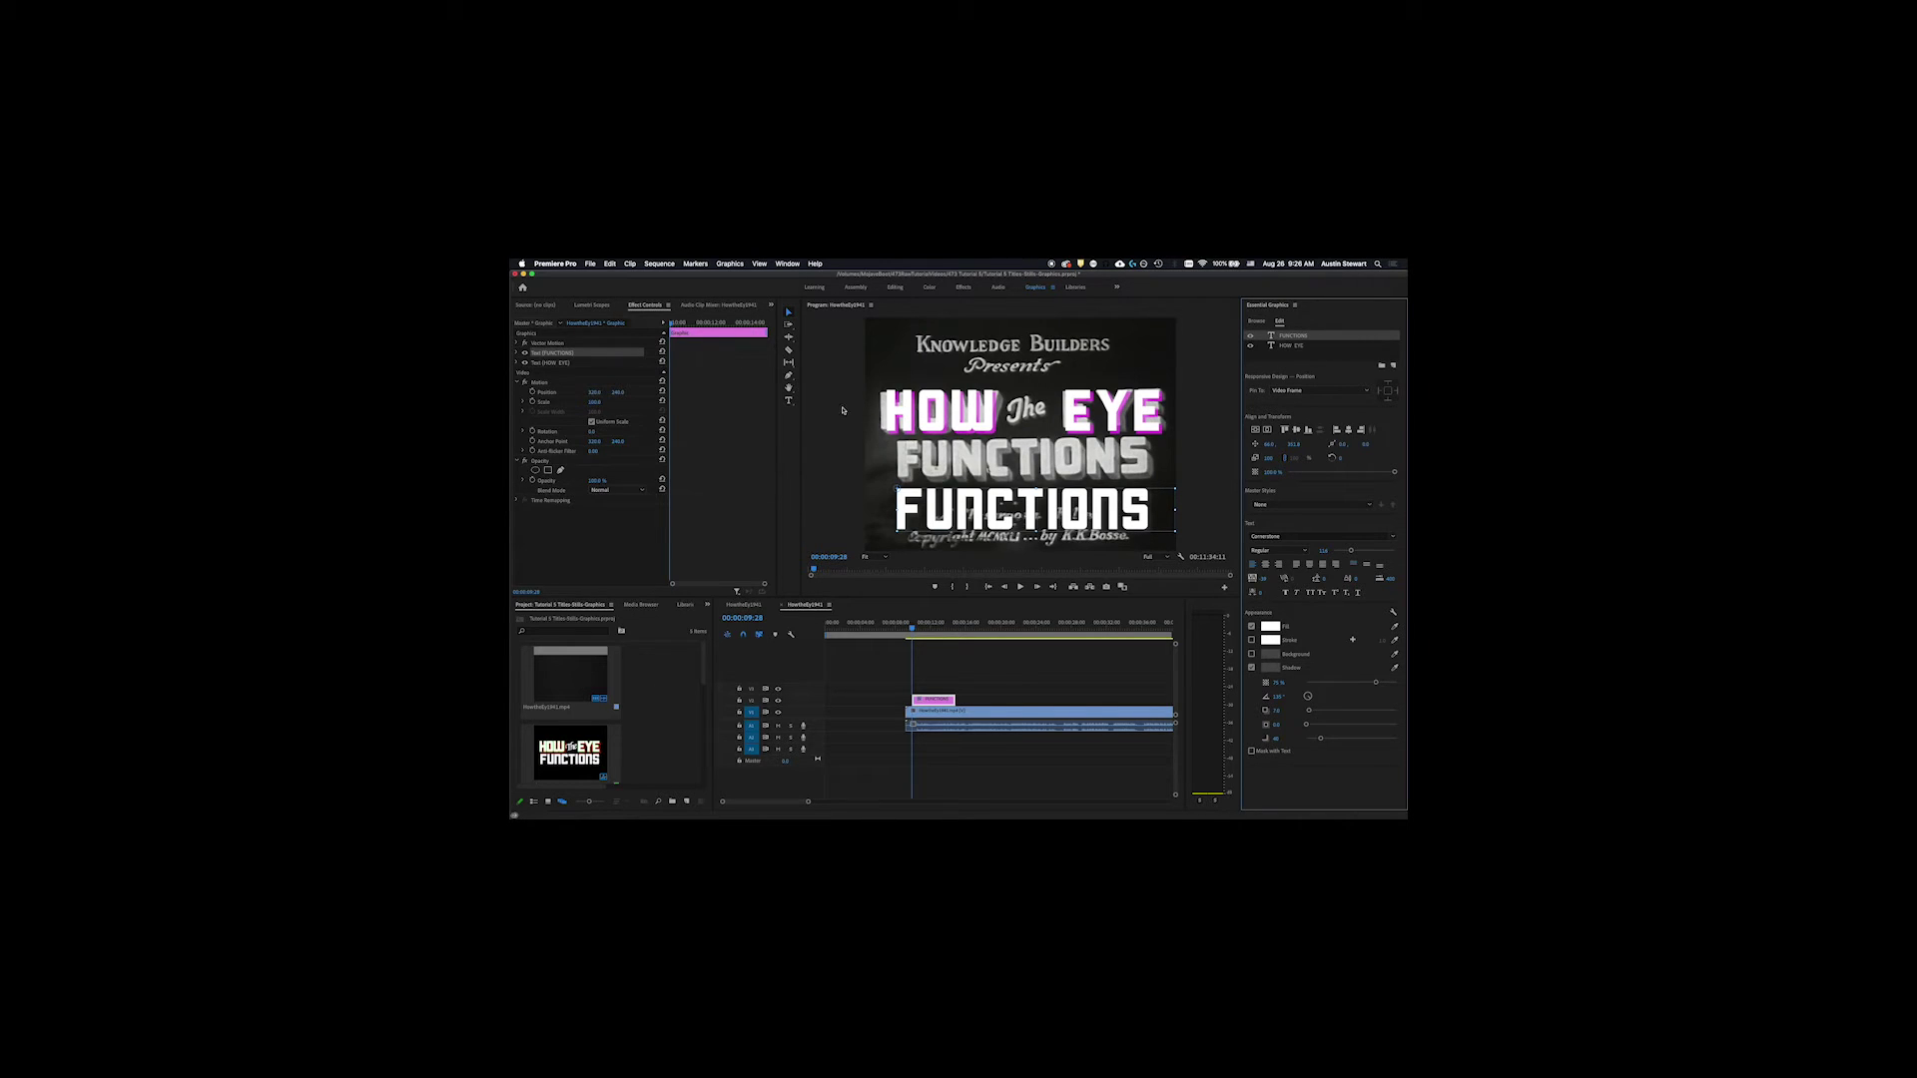
{"action": "left_click", "coordinate": [1393, 668]}
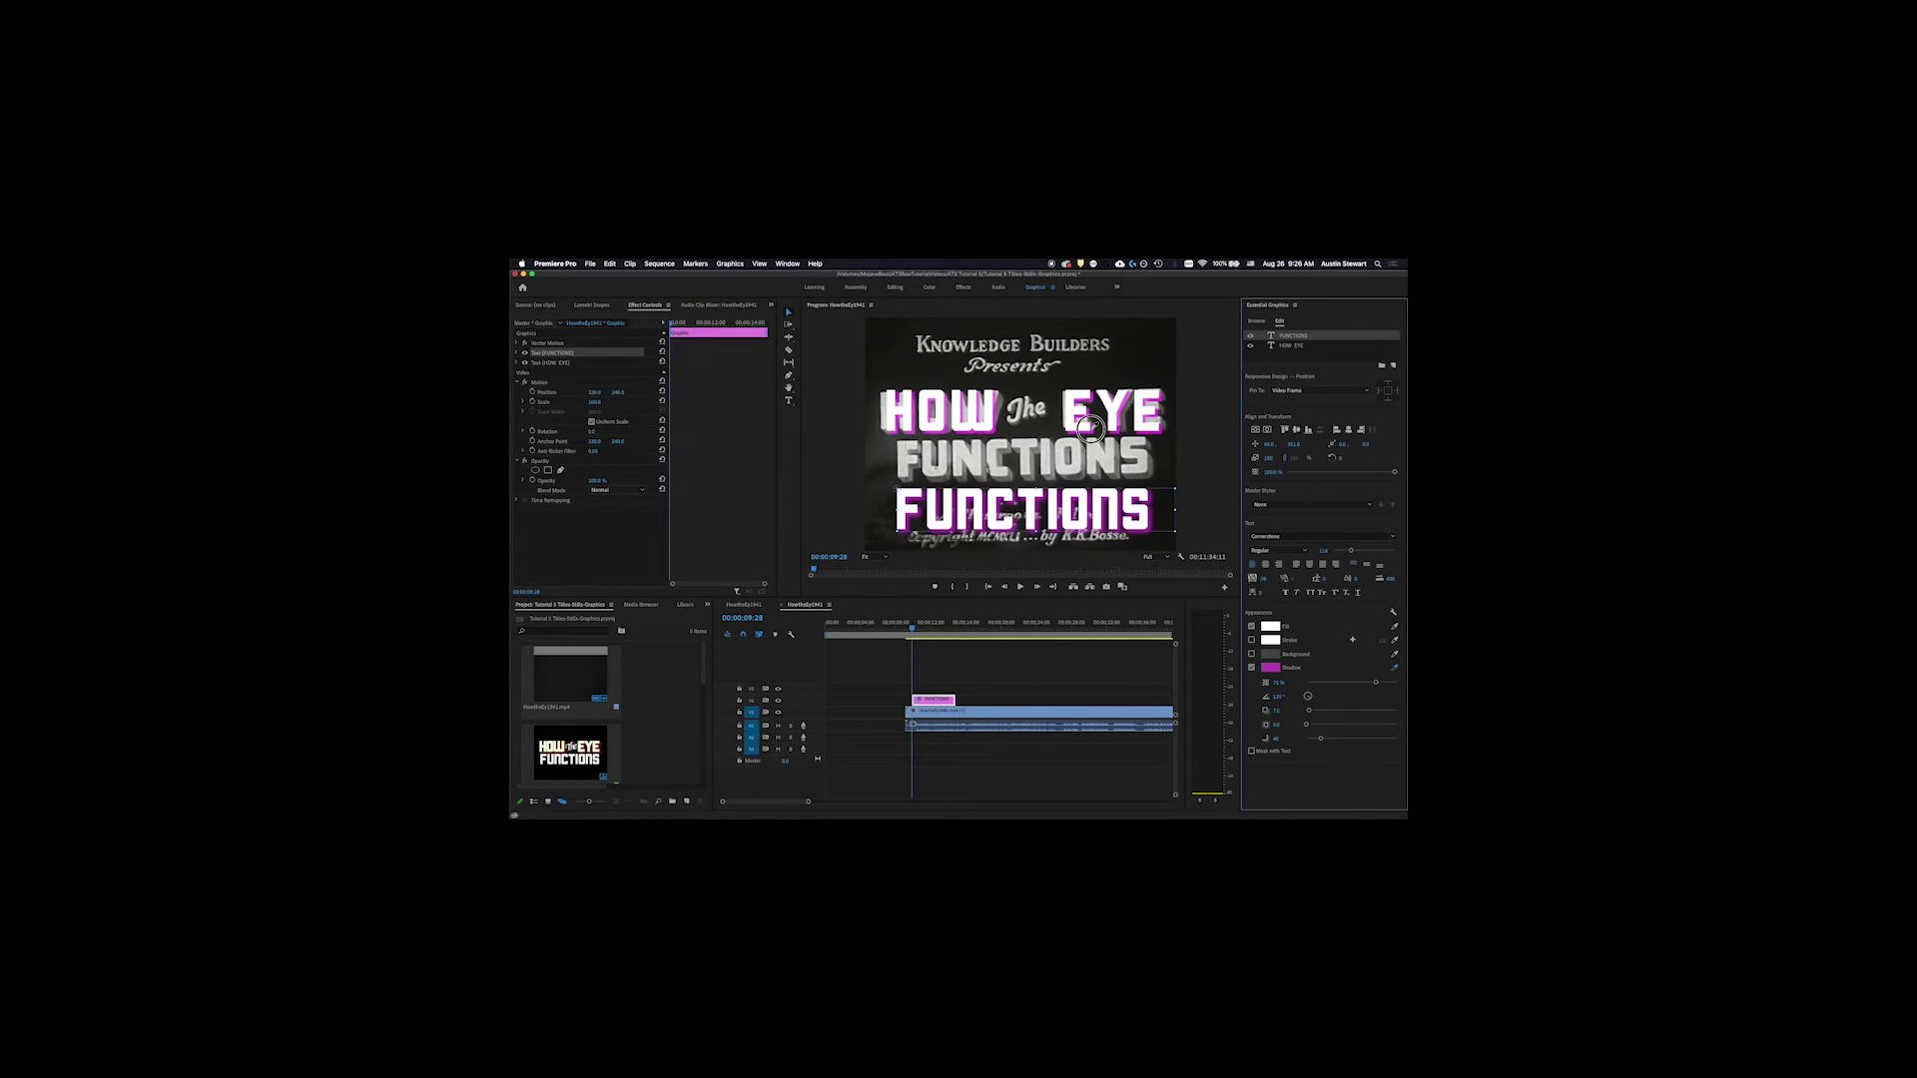
{"action": "left_click", "coordinate": [1090, 427]}
Step: Raise the "HOW EYE" shadow's opacity to 100%
{"action": "left_click", "coordinate": [1080, 419]}
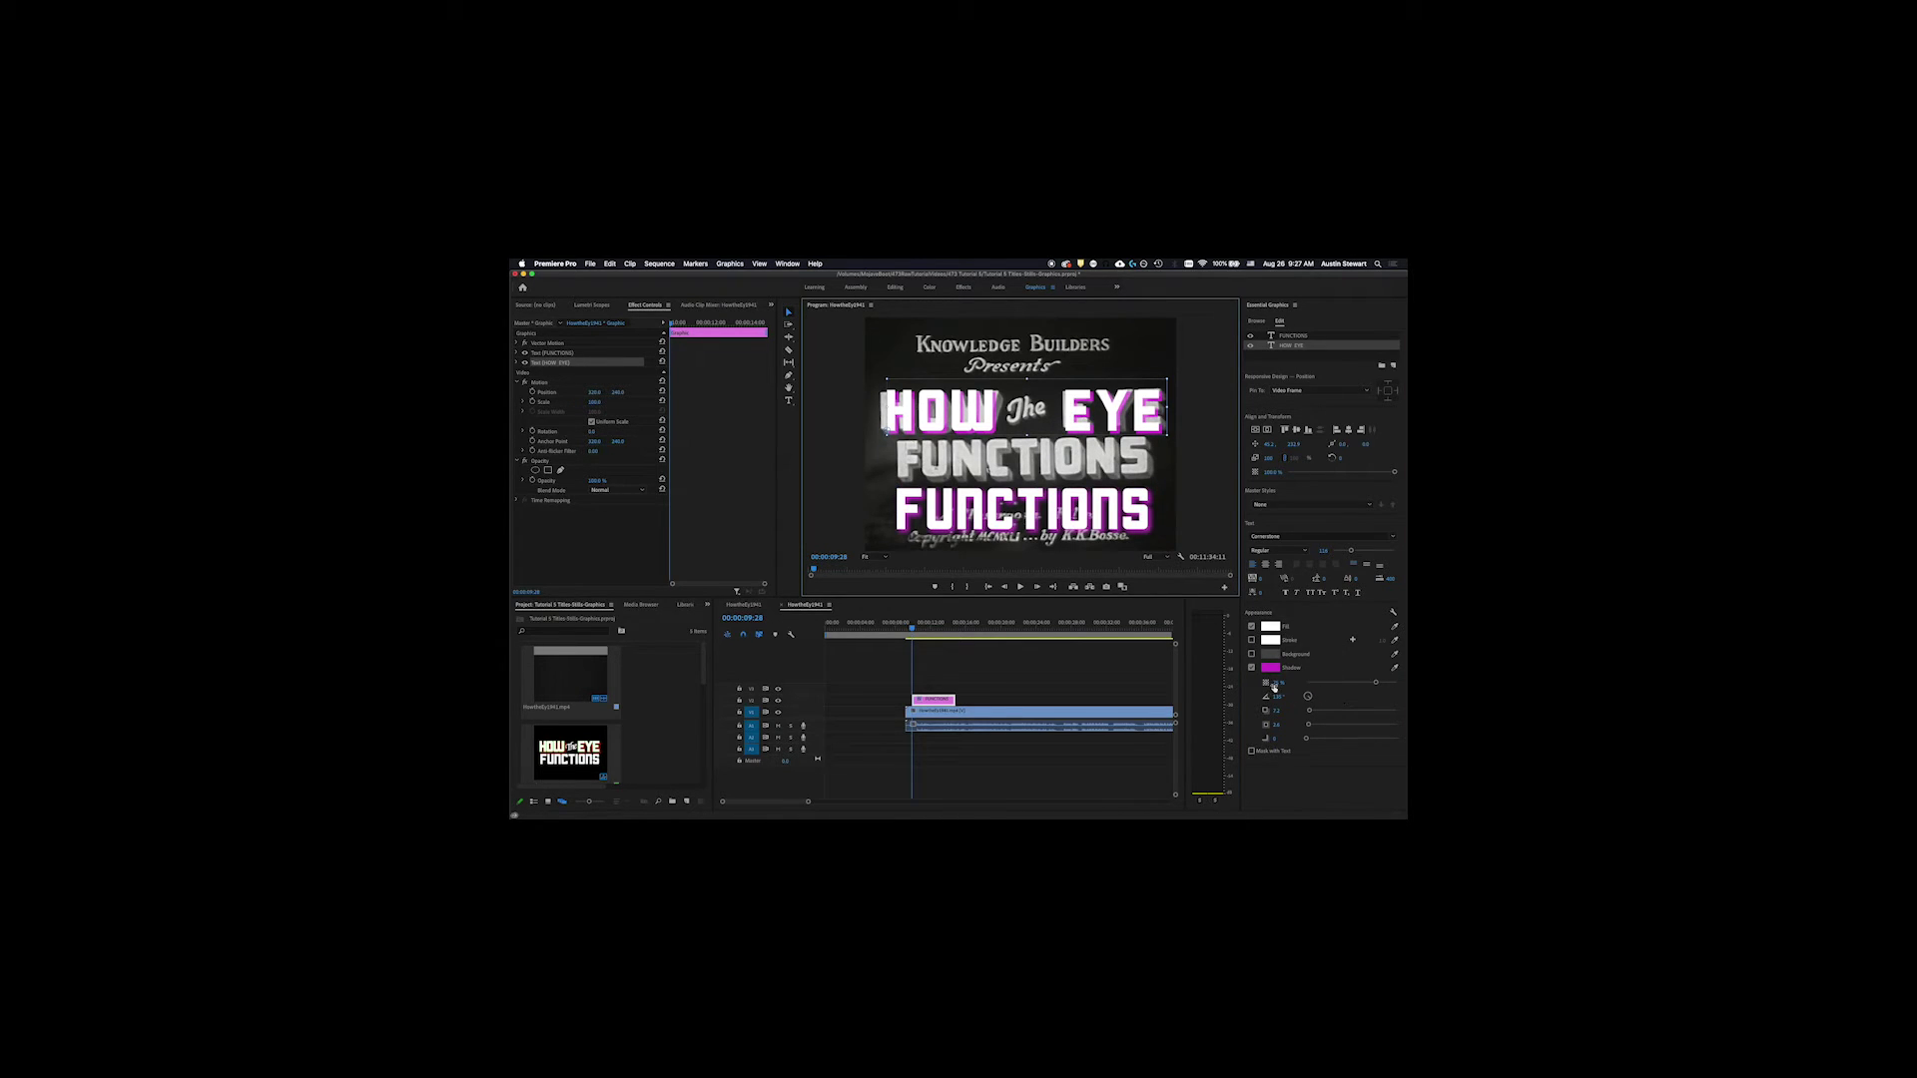
{"action": "left_click_drag", "start_coordinate": [1375, 682], "coordinate": [1404, 682]}
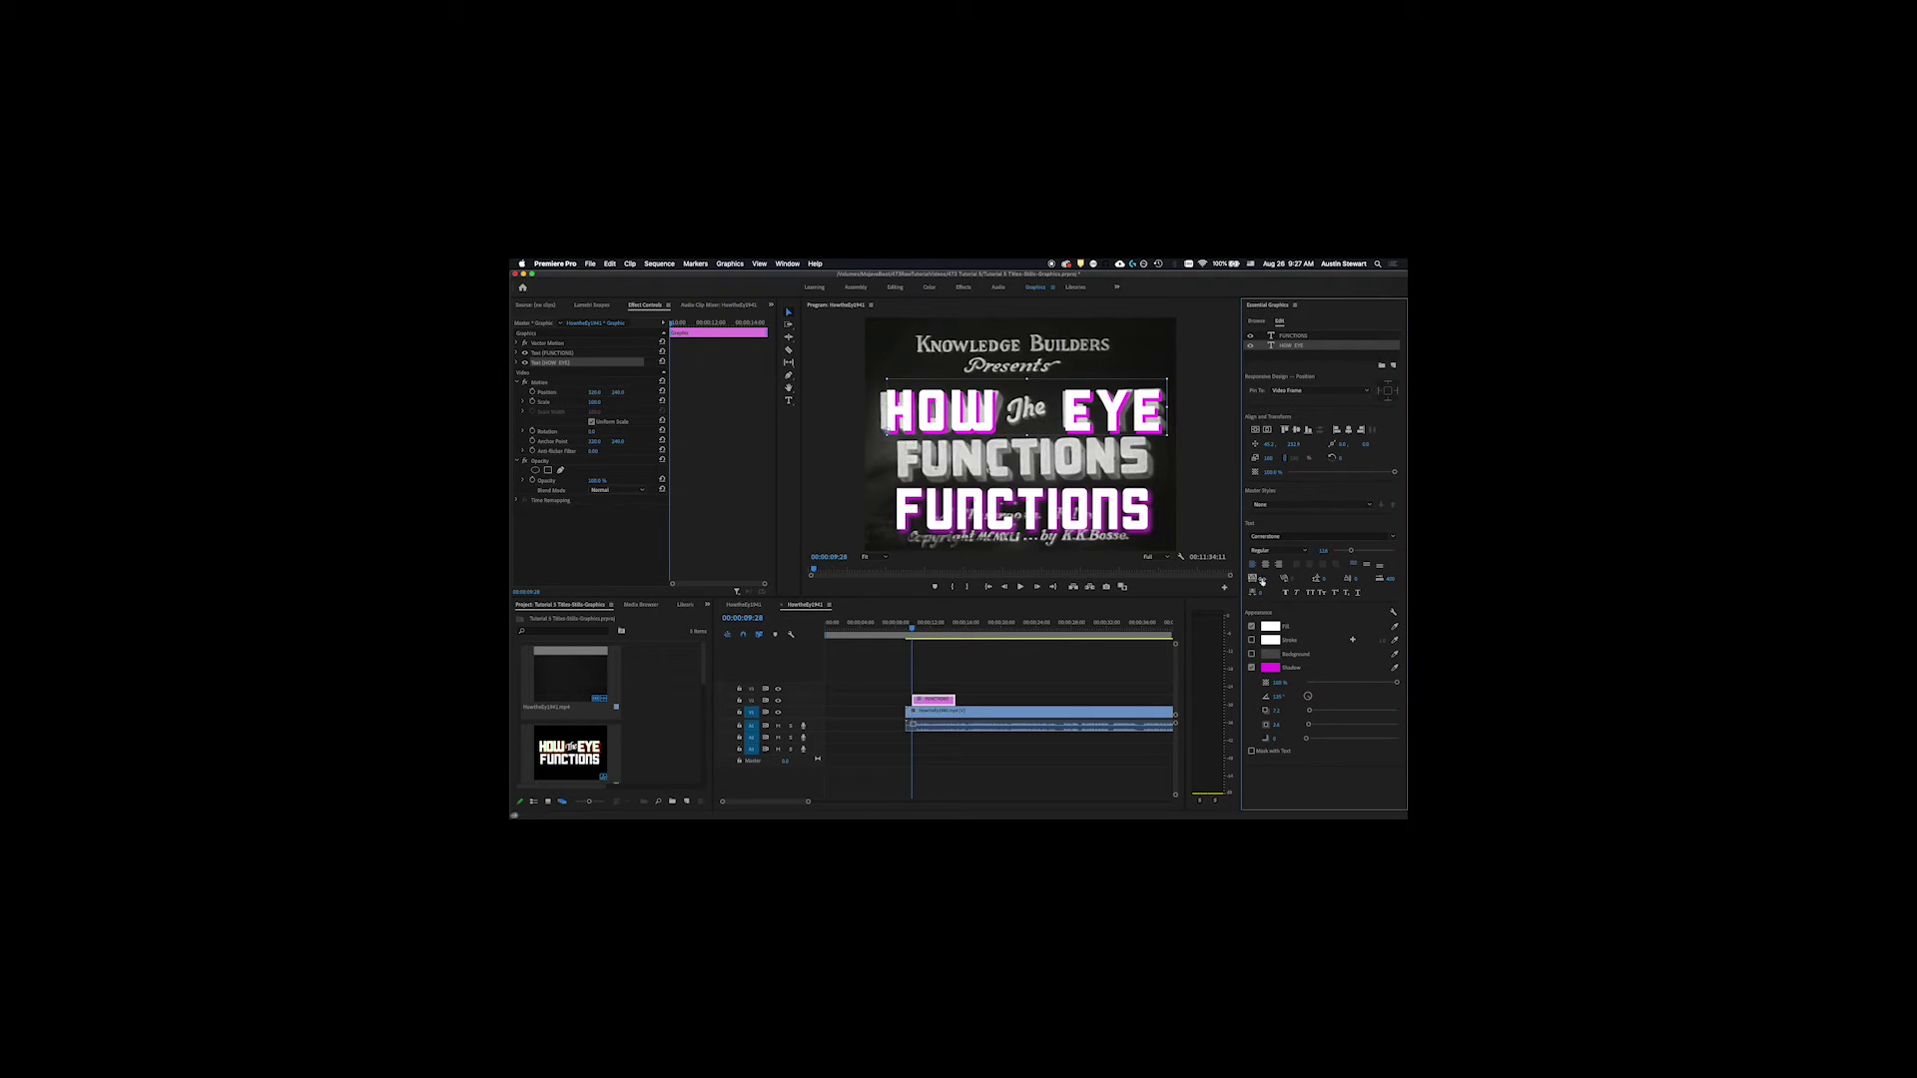
Step: Resample the "FUNCTIONS" shadow colour from the magenta shadow of "HOW EYE"
{"action": "left_click", "coordinate": [1078, 511]}
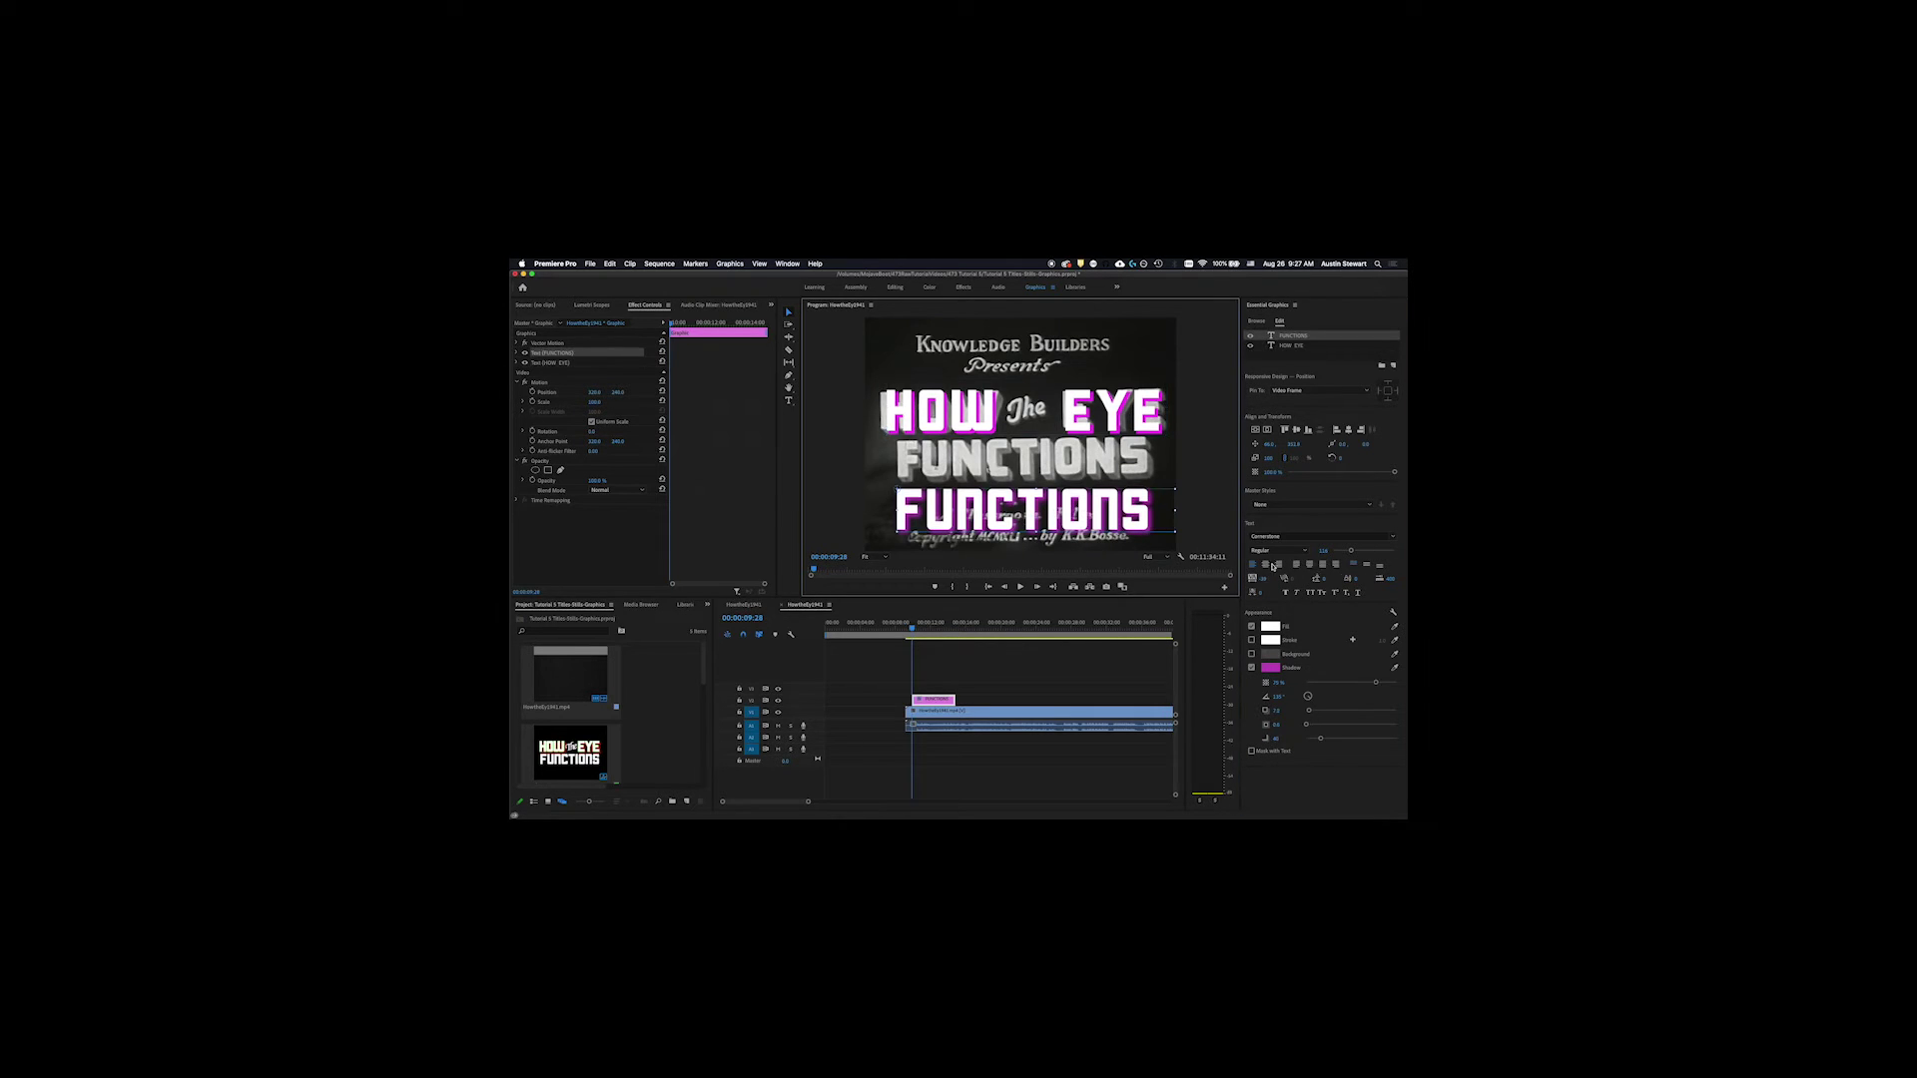
{"action": "left_click", "coordinate": [1389, 663]}
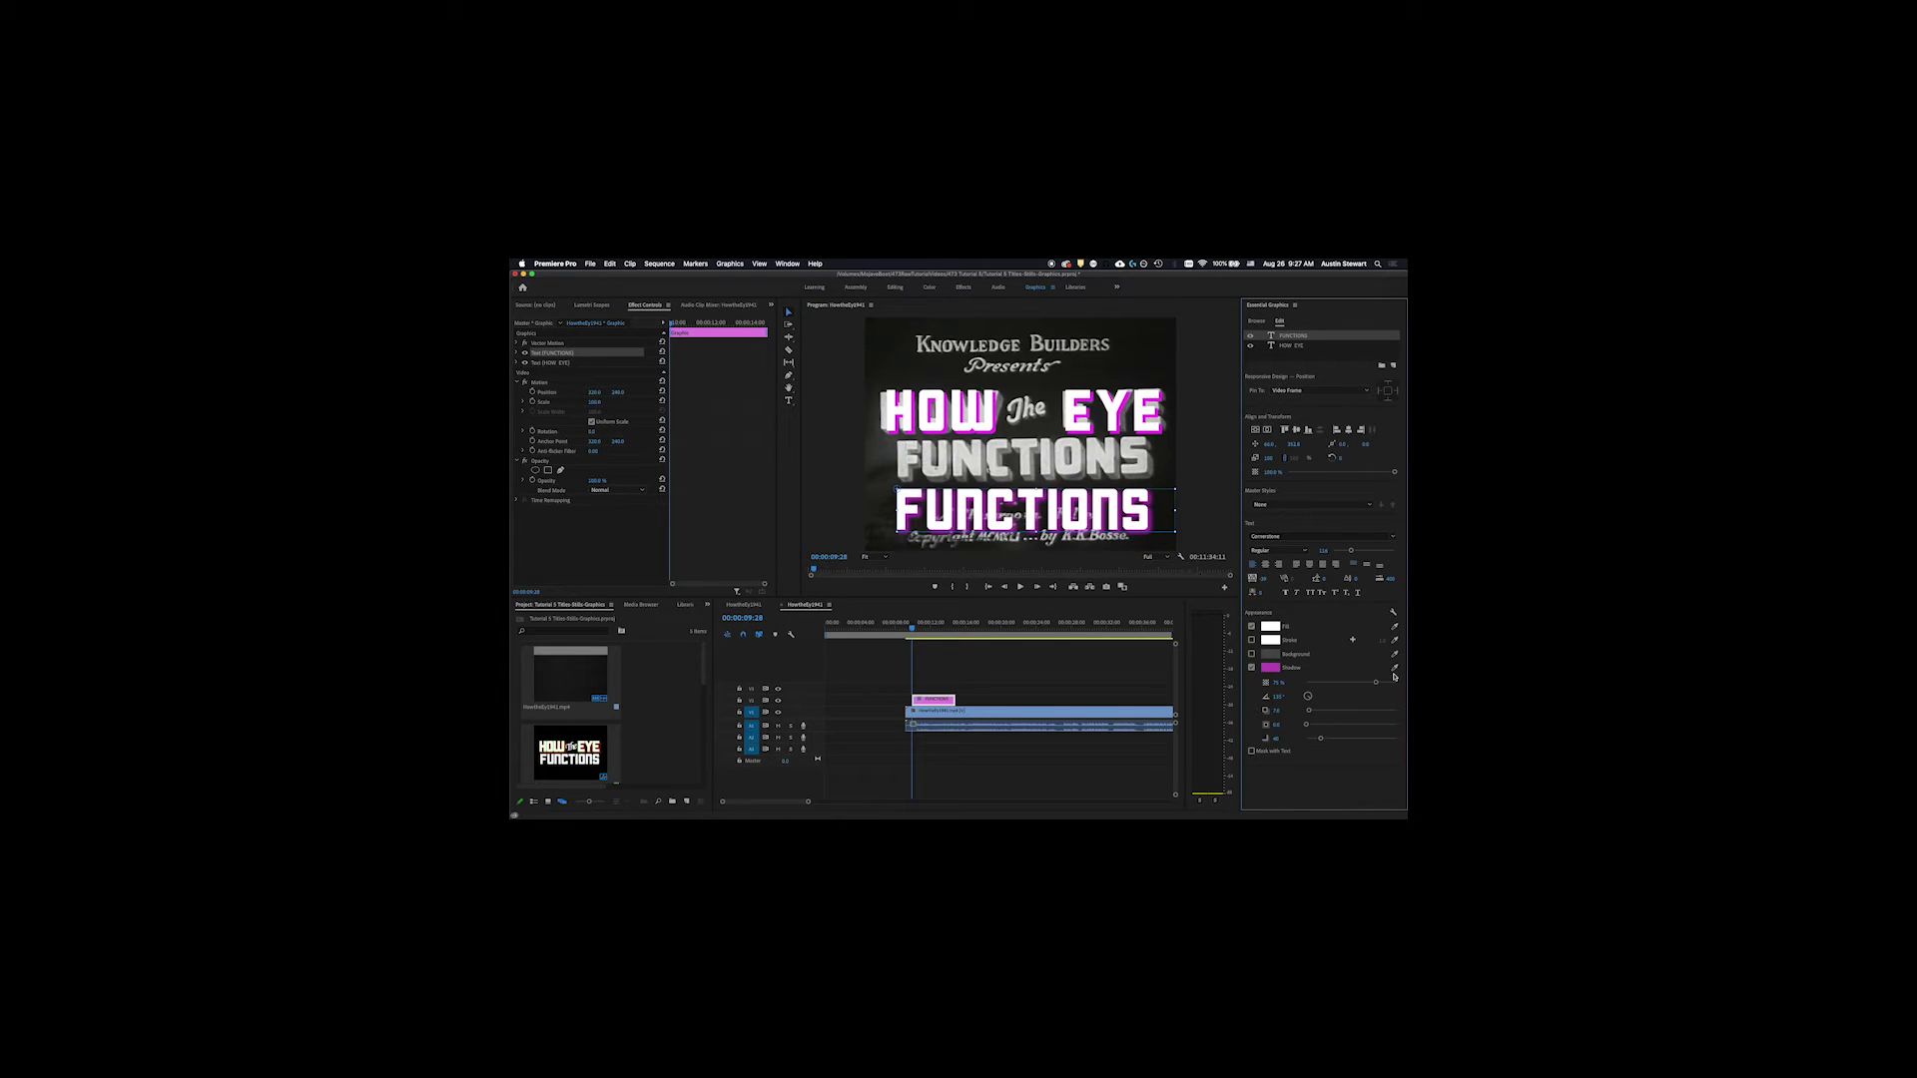
{"action": "left_click", "coordinate": [1382, 666]}
{"action": "left_click", "coordinate": [1394, 668]}
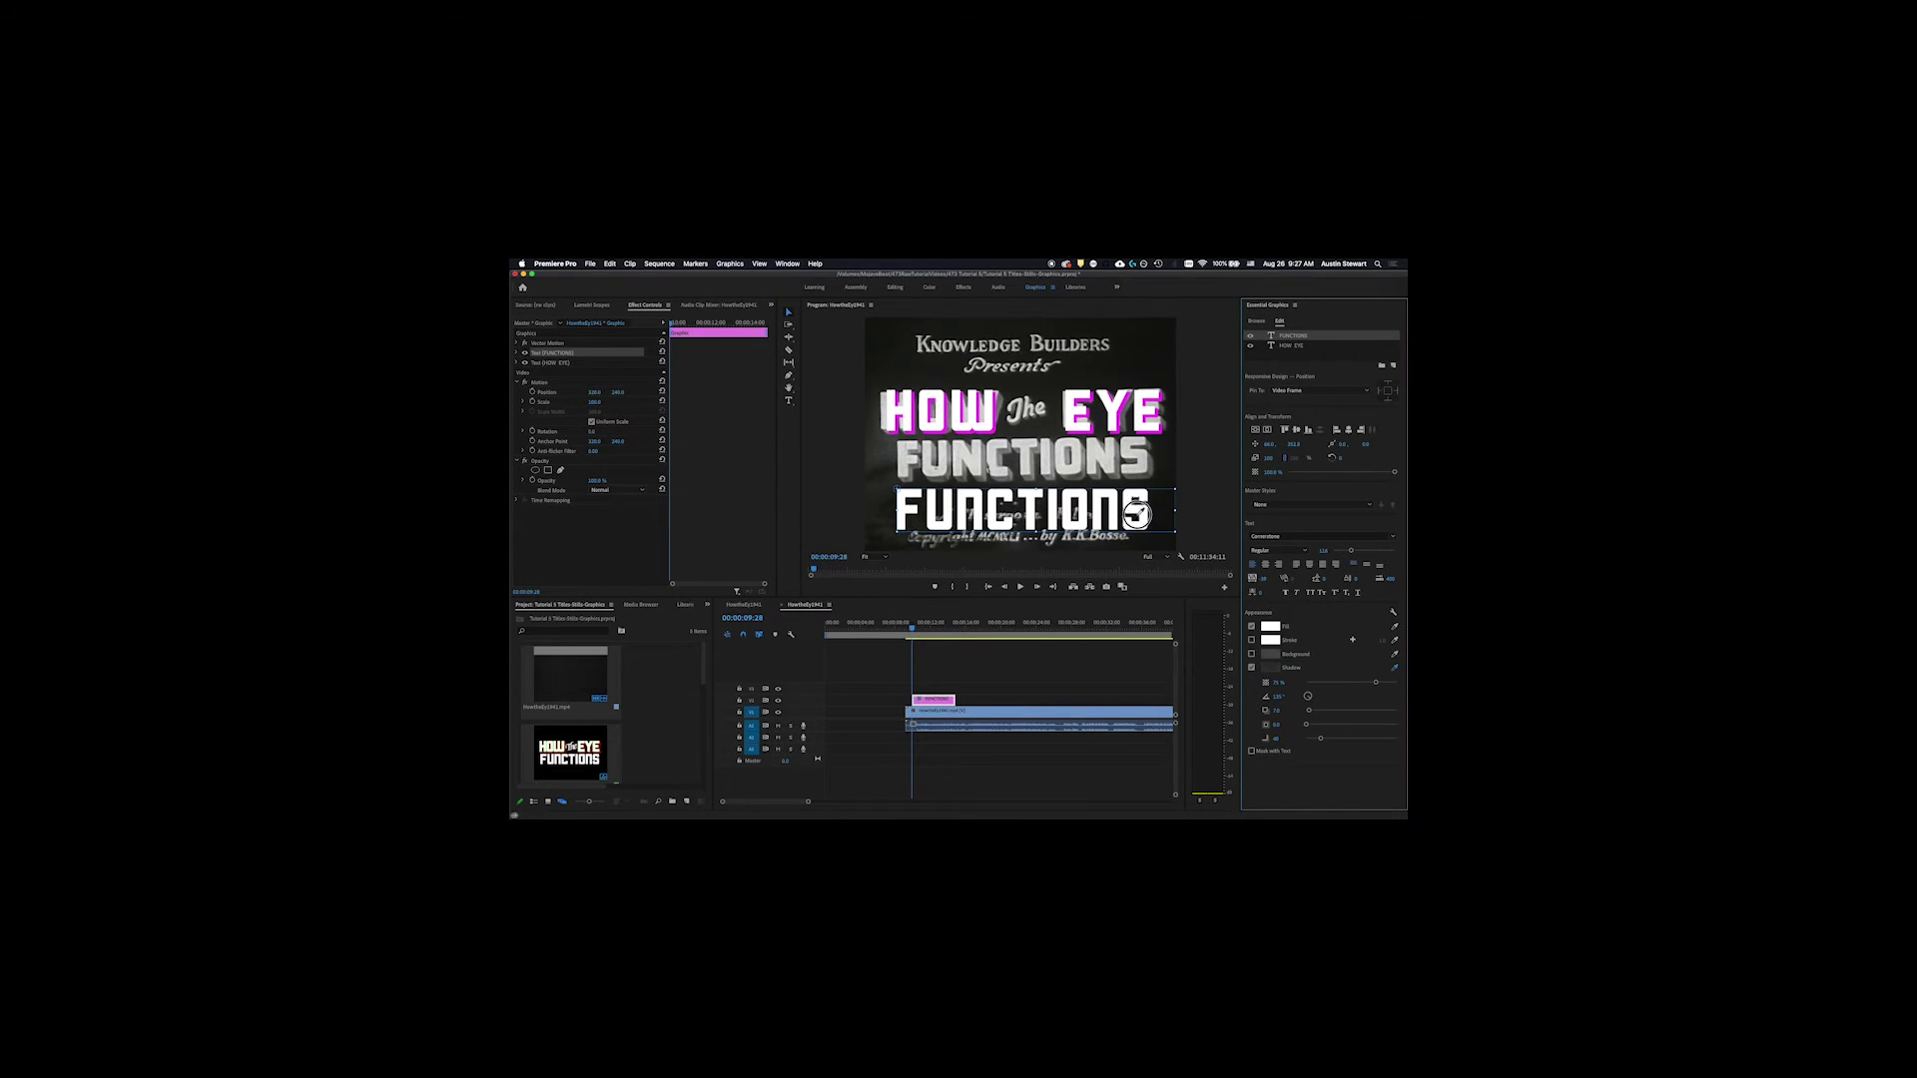
{"action": "left_click", "coordinate": [1143, 431]}
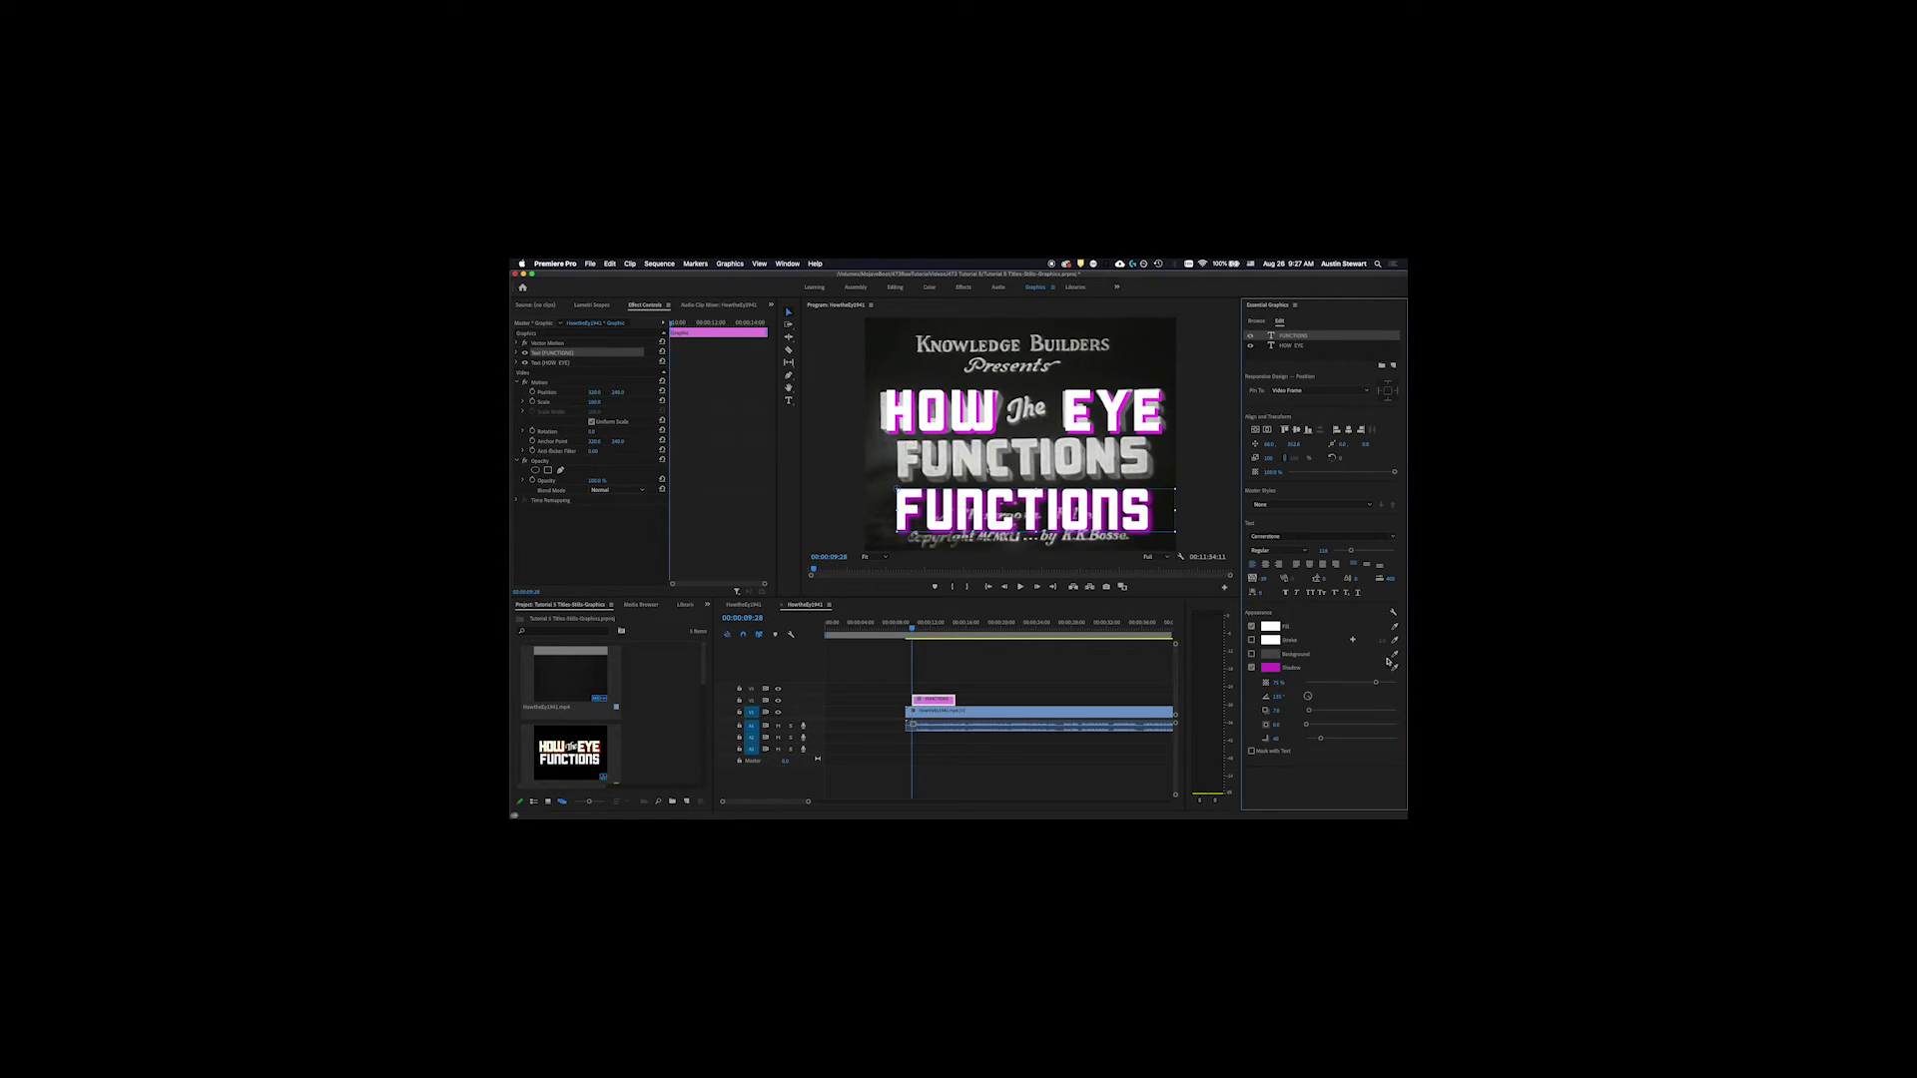
Step: Set the "FUNCTIONS" shadow to 100% opacity and 0 blur, and match its distance and size to the "HOW EYE" shadow
{"action": "left_click_drag", "start_coordinate": [1376, 683], "coordinate": [1404, 683]}
{"action": "left_click_drag", "start_coordinate": [1318, 741], "coordinate": [1309, 727]}
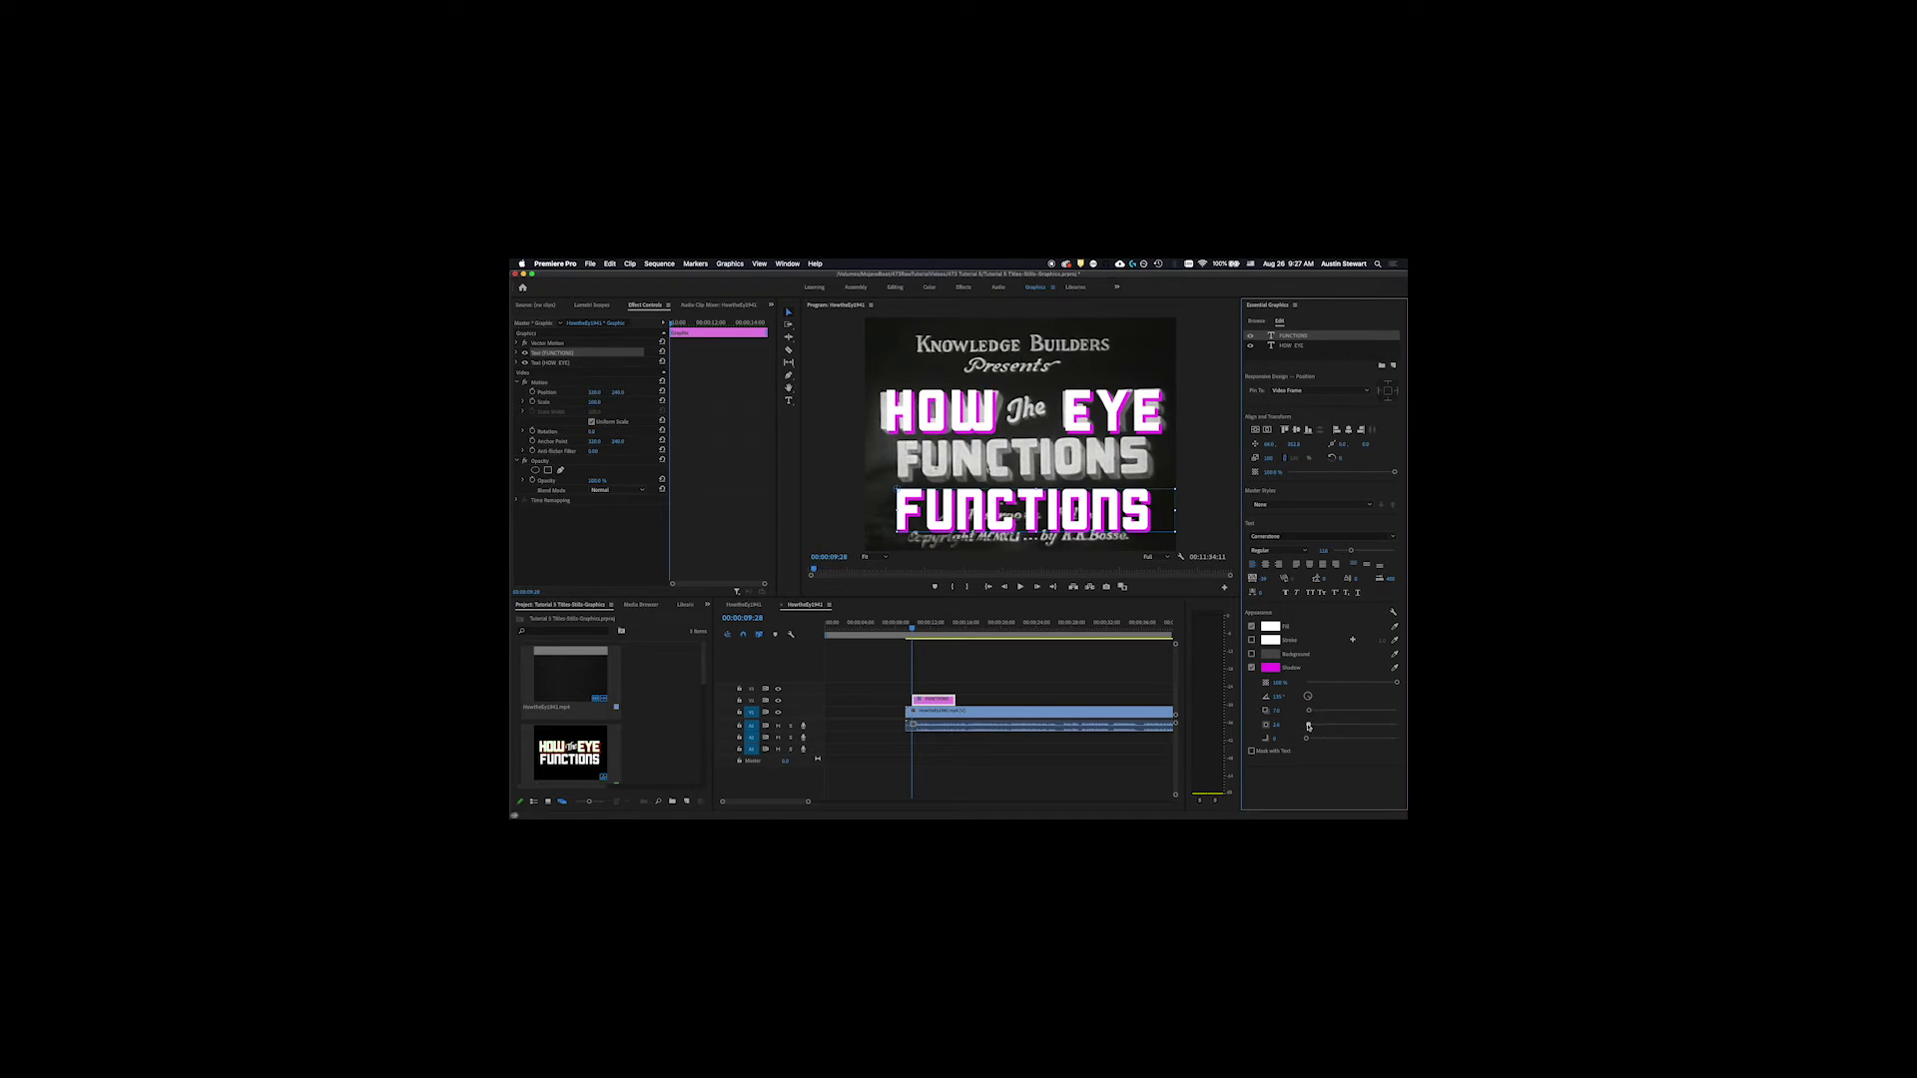
{"action": "left_click", "coordinate": [1111, 411]}
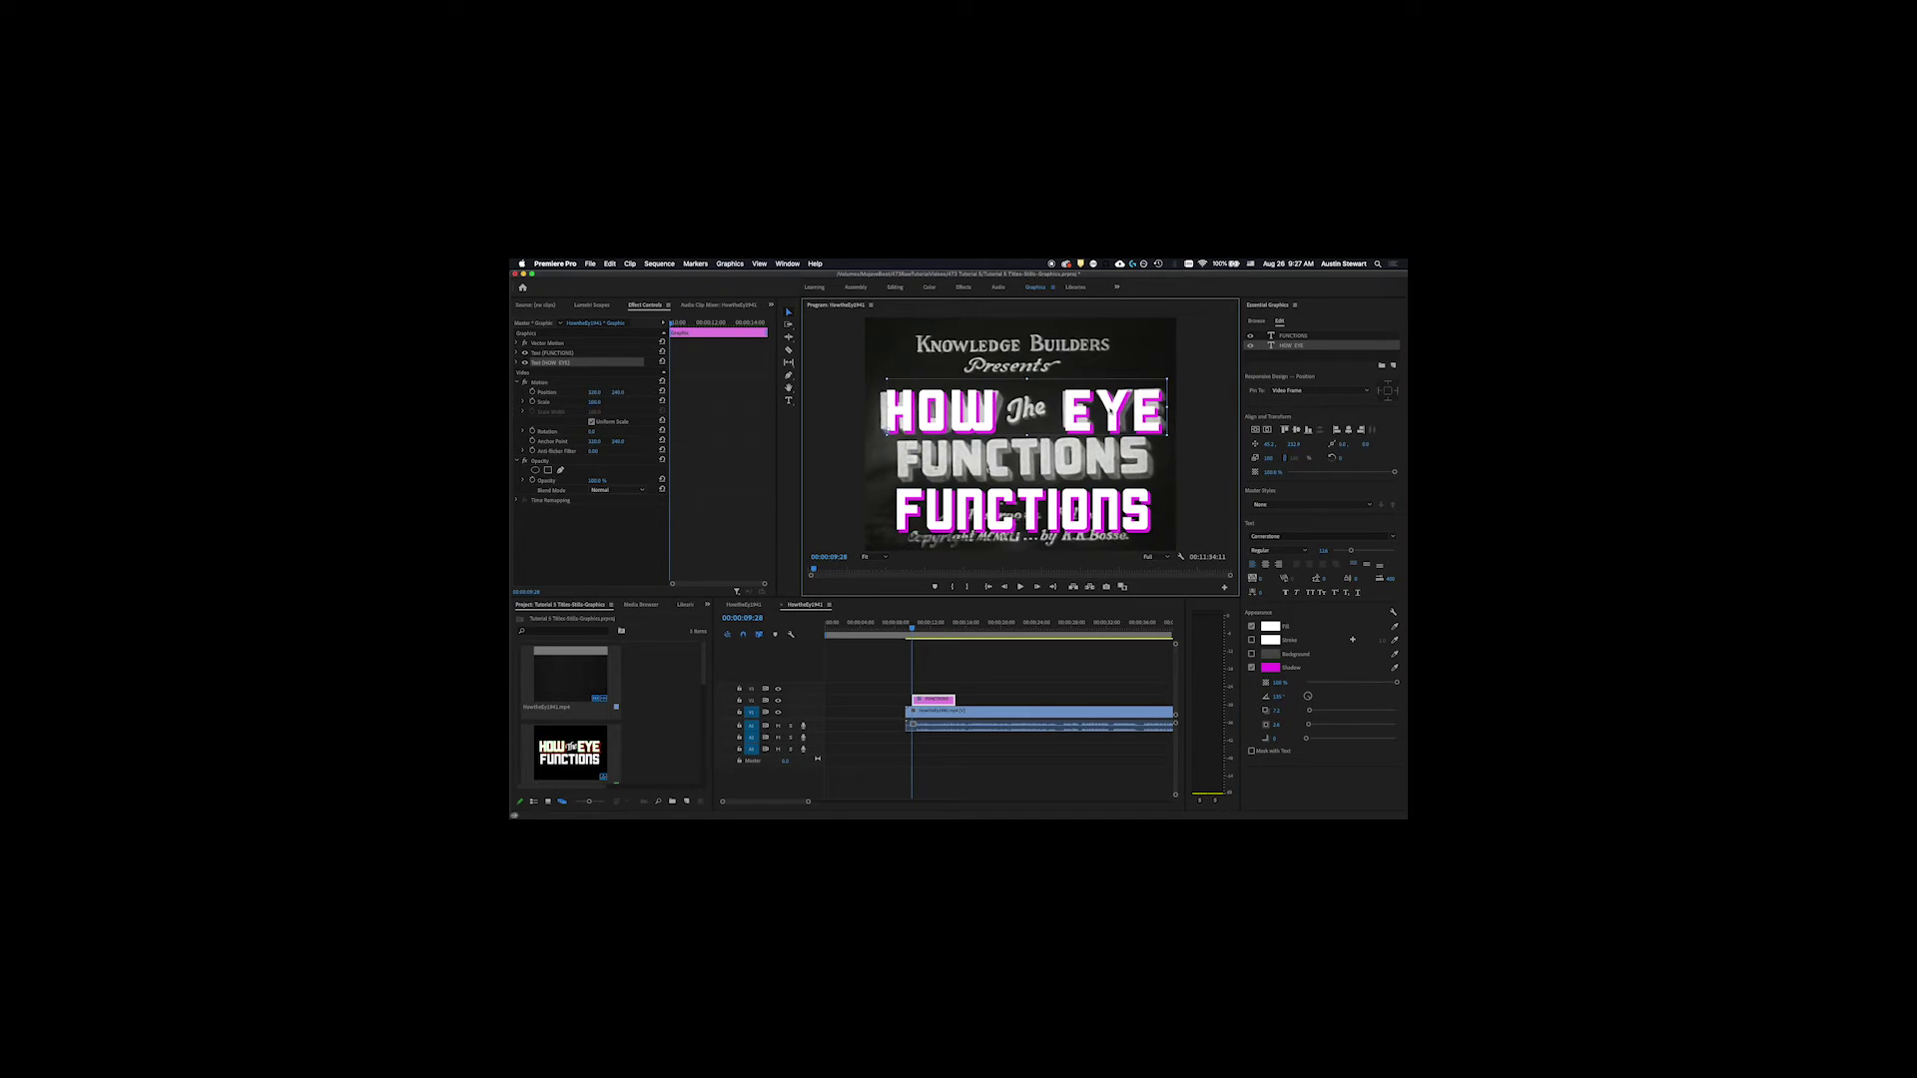
{"action": "left_click", "coordinate": [1113, 512]}
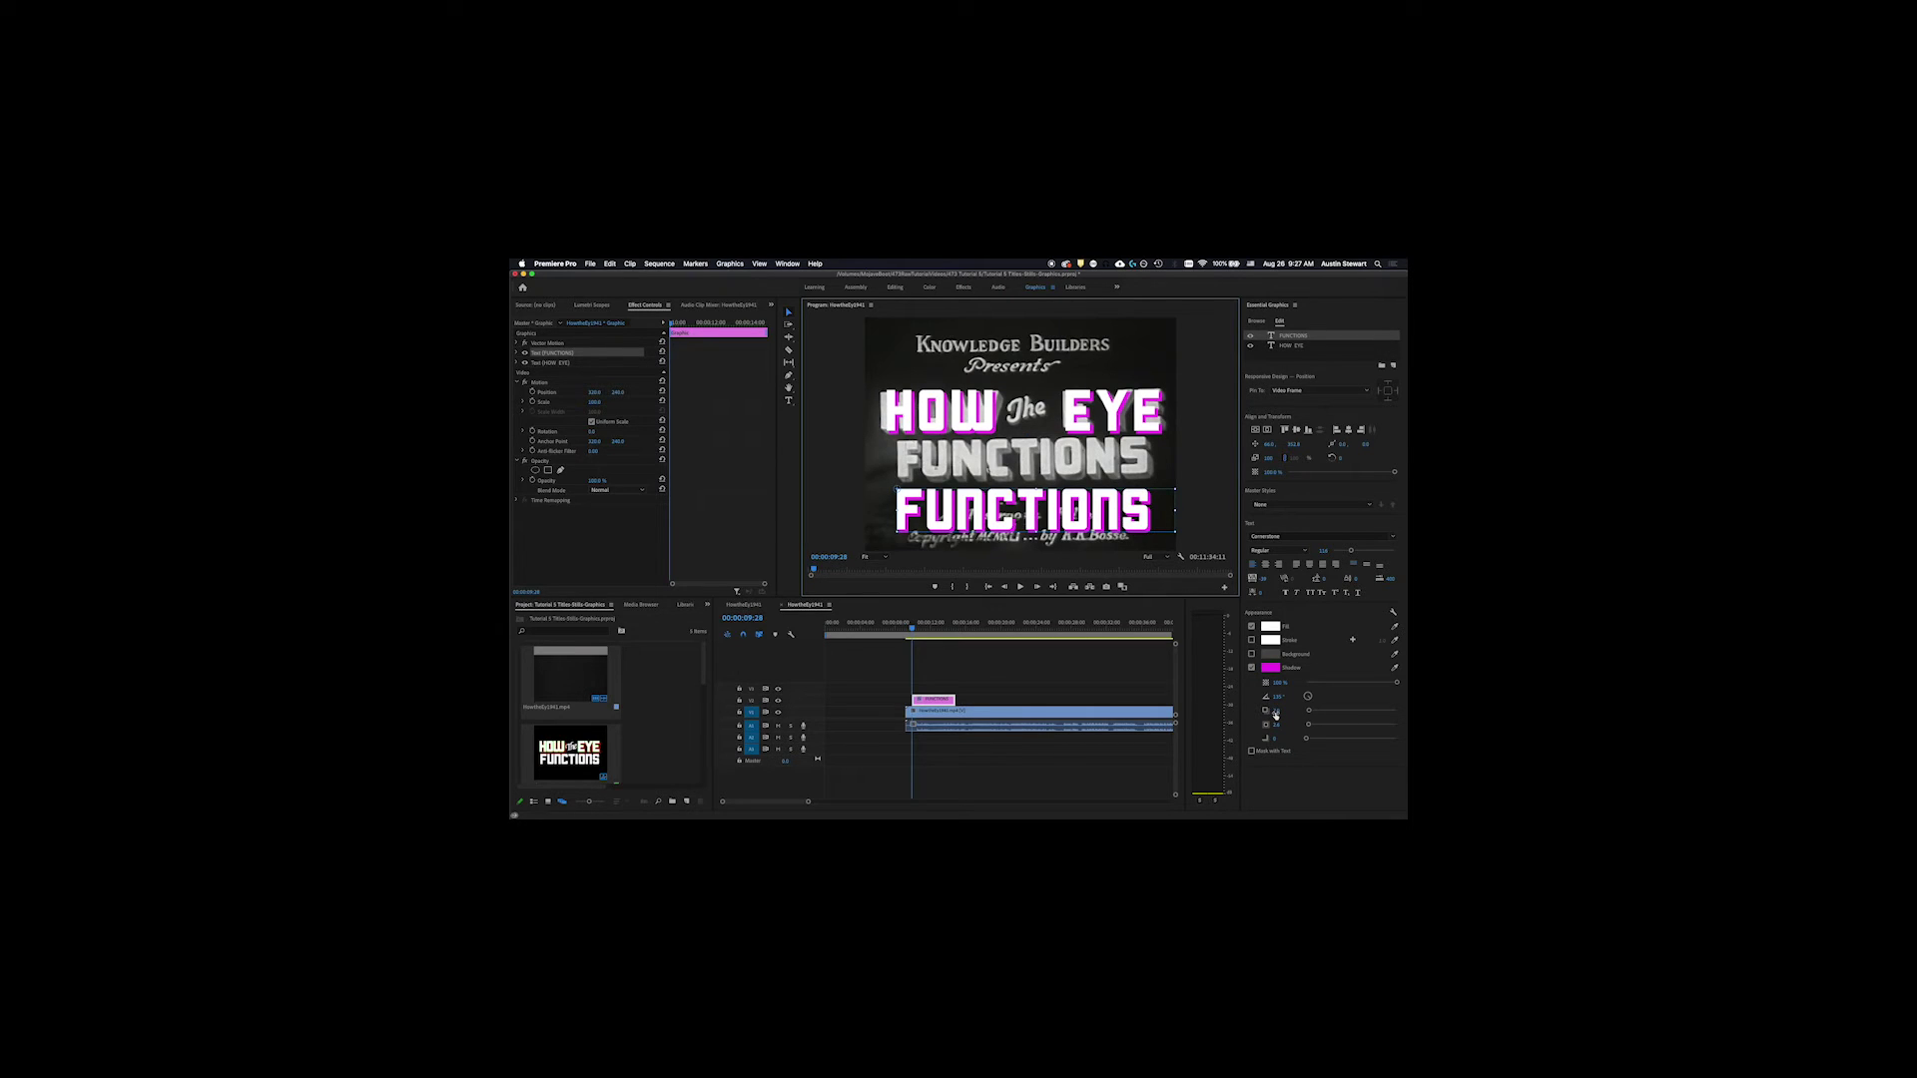
{"action": "left_click_drag", "start_coordinate": [1275, 715], "coordinate": [1300, 753]}
{"action": "left_click", "coordinate": [1018, 409]}
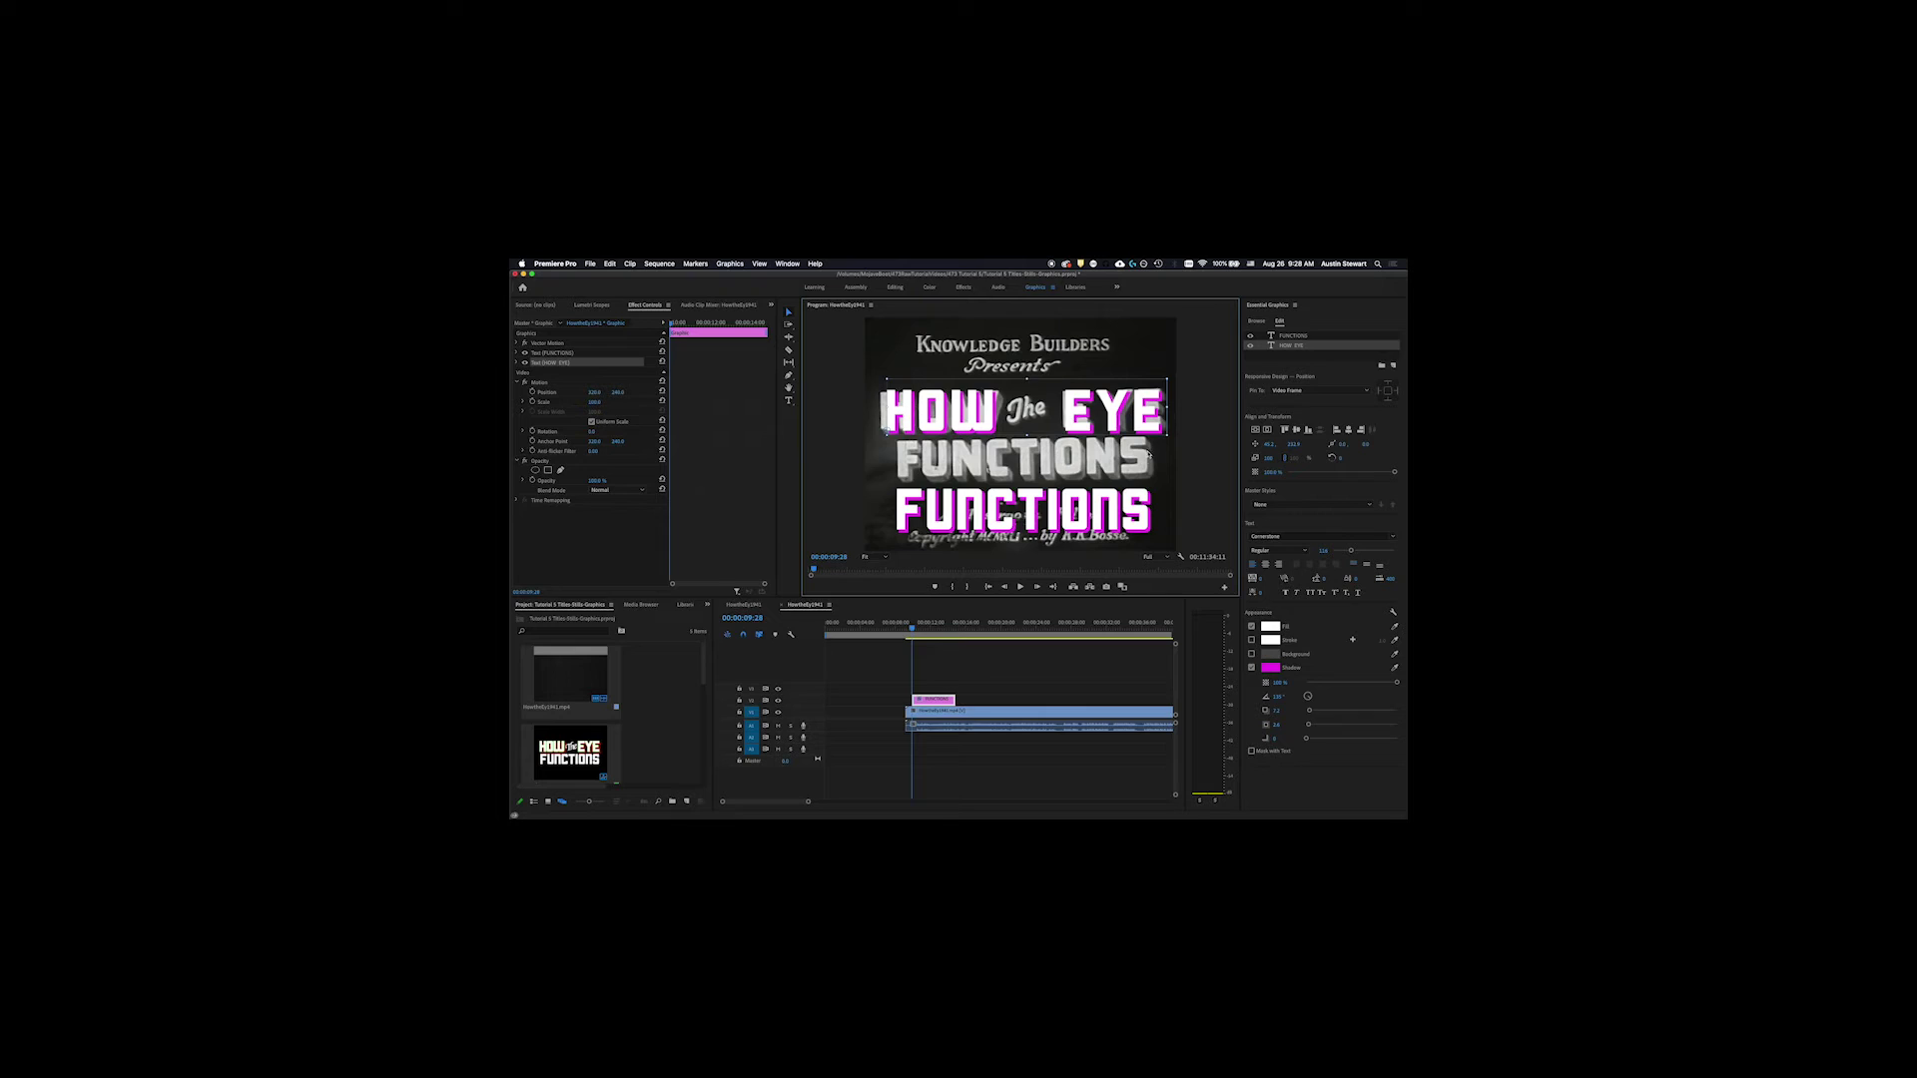
Step: Raise the "HOW EYE" layer above "FUNCTIONS" in the stacking order, temporarily overlapping the two texts to compare them
{"action": "left_click", "coordinate": [1290, 337]}
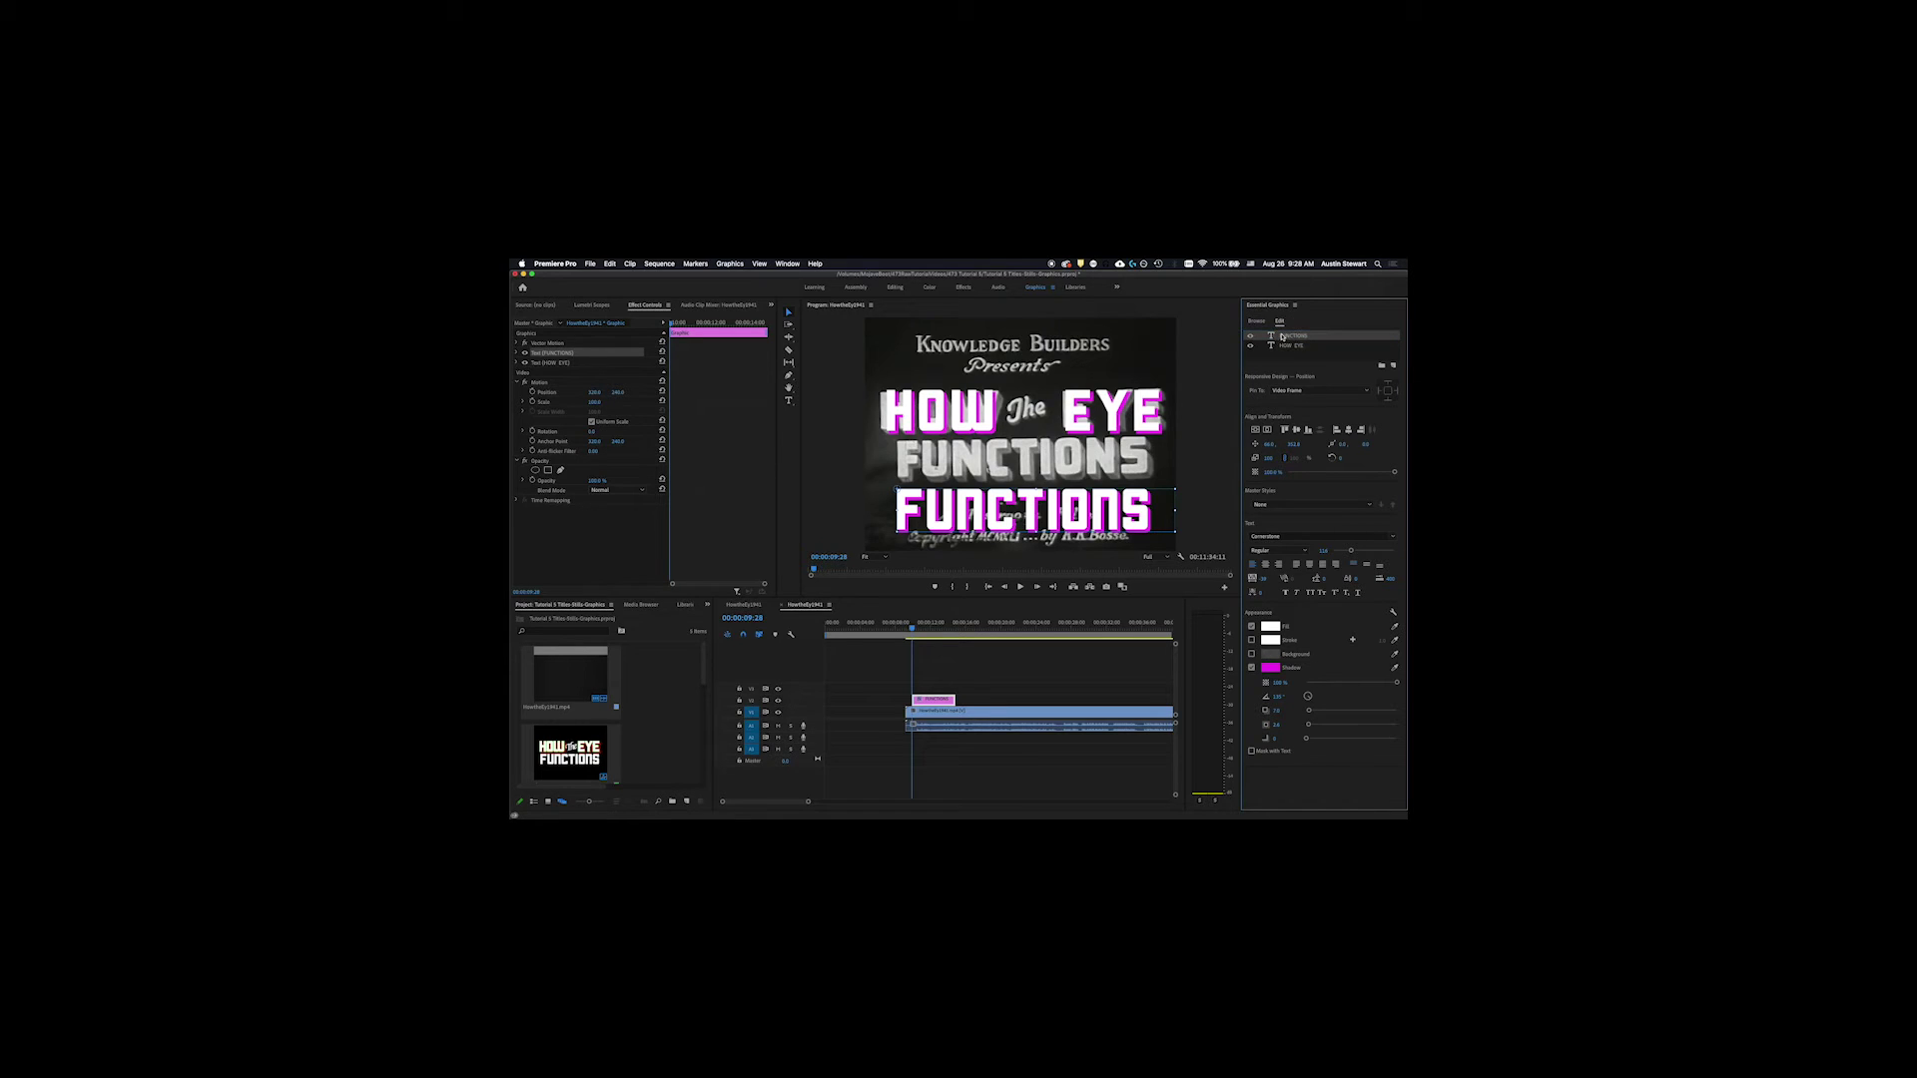
{"action": "left_click_drag", "start_coordinate": [1110, 507], "coordinate": [1108, 427]}
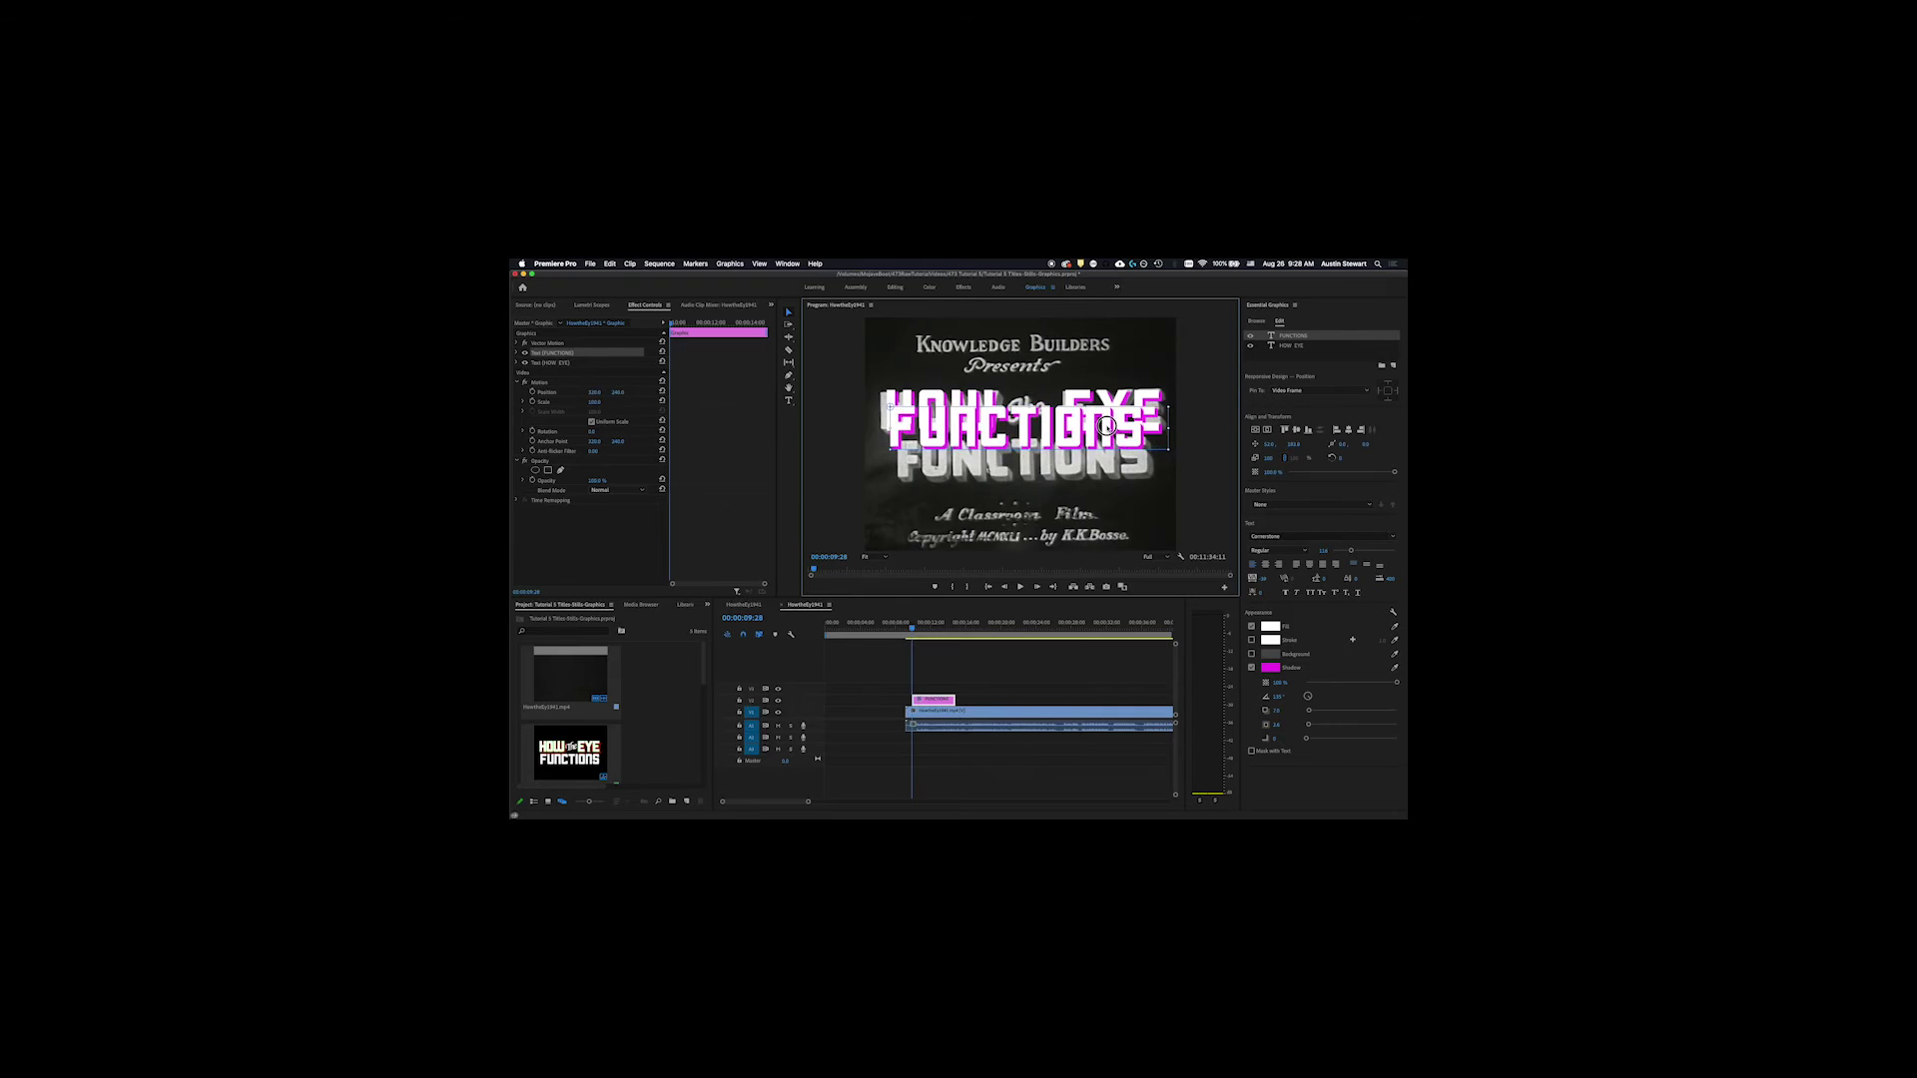
{"action": "left_click", "coordinate": [1292, 346]}
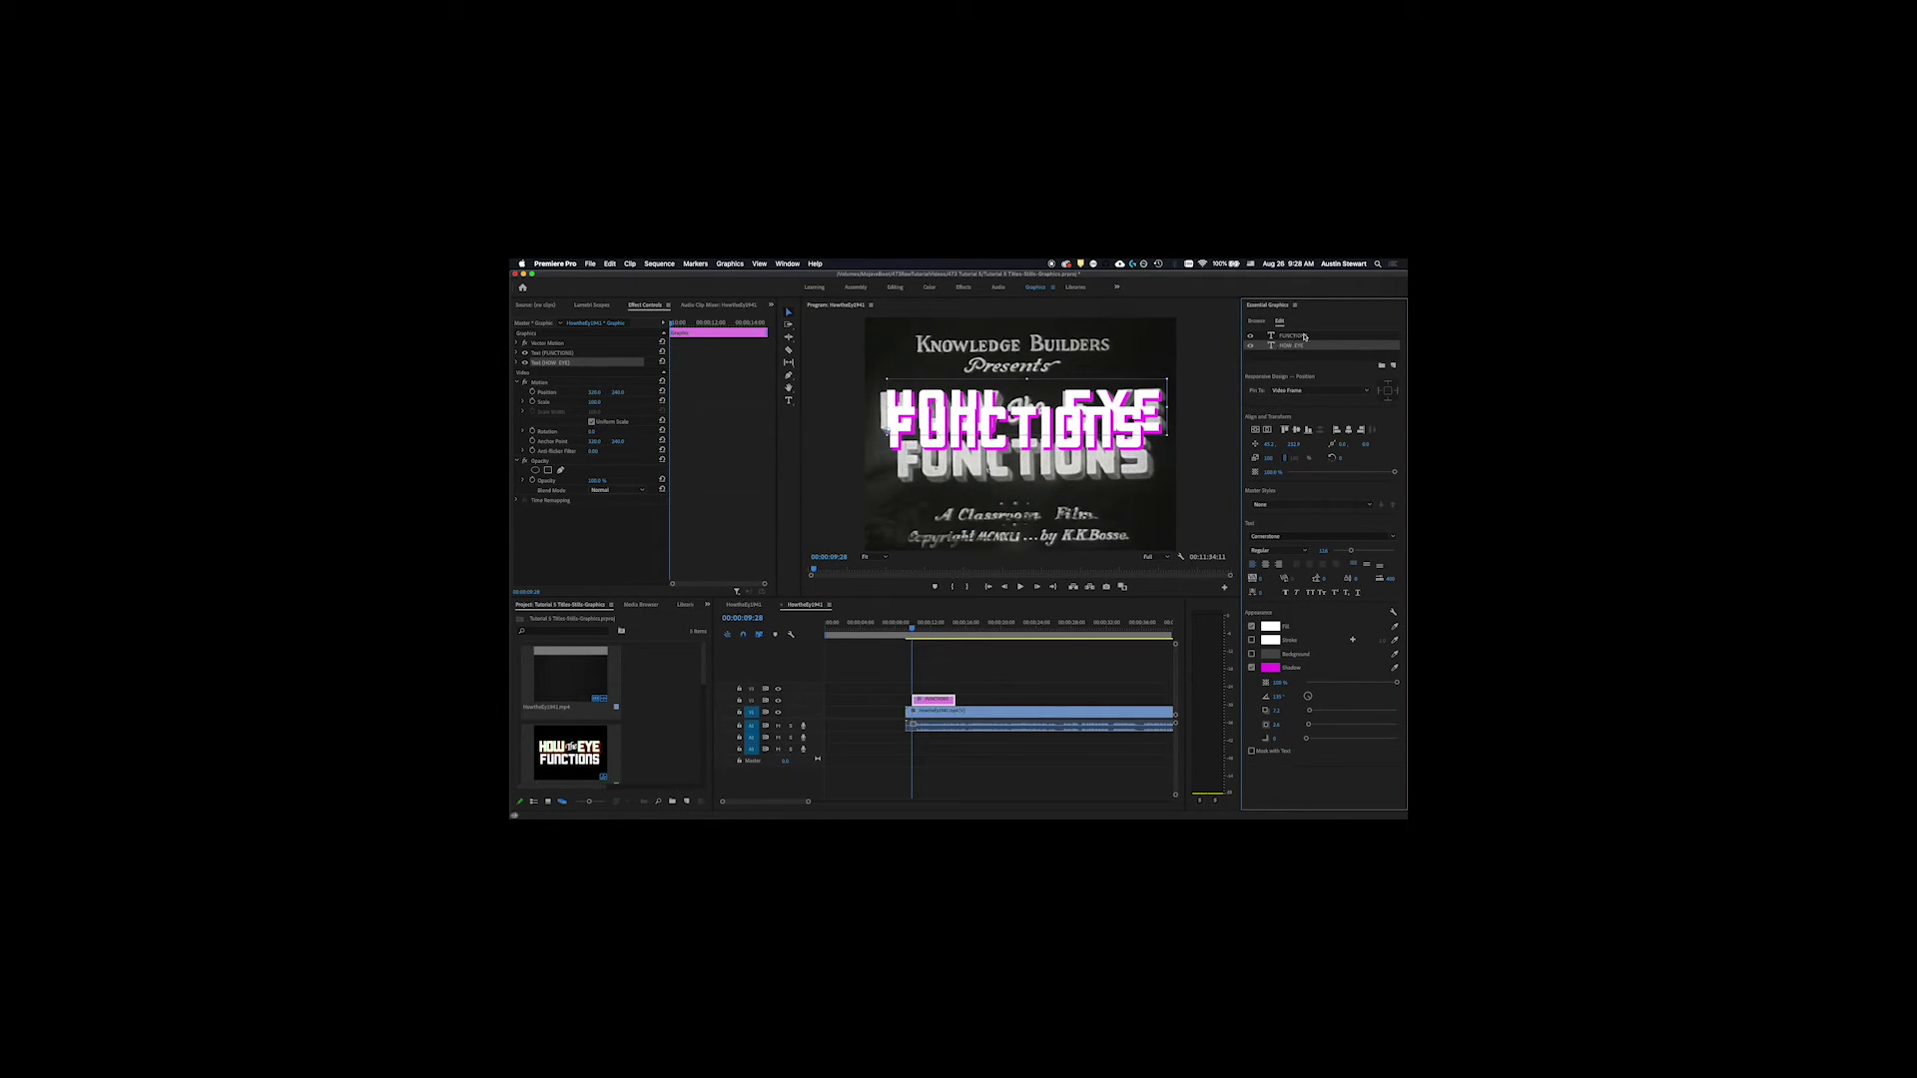
{"action": "left_click_drag", "start_coordinate": [1291, 348], "coordinate": [1285, 337]}
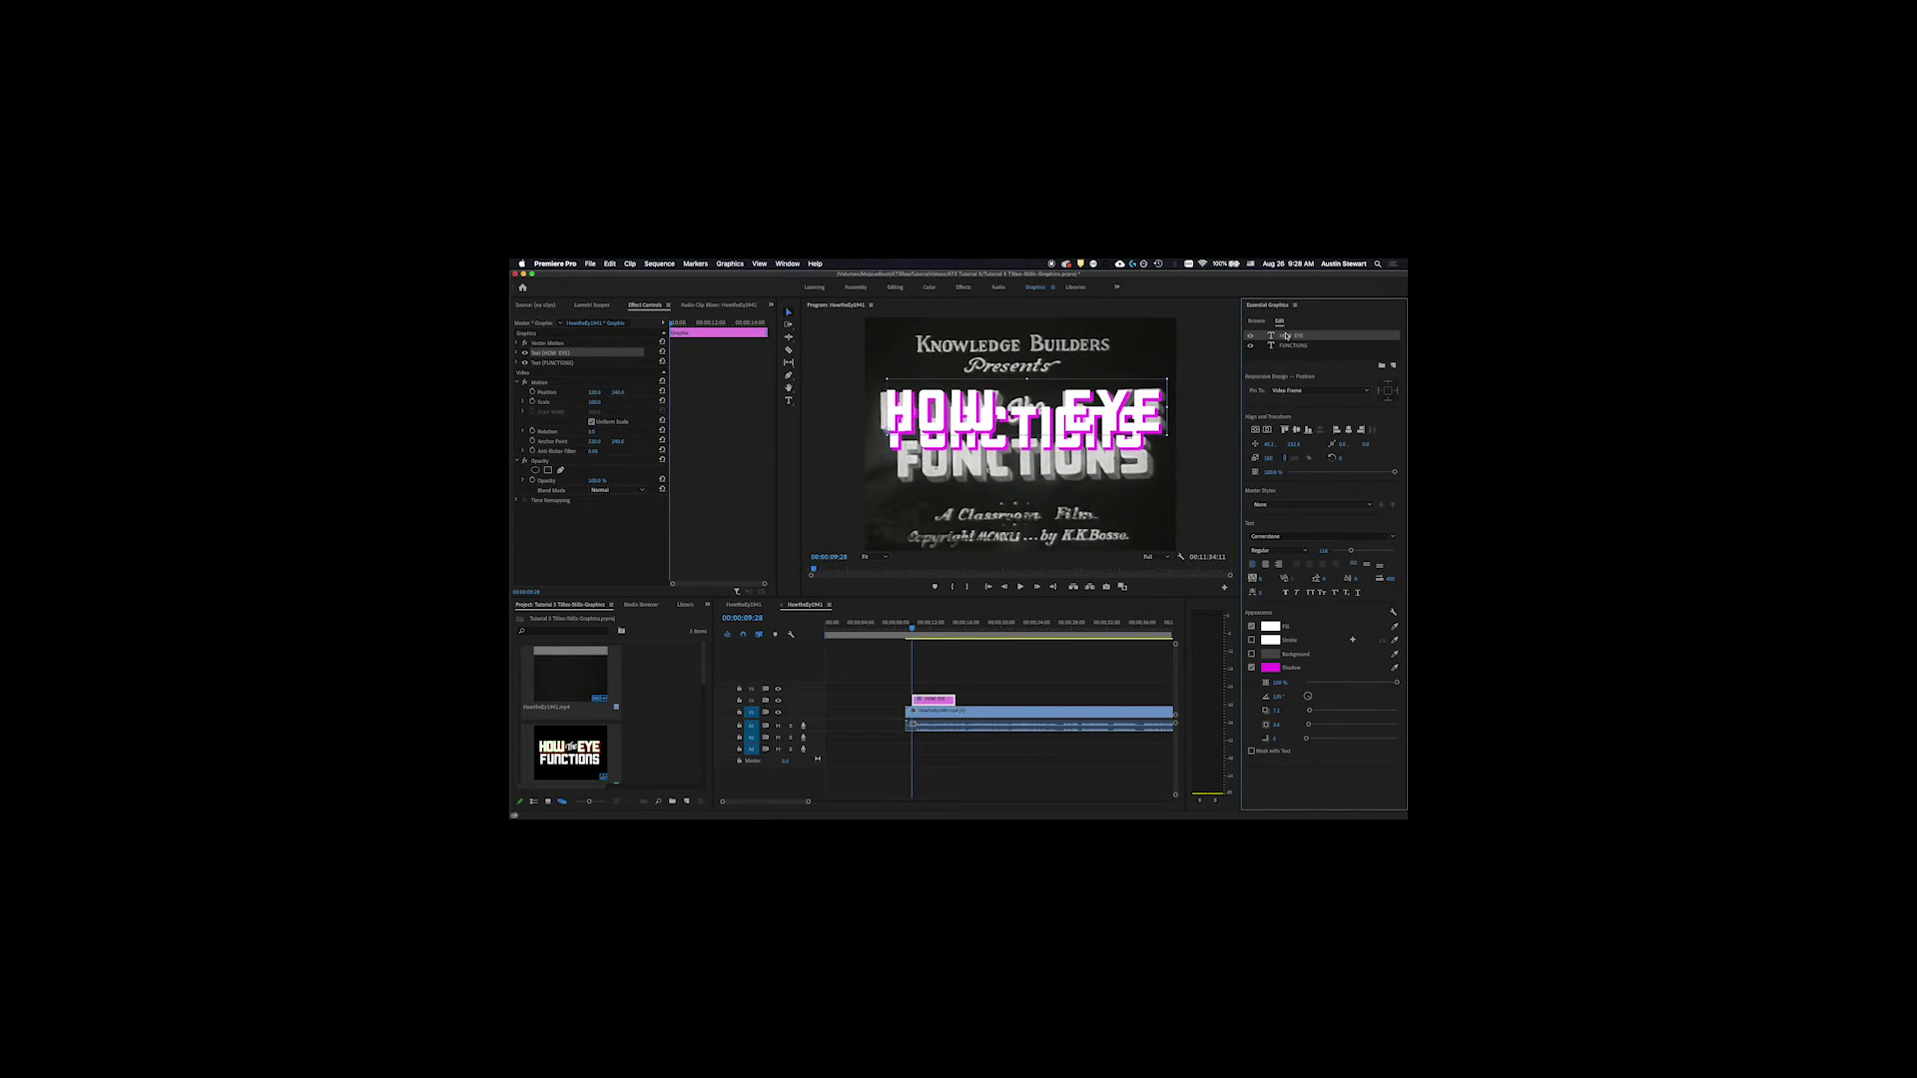
{"action": "left_click_drag", "start_coordinate": [1060, 444], "coordinate": [1059, 529]}
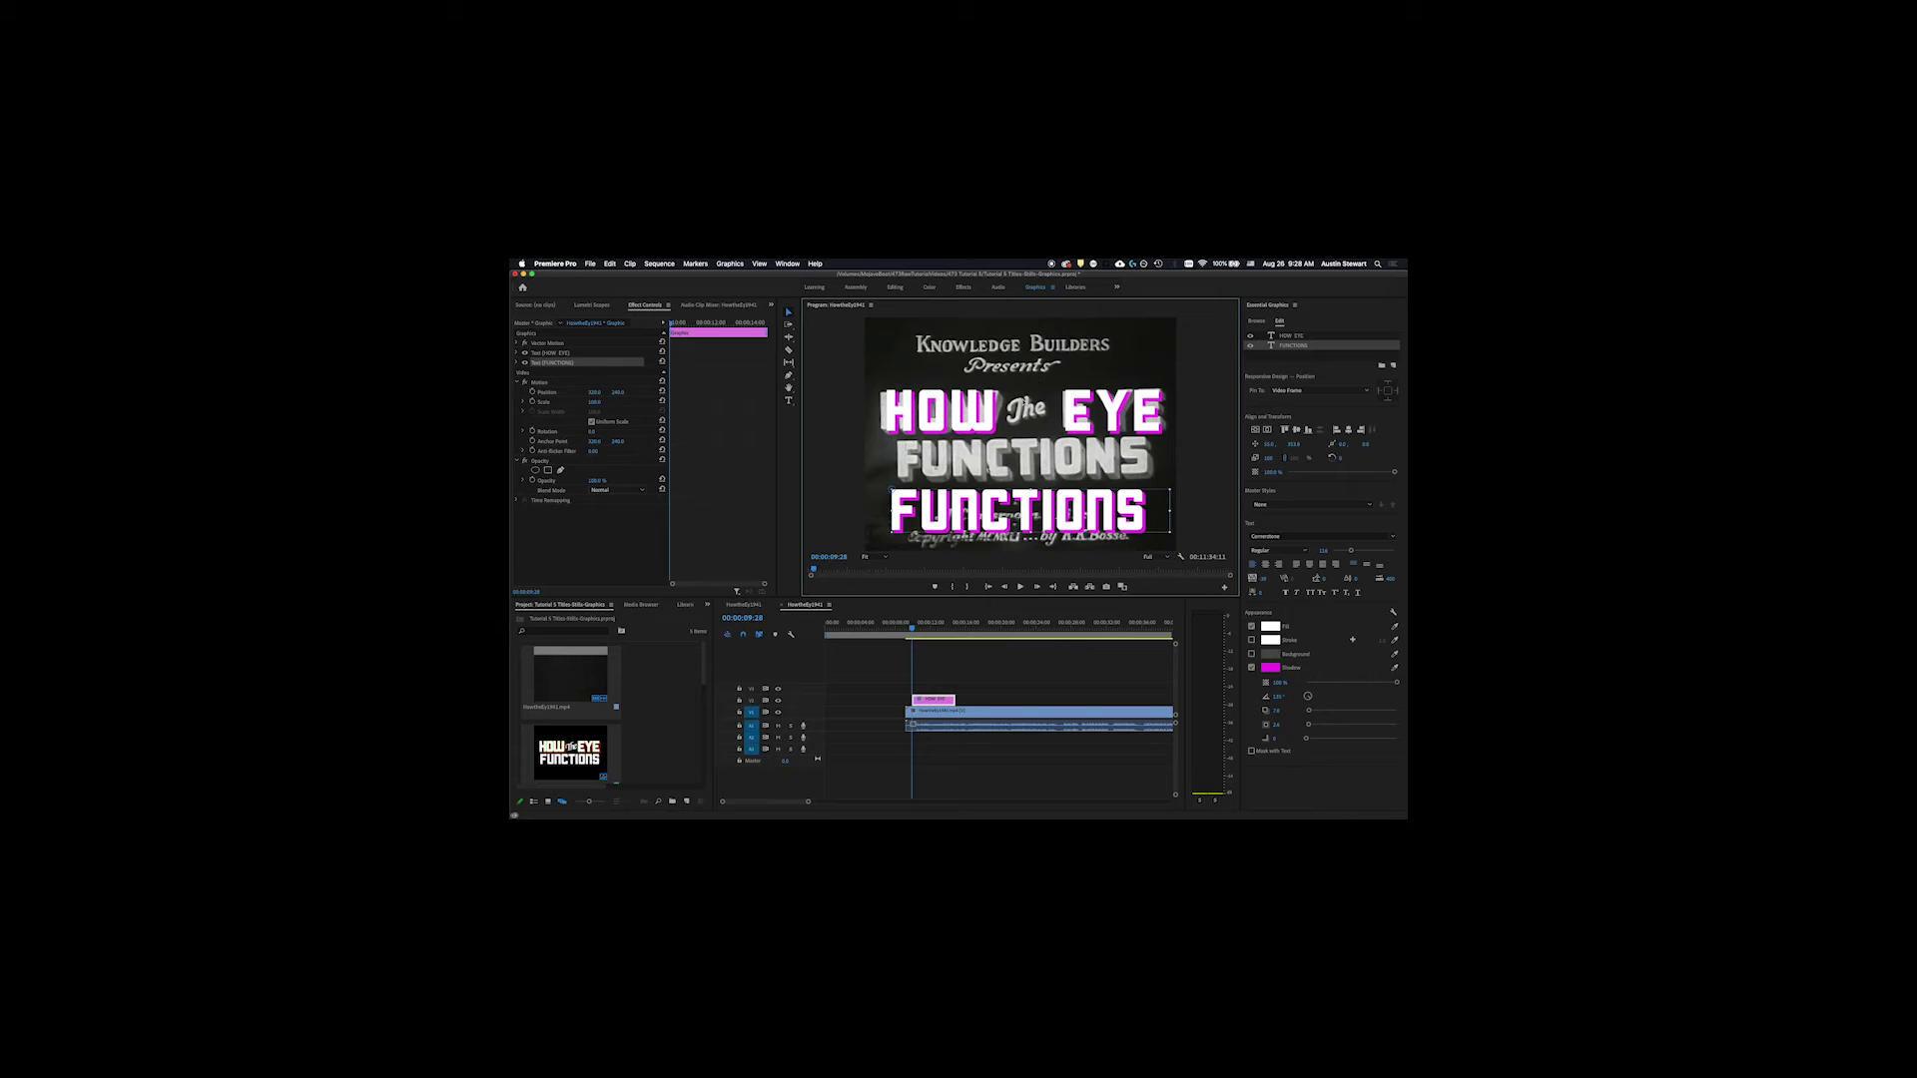
Step: Add a "THE" text layer and place it over the film's FUNCTIONS lettering, just beneath the original "The"
{"action": "left_click", "coordinate": [789, 400]}
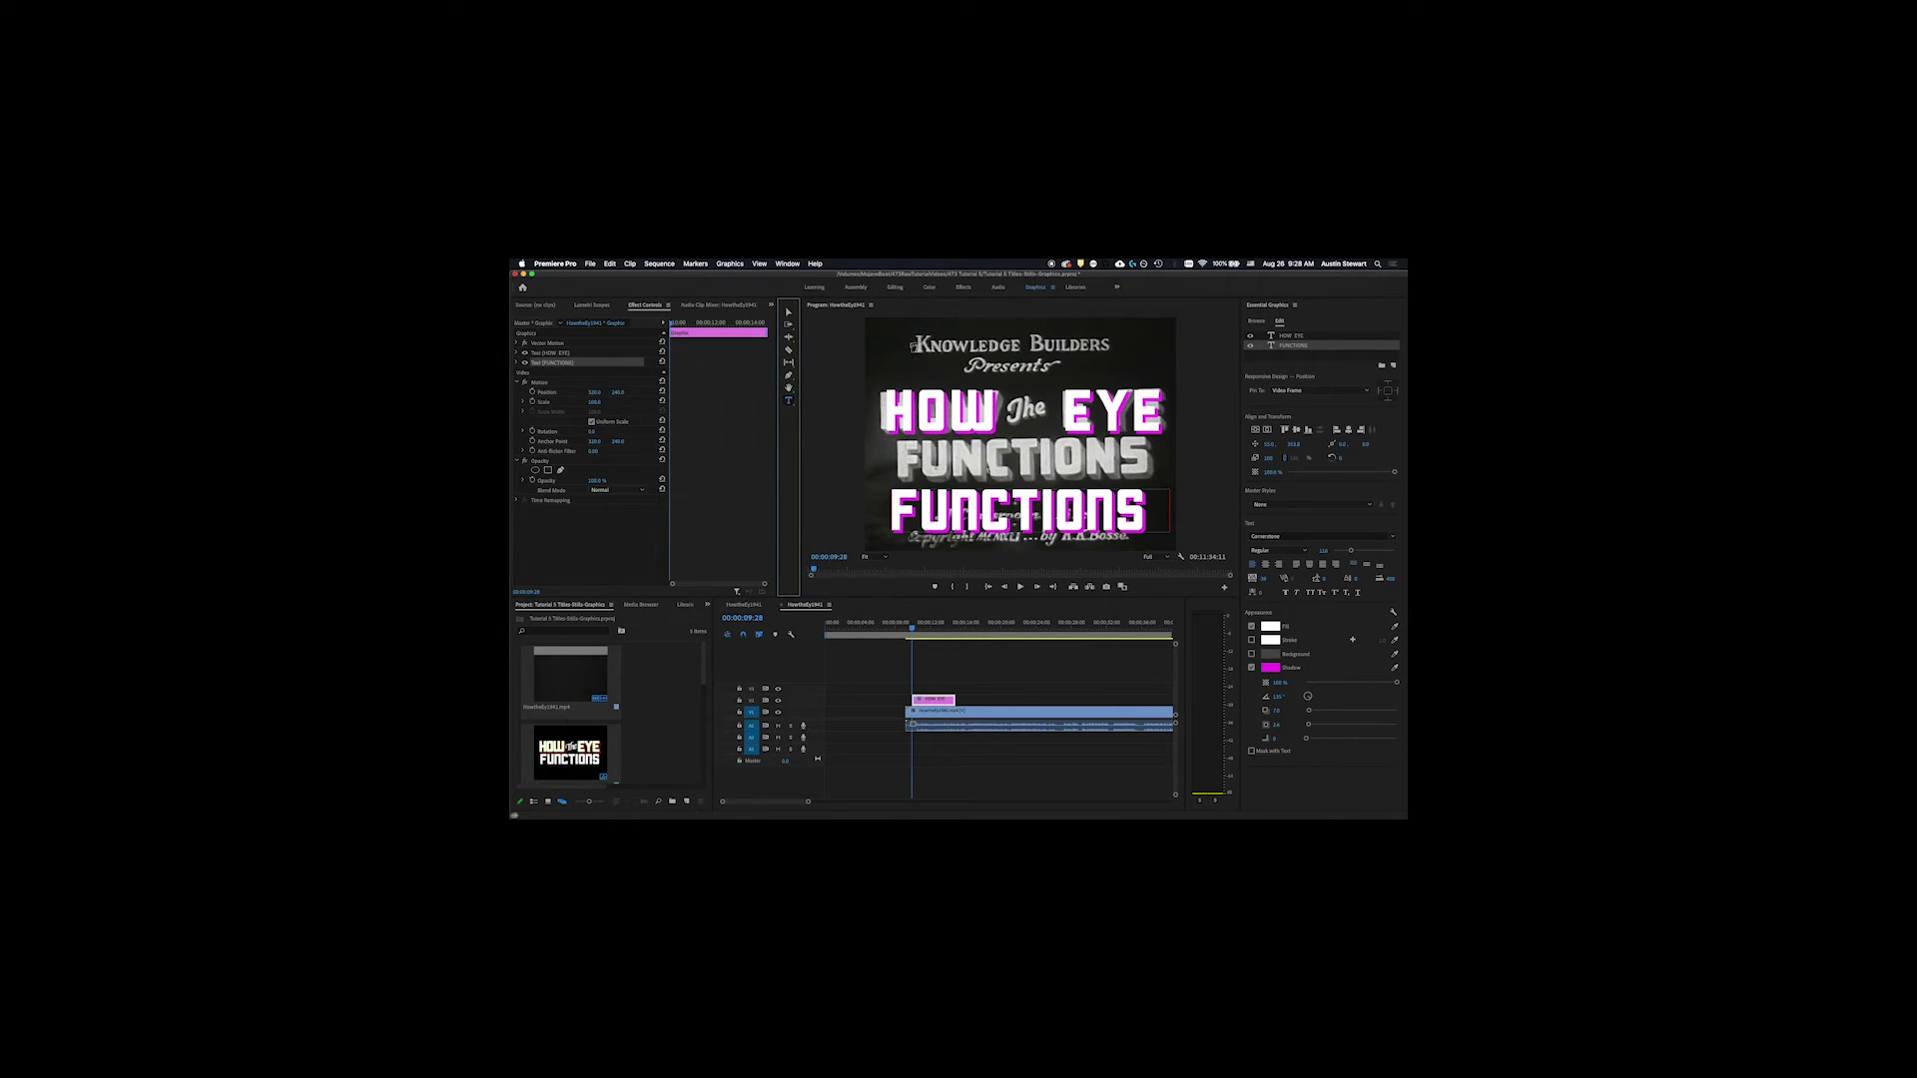
{"action": "left_click", "coordinate": [909, 346]}
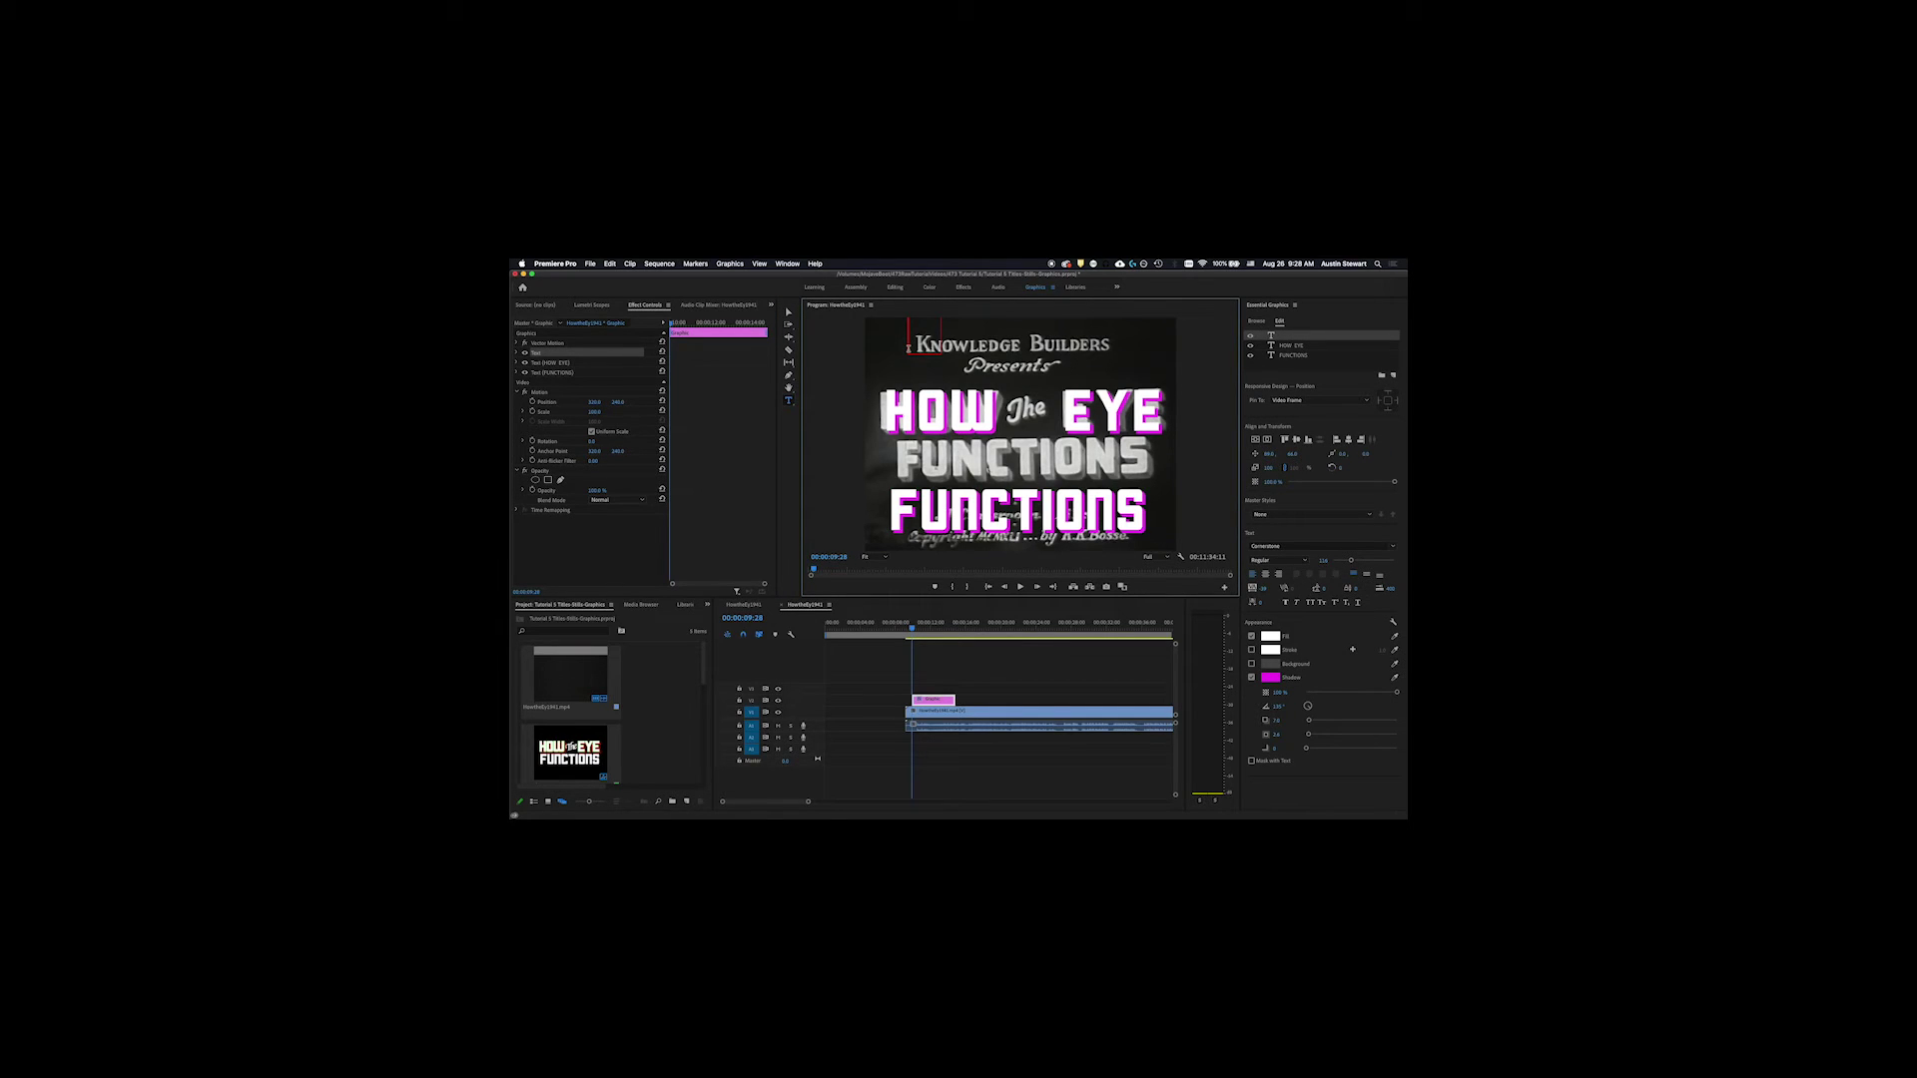
{"action": "type", "text": "I"}
{"action": "type", "text": "HE"}
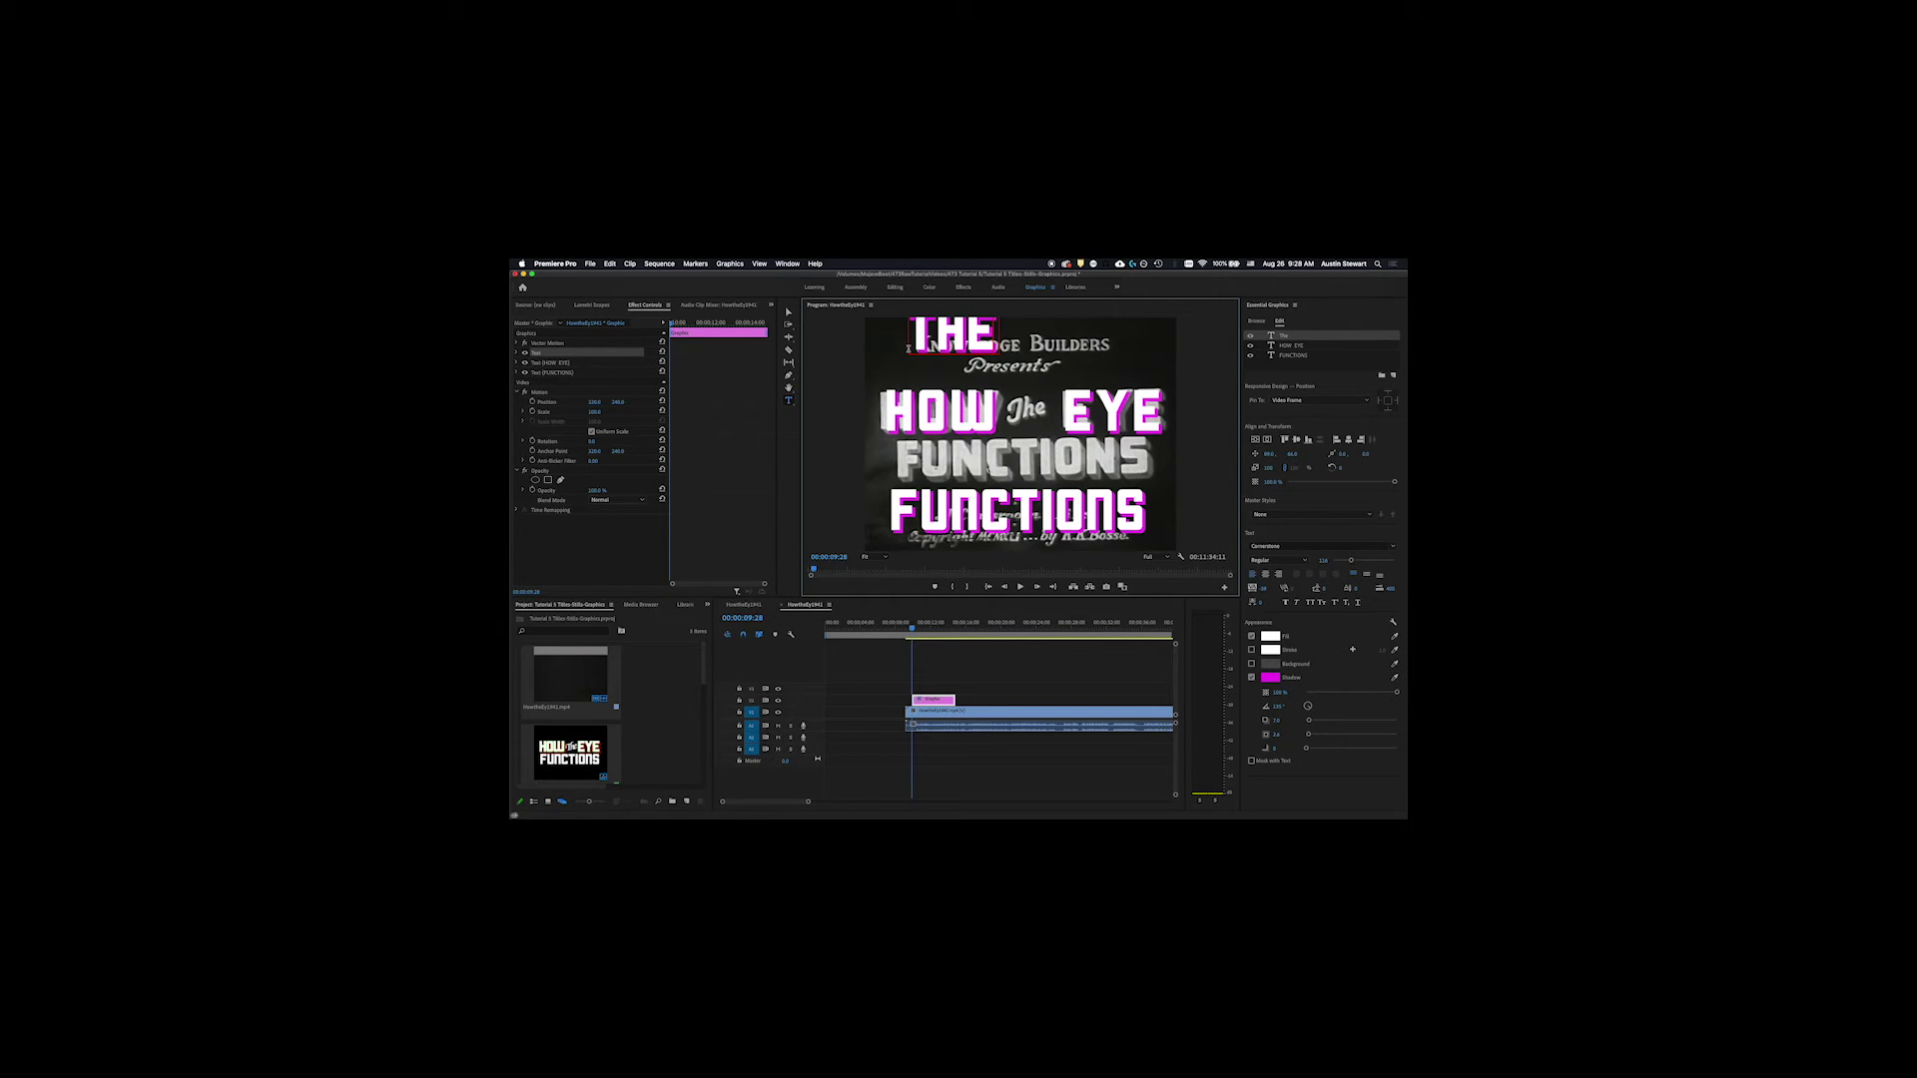
{"action": "key", "text": "BackSpace"}
{"action": "key", "text": "BackSpace"}
{"action": "key", "text": "BackSpace"}
{"action": "type", "text": "THE"}
{"action": "key", "text": "Escape"}
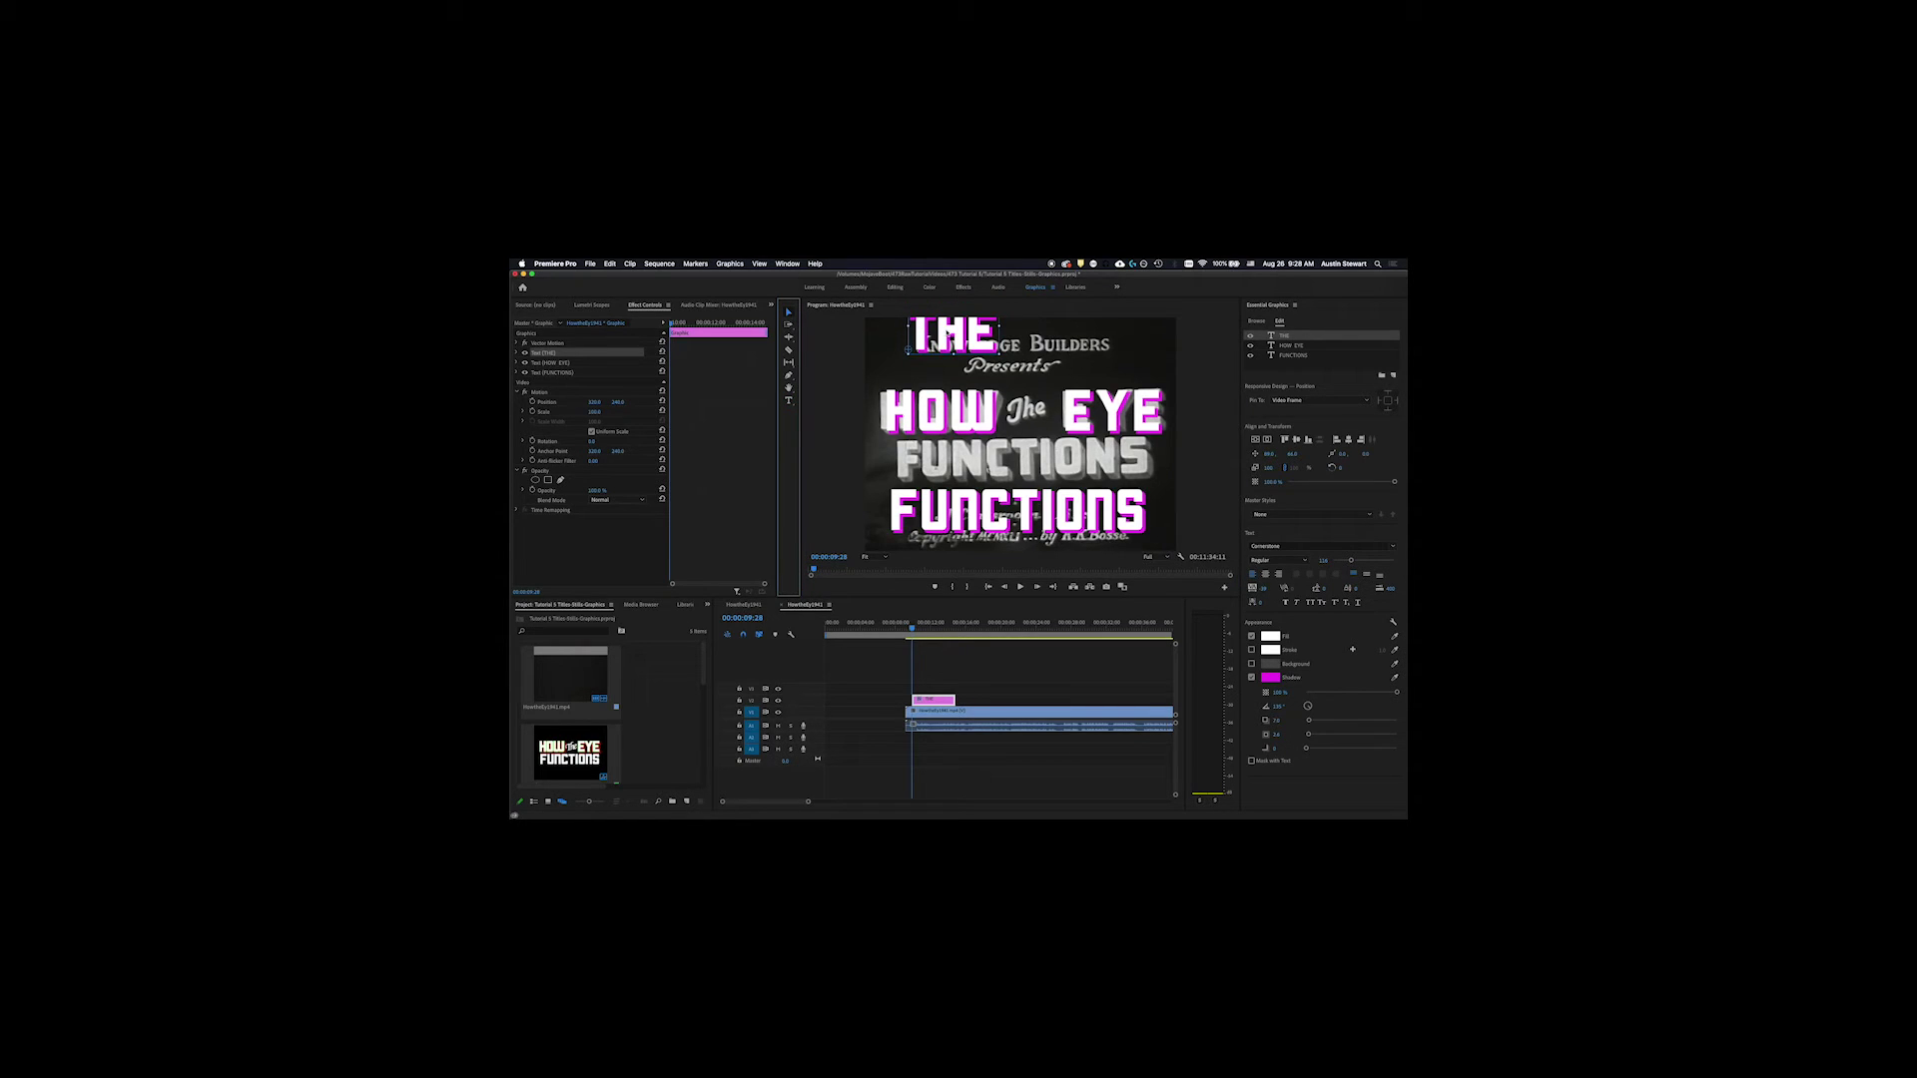
{"action": "left_click_drag", "start_coordinate": [953, 329], "coordinate": [1024, 461]}
Step: Browse the fonts for a script face and try Zapfino on the "THE" text
{"action": "double_click", "coordinate": [1024, 461]}
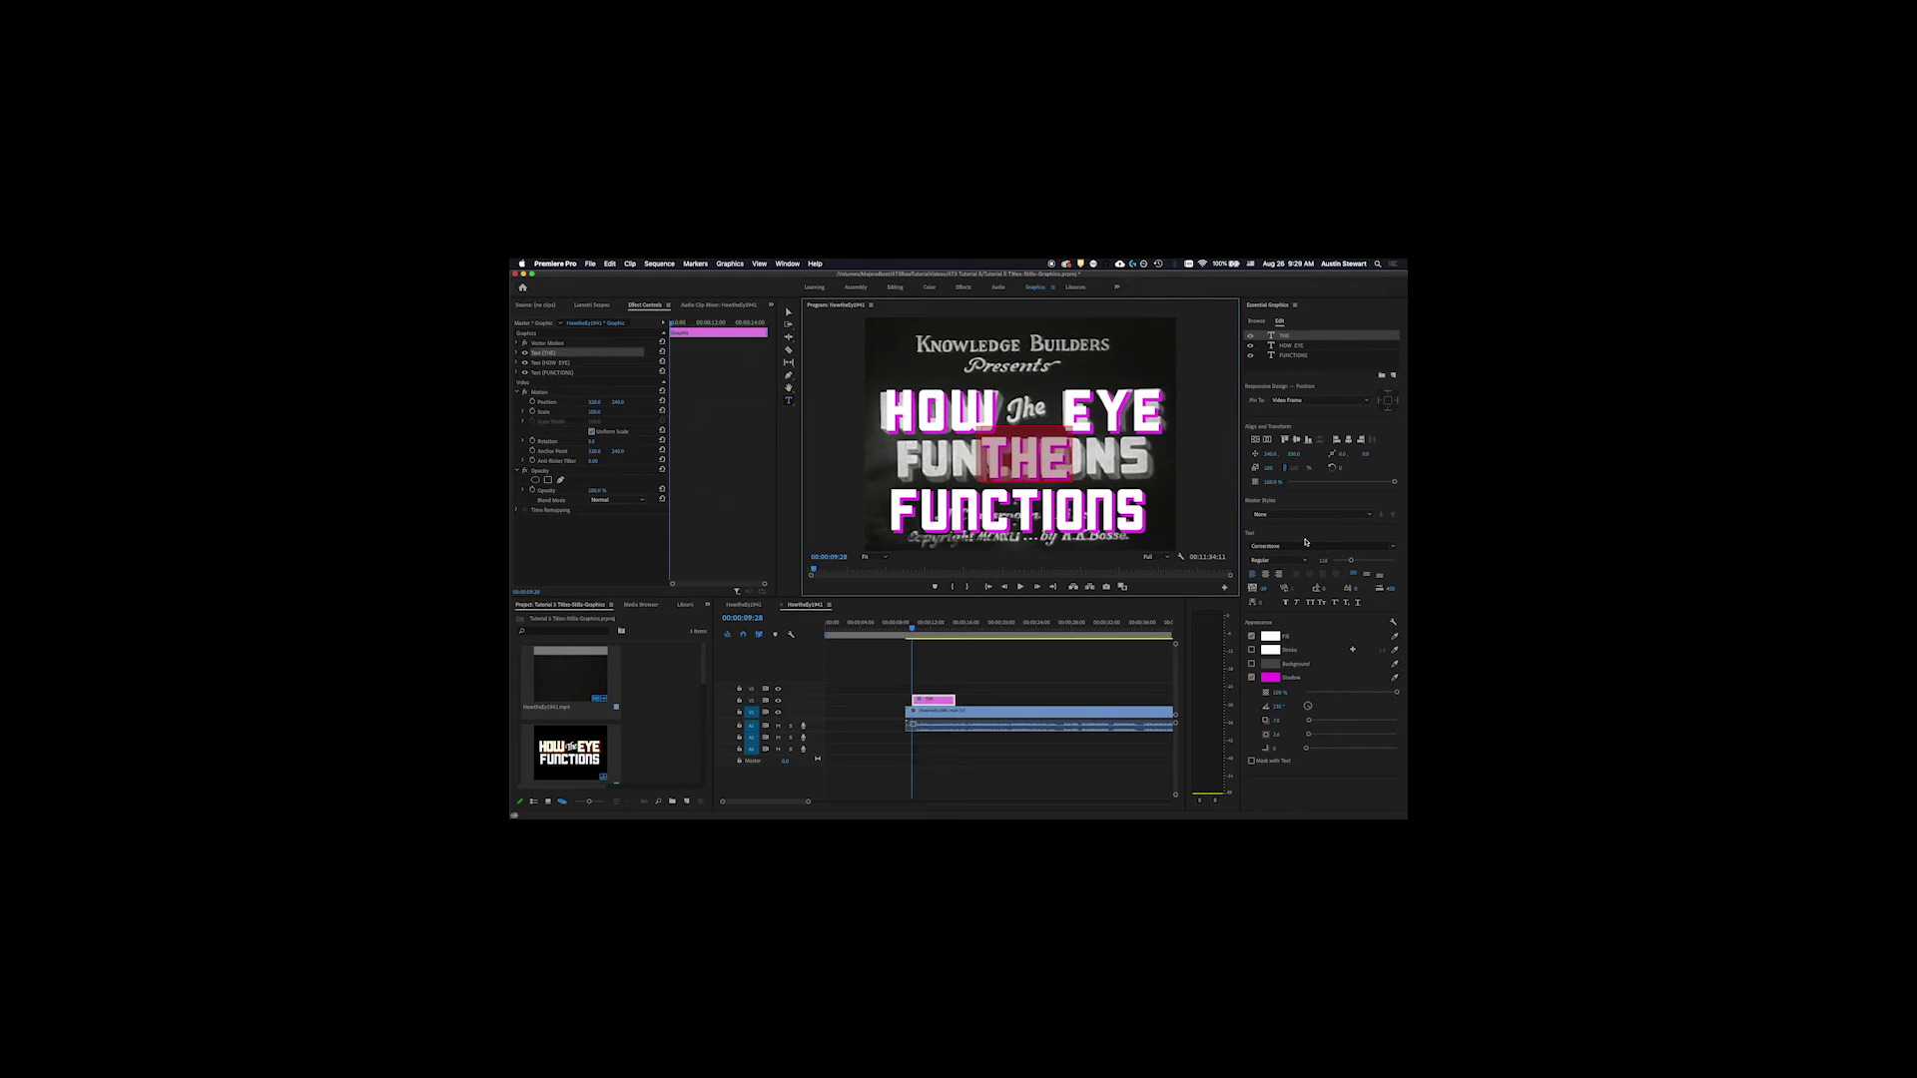
{"action": "left_click", "coordinate": [1394, 550]}
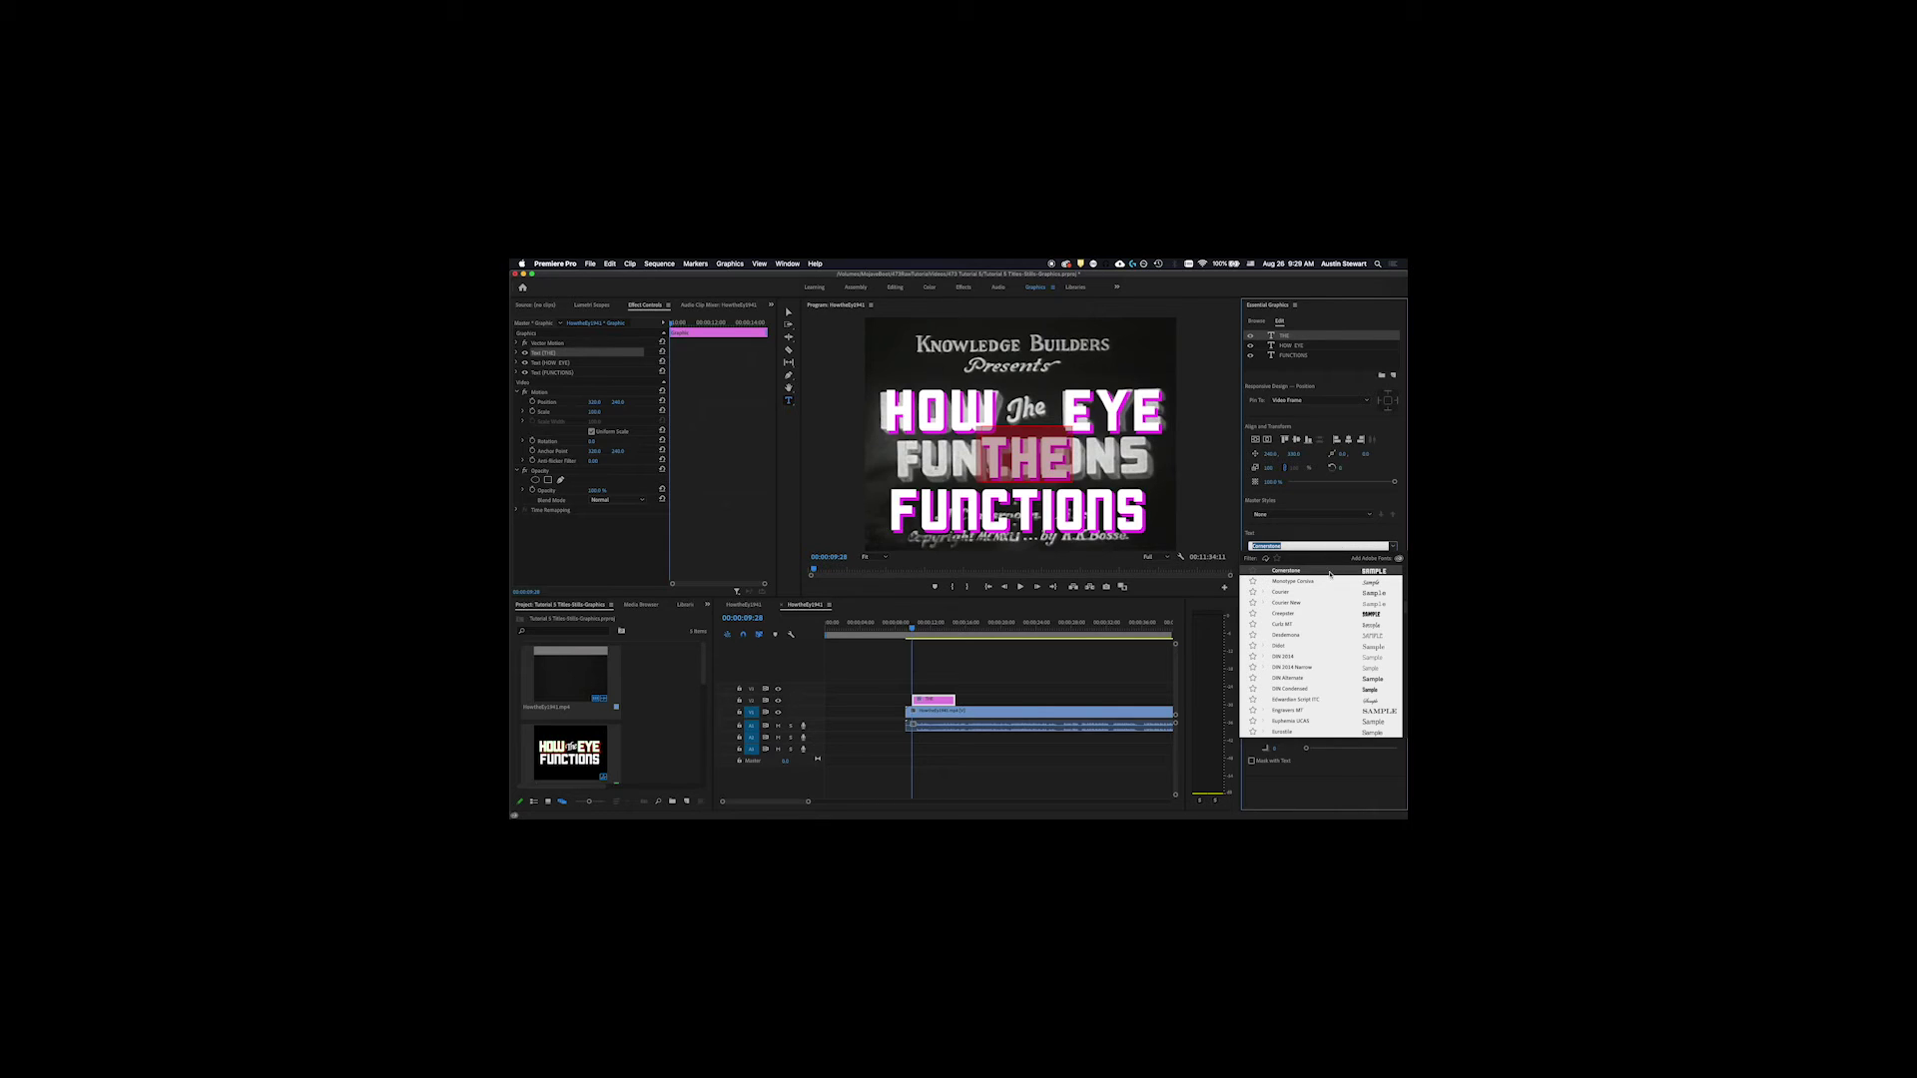
{"action": "scroll", "coordinate": [1331, 682], "scroll_direction": "up", "scroll_amount": 5}
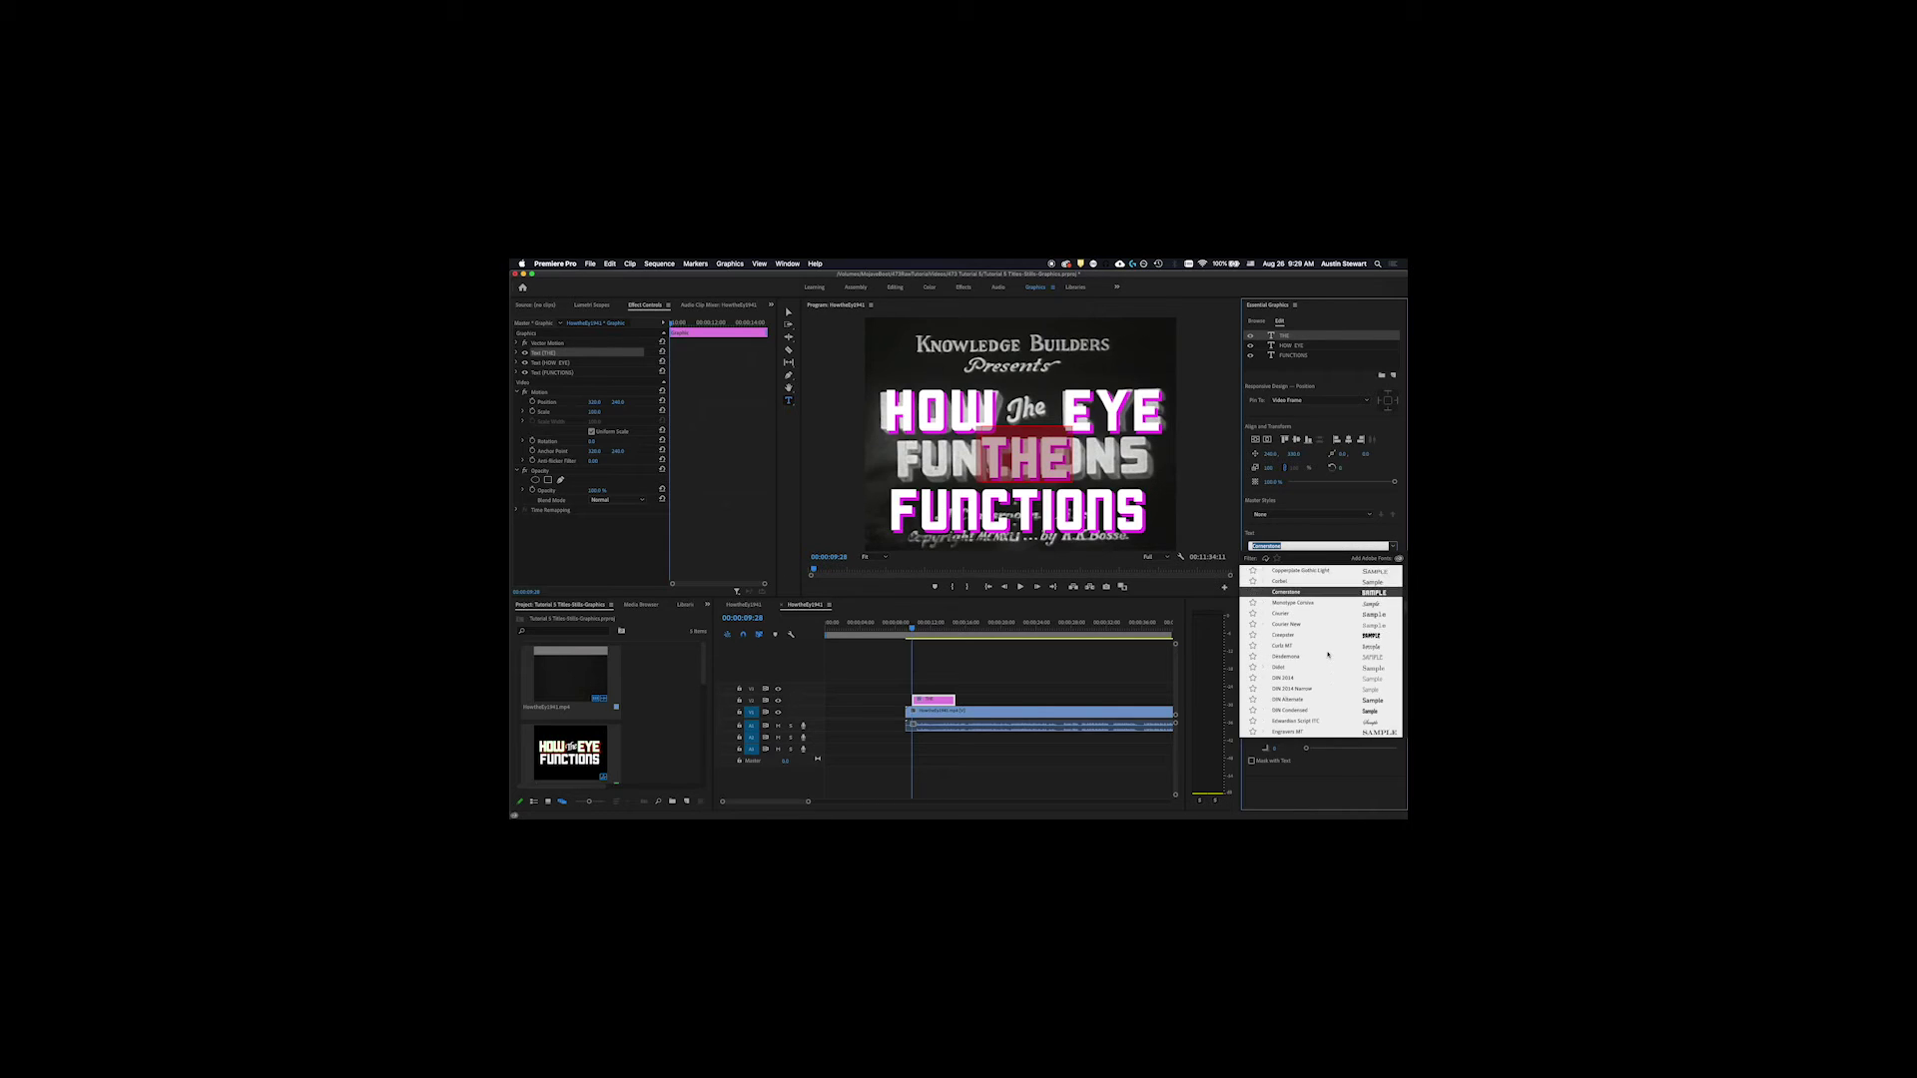
{"action": "scroll", "coordinate": [1328, 654], "scroll_direction": "up", "scroll_amount": 3}
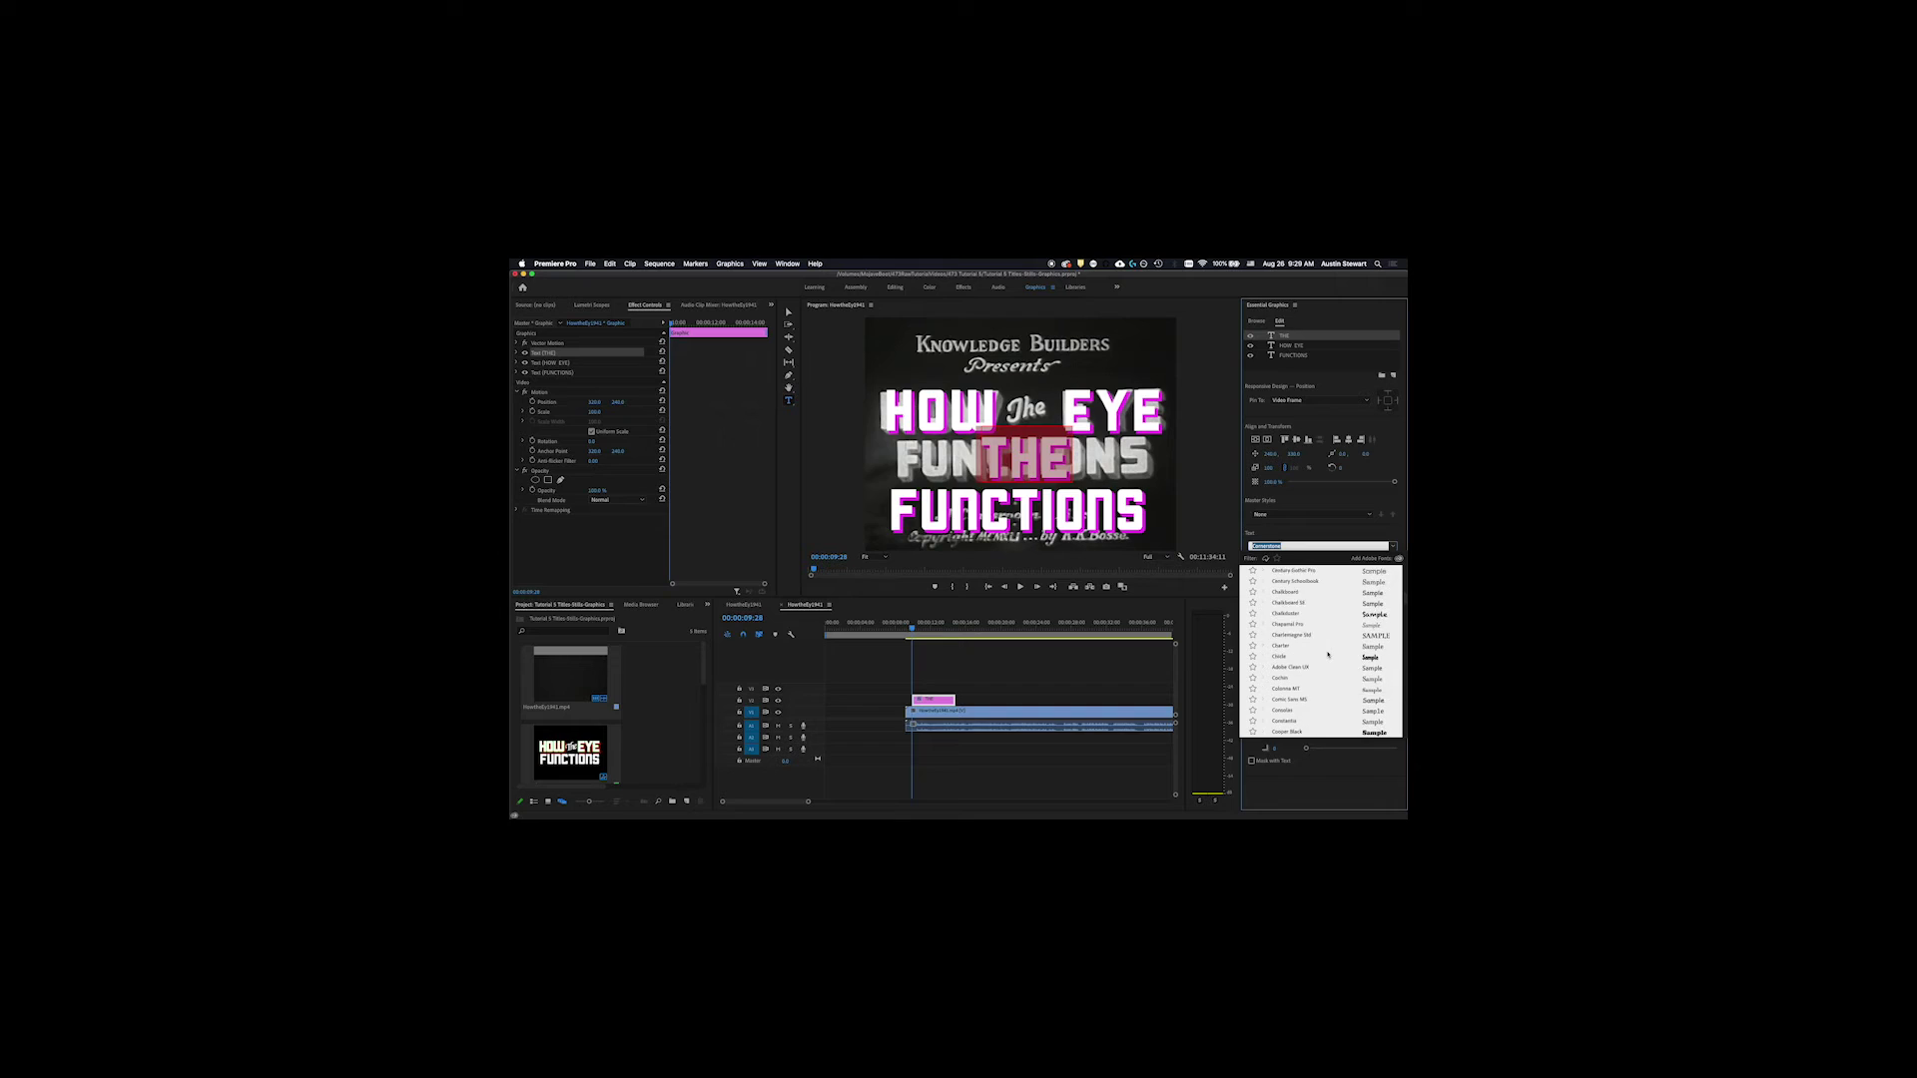
{"action": "scroll", "coordinate": [1327, 654], "scroll_direction": "up", "scroll_amount": 3}
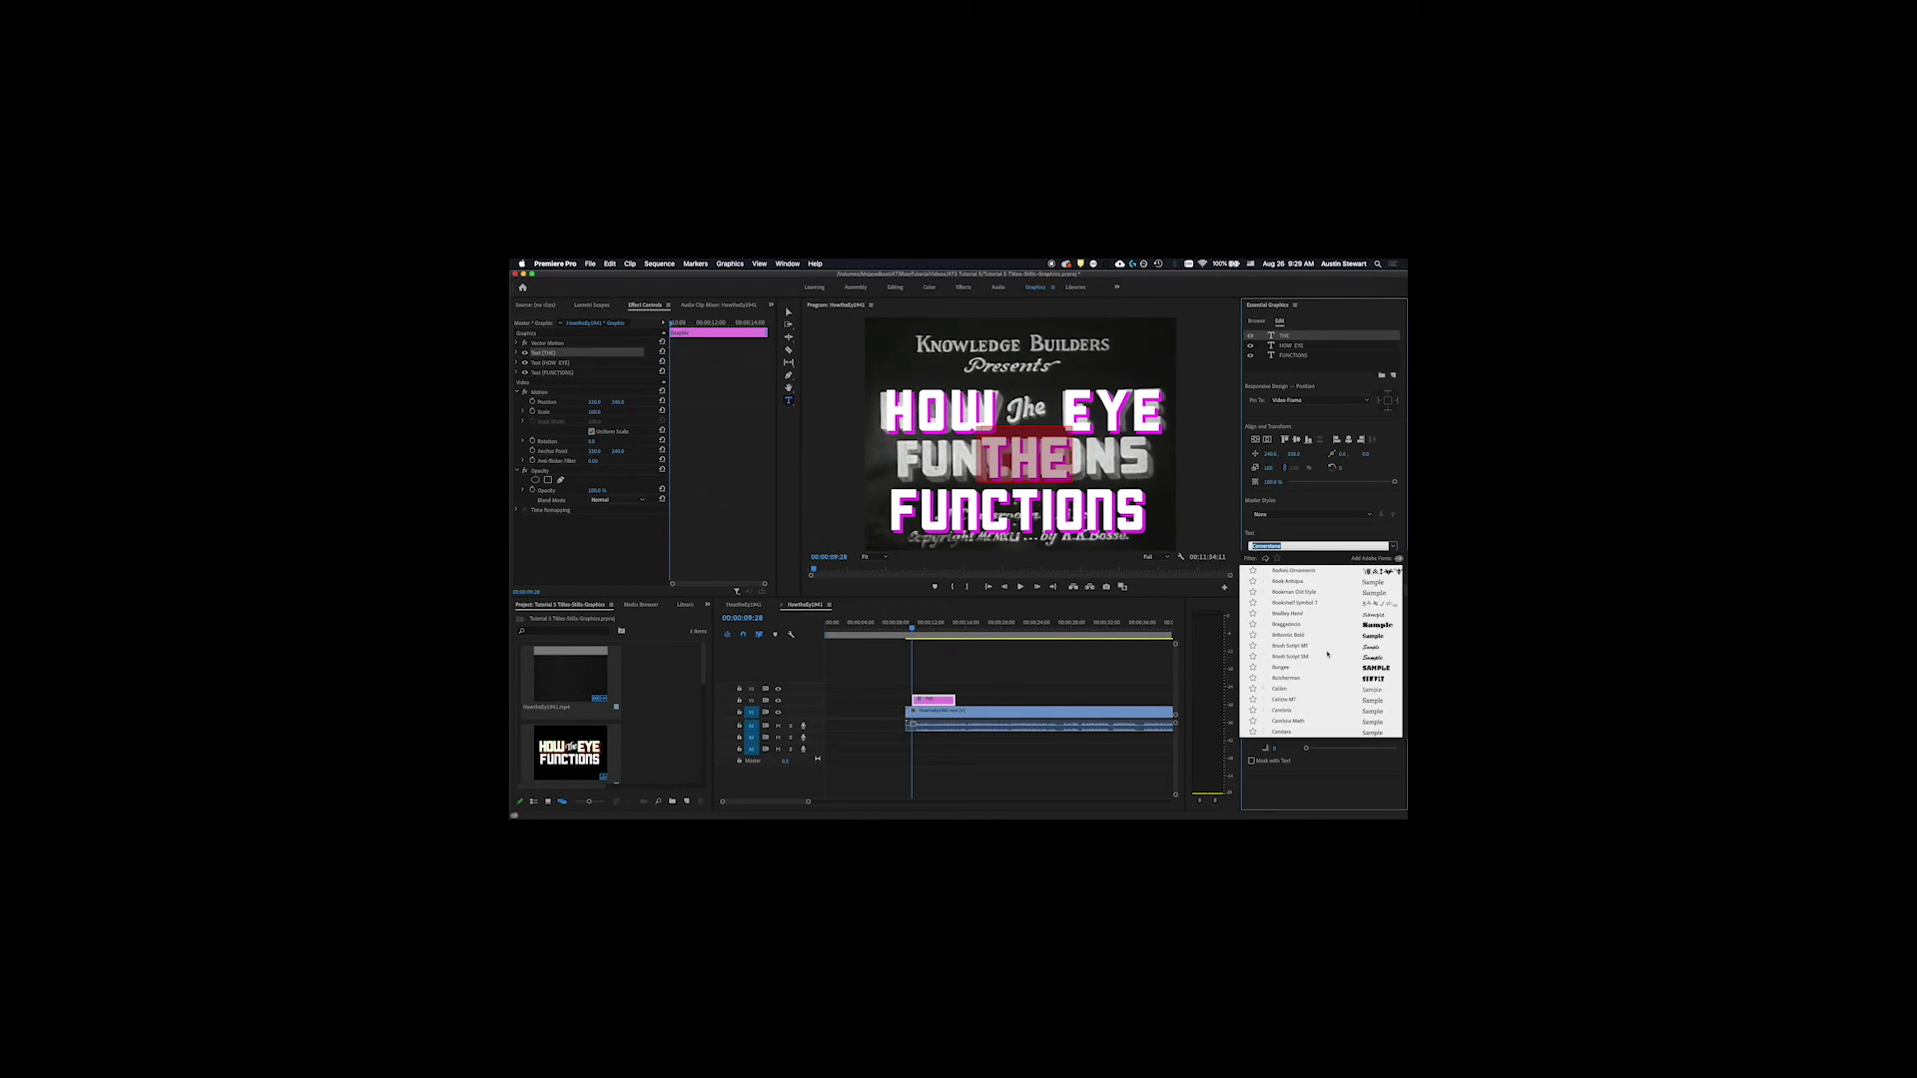
{"action": "scroll", "coordinate": [1326, 654], "scroll_direction": "up", "scroll_amount": 1}
{"action": "scroll", "coordinate": [1327, 654], "scroll_direction": "up", "scroll_amount": 3}
{"action": "scroll", "coordinate": [1327, 654], "scroll_direction": "up", "scroll_amount": 2}
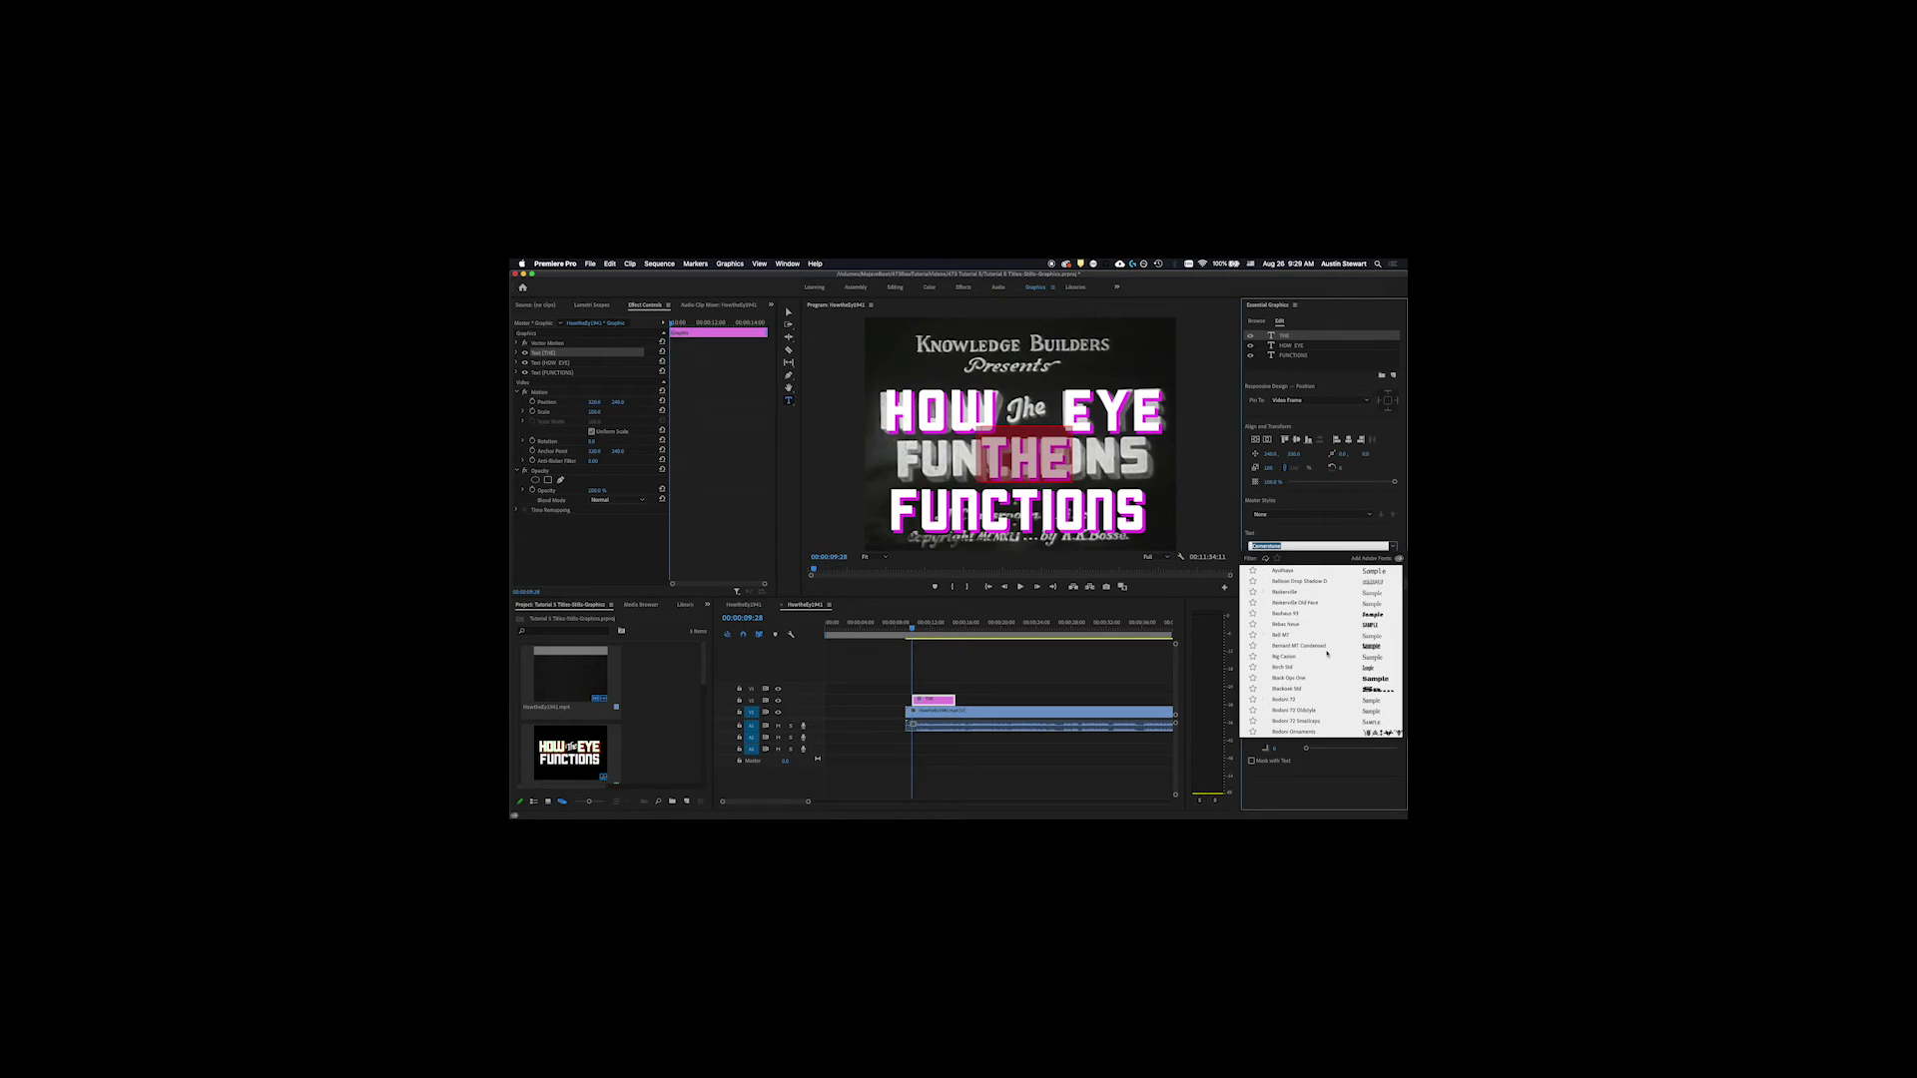
{"action": "scroll", "coordinate": [1327, 654], "scroll_direction": "up", "scroll_amount": 3}
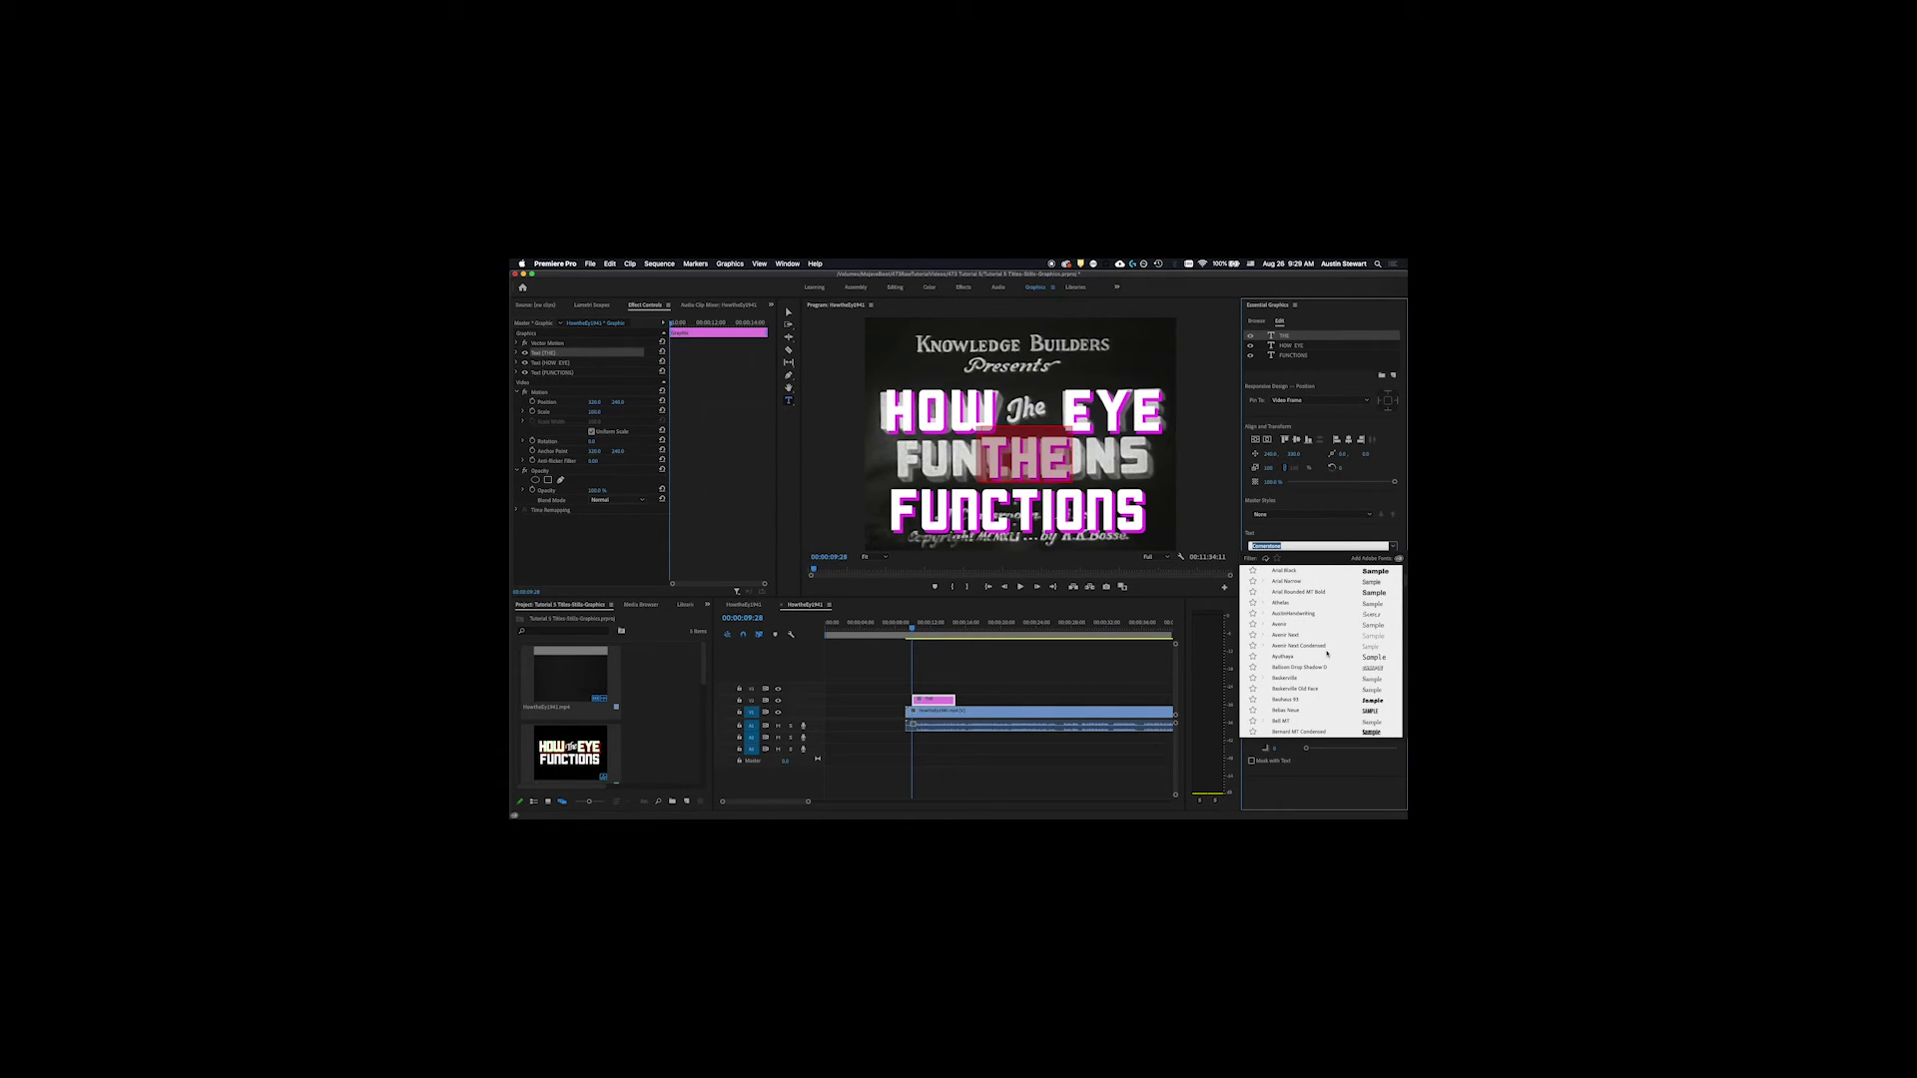
{"action": "scroll", "coordinate": [1327, 653], "scroll_direction": "up", "scroll_amount": 2}
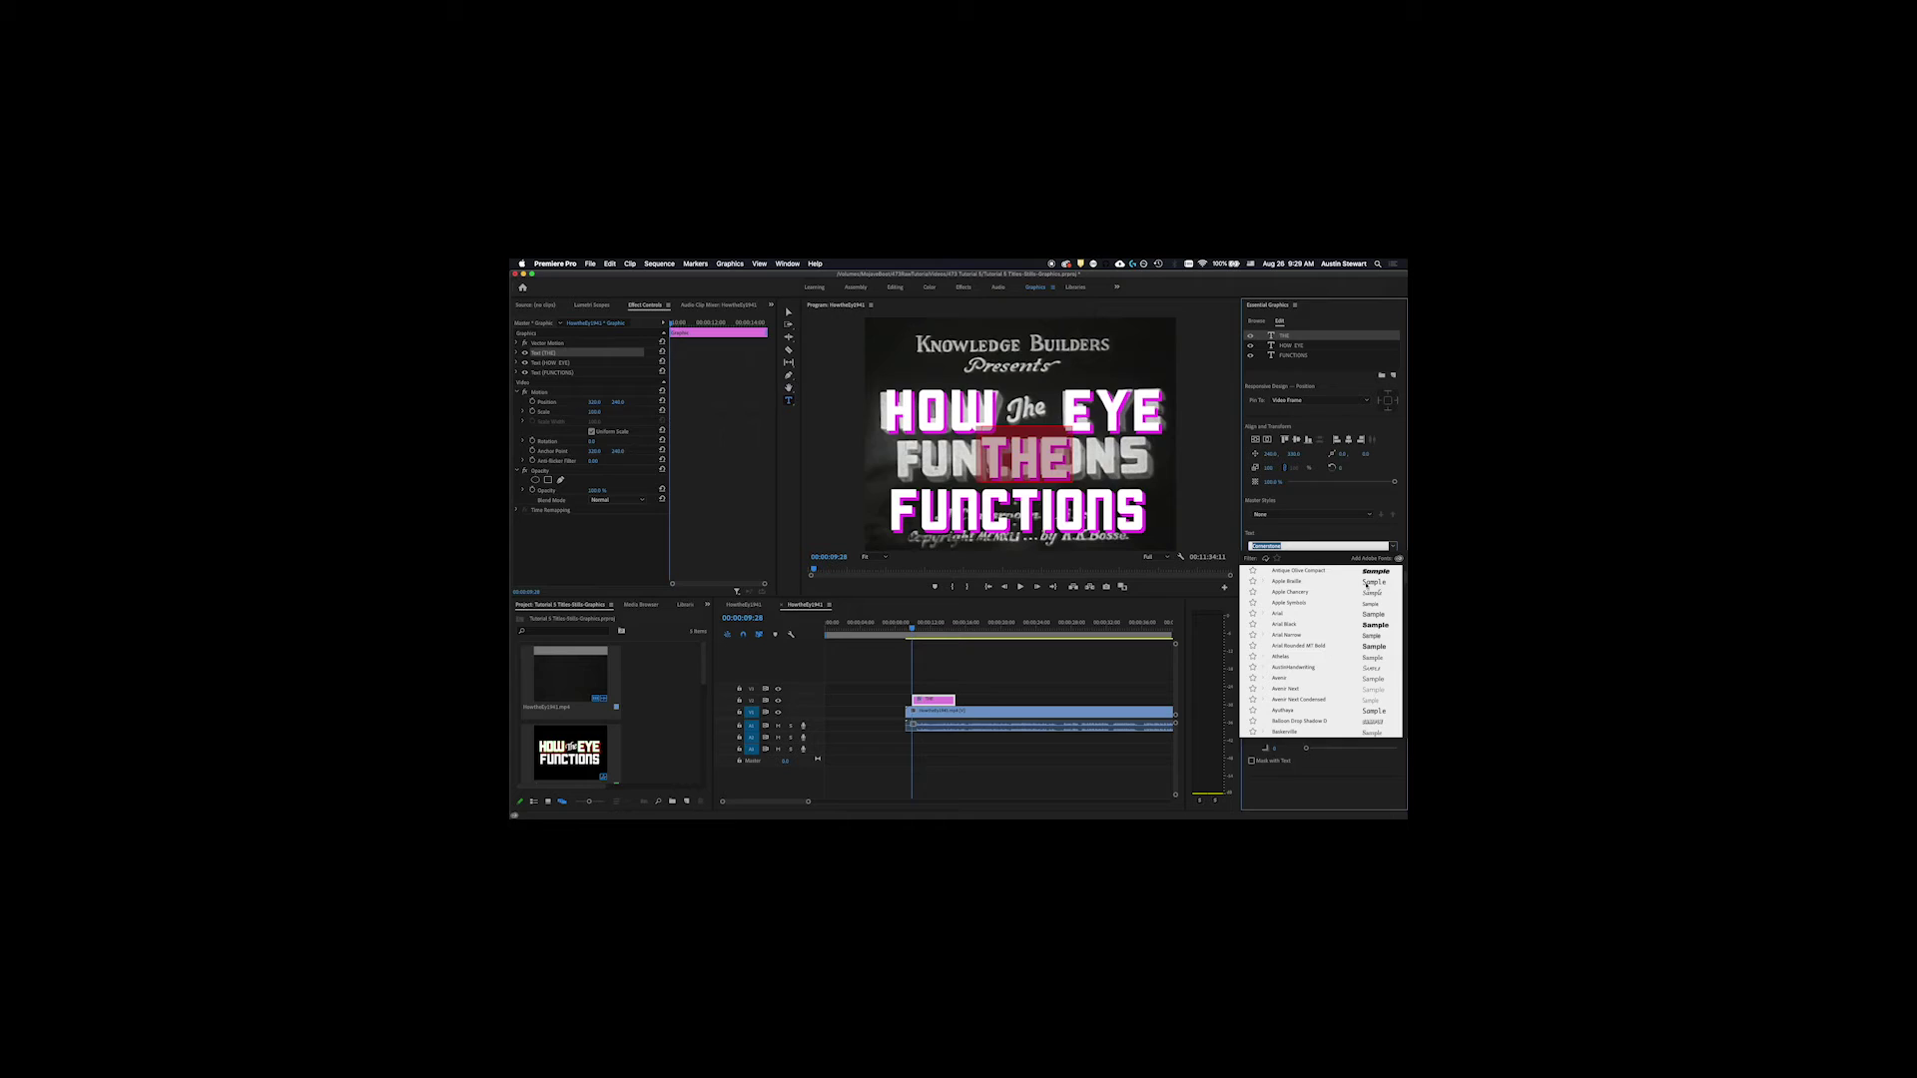
{"action": "scroll", "coordinate": [1353, 597], "scroll_direction": "up", "scroll_amount": 3}
{"action": "scroll", "coordinate": [1332, 602], "scroll_direction": "up", "scroll_amount": 3}
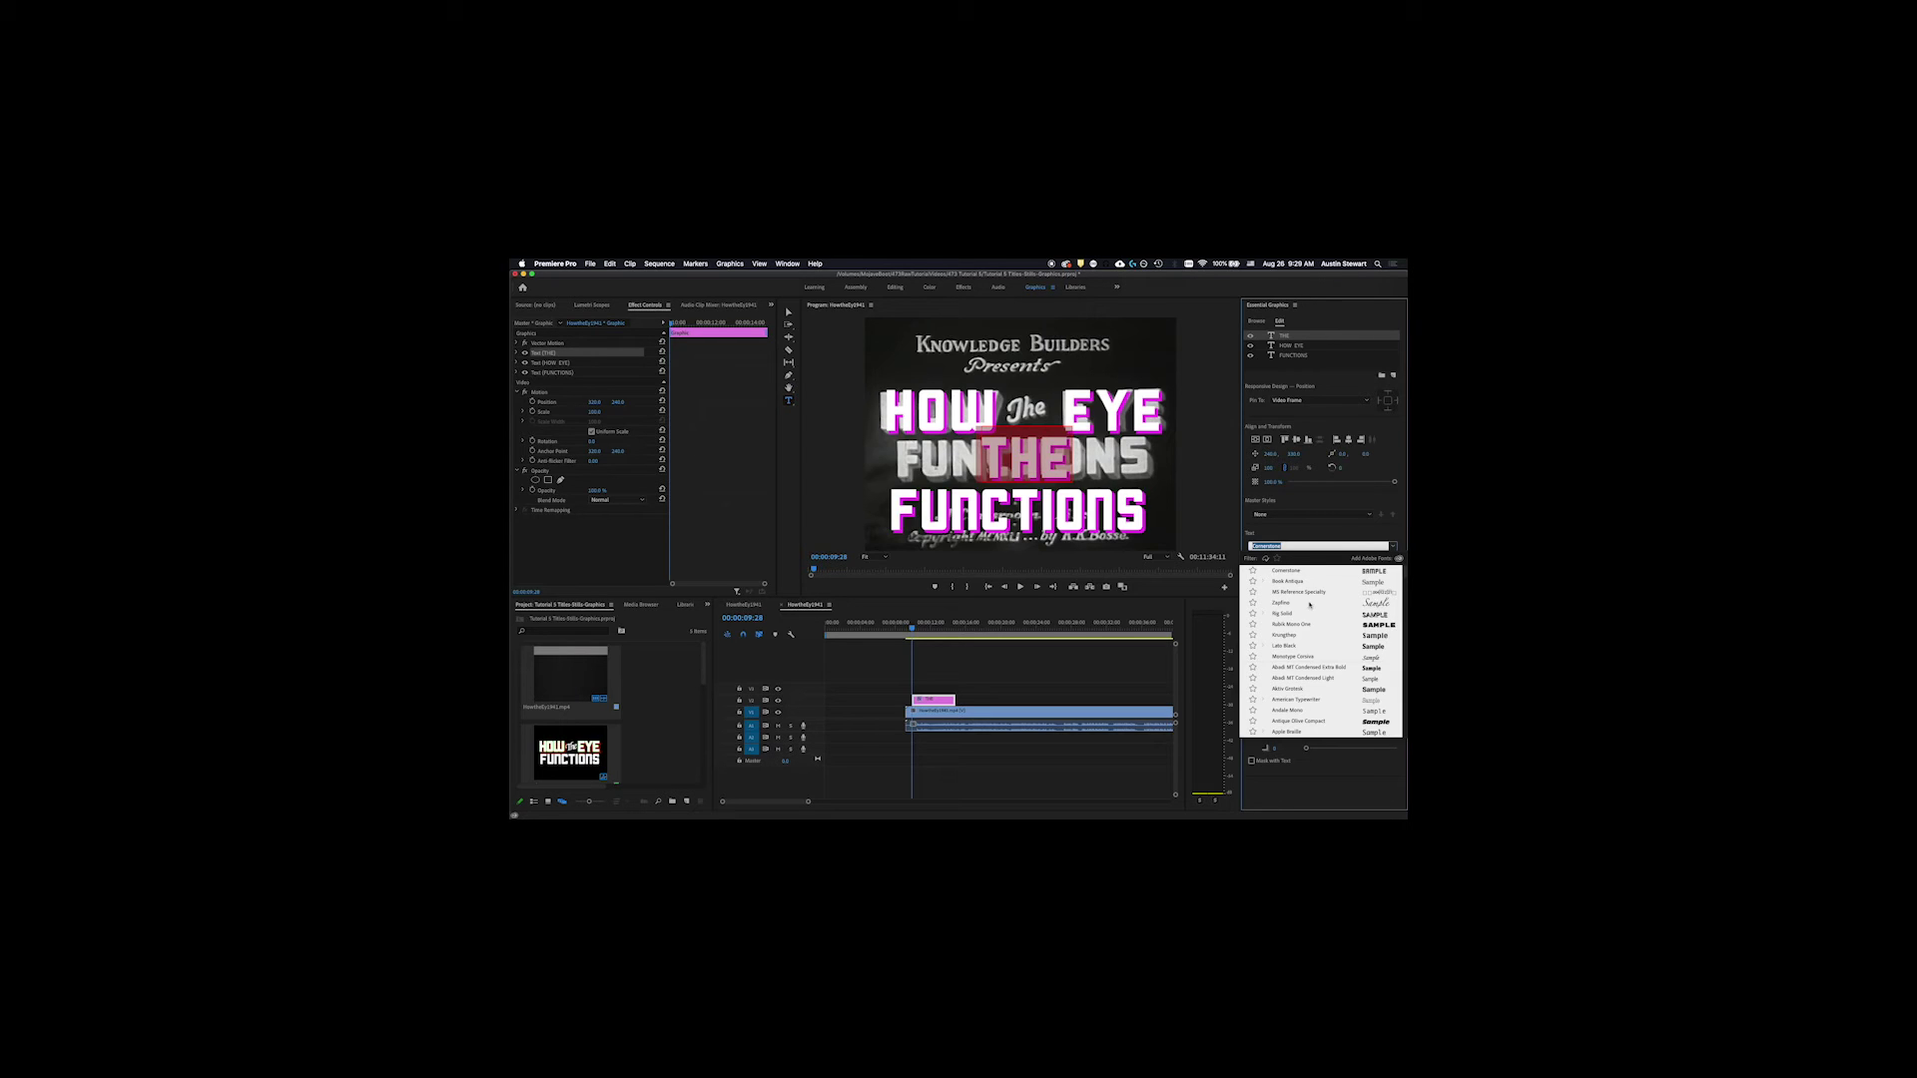
{"action": "scroll", "coordinate": [1346, 620], "scroll_direction": "down", "scroll_amount": 1}
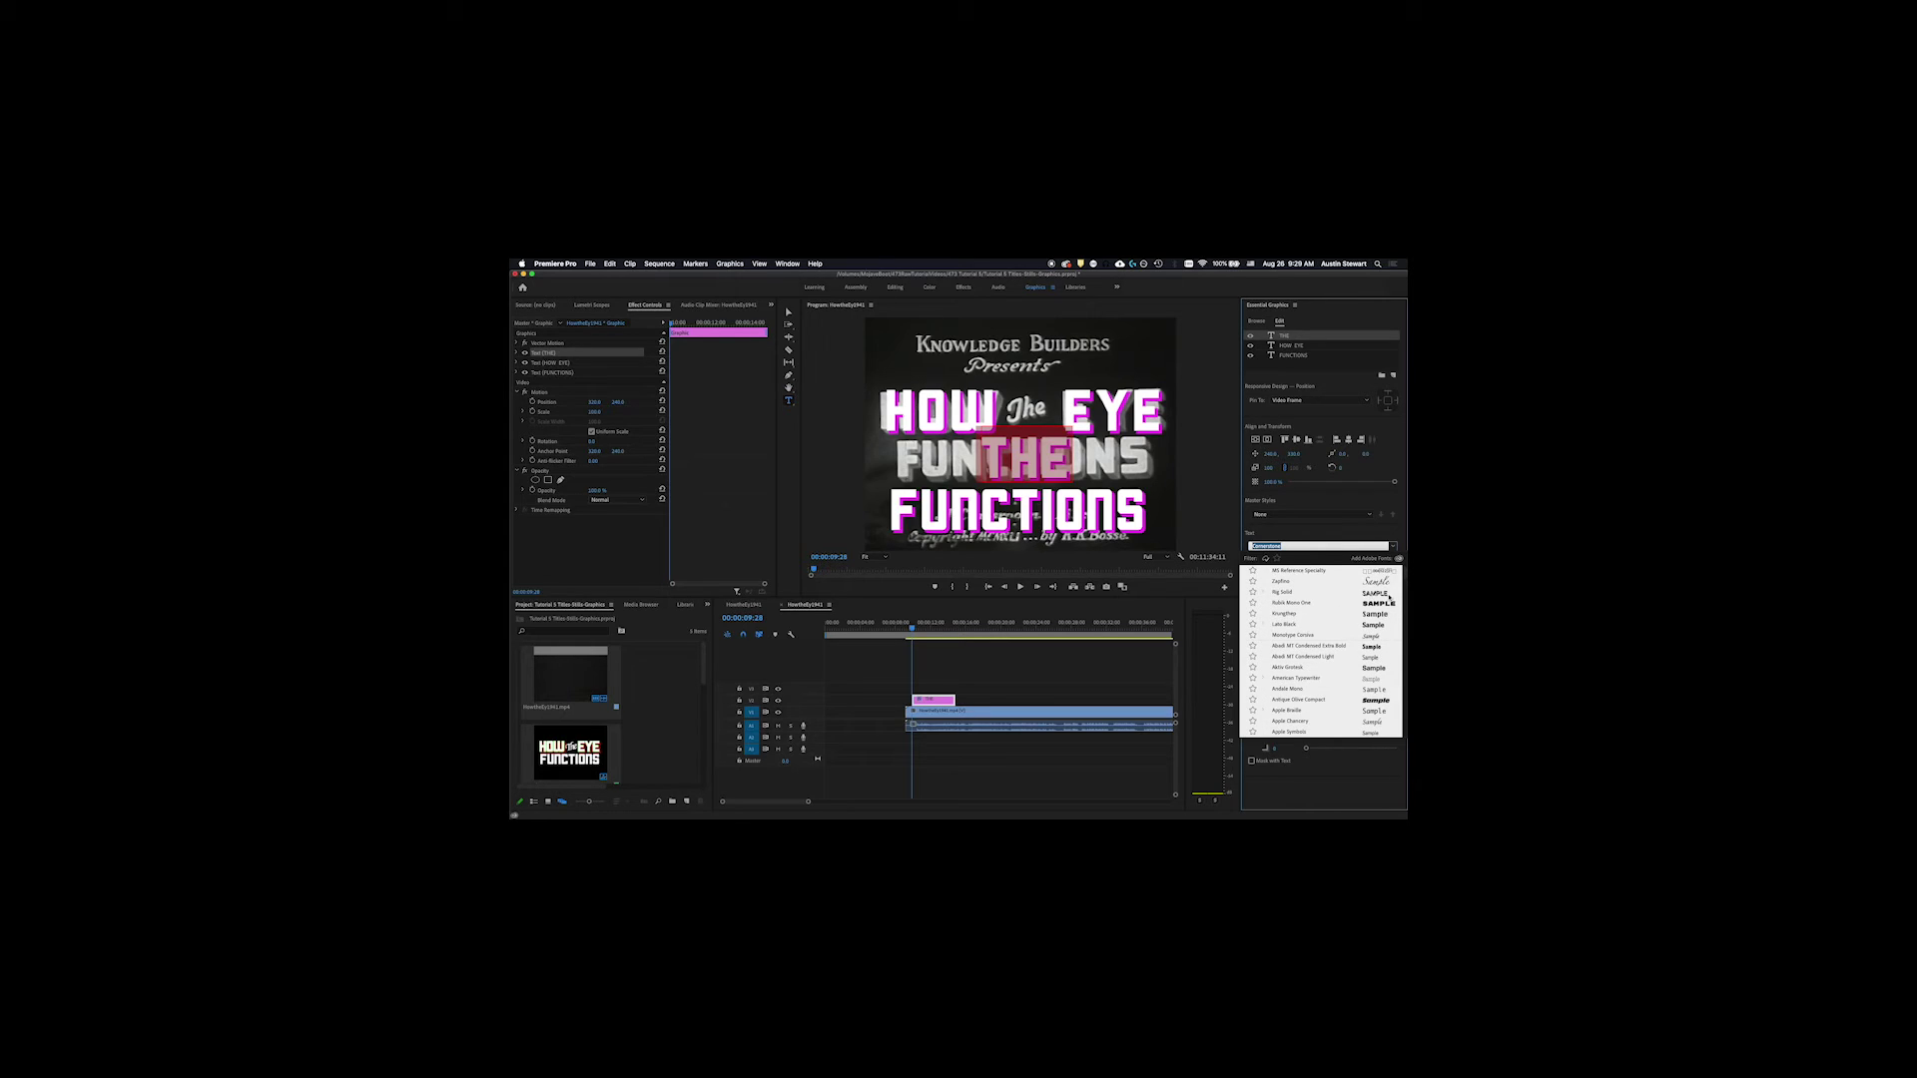
{"action": "left_click", "coordinate": [1379, 584]}
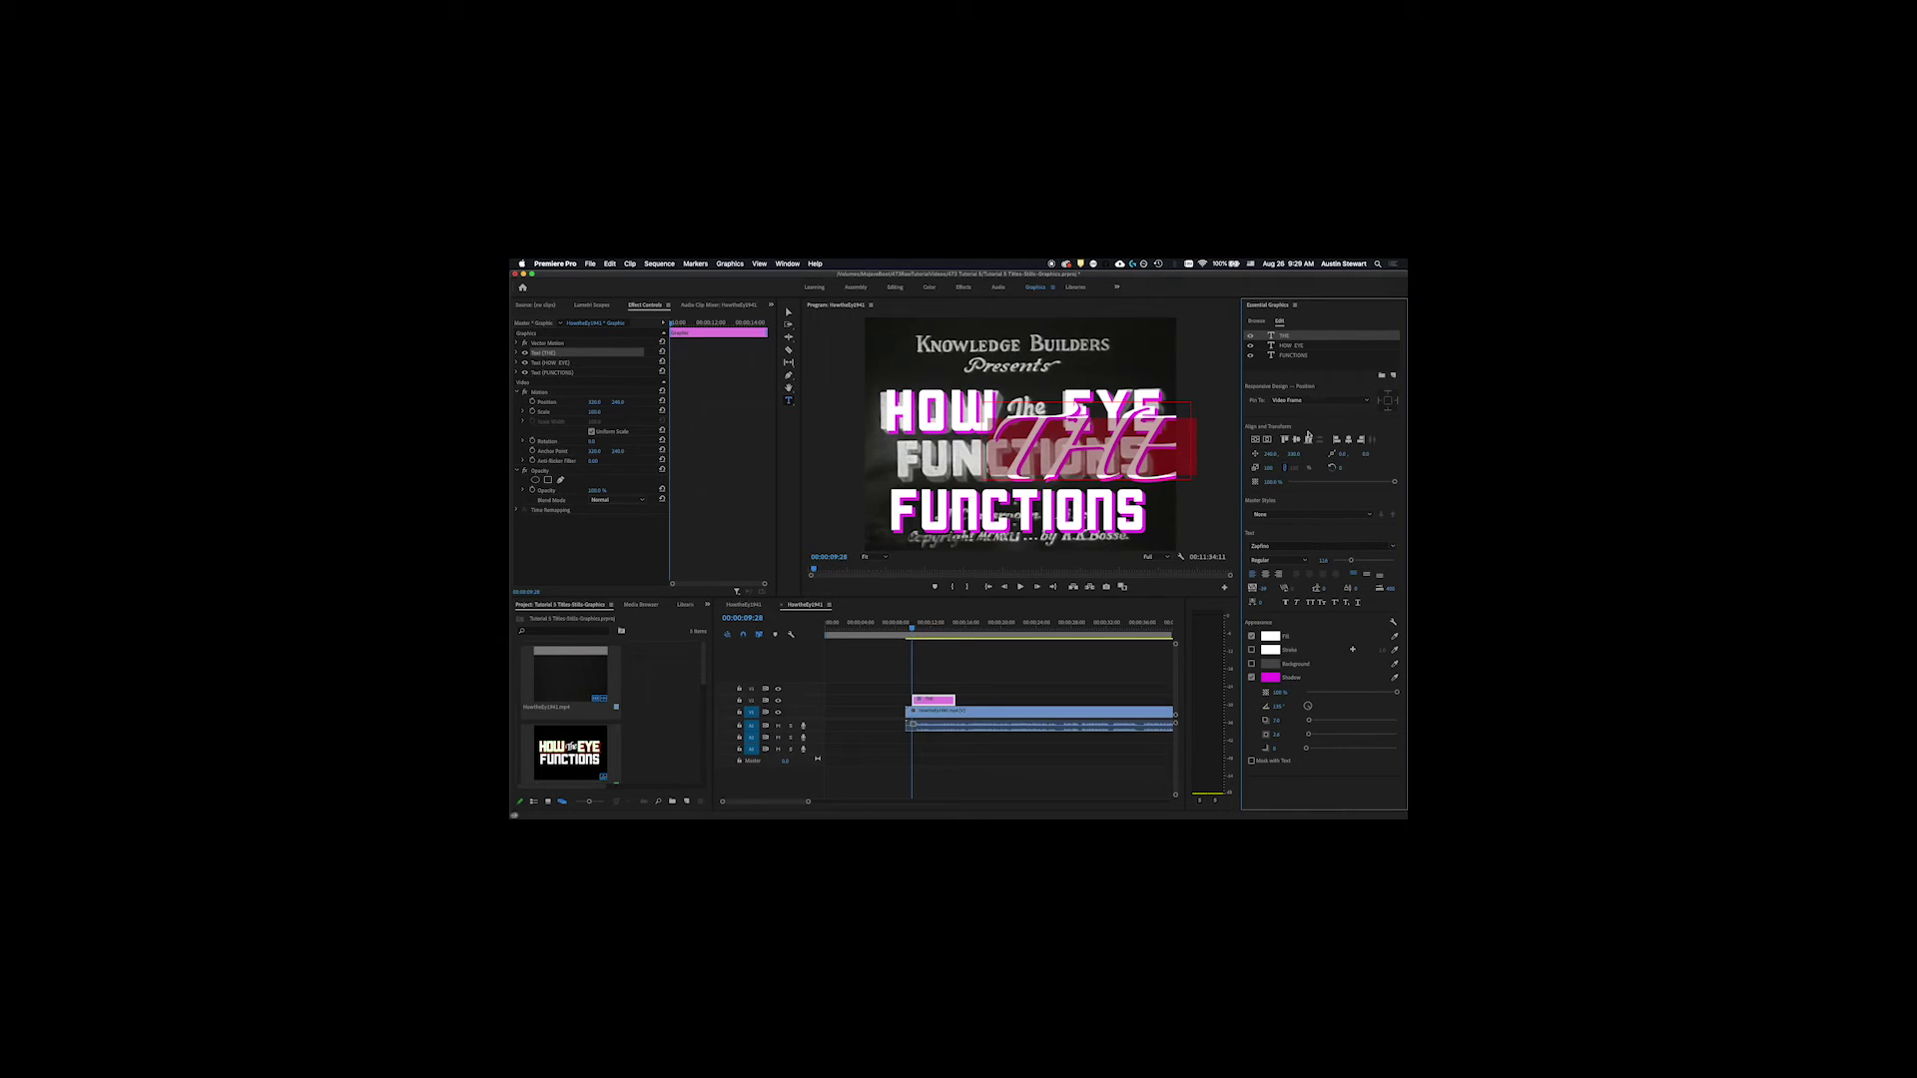
Step: Replace the font of the "THE" text with a smaller, slanted italic typeface resembling the film's "The"
{"action": "left_click", "coordinate": [1380, 547]}
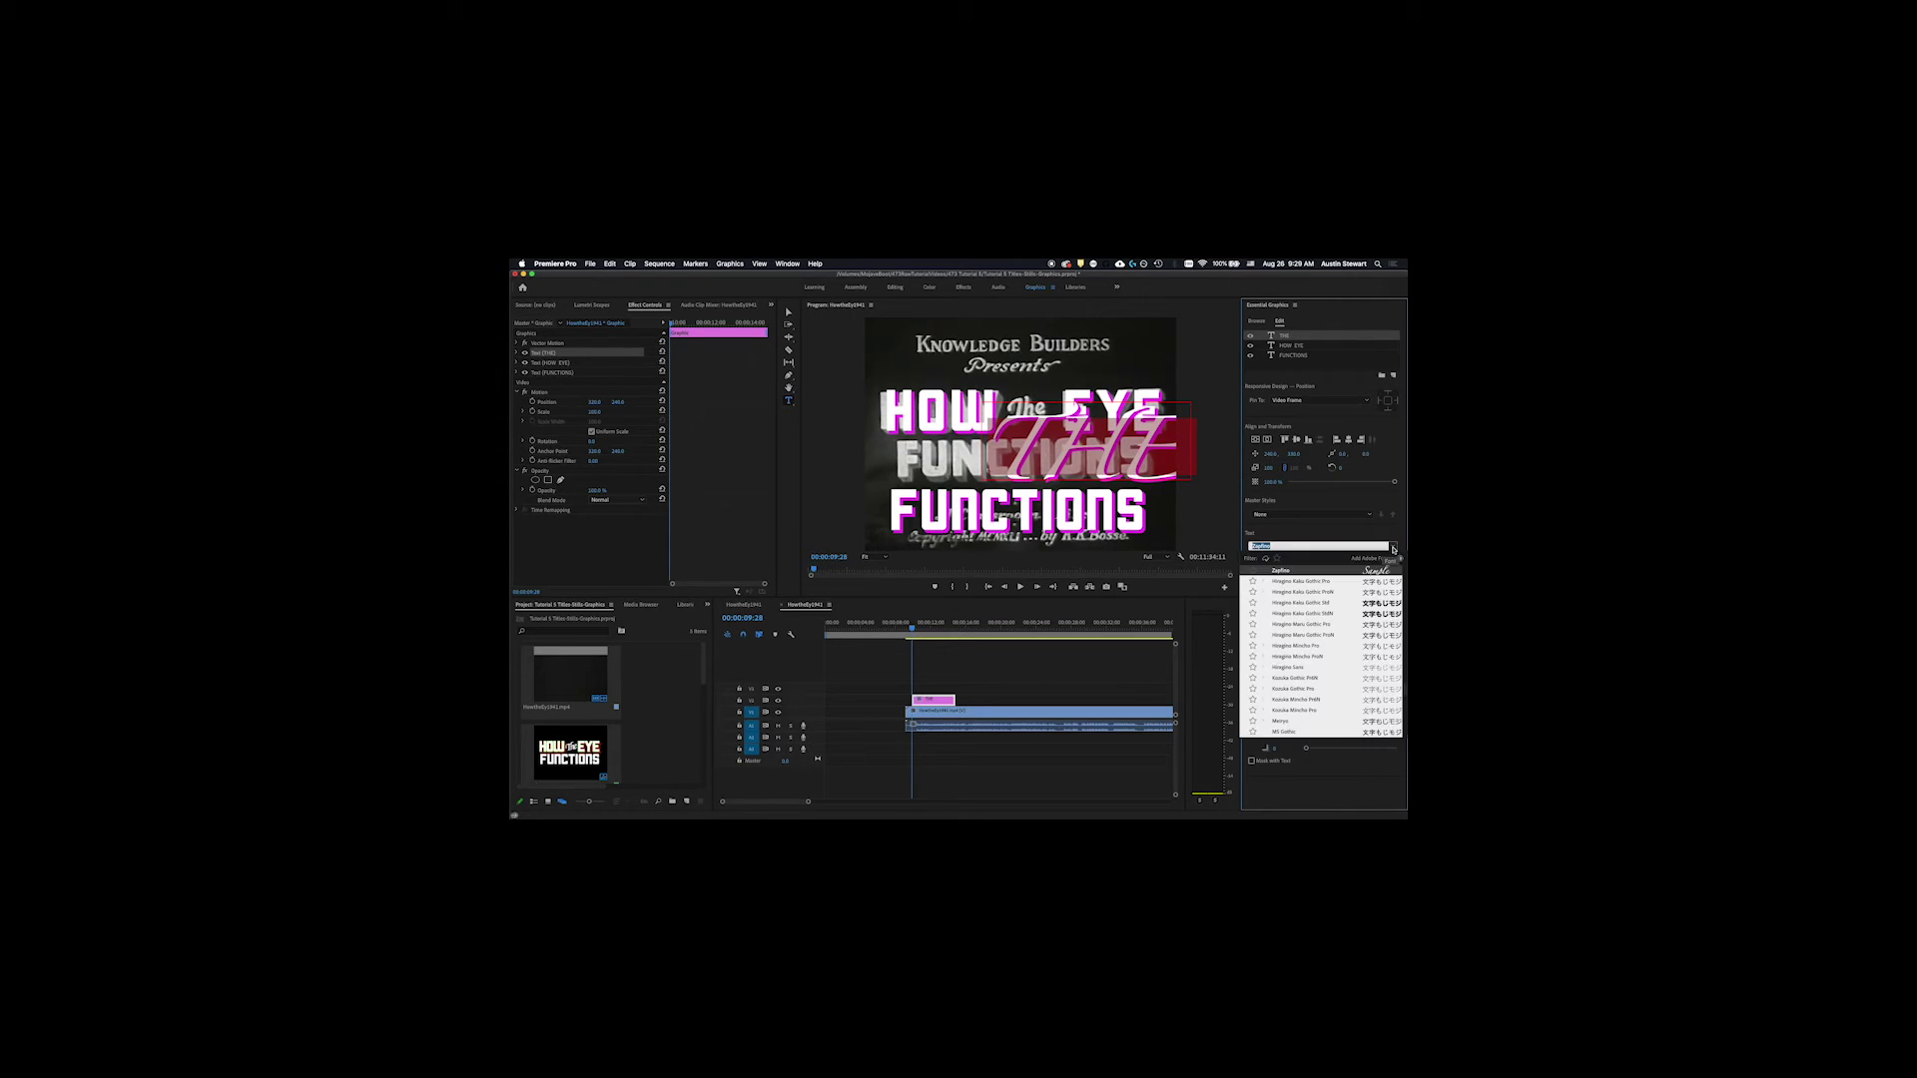
{"action": "scroll", "coordinate": [1293, 696], "scroll_direction": "up", "scroll_amount": 10}
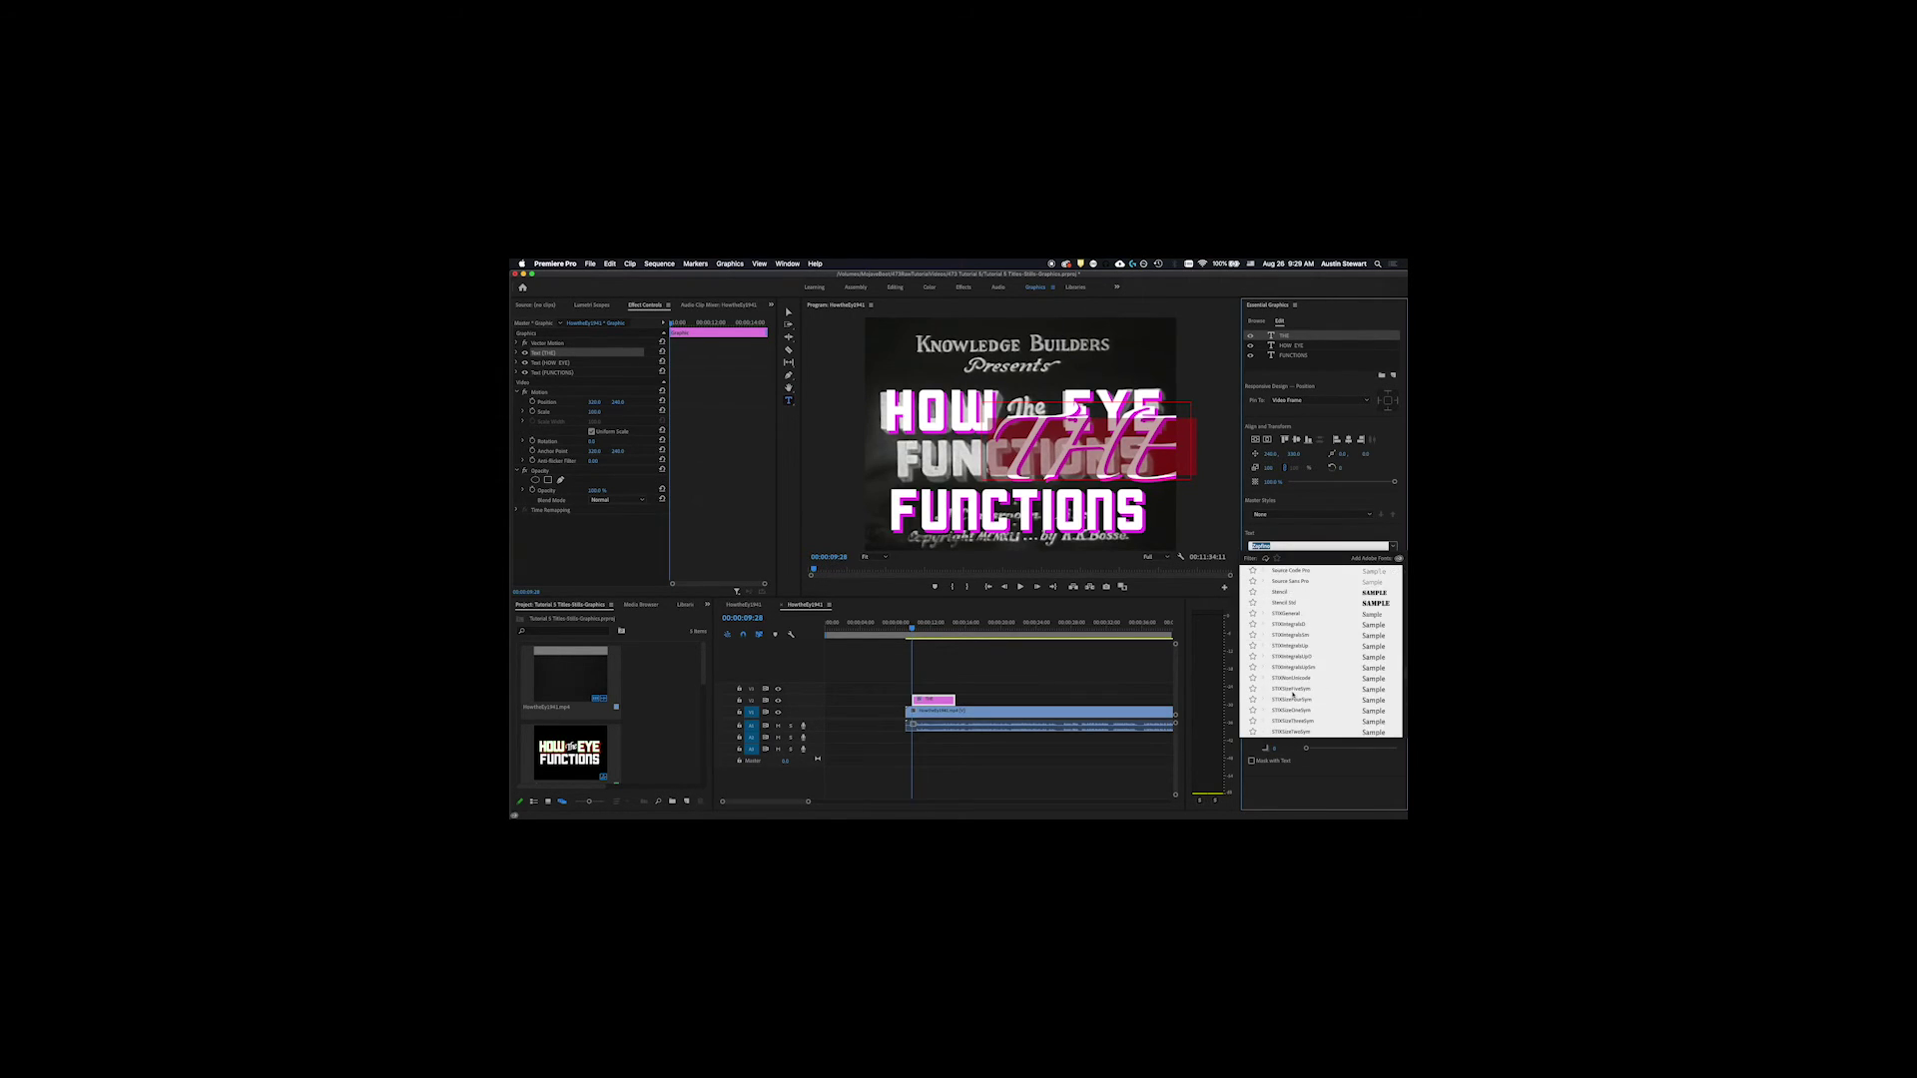
{"action": "scroll", "coordinate": [1365, 636], "scroll_direction": "up", "scroll_amount": 8}
{"action": "scroll", "coordinate": [1358, 646], "scroll_direction": "up", "scroll_amount": 5}
{"action": "scroll", "coordinate": [1357, 645], "scroll_direction": "up", "scroll_amount": 3}
{"action": "left_click", "coordinate": [1371, 647]}
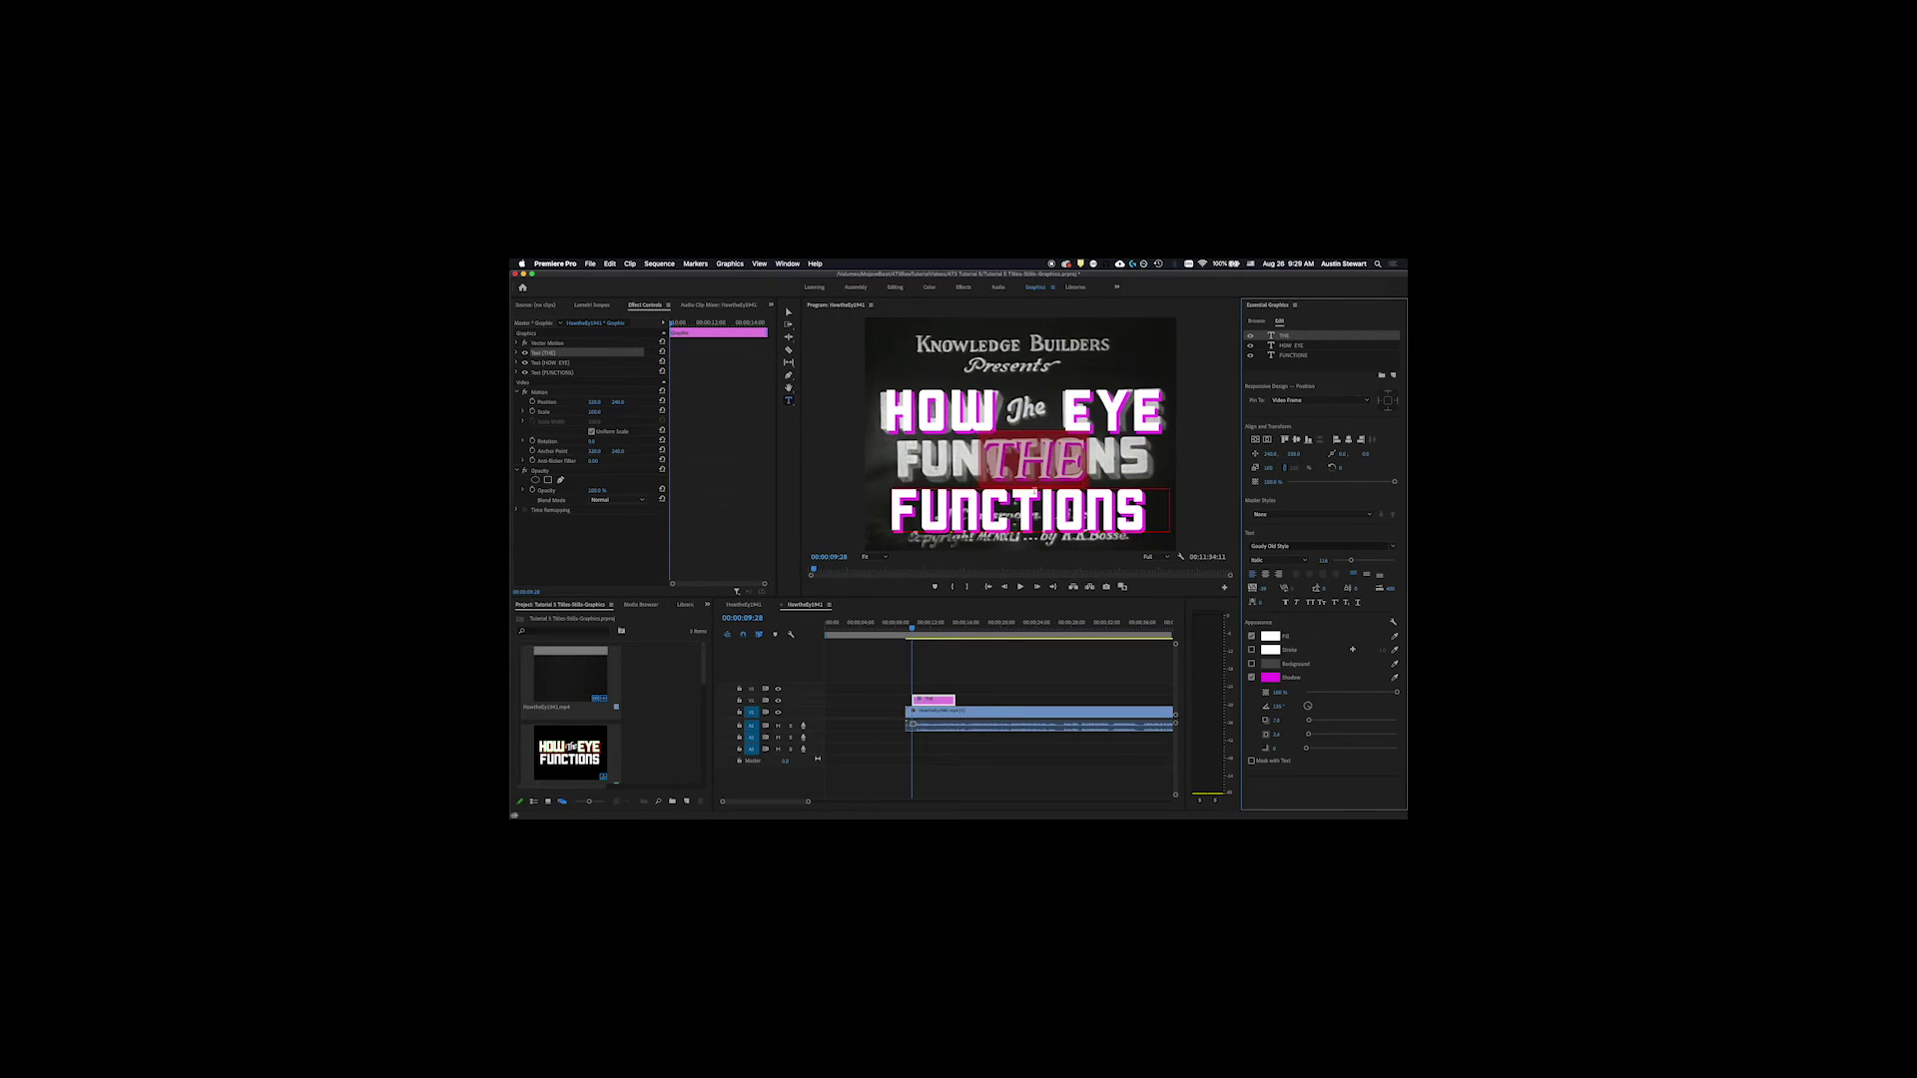
Step: Retype the "THE" text in mixed case as "The"
{"action": "left_click", "coordinate": [1053, 464]}
{"action": "double_click", "coordinate": [1053, 464]}
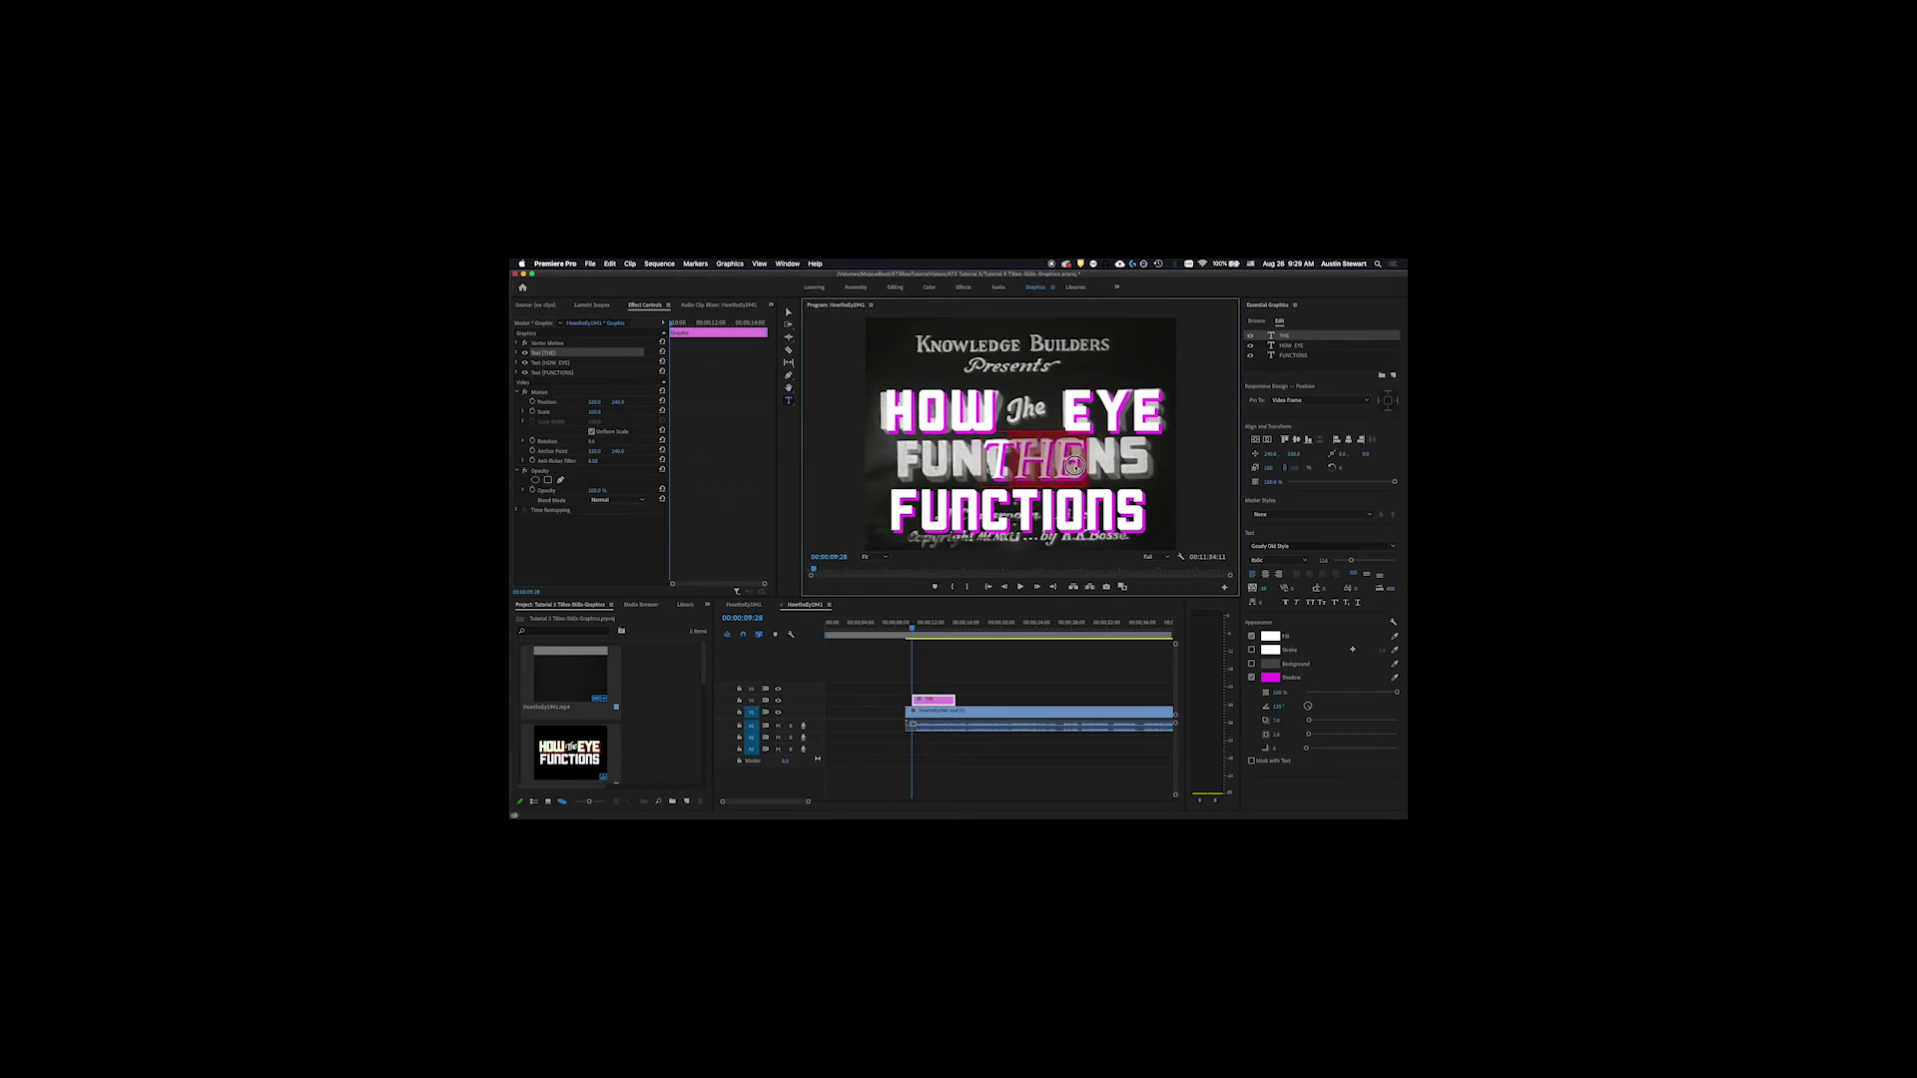
{"action": "type", "text": "T"}
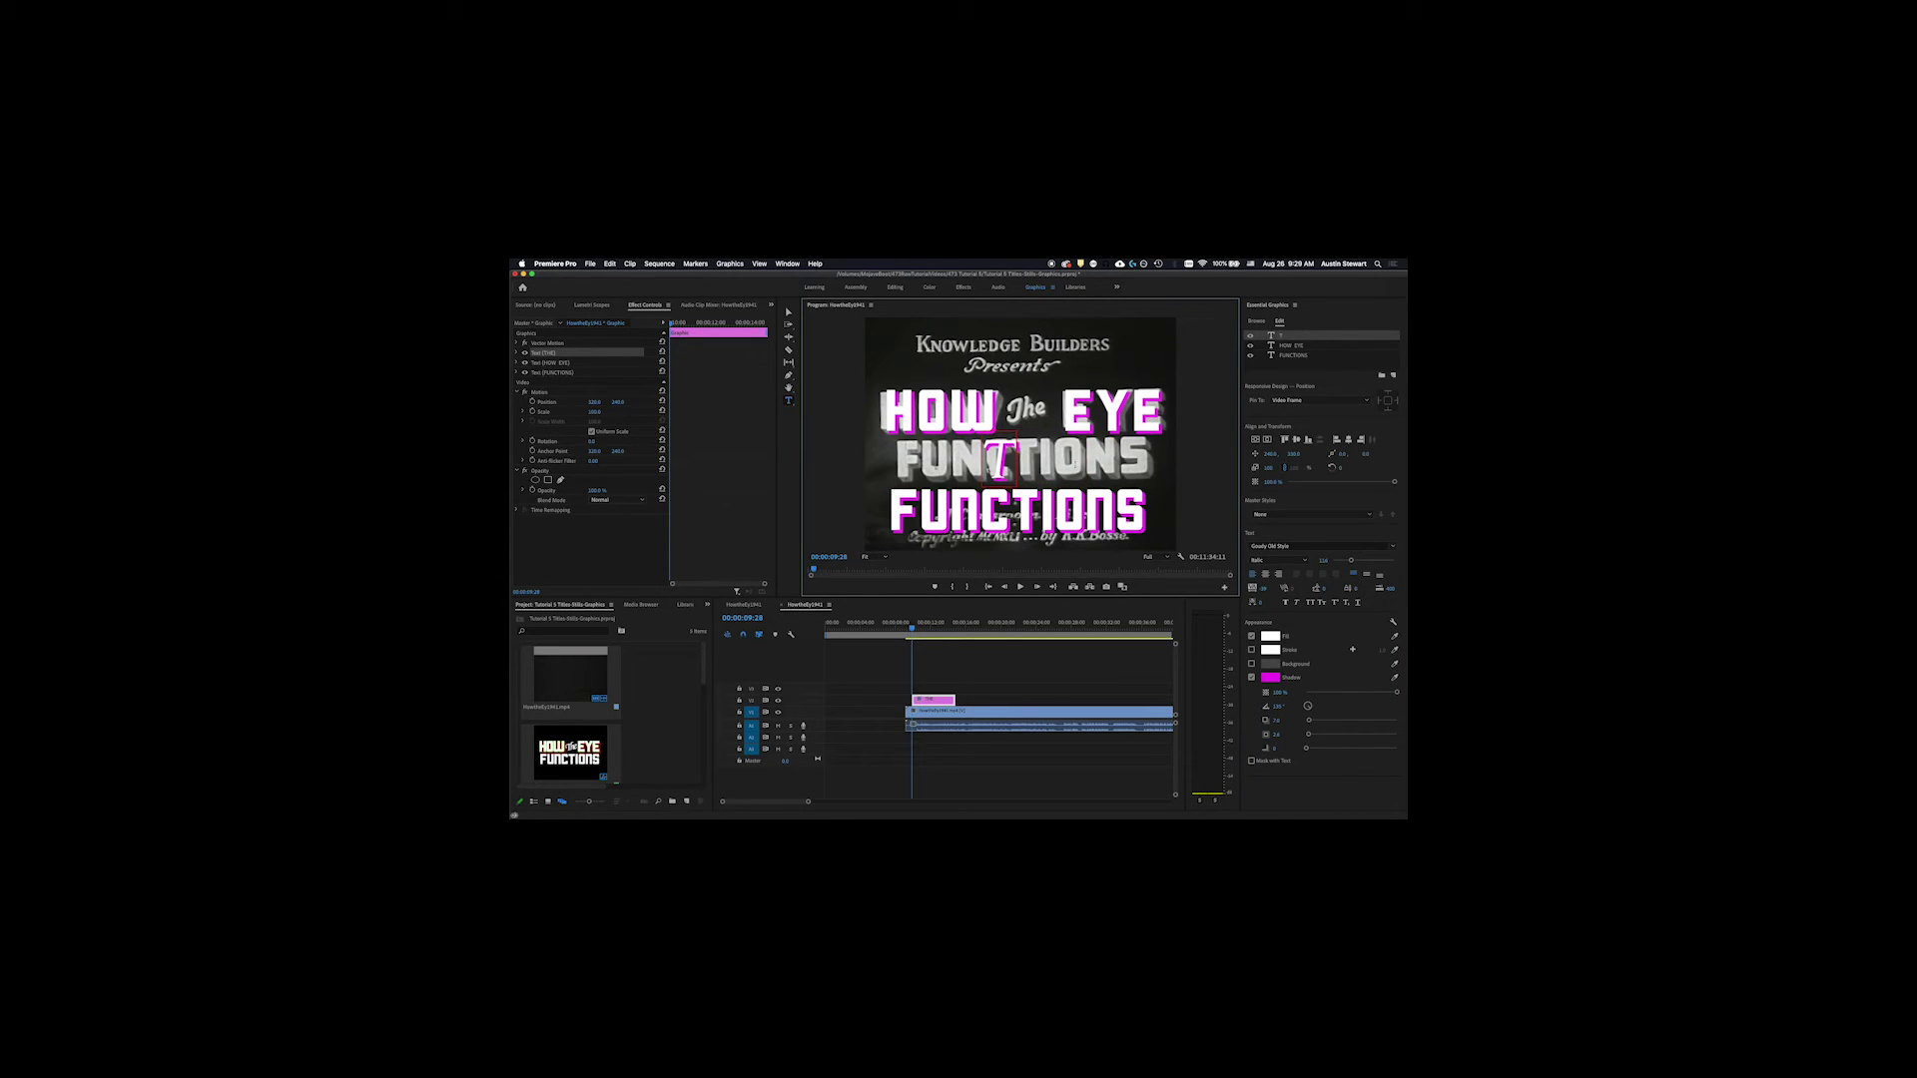
{"action": "type", "text": "he"}
Step: Change the font of the selected "The" text to Monotype Corsiva
{"action": "left_click_drag", "start_coordinate": [1056, 461], "coordinate": [980, 461]}
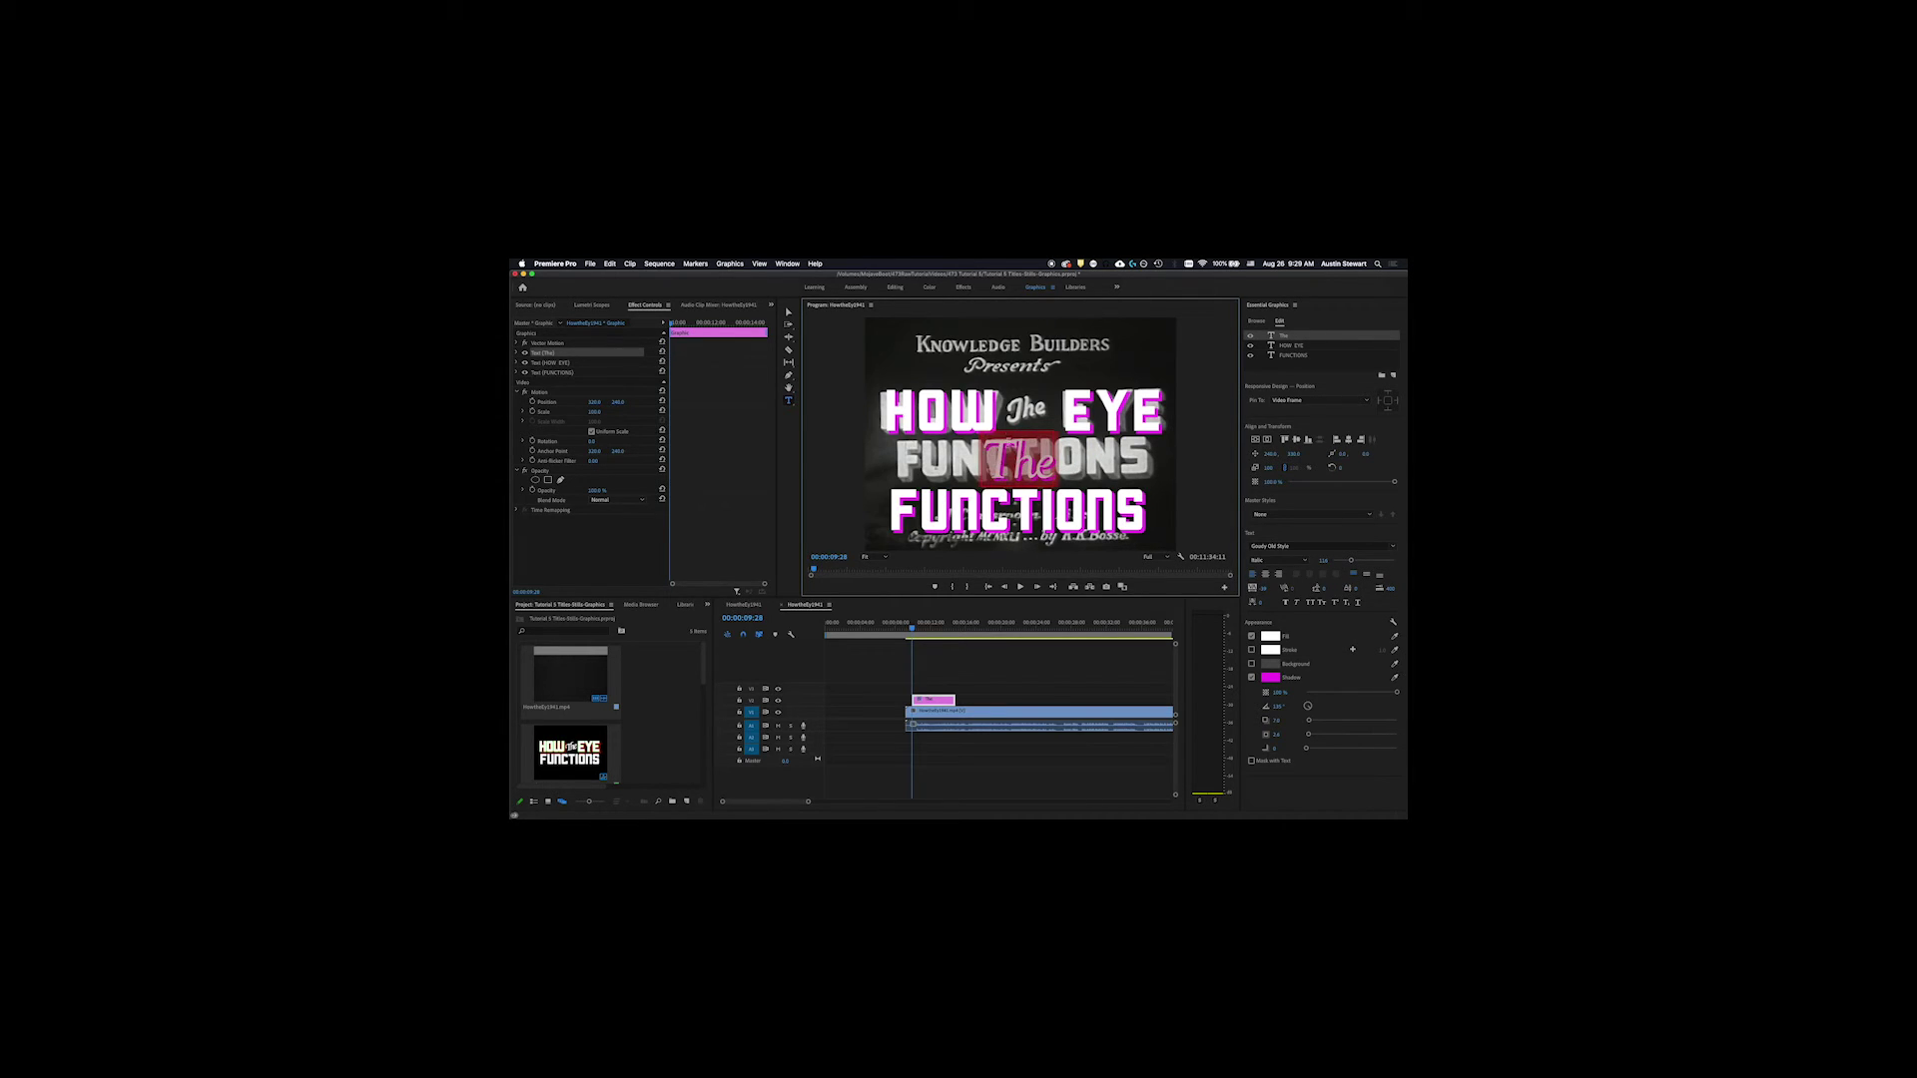
{"action": "scroll", "coordinate": [1262, 557], "scroll_direction": "down", "scroll_amount": 1}
{"action": "left_click", "coordinate": [1394, 548]}
{"action": "scroll", "coordinate": [1333, 655], "scroll_direction": "up", "scroll_amount": 3}
{"action": "scroll", "coordinate": [1339, 627], "scroll_direction": "up", "scroll_amount": 6}
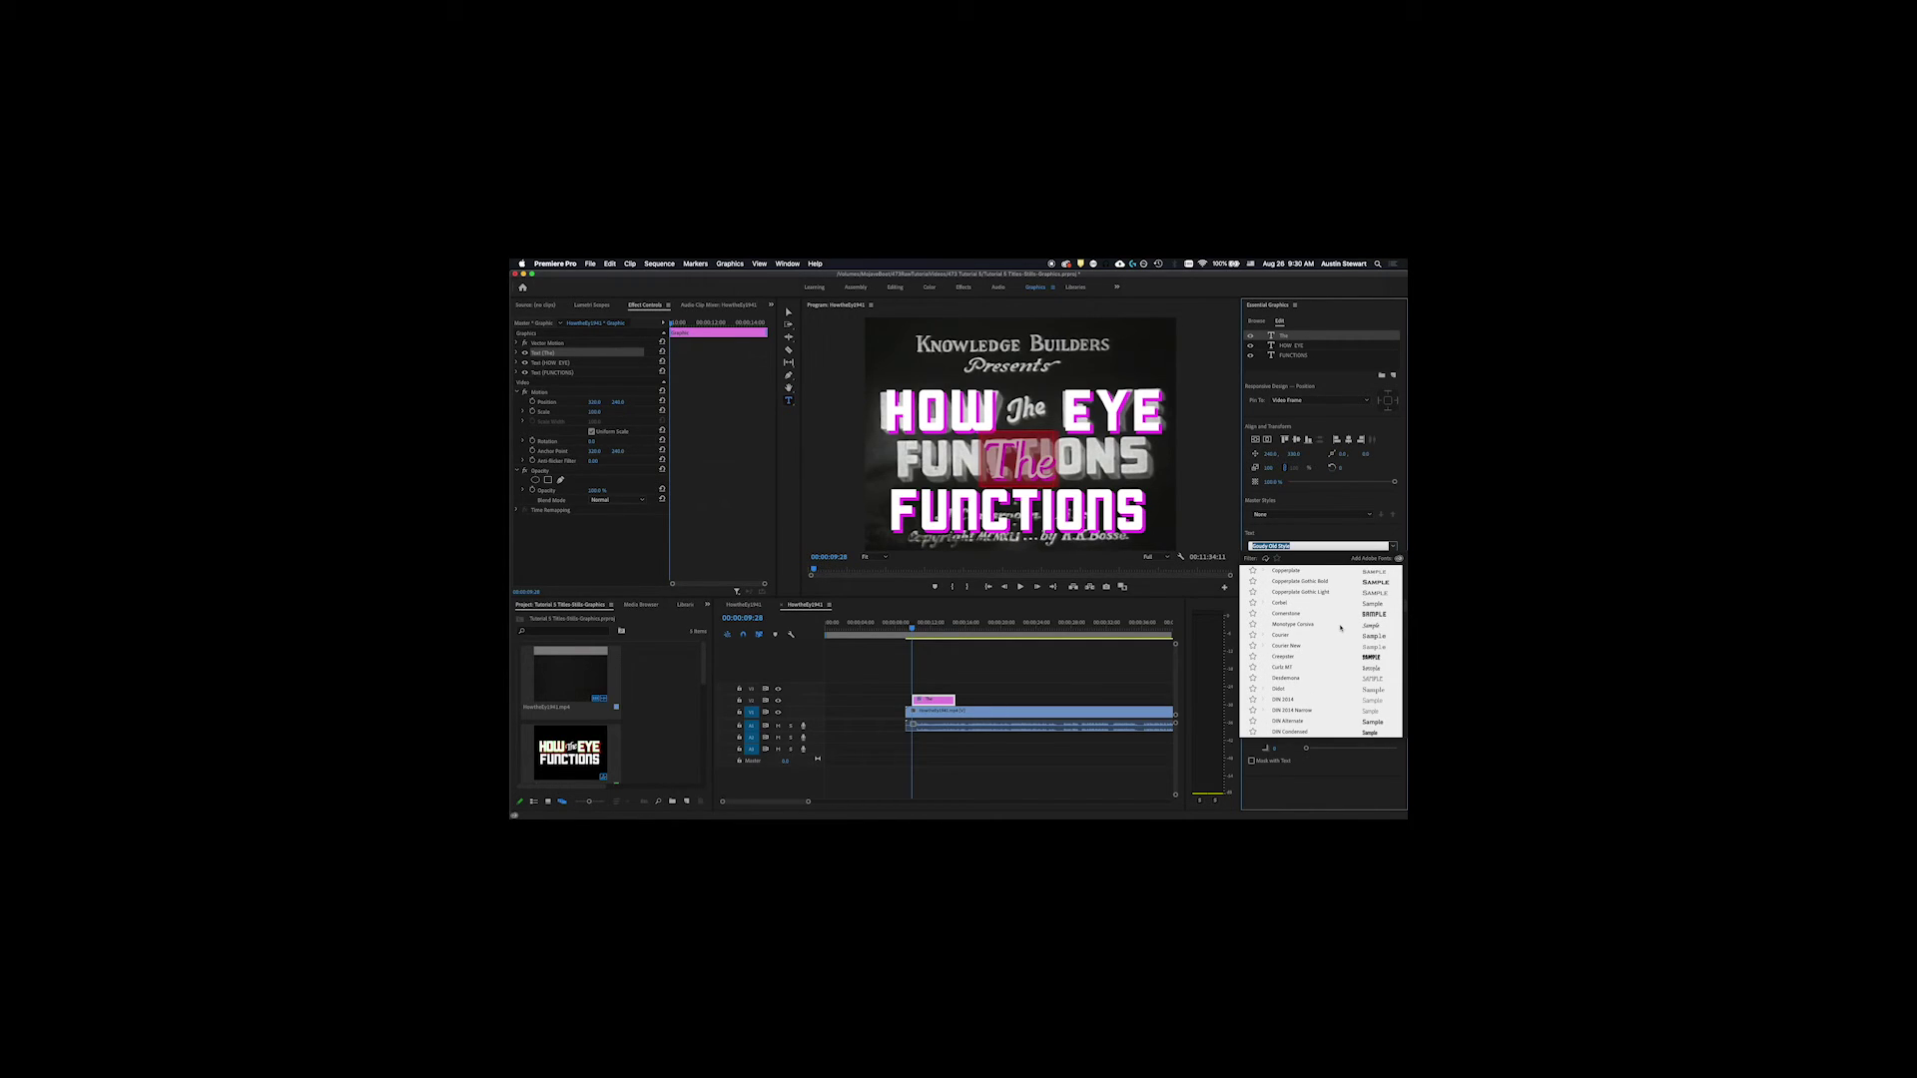
{"action": "left_click", "coordinate": [1340, 627]}
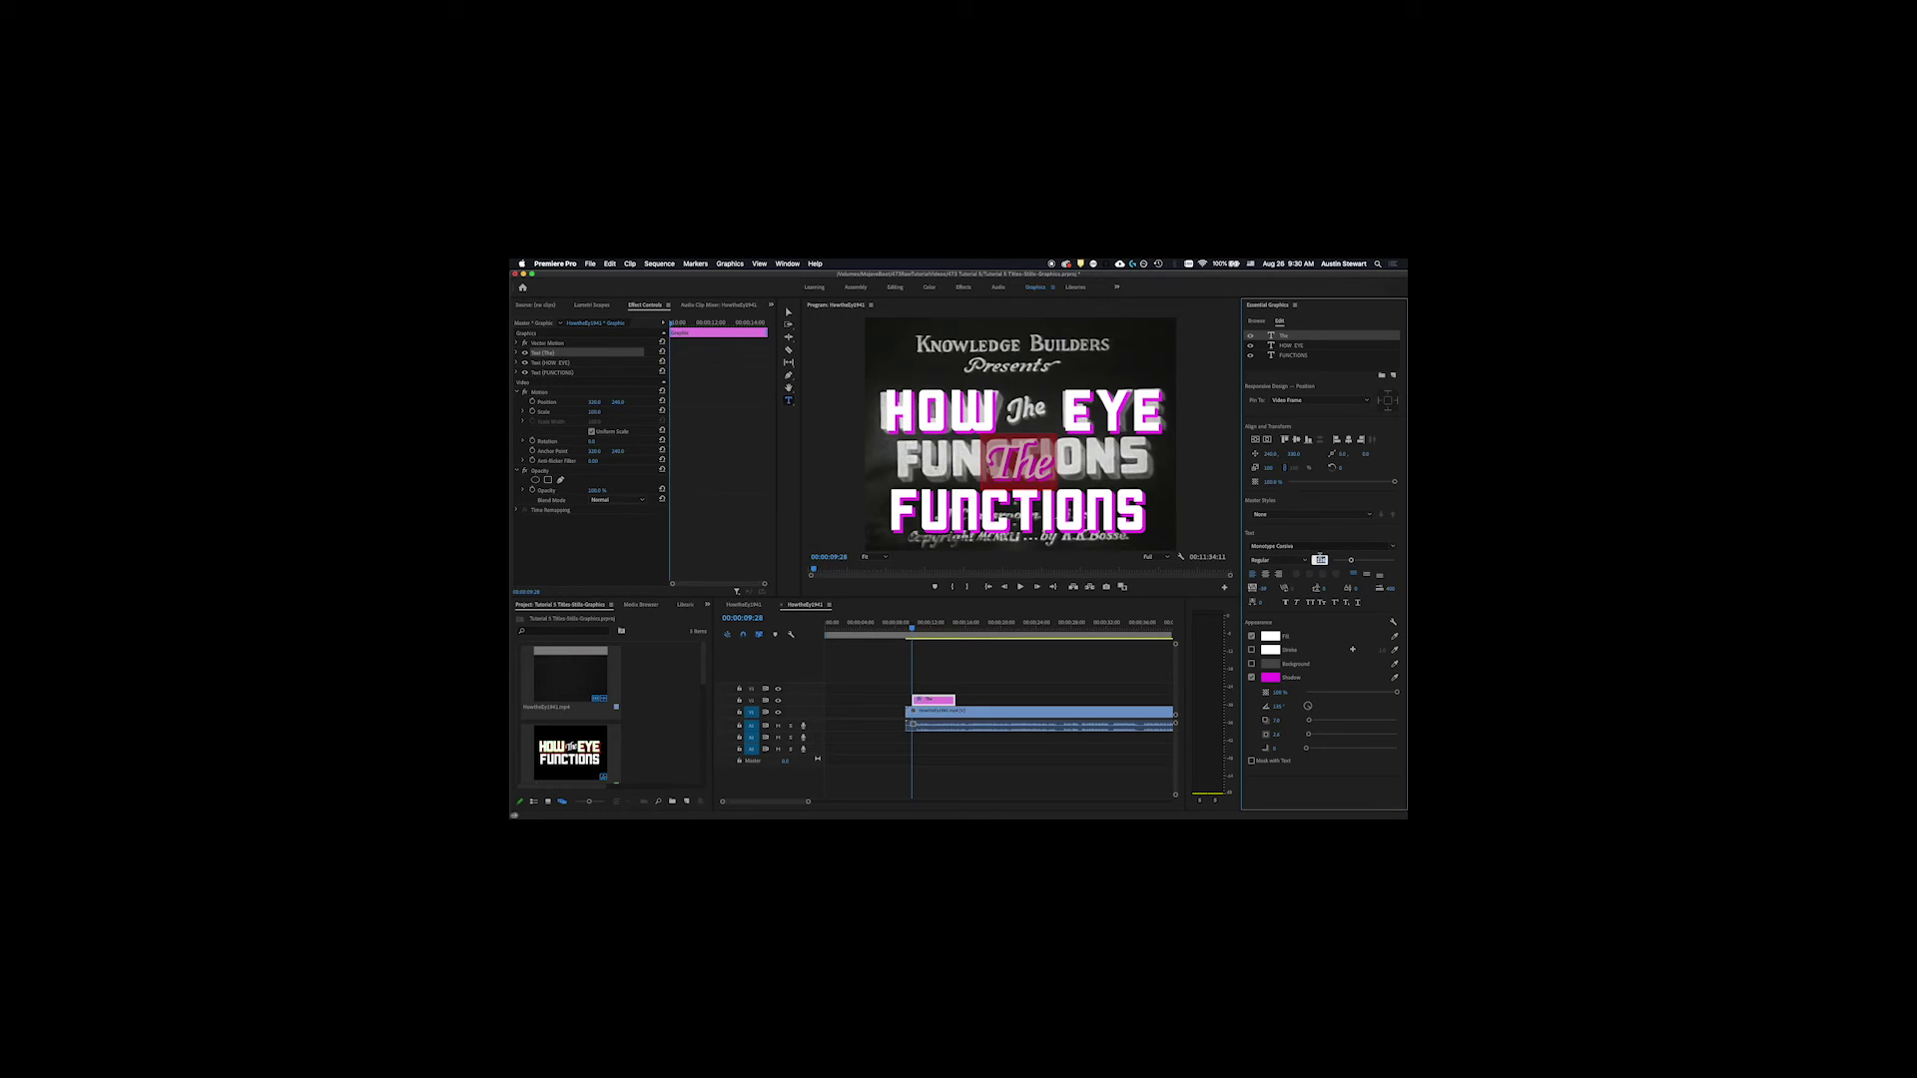
Step: Set the "The" text's size to 90 and move it over the film's original "The" between HOW and EYE
{"action": "type", "text": "90"}
{"action": "key", "text": "Return"}
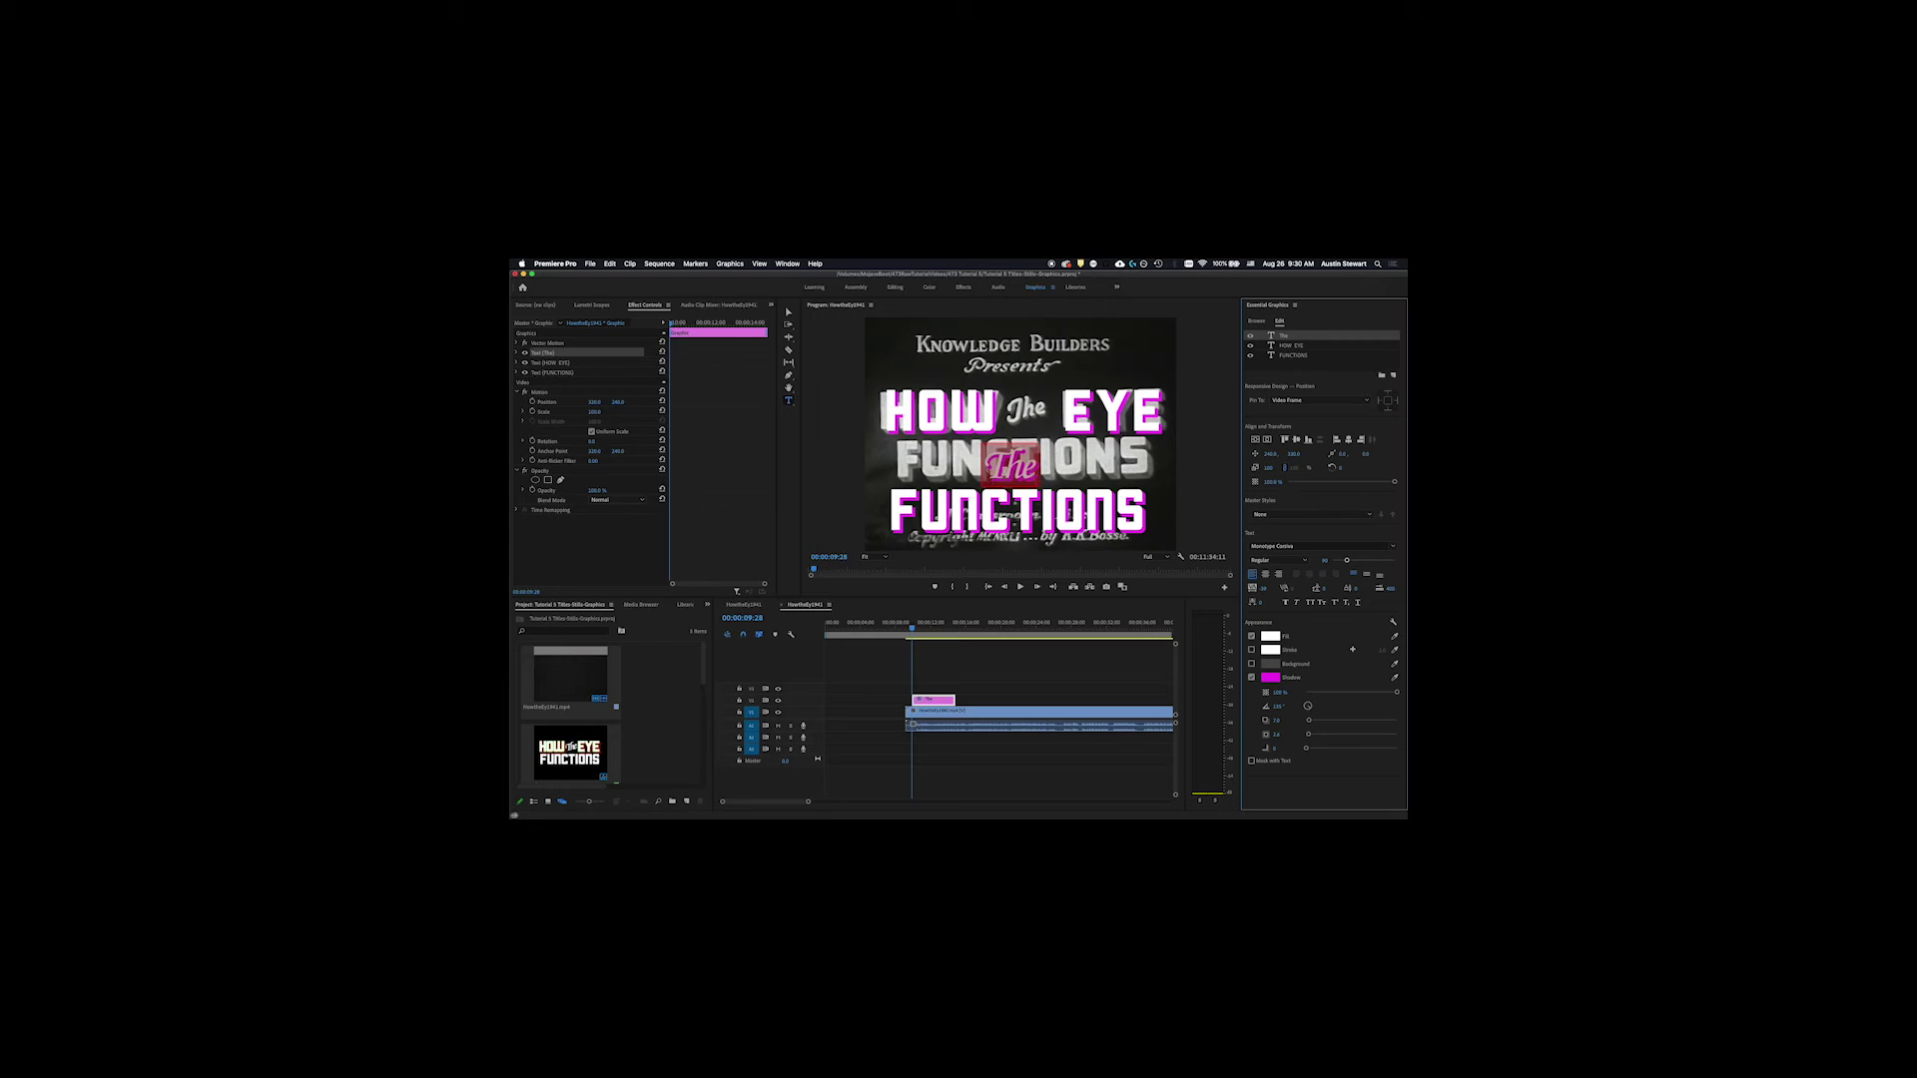
{"action": "left_click", "coordinate": [788, 314]}
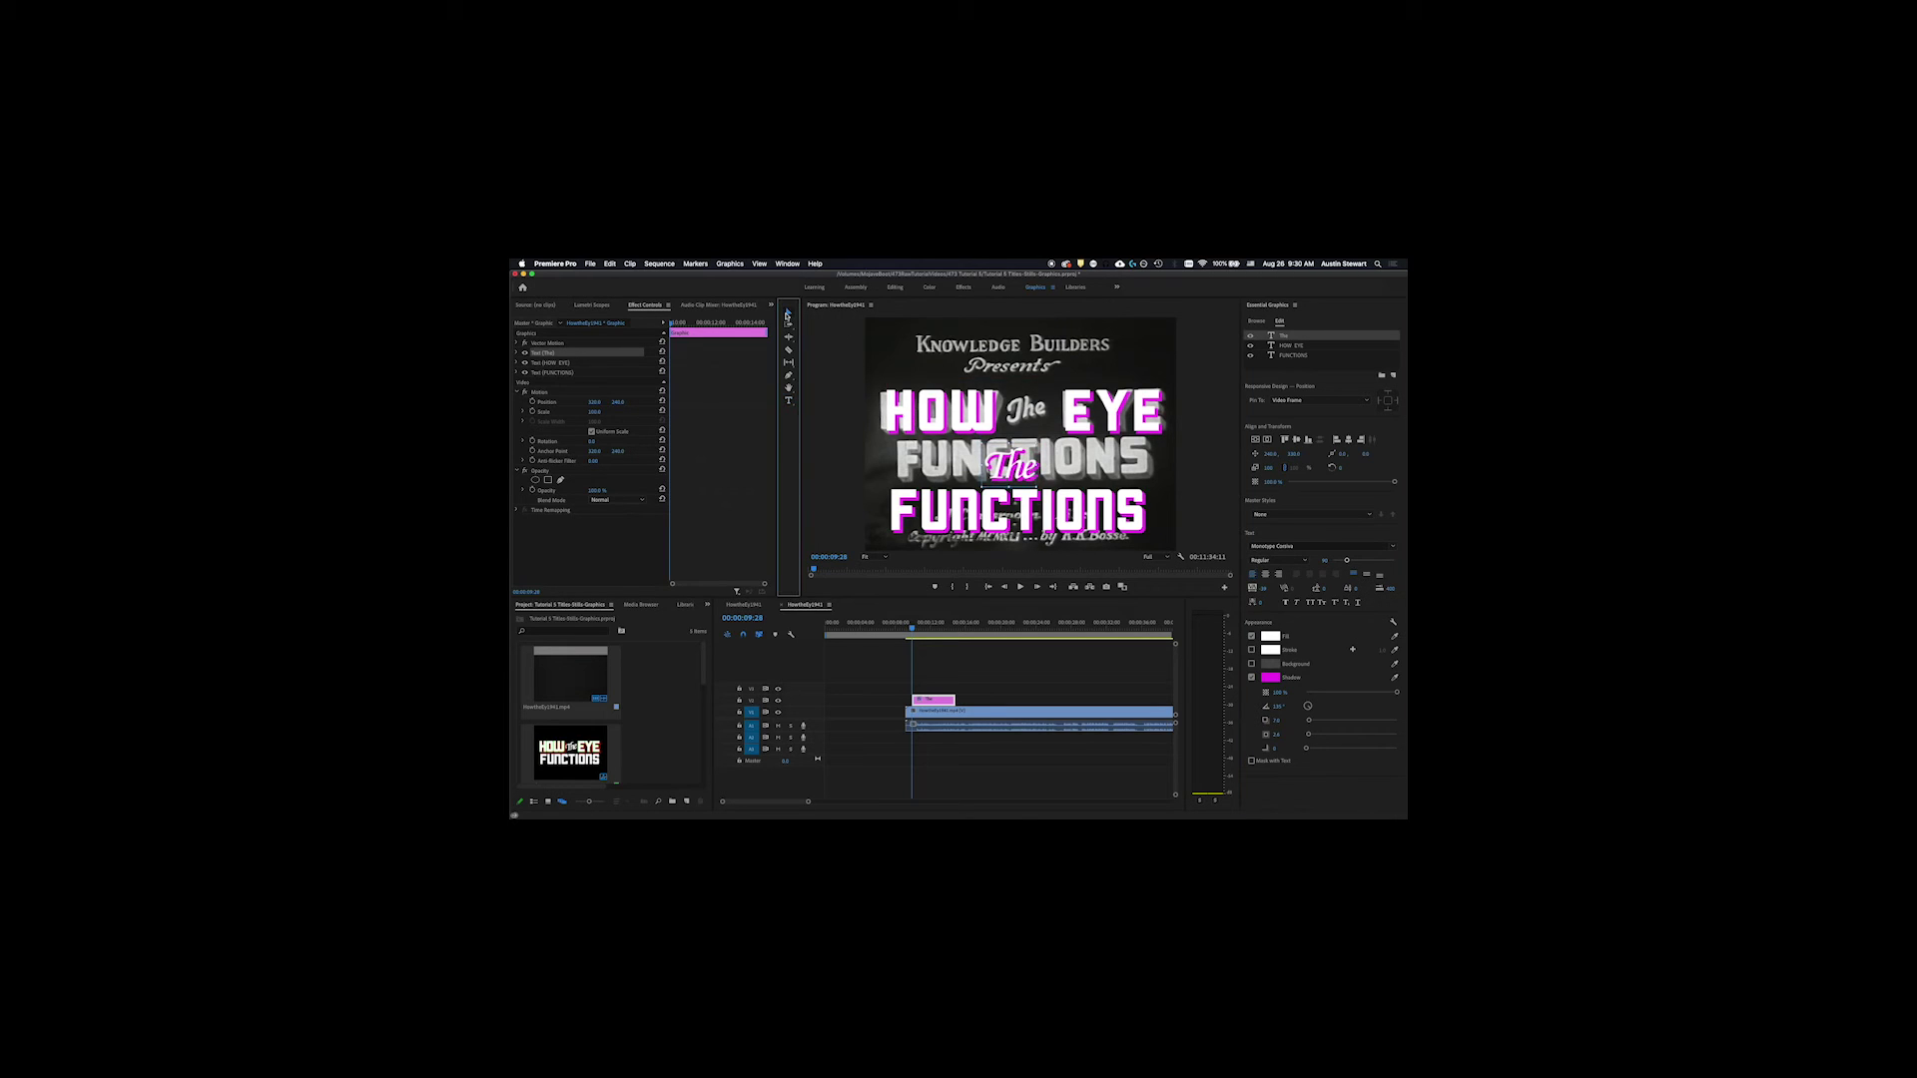
{"action": "left_click_drag", "start_coordinate": [1014, 470], "coordinate": [1030, 412]}
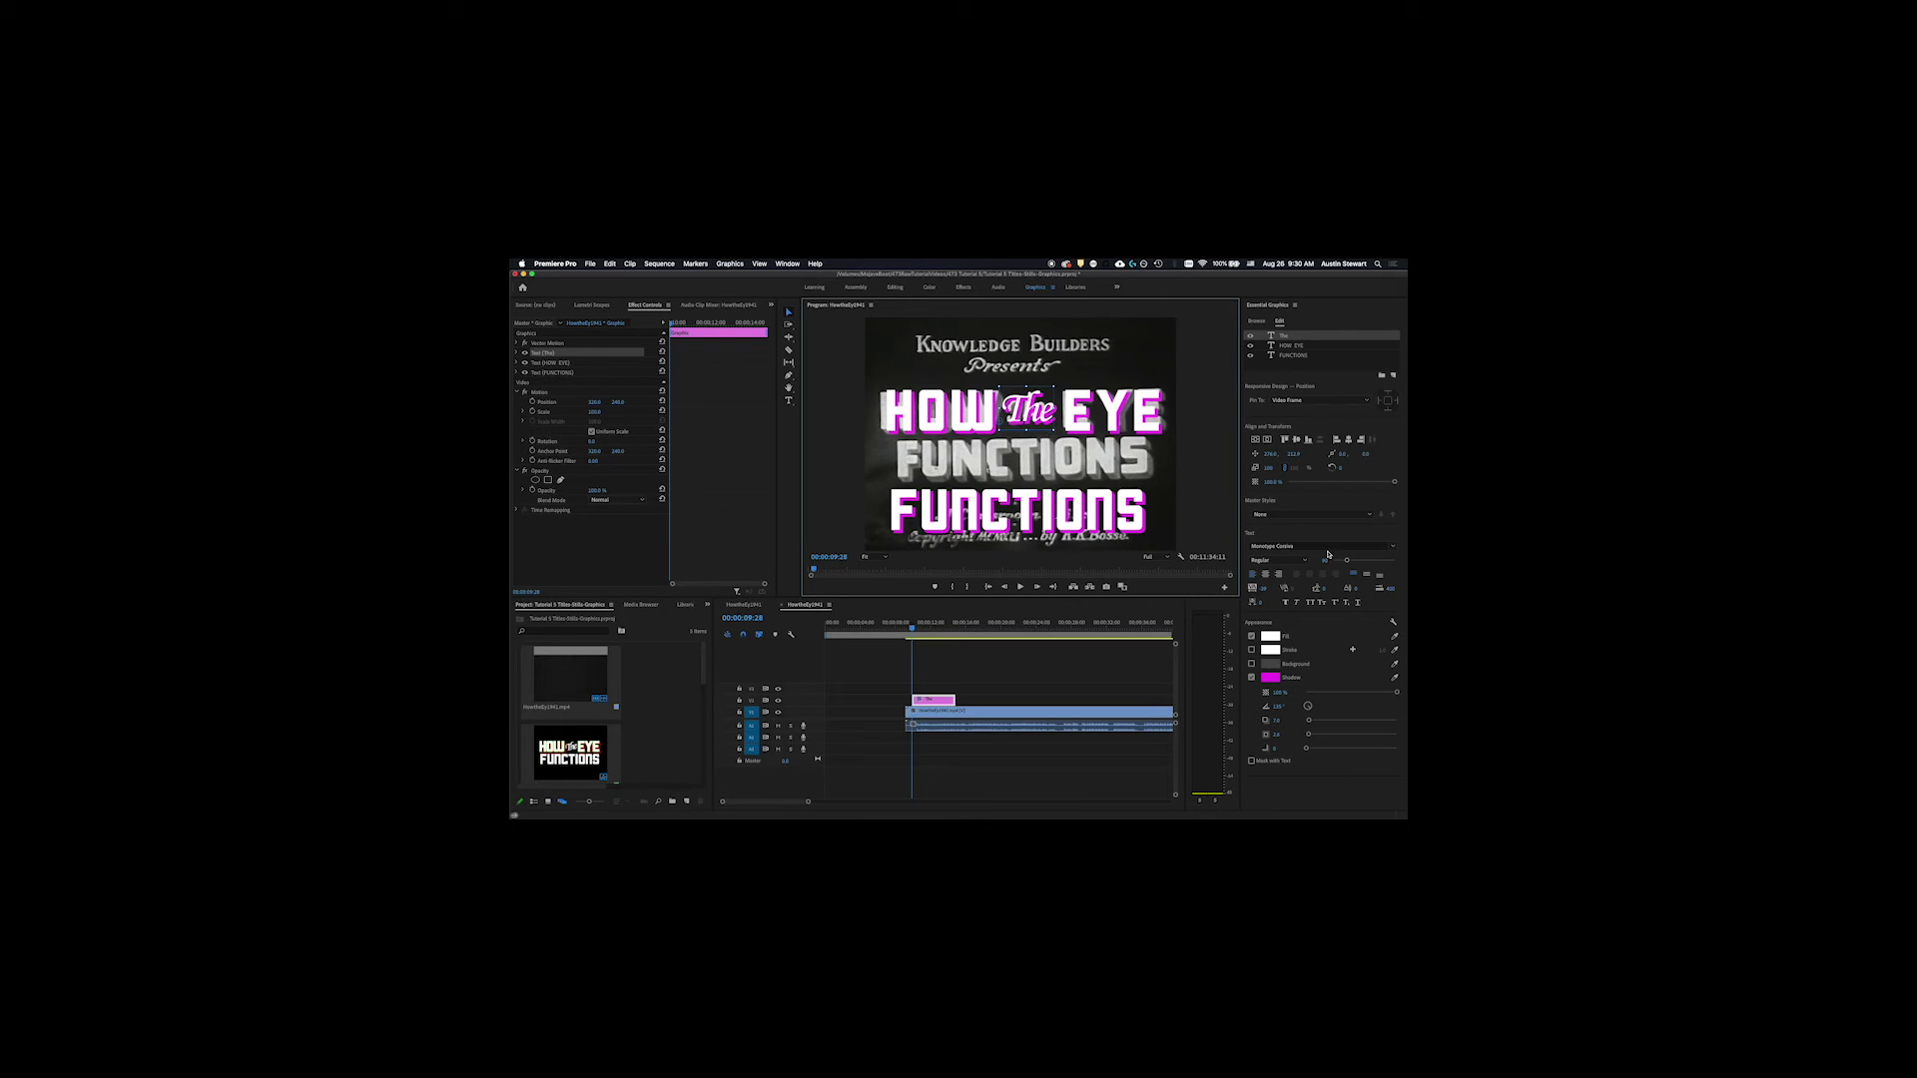
Step: Reduce the "The" text's size to 75 and nudge it to line up with the original "The"
{"action": "left_click", "coordinate": [1322, 560]}
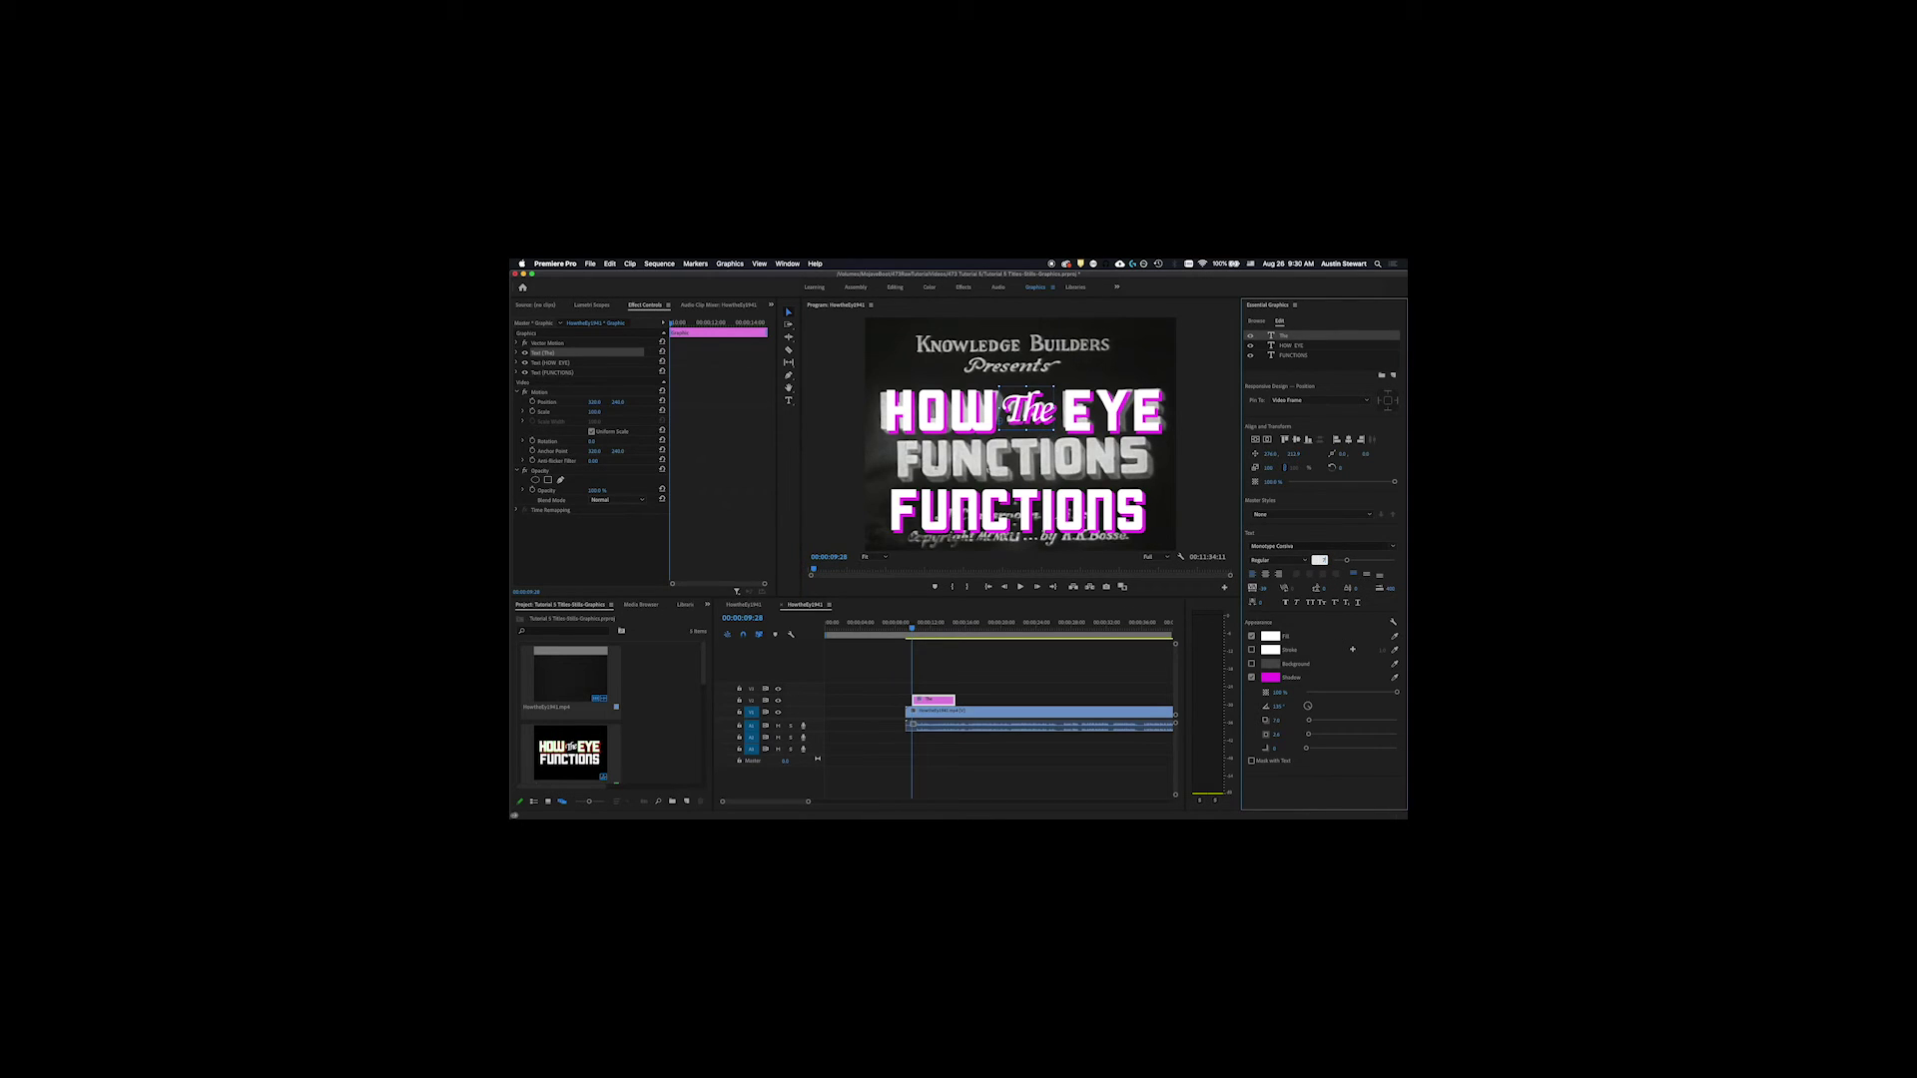
{"action": "type", "text": "75"}
{"action": "key", "text": "Return"}
{"action": "left_click", "coordinate": [1320, 560]}
{"action": "key", "text": "Return"}
{"action": "mouse_move", "coordinate": [1027, 413]}
{"action": "left_mouse_down"}
{"action": "mouse_move", "coordinate": [1037, 427]}
{"action": "mouse_move", "coordinate": [1026, 409]}
{"action": "left_mouse_up"}
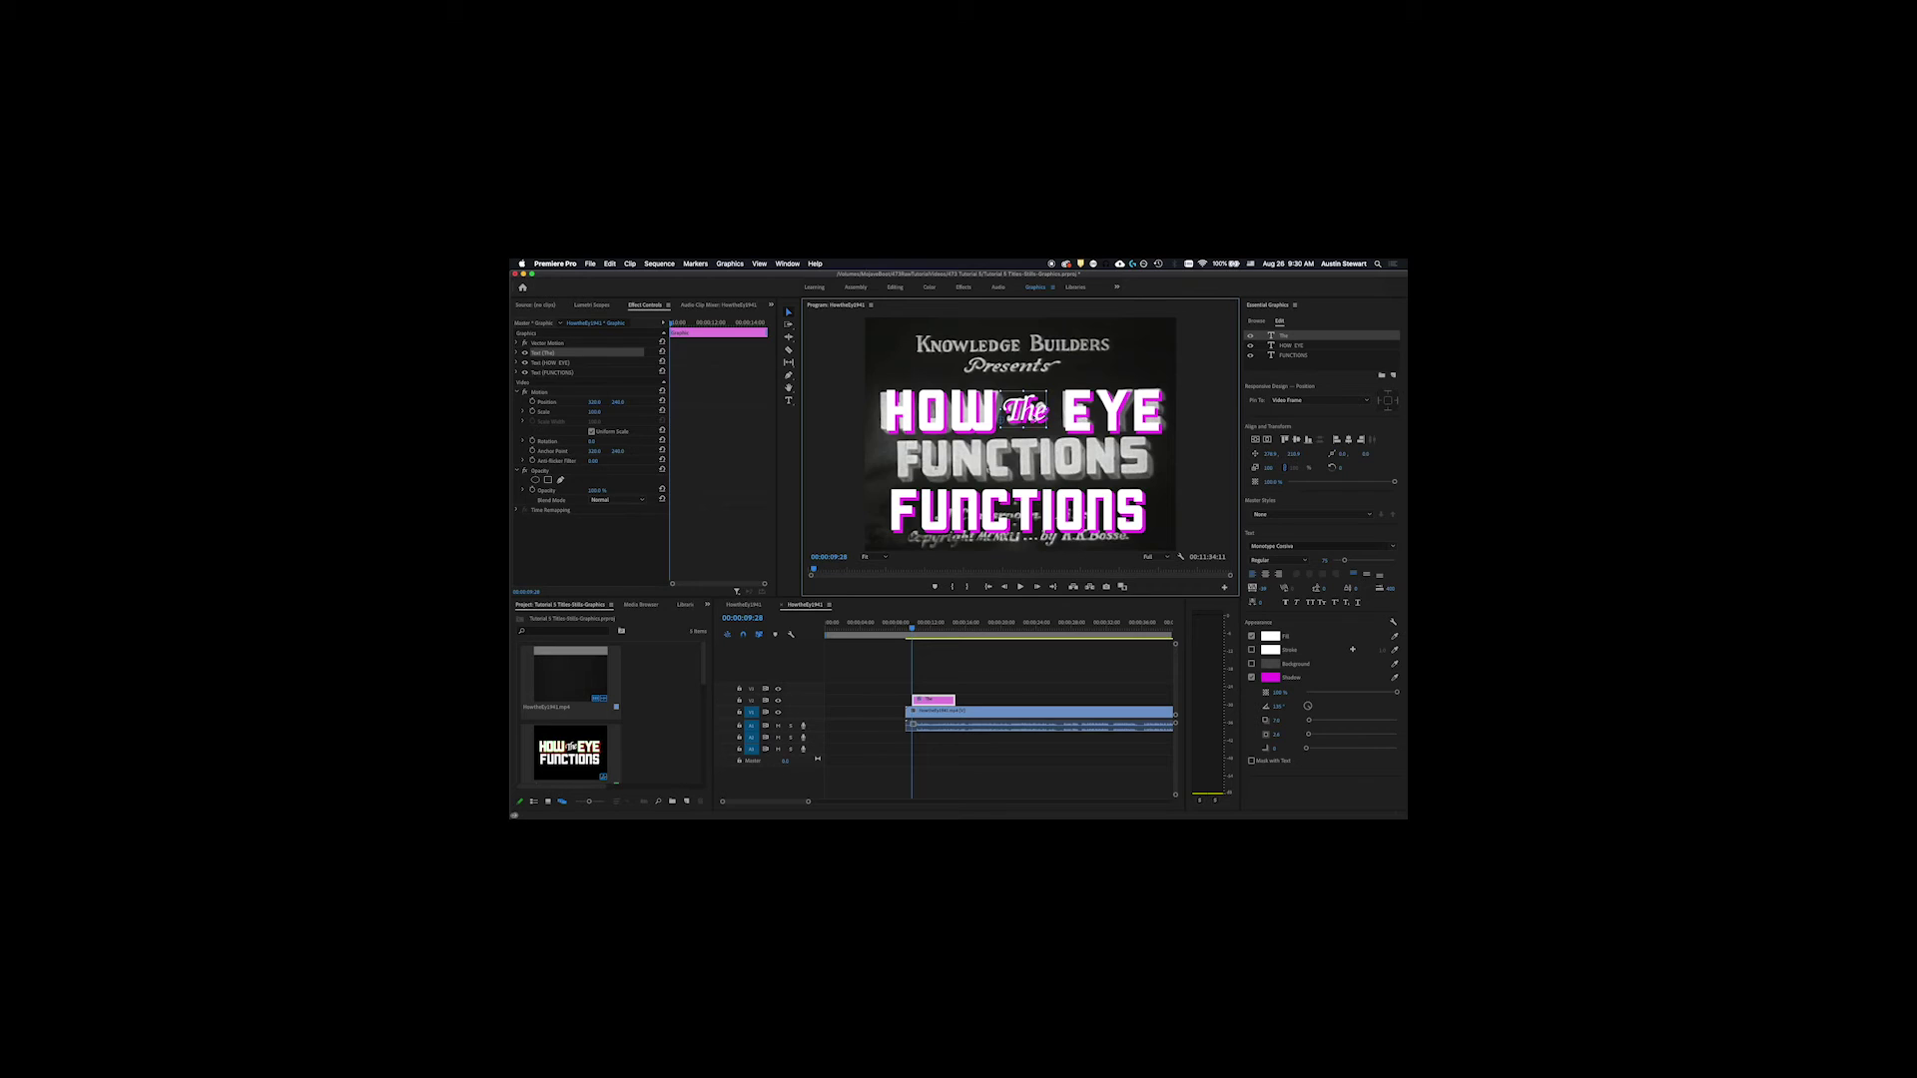
Step: Rotate the "The" text slightly counterclockwise so that its baseline rises like the film's lettering
{"action": "left_click", "coordinate": [1339, 470]}
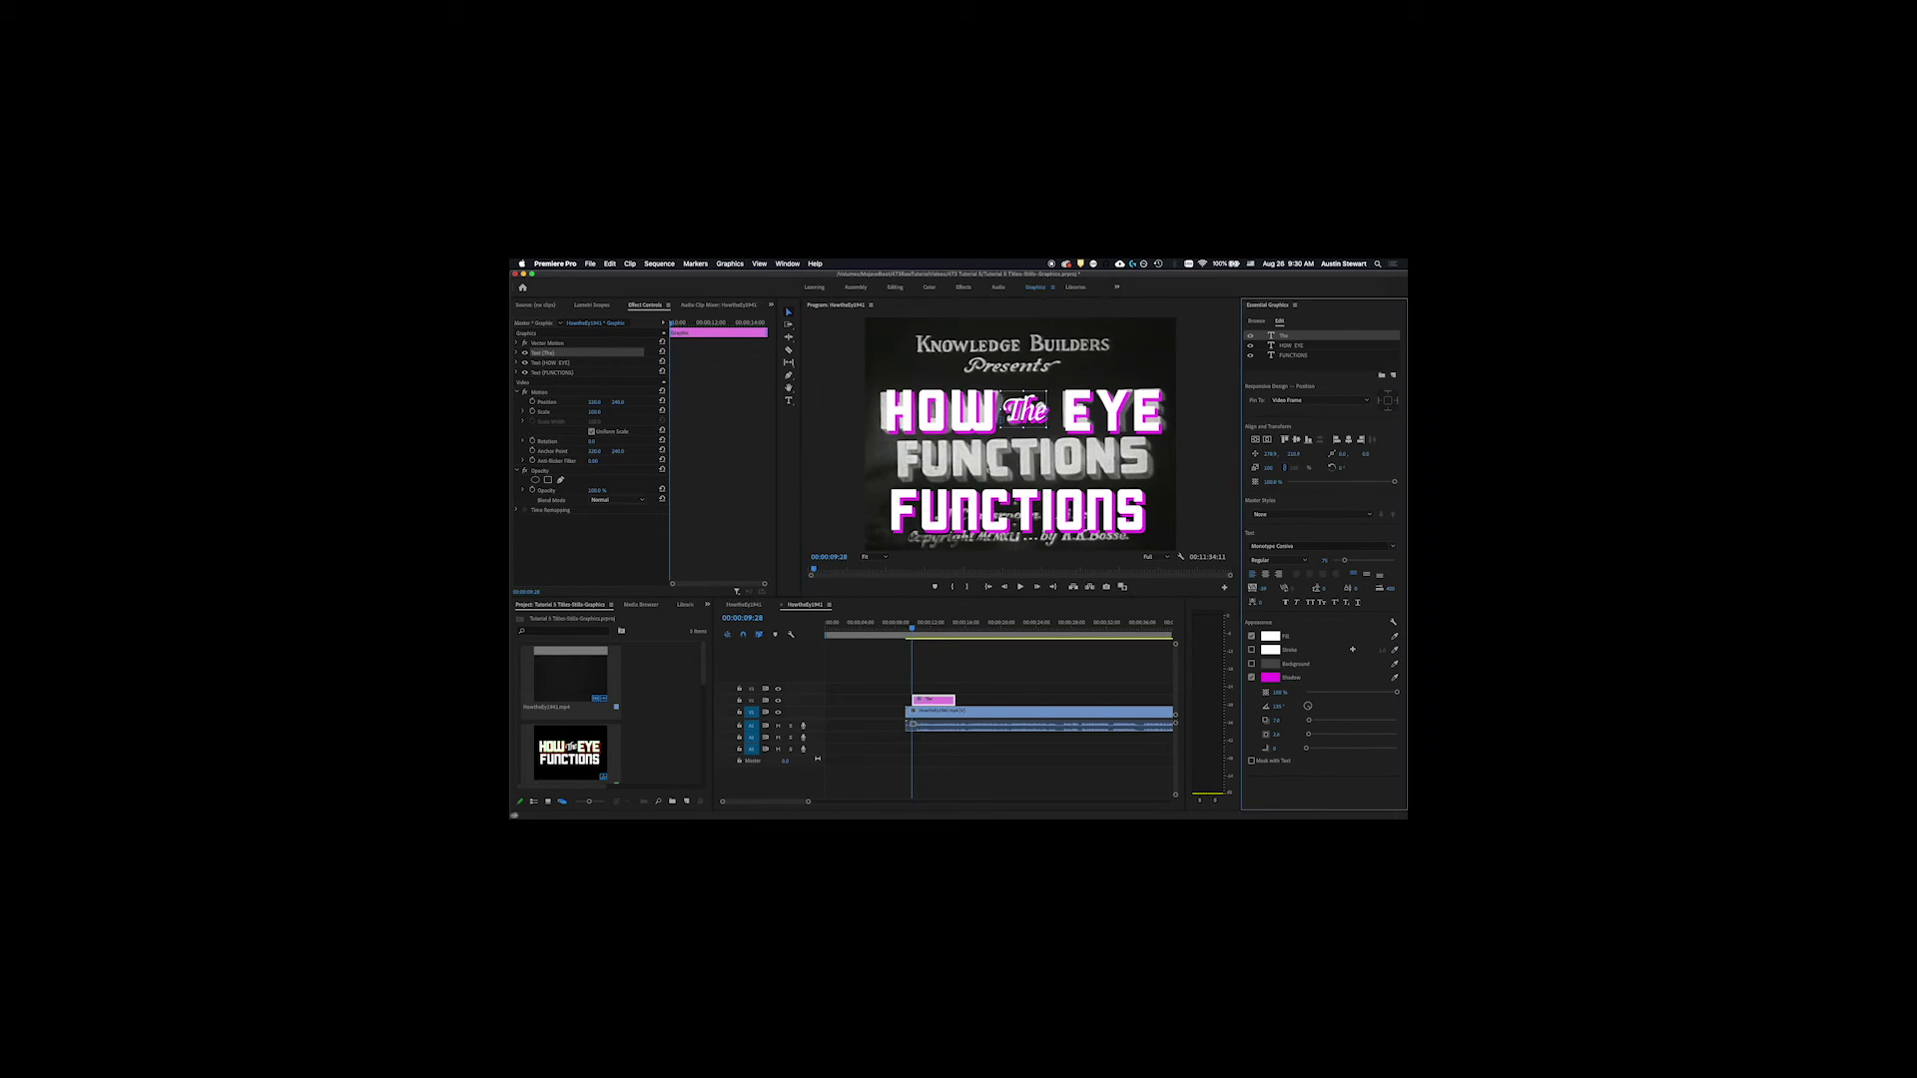
{"action": "left_click_drag", "start_coordinate": [1338, 469], "coordinate": [1326, 469]}
{"action": "left_click_drag", "start_coordinate": [1342, 469], "coordinate": [1342, 469]}
{"action": "left_click_drag", "start_coordinate": [1044, 379], "coordinate": [982, 396]}
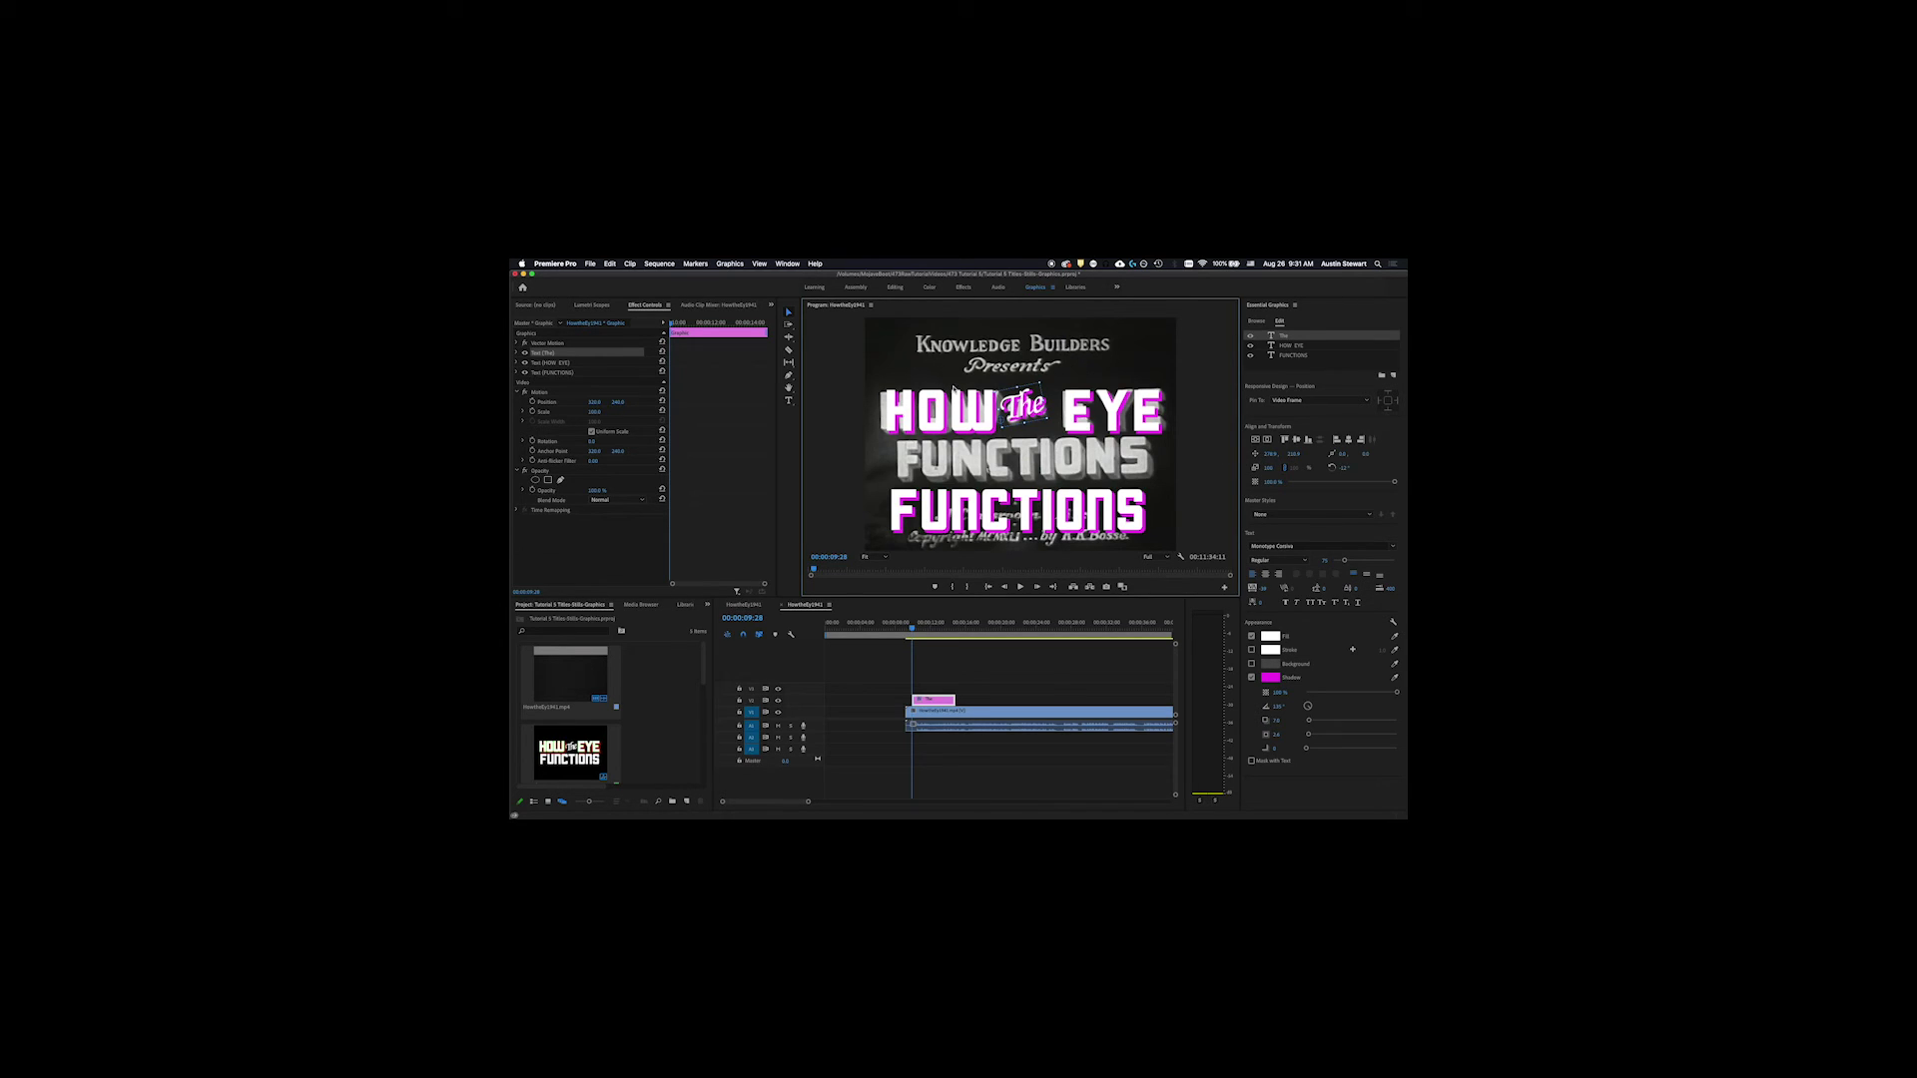
Step: Move the FUNCTIONS text up over the film's original FUNCTIONS lettering and save the project
{"action": "left_click", "coordinate": [967, 509]}
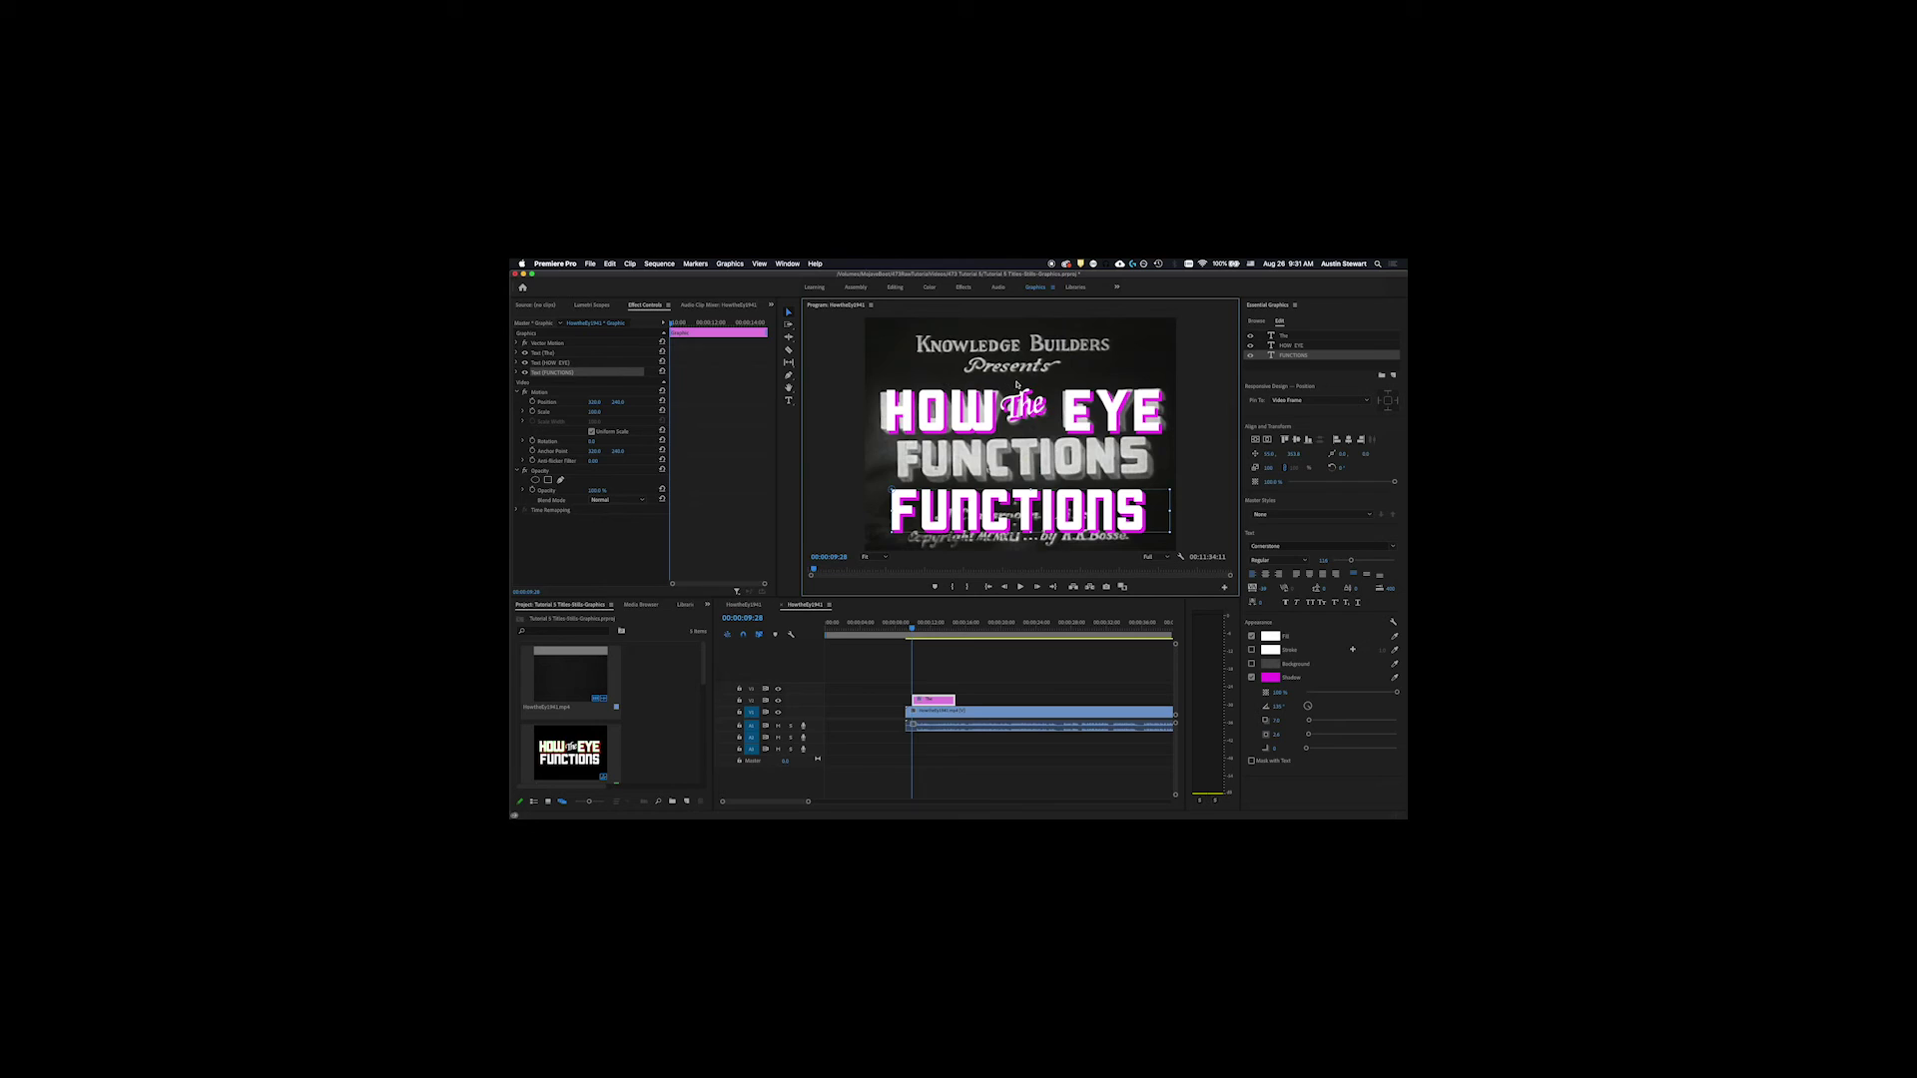
{"action": "left_click_drag", "start_coordinate": [984, 514], "coordinate": [990, 457]}
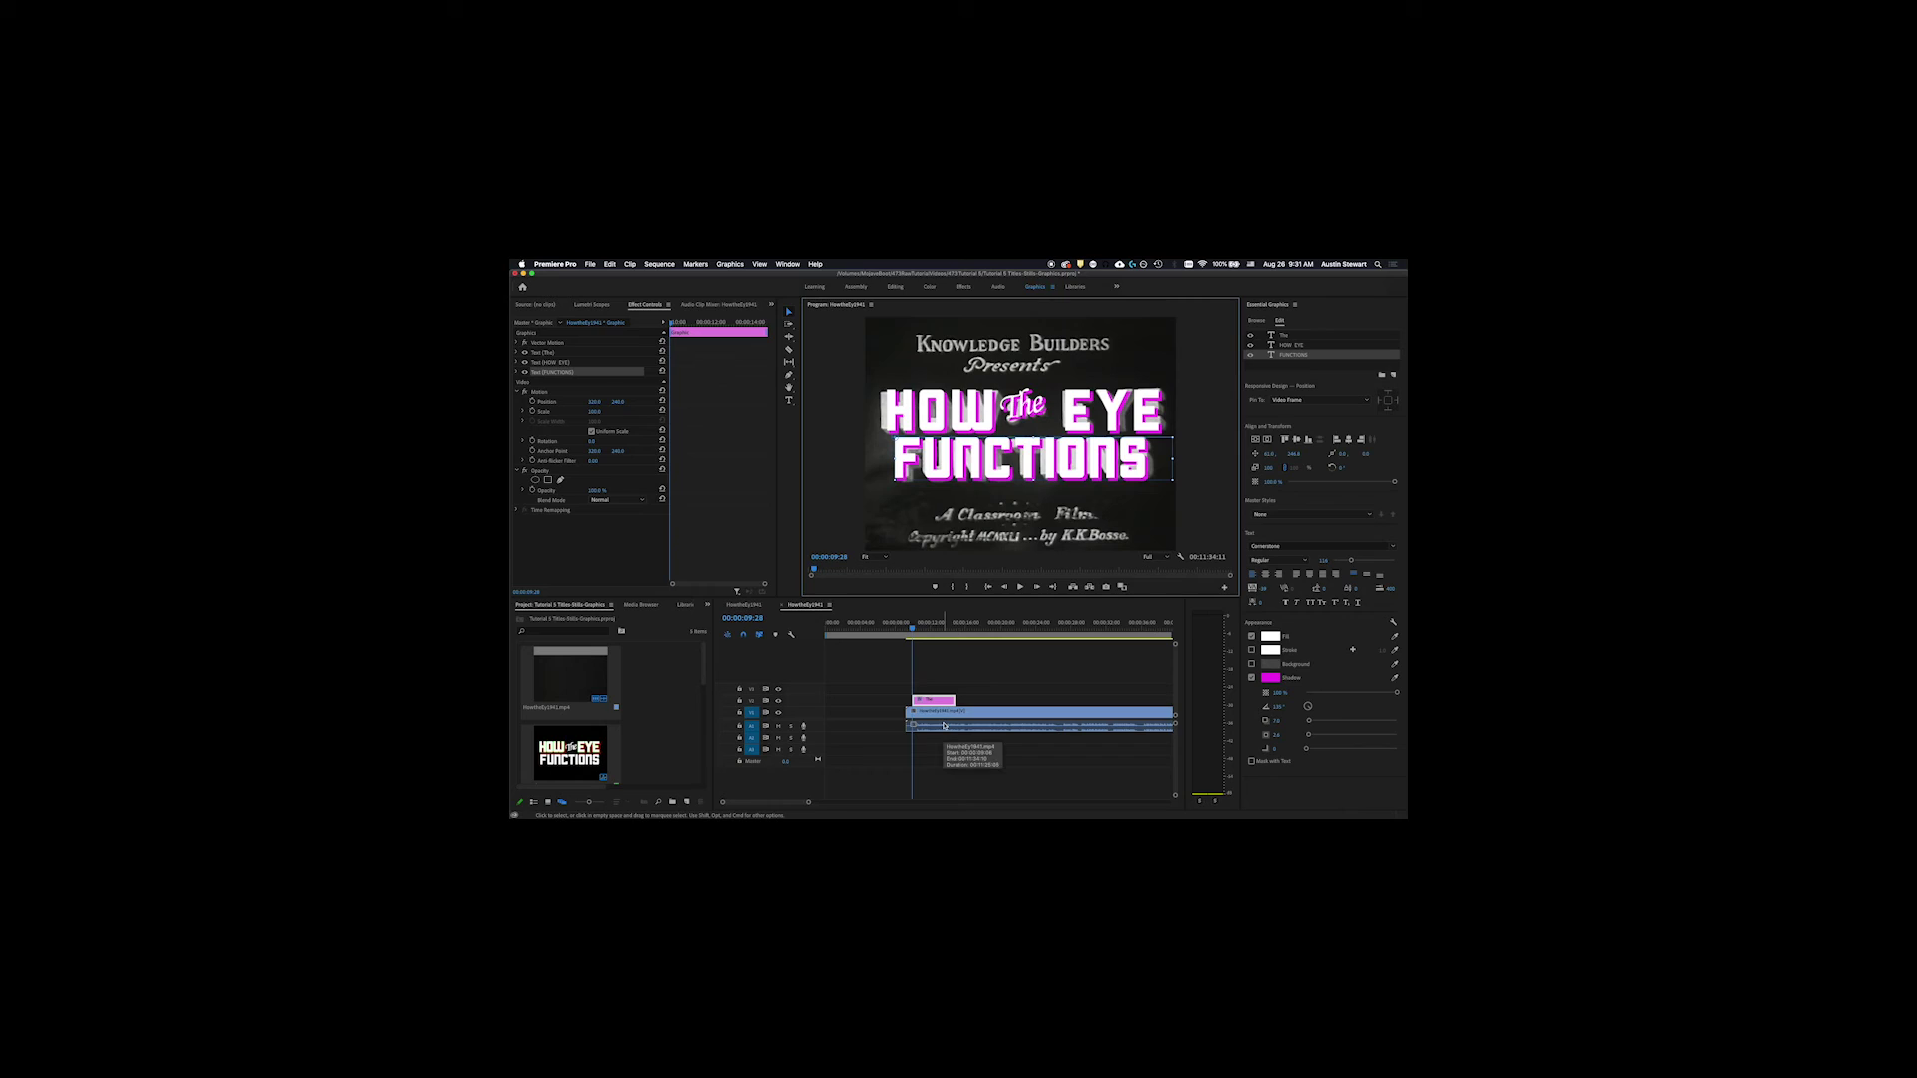
{"action": "key", "text": "super+s"}
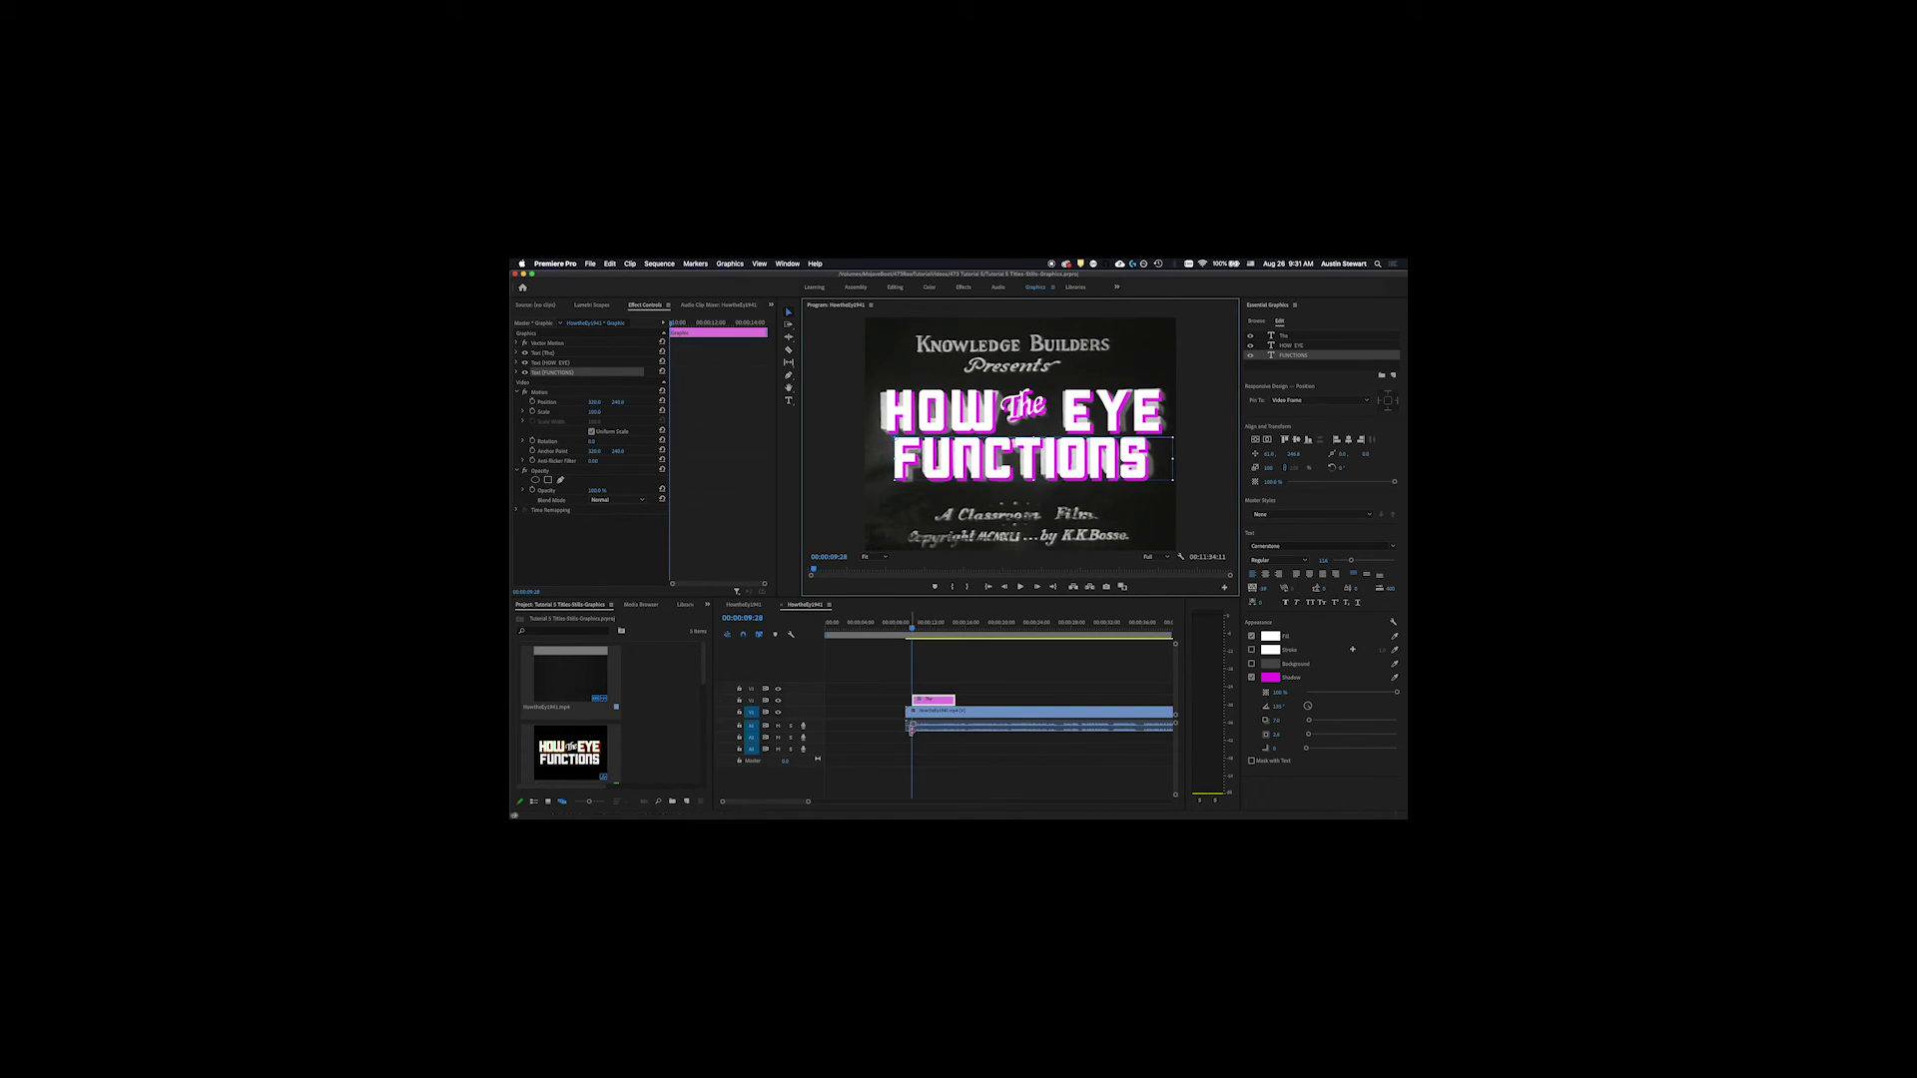
Step: Shift the title graphic clip earlier in the sequence so that it ends at 00:00:11:13, starting ahead of the film clip
{"action": "left_click", "coordinate": [924, 630]}
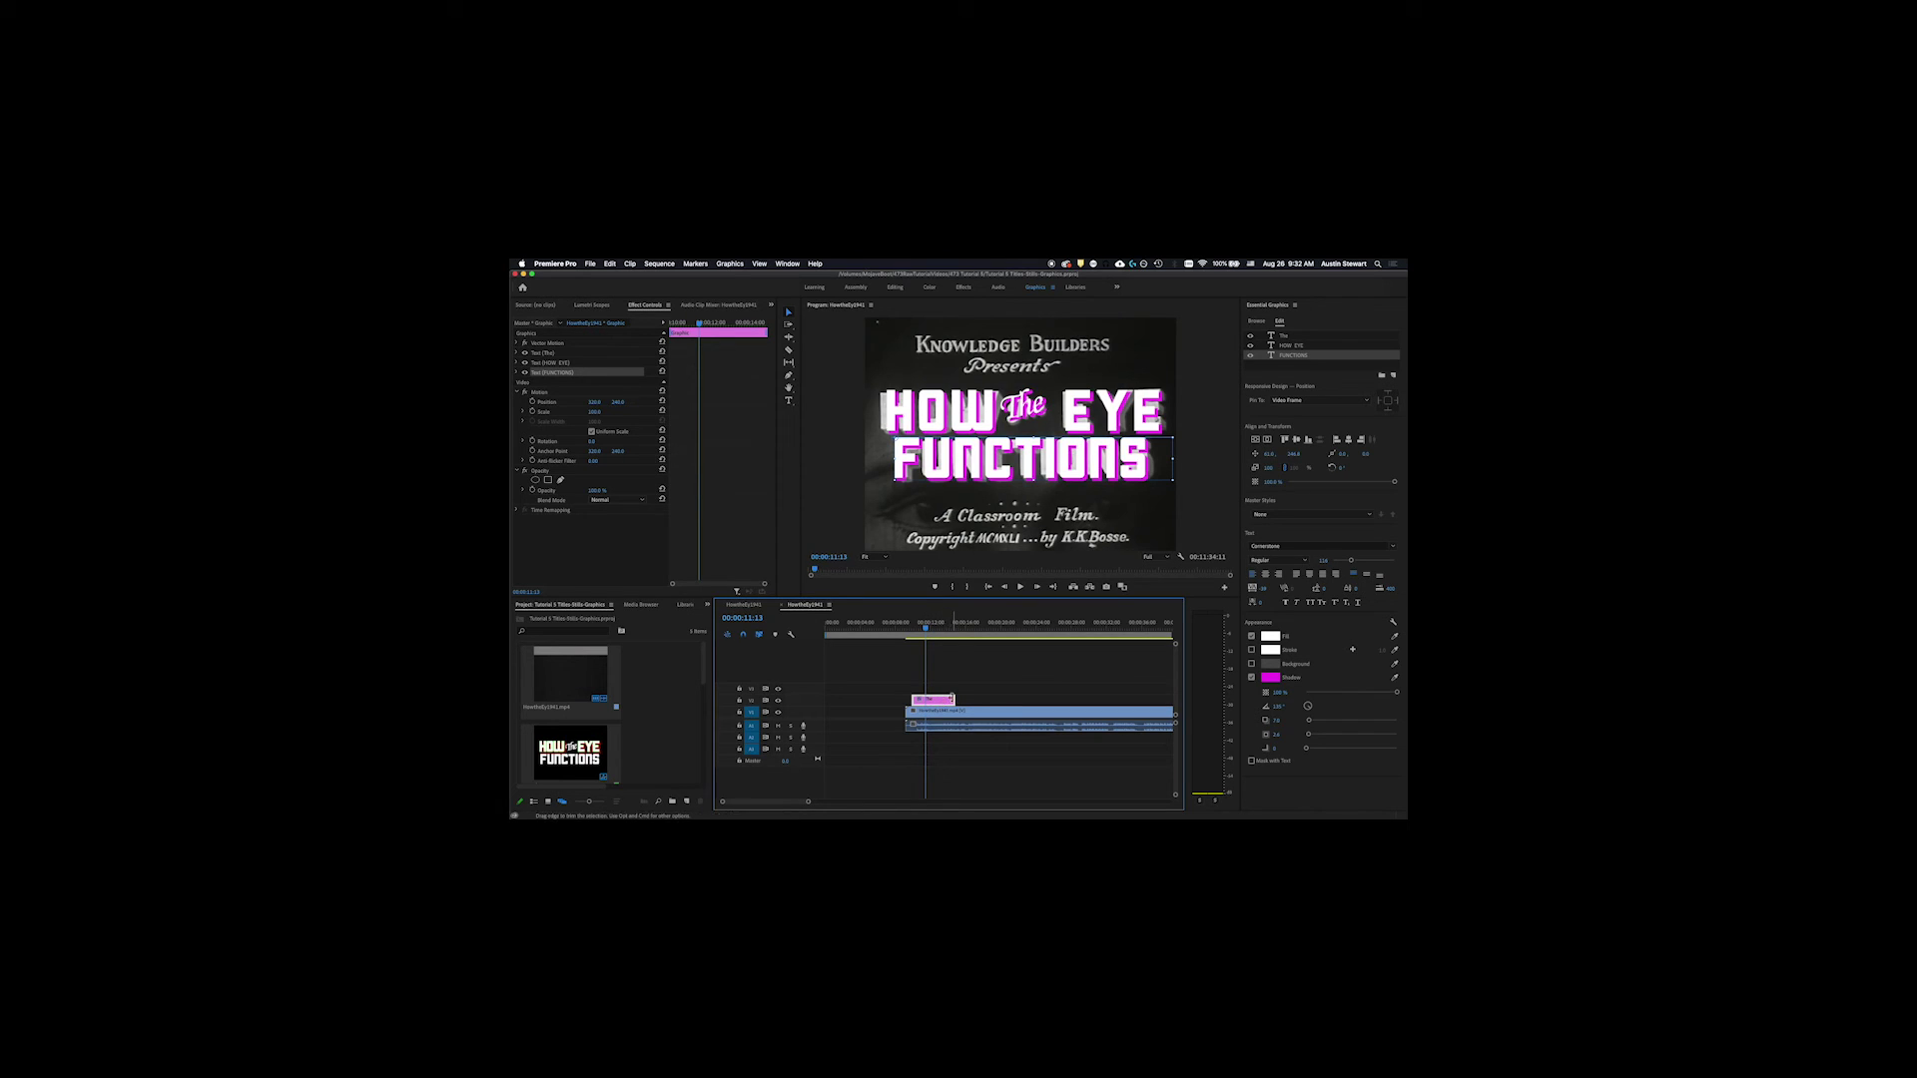
{"action": "left_click", "coordinate": [967, 697]}
{"action": "mouse_move", "coordinate": [968, 697]}
{"action": "left_mouse_down"}
{"action": "mouse_move", "coordinate": [996, 700]}
{"action": "mouse_move", "coordinate": [953, 699]}
{"action": "left_mouse_up"}
{"action": "left_click_drag", "start_coordinate": [932, 699], "coordinate": [900, 699]}
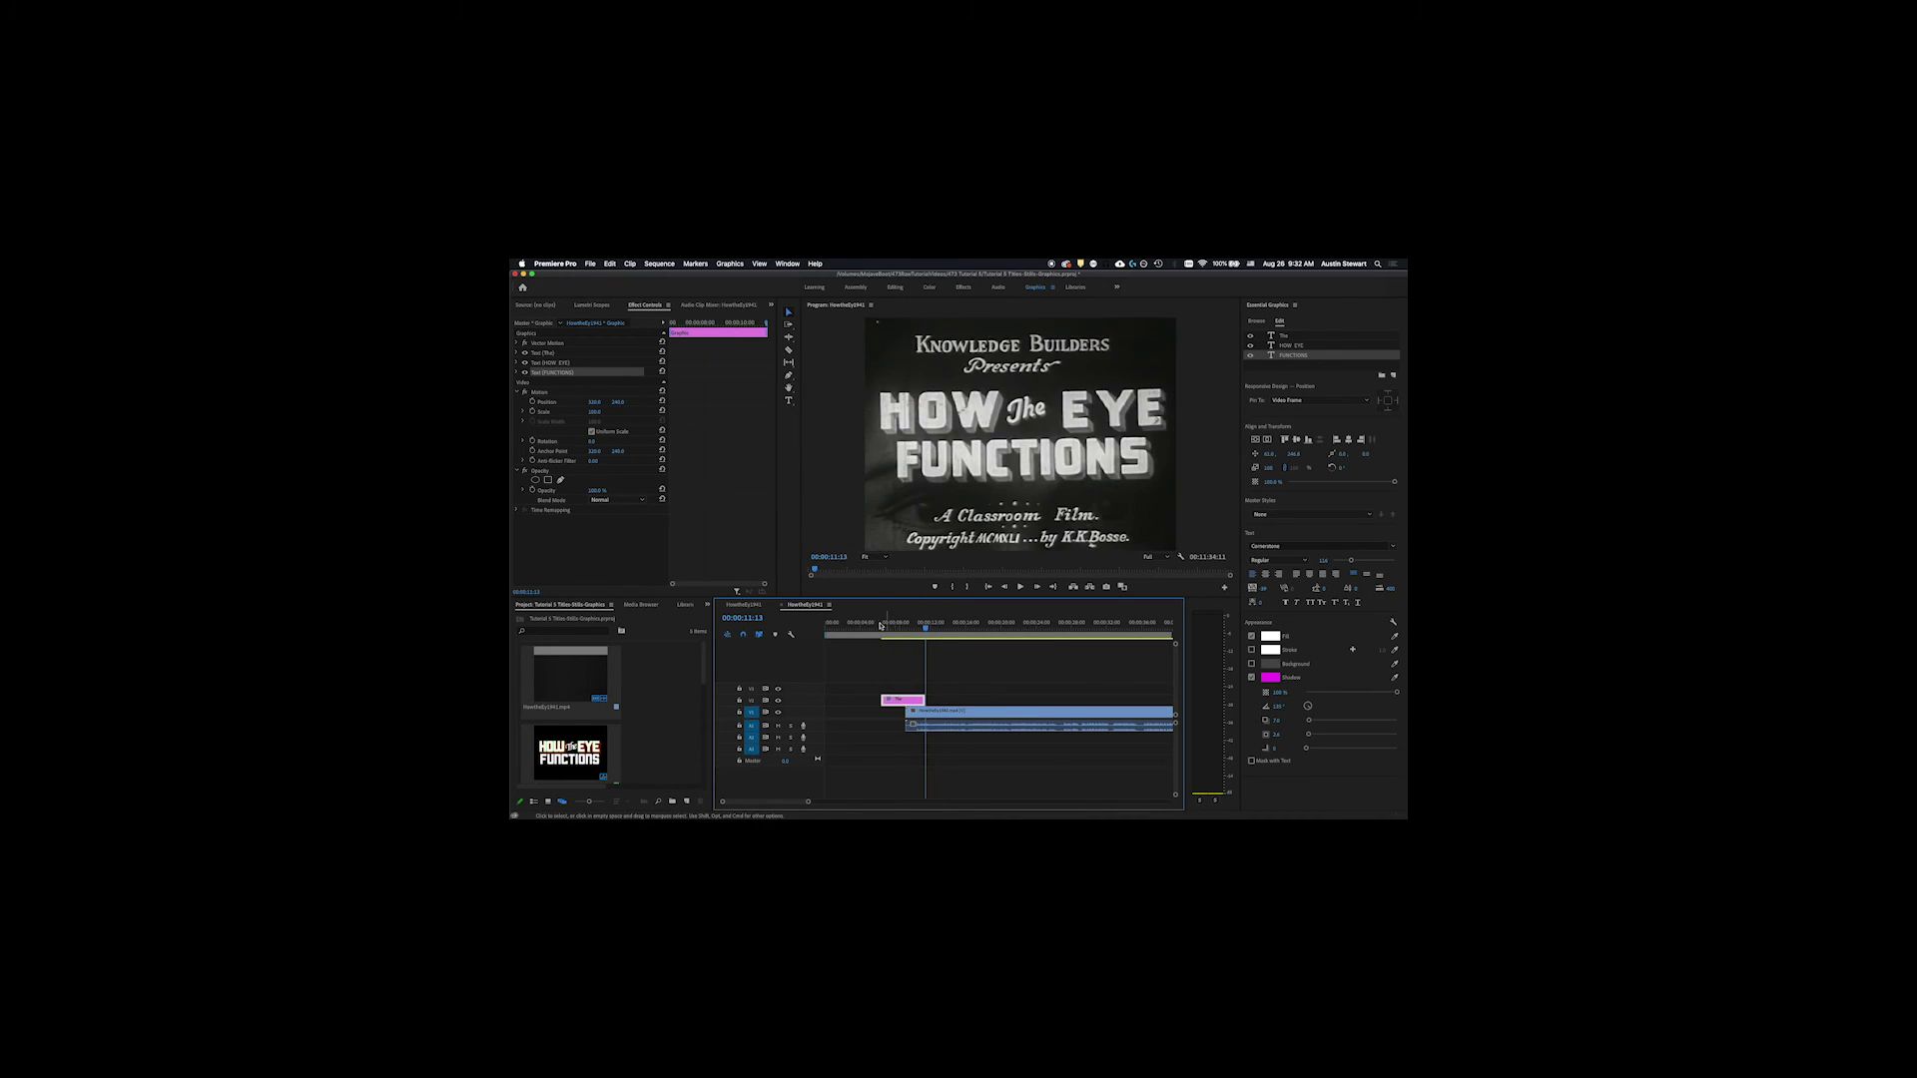
Step: Mute the first audio track and park the playhead near the start of the title clip, where the background is empty
{"action": "left_click", "coordinate": [887, 624]}
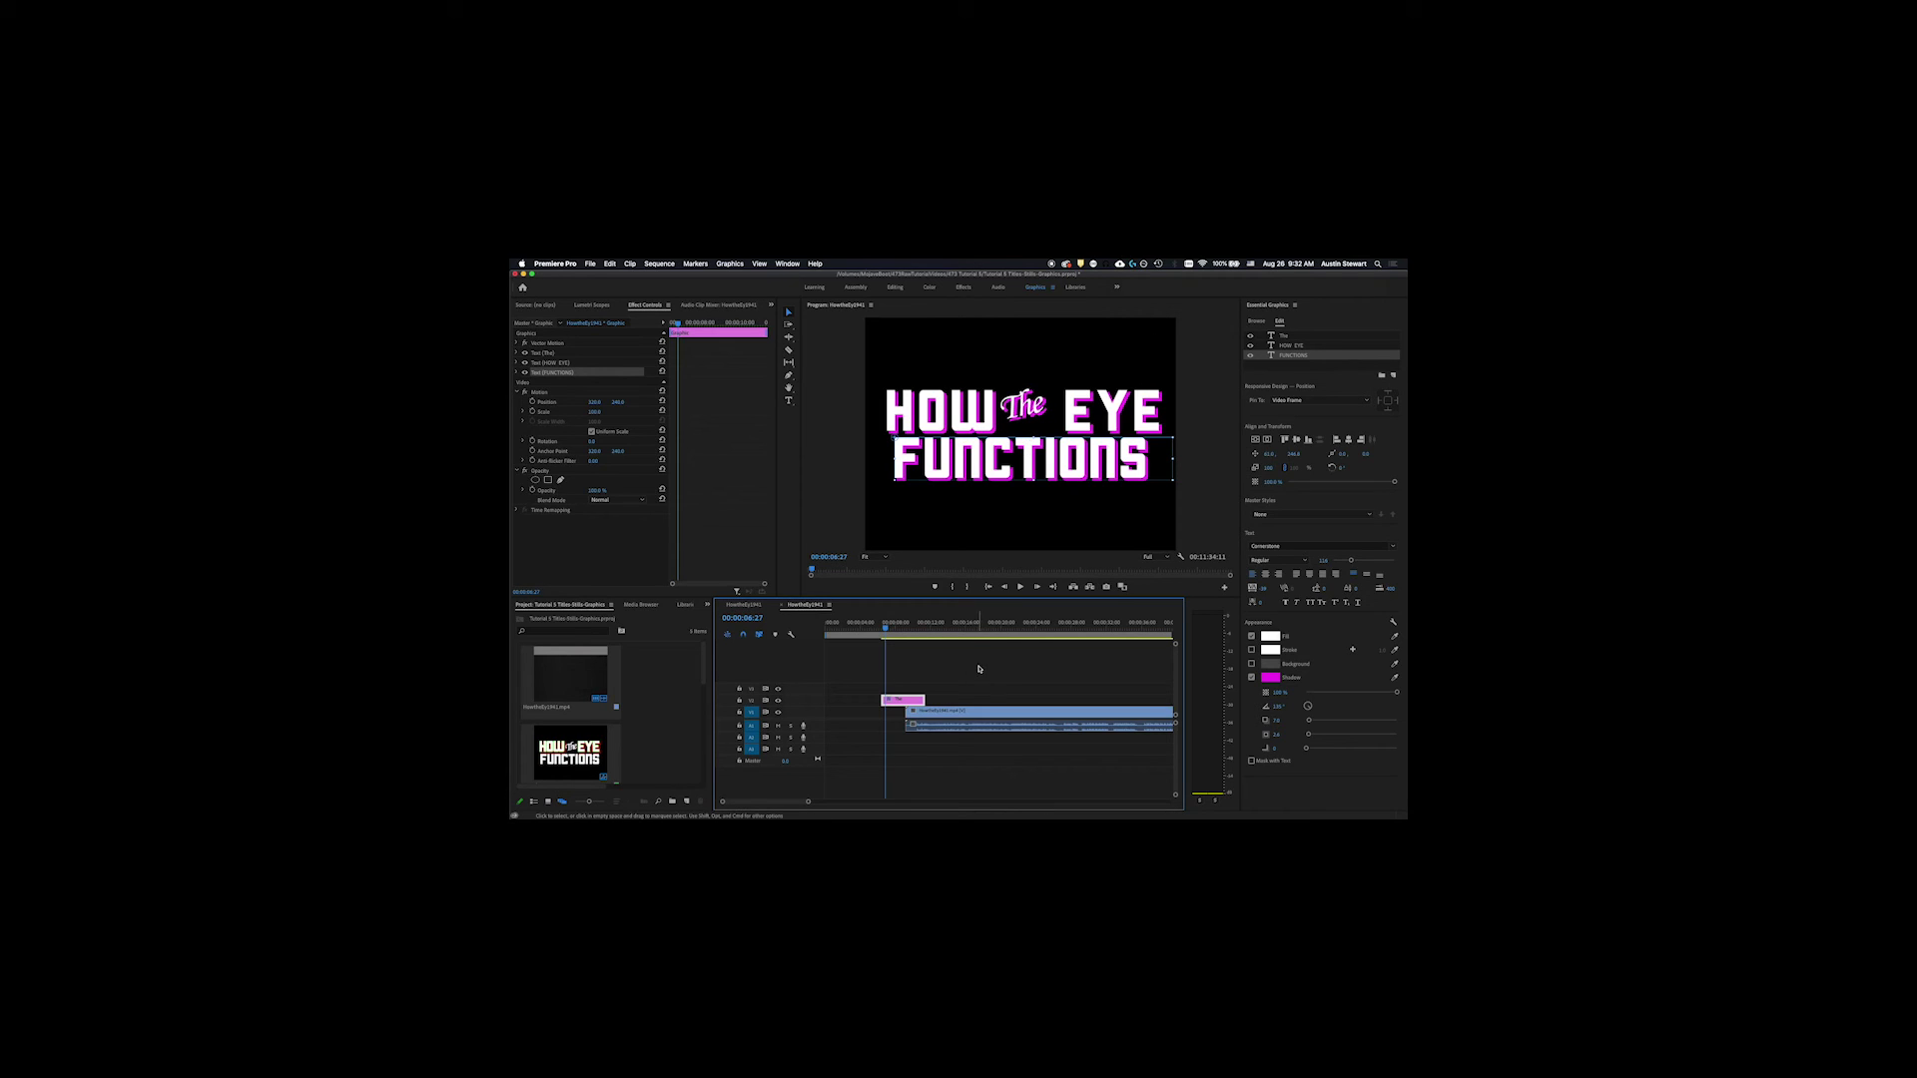
{"action": "mouse_move", "coordinate": [890, 627]}
{"action": "left_mouse_down"}
{"action": "mouse_move", "coordinate": [907, 627]}
{"action": "mouse_move", "coordinate": [888, 627]}
{"action": "left_mouse_up"}
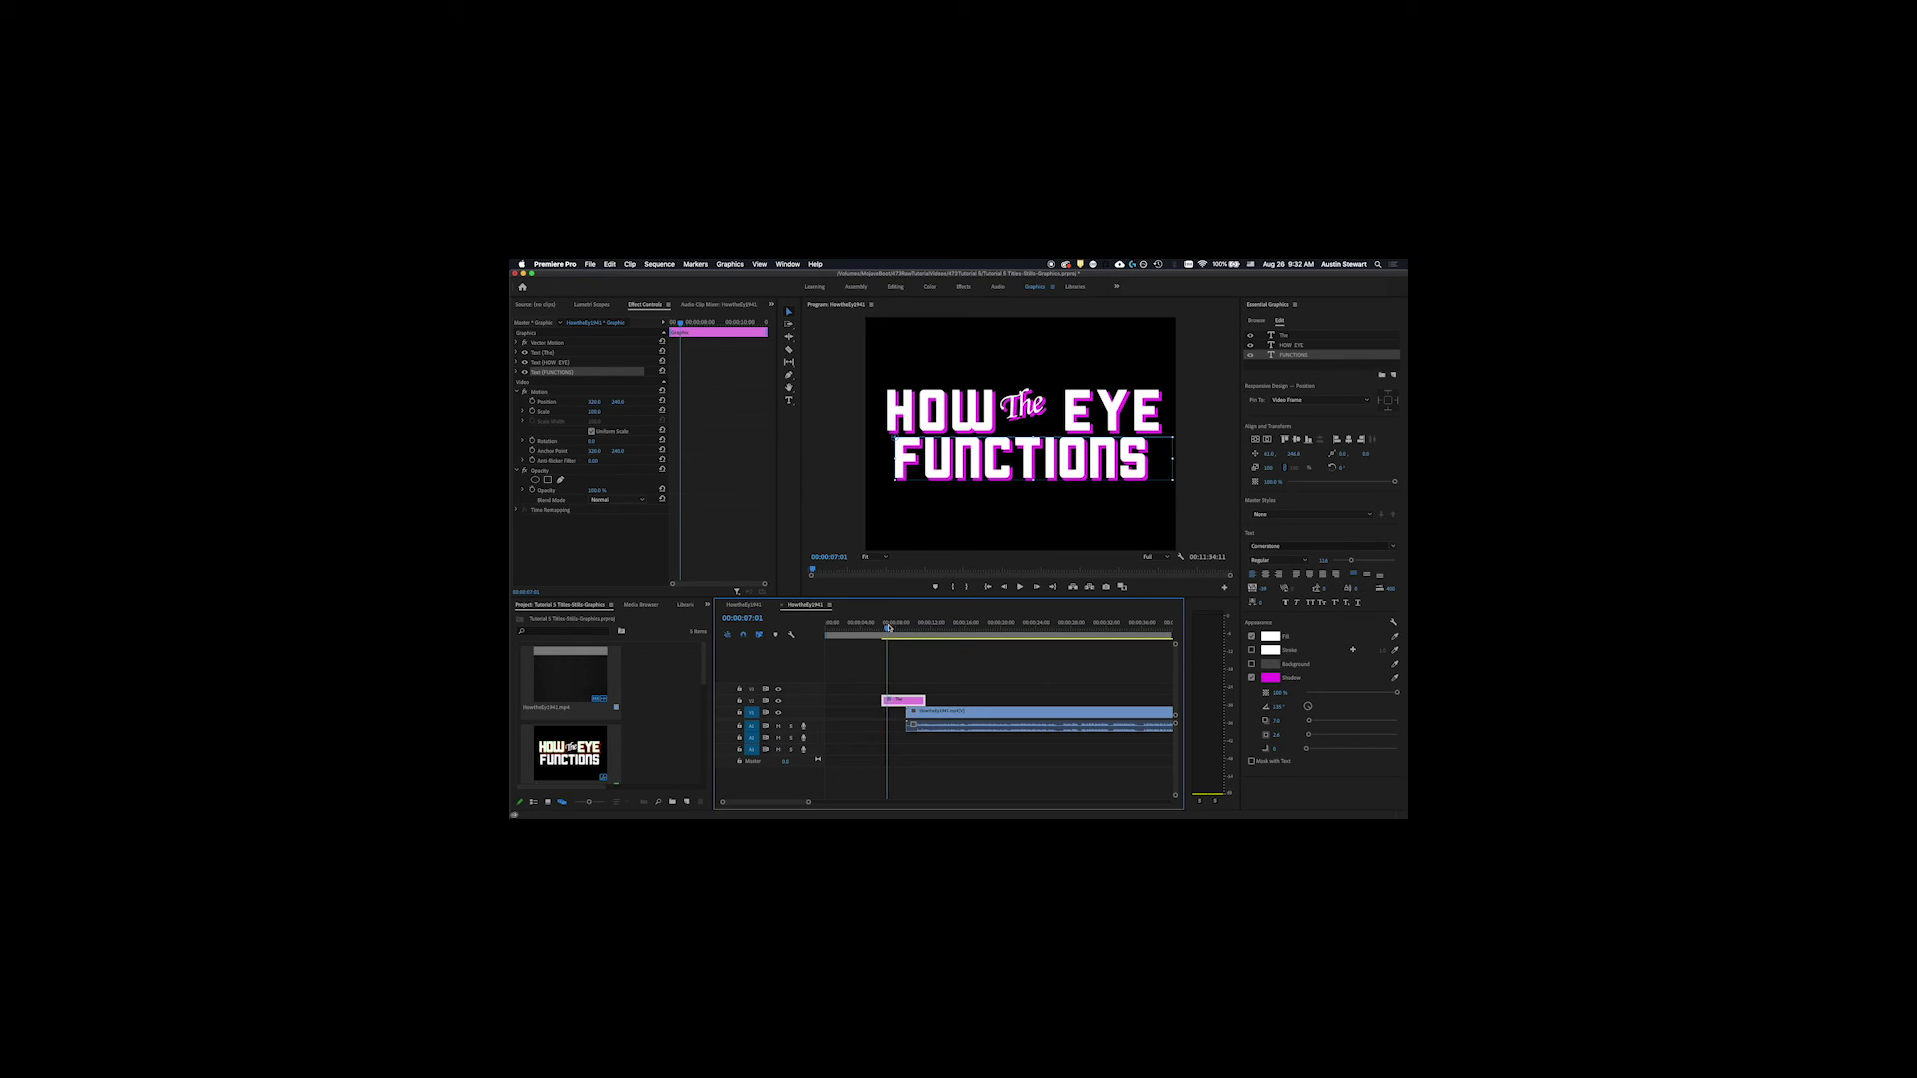
{"action": "mouse_move", "coordinate": [890, 637]}
{"action": "left_mouse_down"}
{"action": "mouse_move", "coordinate": [919, 626]}
{"action": "mouse_move", "coordinate": [887, 626]}
{"action": "left_mouse_up"}
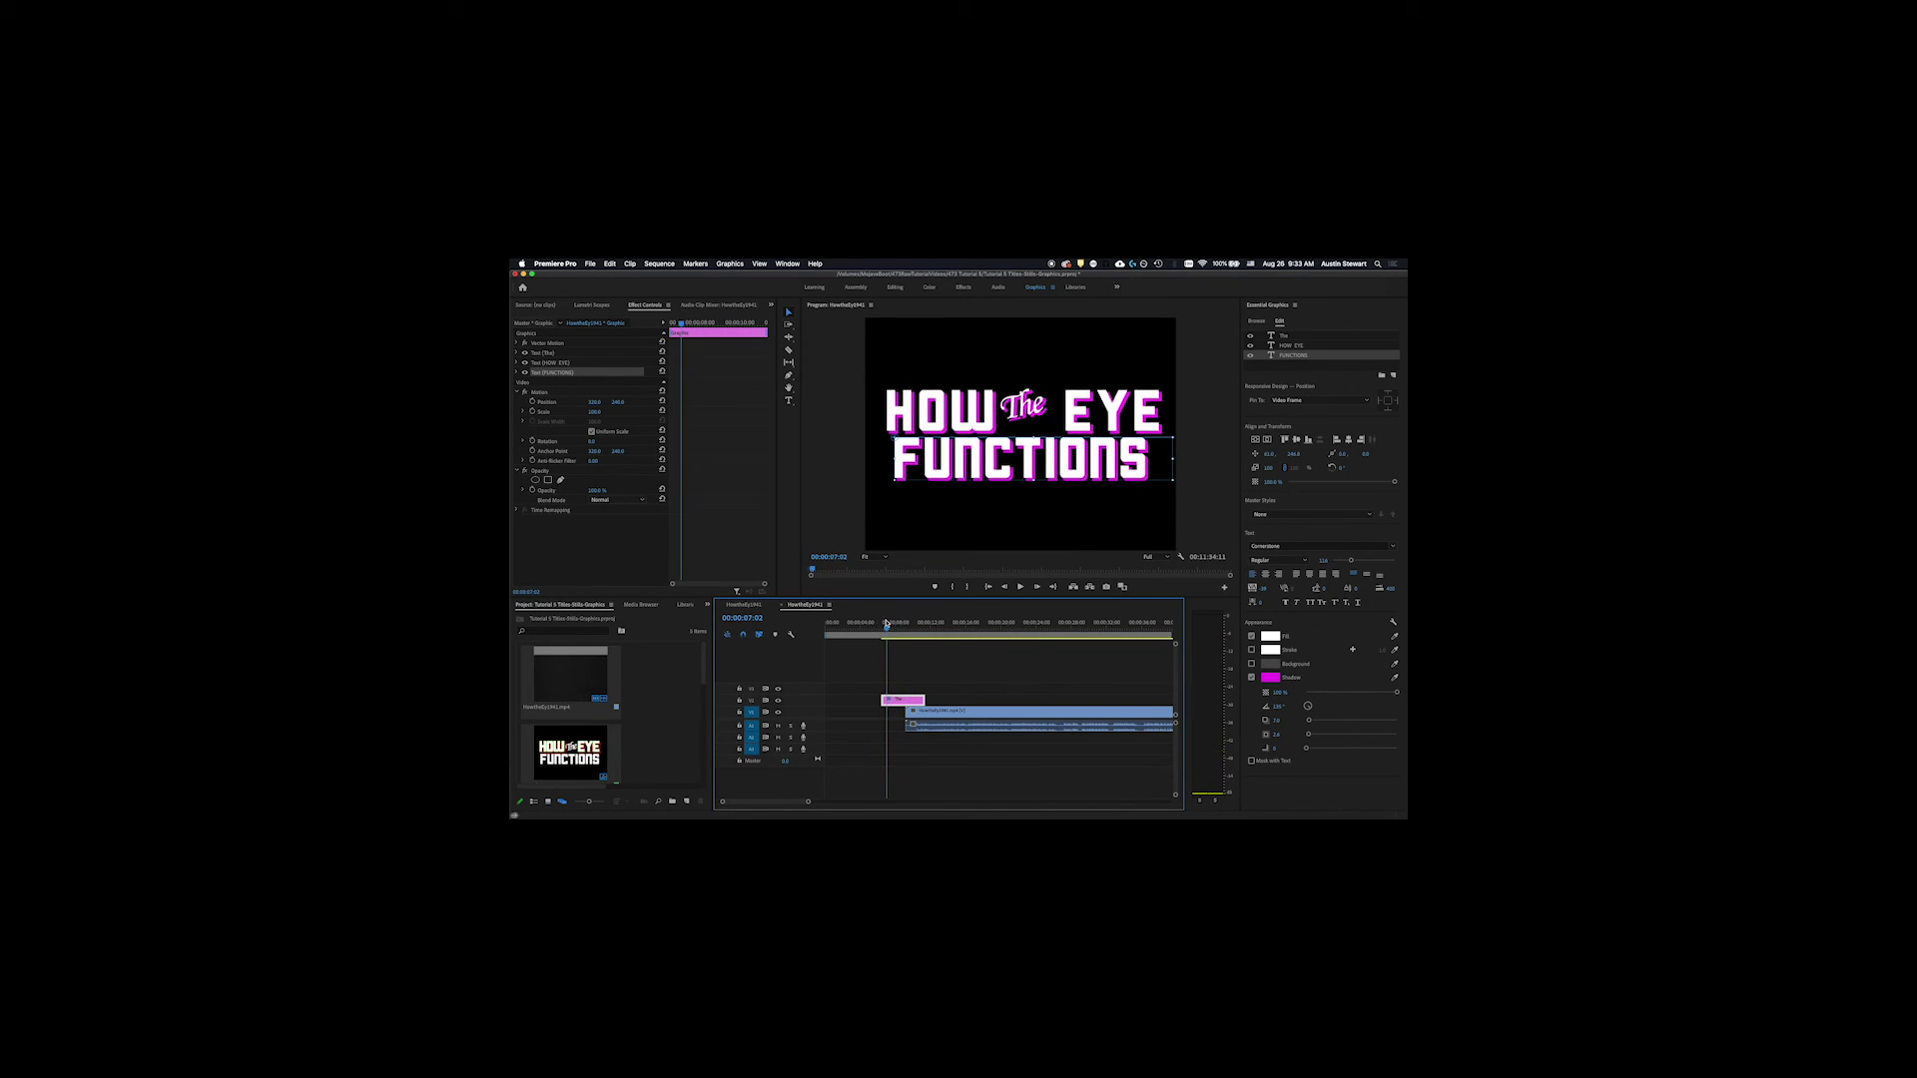
{"action": "left_click", "coordinate": [778, 726]}
{"action": "left_click", "coordinate": [885, 627]}
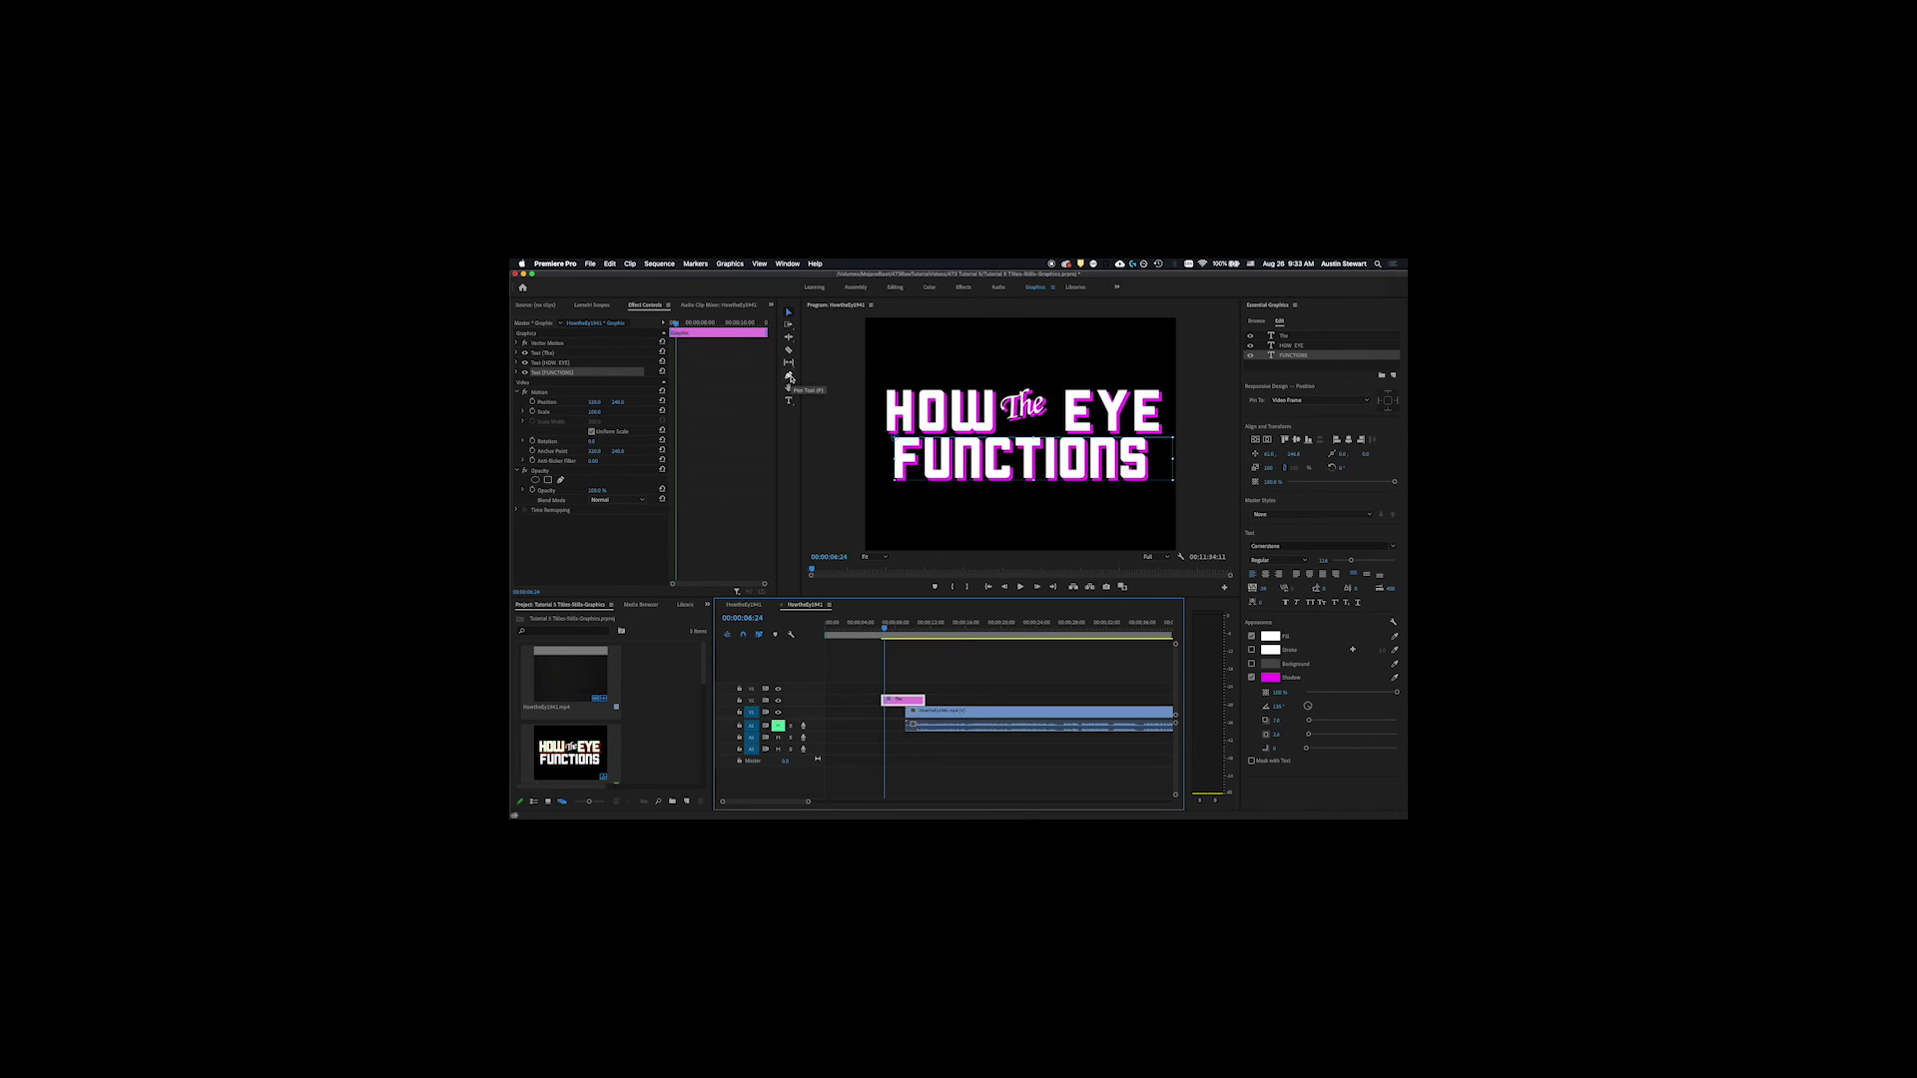
Step: Draw a rectangle shape covering the entire frame and check its edges at a 75% view
{"action": "left_click", "coordinate": [788, 380]}
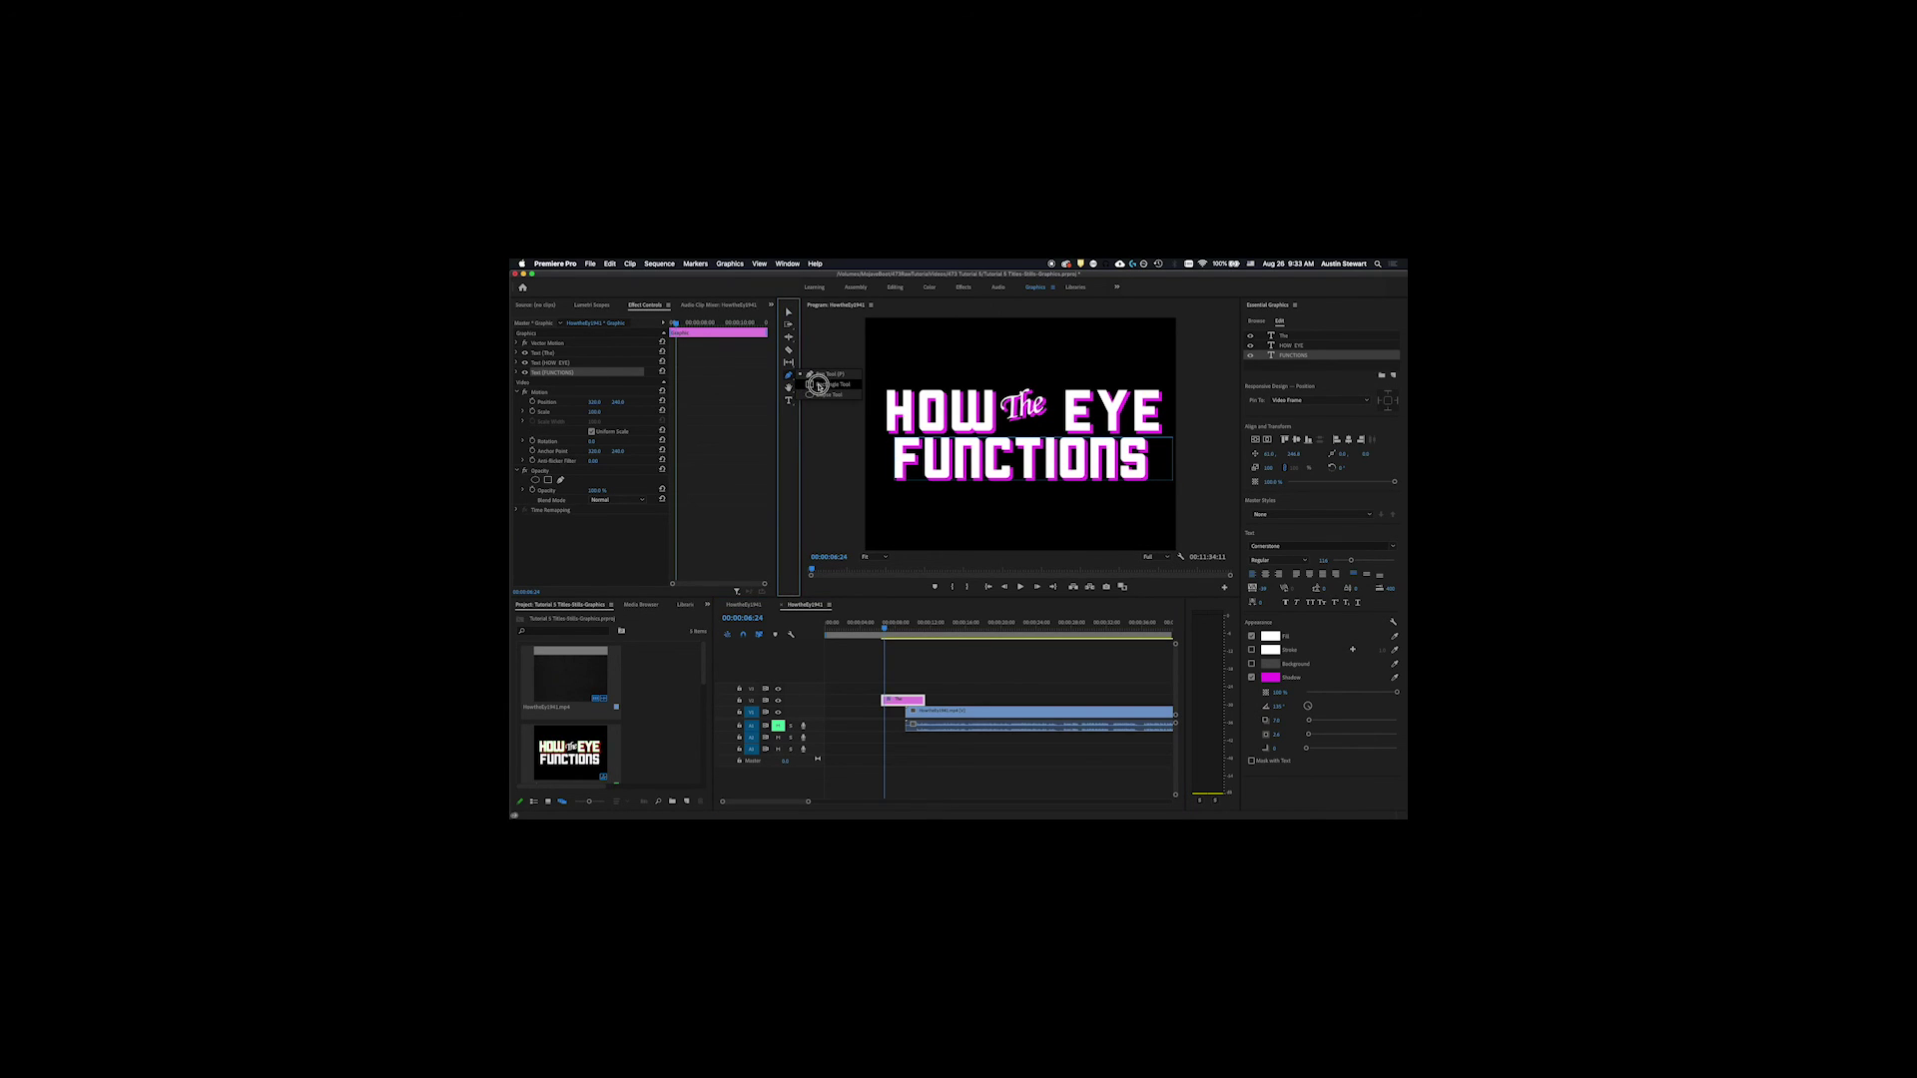
{"action": "left_click", "coordinate": [818, 385]}
{"action": "left_click_drag", "start_coordinate": [865, 319], "coordinate": [1179, 561]}
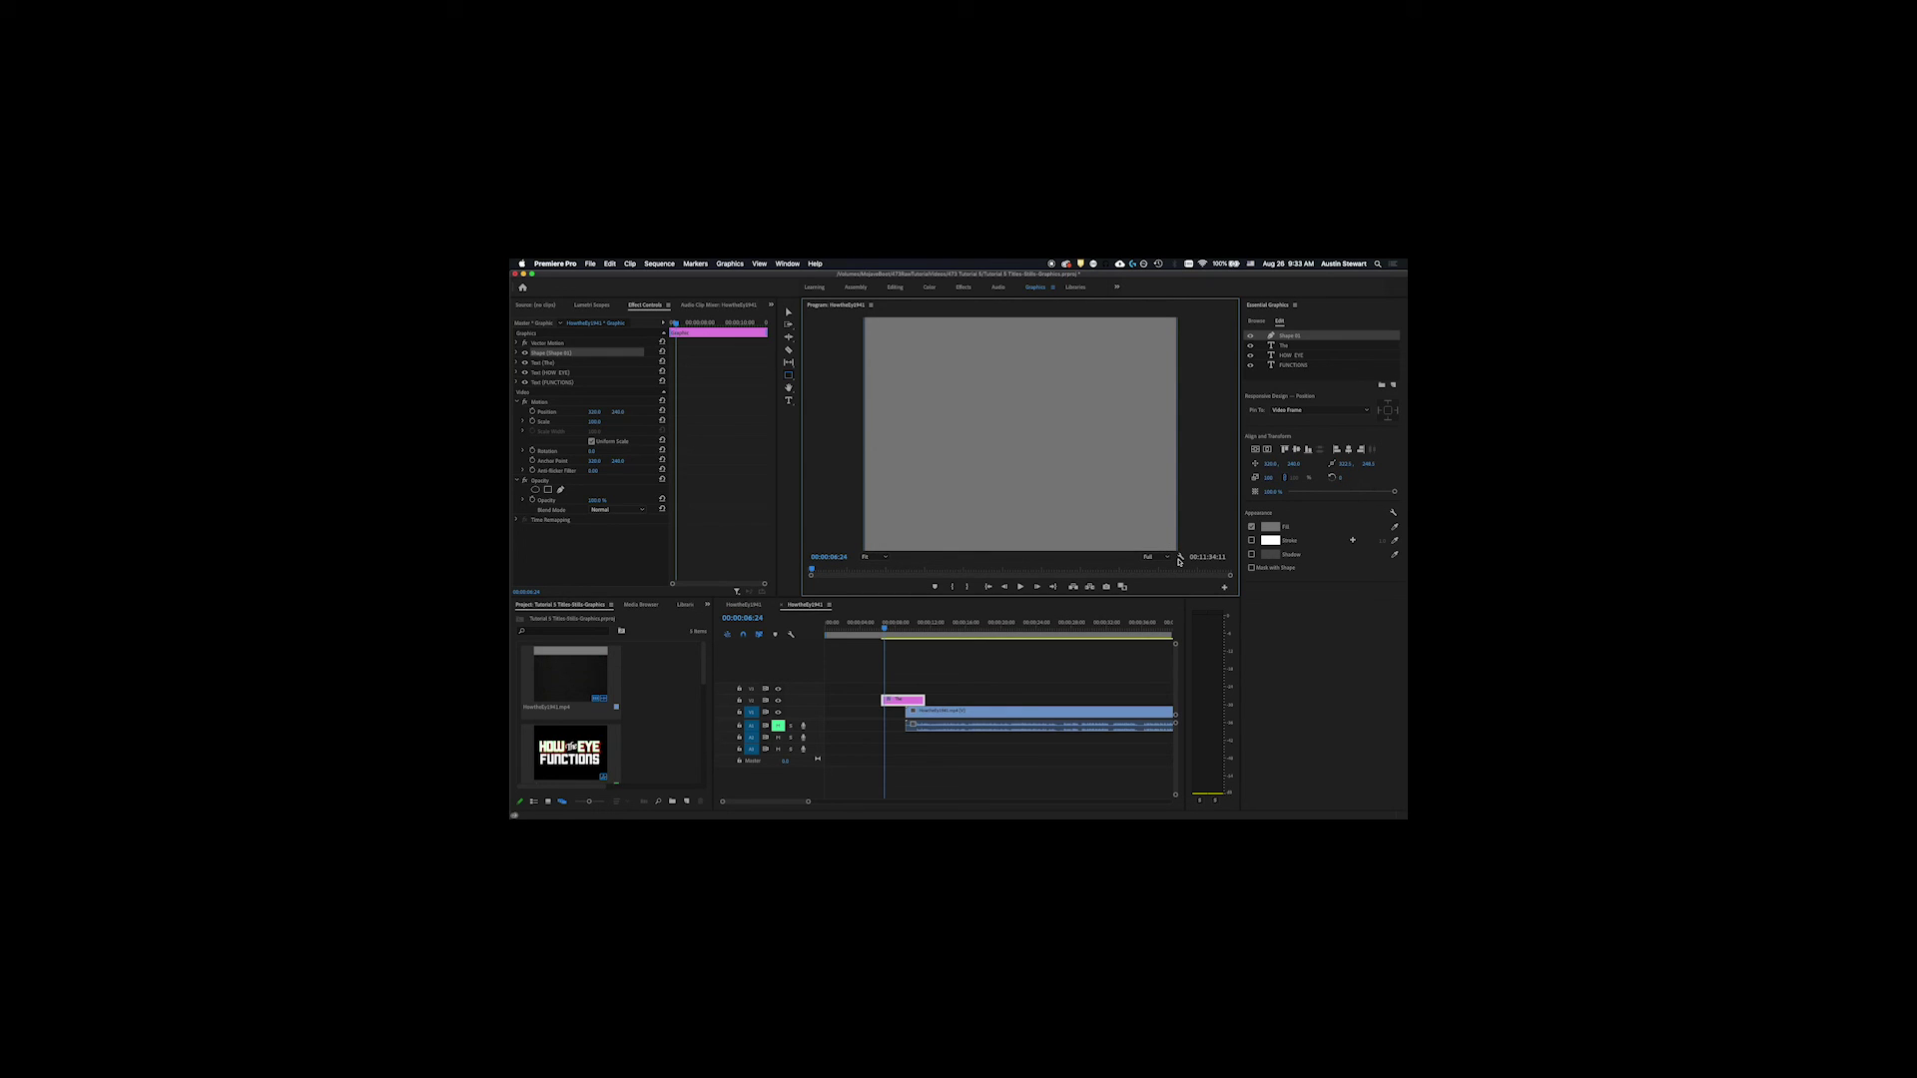
{"action": "left_click", "coordinate": [869, 556]}
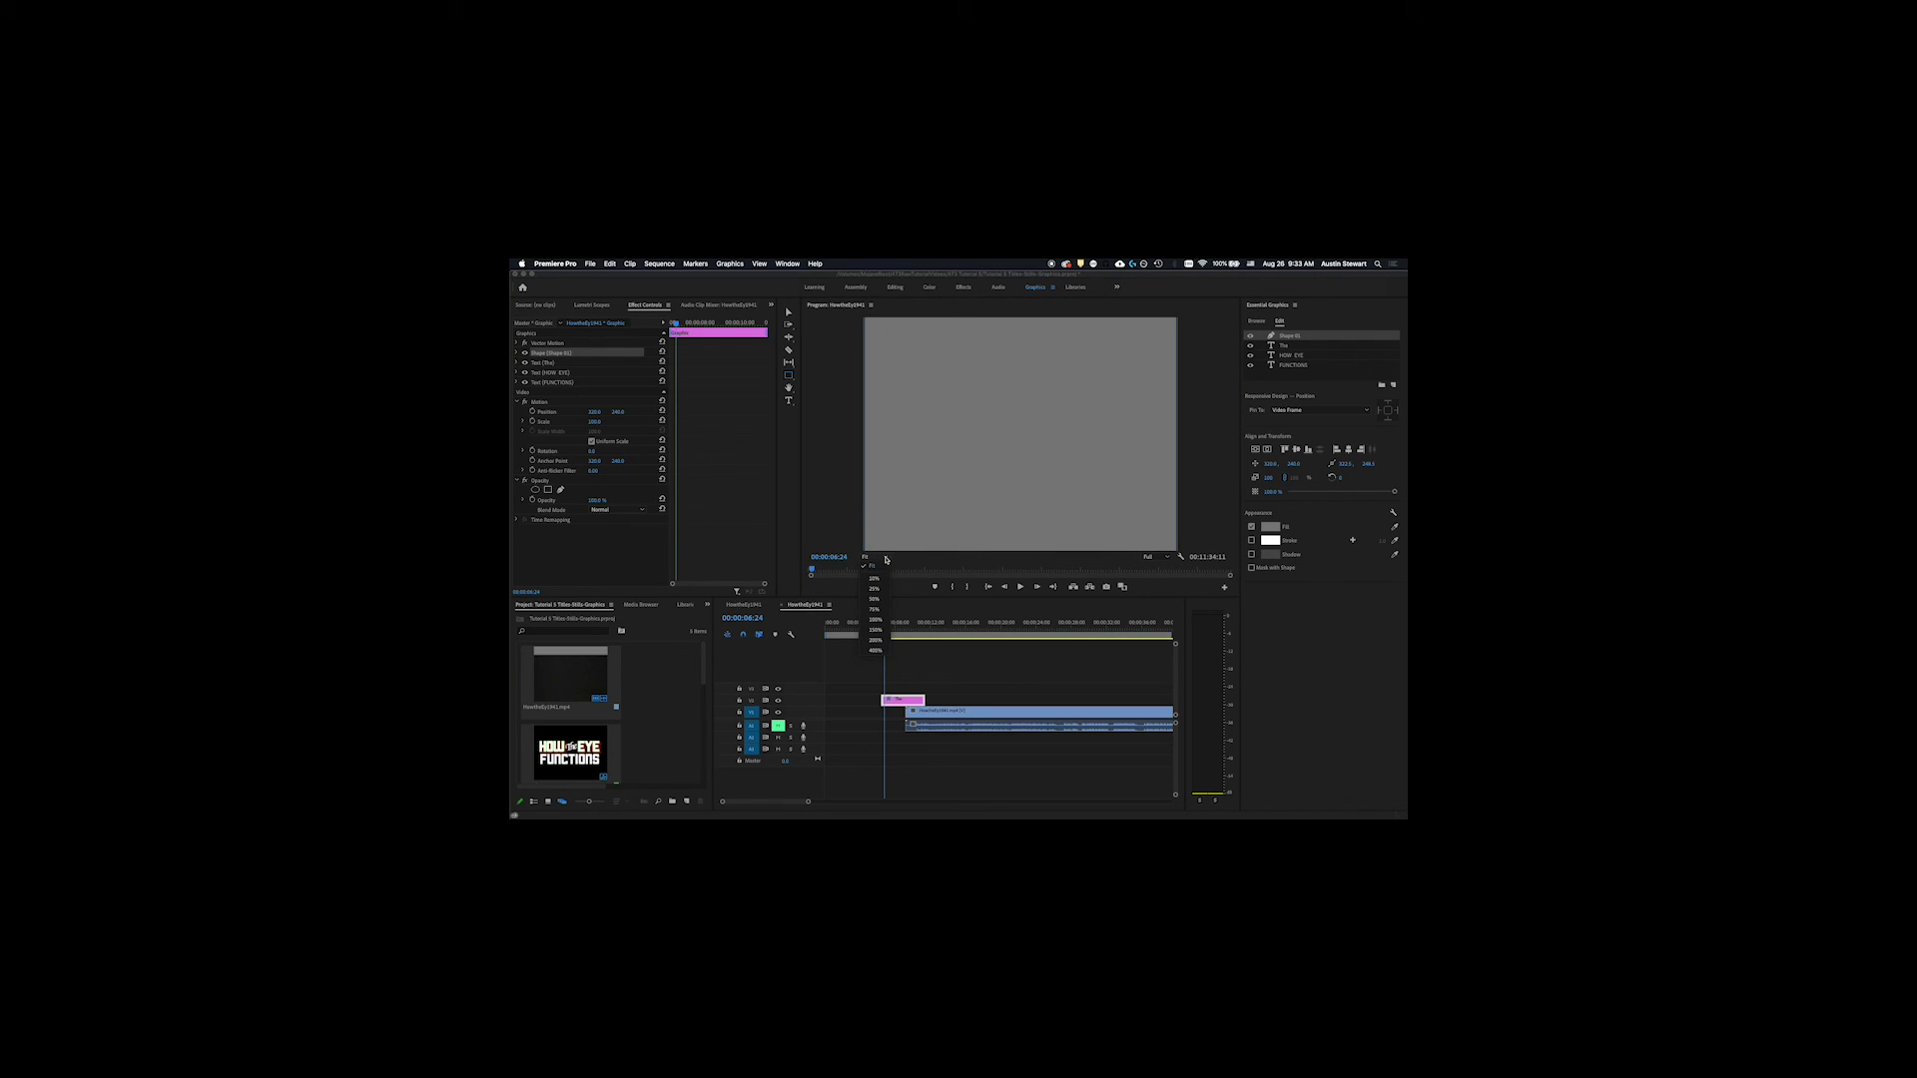
{"action": "left_click", "coordinate": [875, 608]}
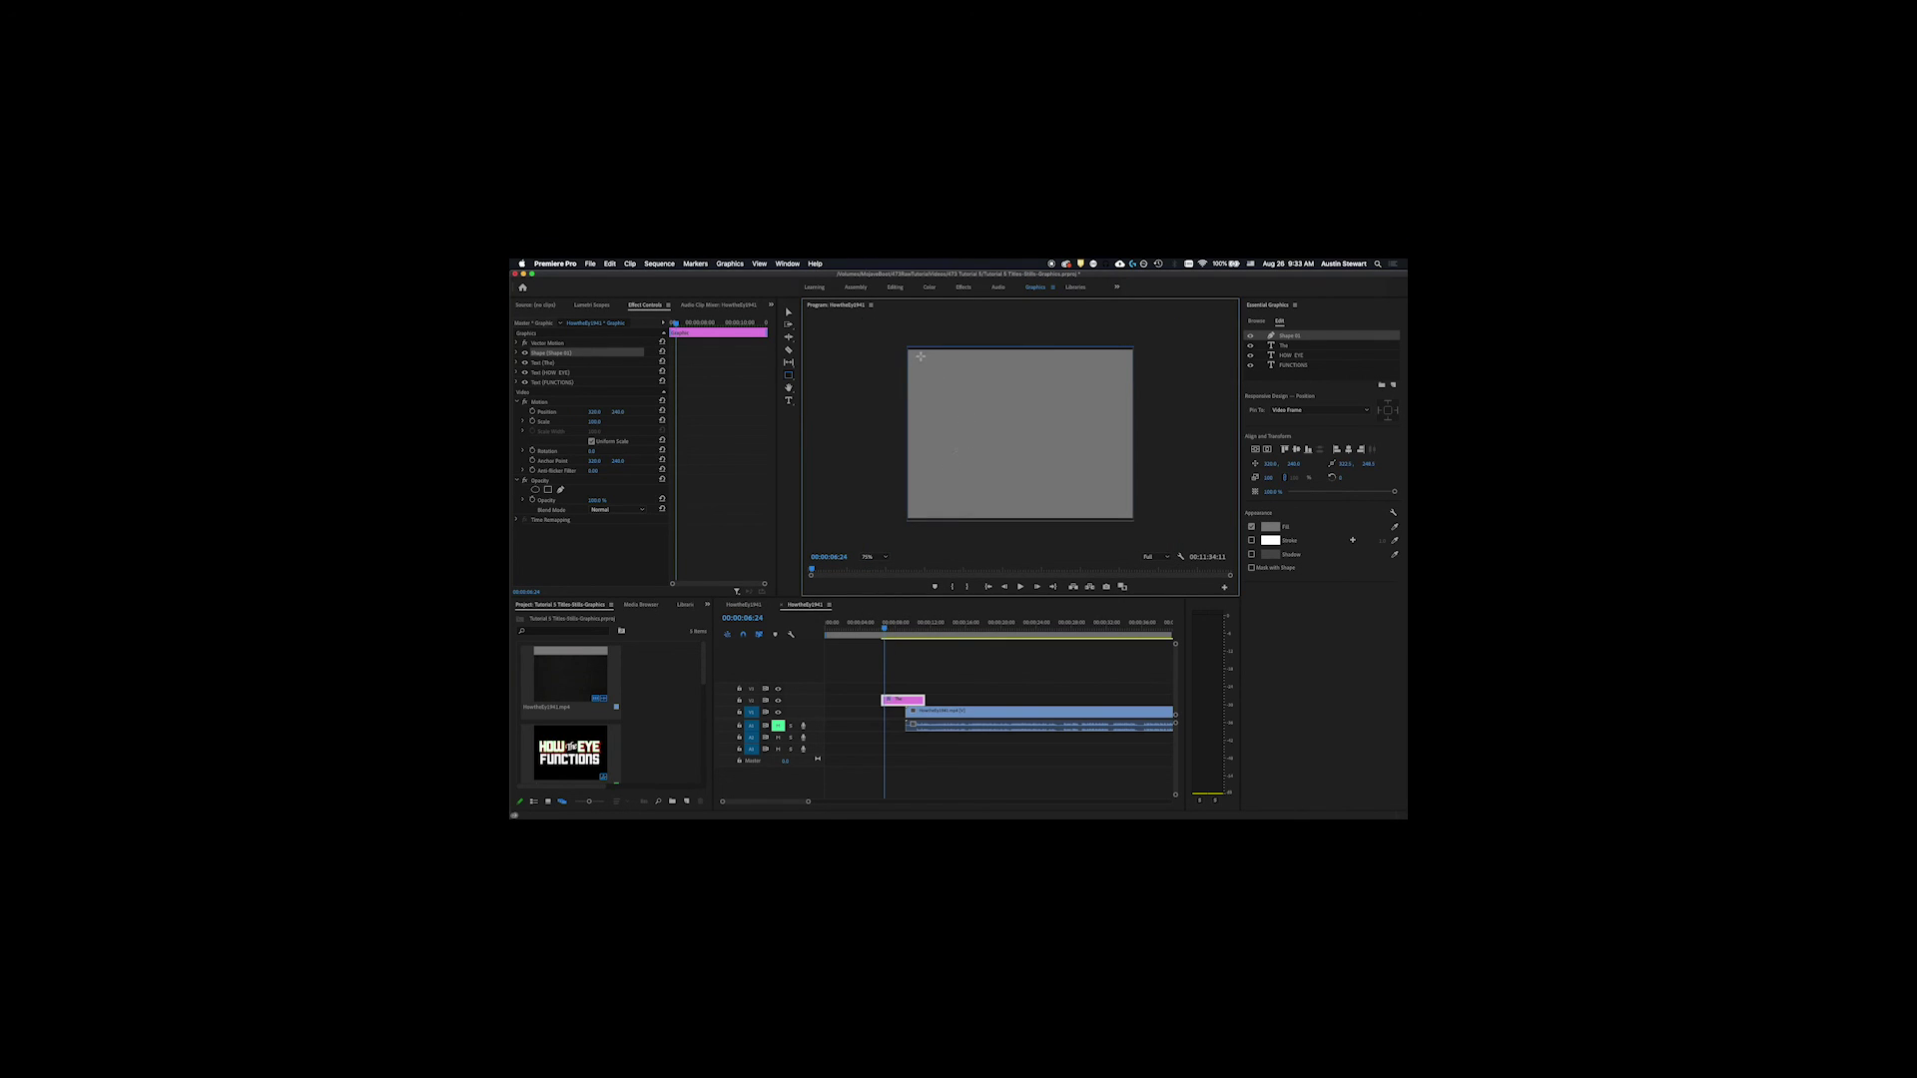
{"action": "left_click", "coordinate": [789, 313]}
{"action": "left_click", "coordinate": [903, 437]}
Step: Rename the rectangle layer "Backdrop" and place it beneath all the text layers
{"action": "double_click", "coordinate": [1298, 337]}
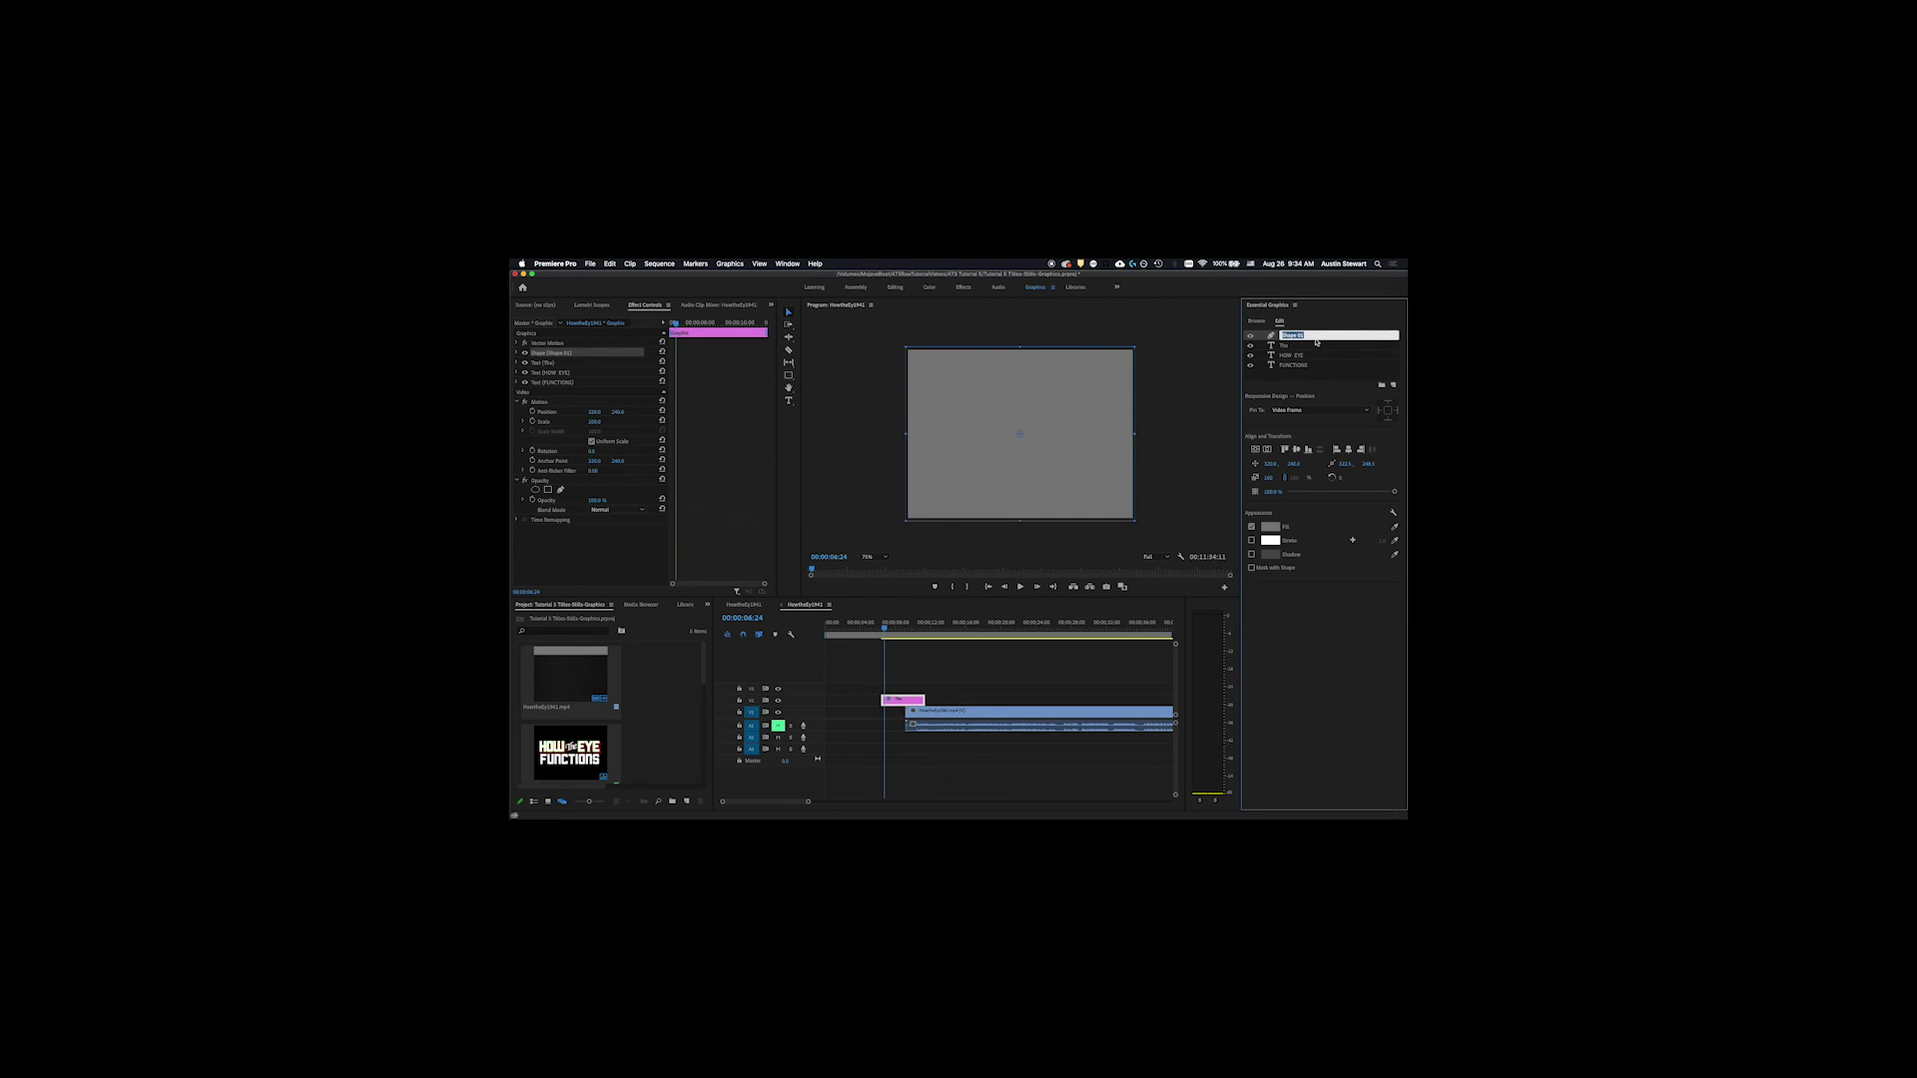
{"action": "type", "text": "Backdrop"}
{"action": "left_click", "coordinate": [1271, 381]}
{"action": "left_click", "coordinate": [1289, 337]}
{"action": "left_click", "coordinate": [1286, 337]}
{"action": "left_click_drag", "start_coordinate": [1286, 338], "coordinate": [1287, 374]}
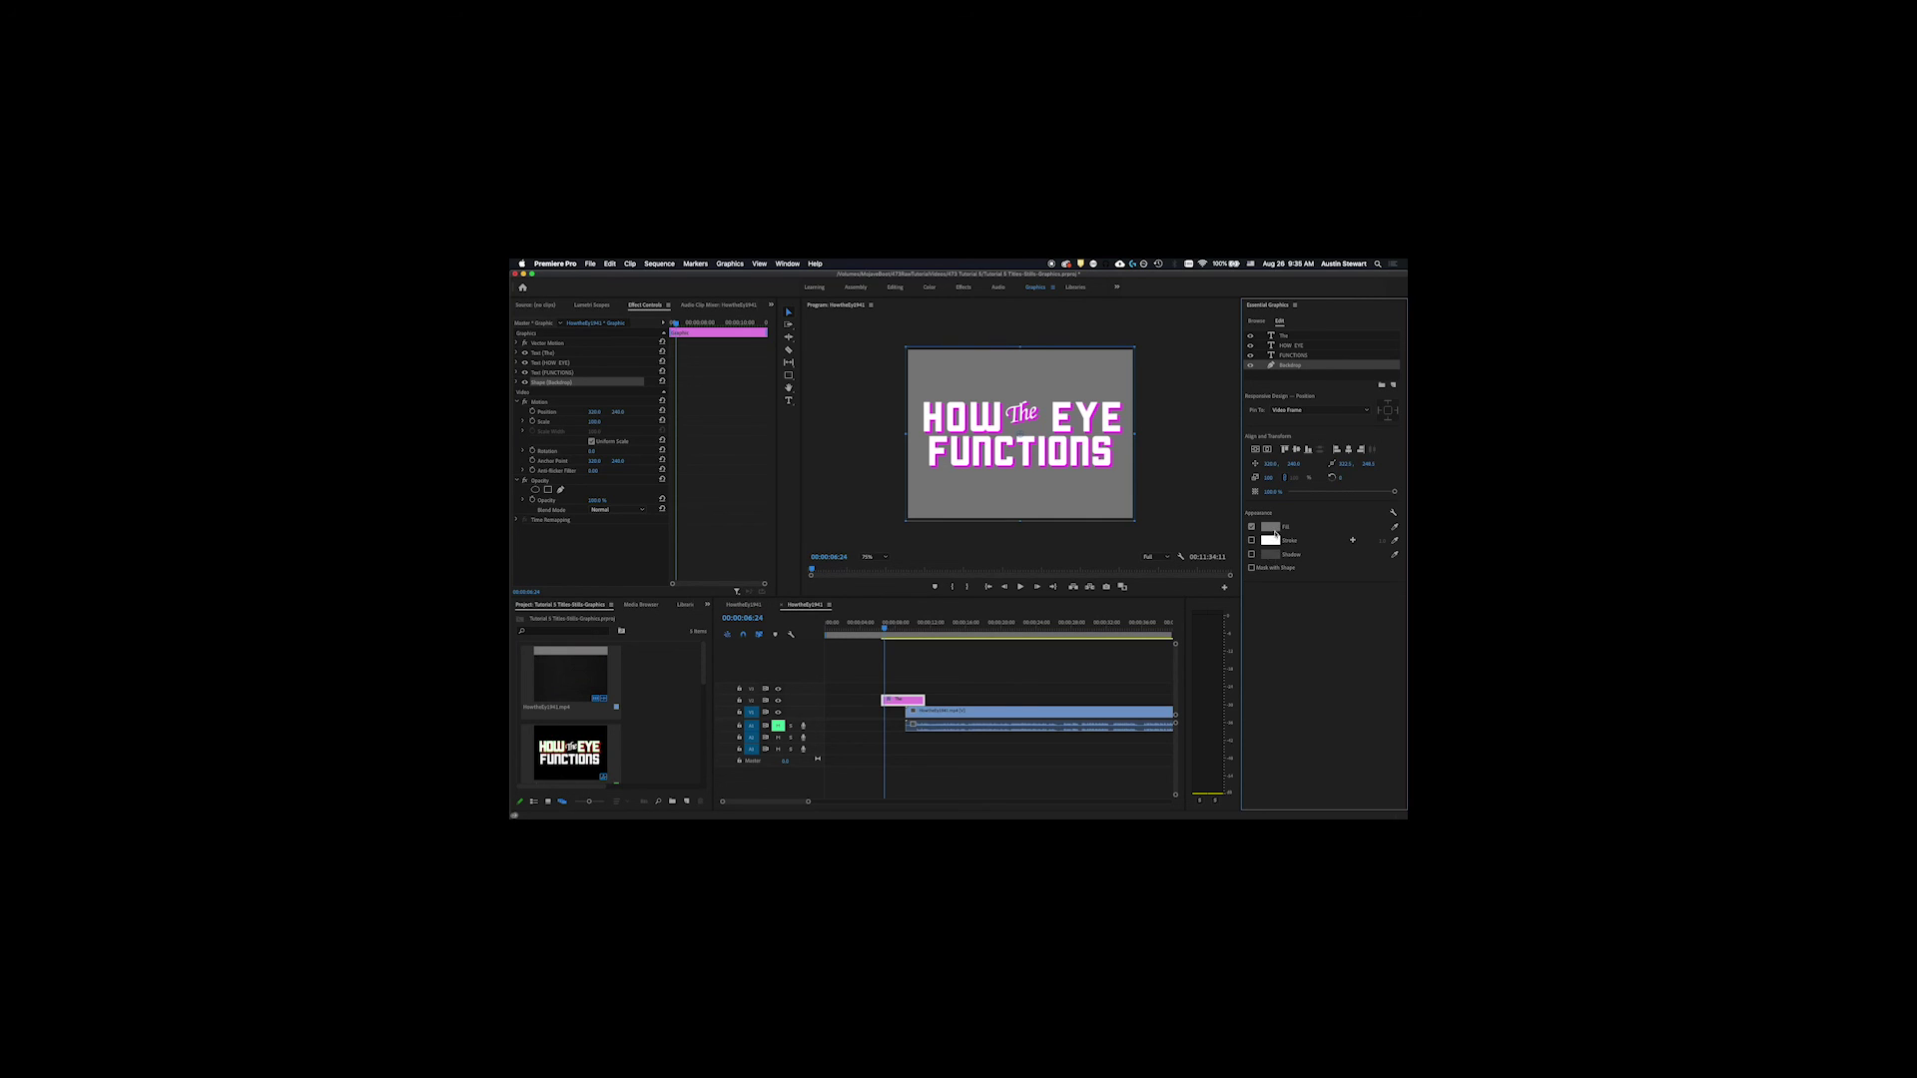
Step: Change the Backdrop shape's fill to a bright green
{"action": "left_click", "coordinate": [1270, 527]}
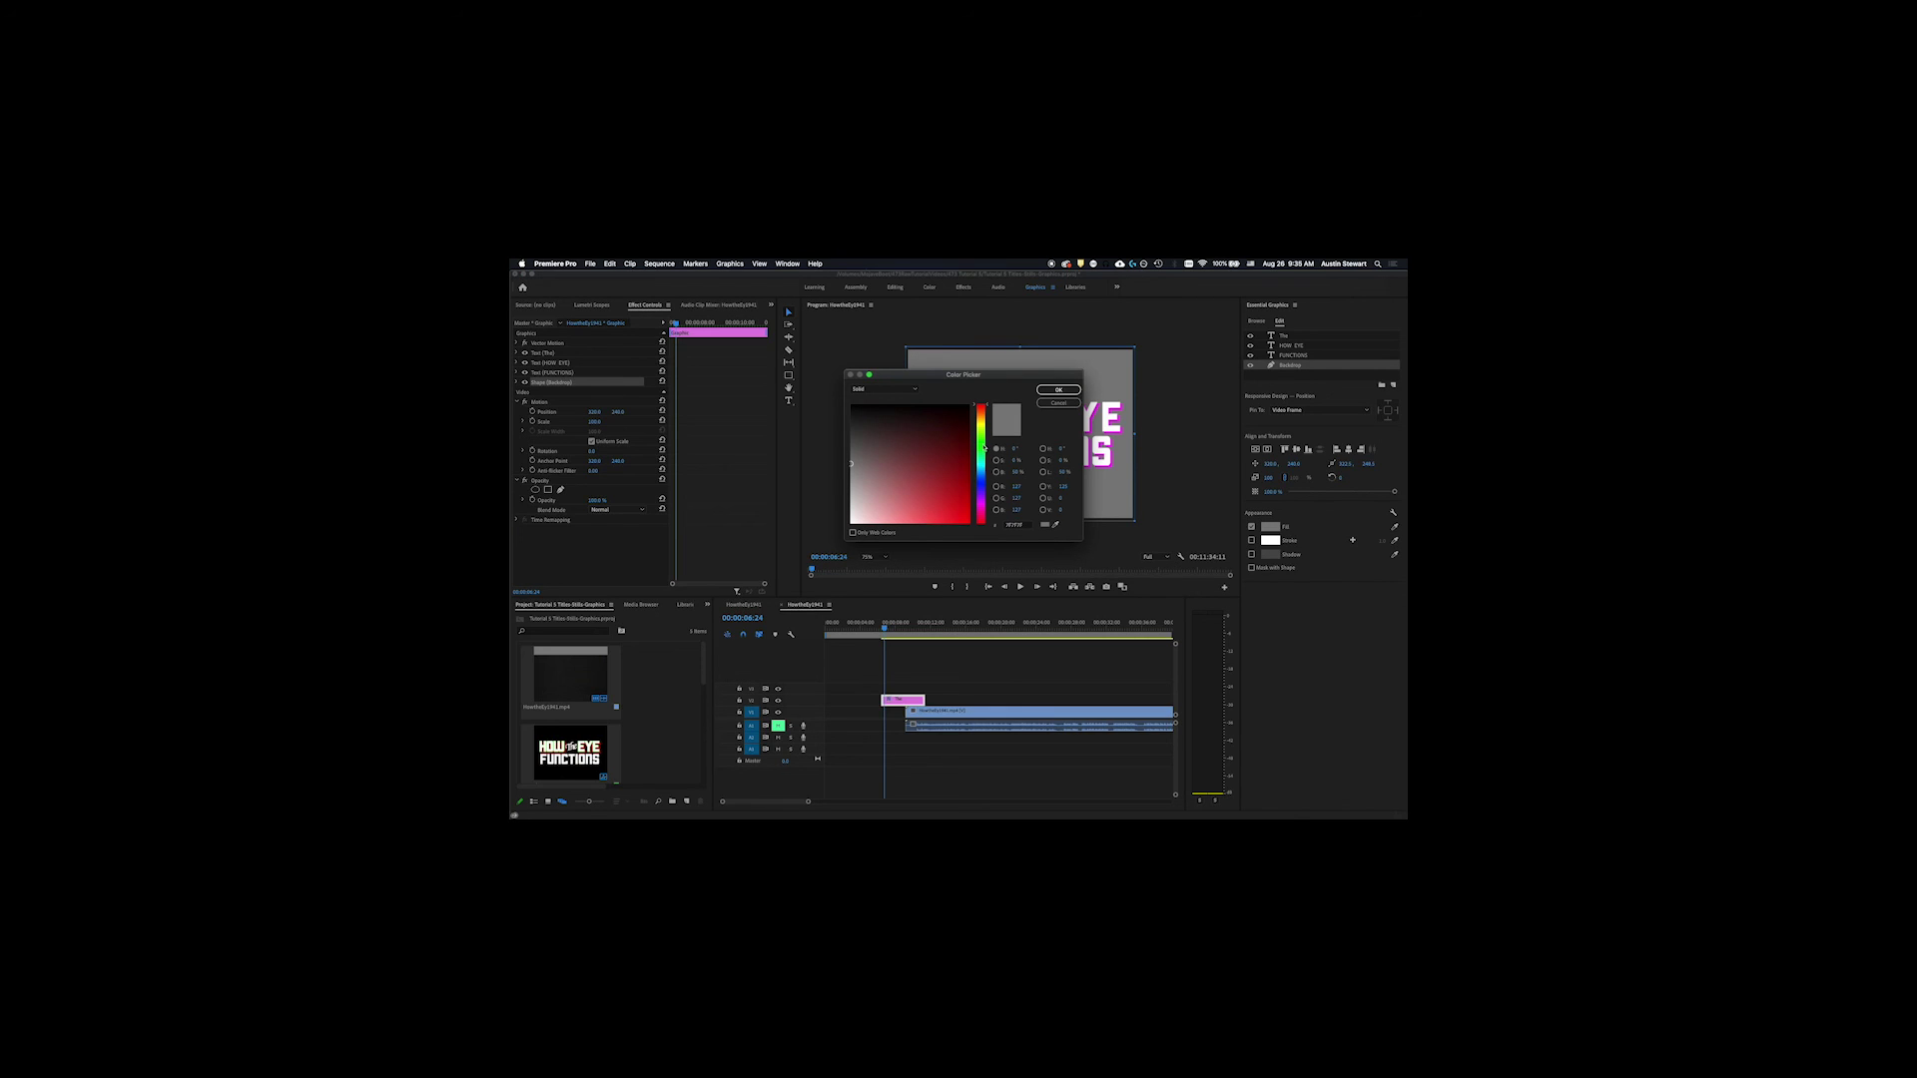
{"action": "left_click", "coordinate": [975, 443]}
{"action": "left_click", "coordinate": [954, 511]}
{"action": "left_click", "coordinate": [1054, 390]}
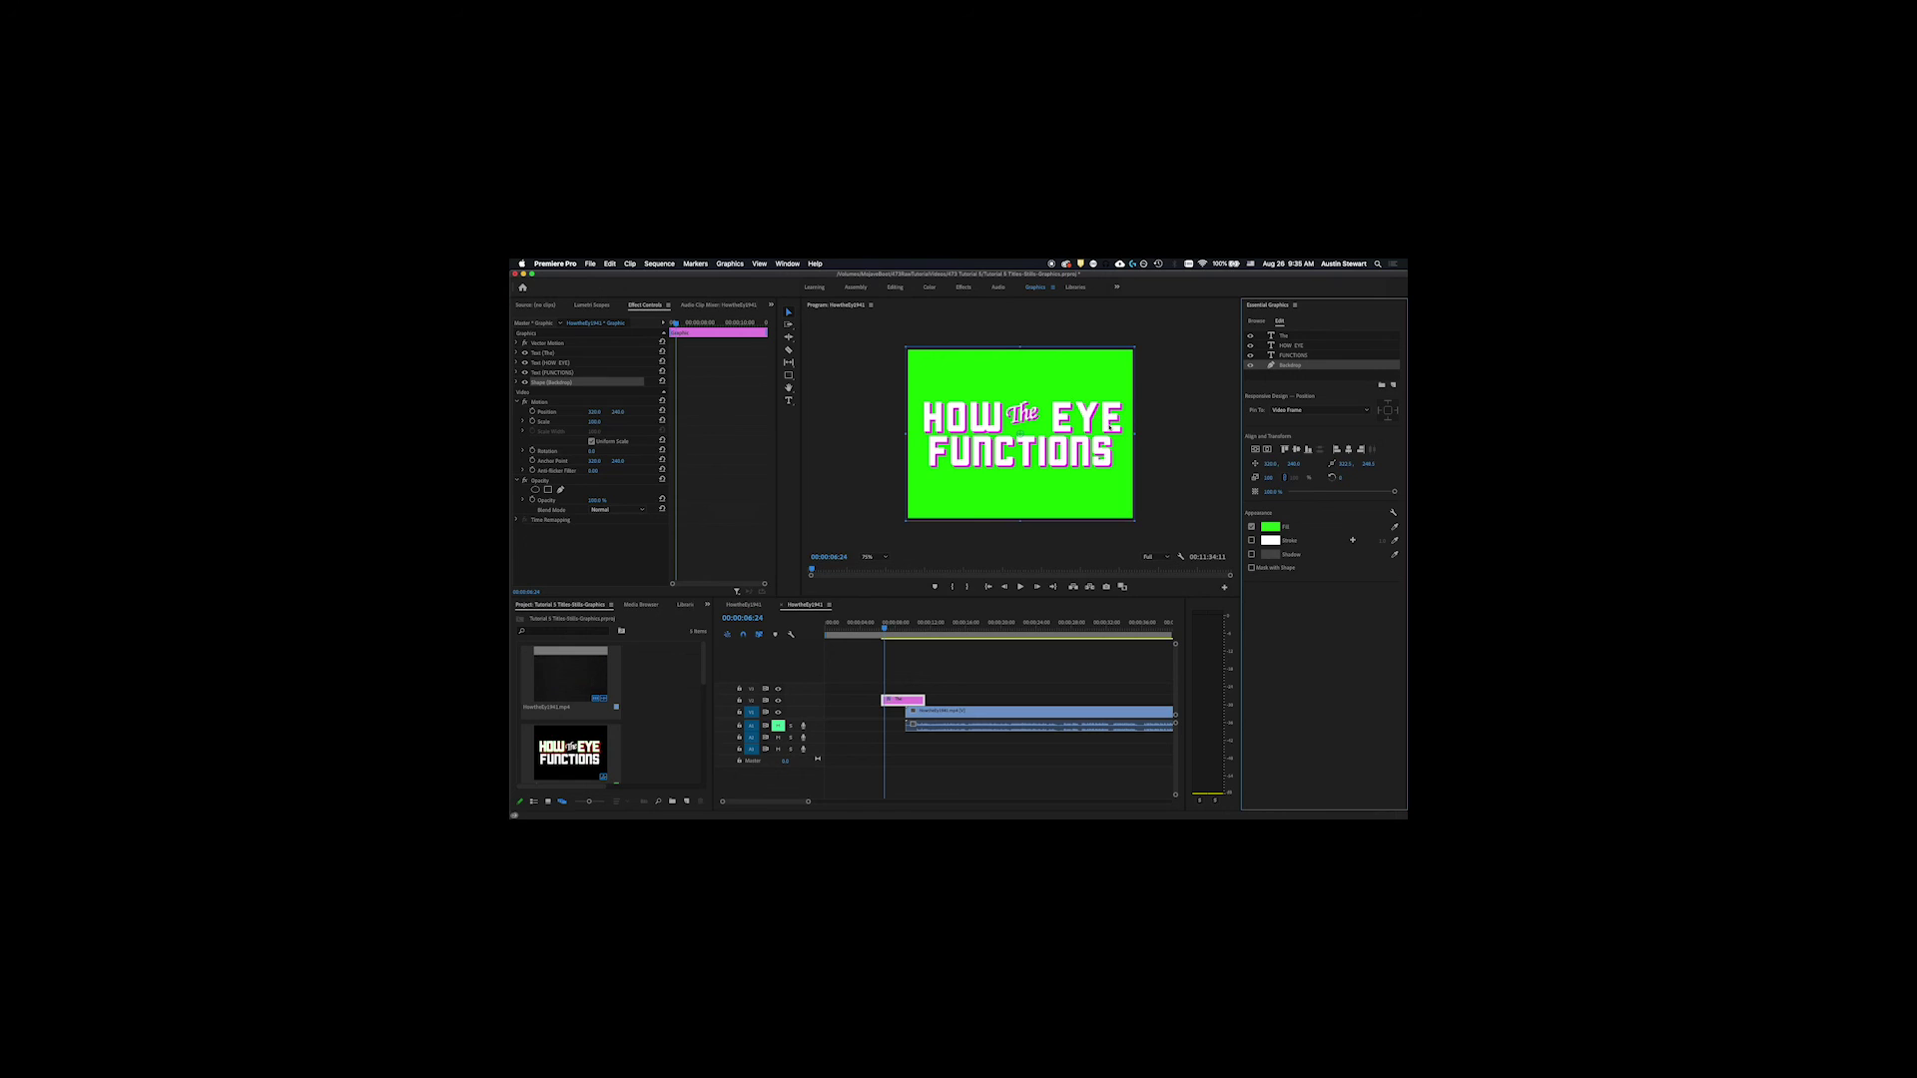
Step: Darken the Backdrop's fill in two passes to a deep, dark green
{"action": "left_click", "coordinate": [1276, 527]}
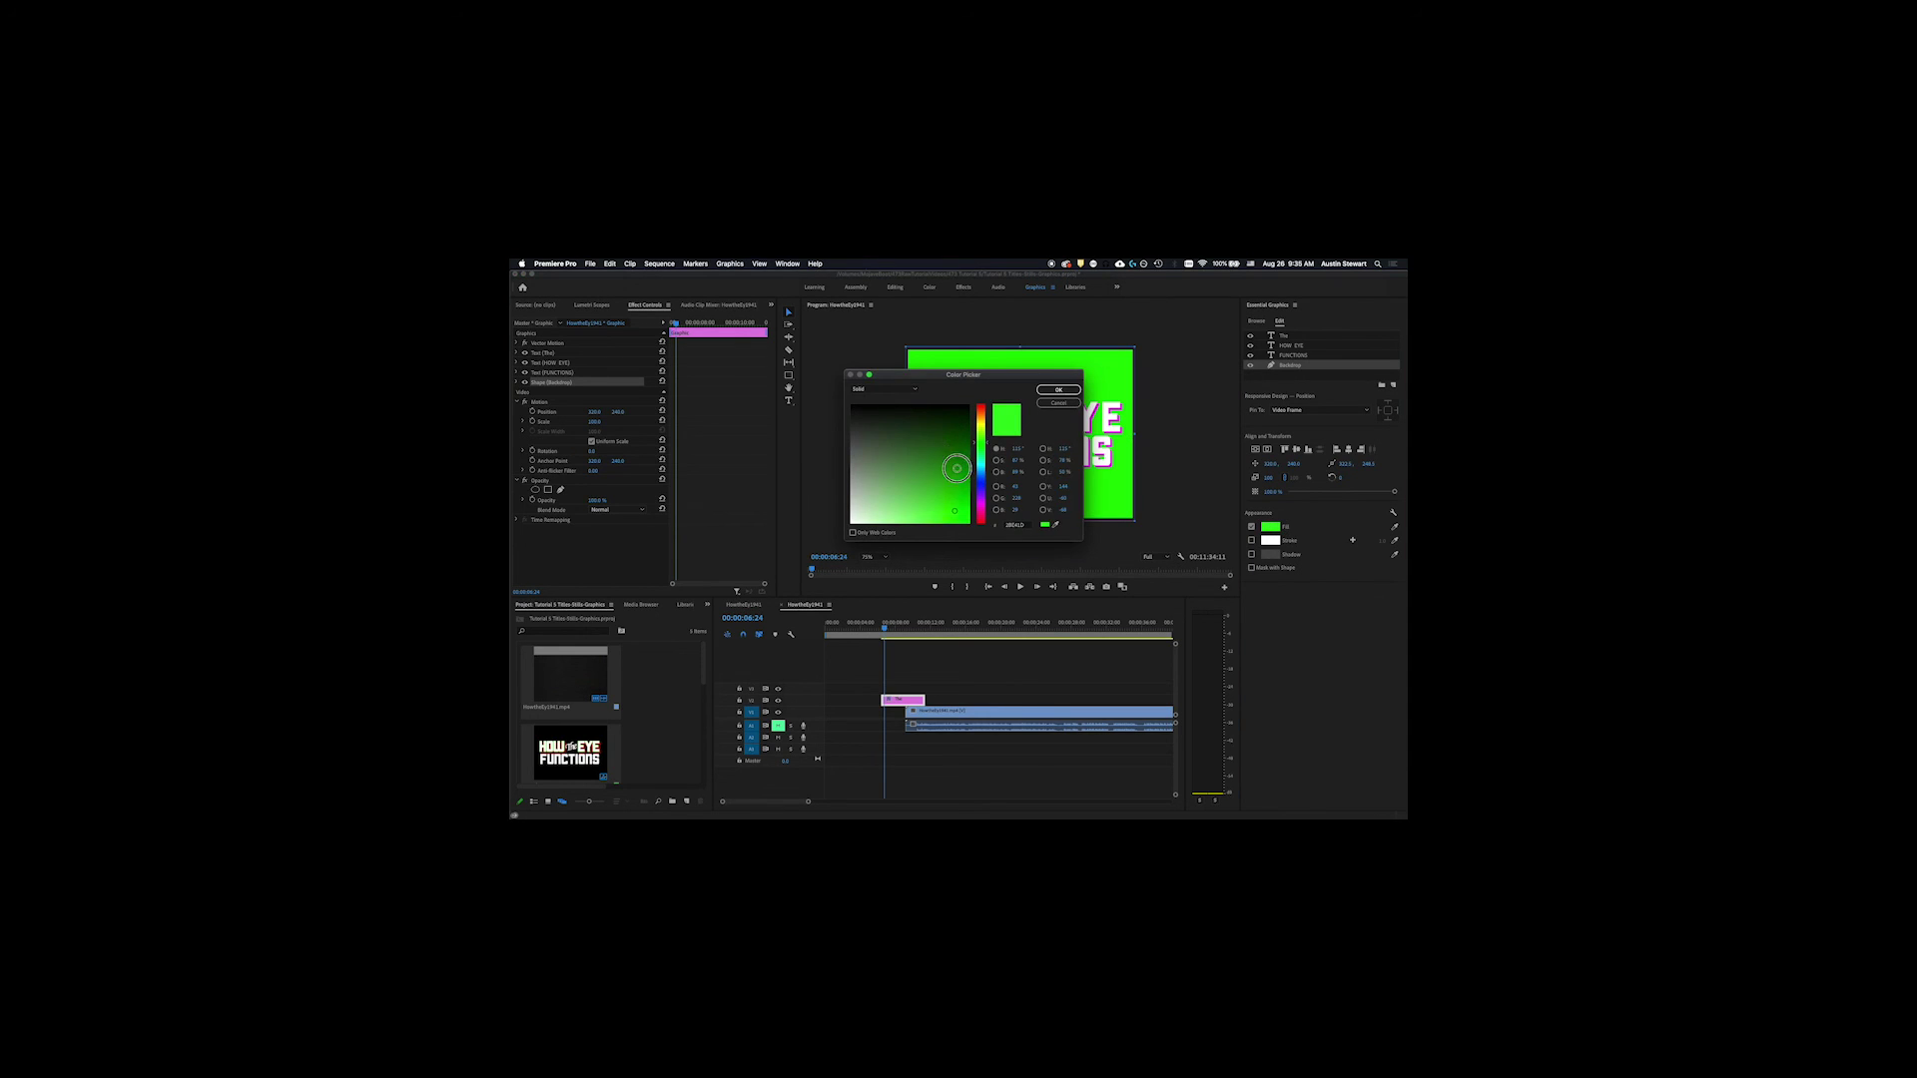
{"action": "left_click", "coordinate": [1056, 390]}
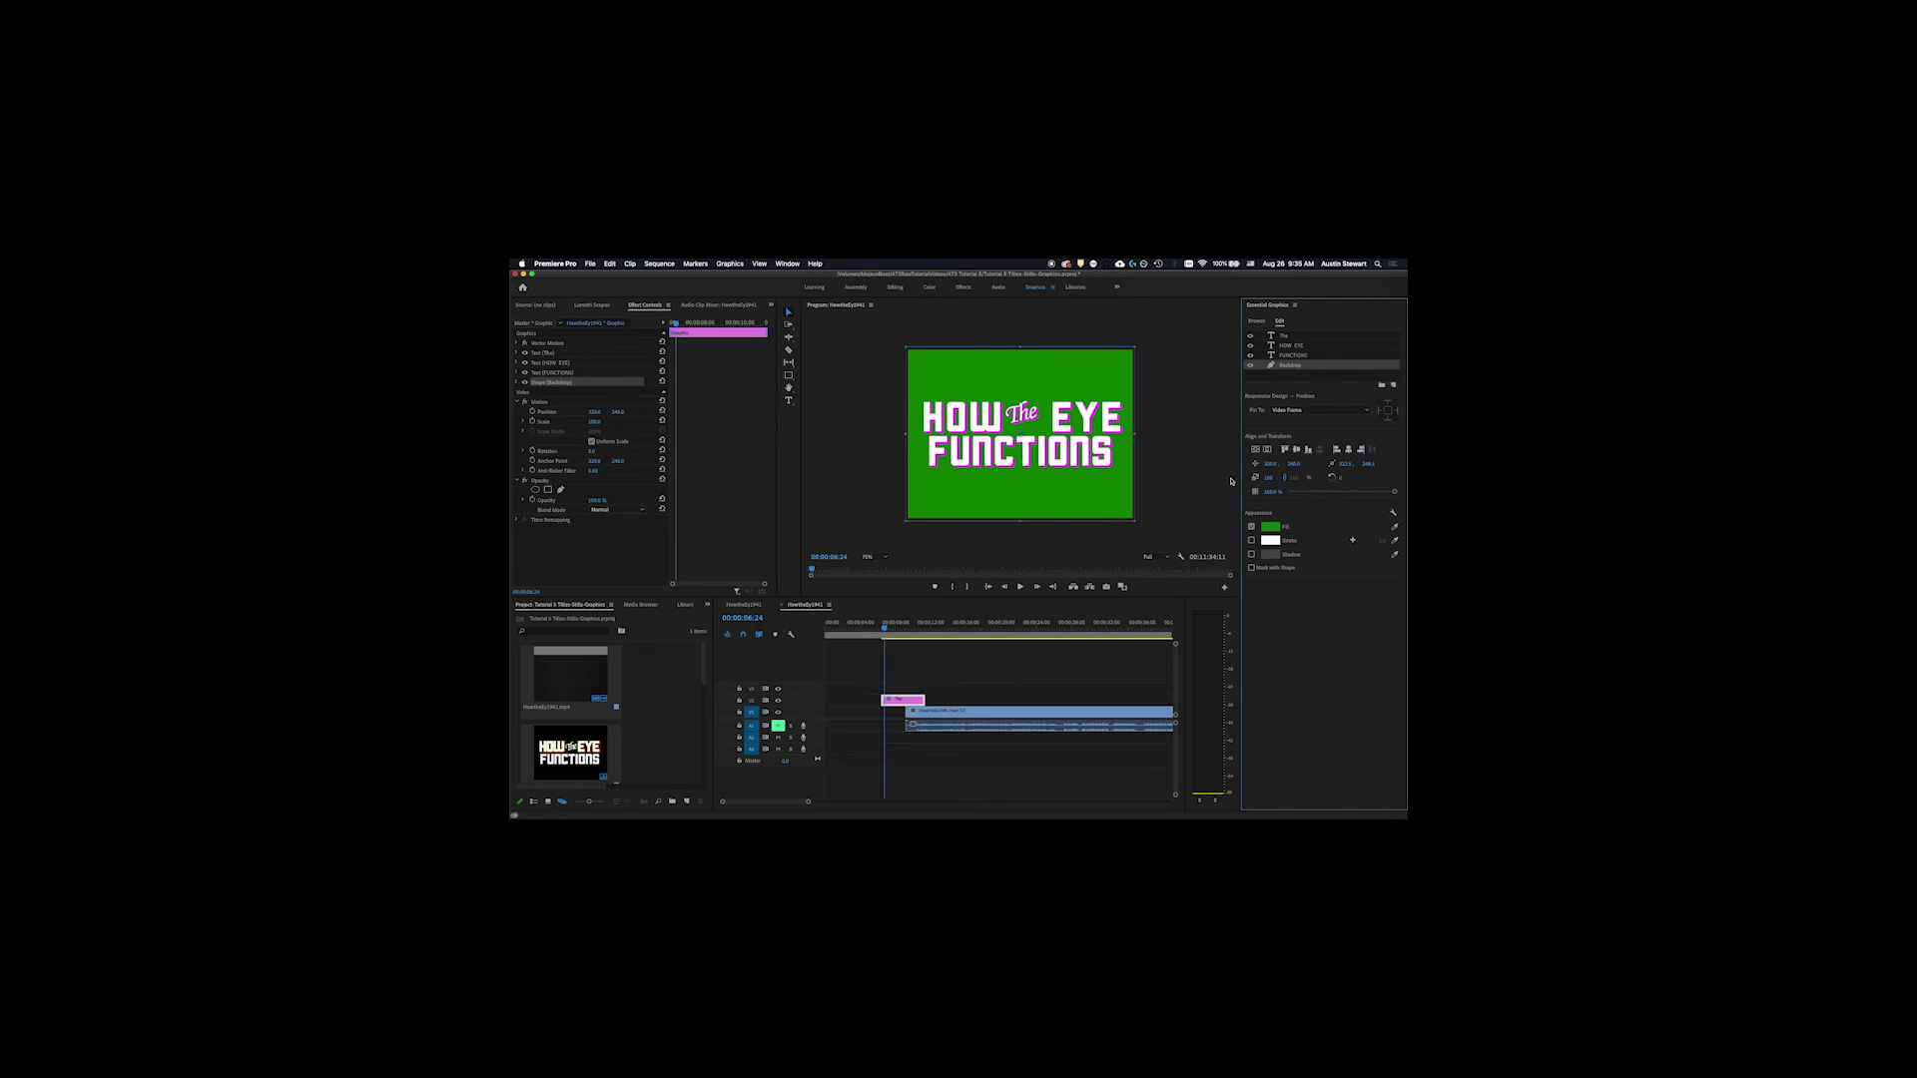
{"action": "left_click", "coordinate": [1270, 528]}
{"action": "left_click", "coordinate": [955, 451]}
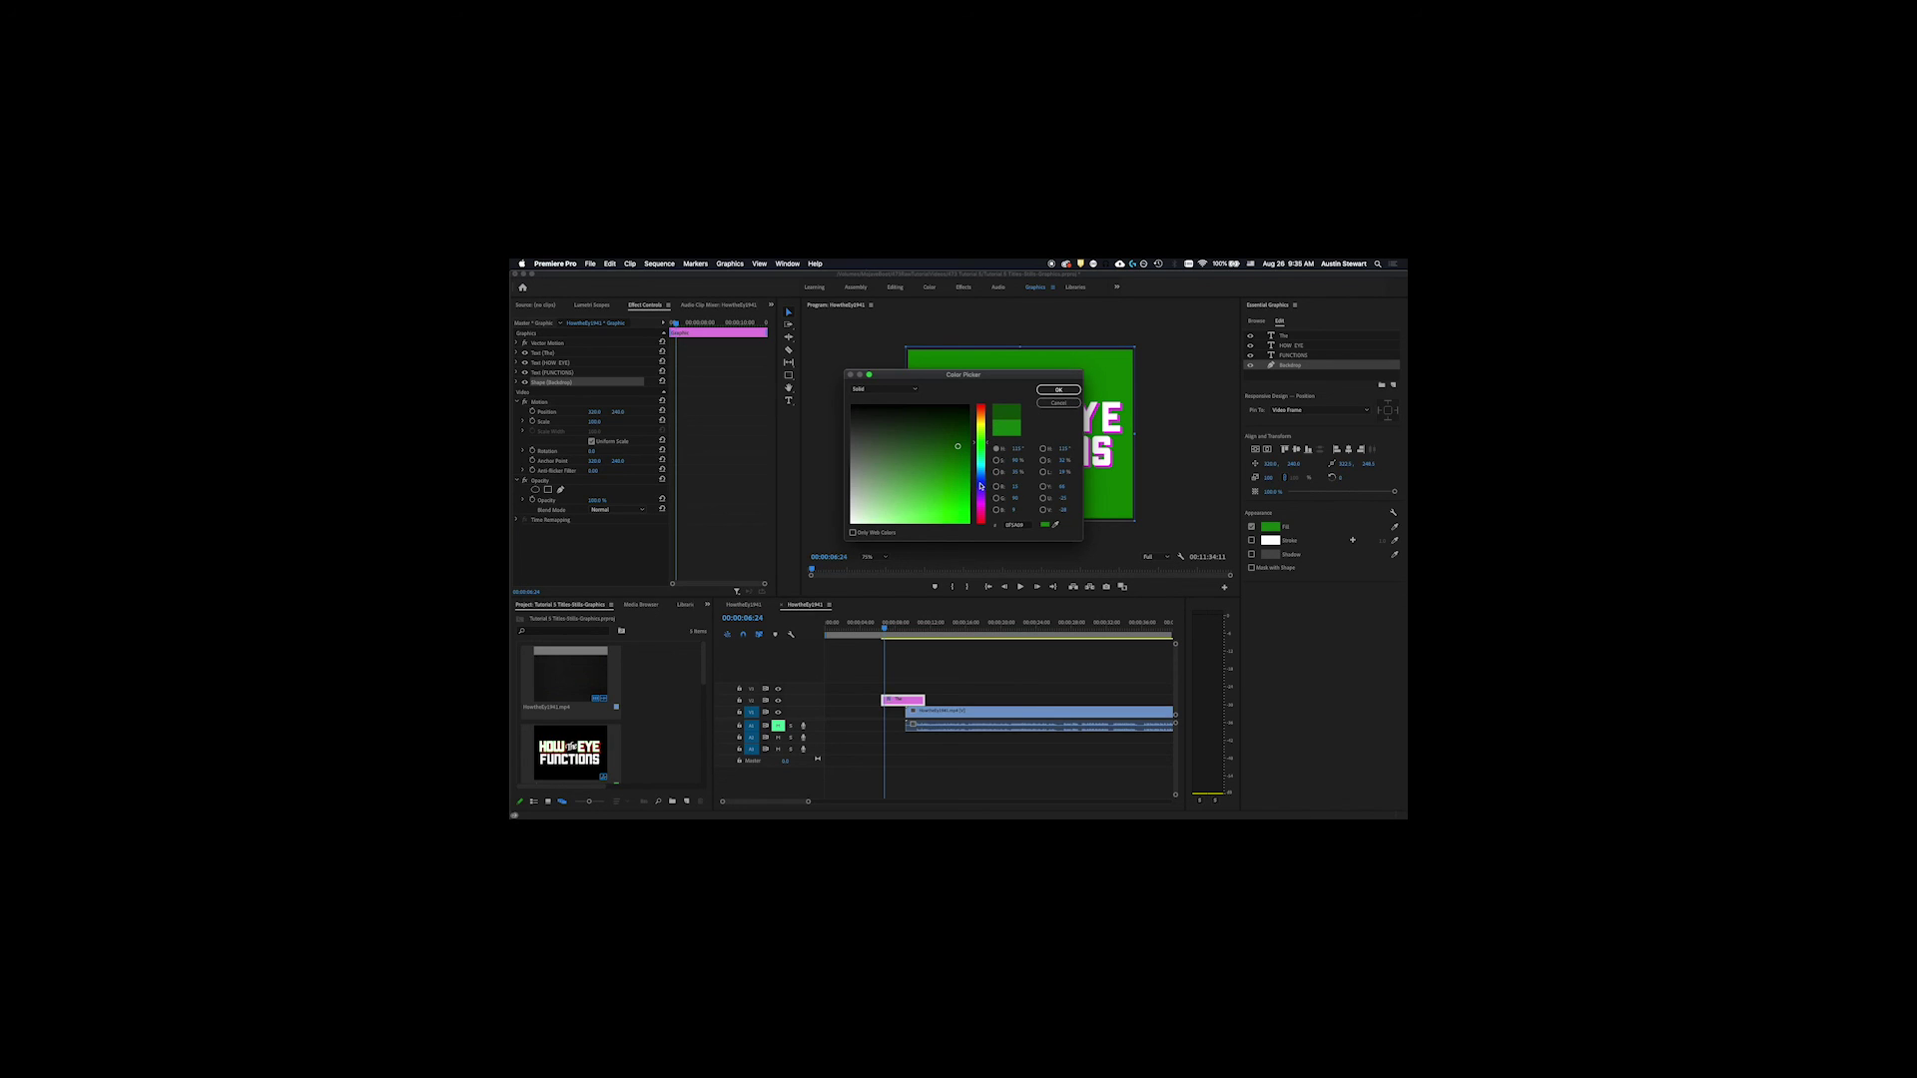
{"action": "left_click", "coordinate": [1060, 389]}
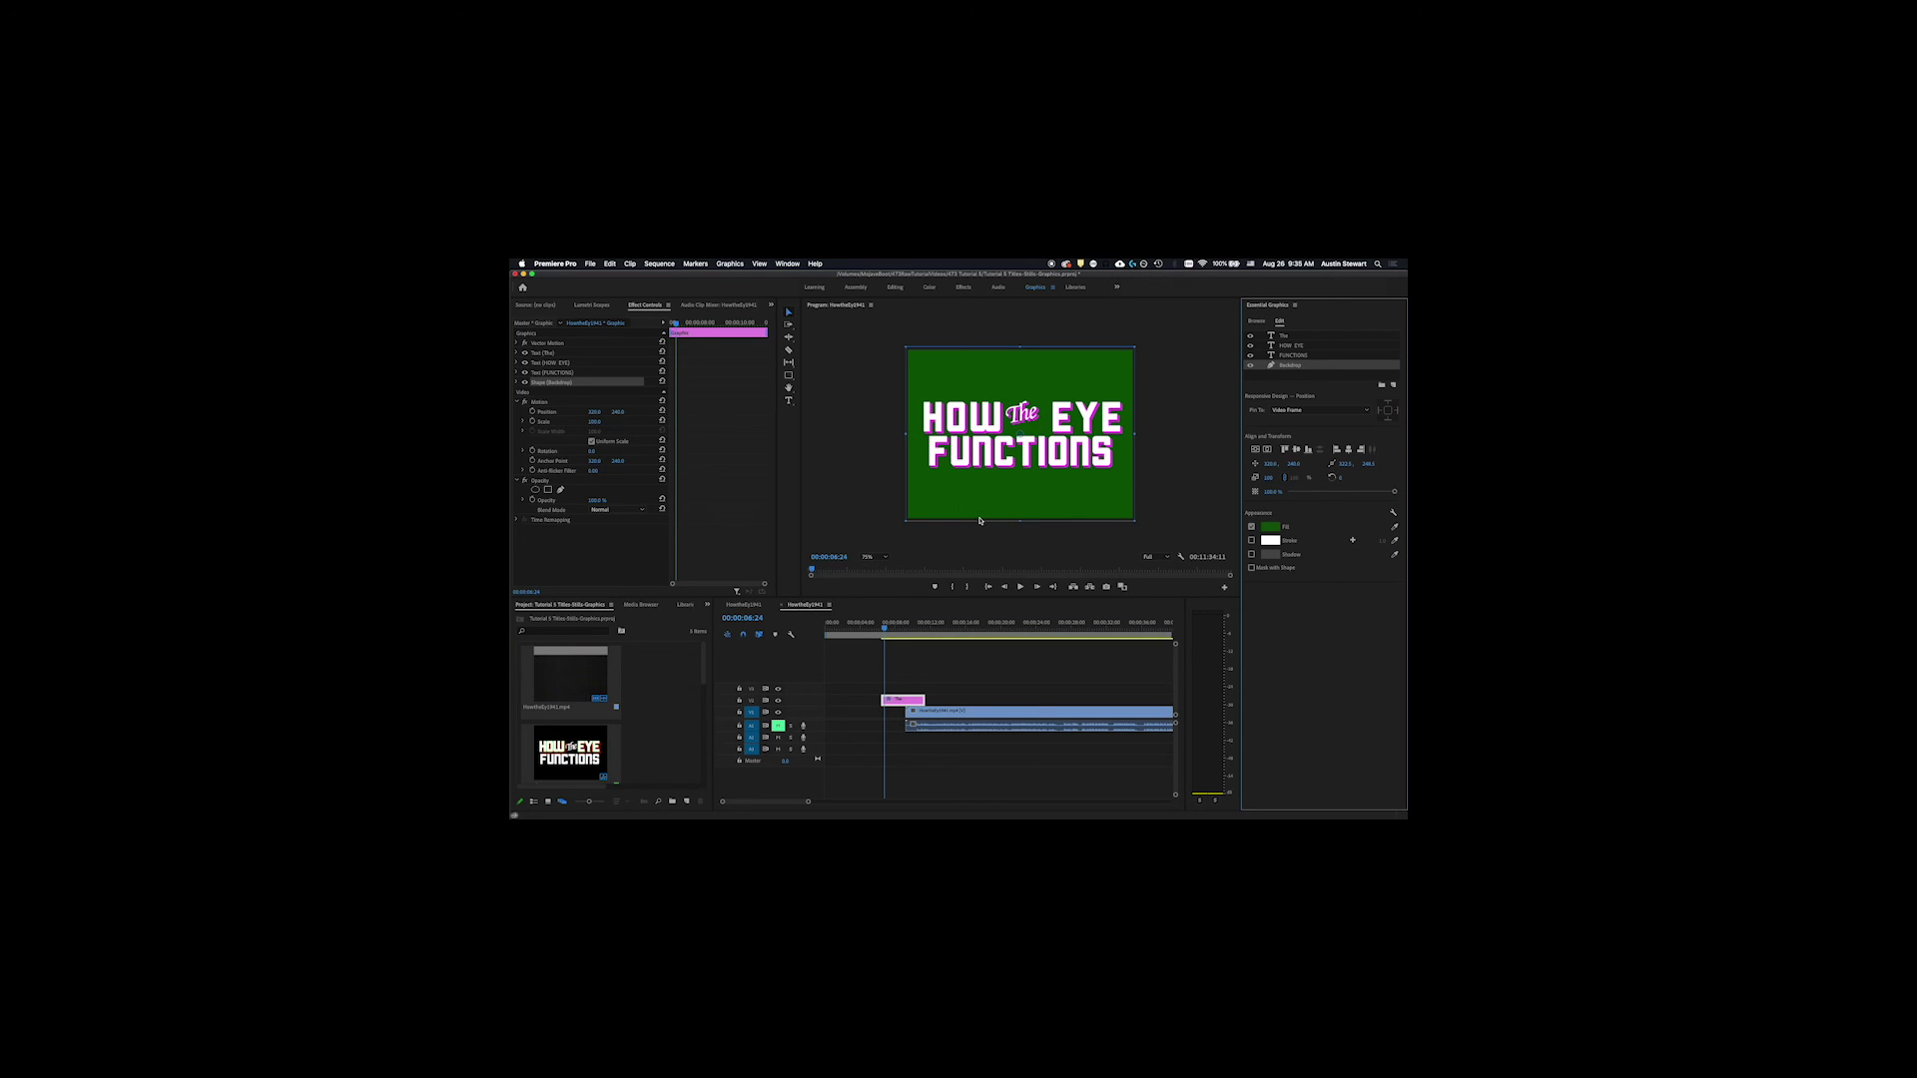